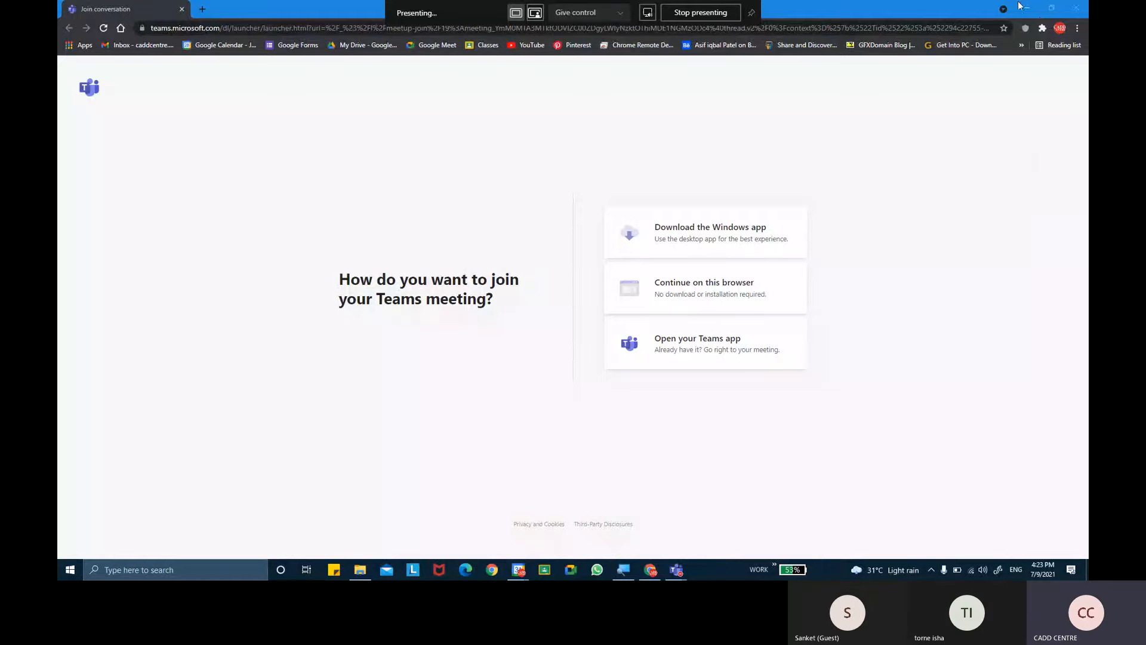
- Get the browser and calendar windows out of the way and launch Revit 2022 from the desktop
left_click(1027, 10)
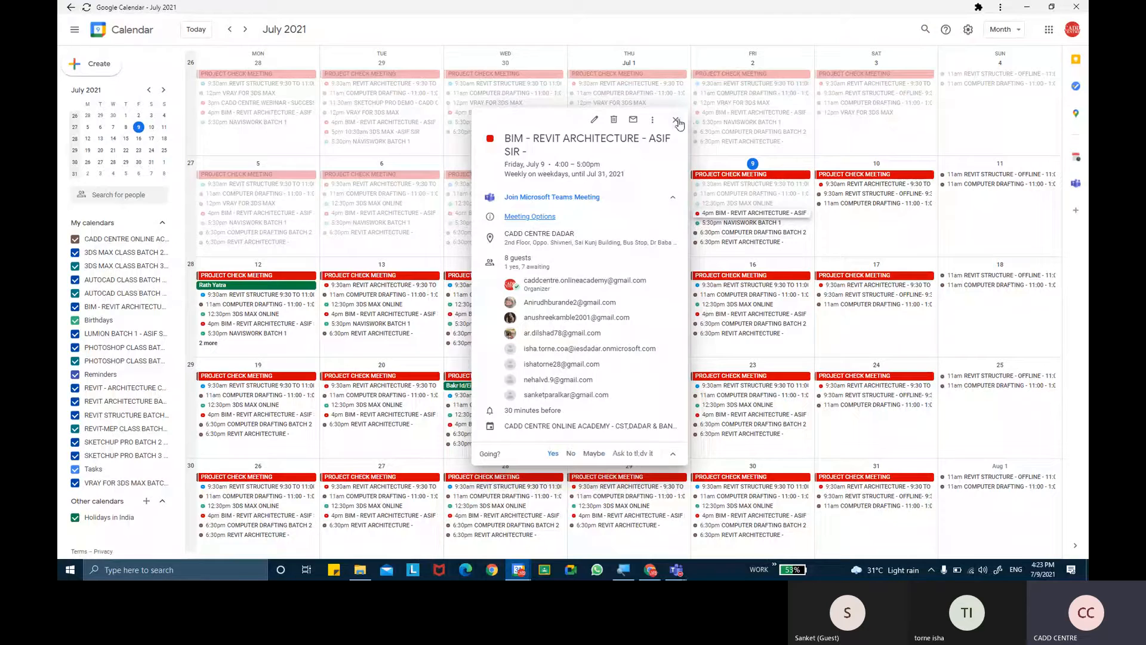
key("super+d")
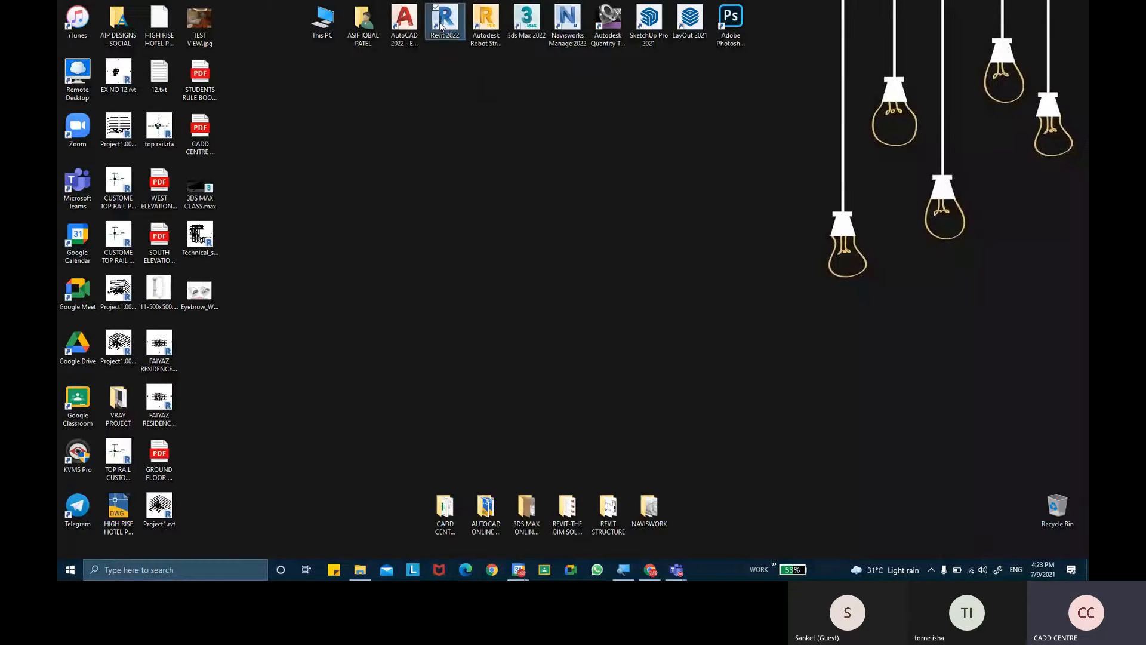
double_click(442, 27)
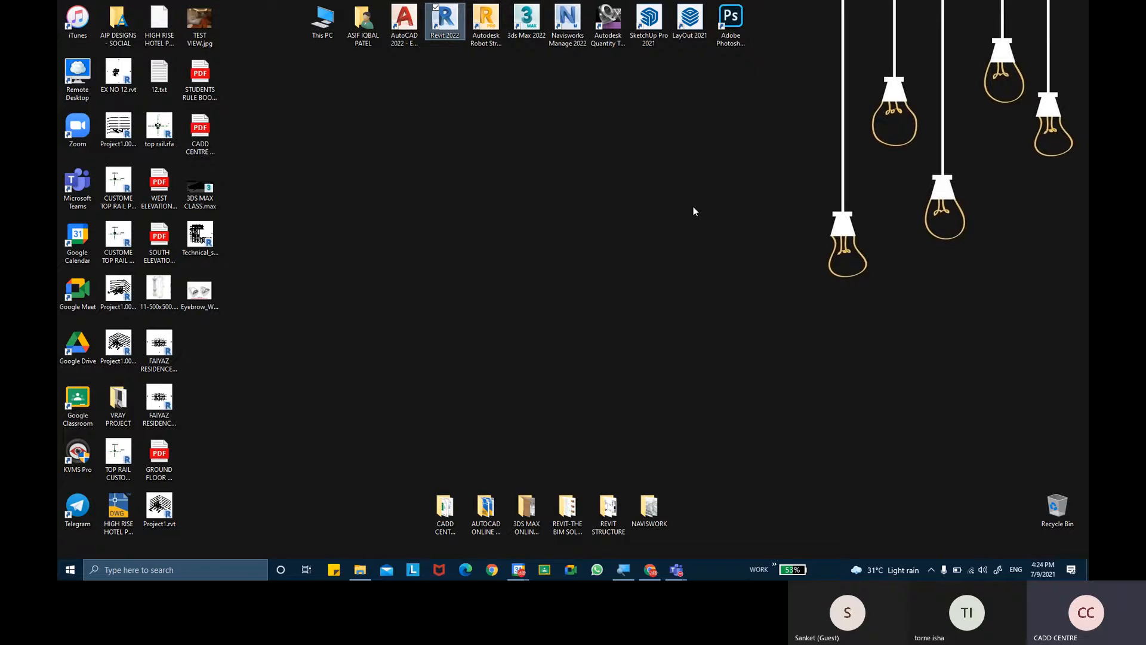
key("Return")
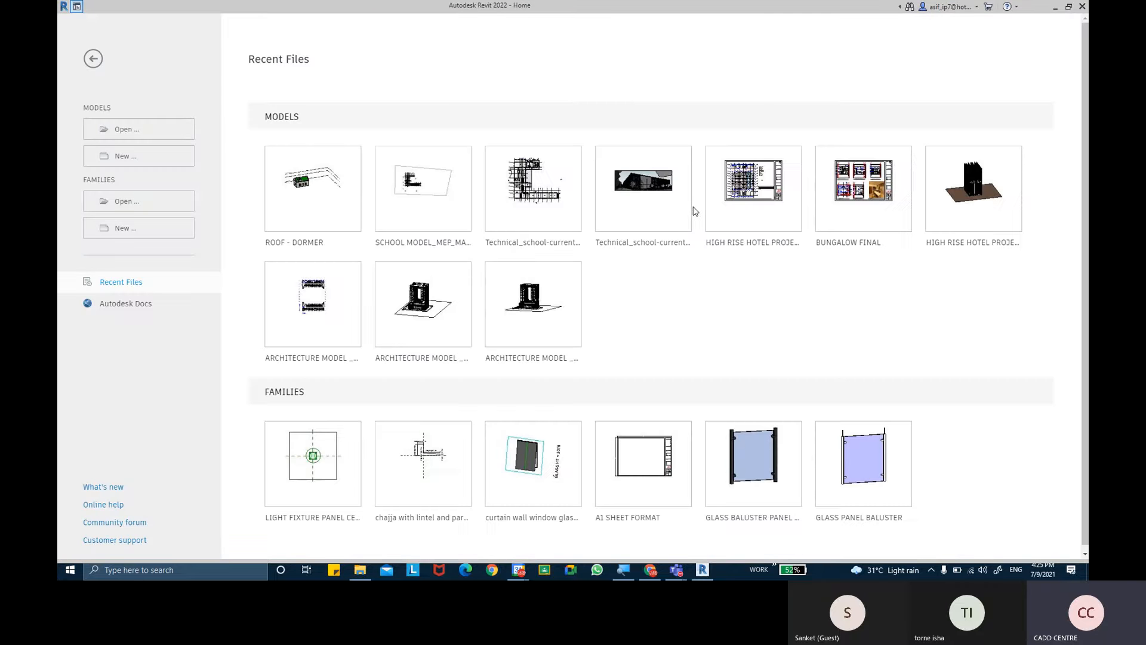
- Open the recent model ROOF - DORMER and bring the front of the house into close view
left_click(299, 241)
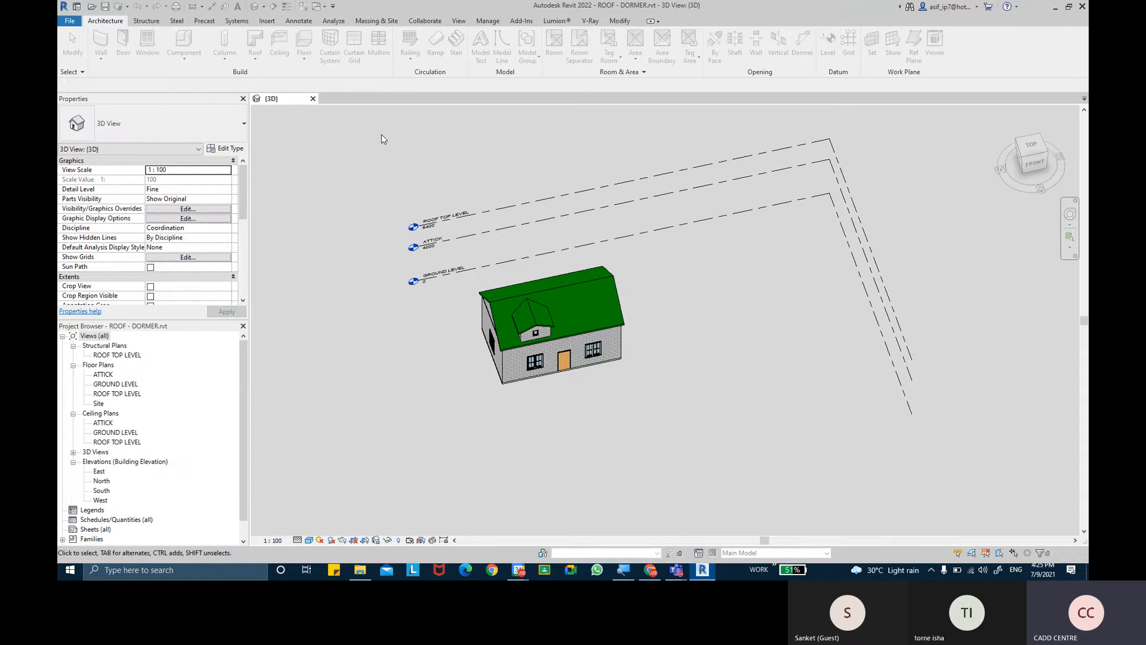
scroll(553, 255, "up", 5)
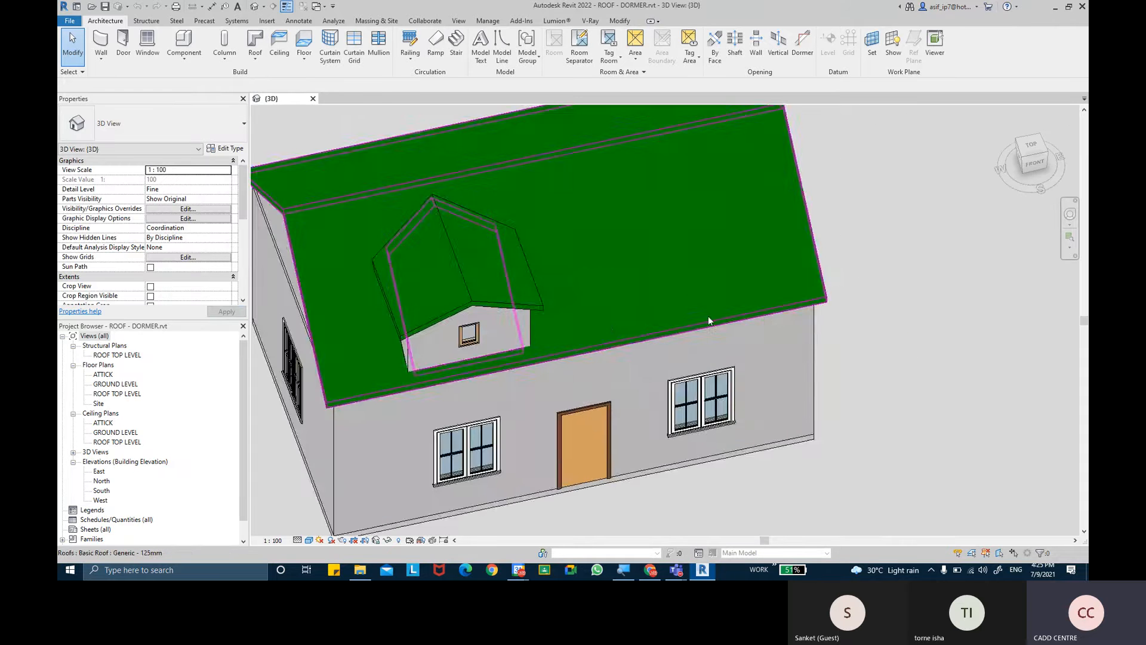
mouse_move(877, 279)
middle_mouse_down()
mouse_move(868, 223)
mouse_move(879, 263)
middle_mouse_up()
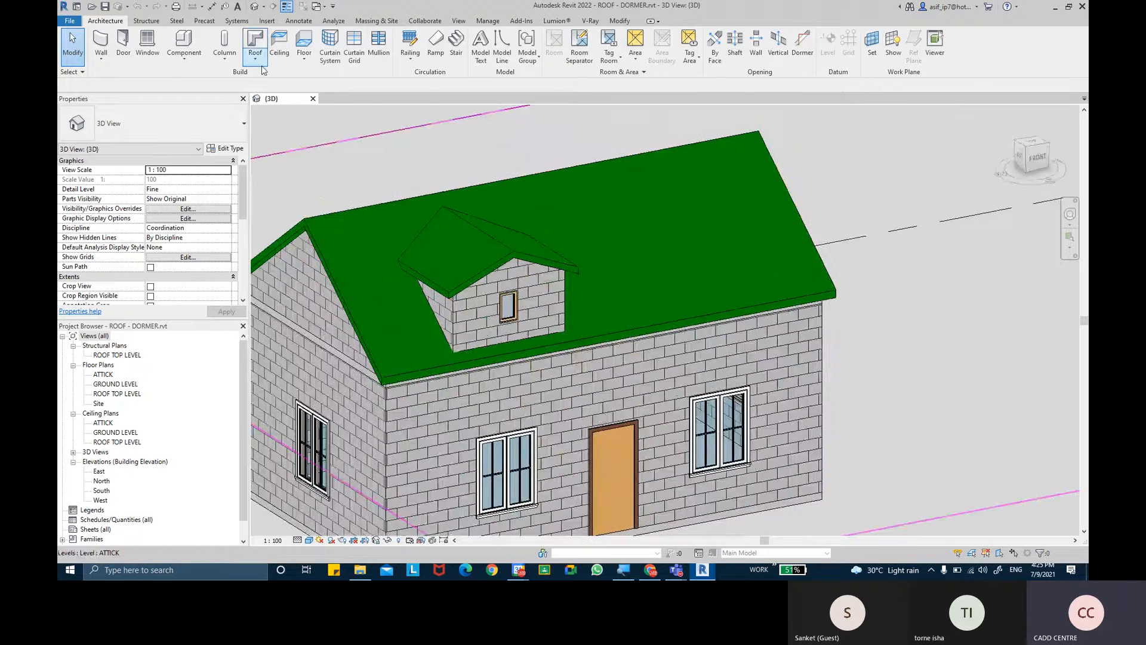
- Start the Roof: Gutter command
left_click(258, 65)
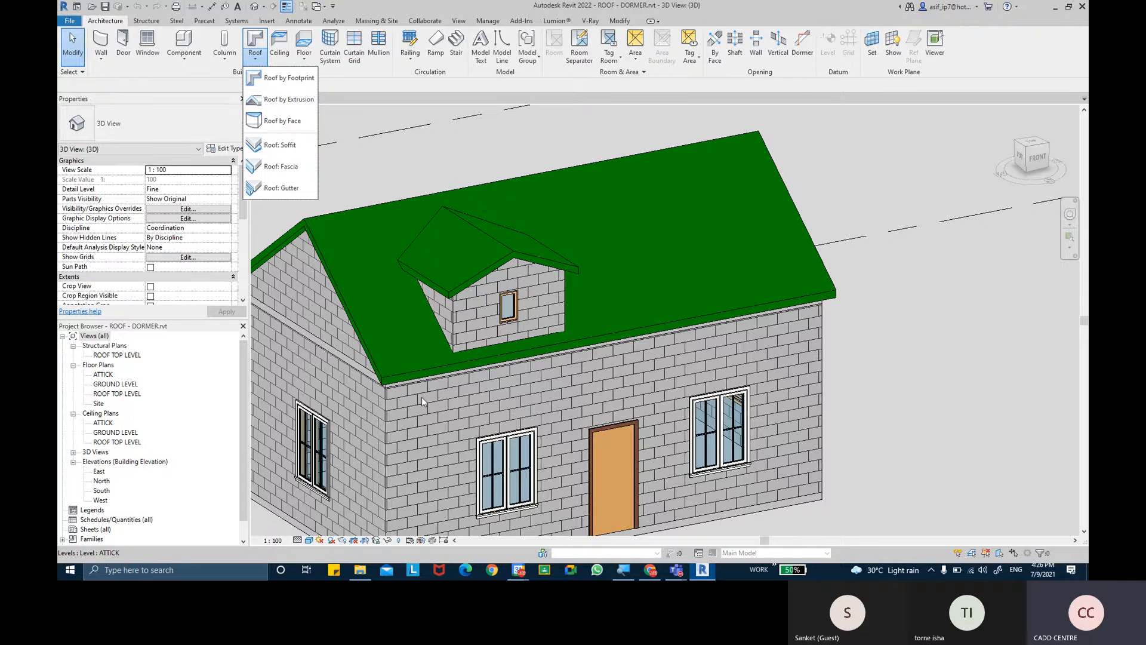
scroll(565, 350, "up", 1)
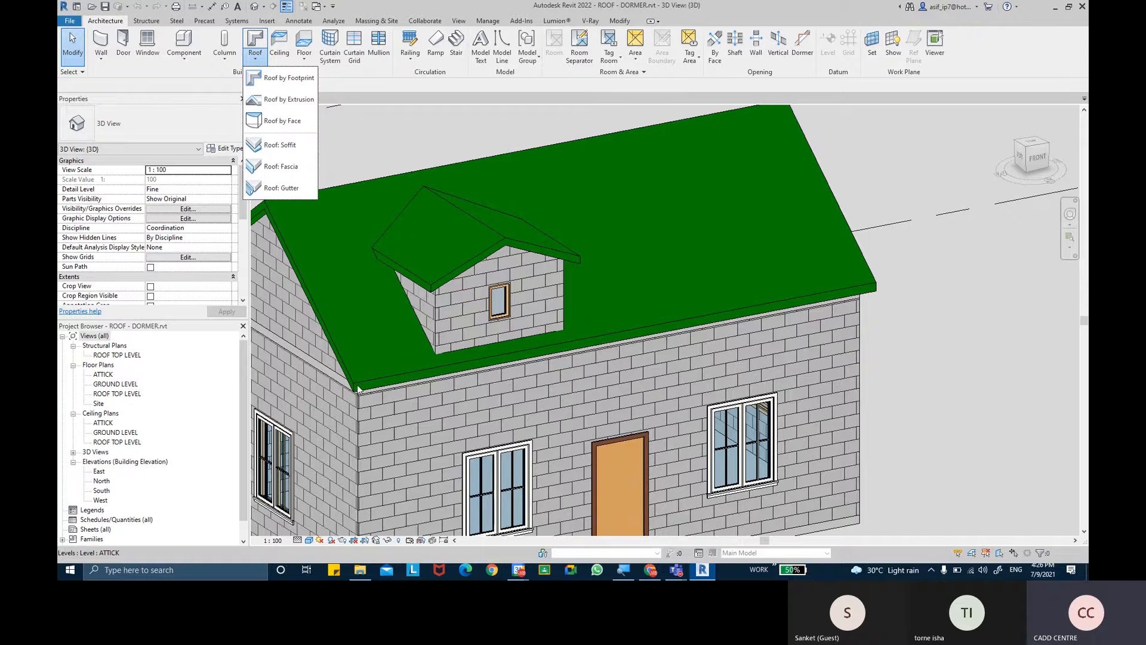
scroll(402, 331, "down", 3)
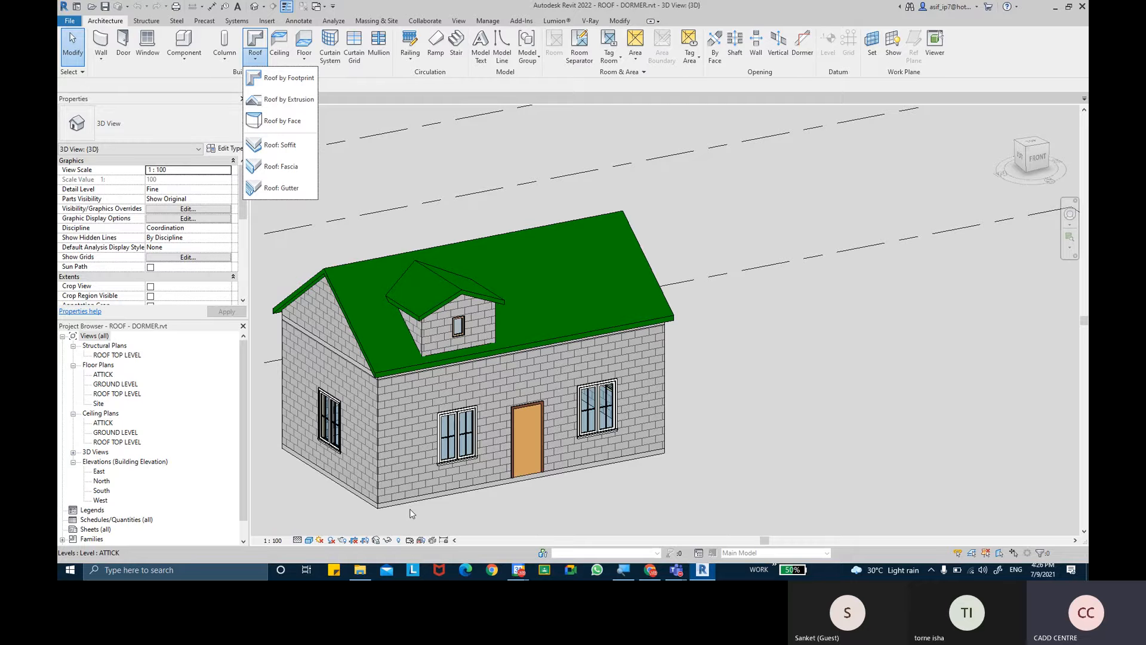
scroll(366, 407, "up", 5)
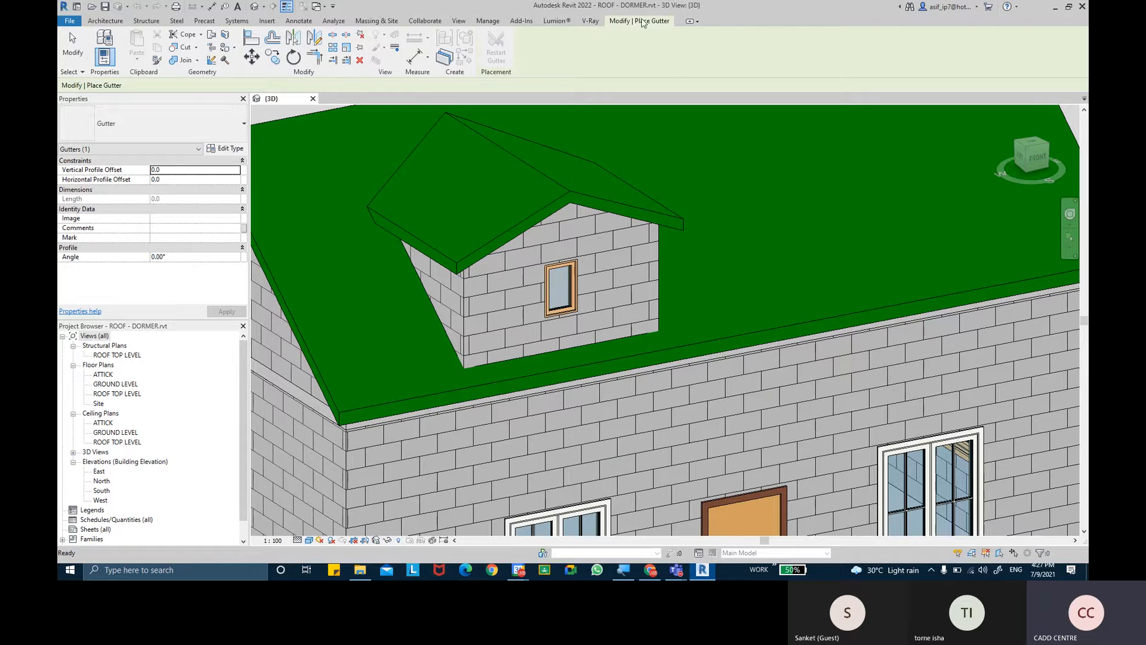
left_click(643, 22)
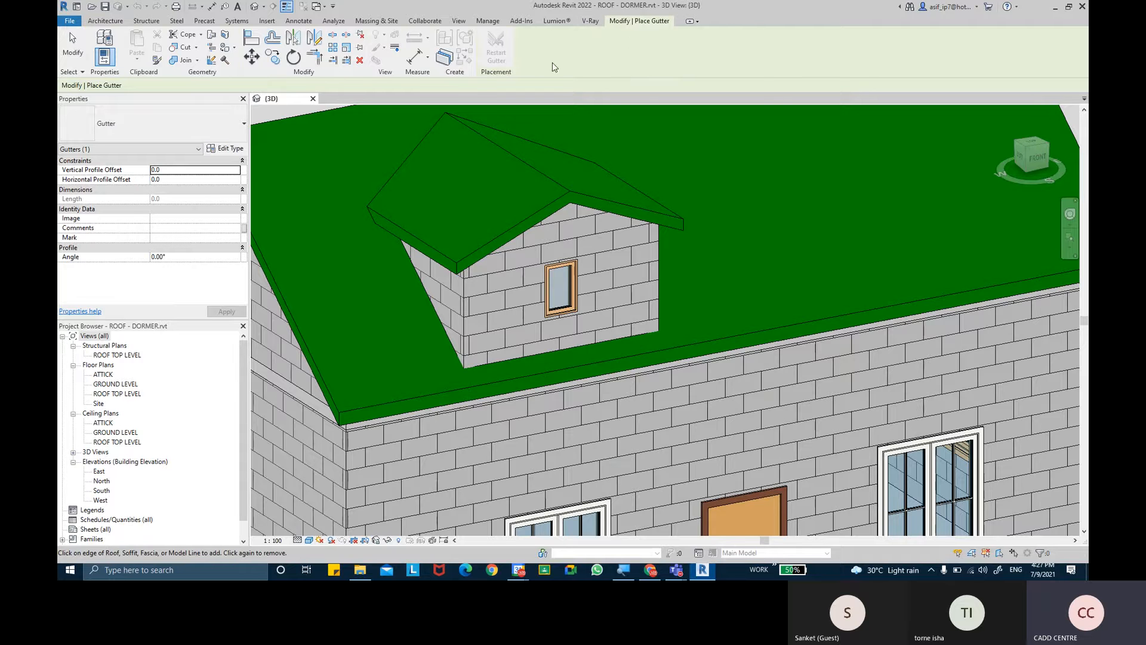
- Place a gutter along the lower edge of the main roof's front eave and inspect its profile at the corner
scroll(358, 436, "up", 6)
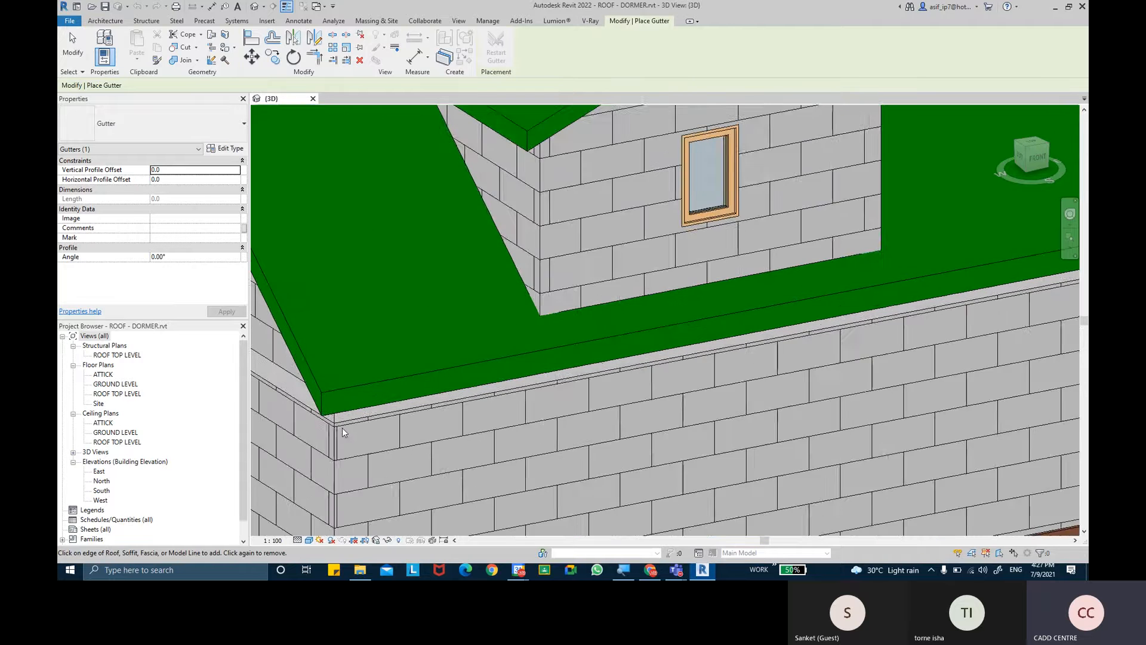
middle_click_drag(342, 427, 526, 373)
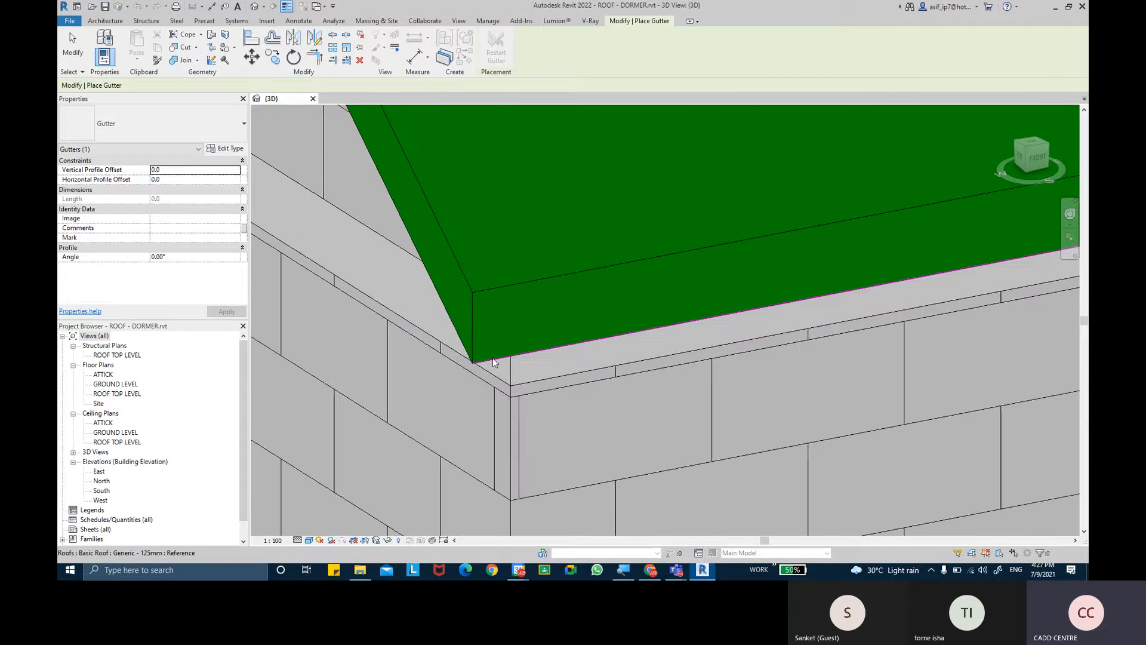
scroll(492, 359, "up", 5)
left_click(477, 362)
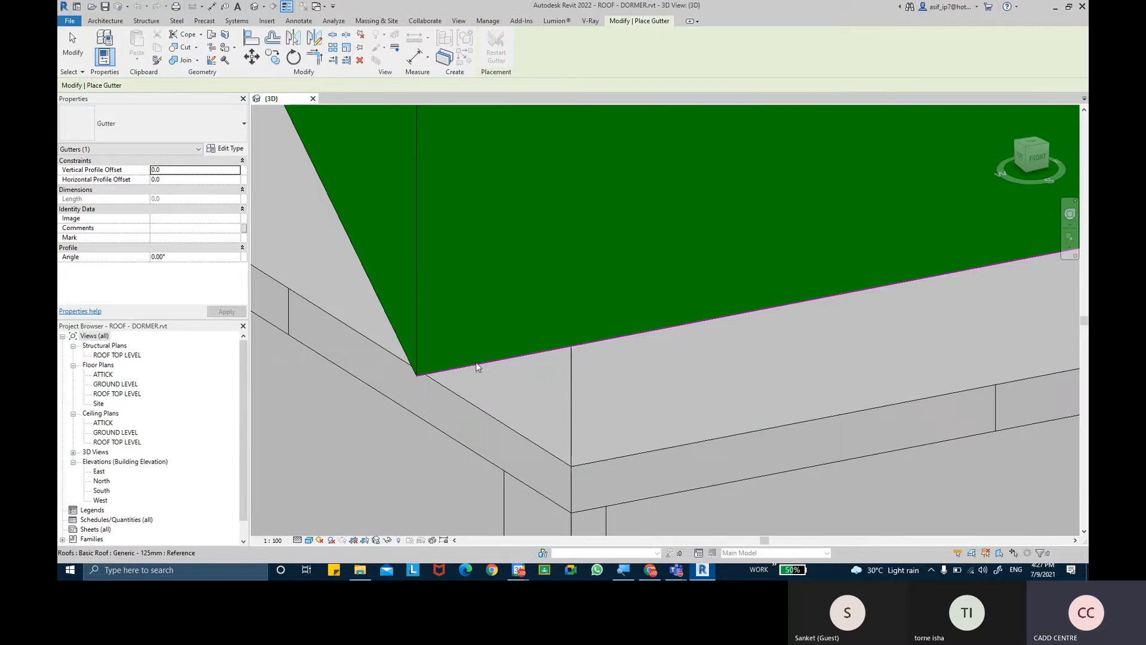
left_click(478, 361)
scroll(478, 360, "down", 4)
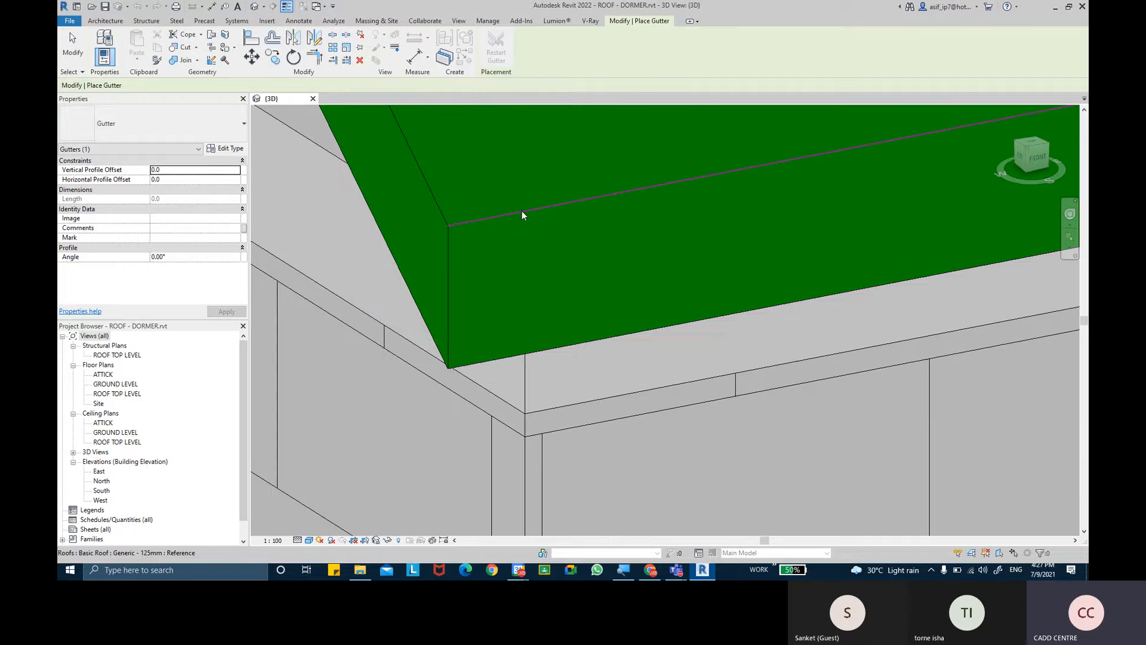
scroll(522, 210, "down", 3)
middle_click_drag(528, 246, 509, 274)
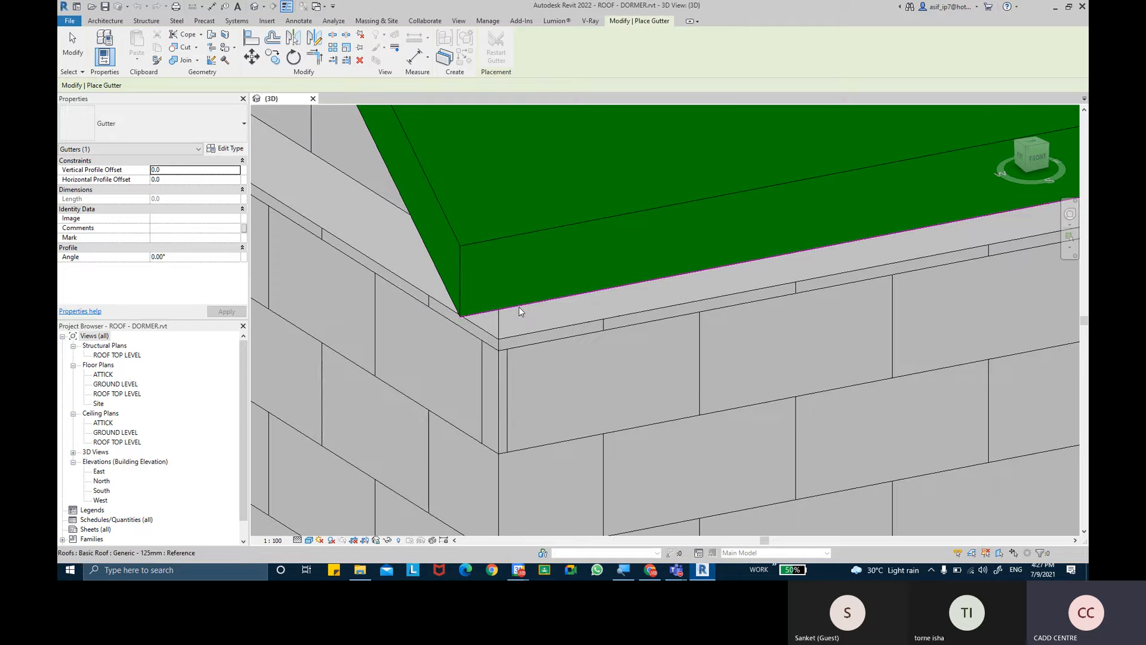
key("ctrl")
left_click(522, 307)
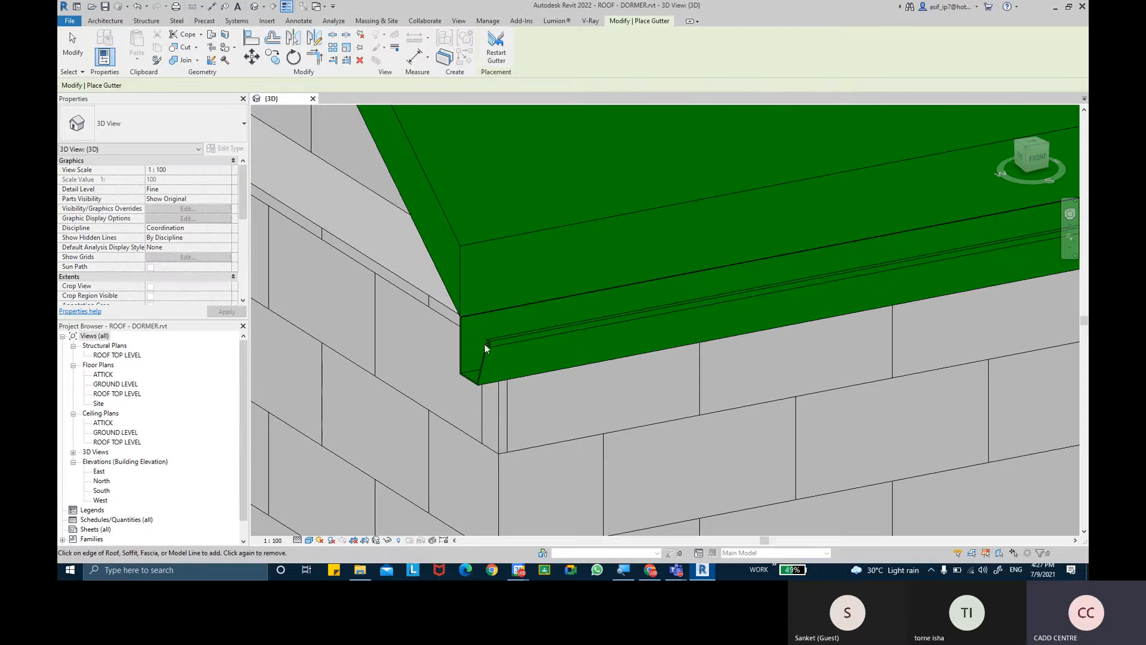
scroll(493, 336, "up", 2)
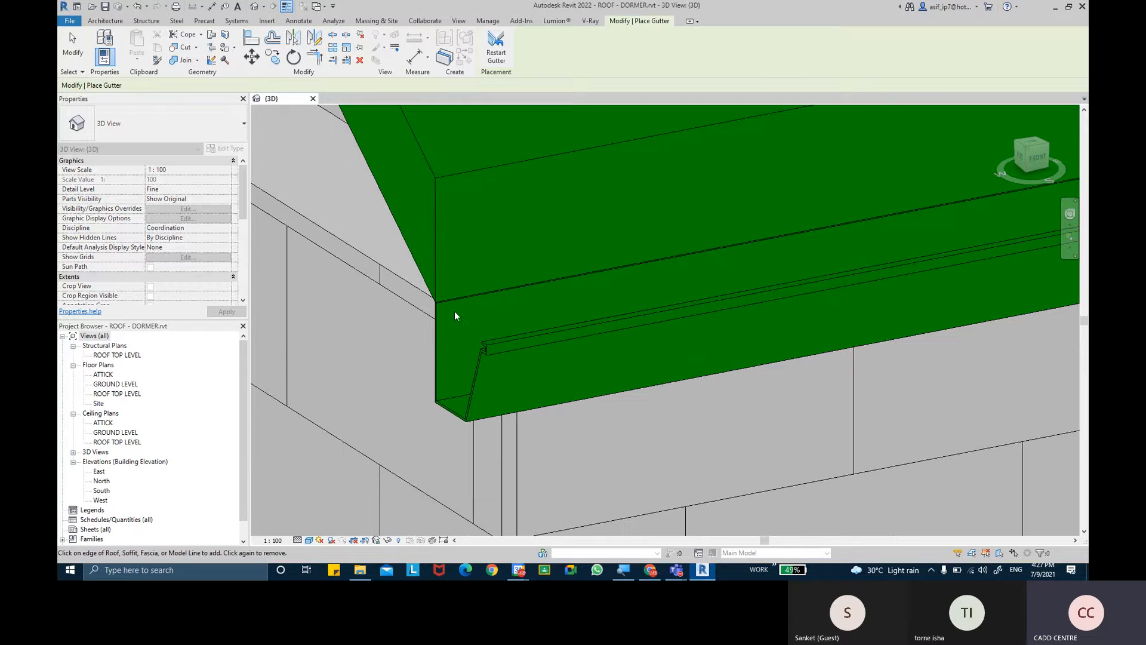
scroll(512, 333, "up", 3)
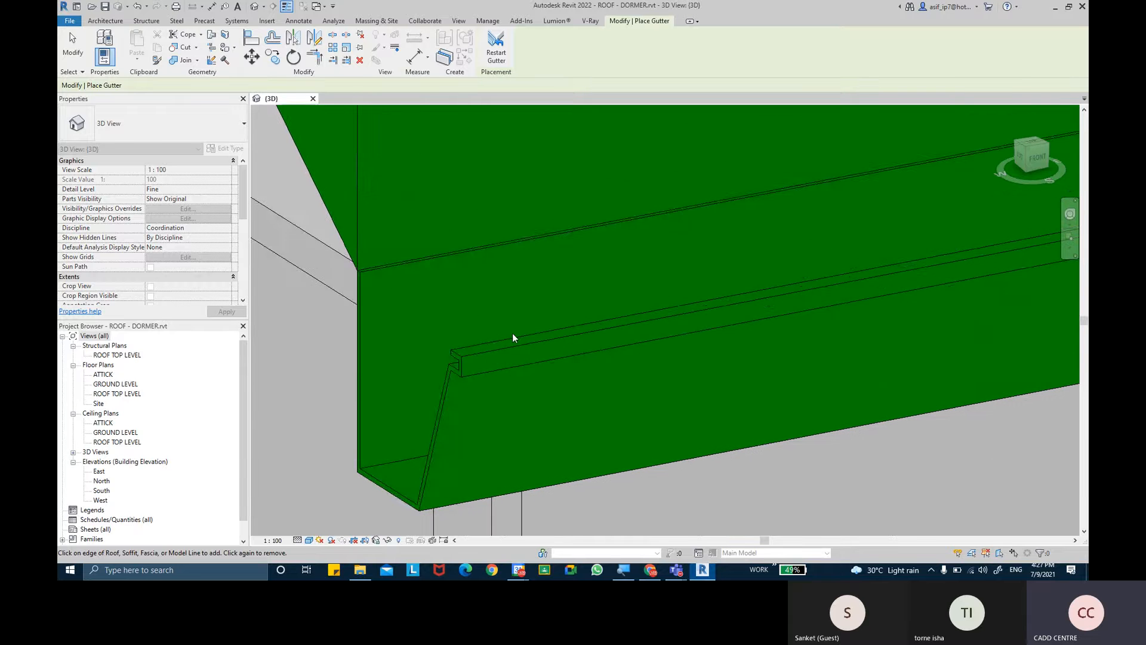
scroll(512, 333, "down", 4)
scroll(463, 308, "up", 4)
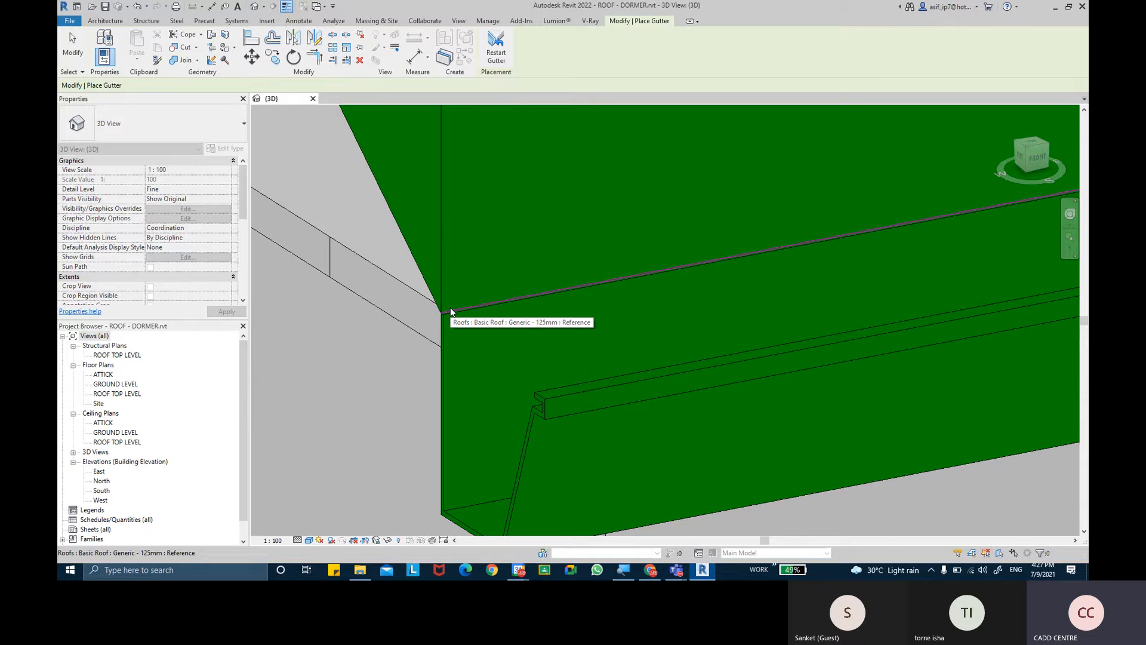
scroll(451, 309, "down", 5)
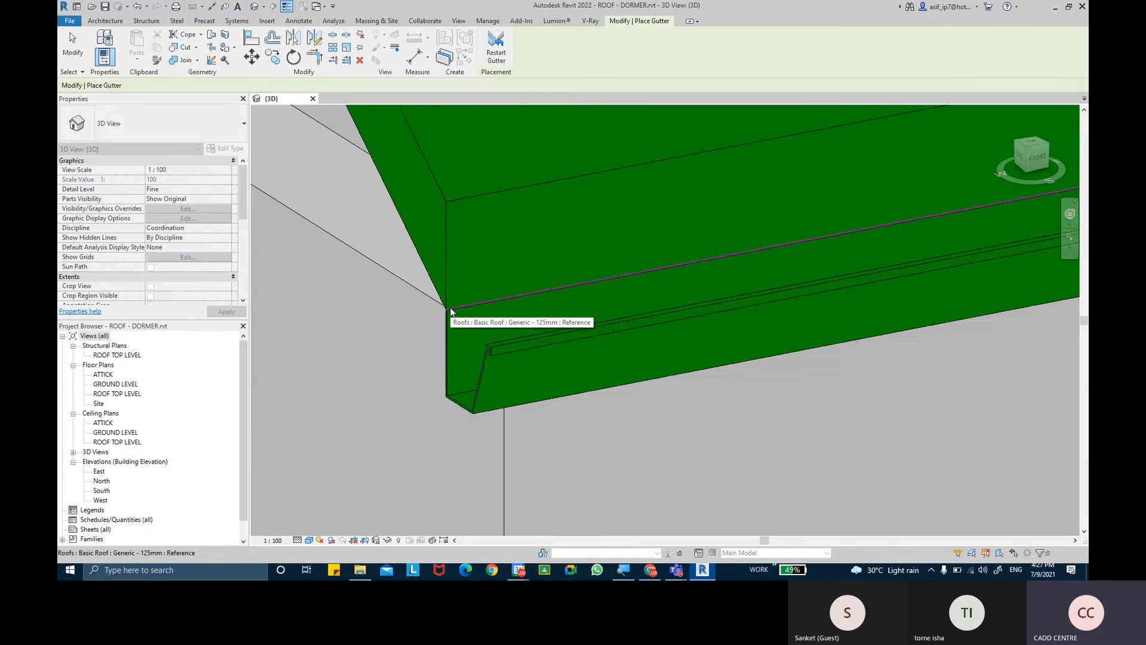
- Place a gutter along the upper edge of the main roof's rear eave
scroll(452, 310, "down", 4)
middle_click_drag(456, 323, 698, 320, "shift")
scroll(525, 409, "up", 5)
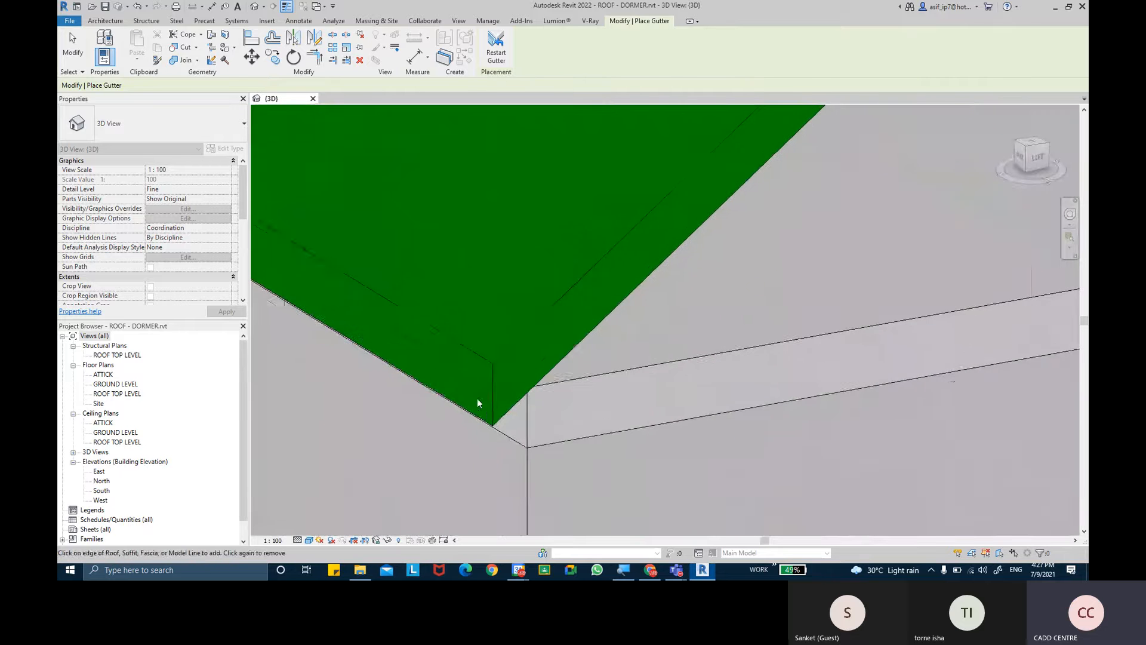
left_click(461, 353)
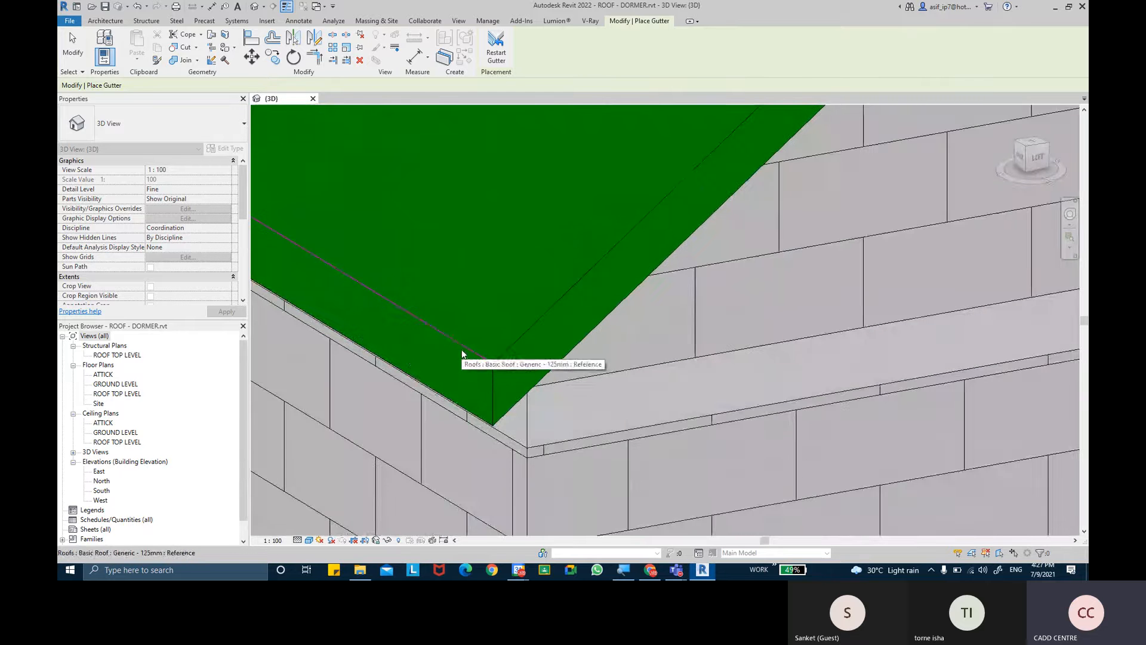
scroll(486, 358, "up", 2)
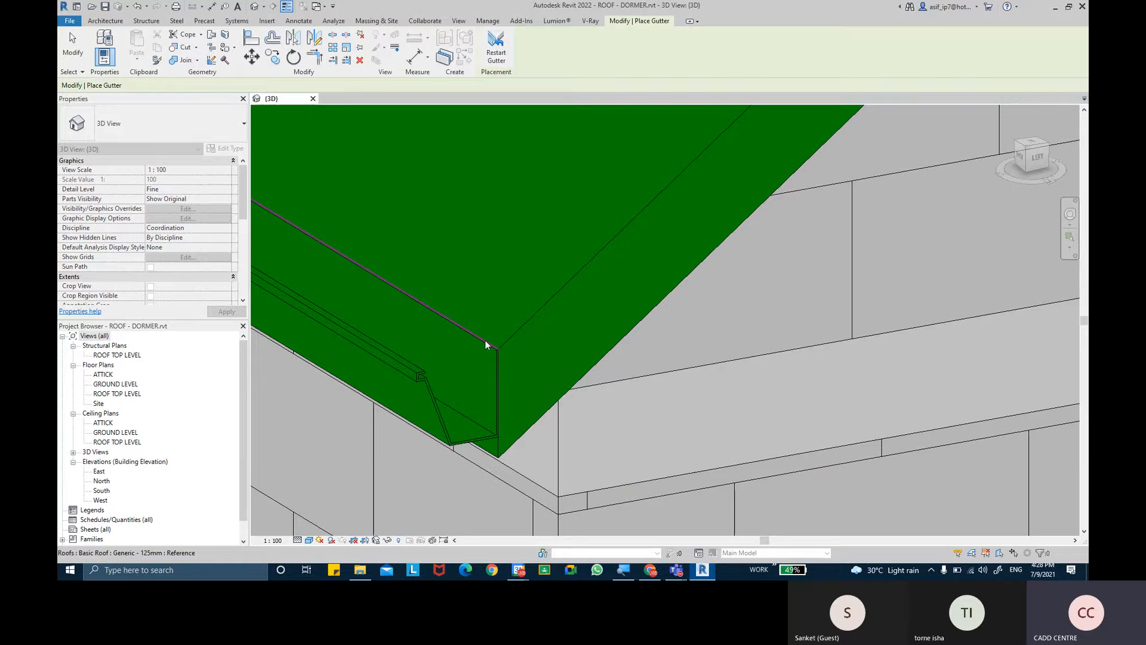
scroll(545, 307, "down", 4)
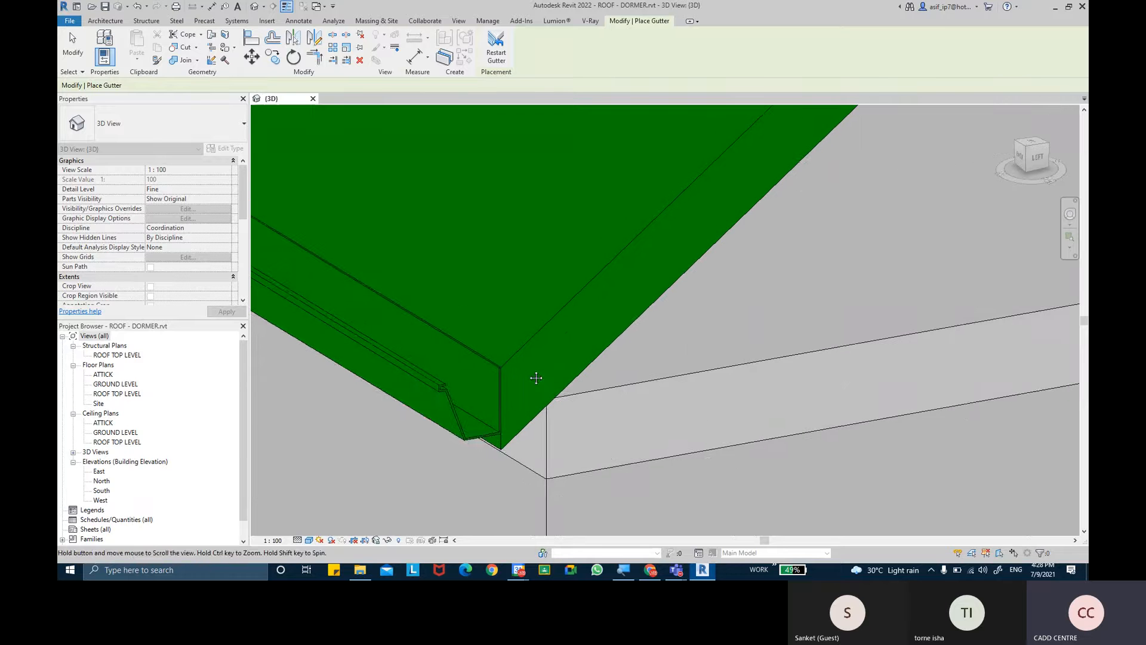
scroll(527, 399, "down", 2)
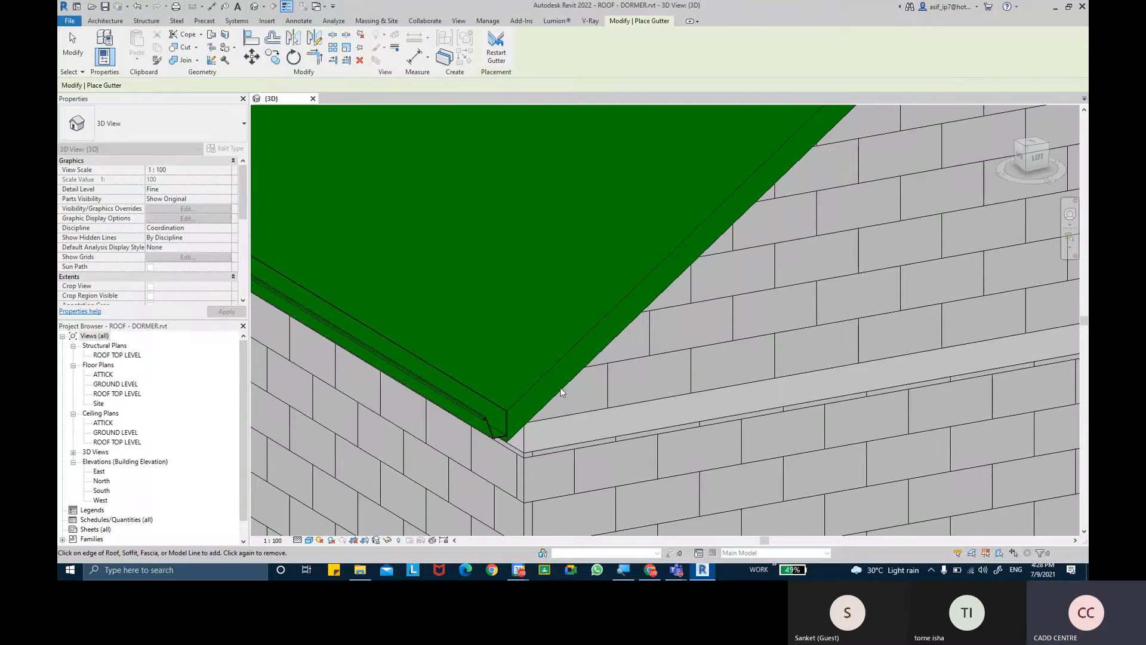
scroll(555, 389, "down", 2)
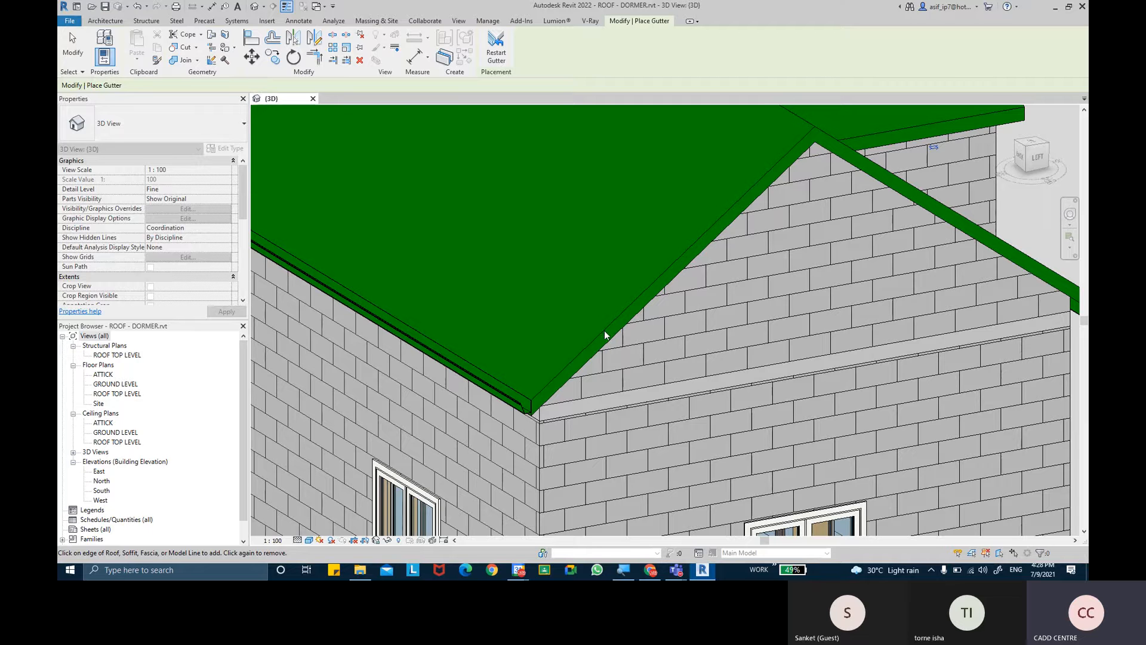
- Place a gutter along the lower eave edge of the small dormer roof
scroll(639, 314, "down", 5)
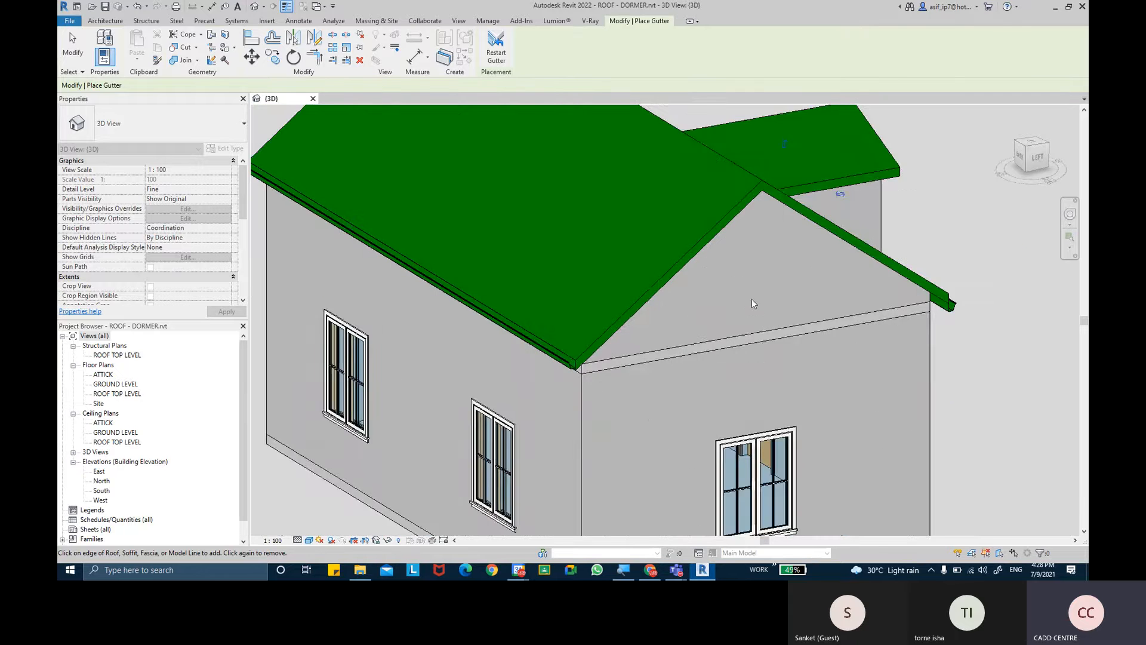
middle_click_drag(751, 299, 621, 318, "shift")
scroll(581, 257, "up", 8)
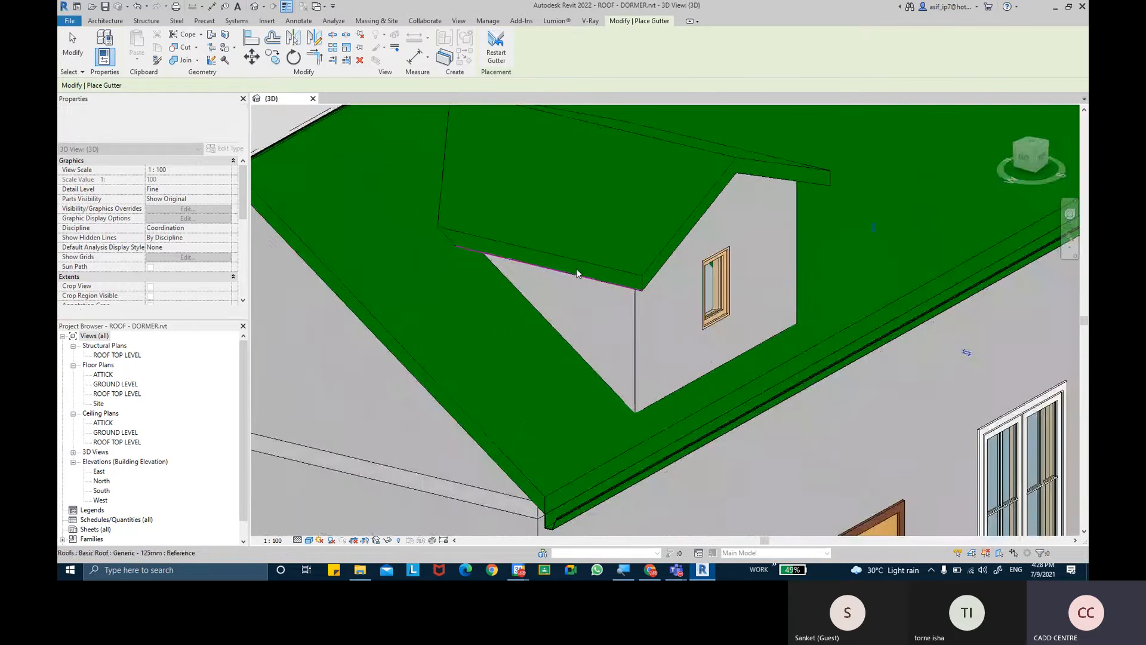
scroll(581, 255, "down", 4)
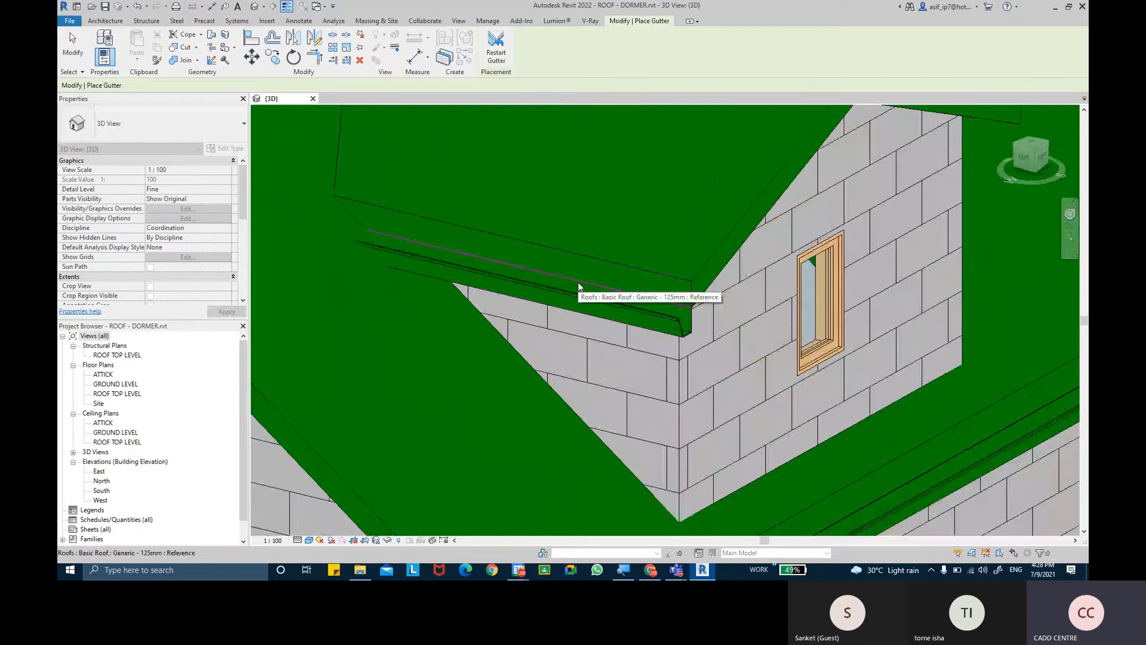
middle_click_drag(614, 303, 576, 316, "shift")
scroll(746, 356, "down", 4)
middle_click_drag(650, 322, 776, 427)
scroll(552, 276, "up", 2)
- Undo the gutters placed on the main roof and the dormer
key("ctrl+z")
scroll(640, 327, "down", 5)
middle_click_drag(430, 161, 484, 227)
scroll(506, 230, "down", 1)
- Place a gutter along the bottom edge of the main roof's front eave
scroll(505, 215, "down", 2)
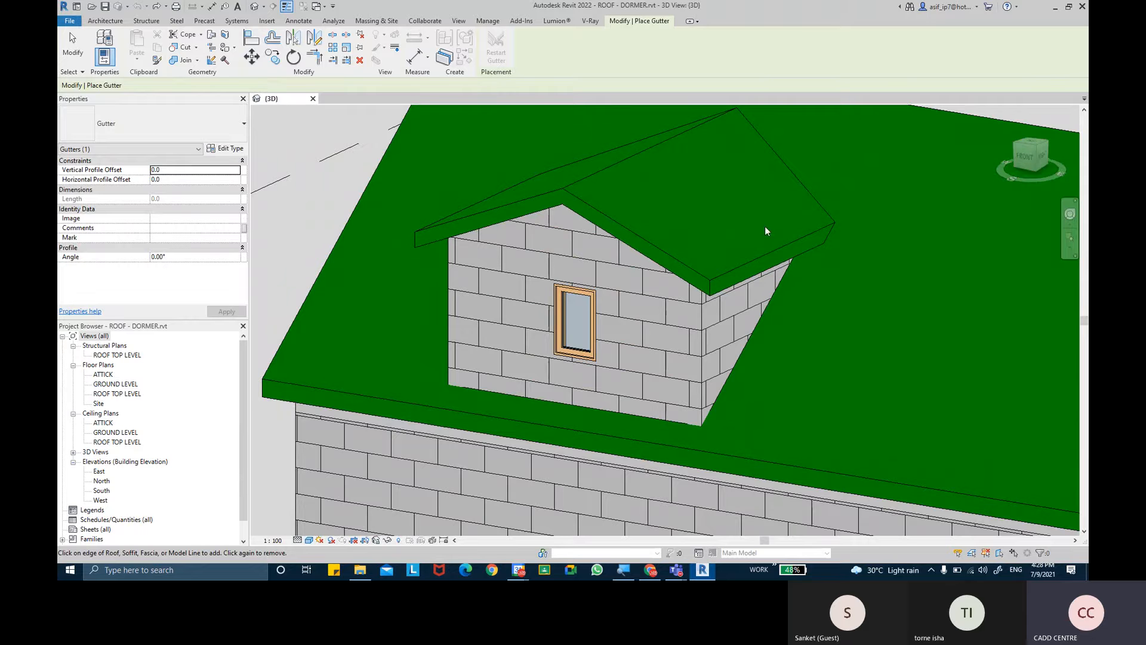
scroll(478, 369, "down", 2)
middle_click_drag(478, 368, 673, 323, "shift")
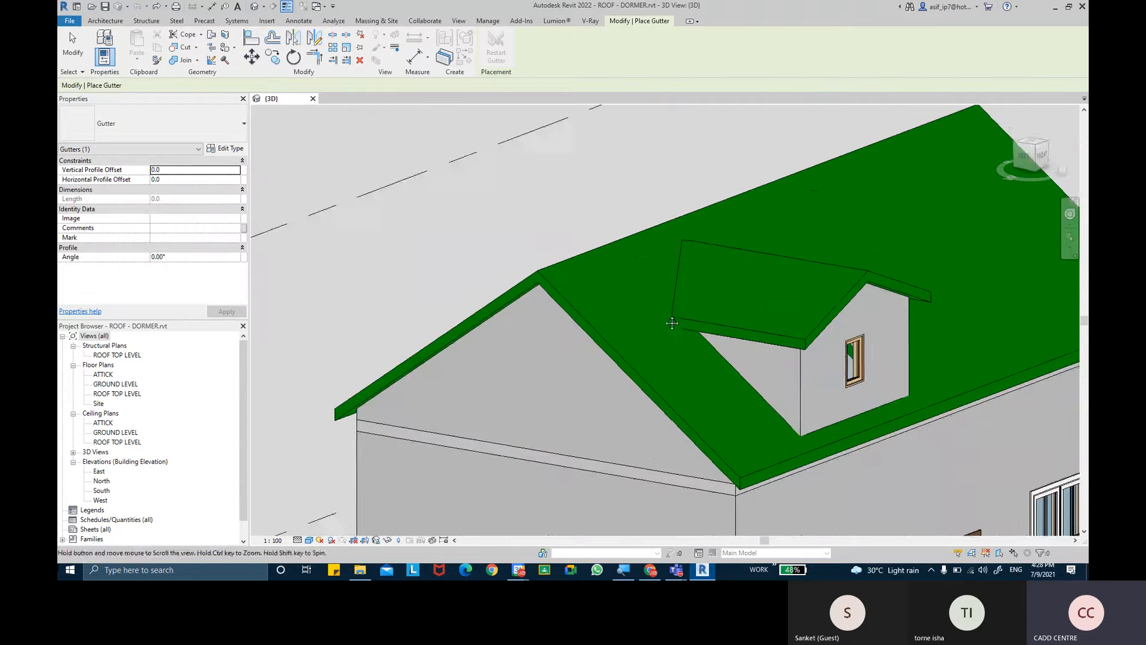
scroll(721, 409, "up", 3)
left_click(721, 410)
scroll(715, 431, "down", 3)
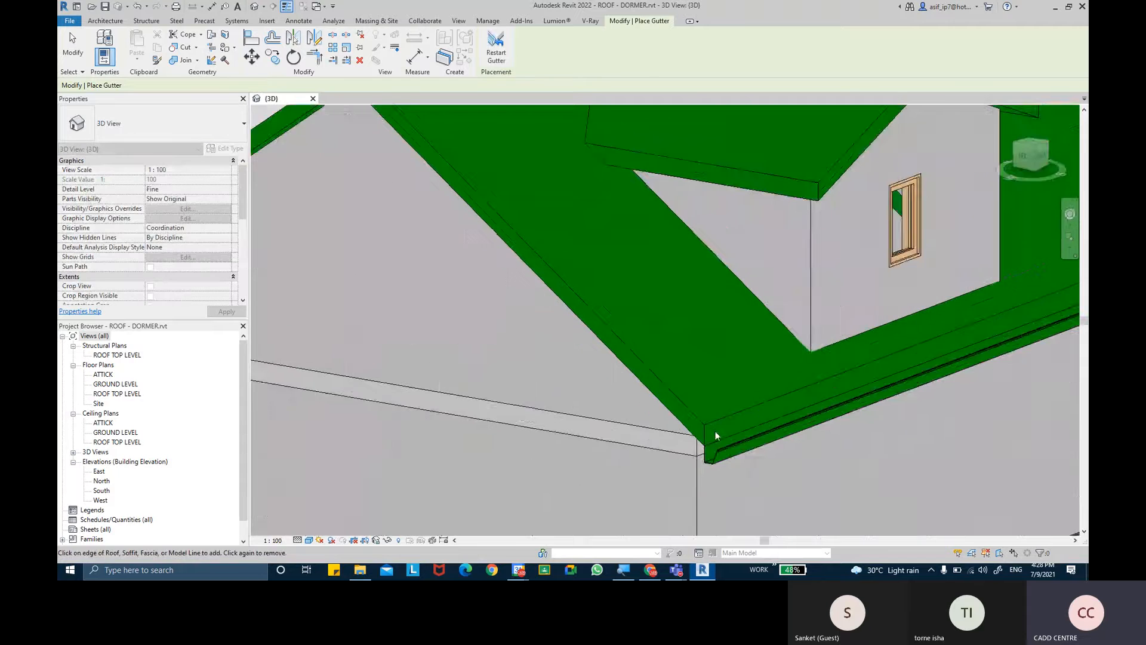
- Finish gutter placement and examine the end of the main roof's front eave gutter at the gable corner
scroll(663, 397, "down", 1)
middle_click_drag(598, 392, 735, 400, "shift")
scroll(680, 449, "up", 3)
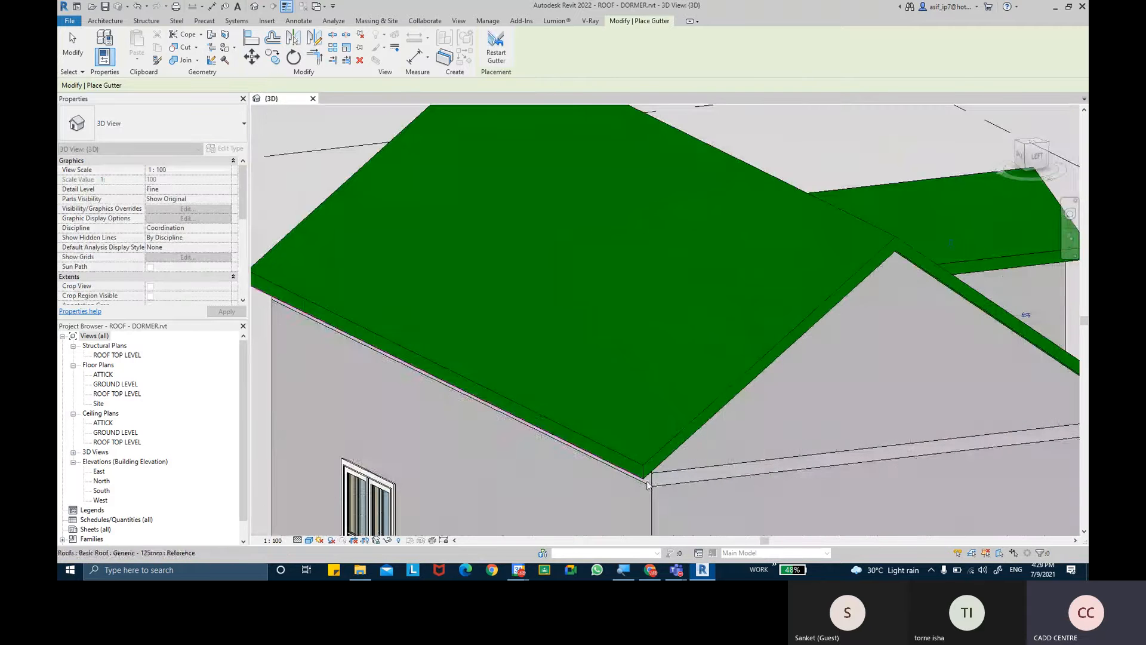
left_click(77, 49)
scroll(471, 267, "down", 3)
middle_click_drag(472, 267, 618, 304, "shift")
scroll(618, 305, "up", 3)
left_click(686, 290)
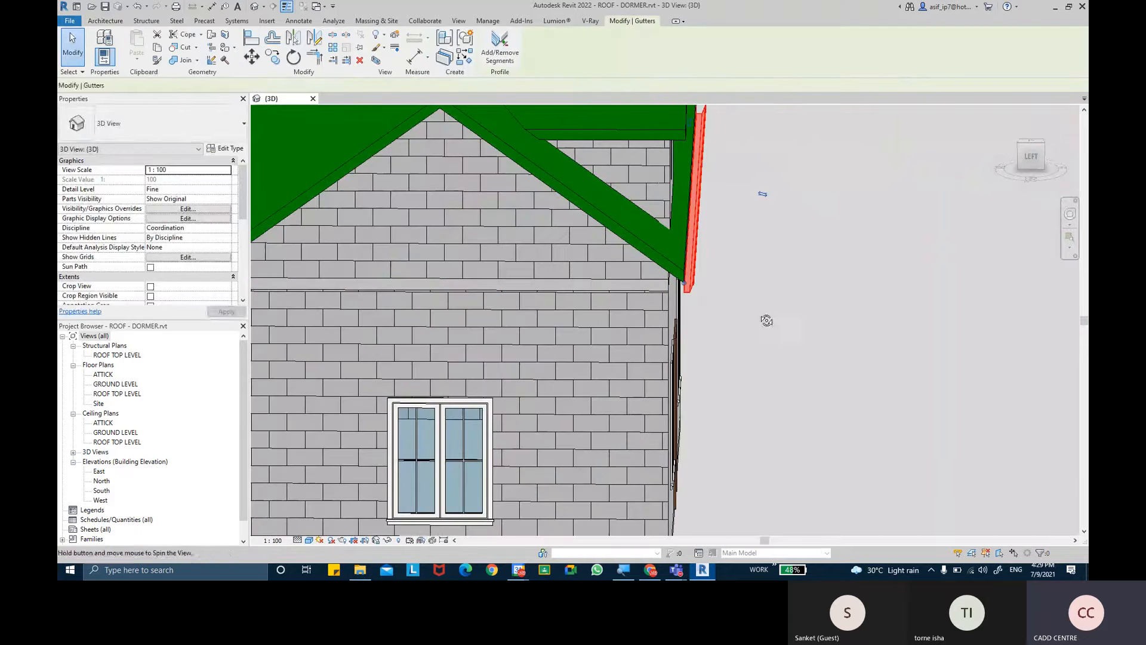
middle_click_drag(763, 322, 770, 308, "shift")
left_click(770, 309)
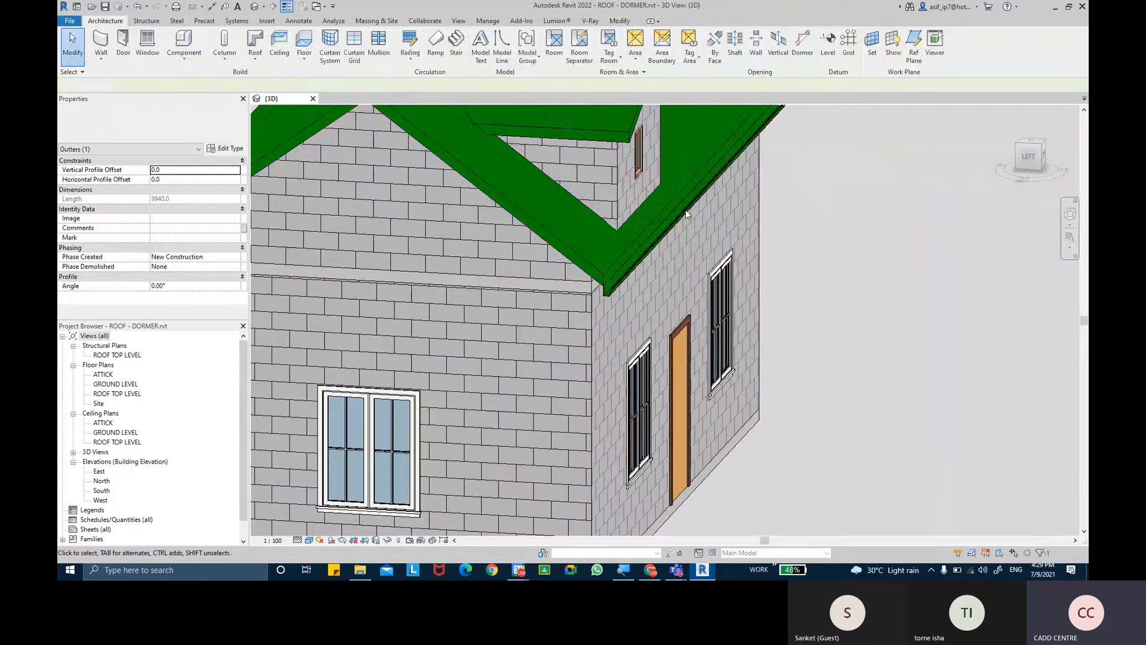
- Place a gutter along the bottom edge of the main roof's rear eave
left_click(255, 55)
left_click(296, 190)
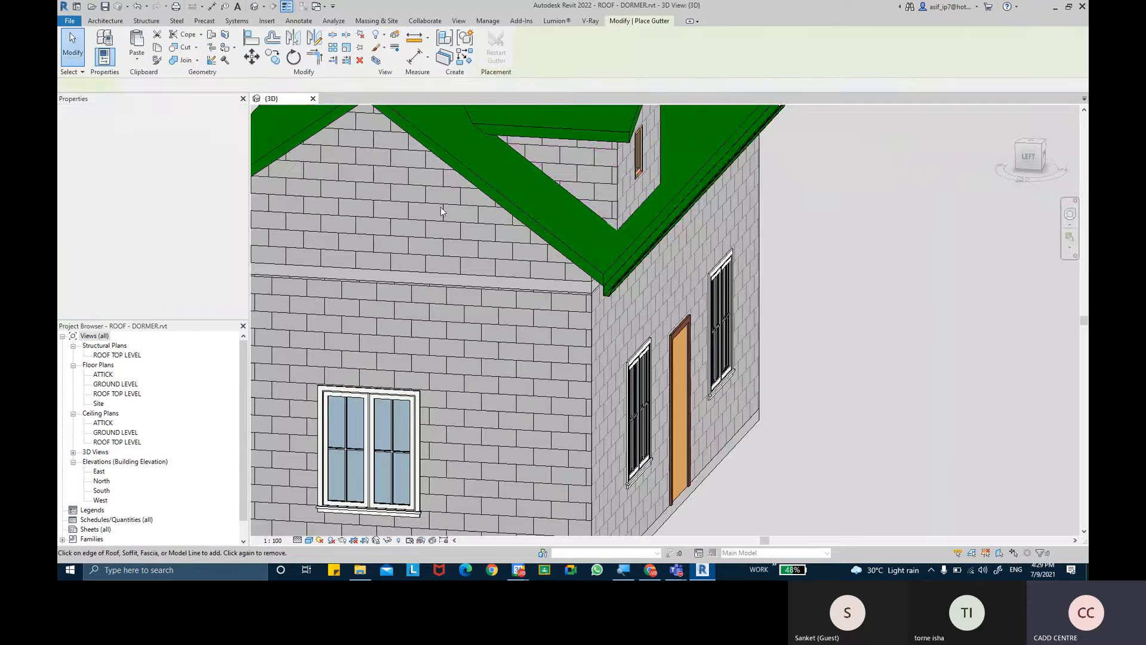
middle_click_drag(450, 214, 602, 311)
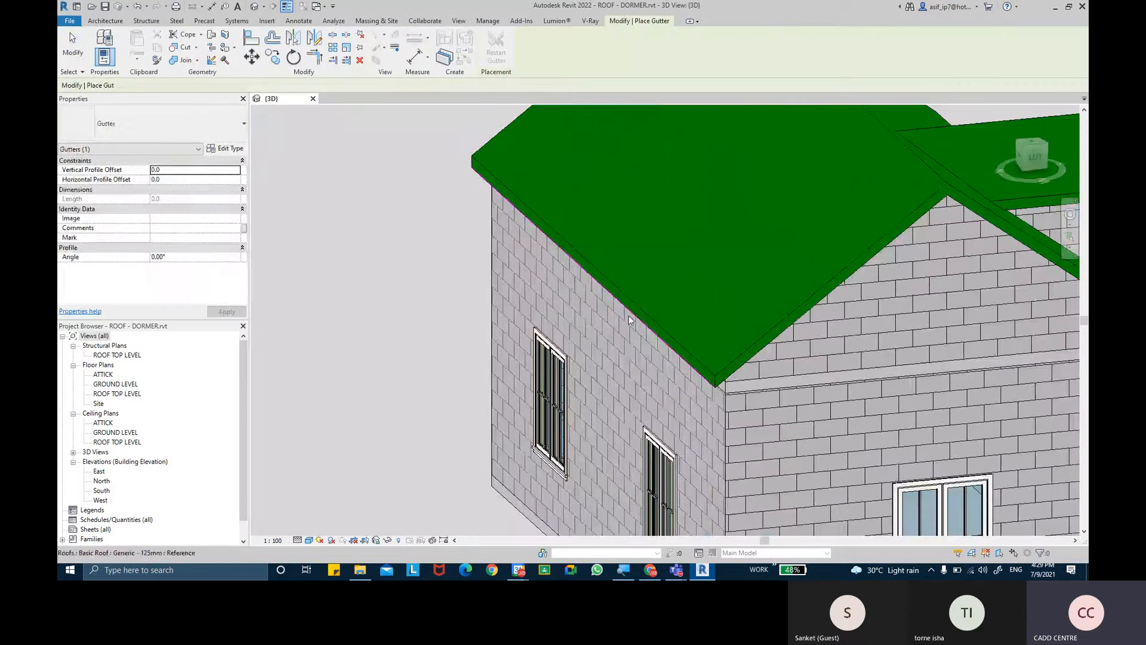
left_click(630, 312)
key("Escape")
key("Escape")
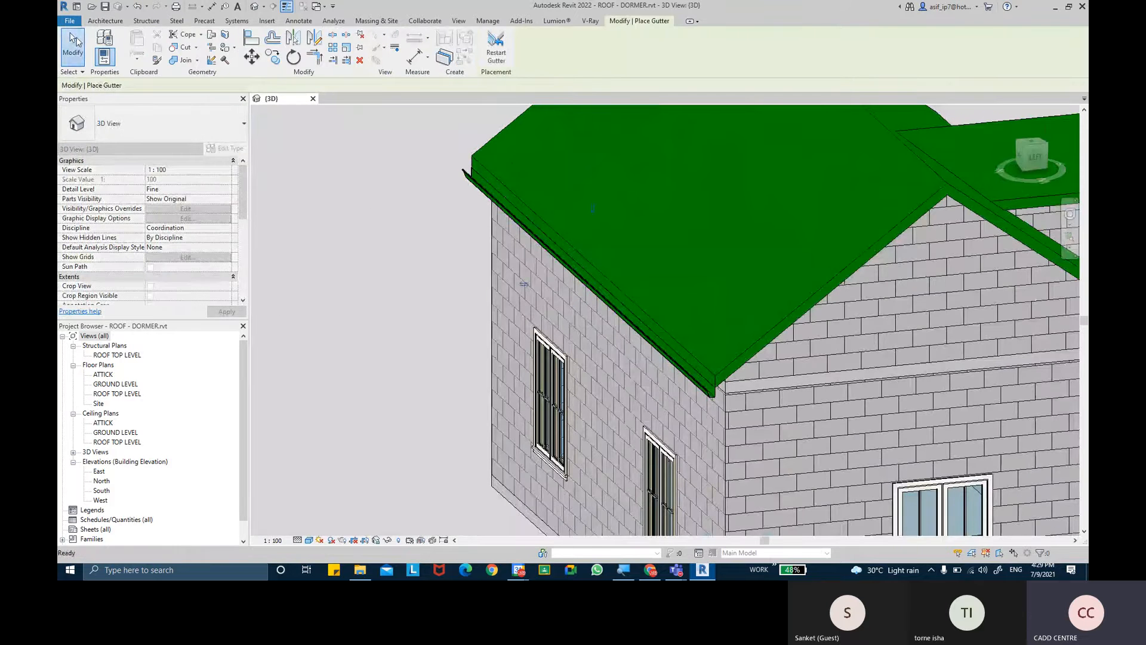
- Shorten the front eave gutter to a length of 9400 by moving its segment end away from the roof corner
middle_click_drag(362, 260, 299, 247)
scroll(299, 248, "down", 2)
left_click(475, 268)
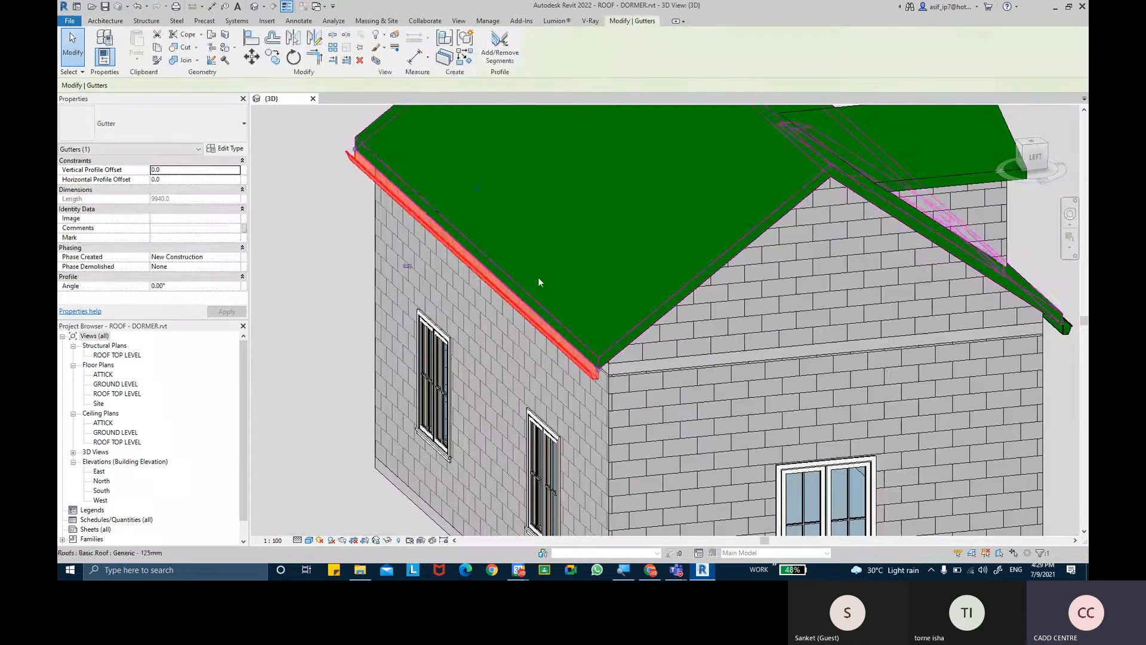
middle_click_drag(539, 277, 453, 289, "shift")
middle_click_drag(548, 420, 504, 344)
scroll(587, 358, "up", 2)
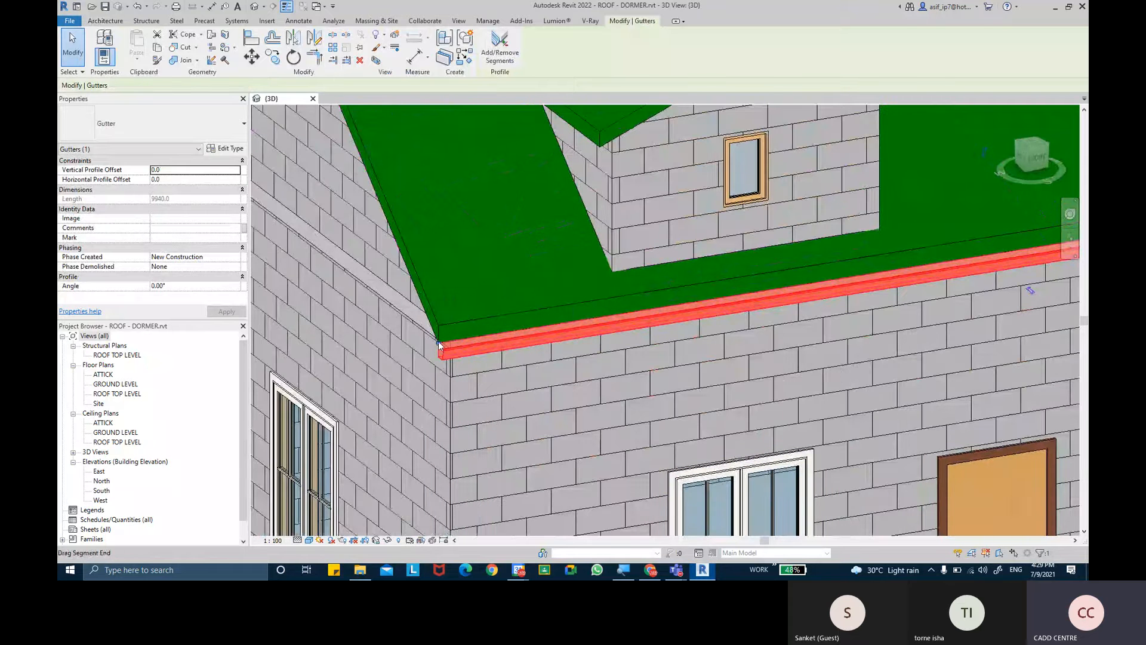
left_click_drag(439, 345, 499, 343)
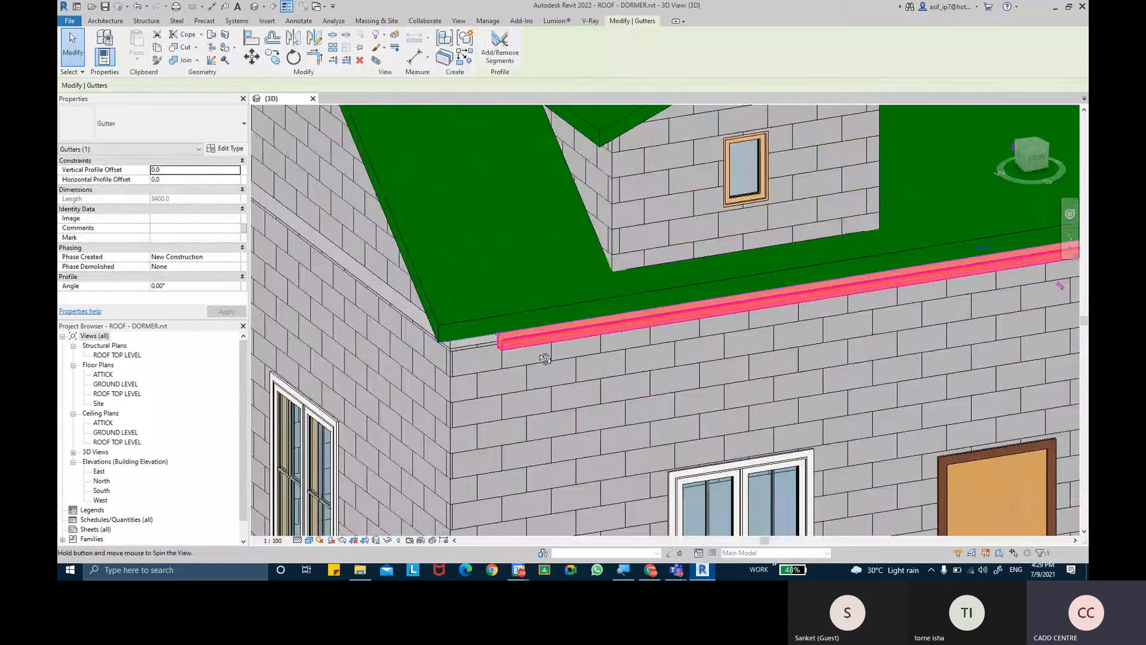
- Extend the front eave gutter's shortened end back to the roof corner, for a length of 9940
middle_click_drag(545, 359, 524, 360, "shift")
scroll(479, 318, "up", 1)
left_click_drag(477, 316, 395, 322)
middle_click_drag(495, 341, 499, 350, "shift")
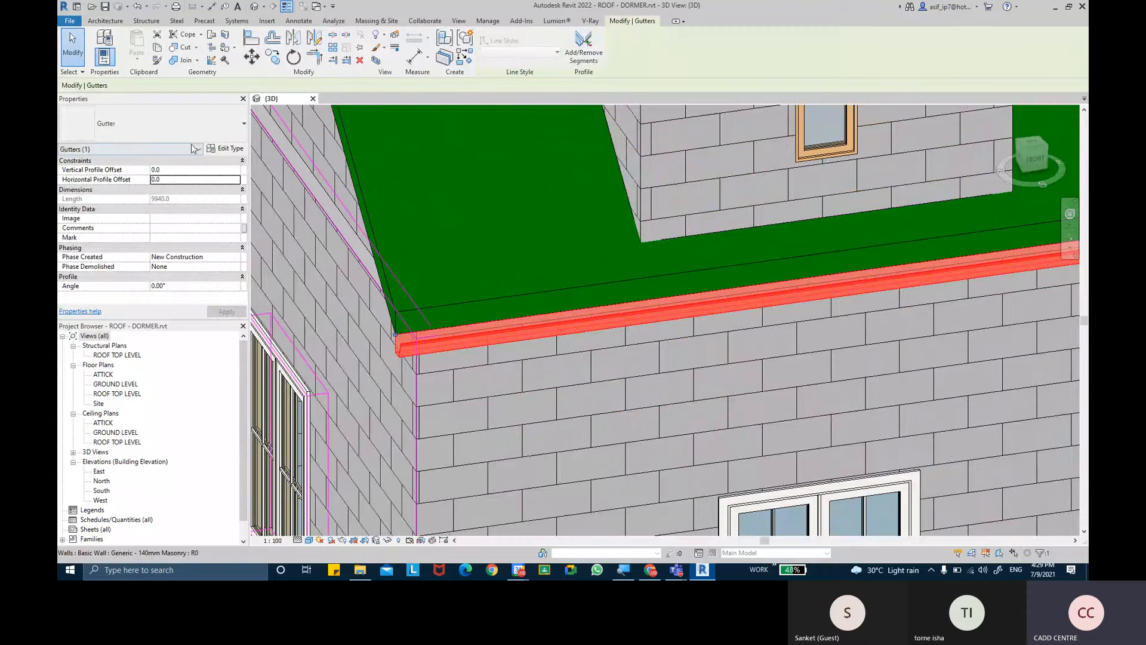
- Check the available gutter types and examine the front gutter's end profile at the roof corner
left_click(107, 129)
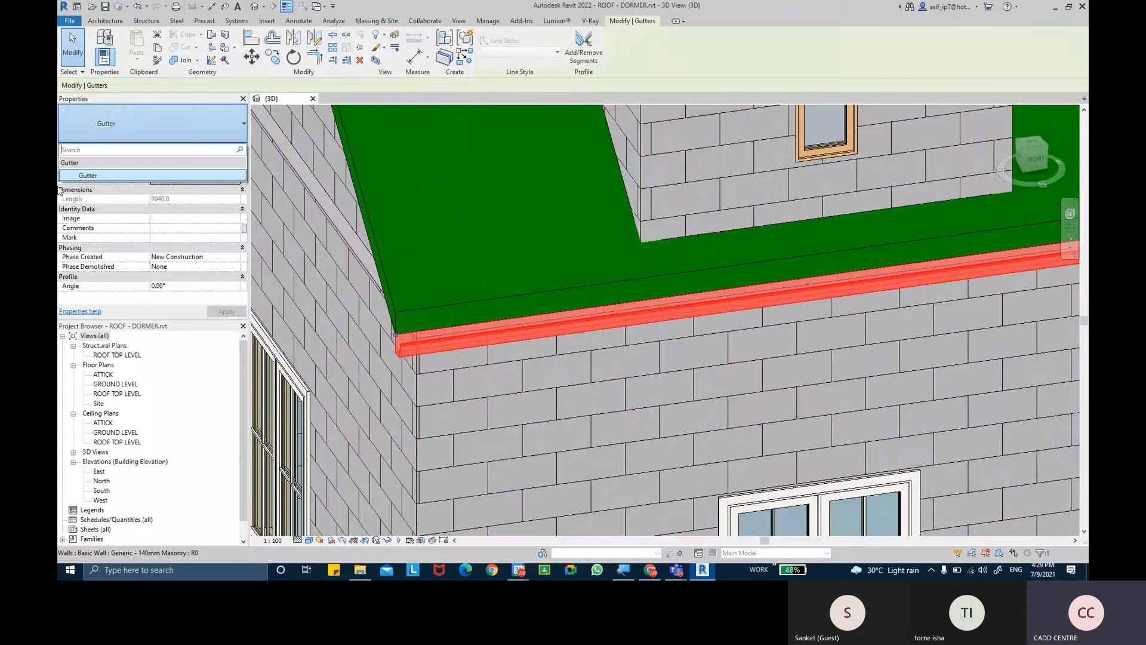
left_click(86, 176)
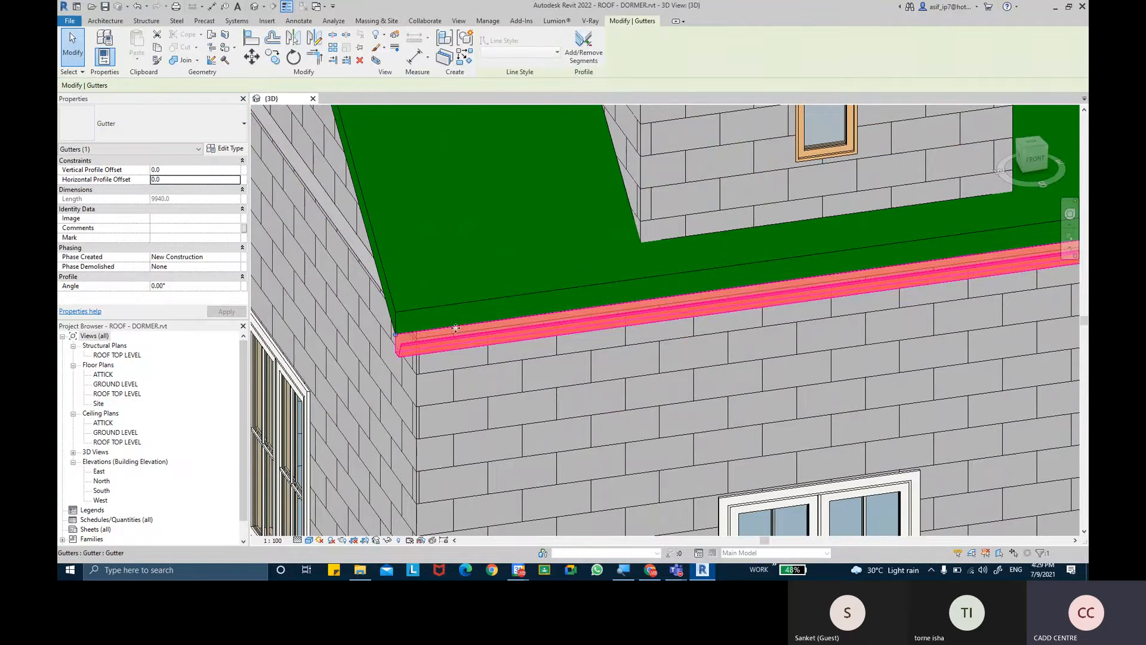
scroll(397, 378, "up", 3)
scroll(396, 377, "up", 4)
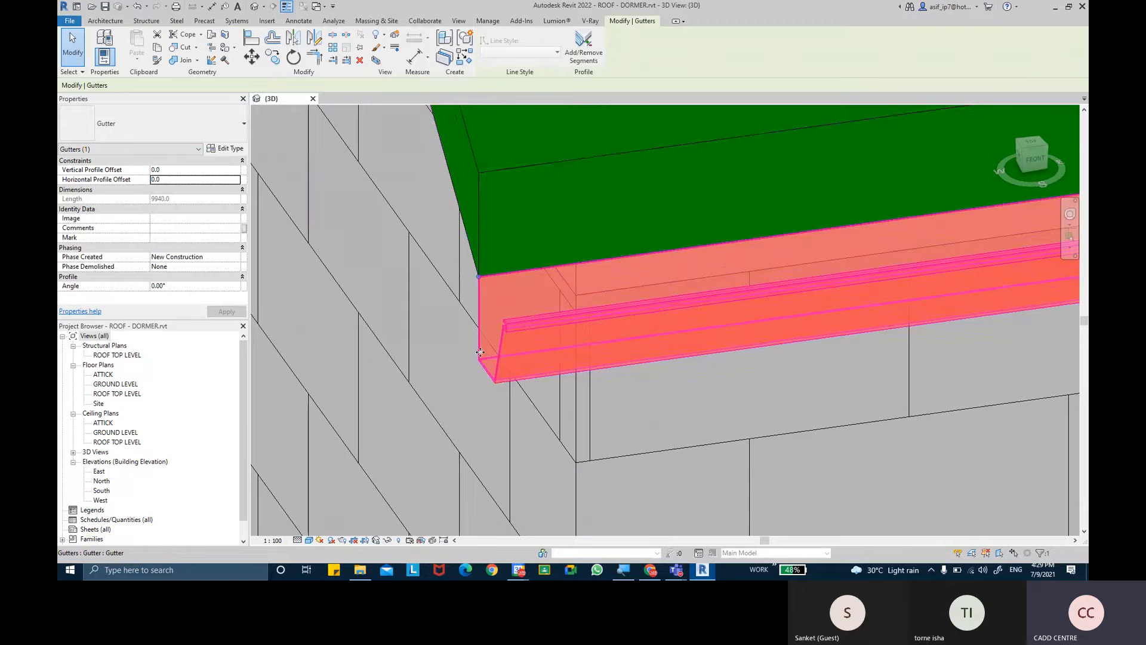
middle_click_drag(488, 349, 493, 305, "shift")
scroll(498, 343, "up", 4)
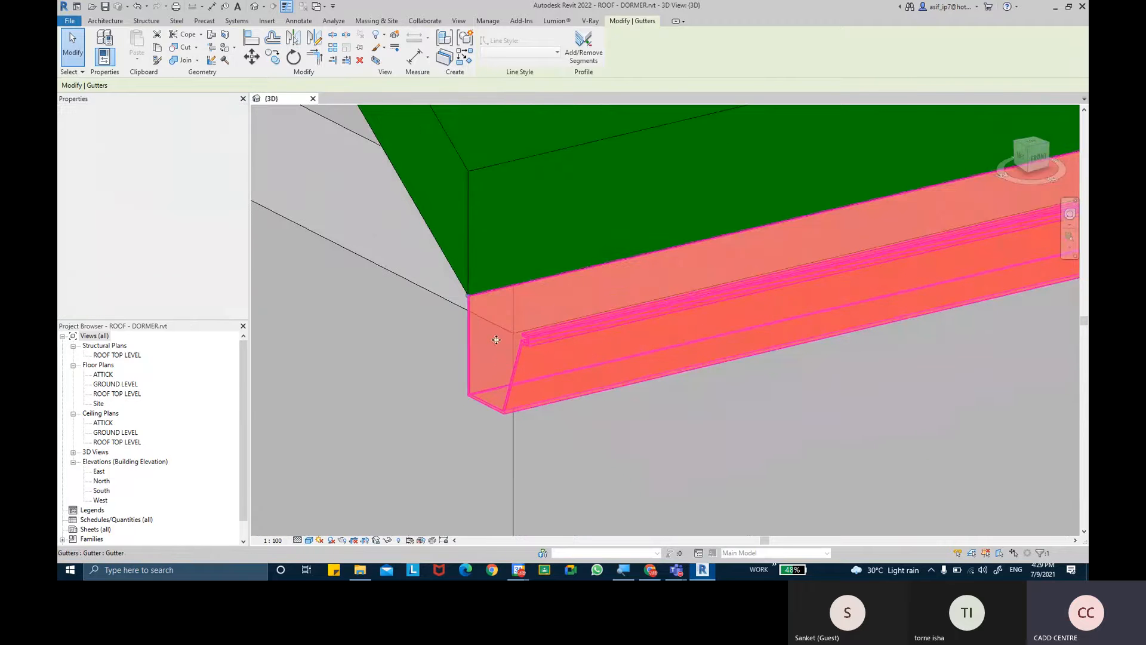
left_click(497, 339)
scroll(496, 340, "up", 3)
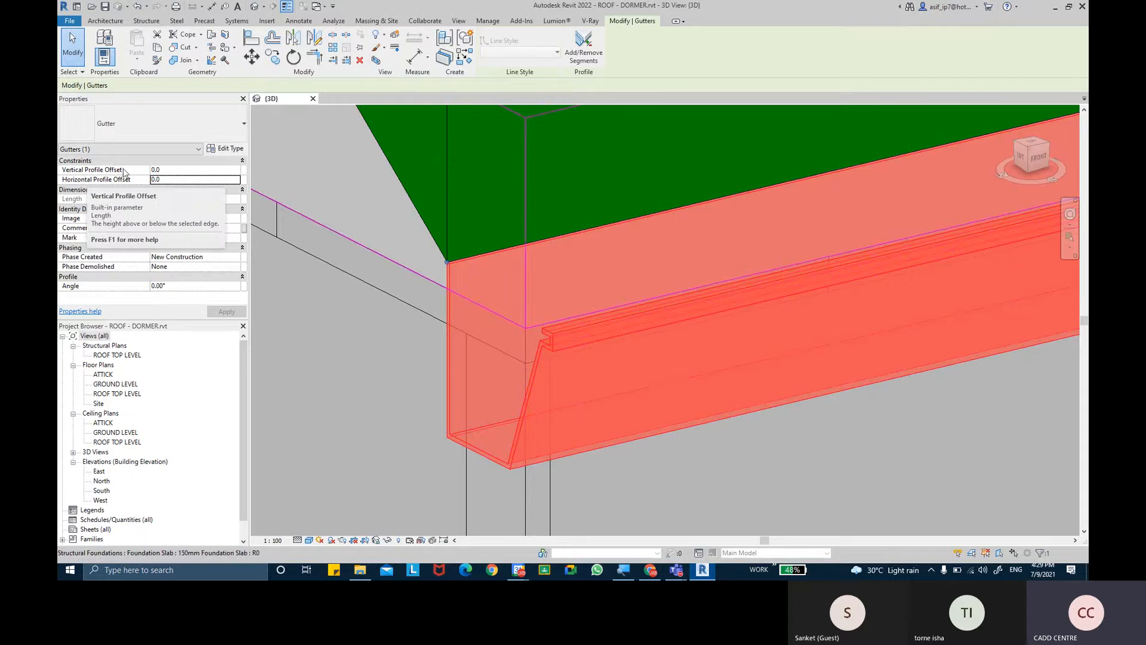
- Set the front gutter's Vertical Profile Offset to 30
left_click(192, 181)
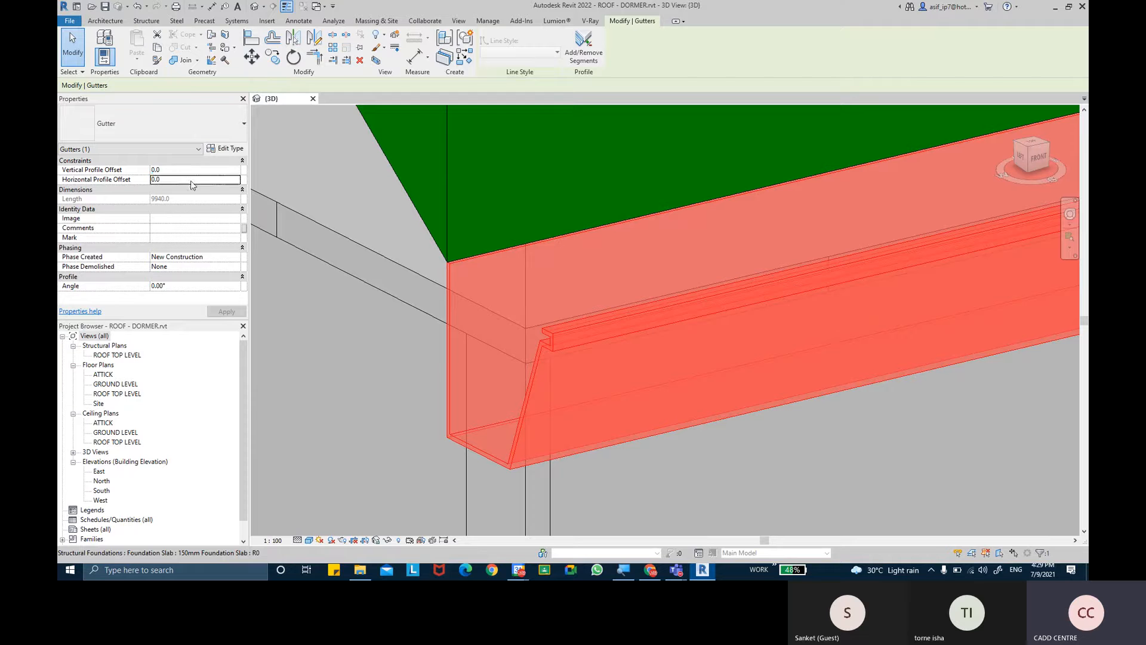
left_click(191, 170)
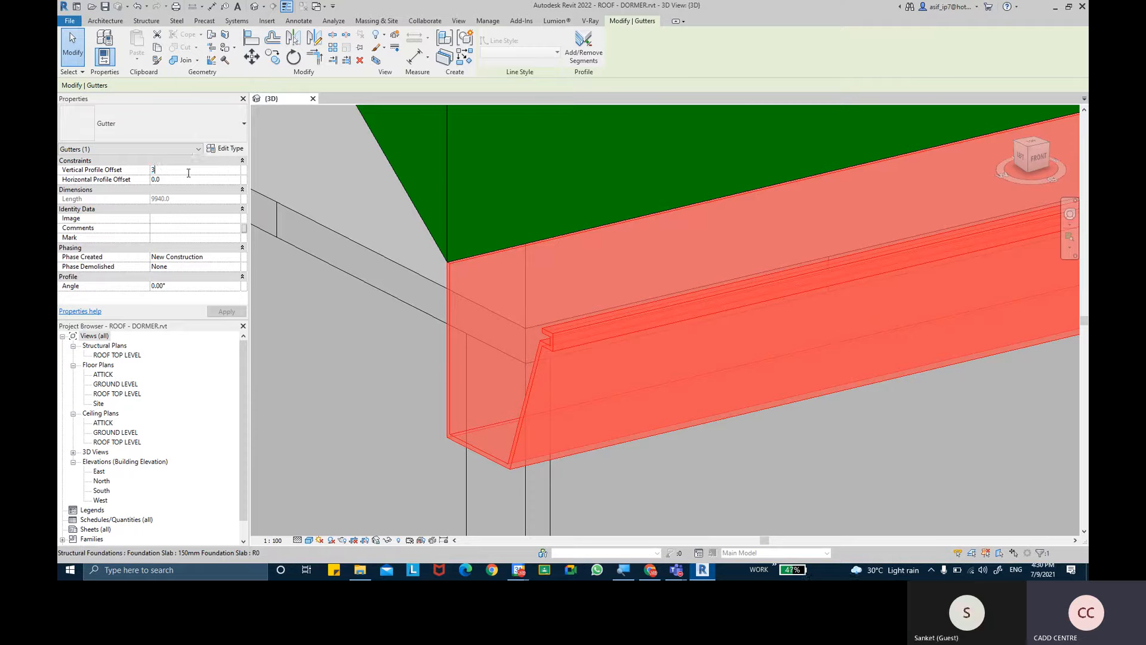
type("30")
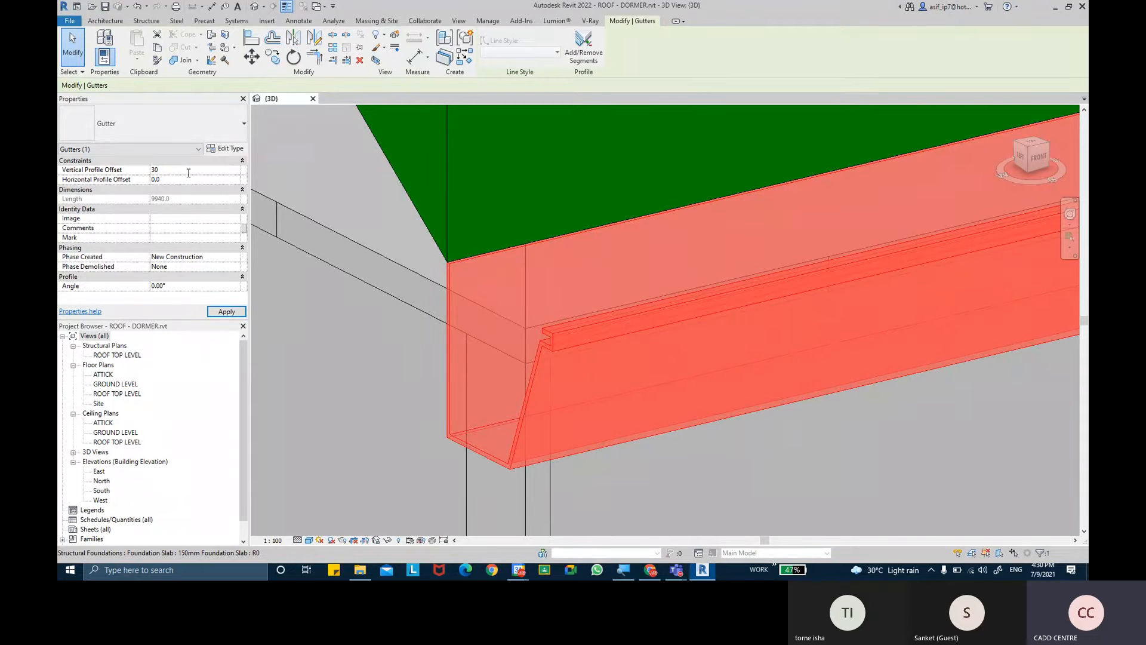
left_click(227, 311)
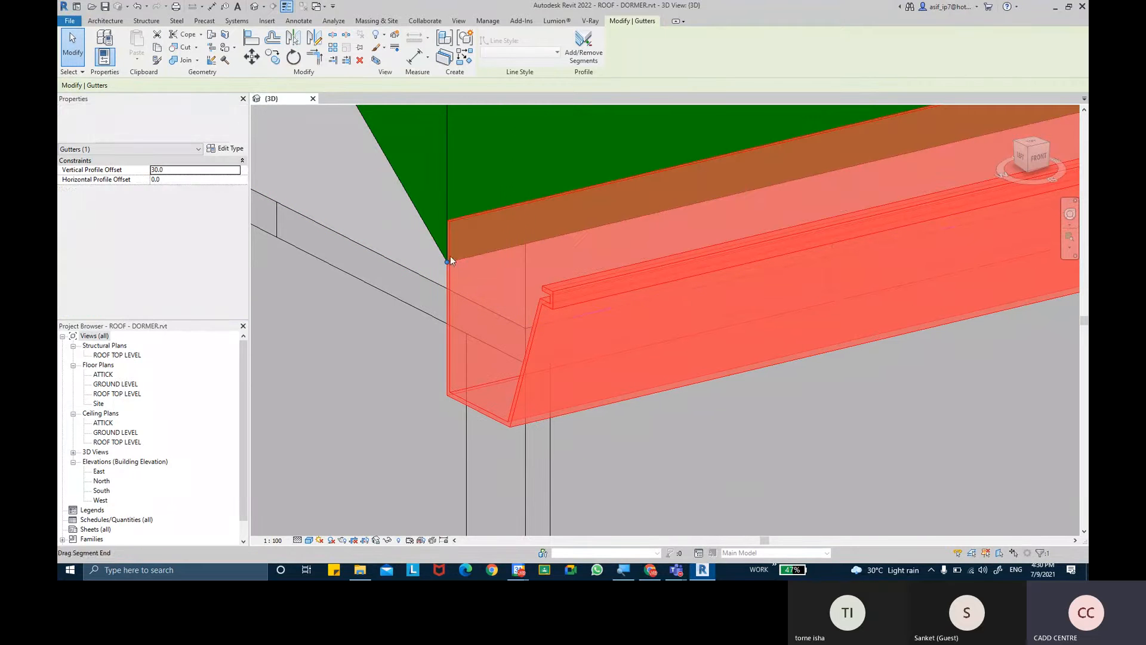
- Set the front gutter's Vertical Profile Offset to -30
left_click(214, 169)
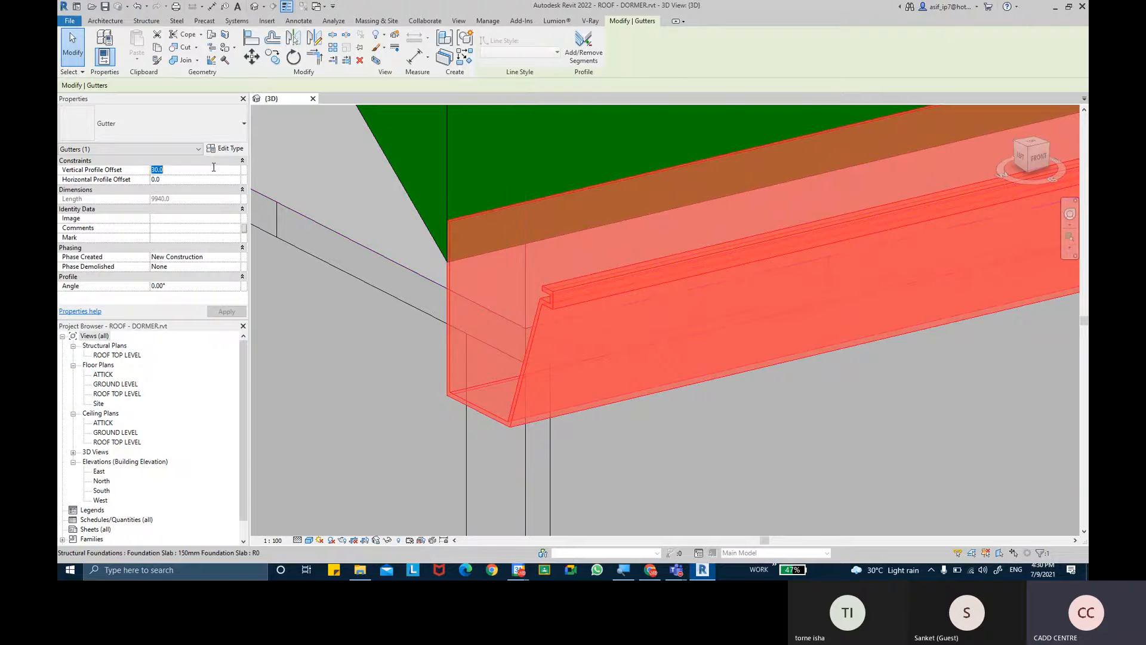
type("-30.0")
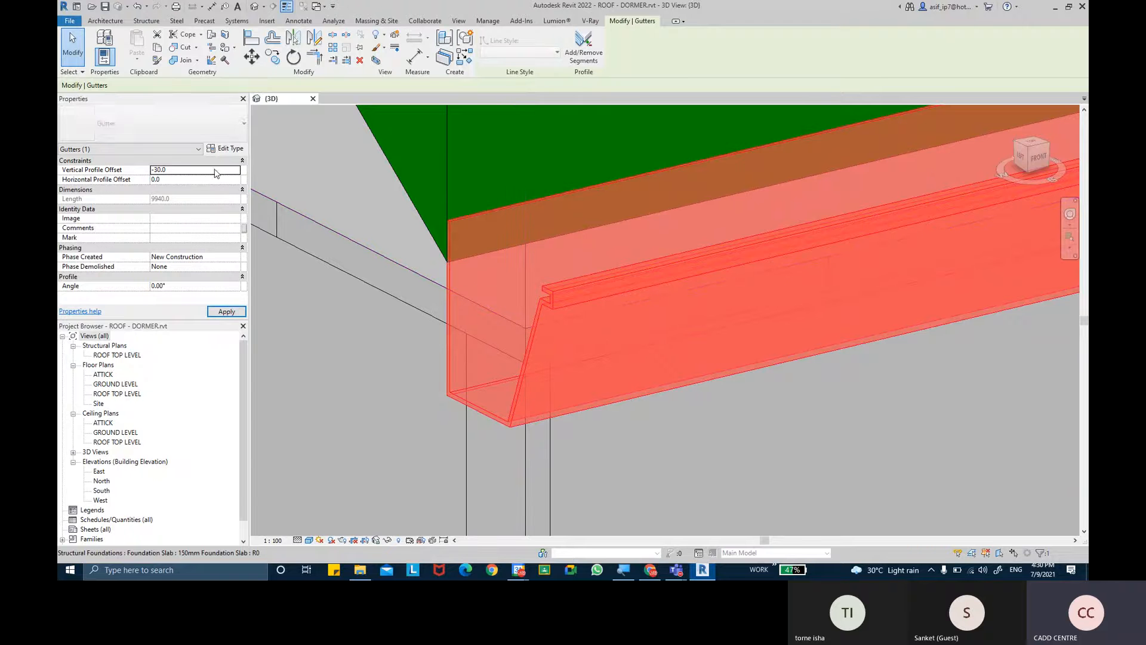
left_click(232, 309)
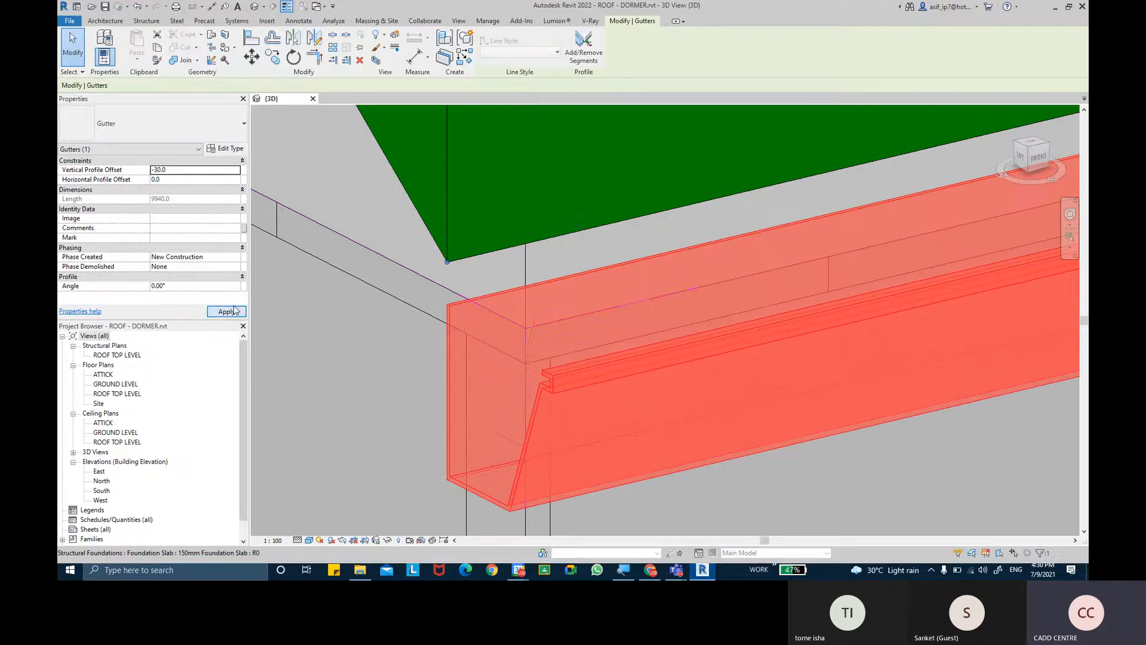
- Reset the front gutter's Vertical Profile Offset to 0
left_click(183, 173)
type("0.0")
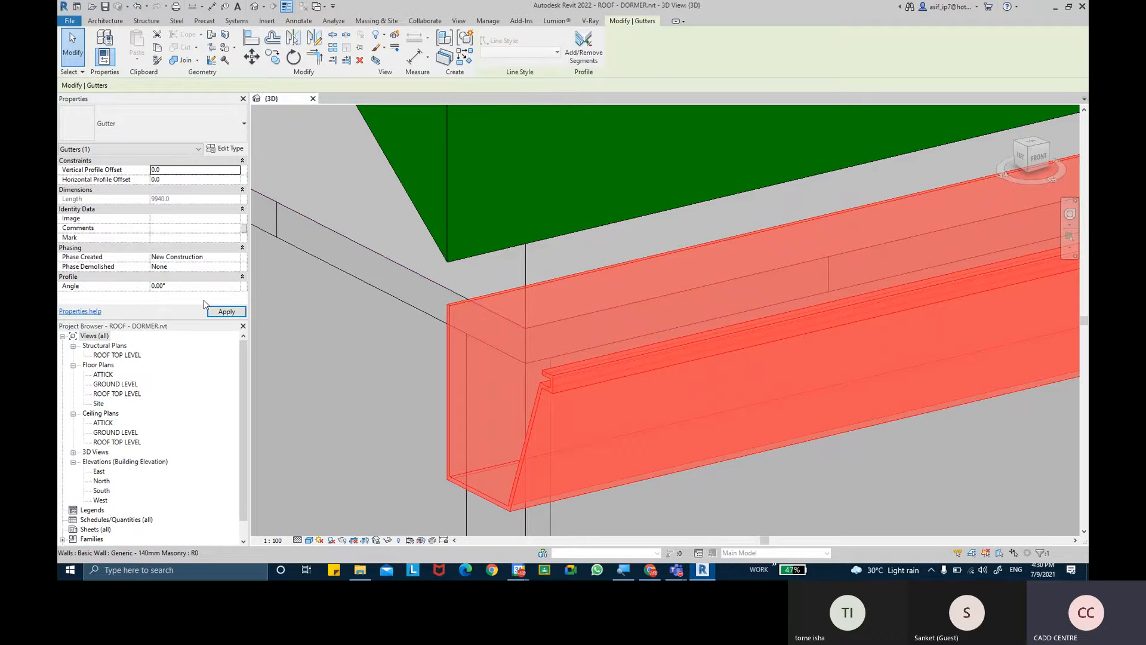
left_click(216, 316)
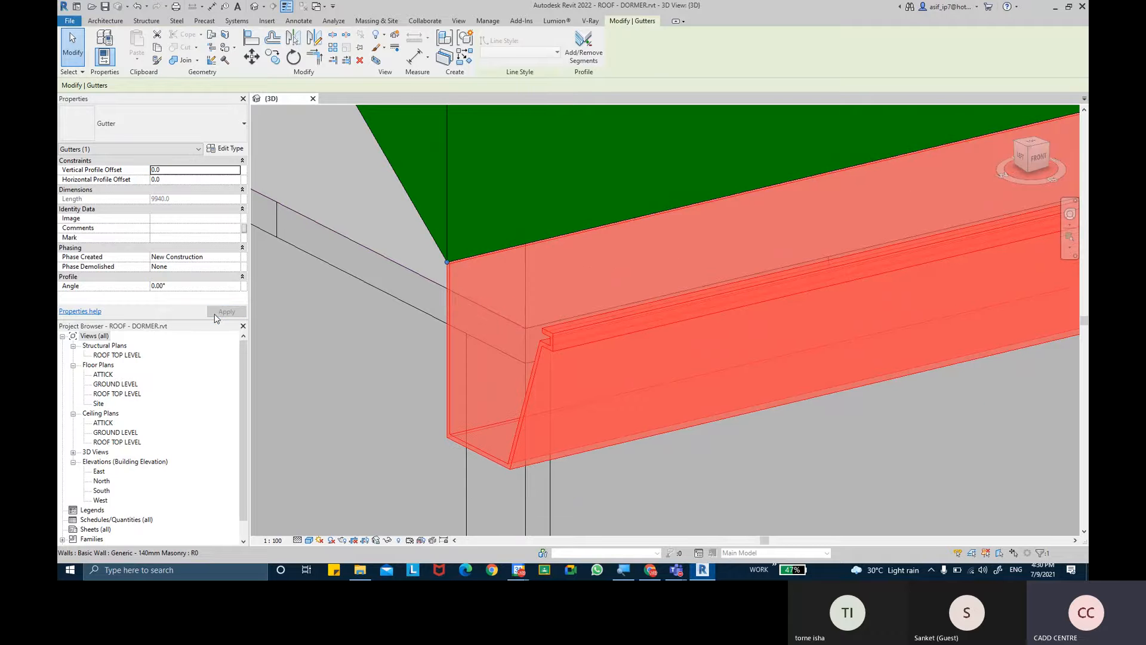
- Set the front gutter's Horizontal Profile Offset to 30 and view the gap at the roof corner
left_click(194, 181)
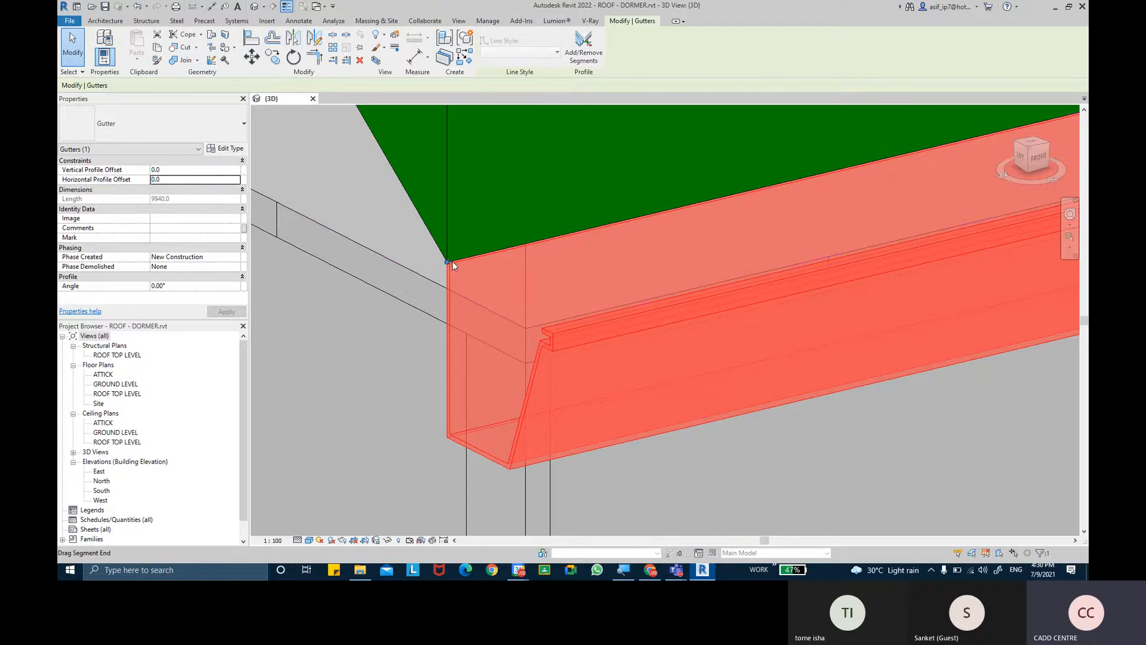
double_click(191, 182)
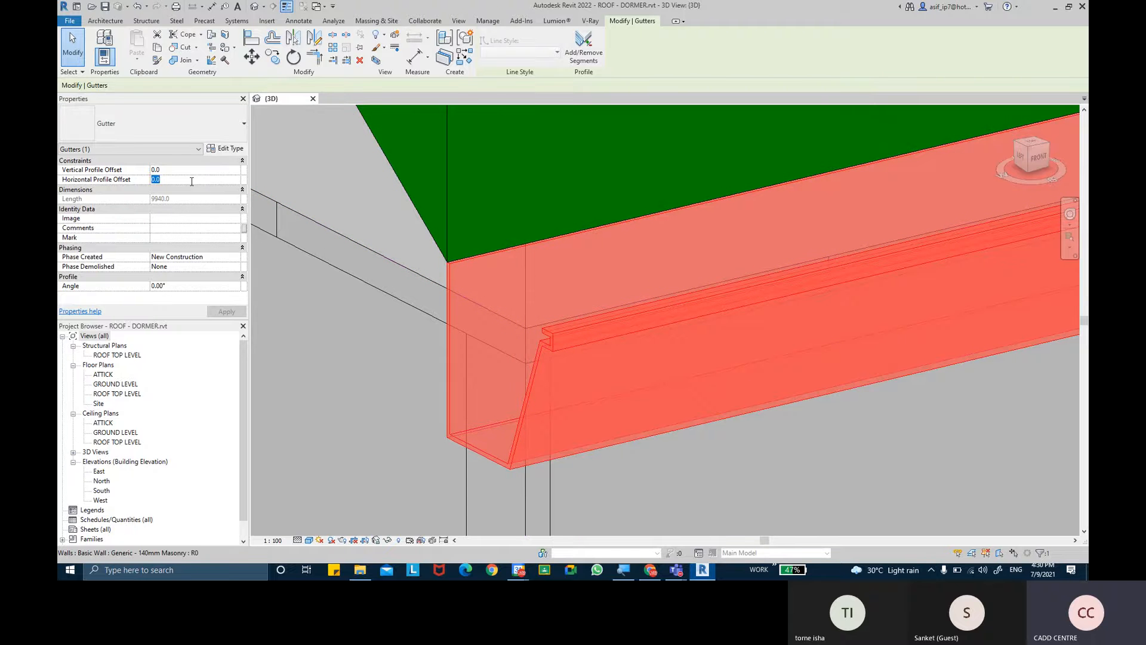
type("30.0")
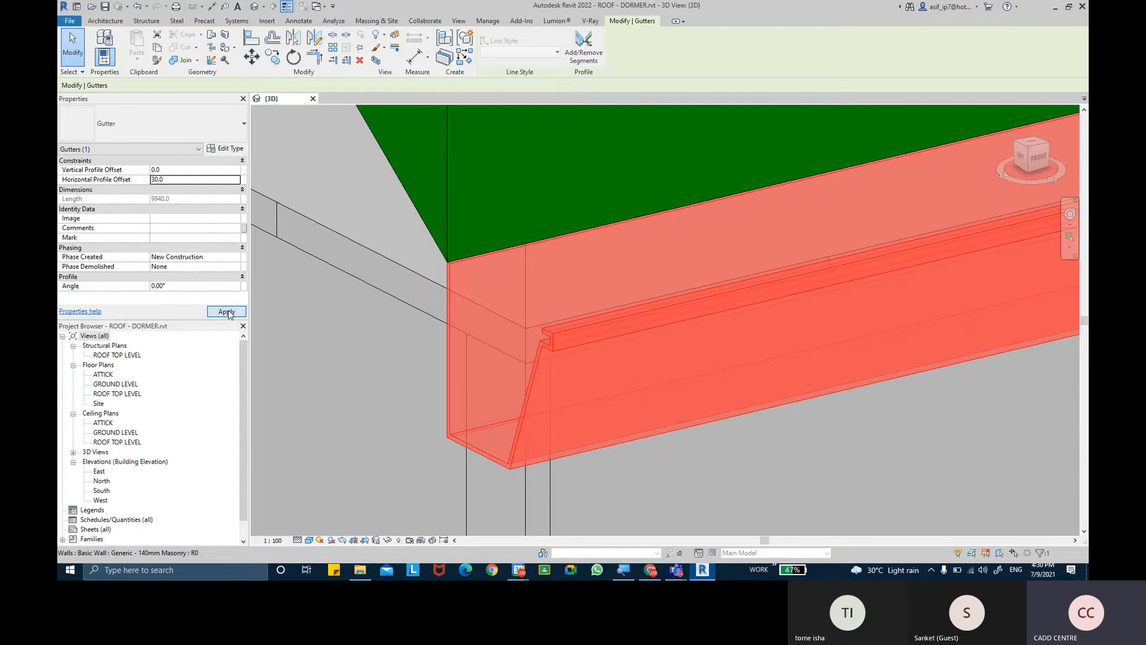
left_click(226, 311)
scroll(497, 287, "down", 5)
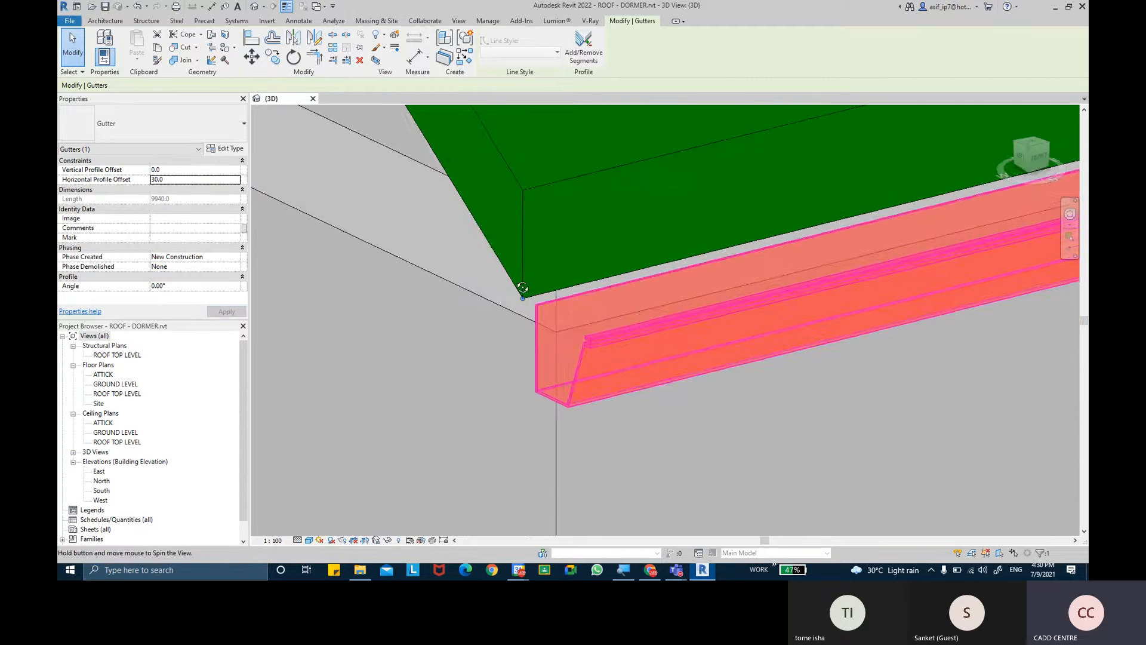
middle_click_drag(459, 249, 509, 248, "shift")
- Set the front gutter's Horizontal Profile Offset to -30
double_click(202, 179)
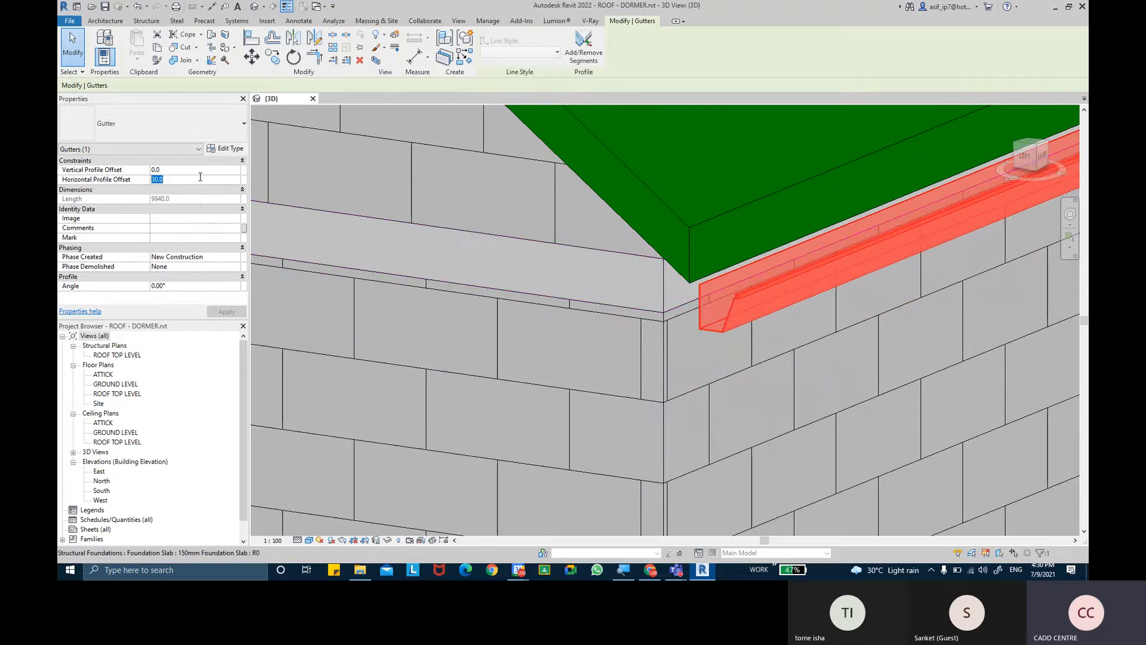
type("-30.0")
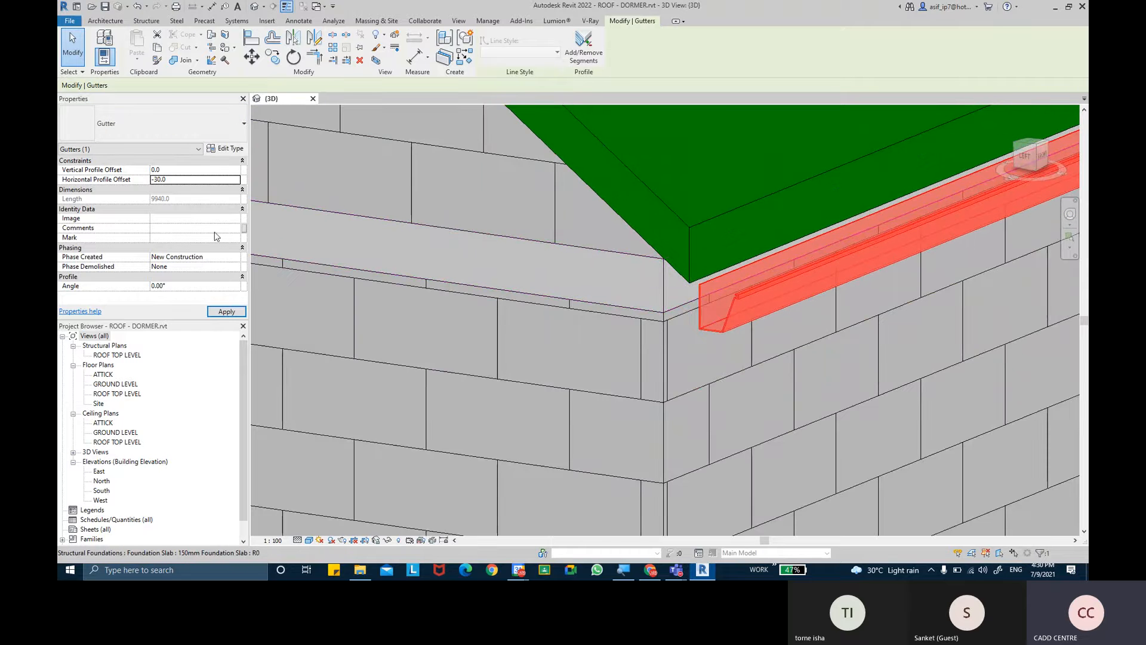
left_click(226, 311)
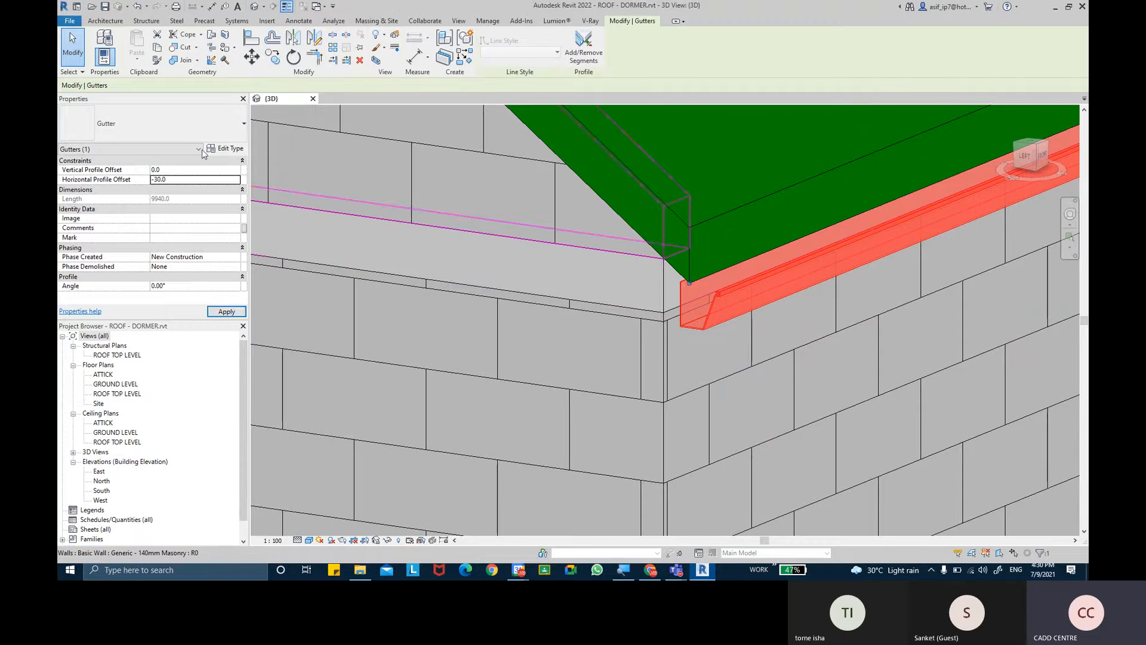
- Reset the front gutter's Horizontal Profile Offset to 0
double_click(203, 179)
type("0")
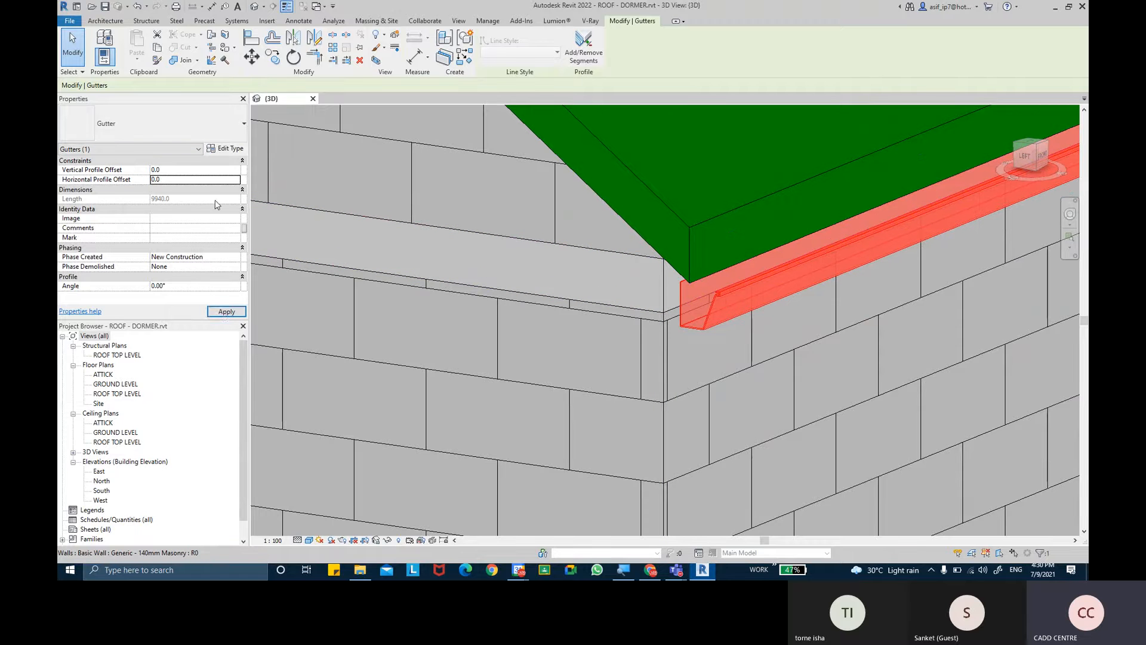
left_click(226, 311)
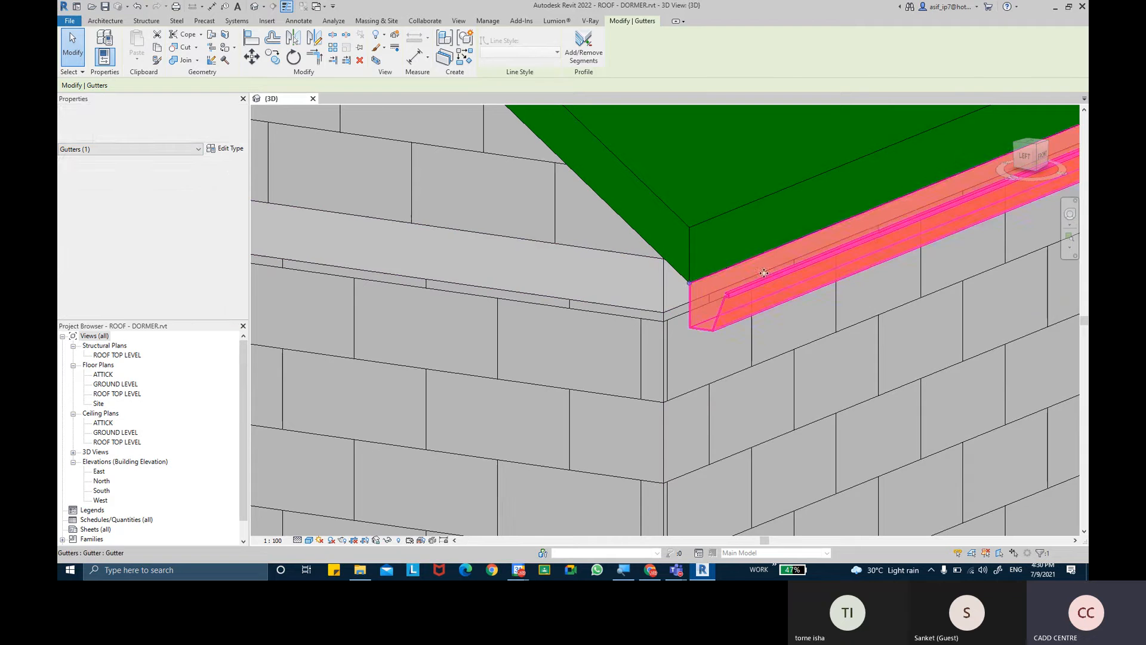
- Shorten the front eave gutter to a length of 9760 by moving its segment end inward from the roof corner
scroll(702, 275, "up", 5)
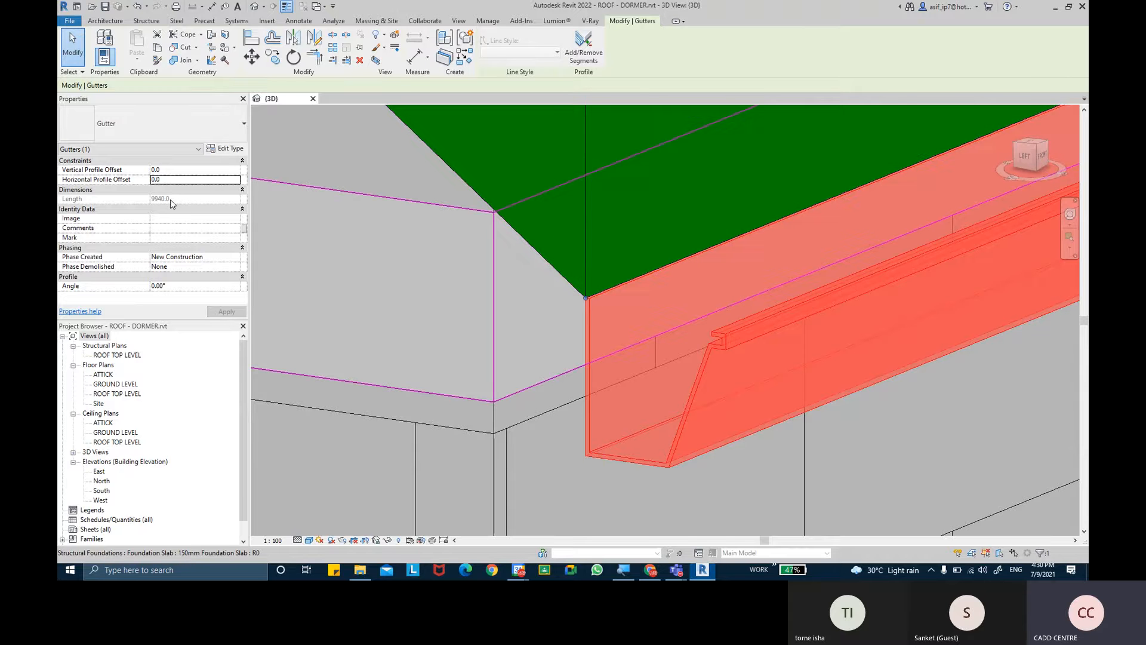
left_click_drag(585, 299, 705, 249)
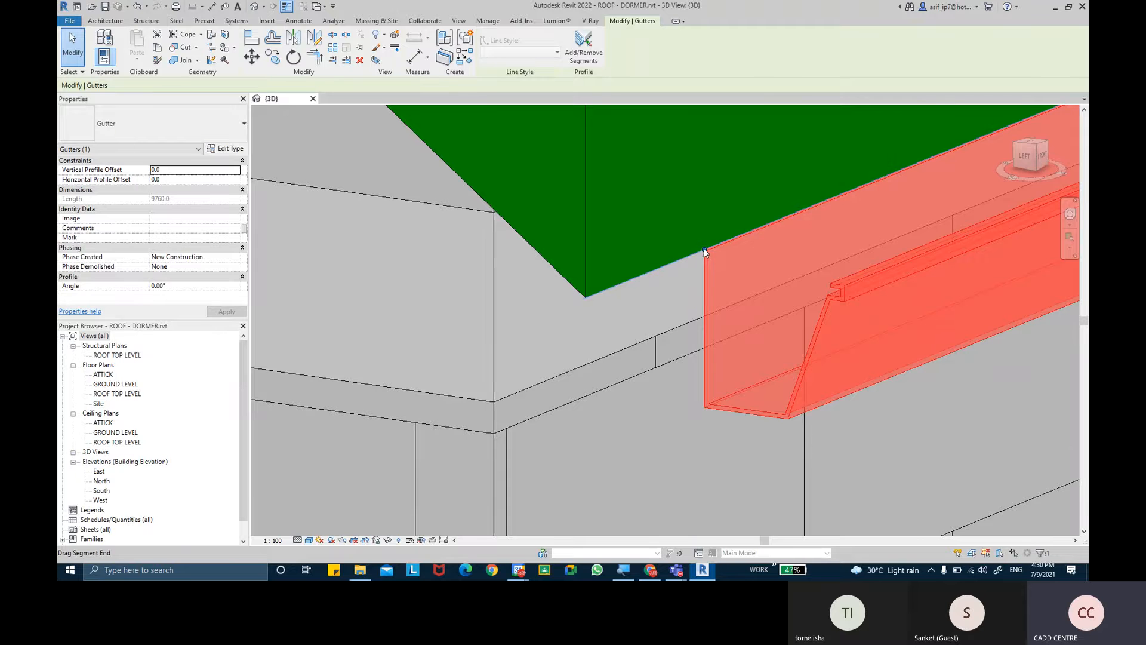
- Extend the front eave gutter to a length of 9940 by moving its segment end back to the roof corner
left_click_drag(594, 297, 587, 300)
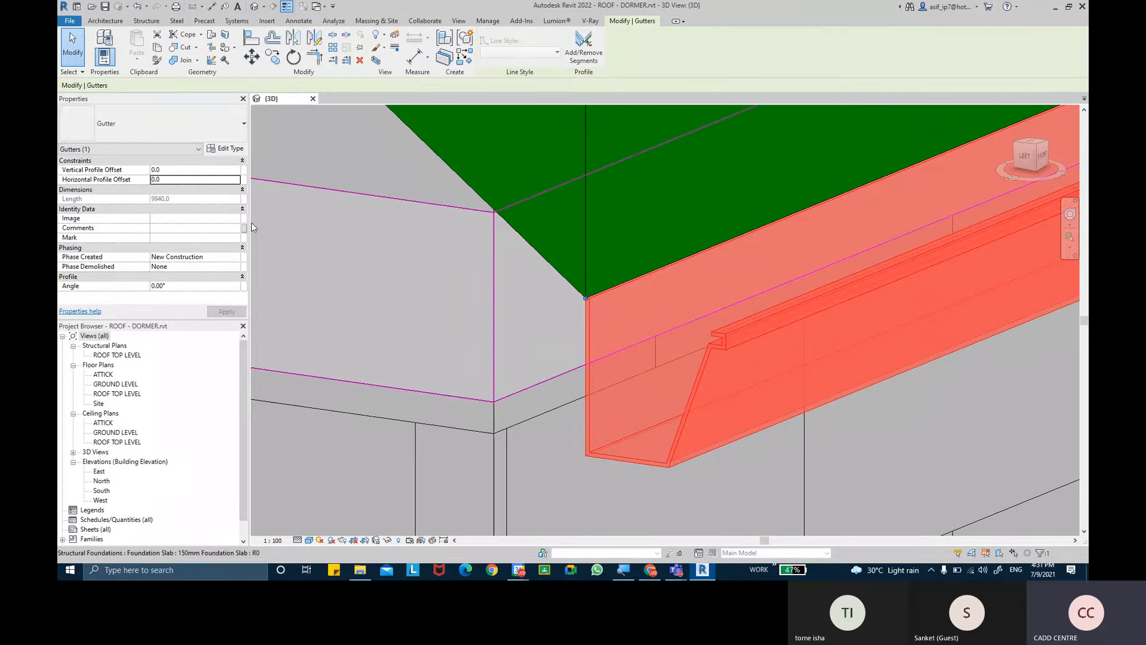
left_click(164, 221)
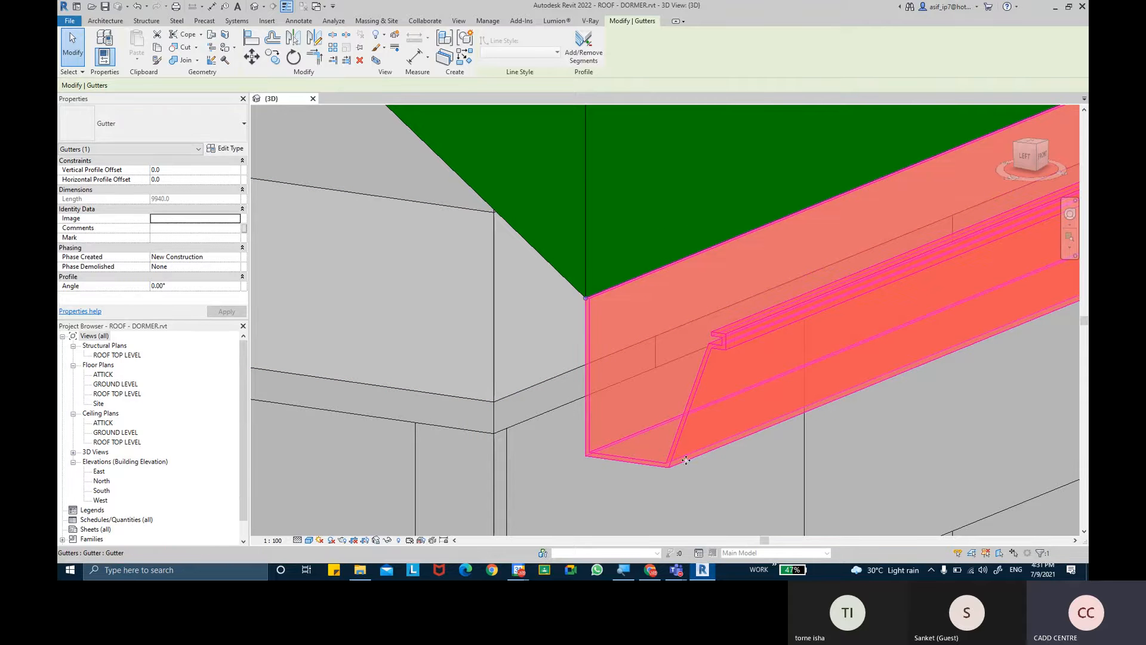
- Switch to the Chrome browser and run a Google image search for "roof gutters" in a new tab
left_click(650, 570)
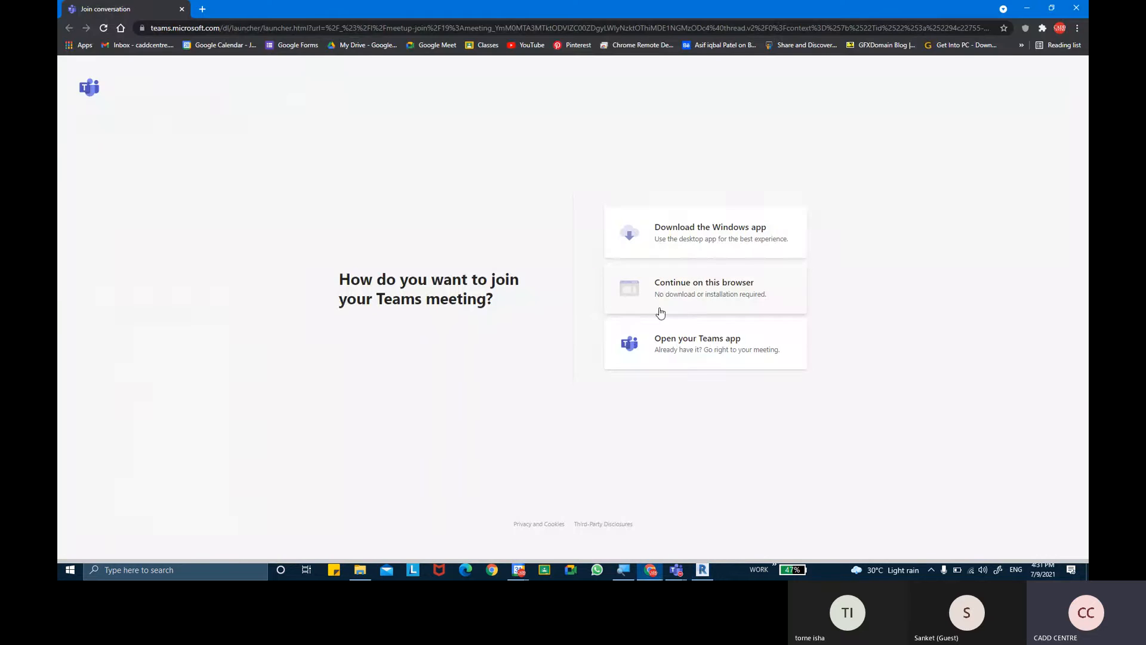
left_click(202, 9)
type("r")
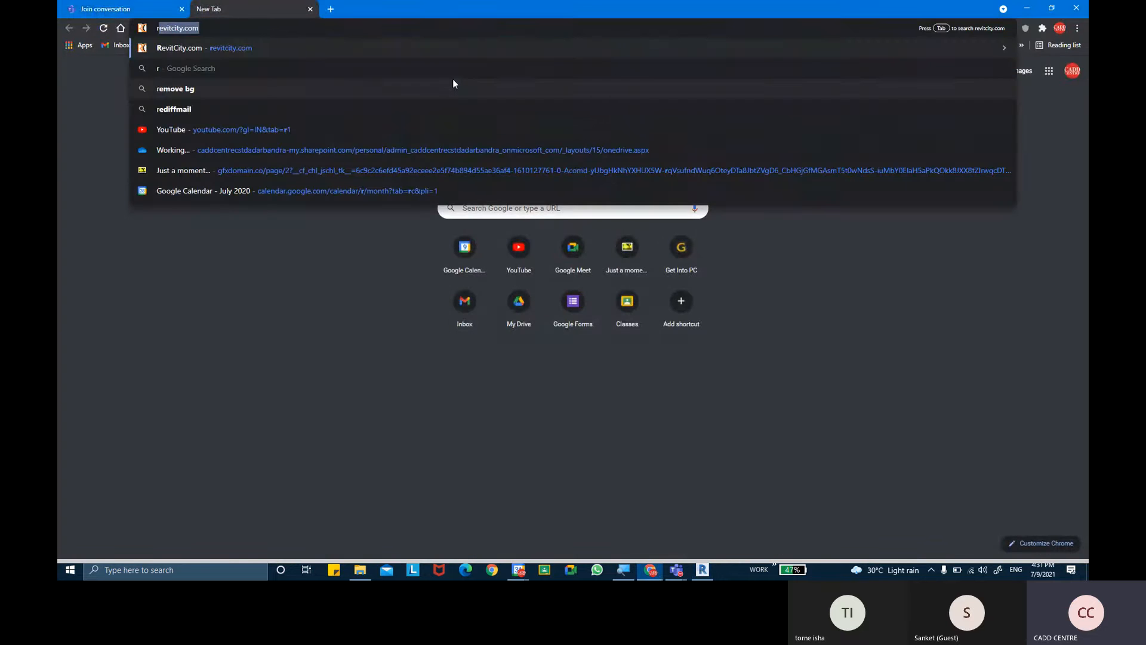
type("oof ")
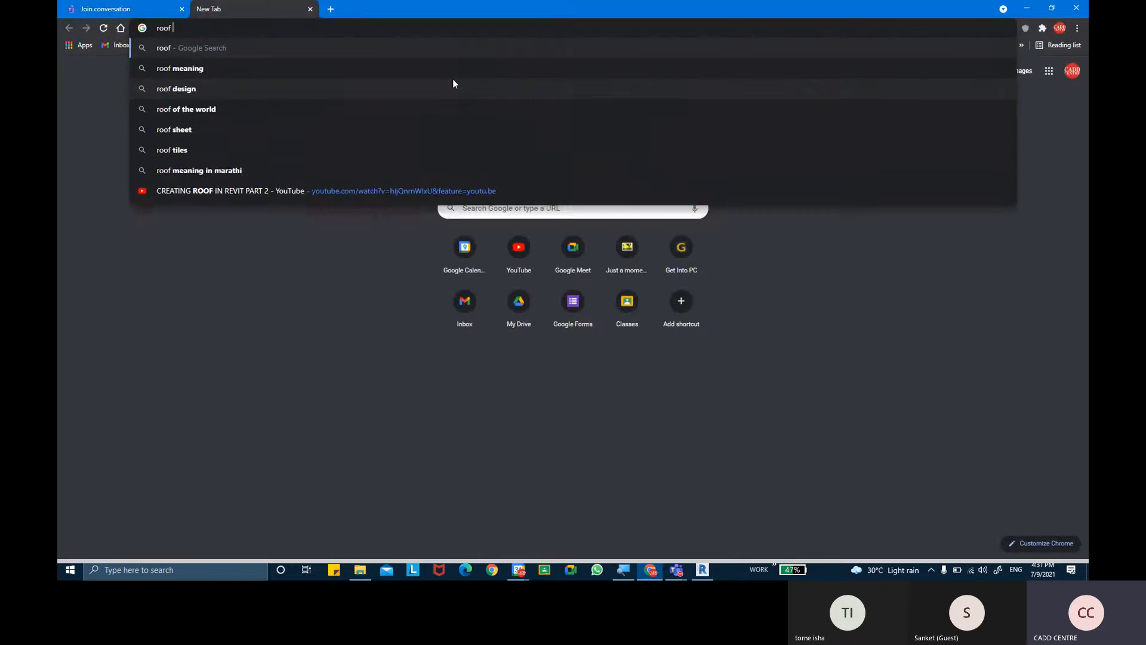
type("gutters")
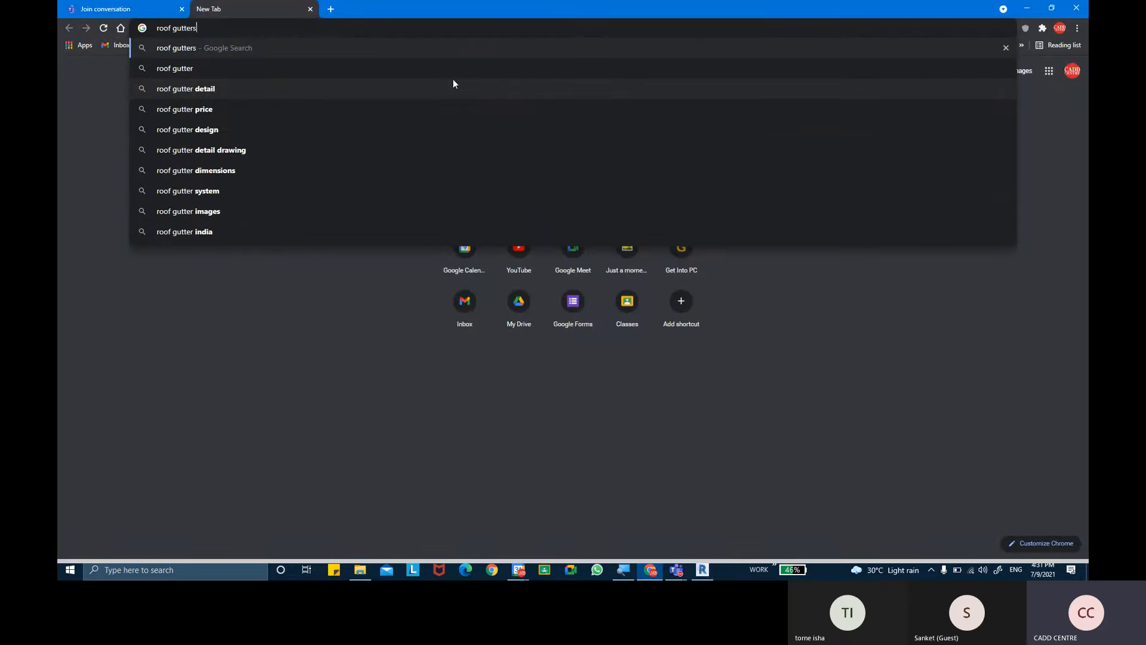
key("Return")
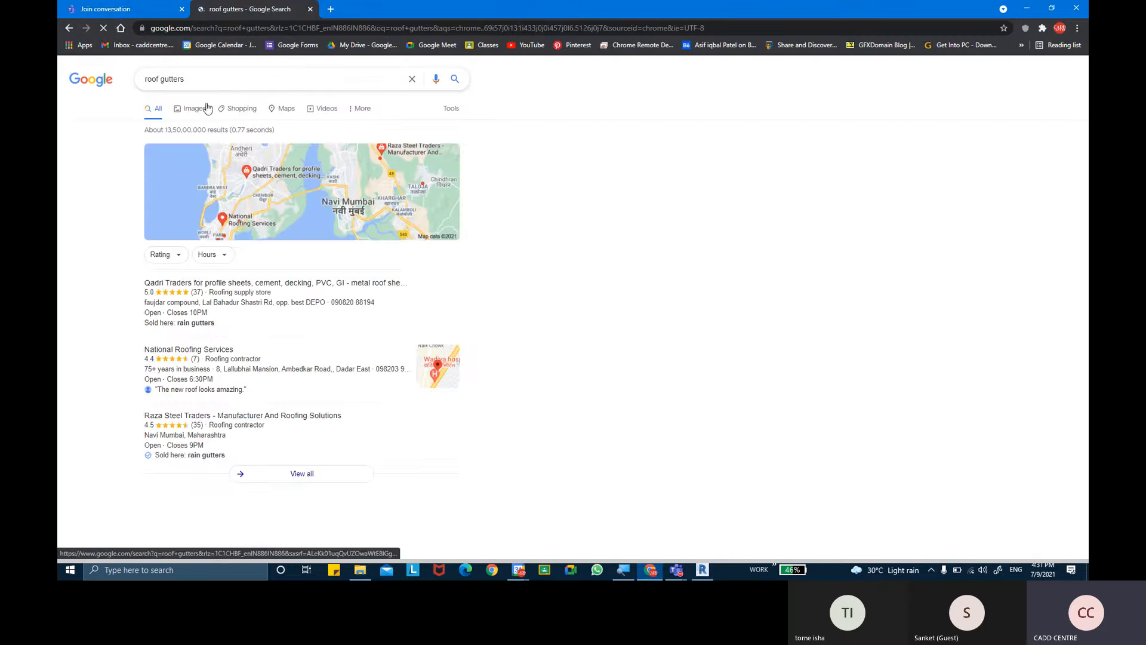
left_click(188, 111)
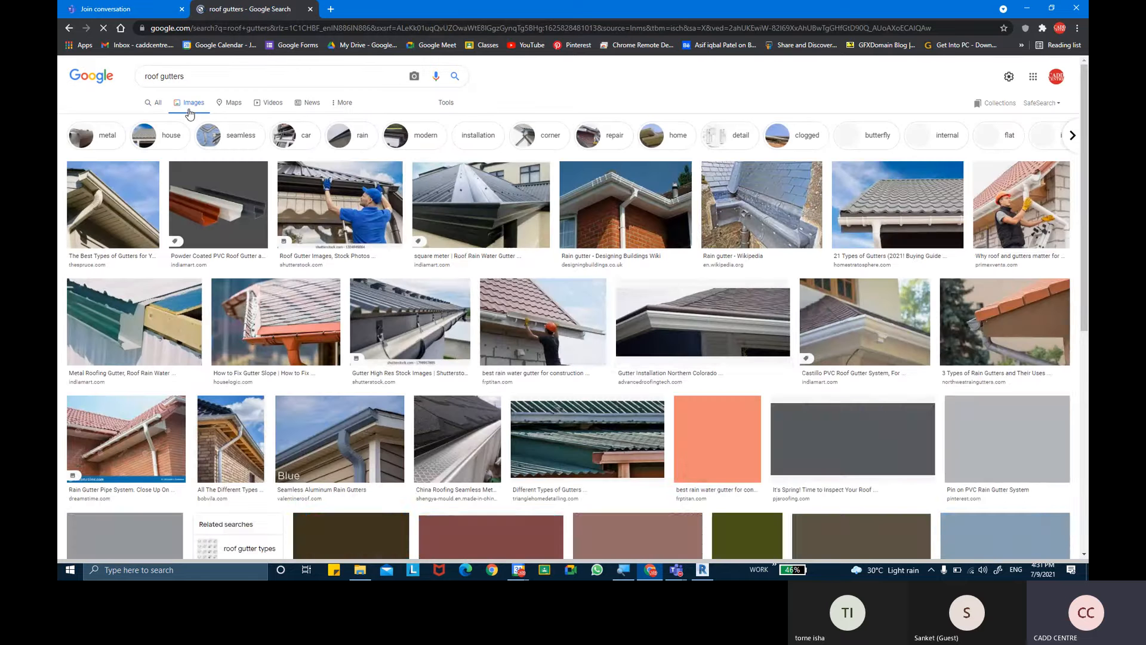
- Preview the "Reasons Why PVC Guttering is Your Best Bet" image and save it to the Desktop as 1.jpg
left_click(925, 215)
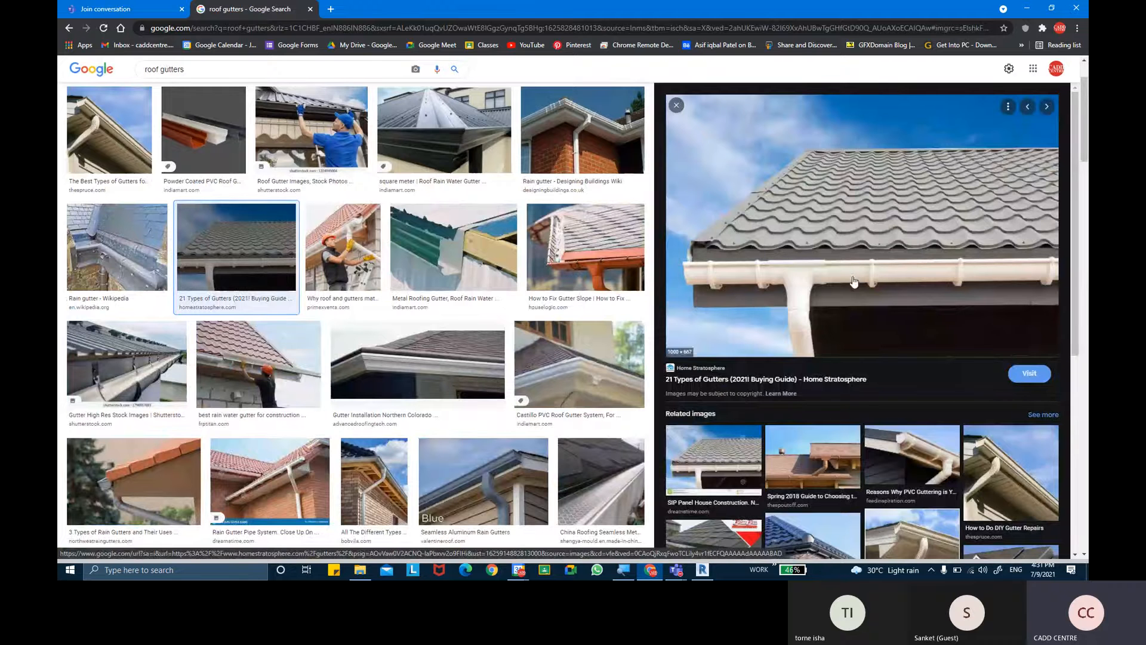
left_click(913, 433)
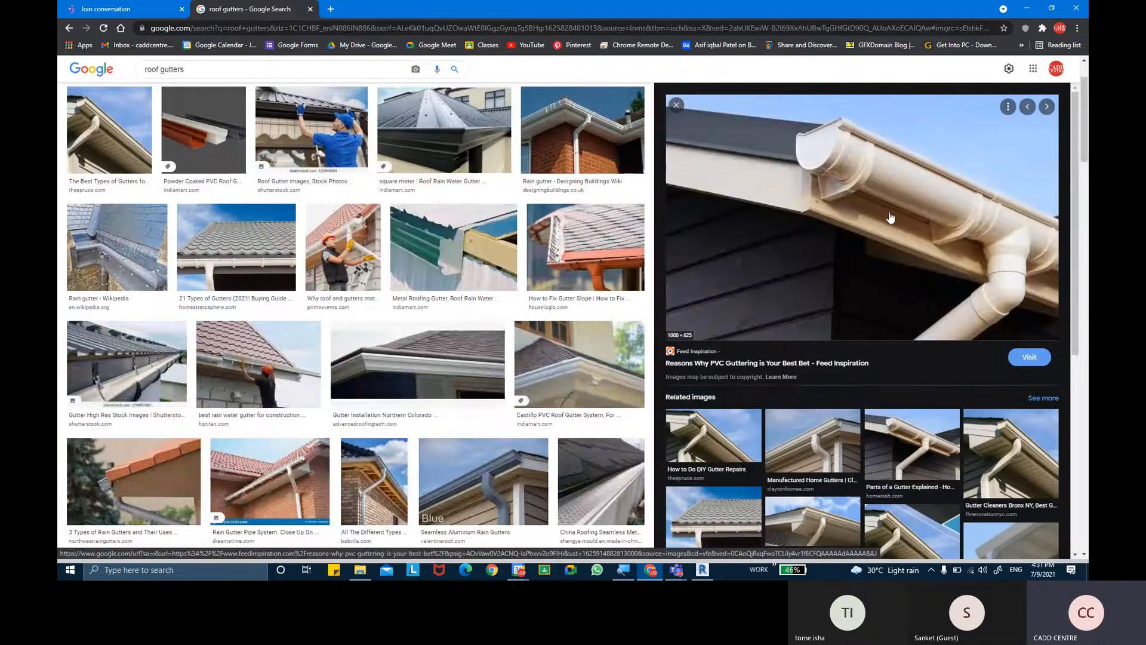
right_click(838, 187)
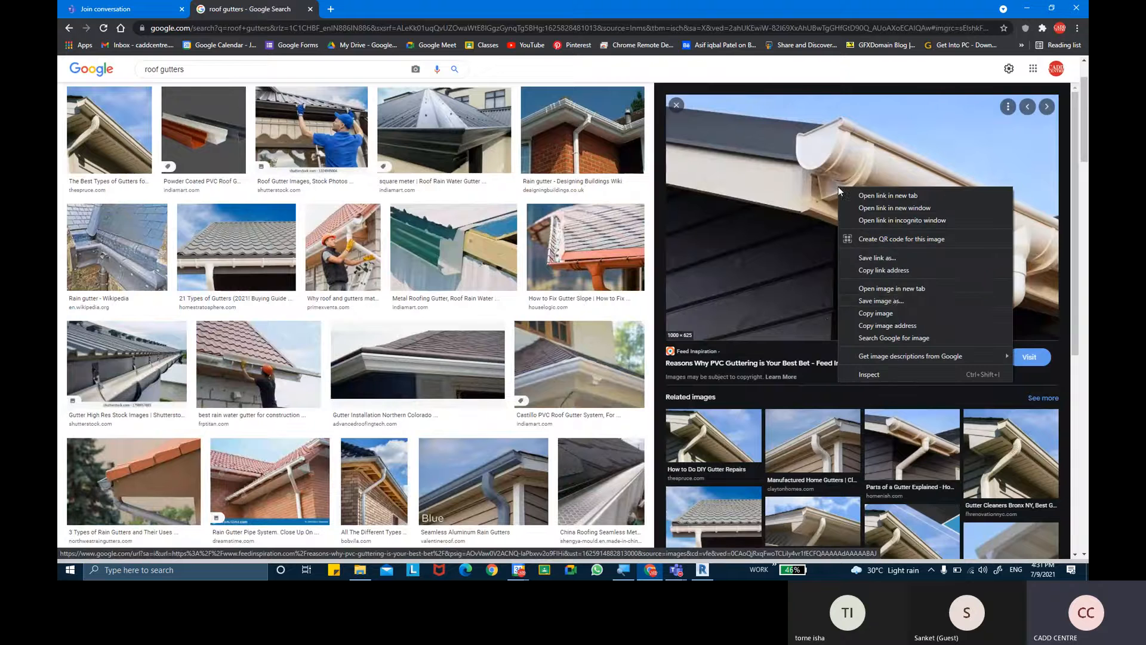
left_click(897, 303)
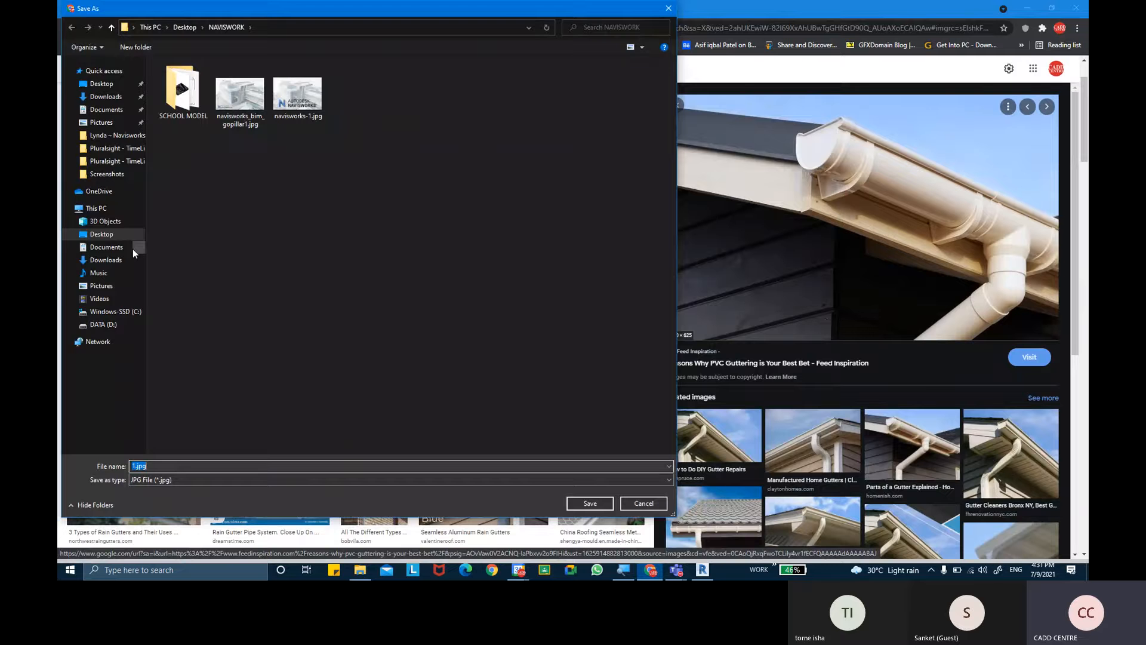
left_click(99, 234)
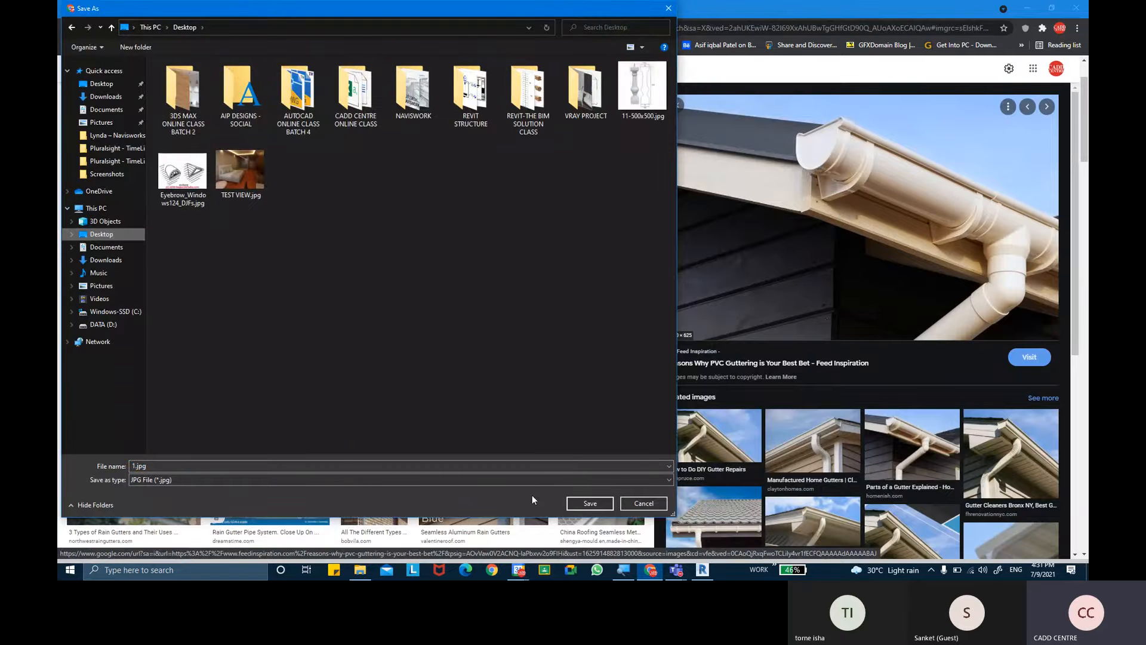
left_click(599, 506)
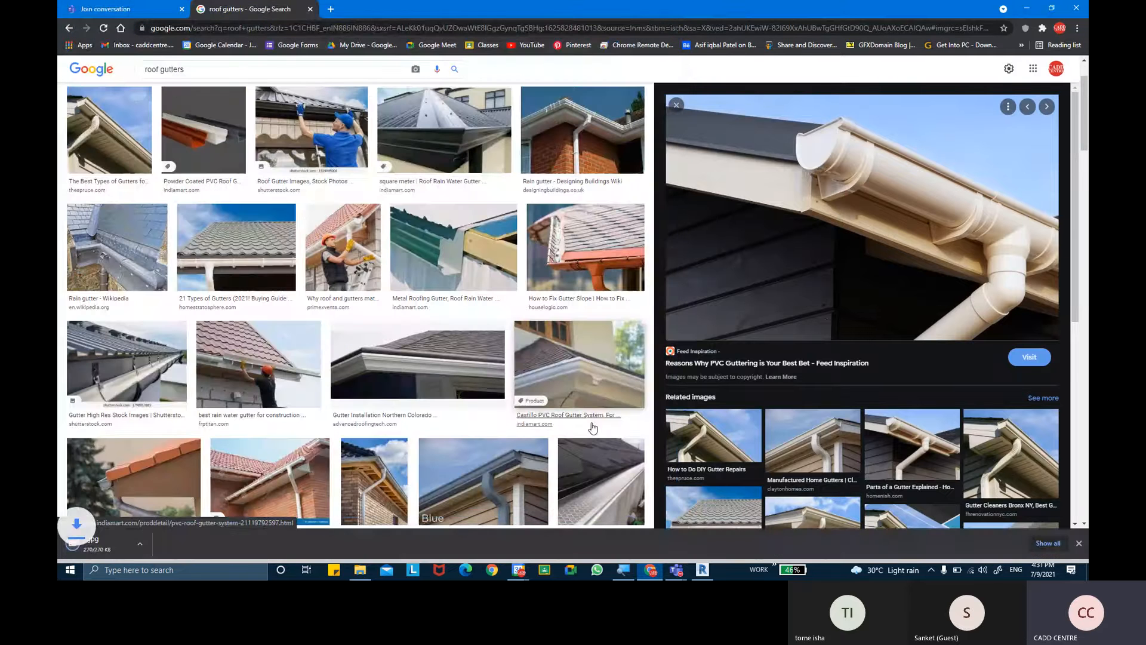
- Switch back to Revit and start adding an image from the Desktop to the gutter's Image property
left_click(703, 571)
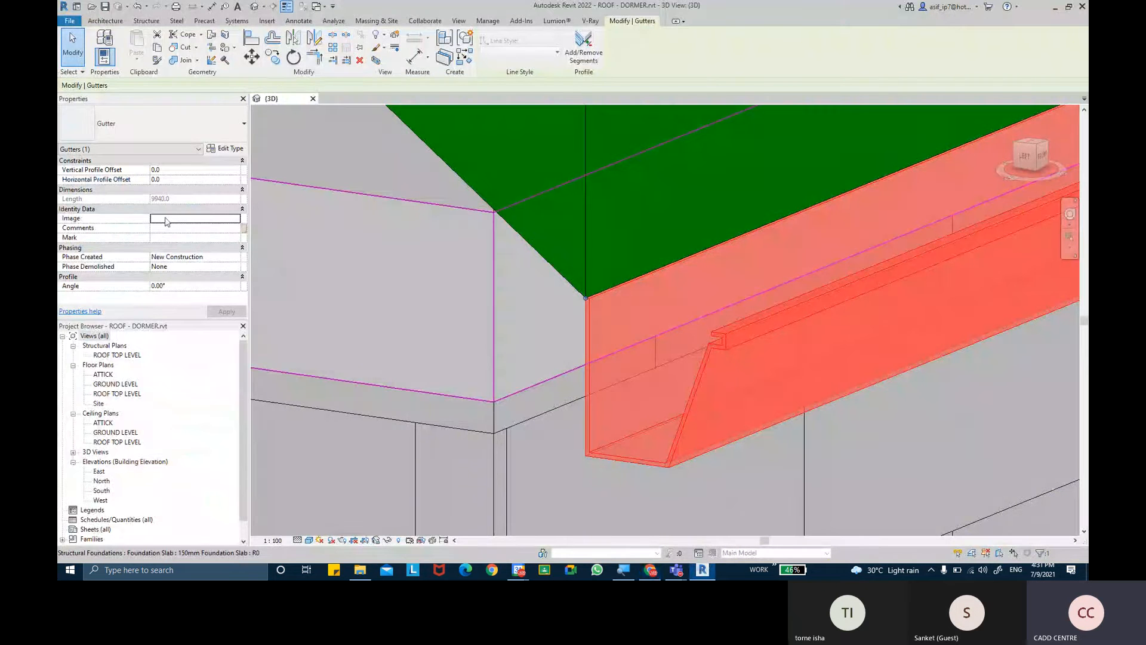
left_click(236, 219)
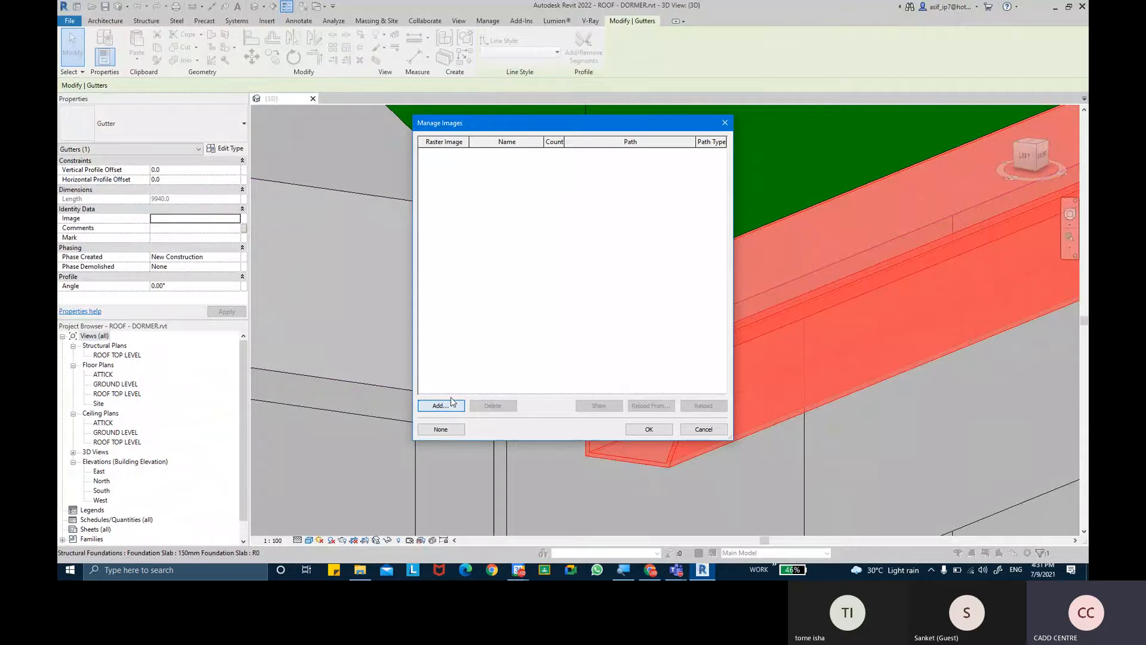
left_click(444, 406)
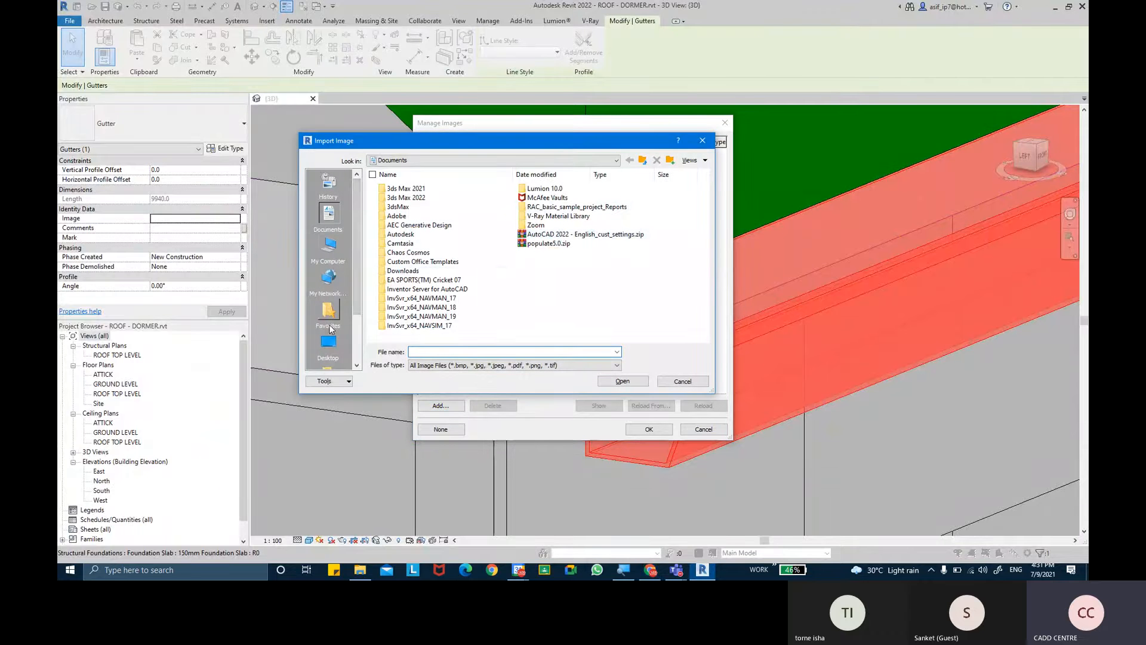
left_click(328, 344)
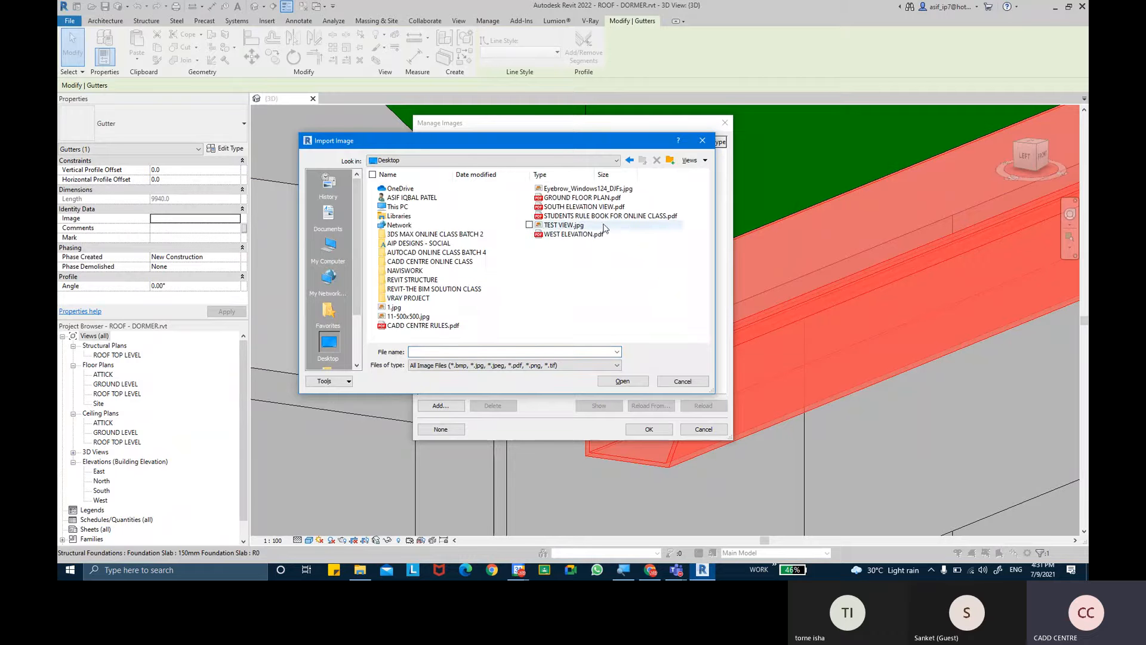
- Show the Desktop files as thumbnails, import 1.jpg and assign it as the gutter's Image
left_click(406, 317)
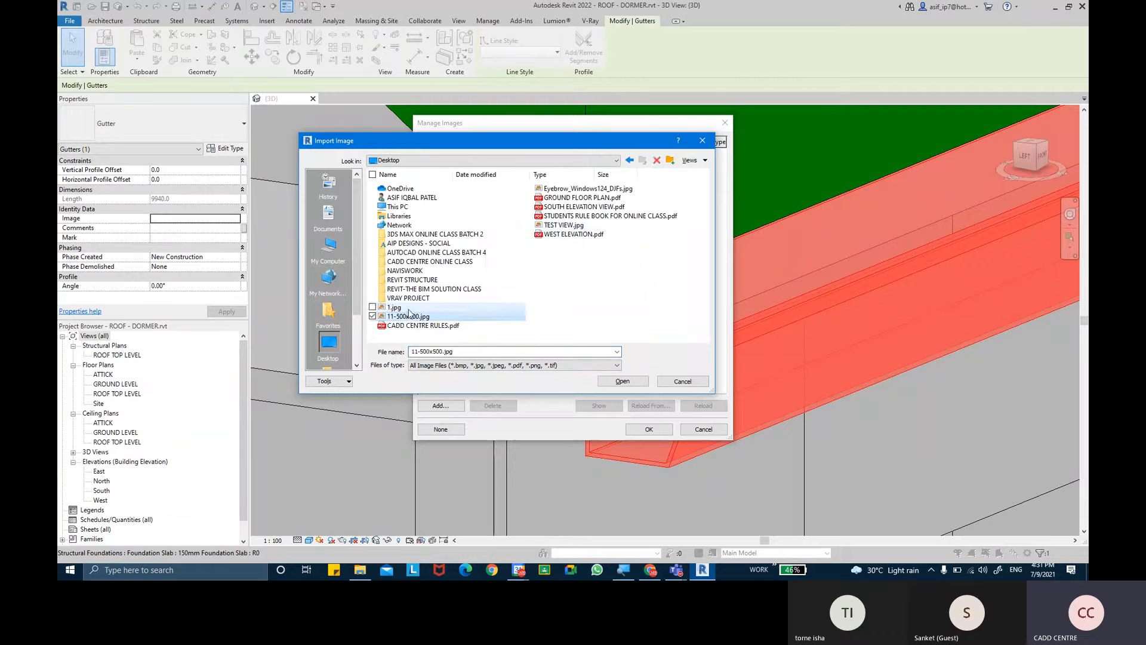
left_click(395, 307)
left_click(704, 160)
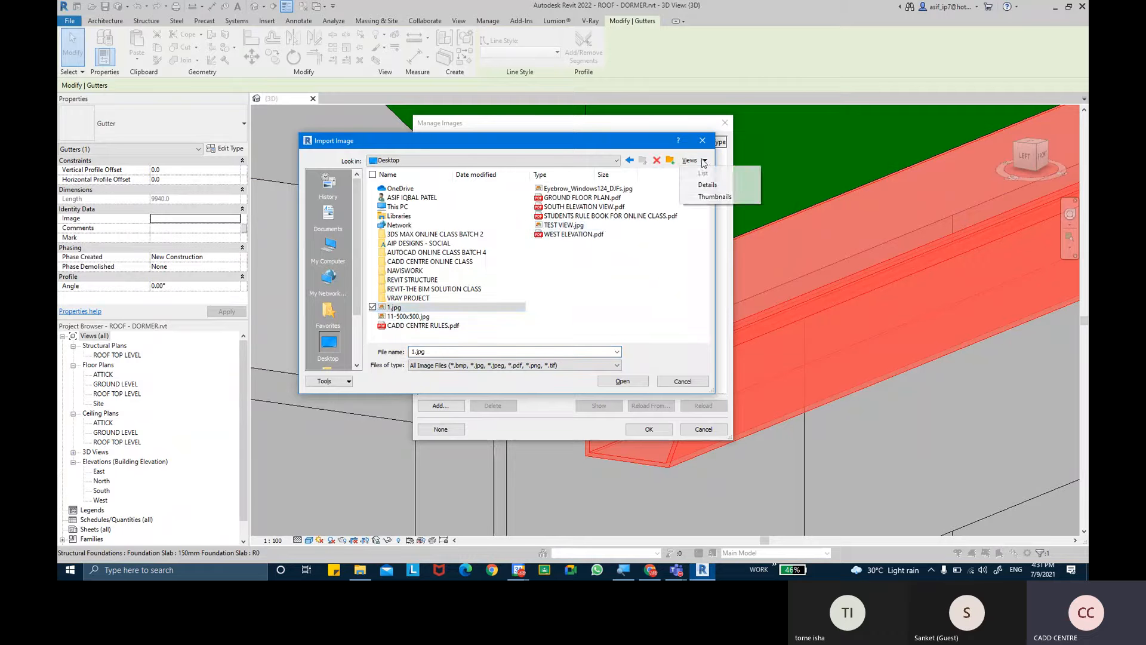
left_click(714, 196)
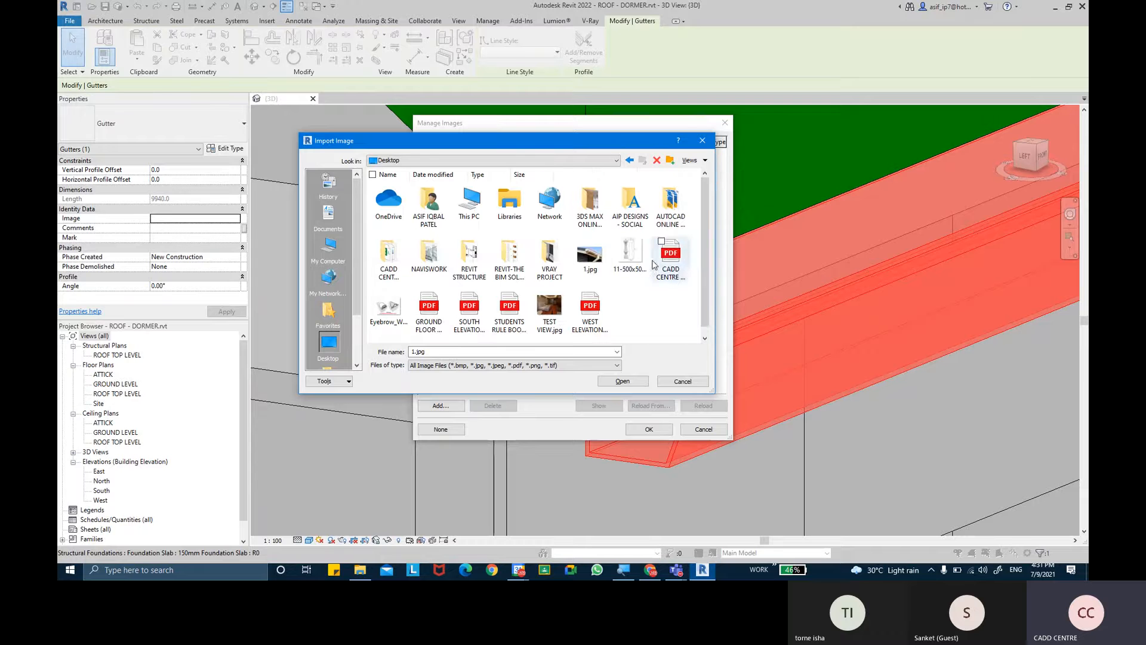
left_click(389, 308)
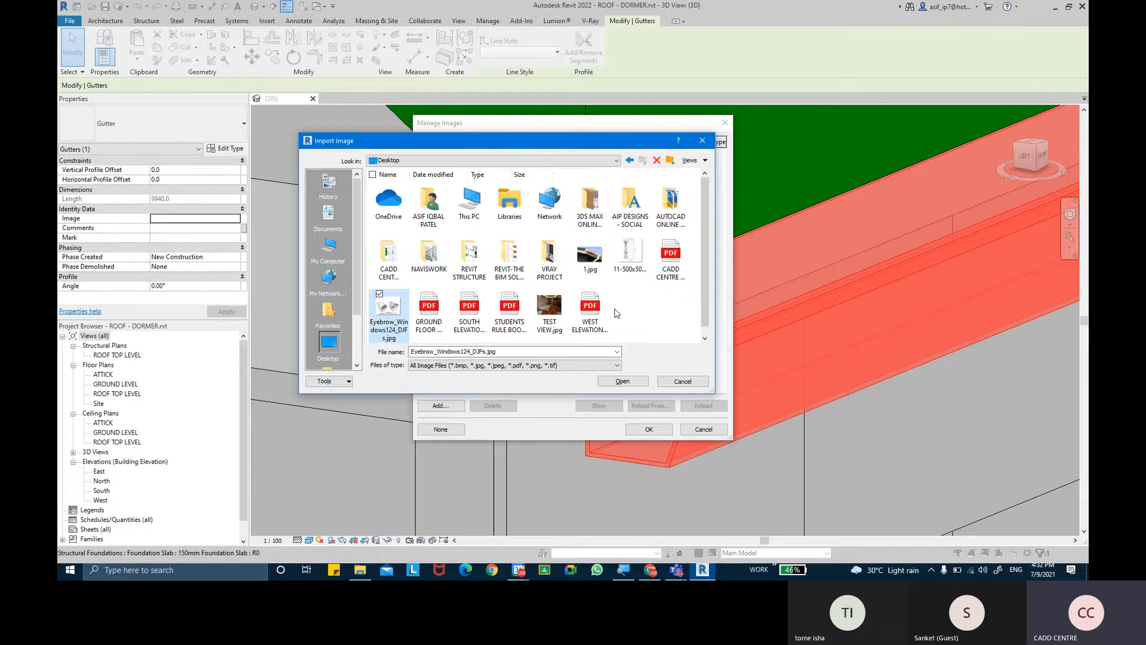
left_click(630, 256)
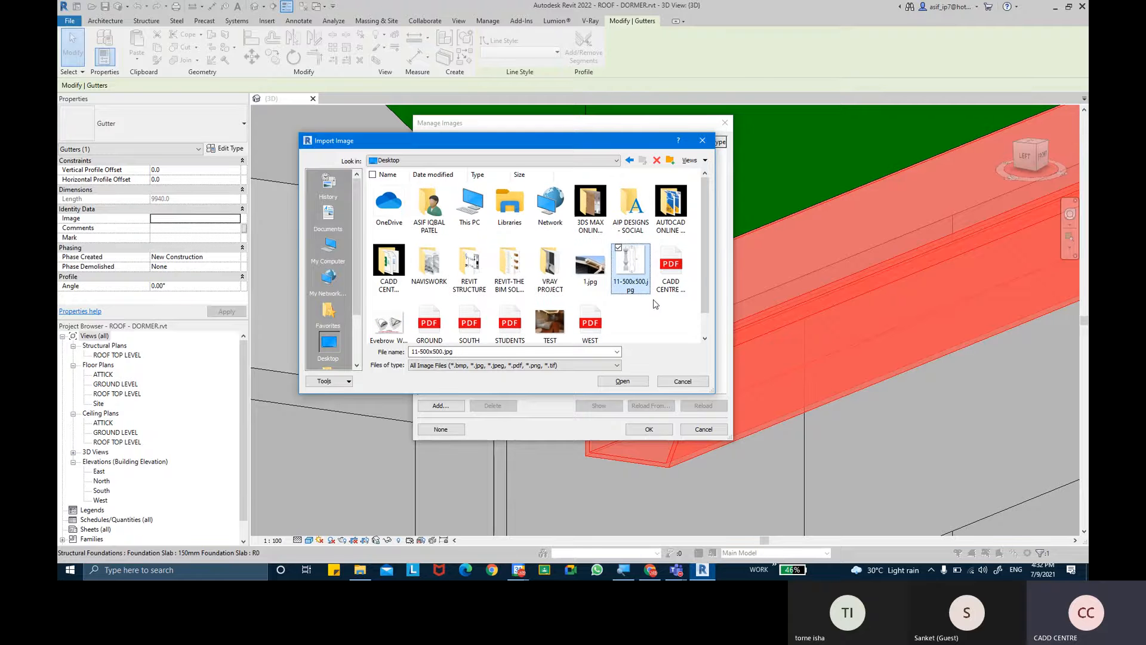
left_click(595, 279)
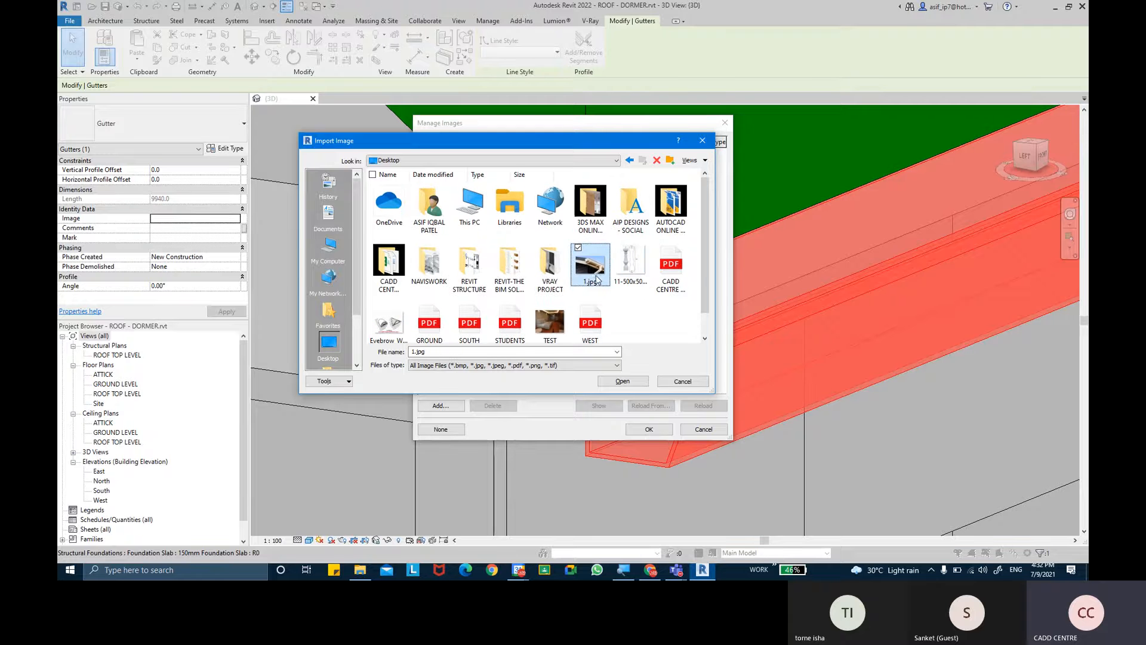
left_click(622, 381)
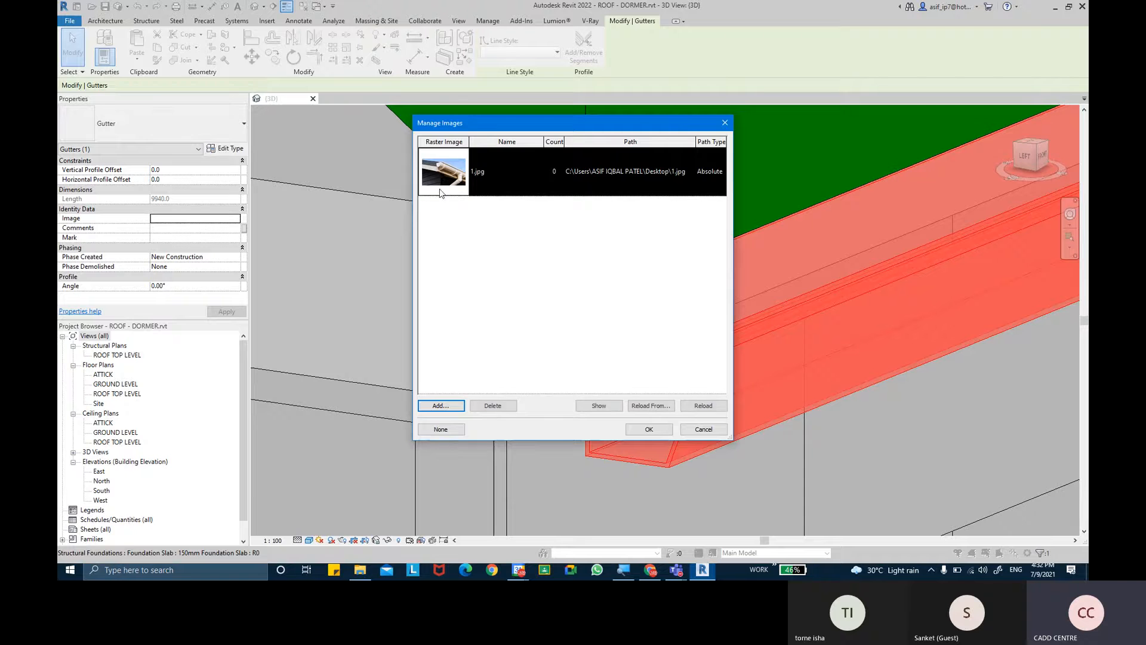
left_click(638, 430)
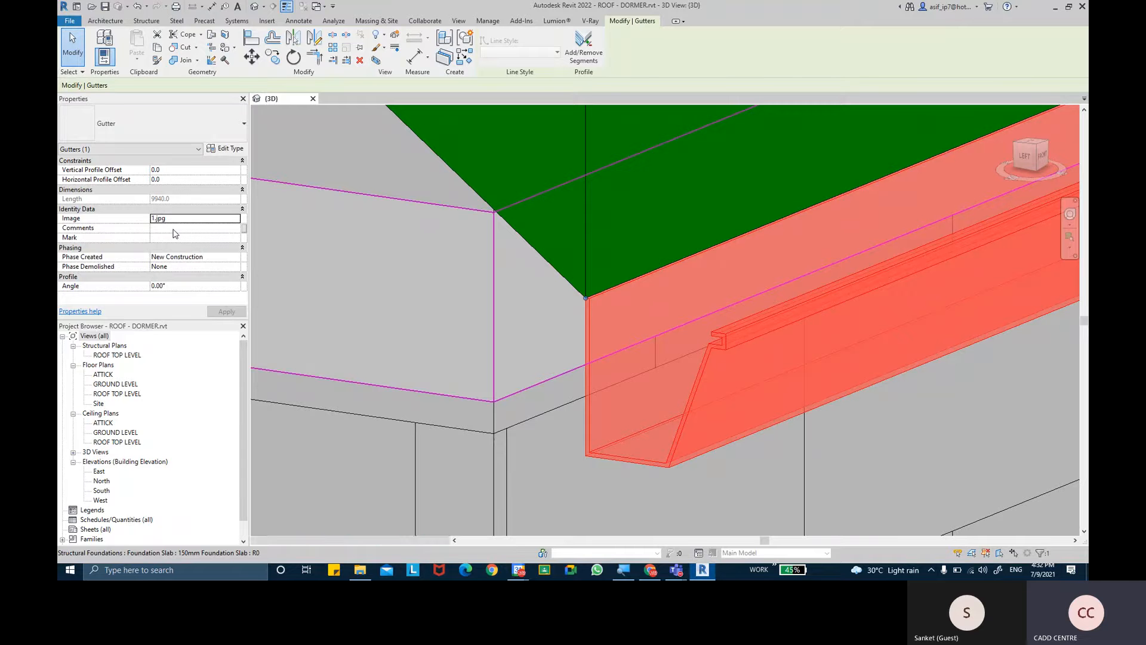
- Review the gutter's Comments and Mark properties and collapse the Phasing group
left_click(177, 229)
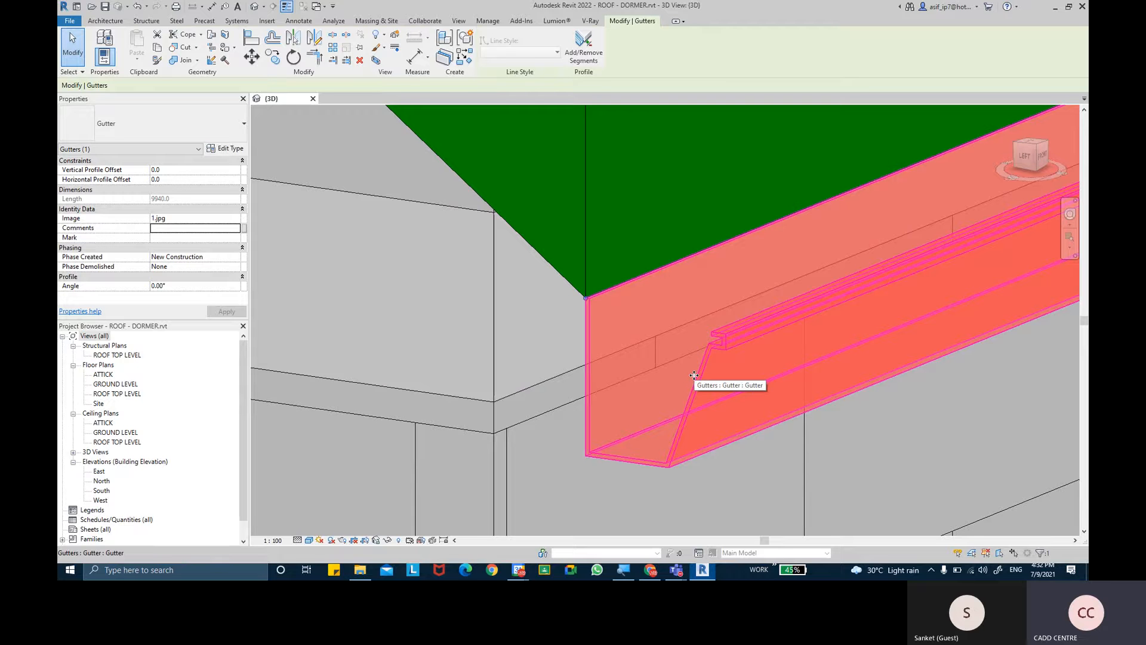
left_click(184, 238)
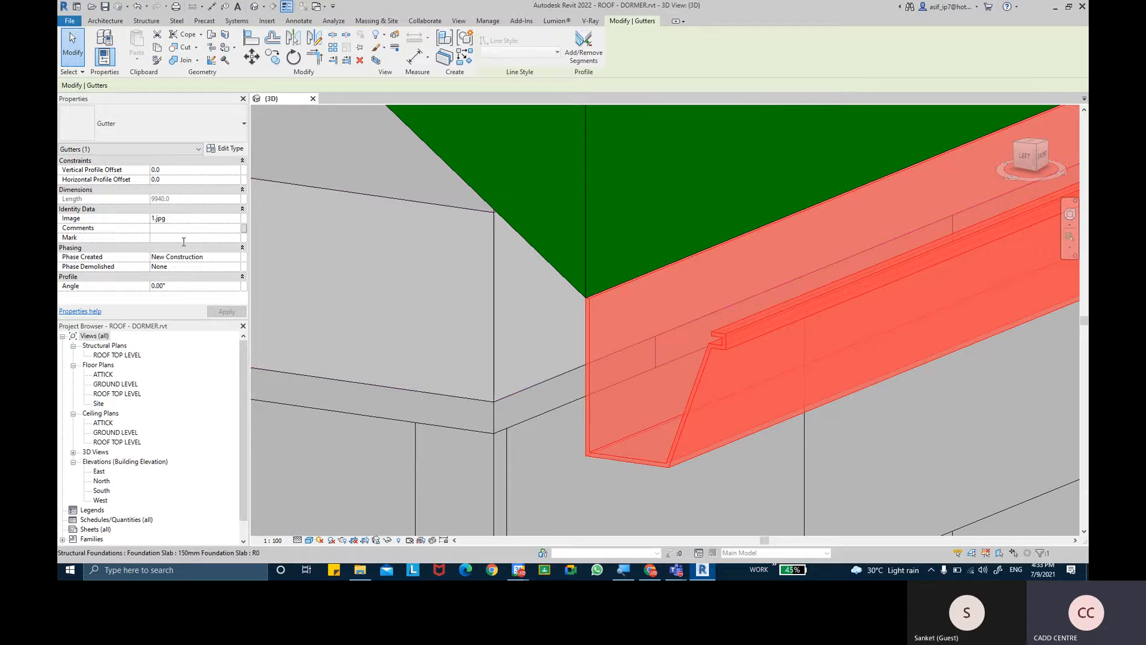
left_click(210, 239)
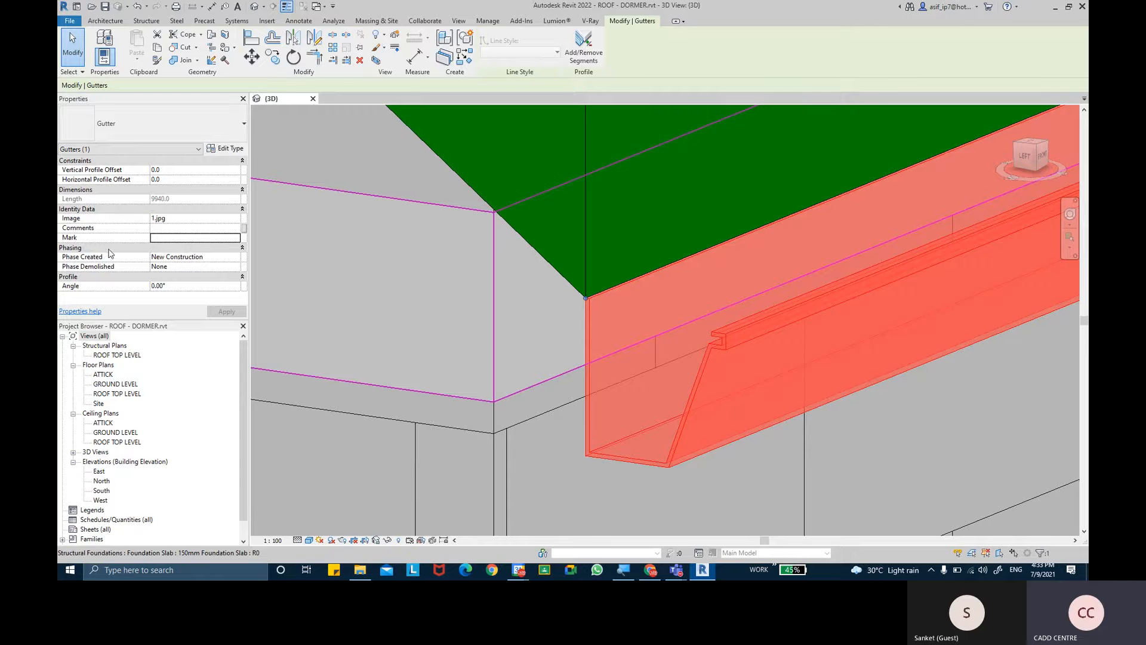
left_click(190, 247)
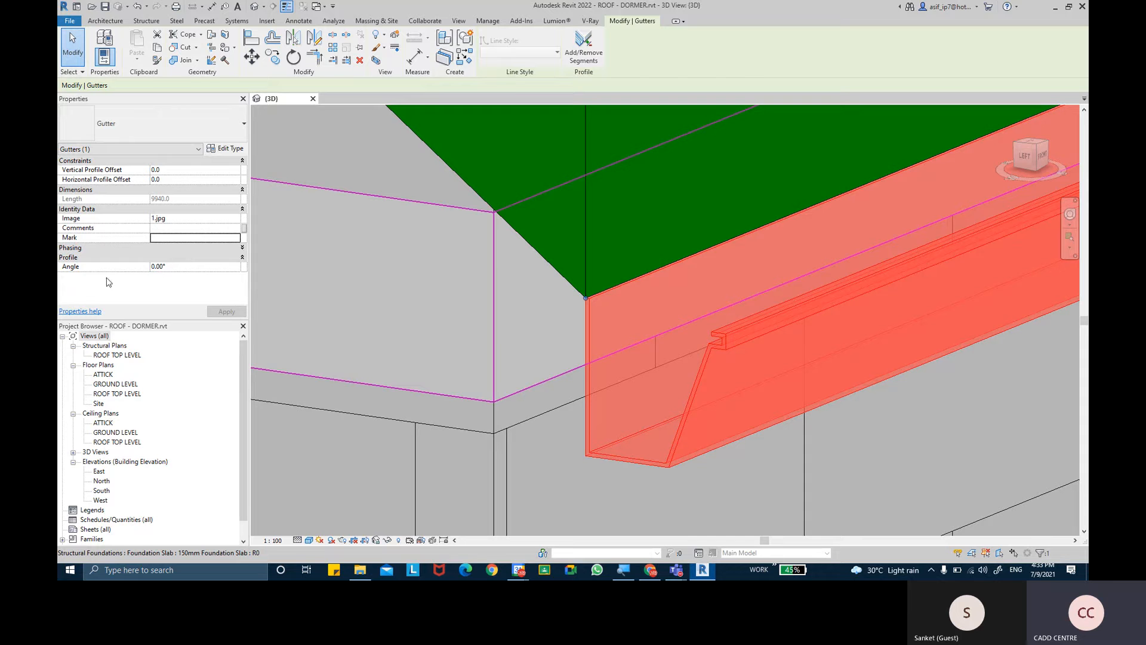
- Set the front gutter's profile Angle to 20° and apply it
left_click(180, 266)
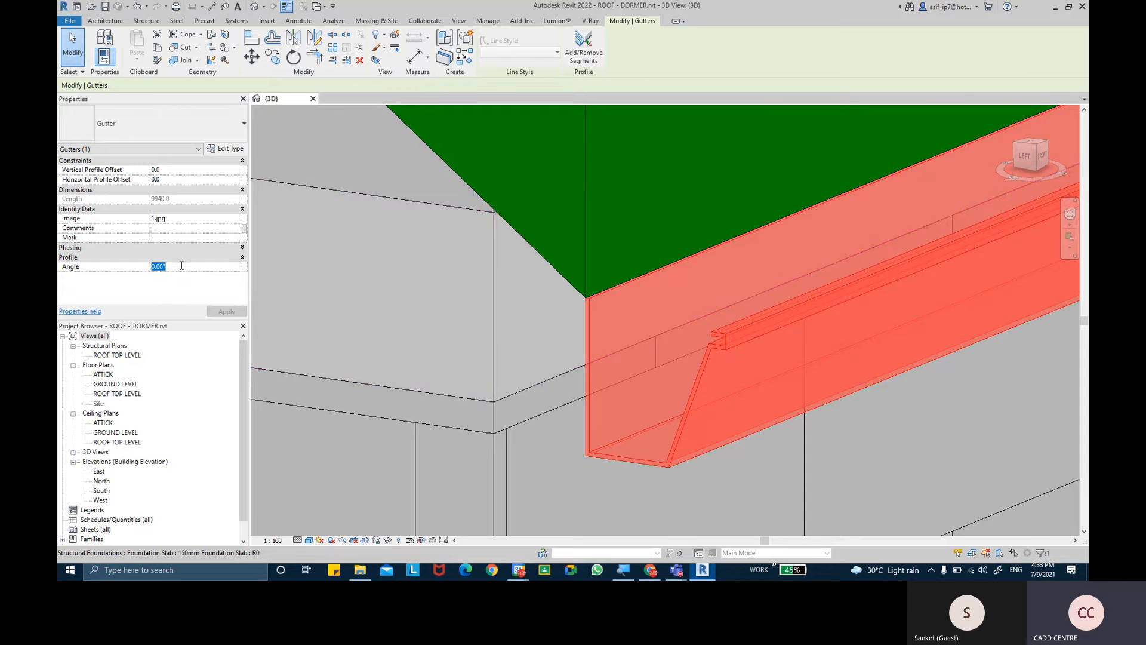
type("20")
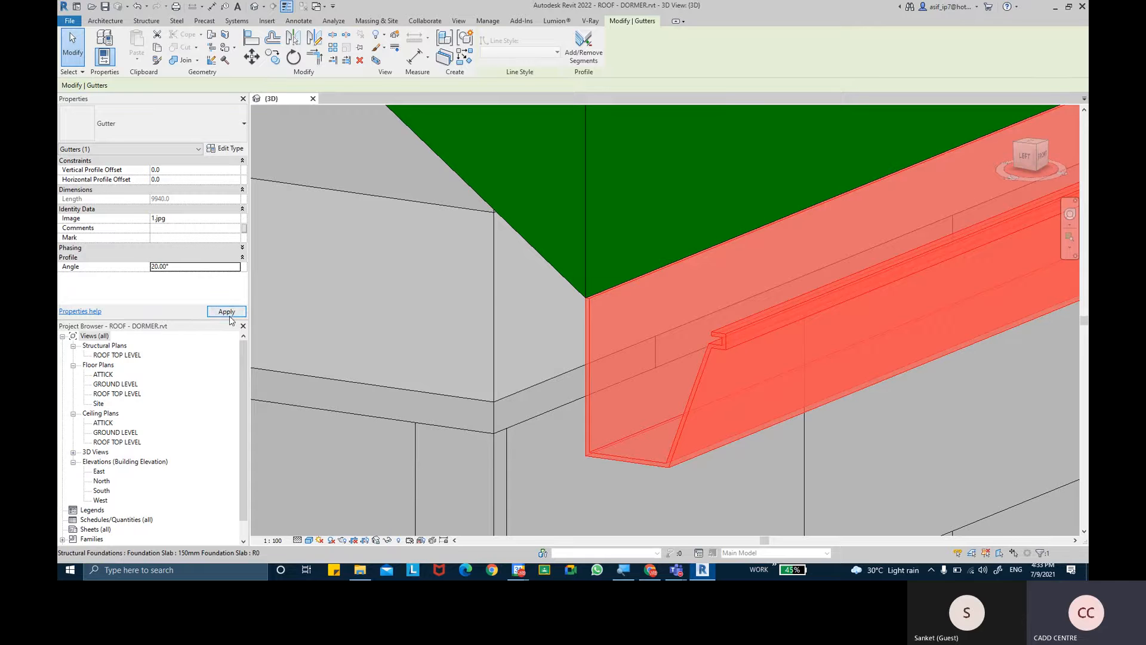
left_click(233, 312)
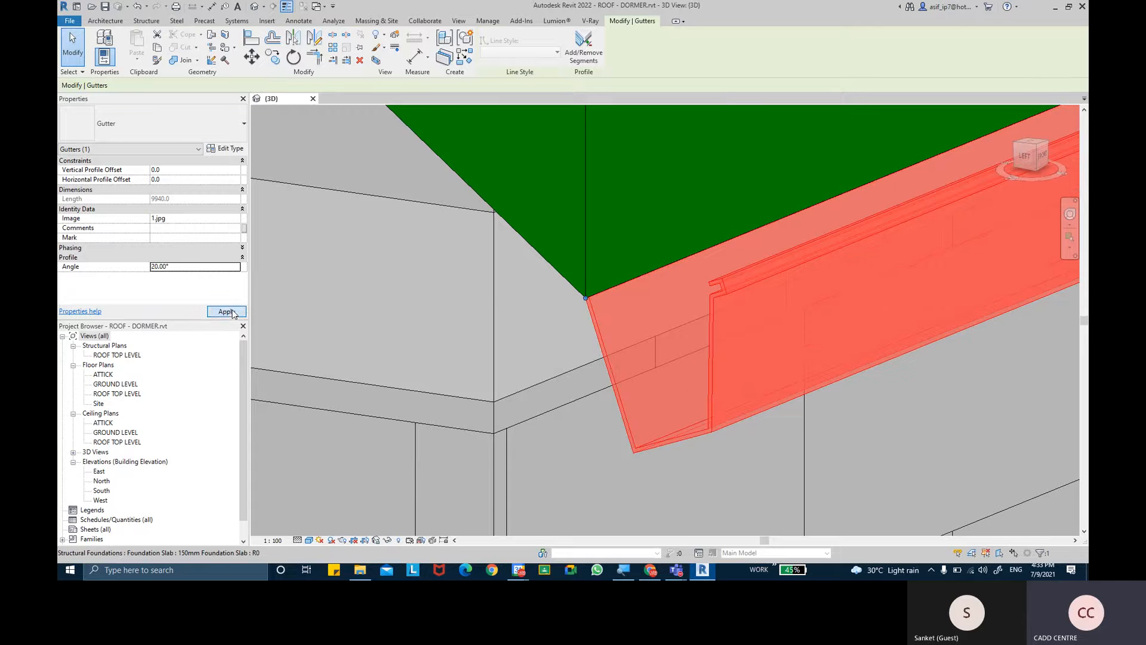
- Reset the front gutter's profile Angle to 0° and apply it
left_click(217, 269)
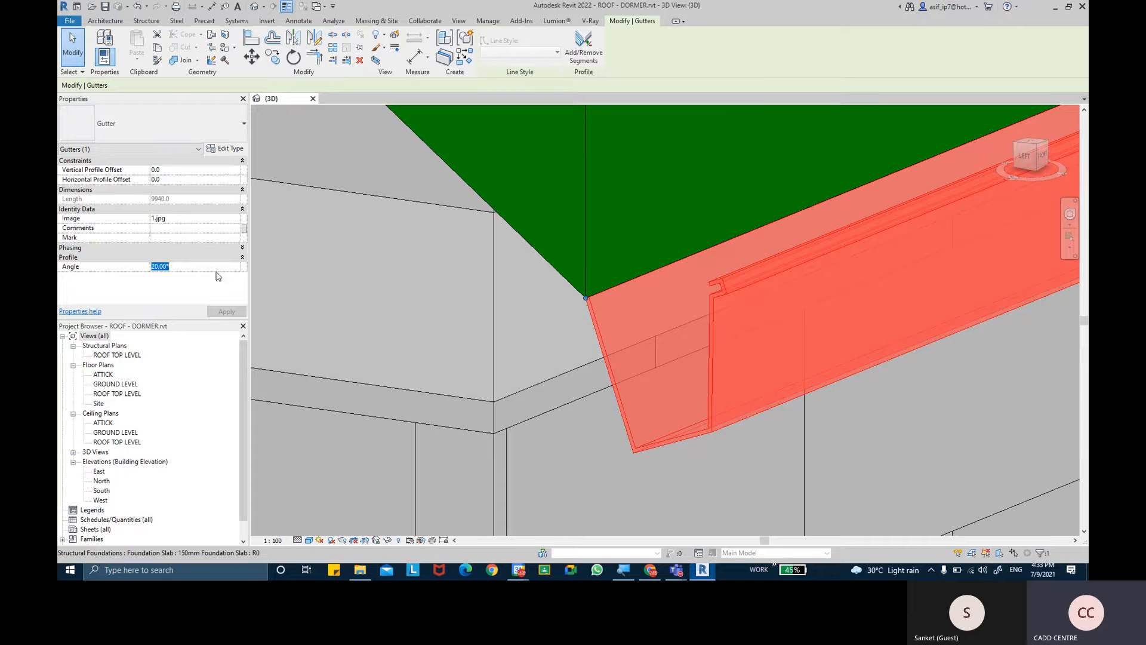
type("0")
left_click(228, 311)
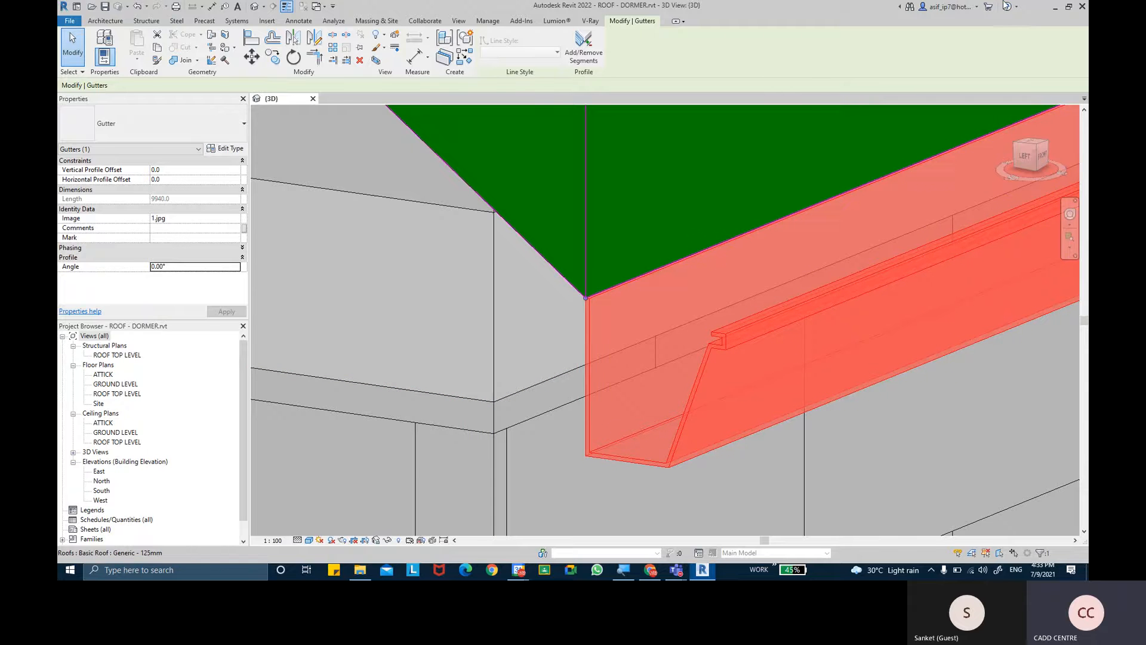
- Switch to the Chrome browser to examine the enlarged PVC gutter photo
left_click(1055, 6)
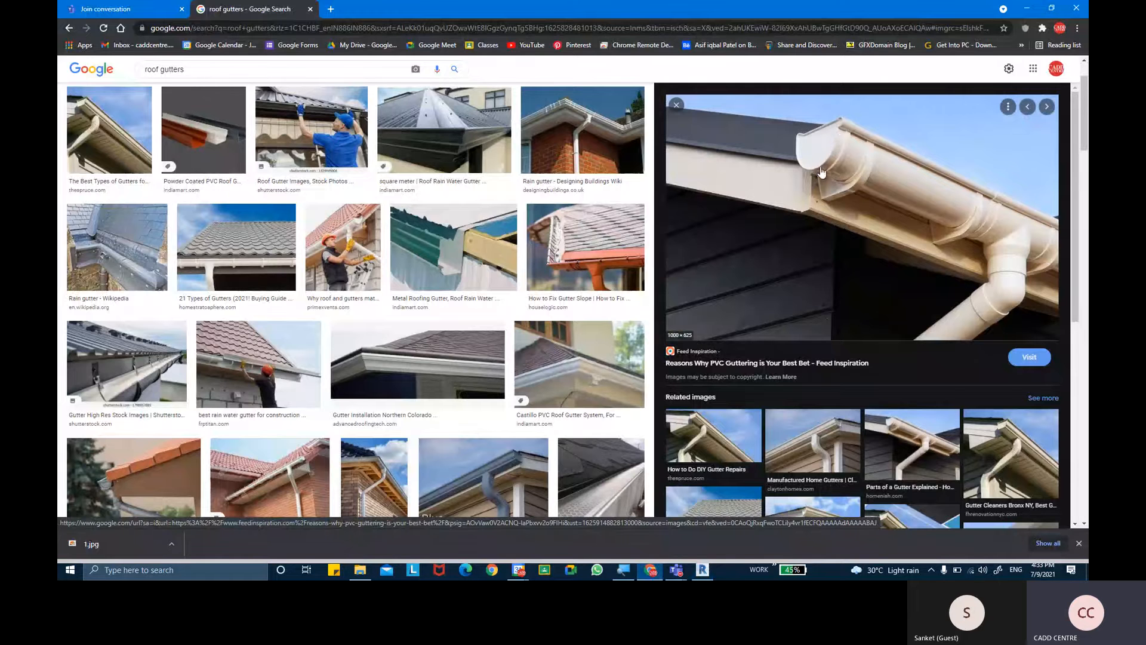
- Switch back to Revit and duplicate the selected front gutter's type as Gutter 2
left_click(704, 569)
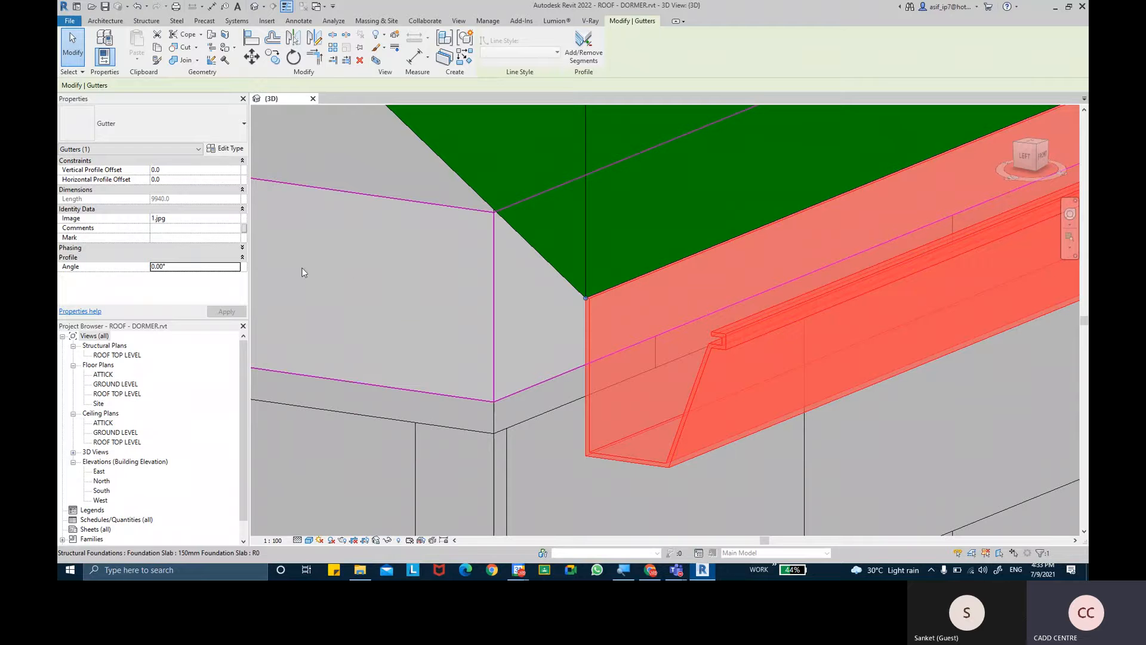
left_click(229, 149)
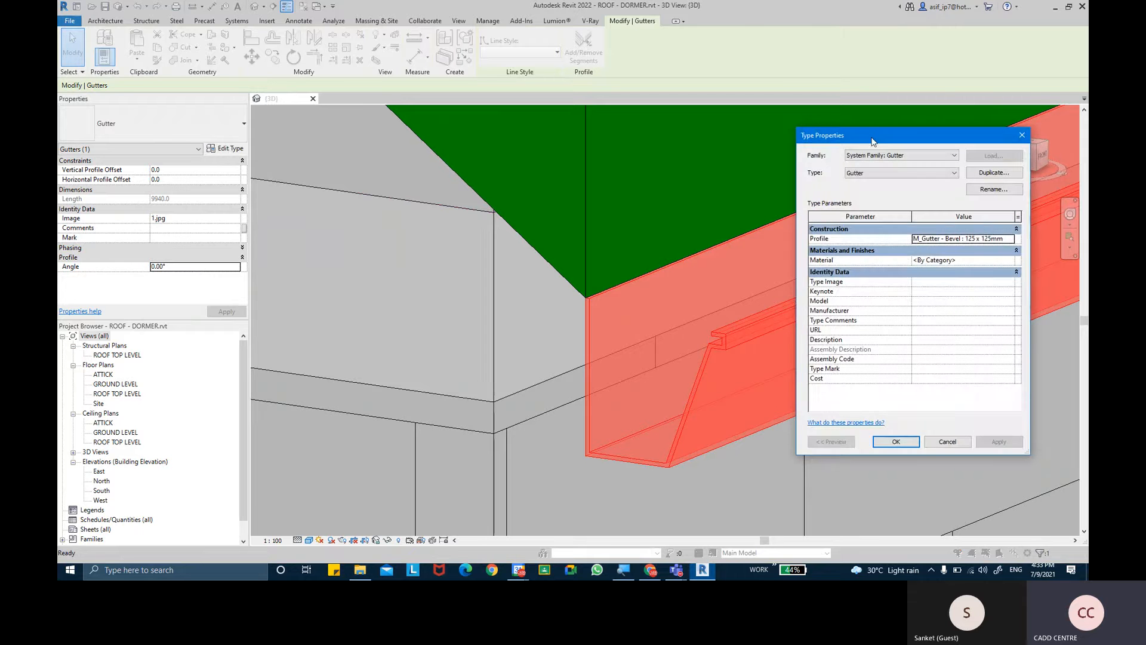
left_click_drag(879, 141, 610, 158)
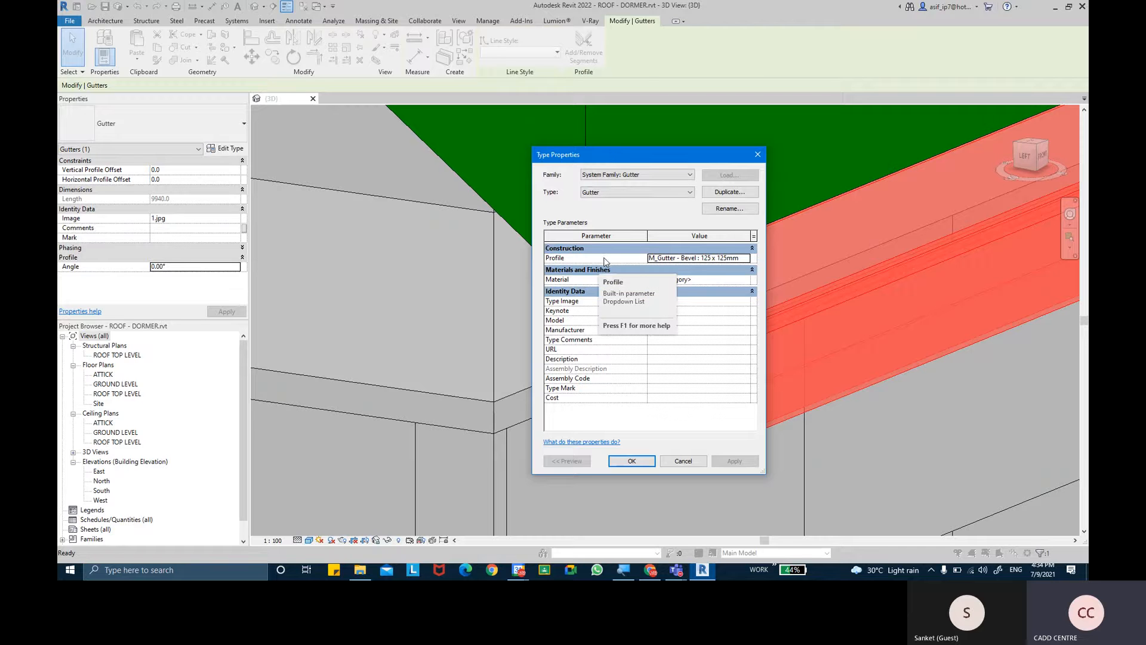
left_click(730, 192)
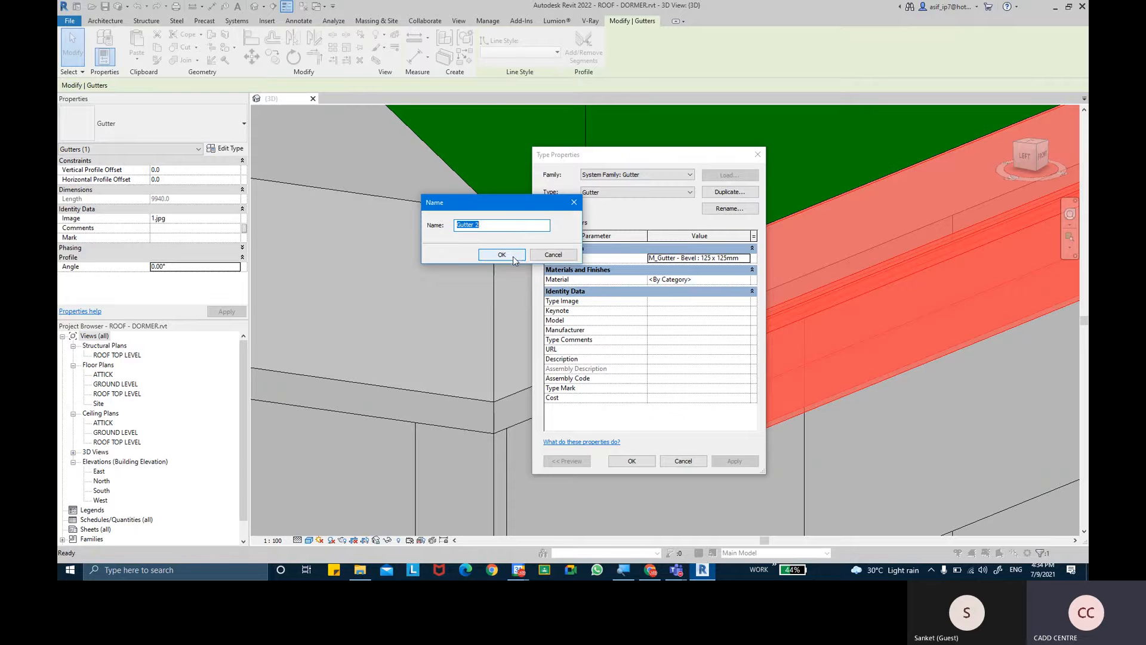
left_click(515, 257)
- Set the Gutter 2 type's profile to M_Gutter - Bevel : 150 x150mm and accept the type properties
left_click(740, 259)
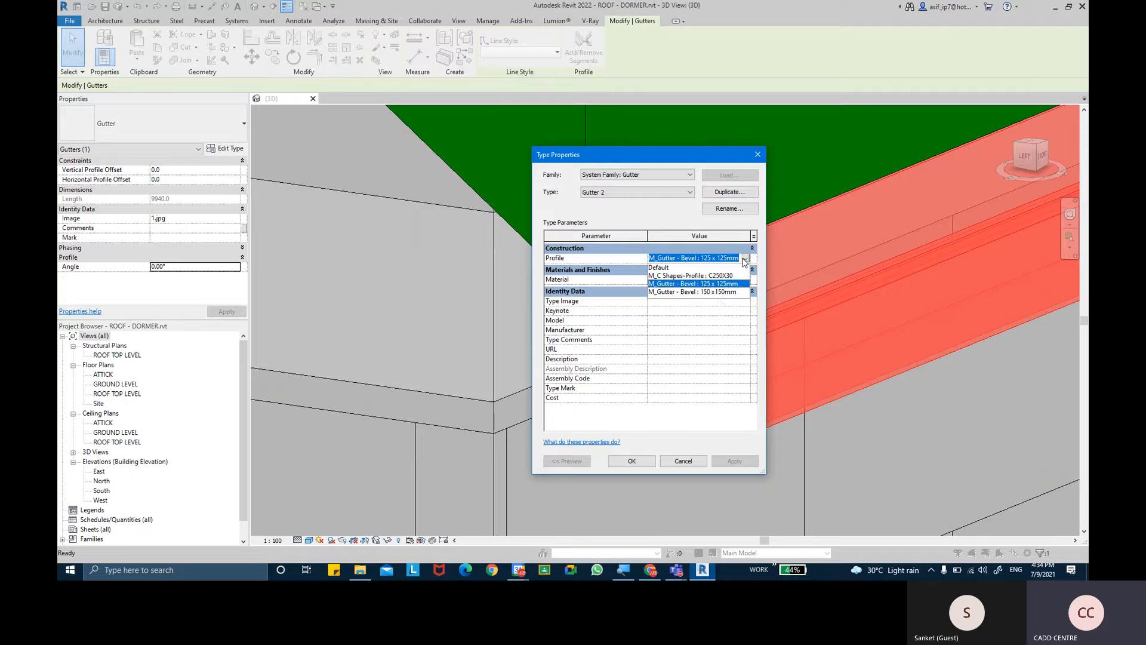
left_click(717, 292)
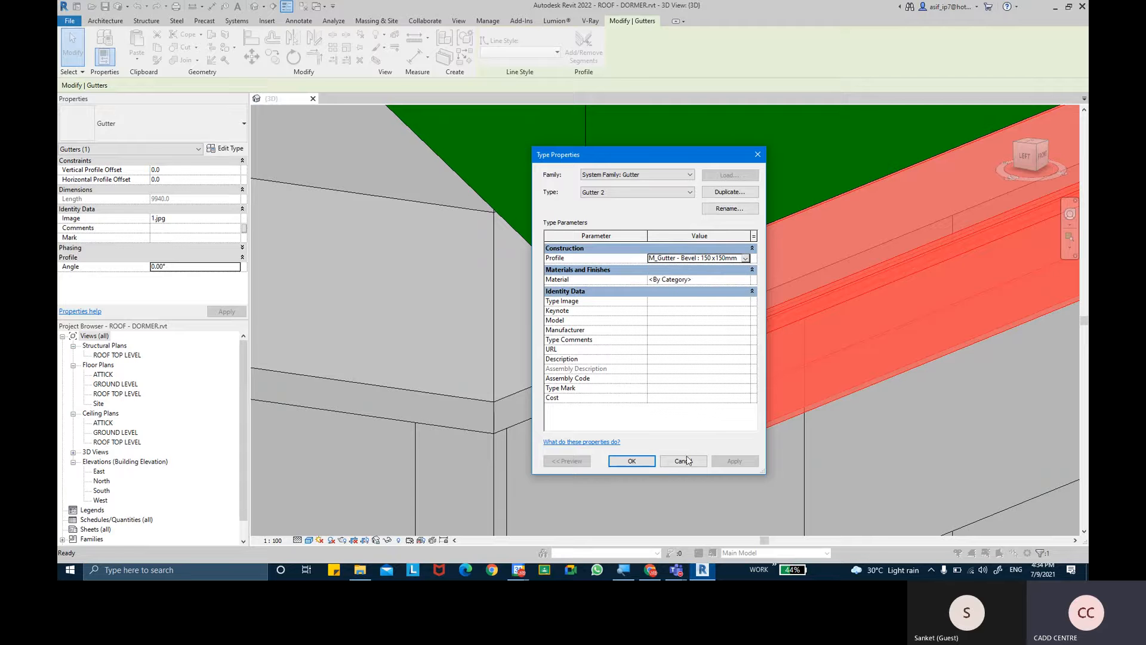
left_click(636, 461)
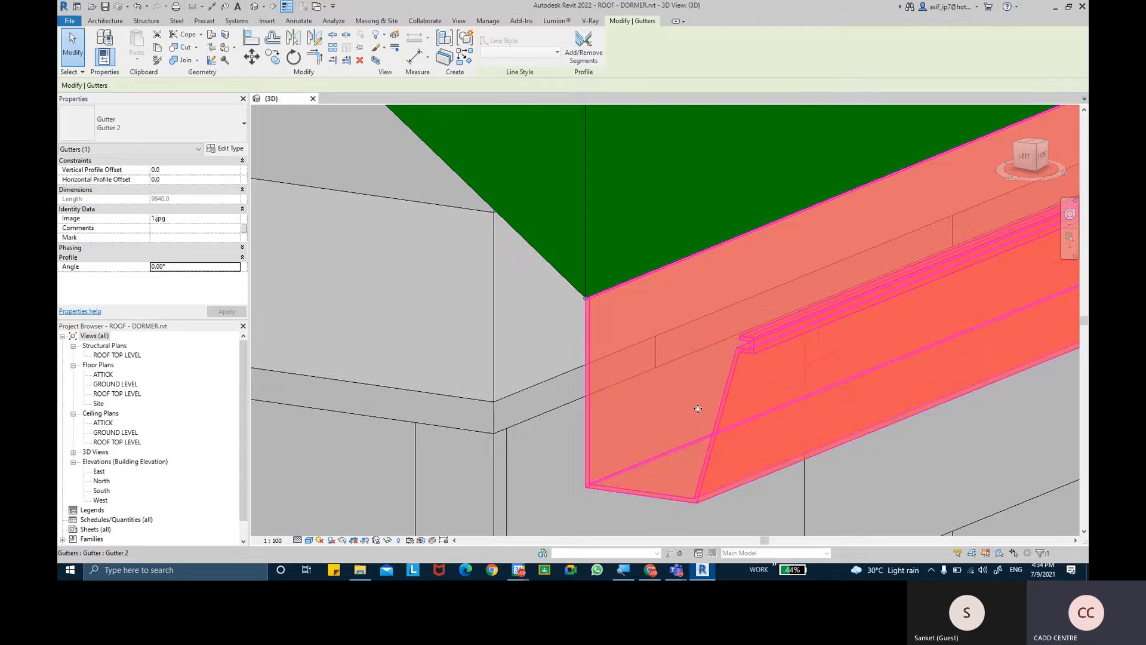
- Compare the front gutter's bevel shape with the PVC gutter photo in Chrome, and return to Revit
scroll(693, 406, "down", 2)
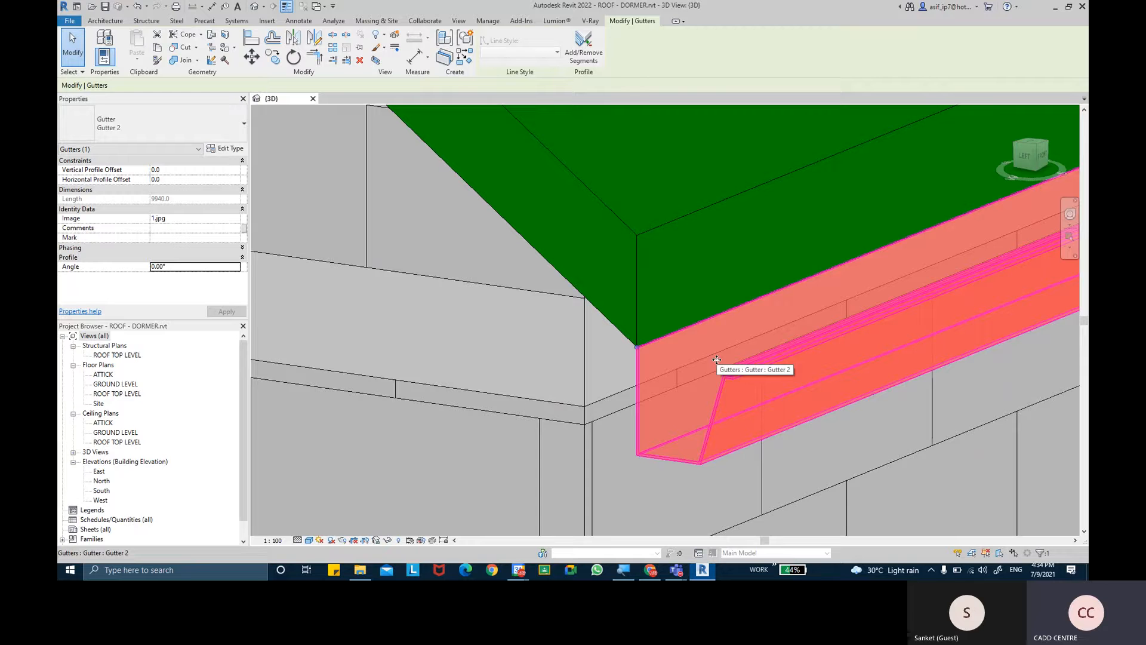
left_click(649, 573)
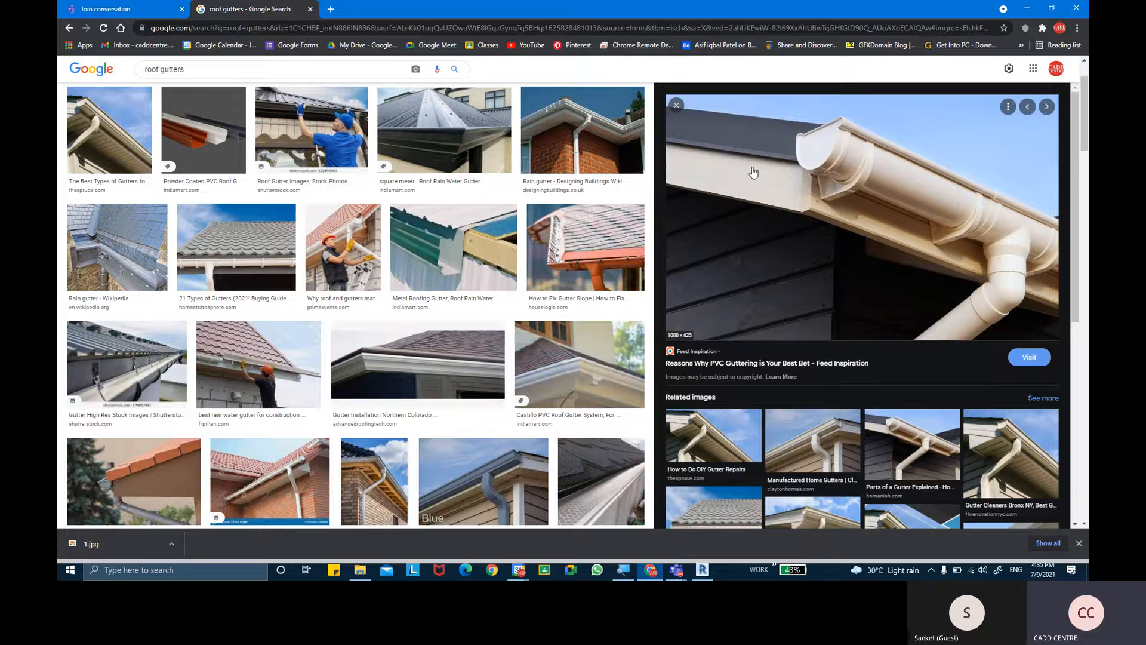
left_click(702, 570)
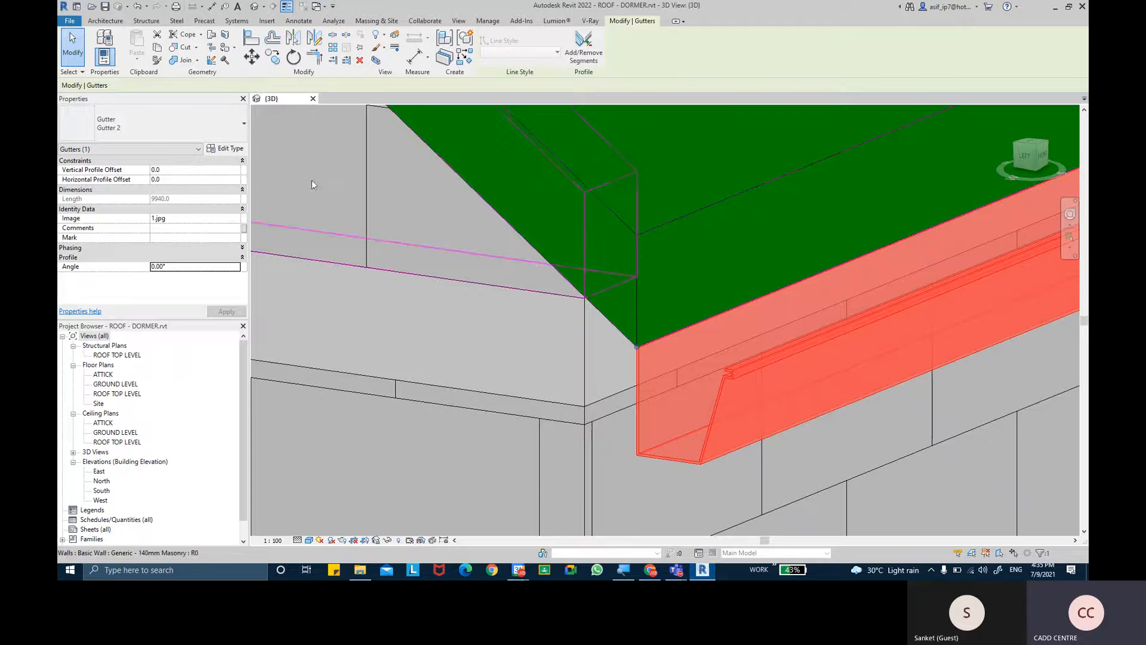
- Start a new family and open the English template folder with the files shown as a list
left_click(68, 22)
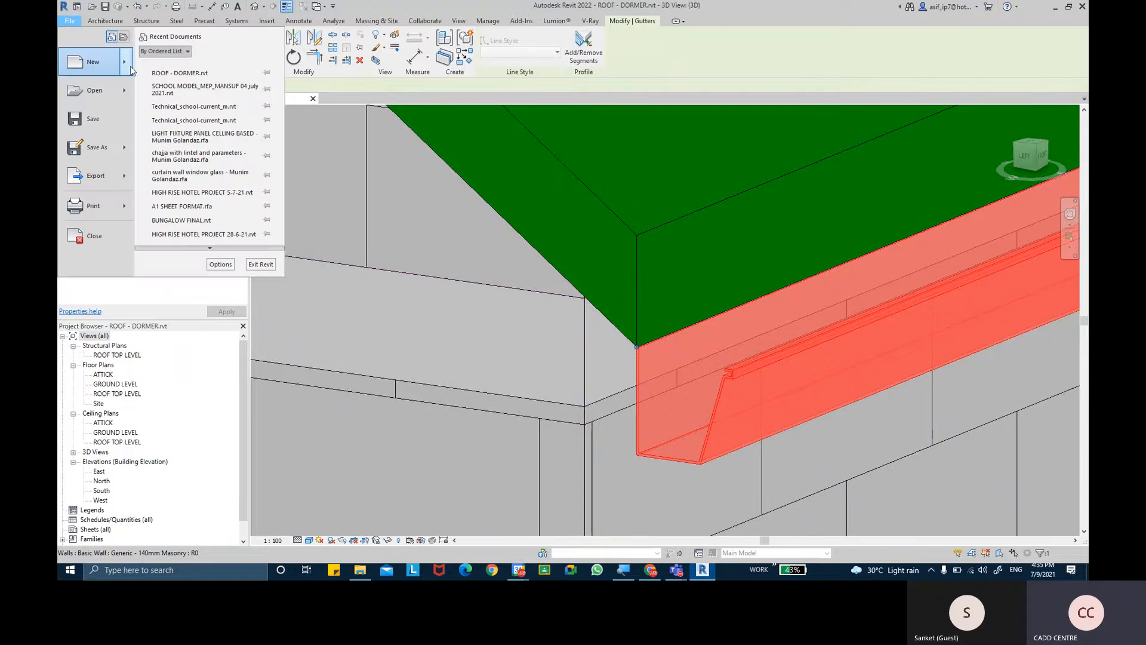
mouse_move(128, 64)
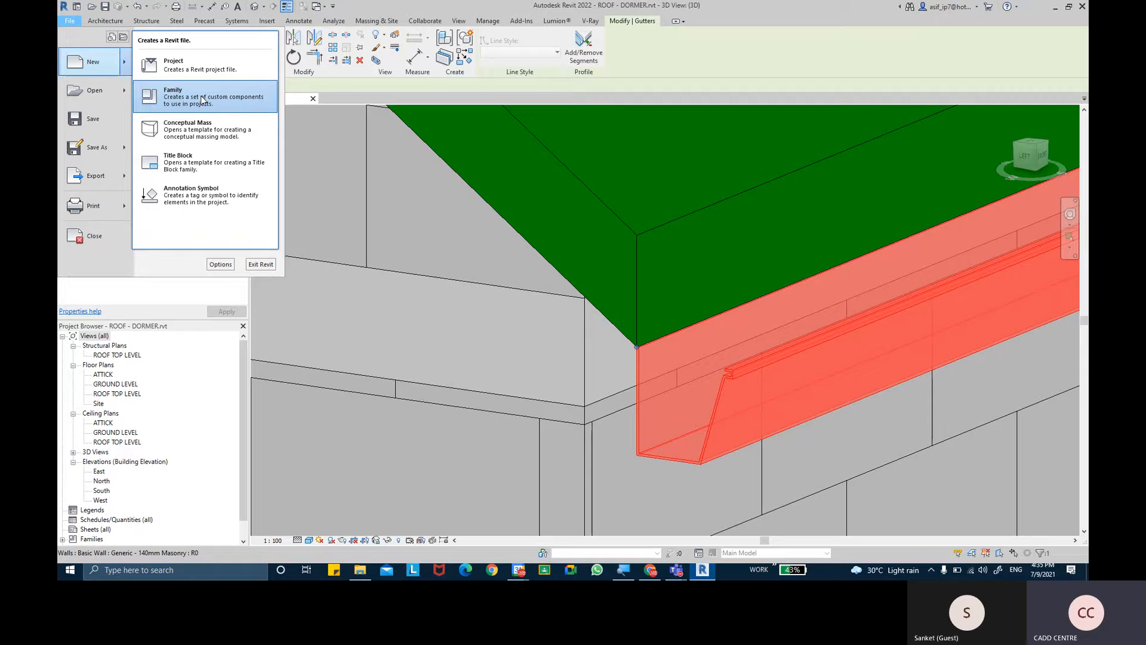
left_click(203, 100)
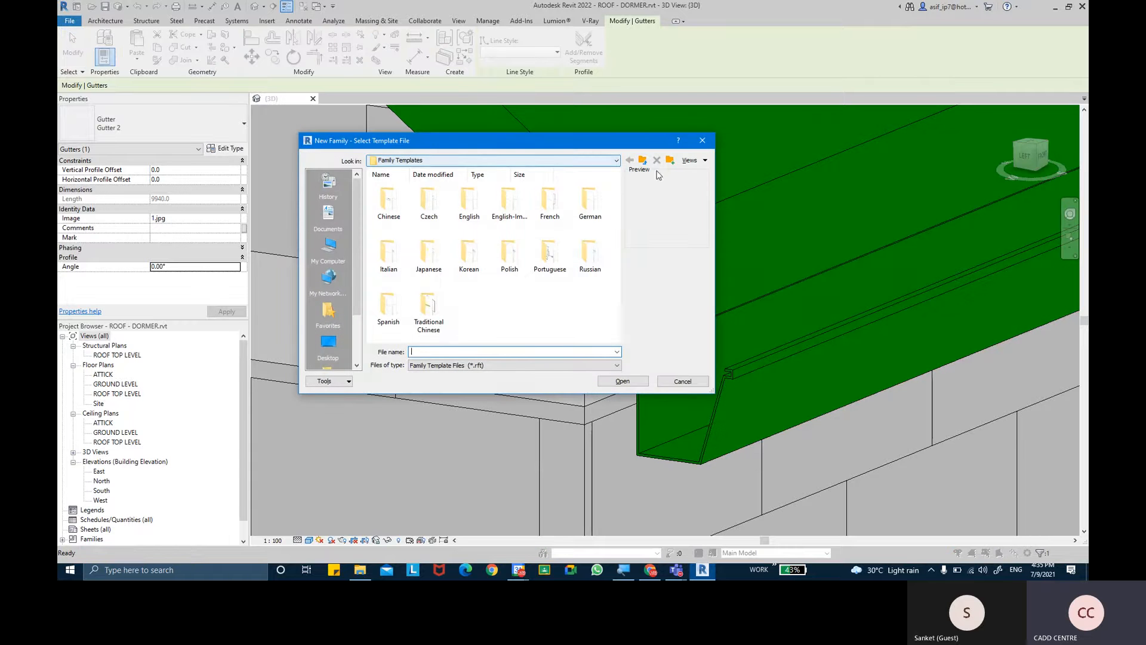
left_click(692, 160)
left_click(703, 173)
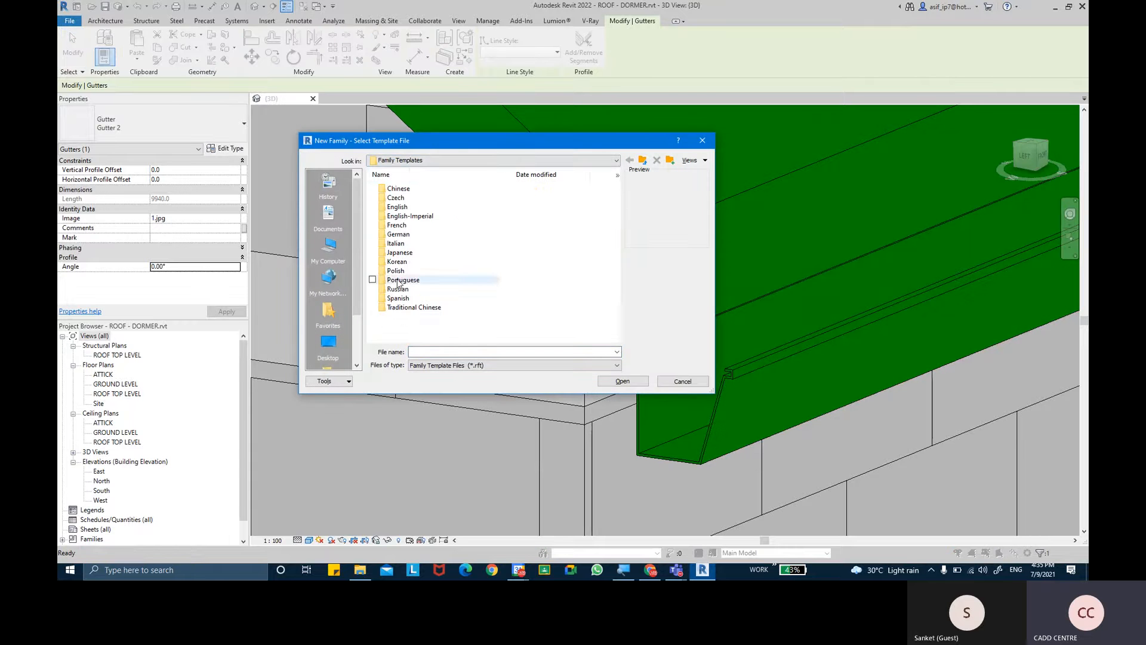
left_click(407, 210)
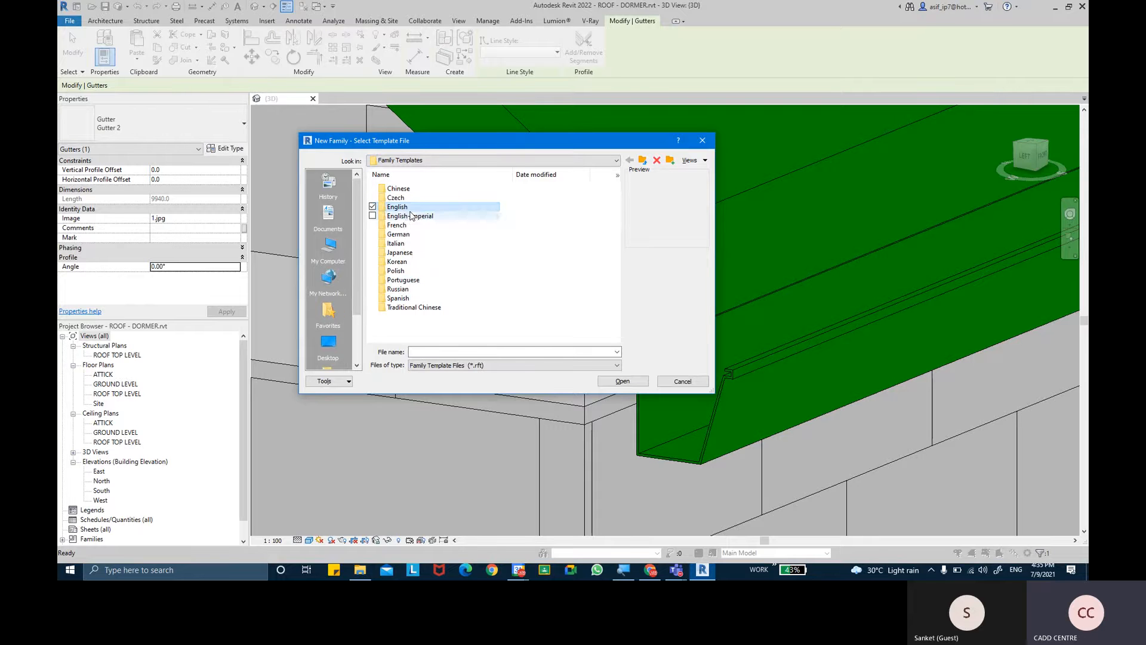
double_click(406, 209)
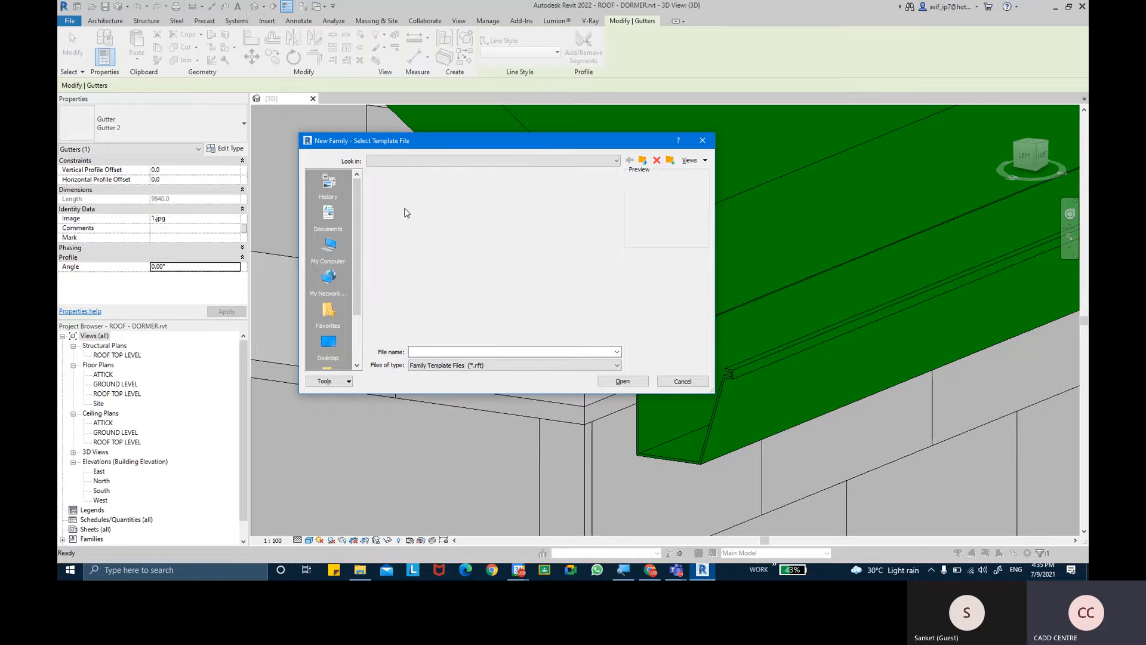
- Create the new family from the Metric Profile.rft template
scroll(412, 247, "right", 10)
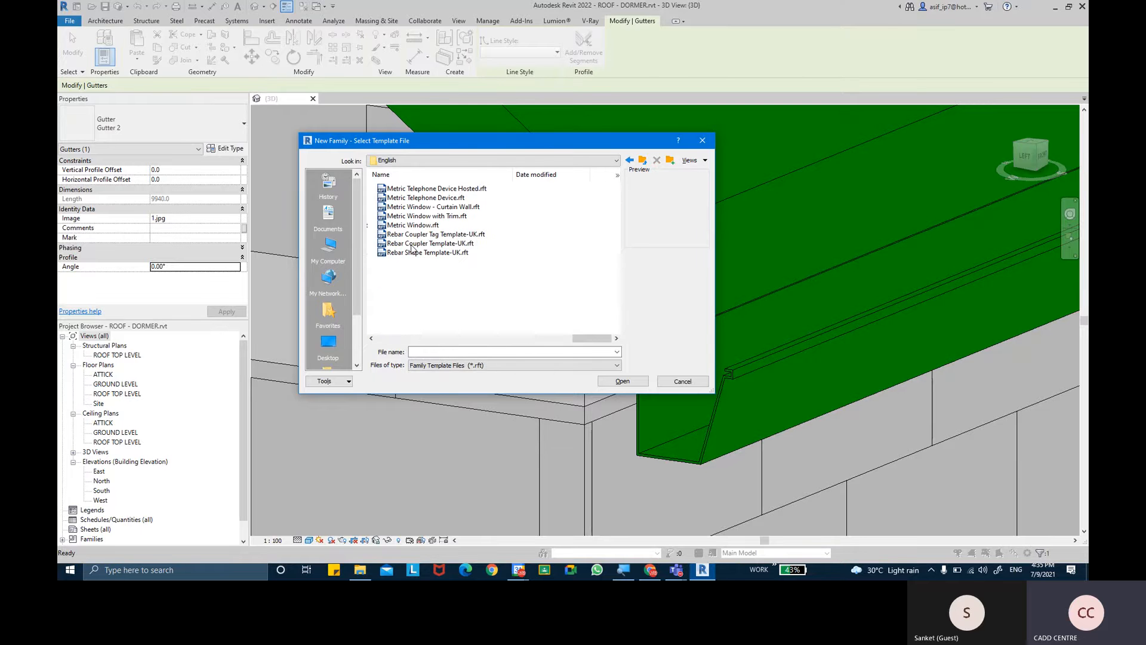
scroll(411, 250, "left", 10)
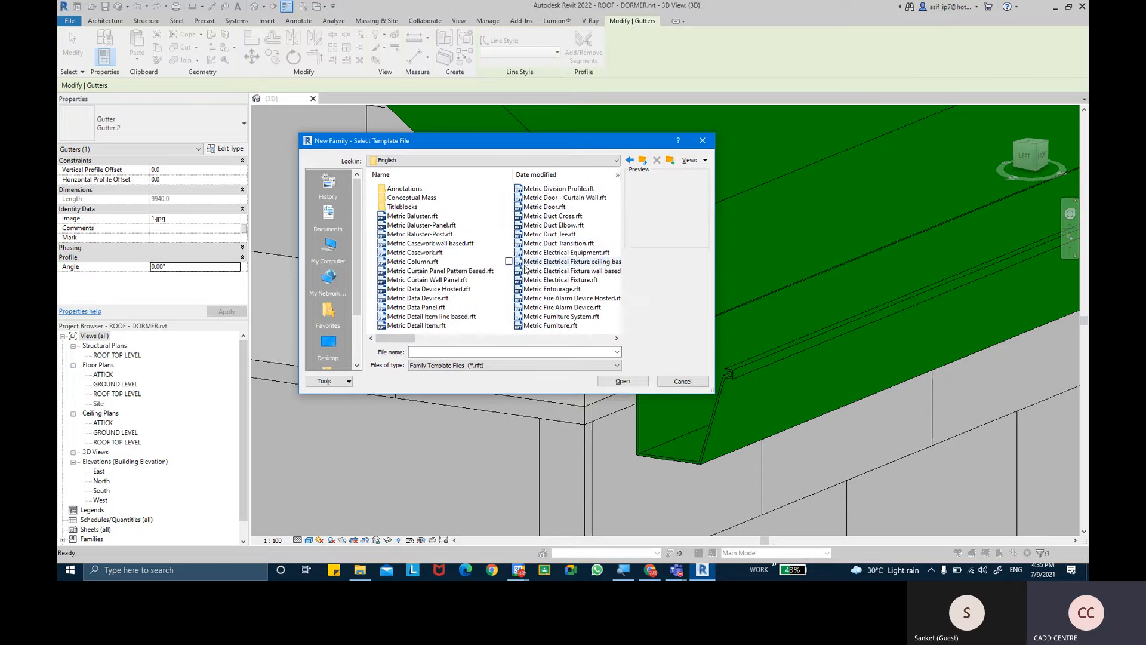
scroll(556, 283, "right", 1)
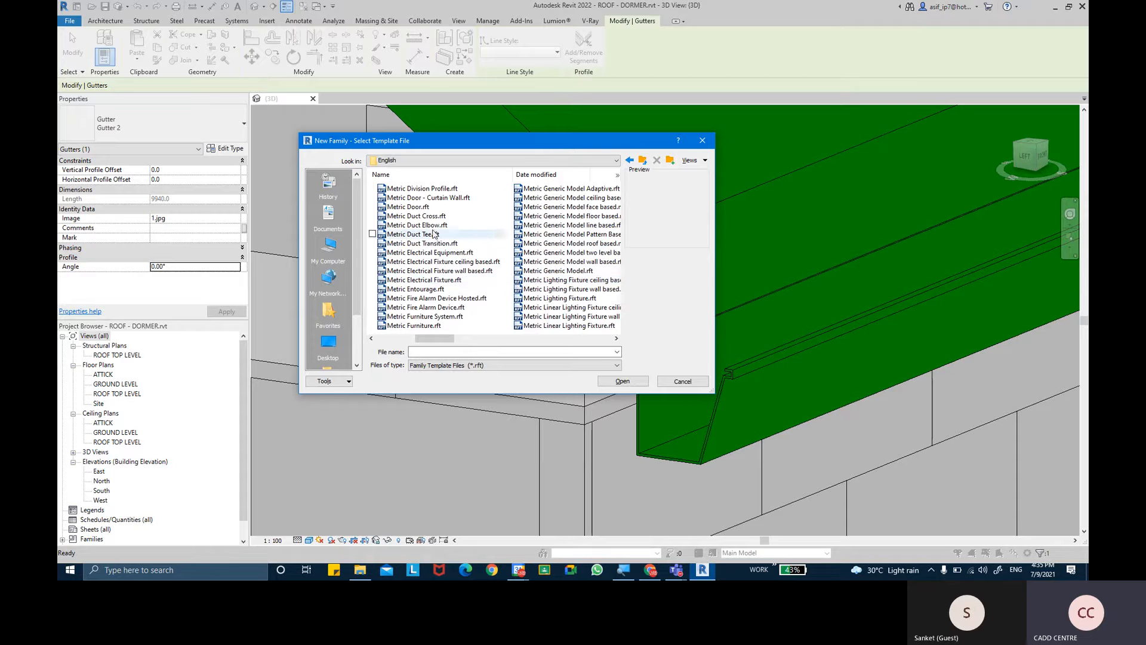
scroll(564, 281, "right", 1)
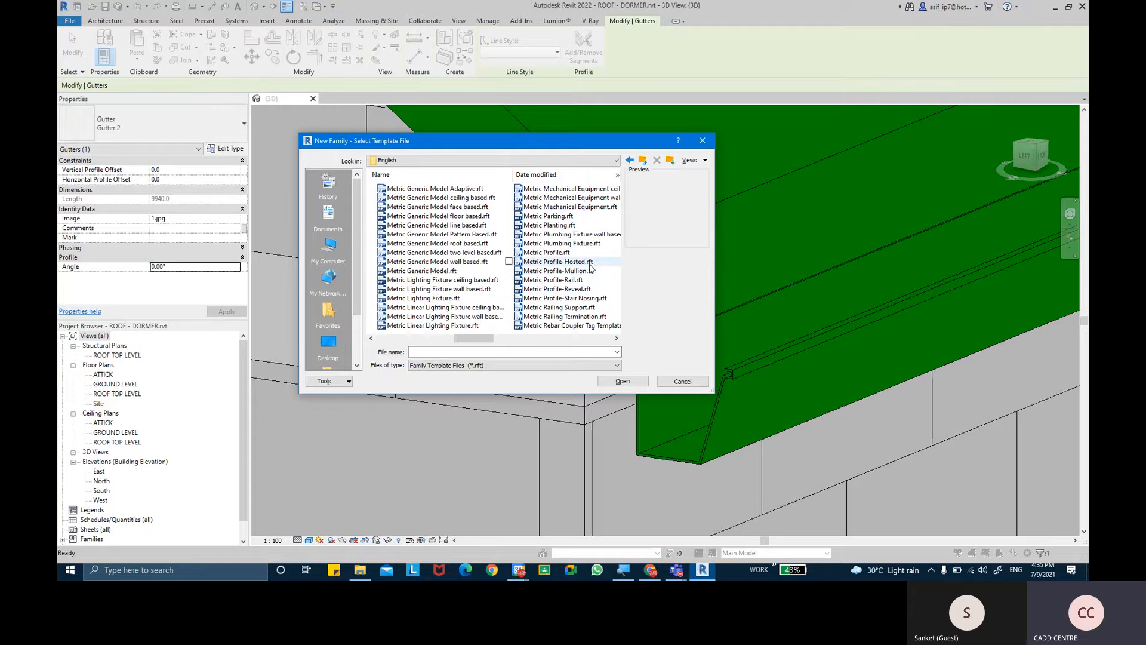
left_click(554, 253)
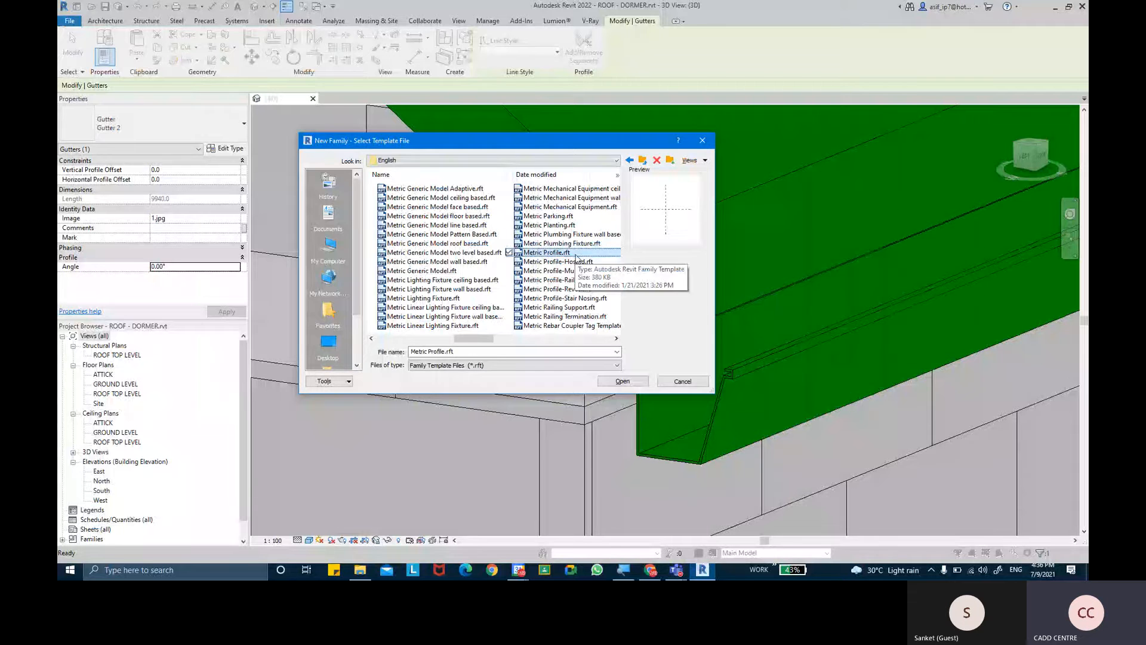
left_click(638, 381)
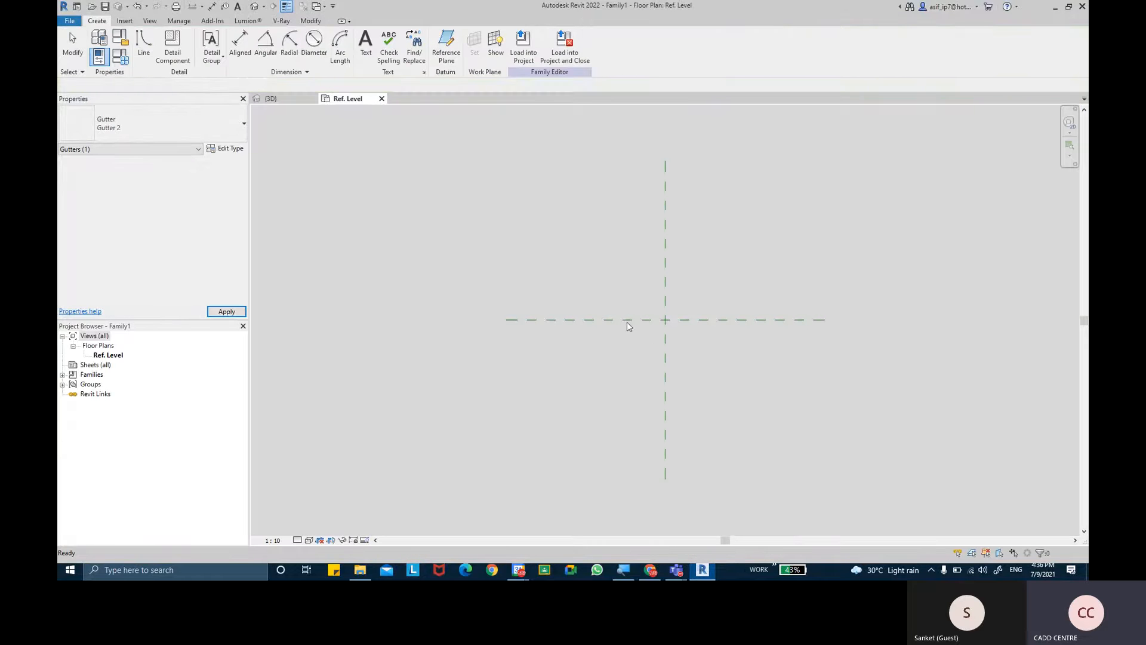
- Draw a 50 mm horizontal profile line along the horizontal reference plane, starting at the intersection of the reference planes
scroll(676, 323, "up", 2)
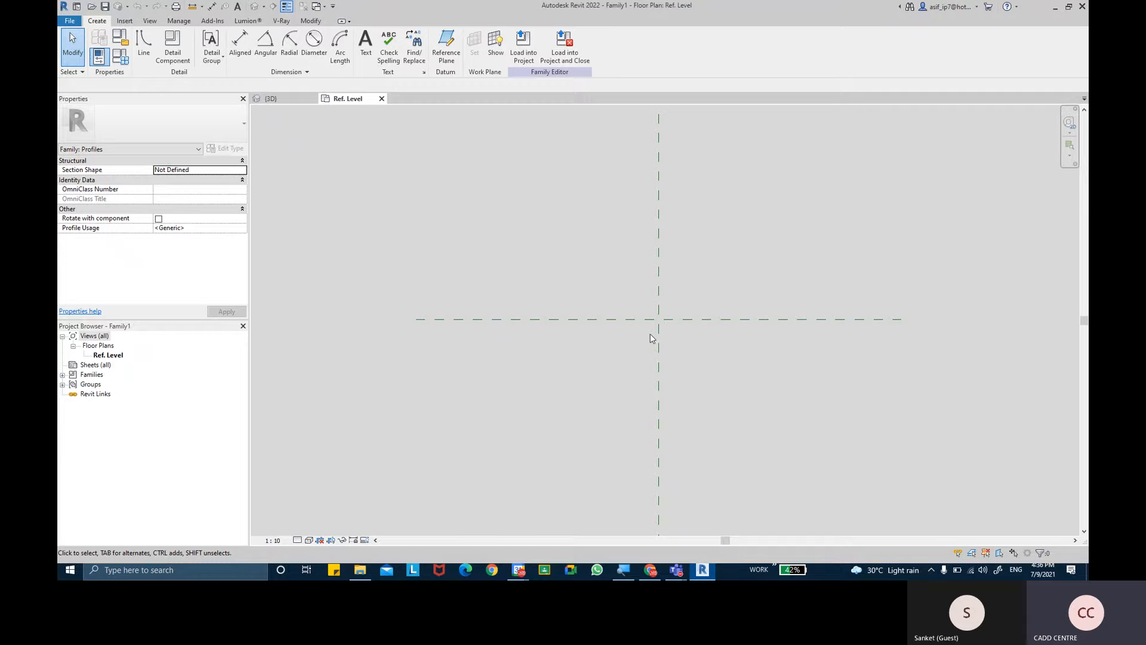
scroll(658, 335, "up", 1)
left_click(144, 45)
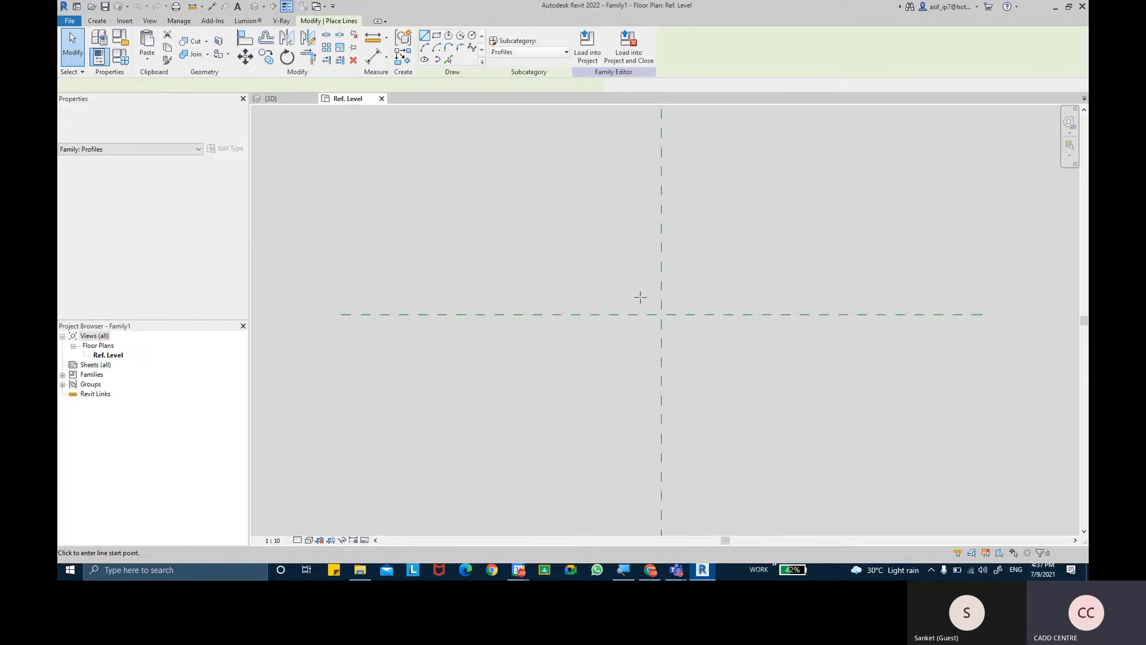
left_click(658, 320)
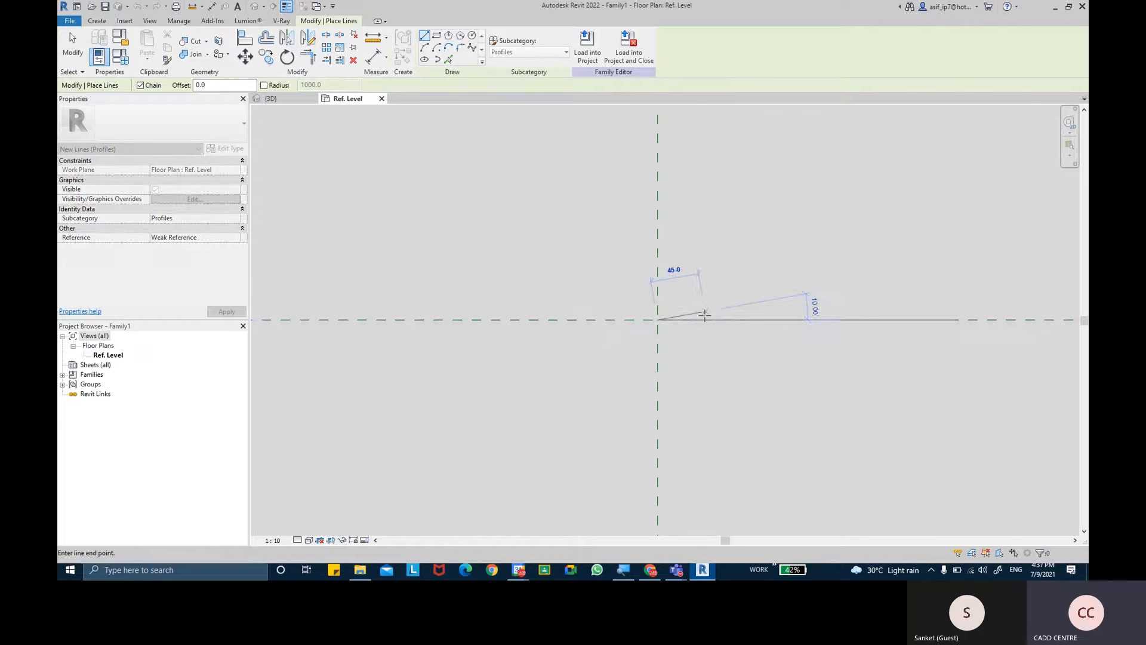
scroll(703, 314, "up", 2)
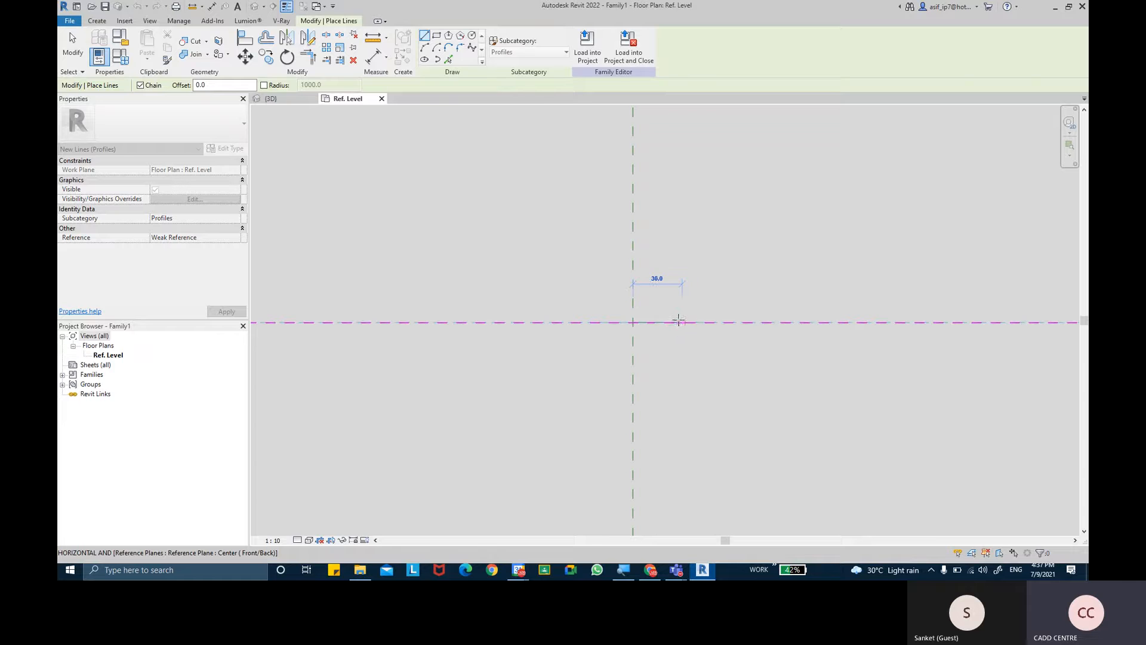
left_click(714, 322)
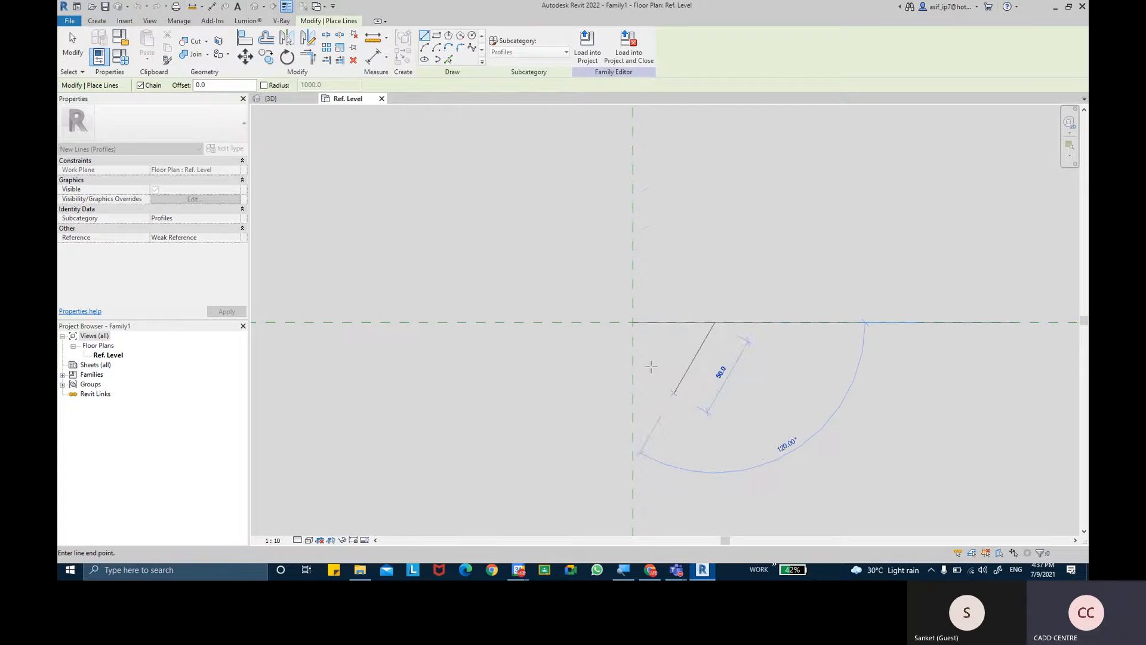
- Draw a semicircular arc of 25 mm radius below the horizontal line, joining its two ends, and finish the Line command
left_click(424, 47)
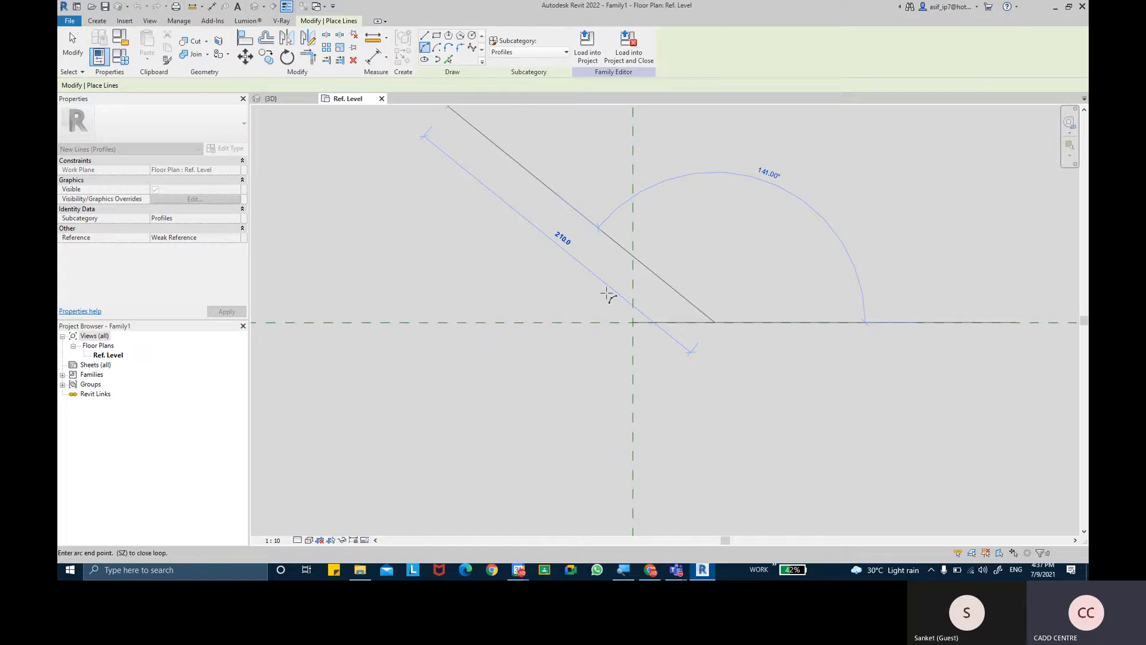
left_click(632, 322)
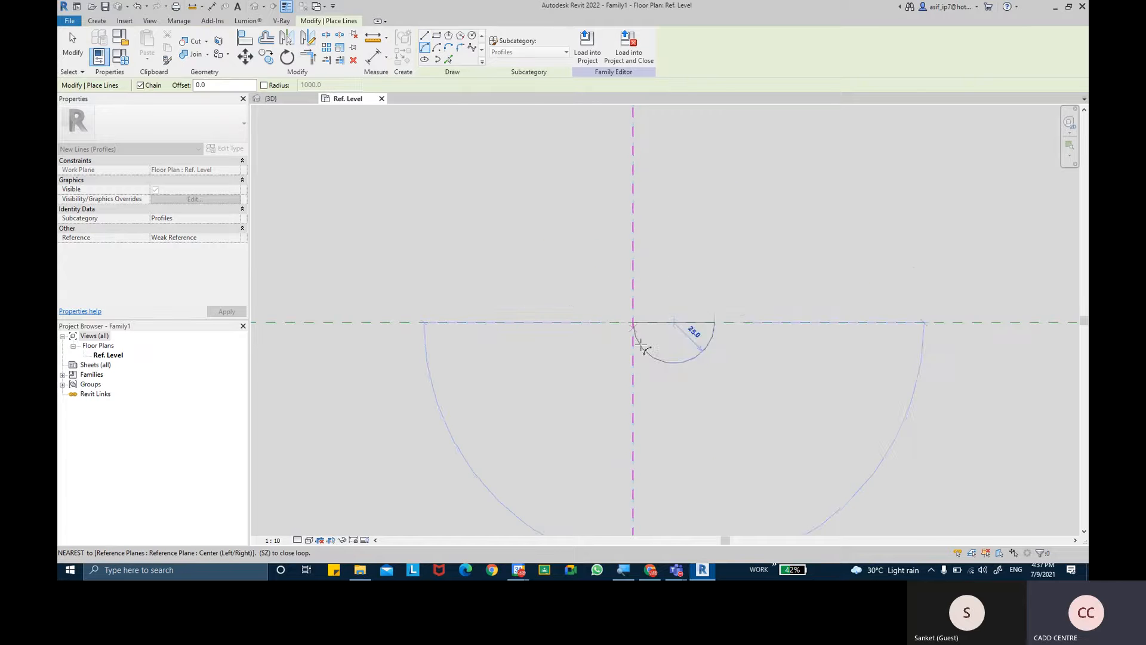
left_click(671, 357)
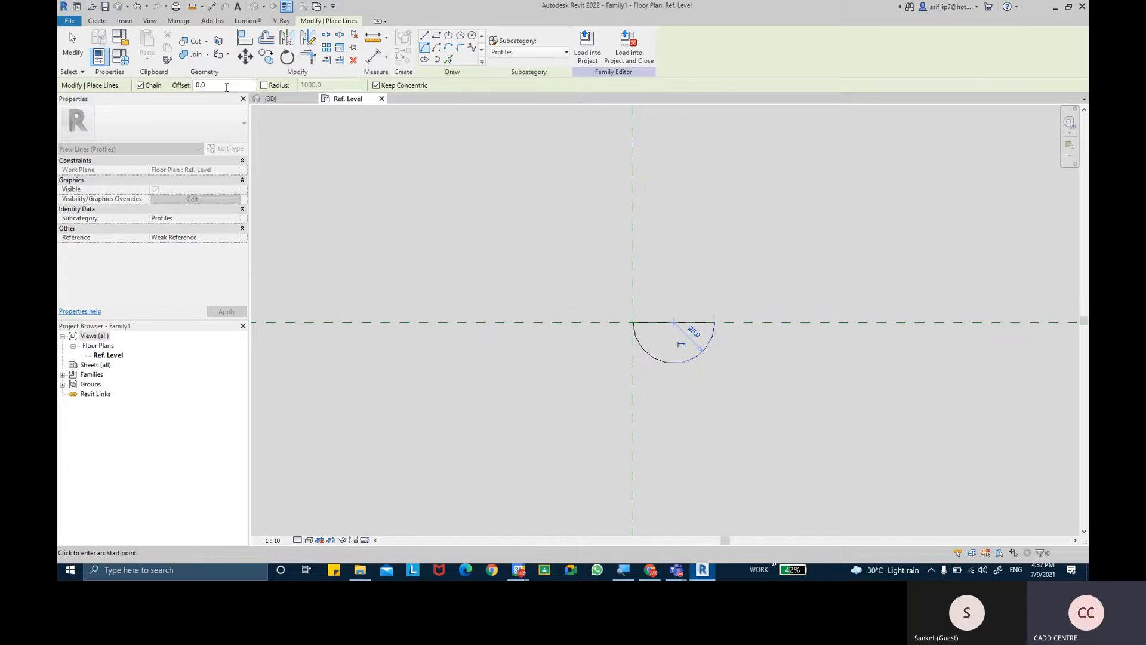
left_click(72, 44)
scroll(720, 361, "up", 4)
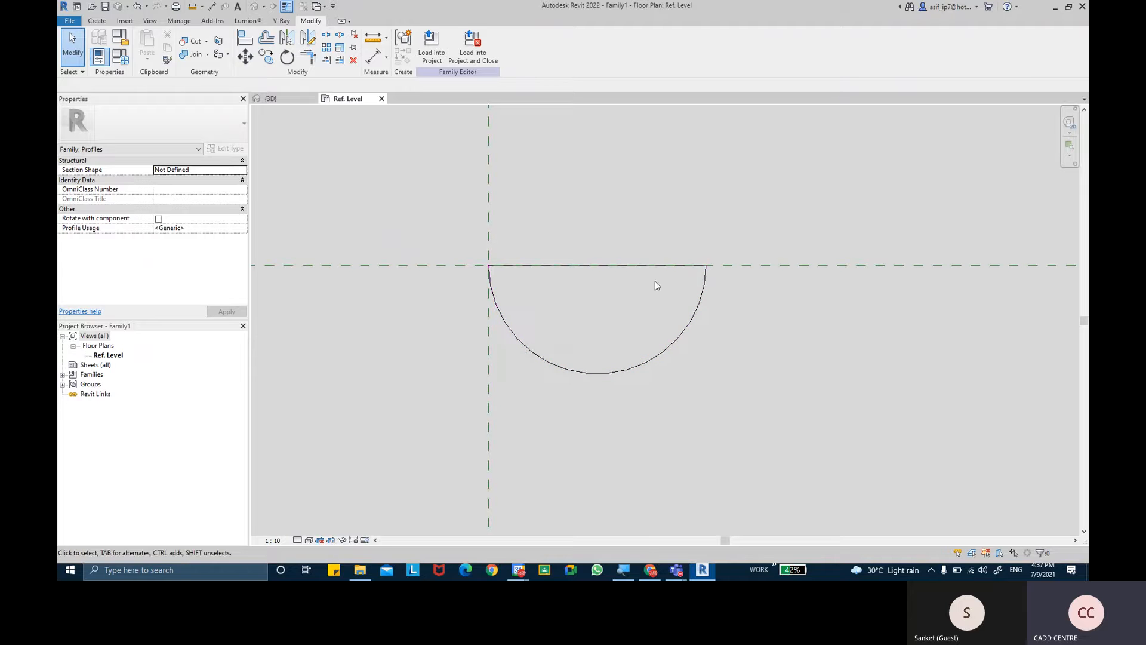
- Add a concentric inner arc offset 2 mm inside the semicircle using Pick Lines, and finish the command
left_click(97, 21)
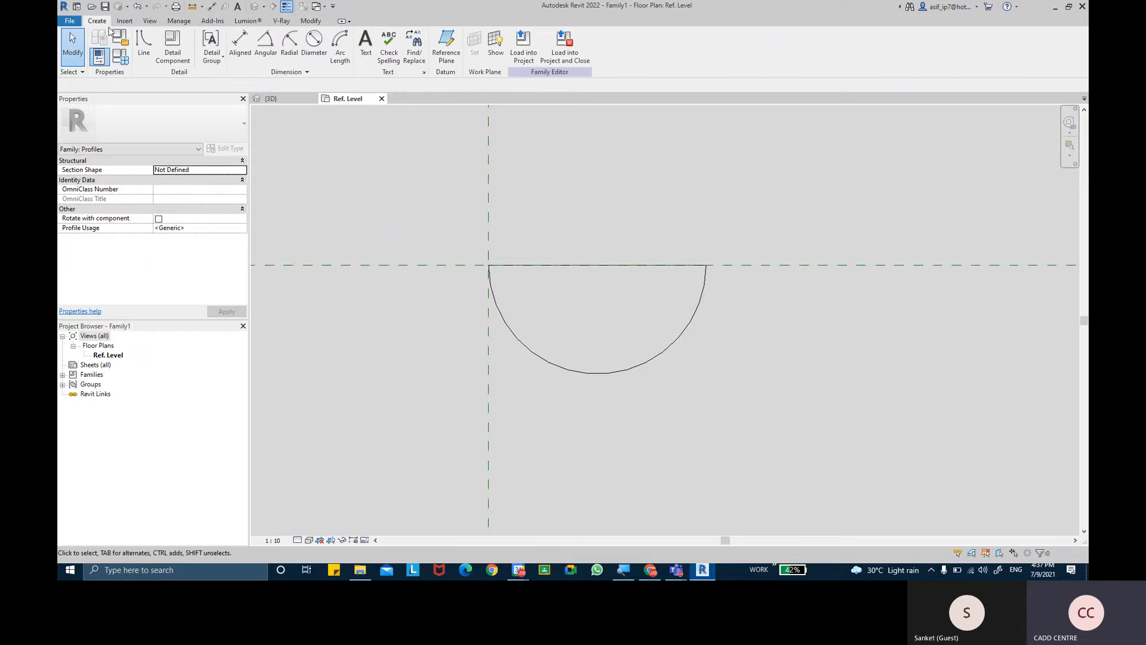
left_click(144, 50)
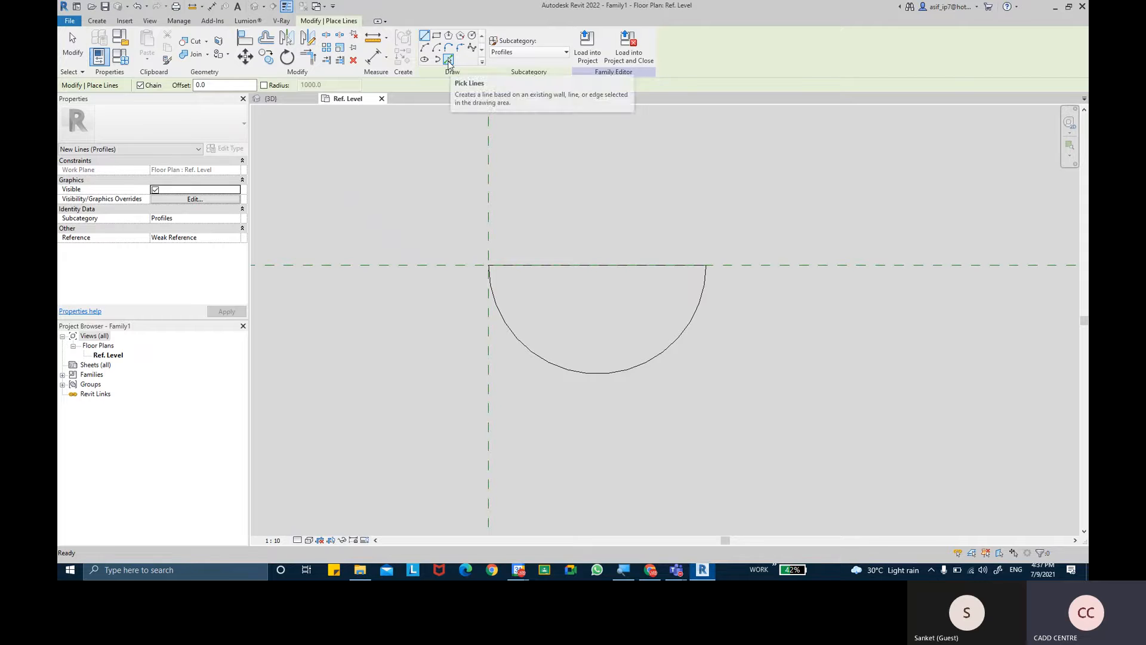
left_click(449, 62)
double_click(189, 87)
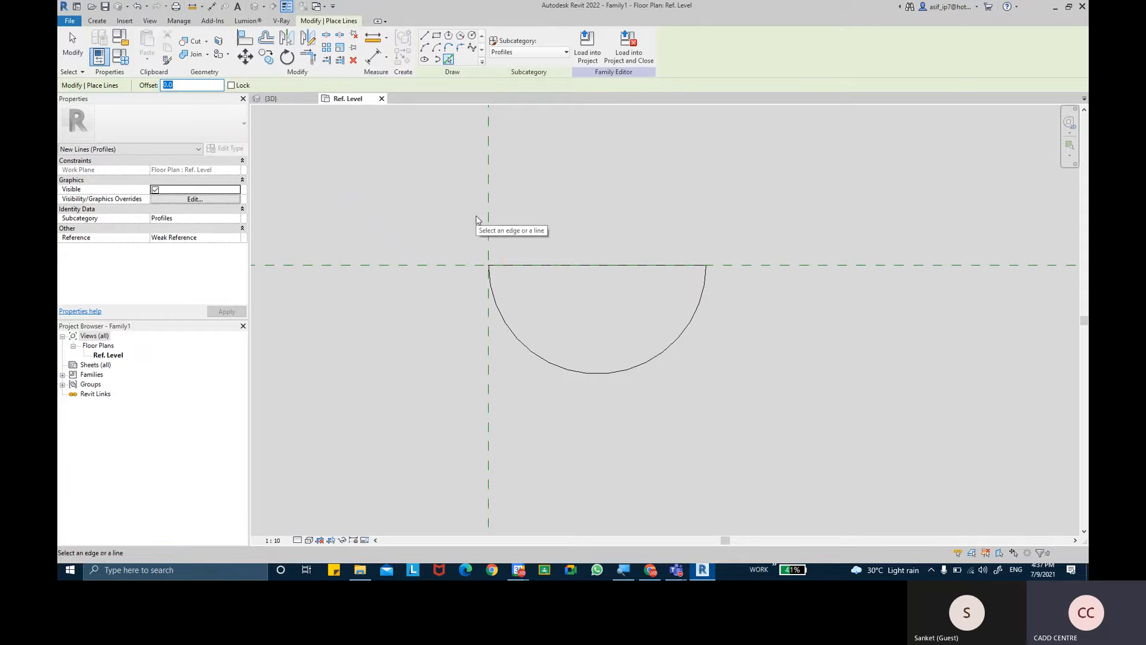
type("3")
key("Return")
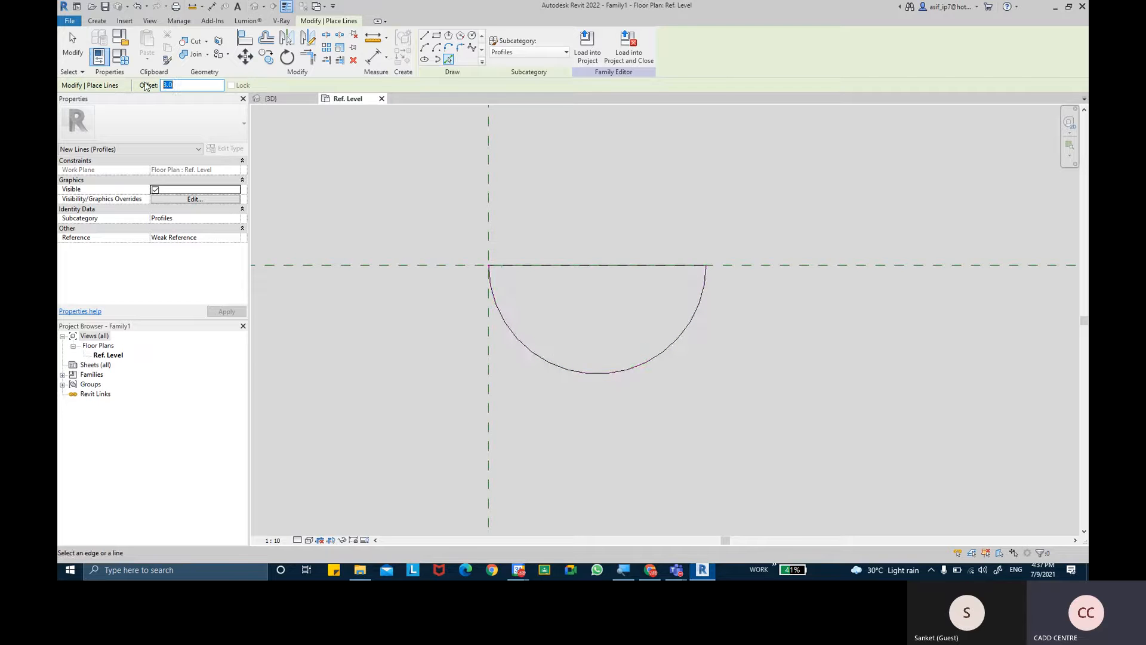
type("2.0")
left_click(521, 339)
scroll(564, 267, "up", 2)
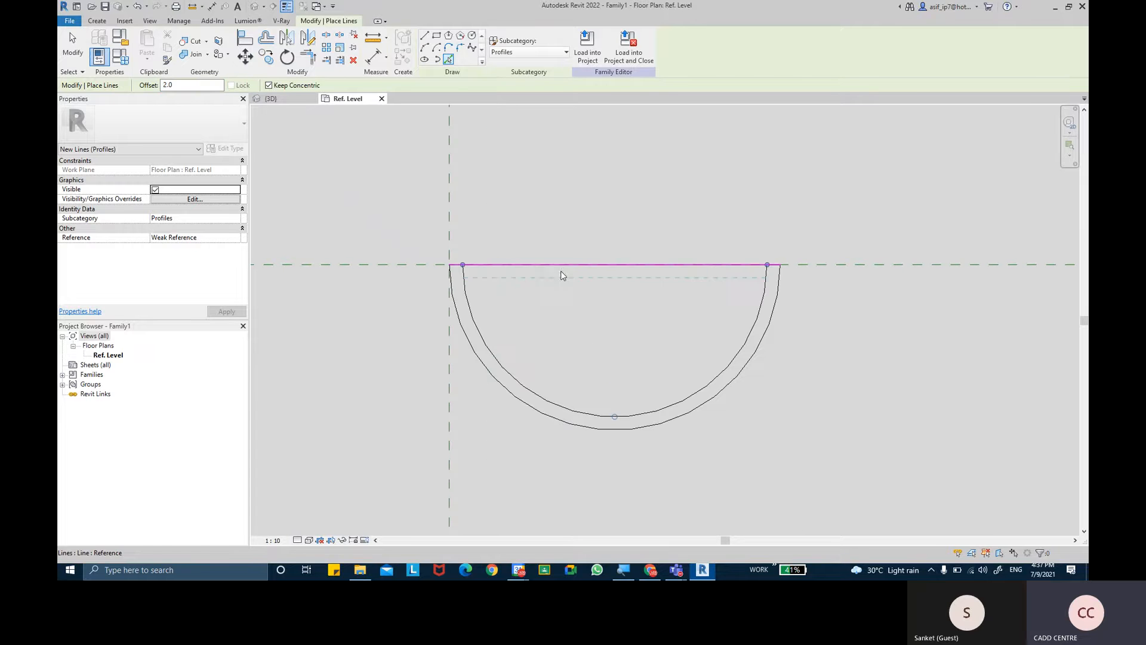
left_click(73, 51)
- Examine the double-arc profile with thin-line display switched off, and restore thin lines
middle_click_drag(475, 243, 535, 230)
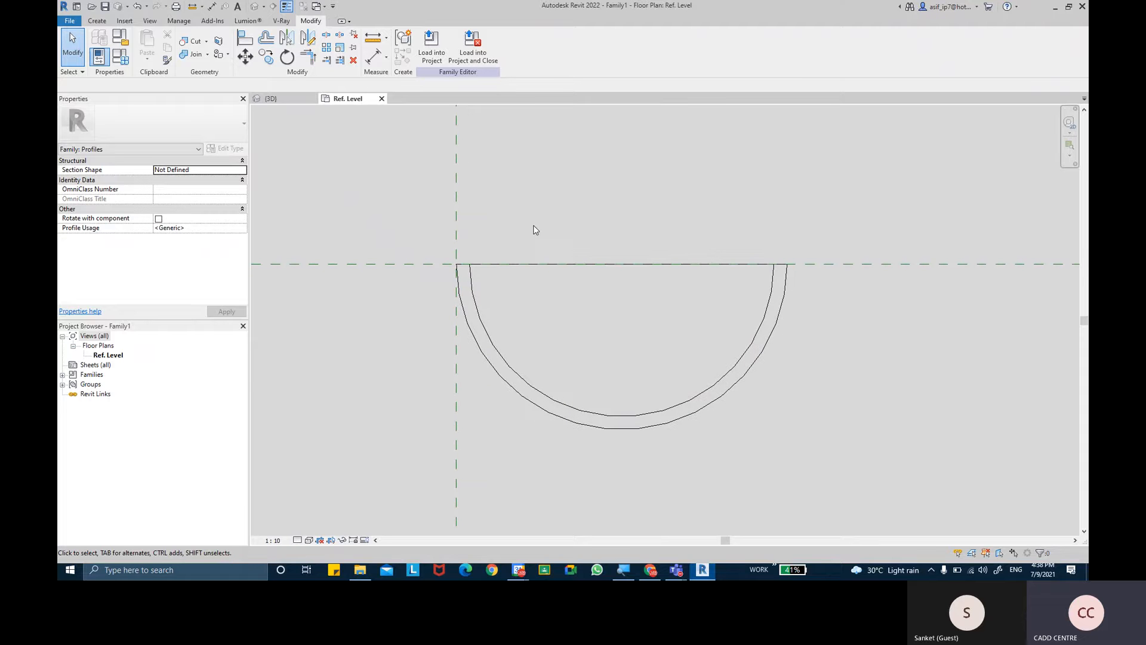
mouse_move(537, 199)
middle_mouse_down()
mouse_move(521, 198)
mouse_move(563, 206)
middle_mouse_up()
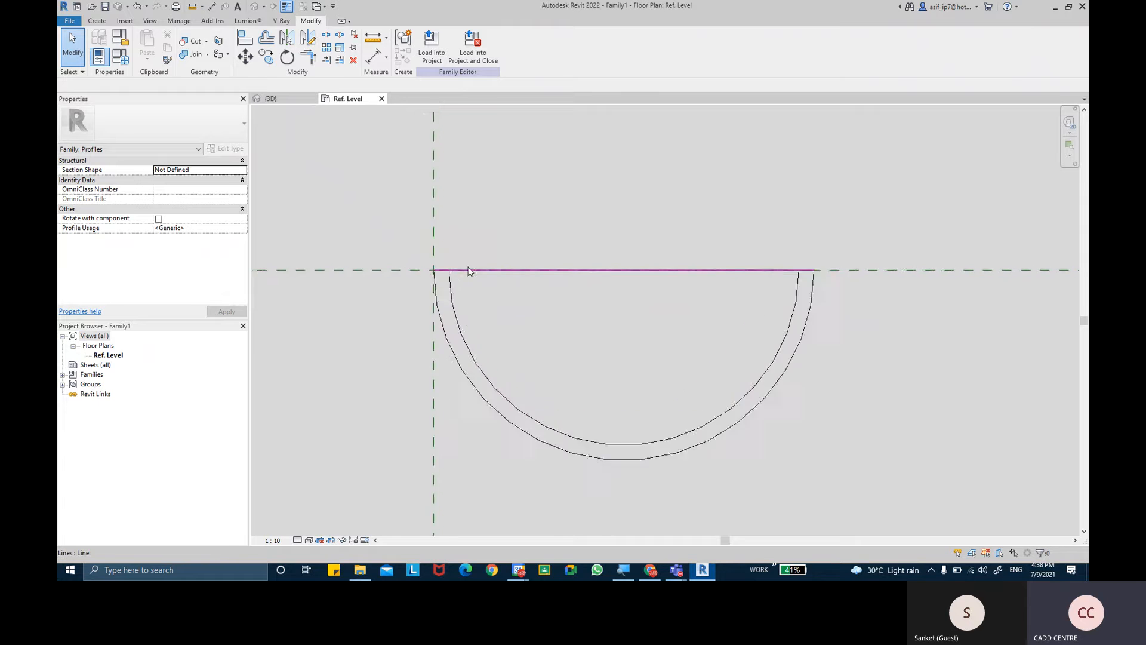
scroll(468, 274, "up", 2)
scroll(468, 280, "up", 2)
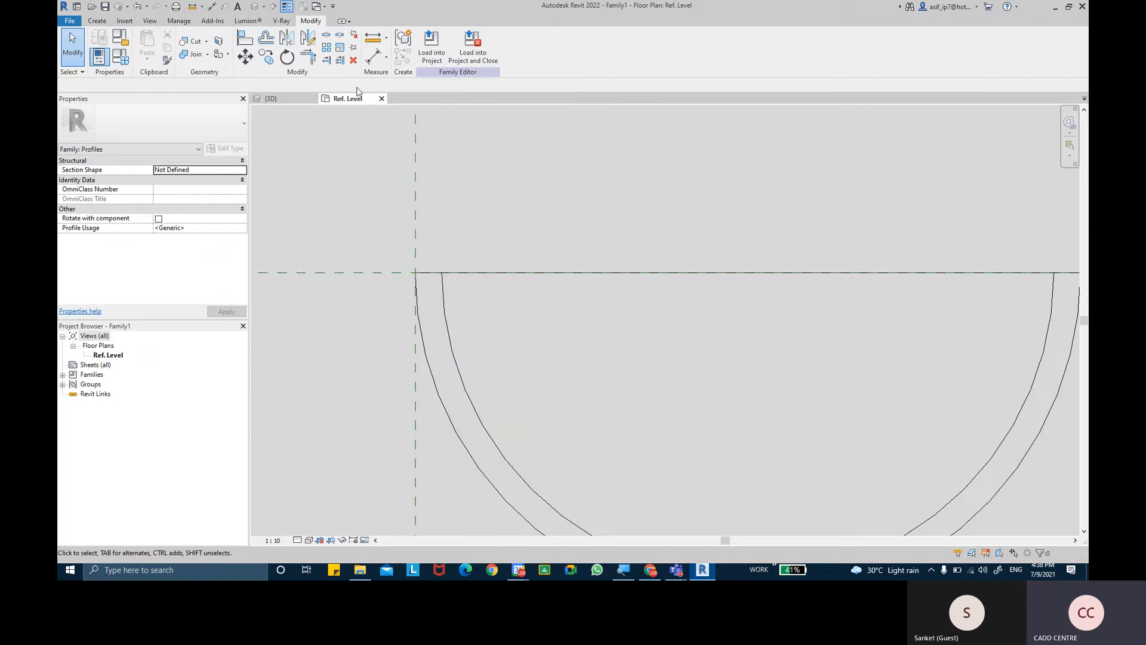
left_click(285, 7)
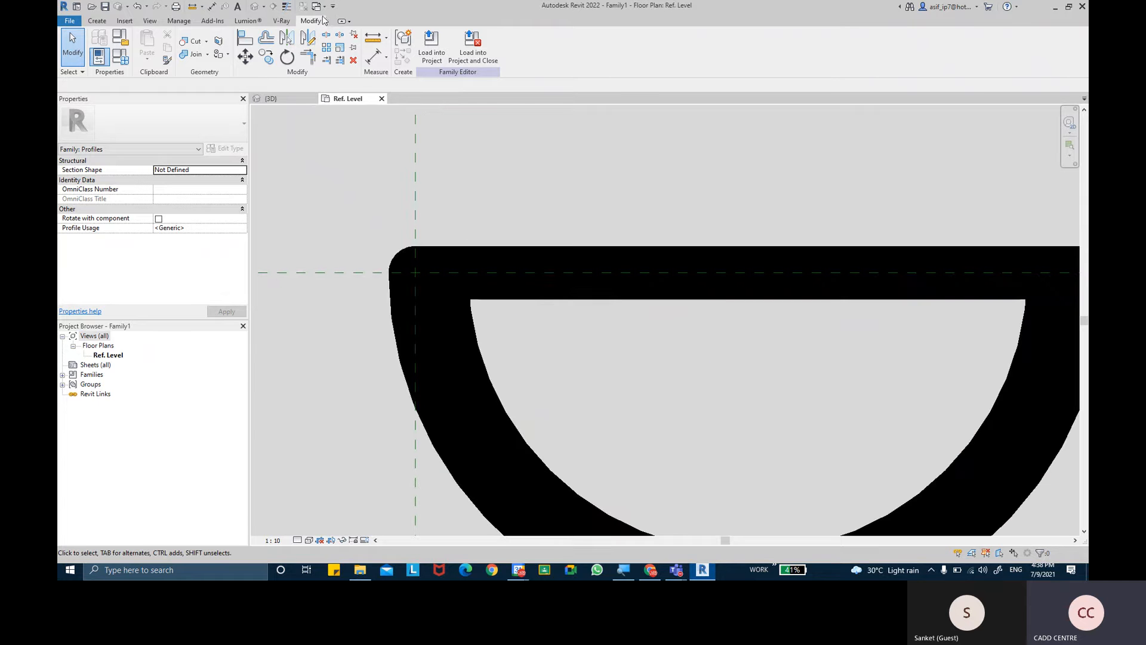
left_click(286, 6)
- Split the horizontal line at both ends of the inner arc with Delete Inner Segment enabled, removing the middle portion
scroll(464, 277, "up", 2)
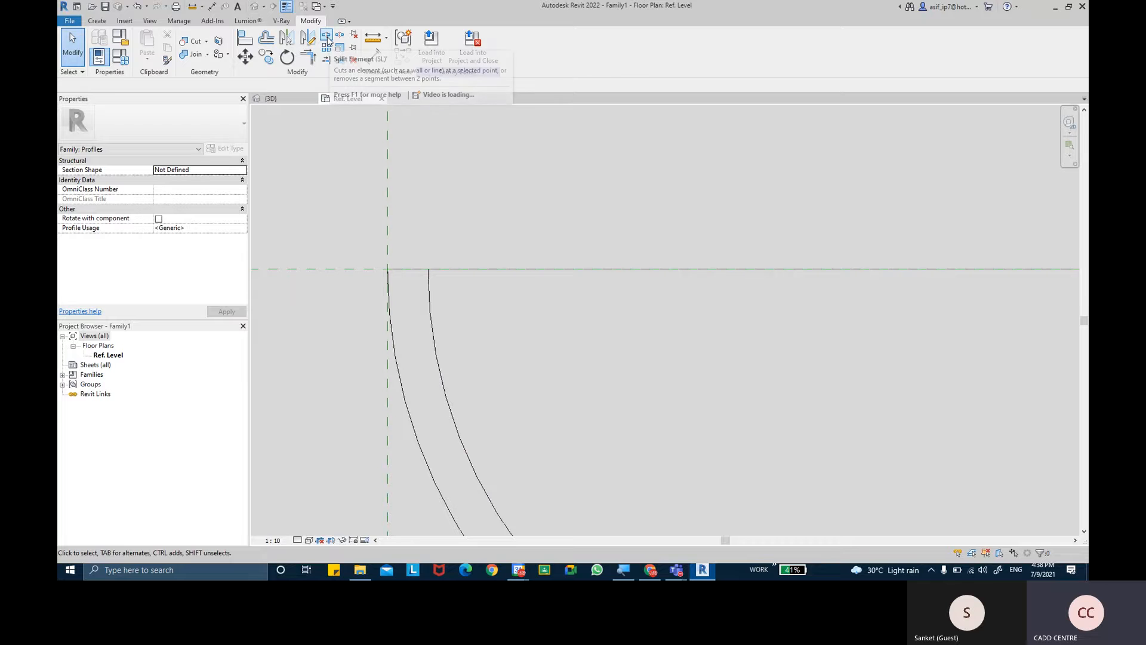
left_click(326, 37)
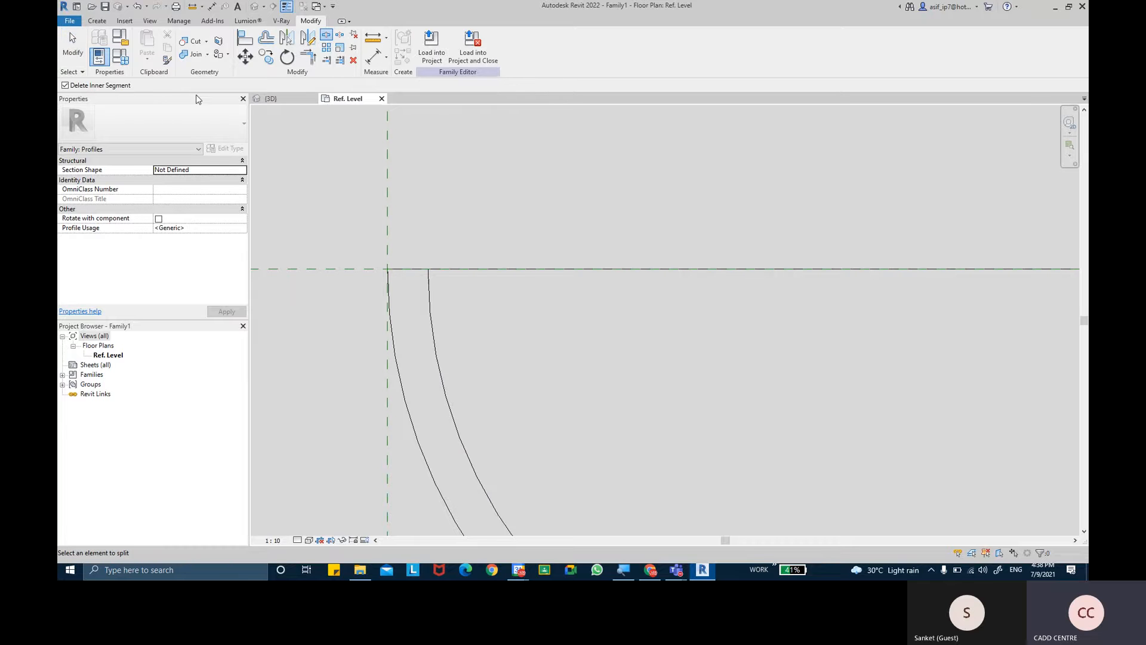
left_click(430, 269)
scroll(697, 315, "down", 2)
middle_click_drag(580, 321, 199, 299)
scroll(691, 257, "up", 3)
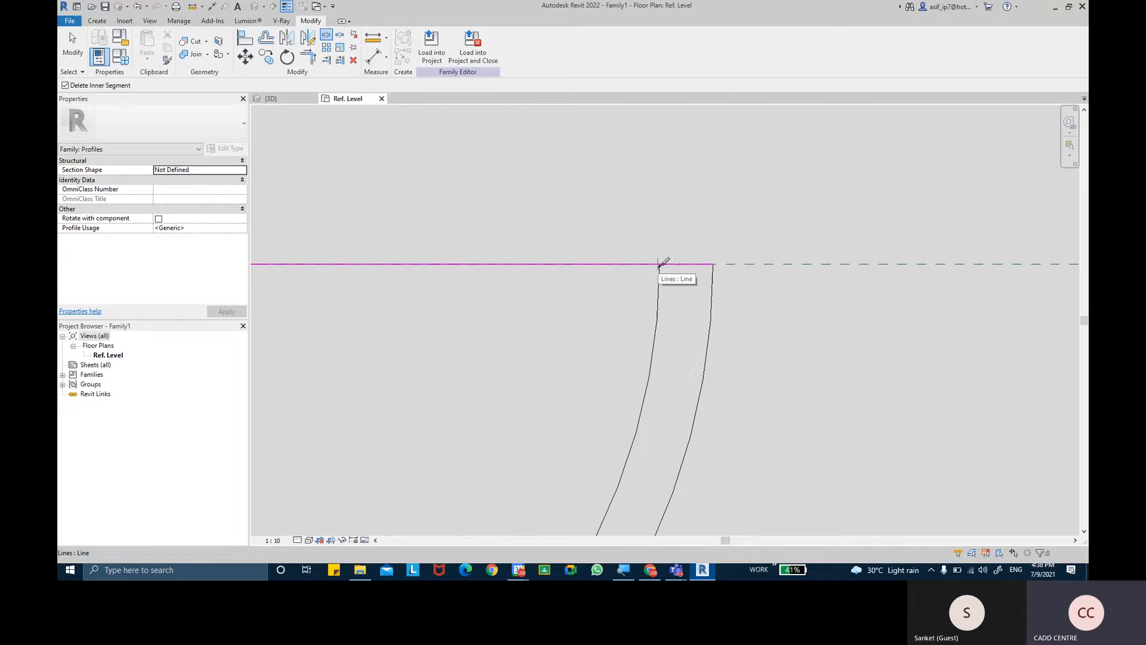
scroll(661, 260, "up", 5)
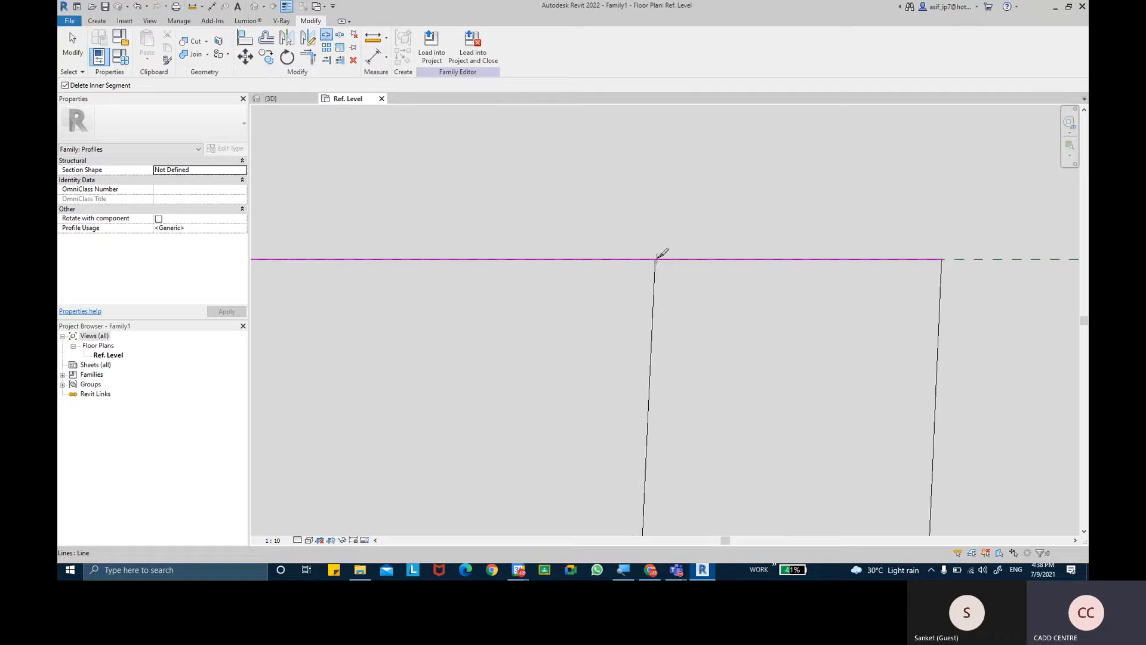
left_click(657, 258)
scroll(637, 319, "down", 5)
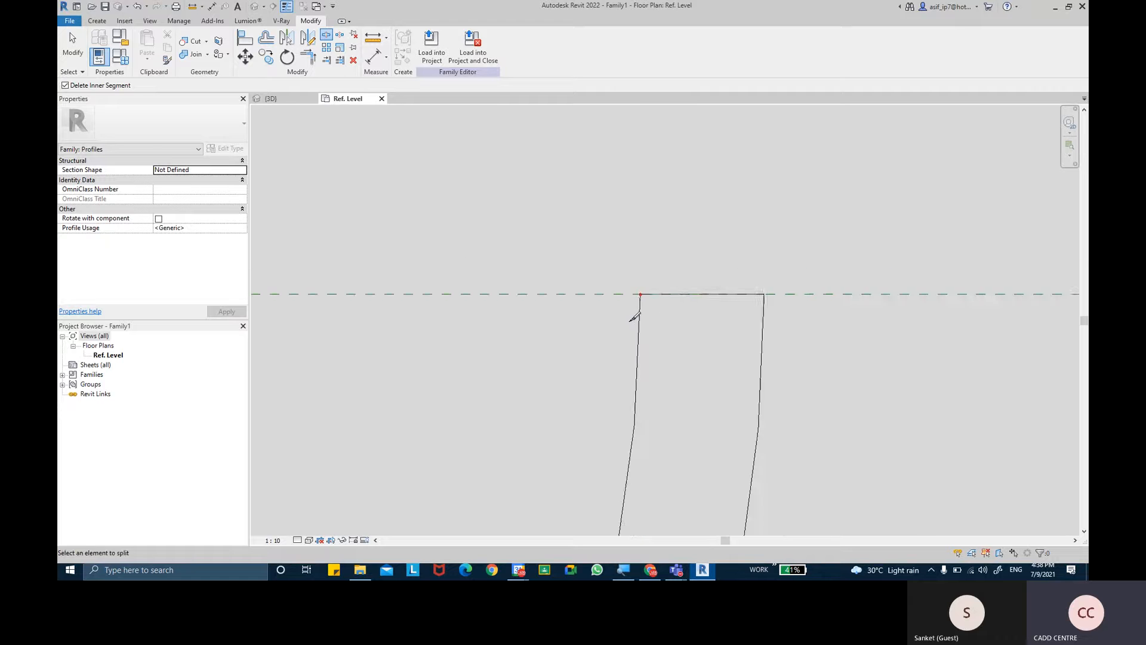
middle_click_drag(578, 345, 784, 308)
key("Escape")
key("Escape")
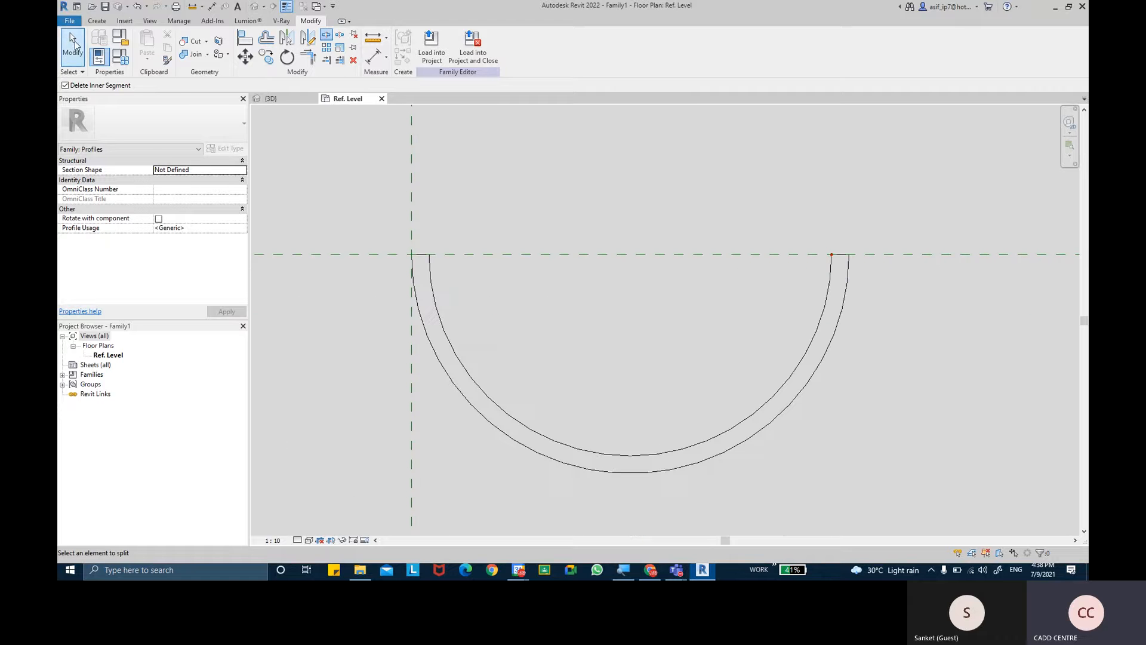
- Inspect the open-topped half-round profile and its end caps with actual line weights shown, returning to thin-line display
left_click(286, 7)
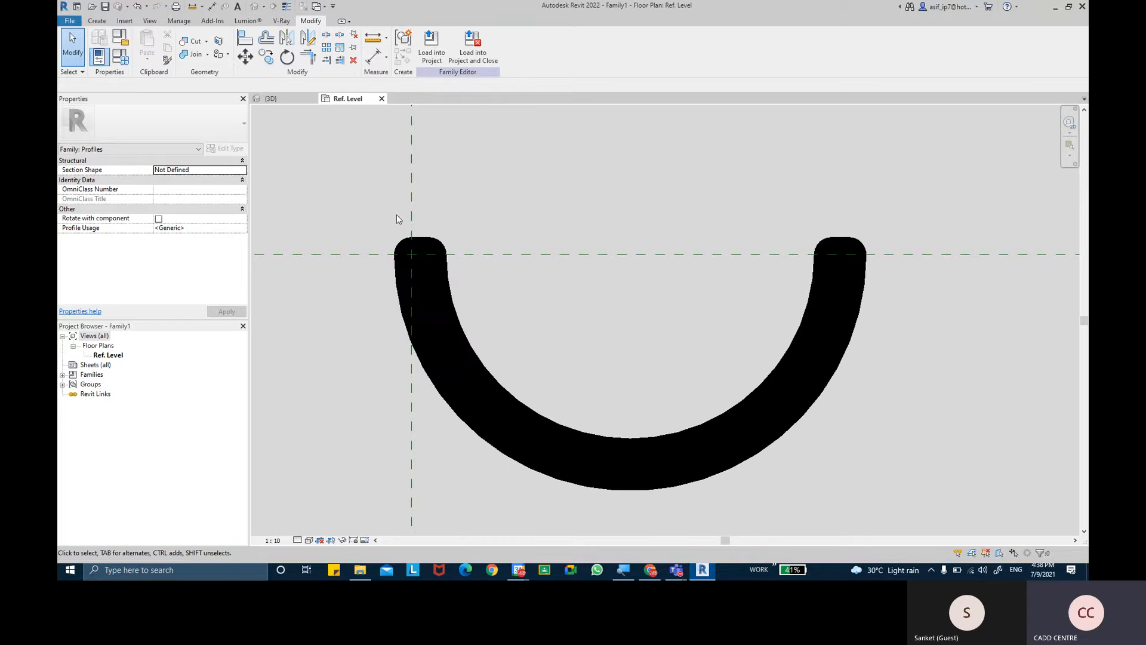
scroll(426, 263, "up", 5)
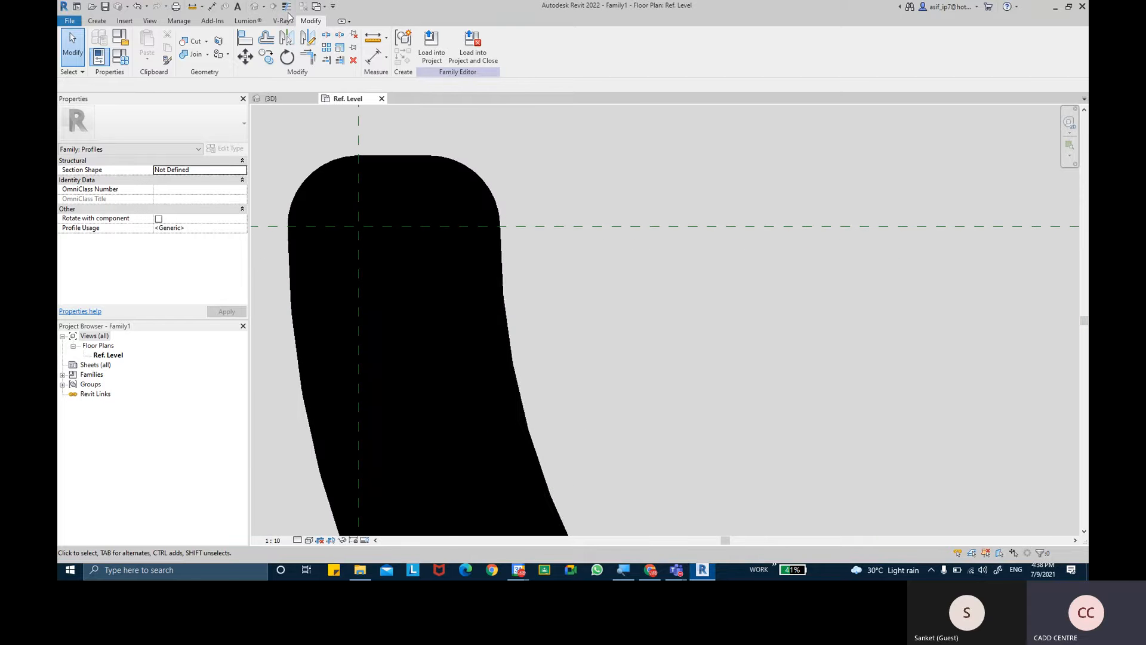
left_click(286, 7)
scroll(555, 289, "down", 4)
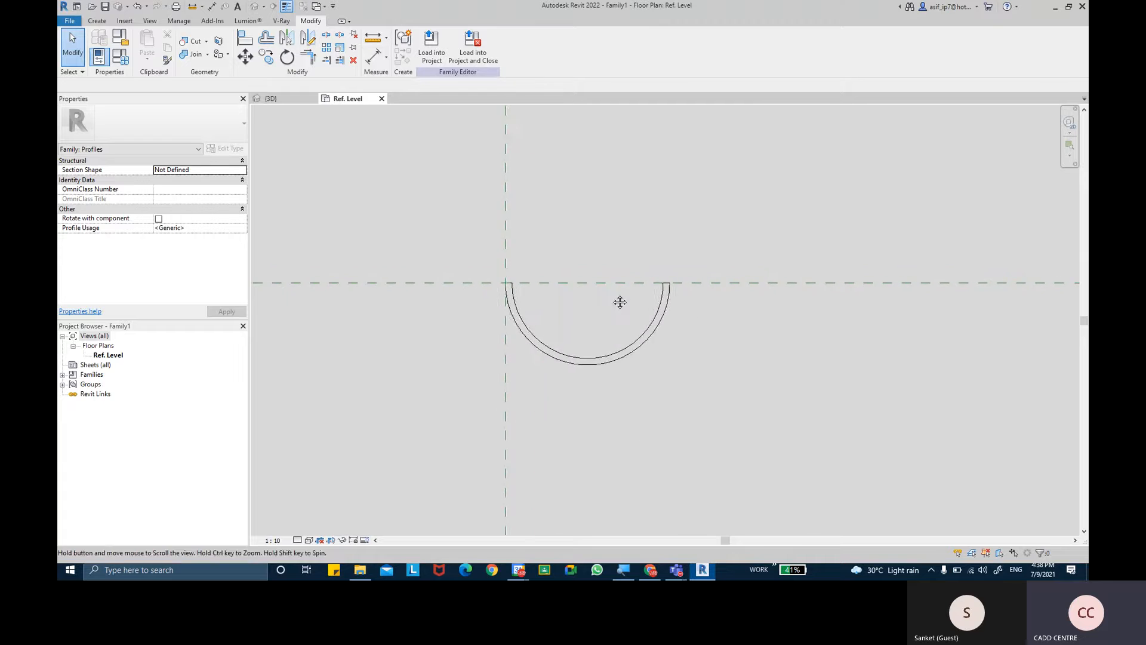
scroll(652, 277, "up", 2)
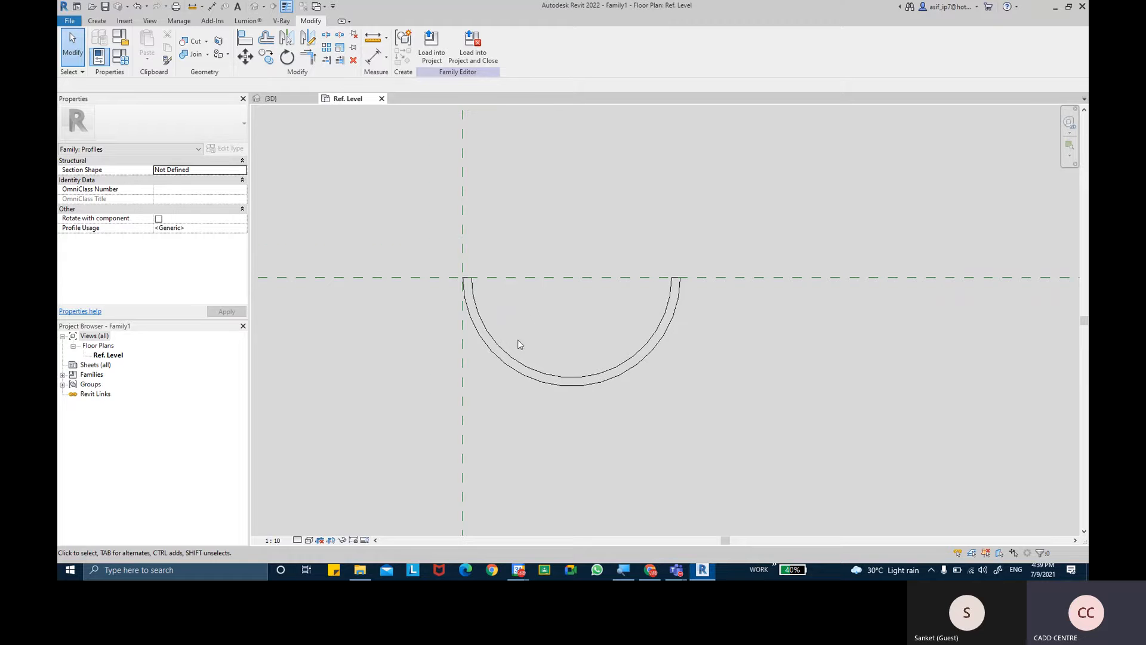
scroll(516, 340, "up", 2)
middle_click_drag(522, 298, 512, 301)
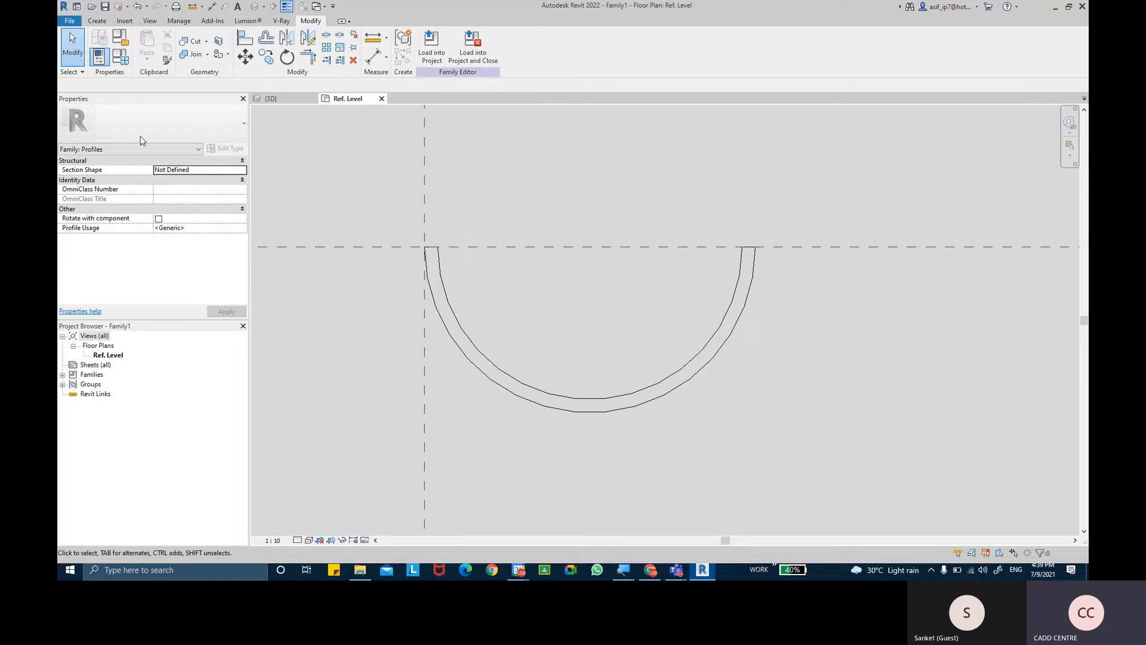
- Save the family to the Desktop as HALF ROUNDED GUTTER PROFILE
left_click(62, 24)
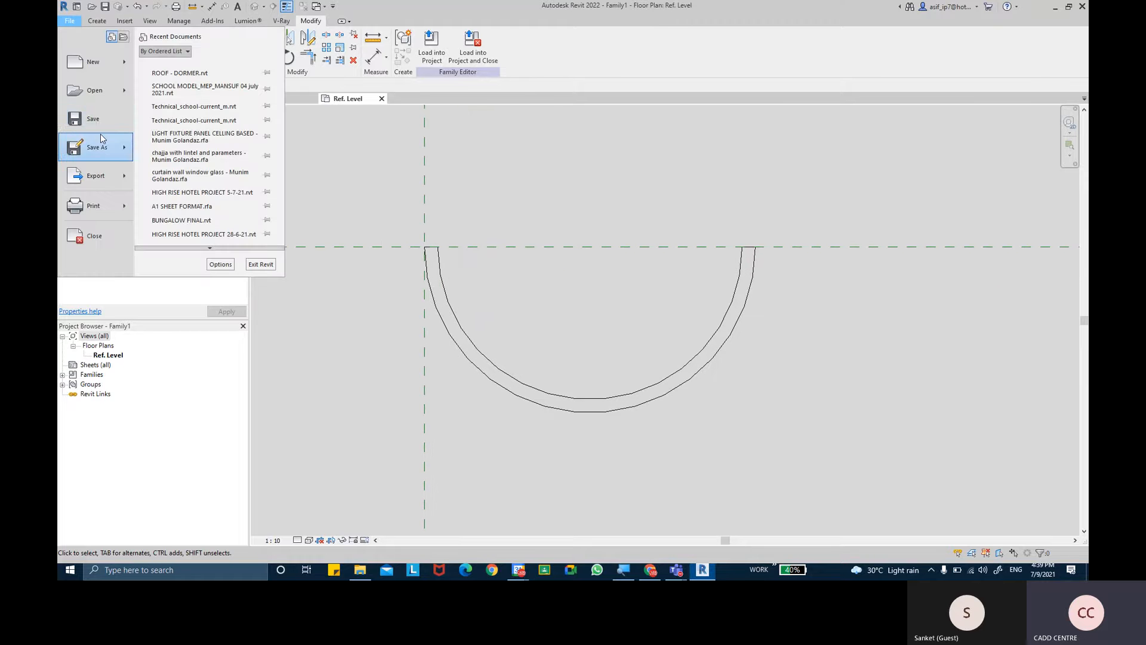
mouse_move(101, 138)
left_click(190, 143)
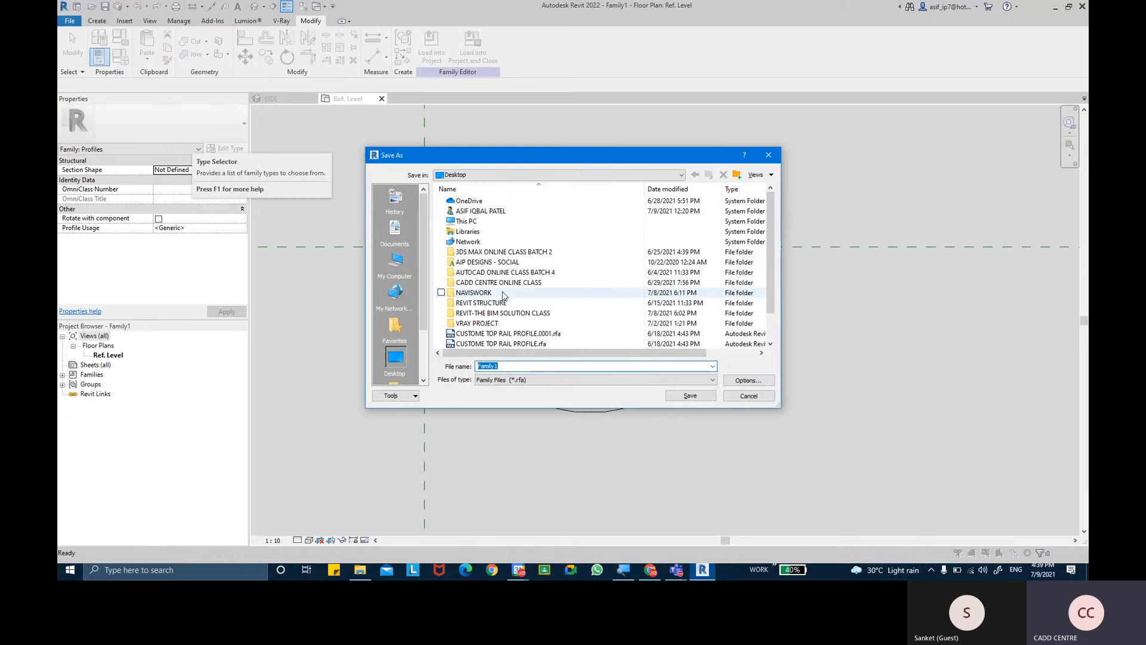
left_click(521, 367)
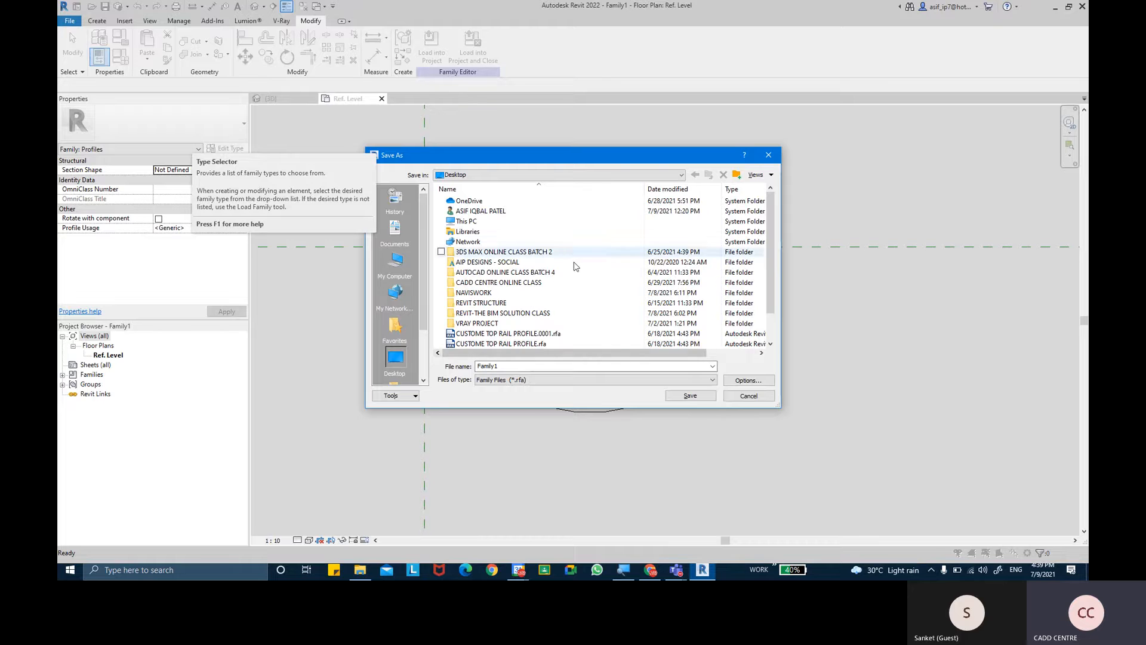
left_click(546, 364)
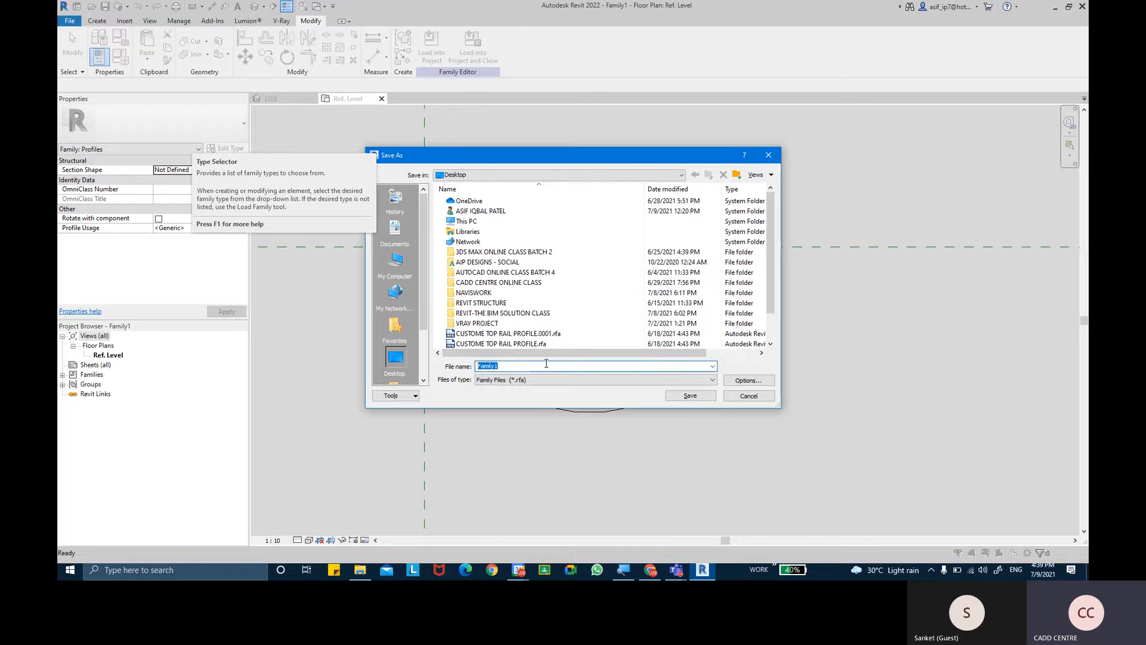
key("BackSpace")
type("HALF")
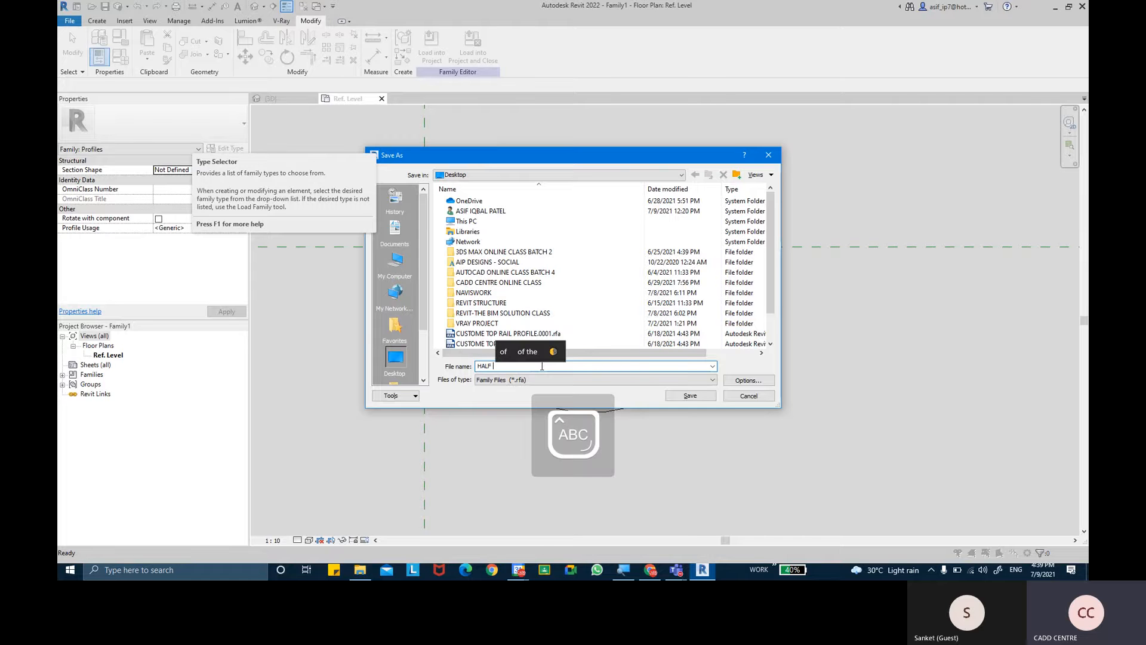
type(" ROUN")
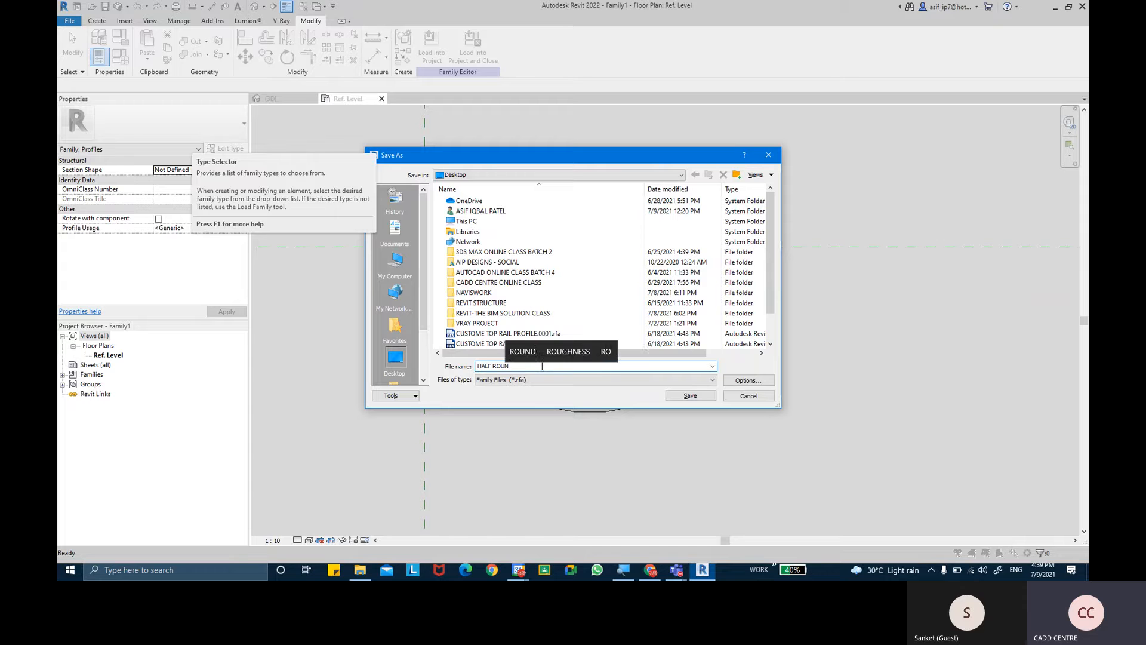
type("DED ")
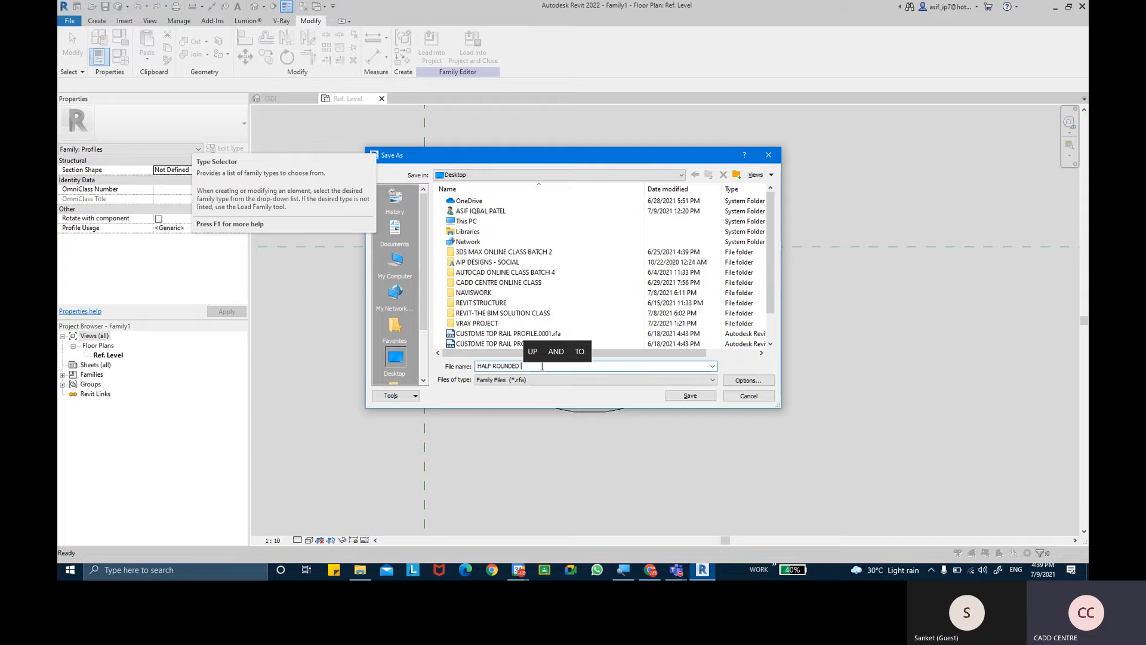
type("GUTTER")
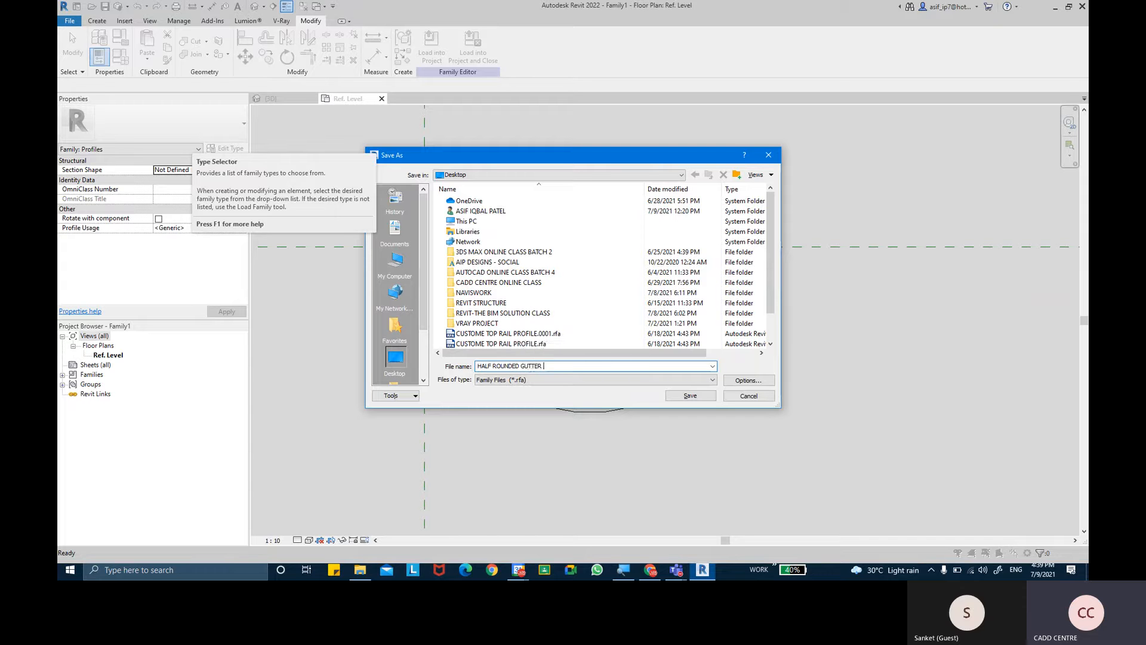
type(" PROFILR")
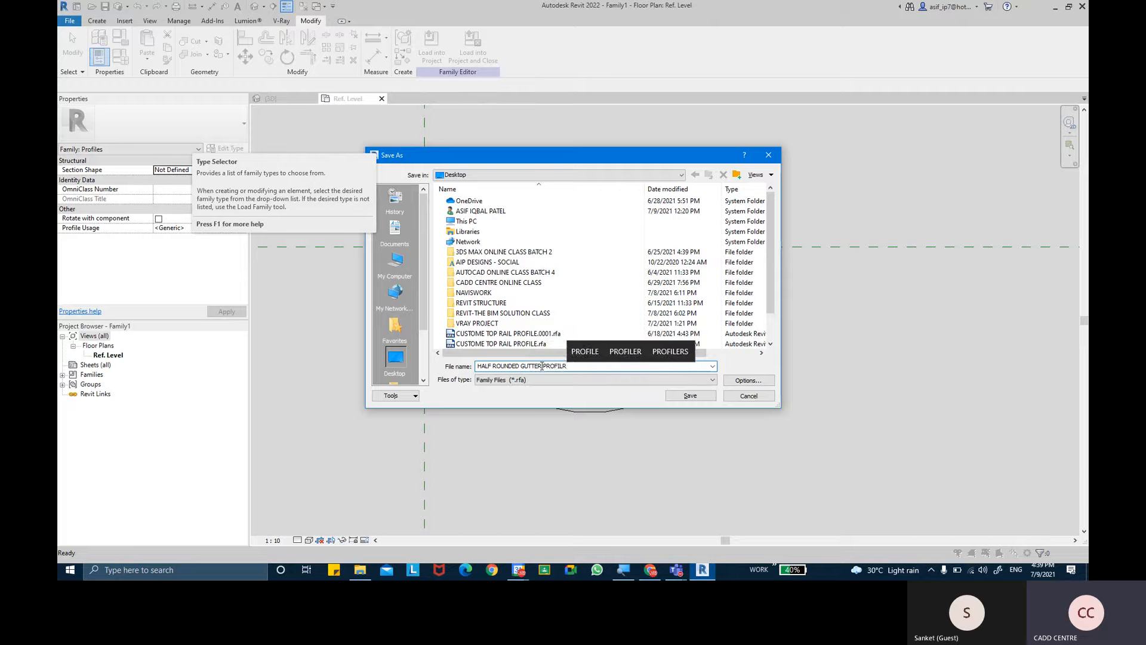
key("BackSpace")
type("E")
key("Return")
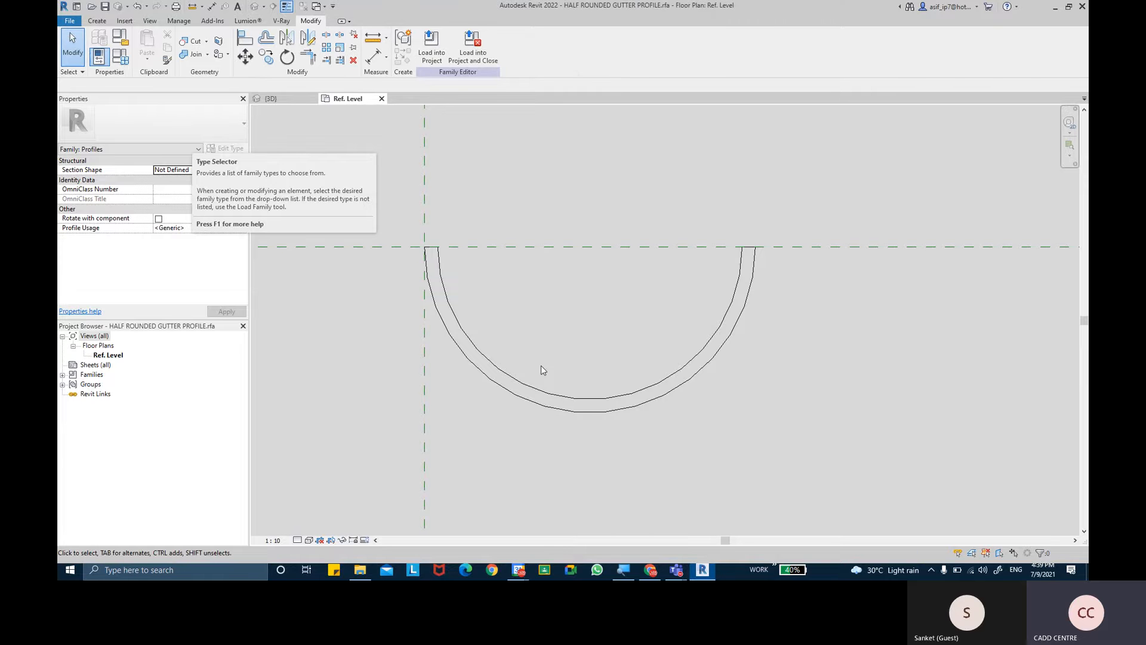
- Load the half-round profile into the ROOF - DORMER project and assign HALF ROUNDED GUTTER PROFILE to the Gutter 2 type
left_click(424, 61)
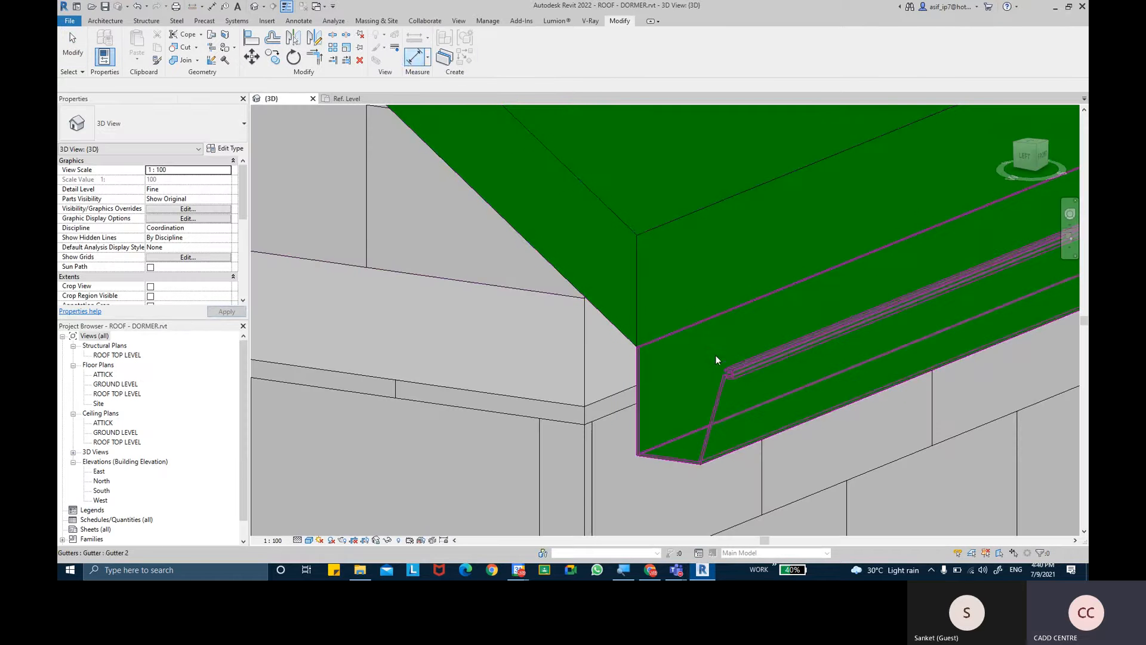
left_click(722, 370)
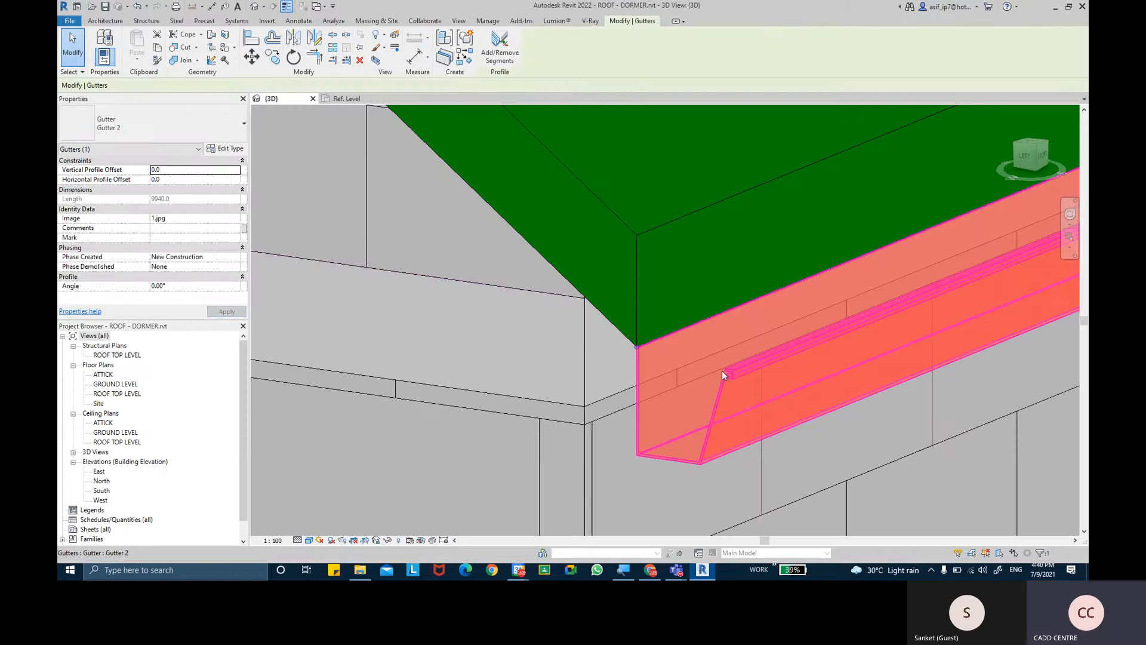
left_click(234, 151)
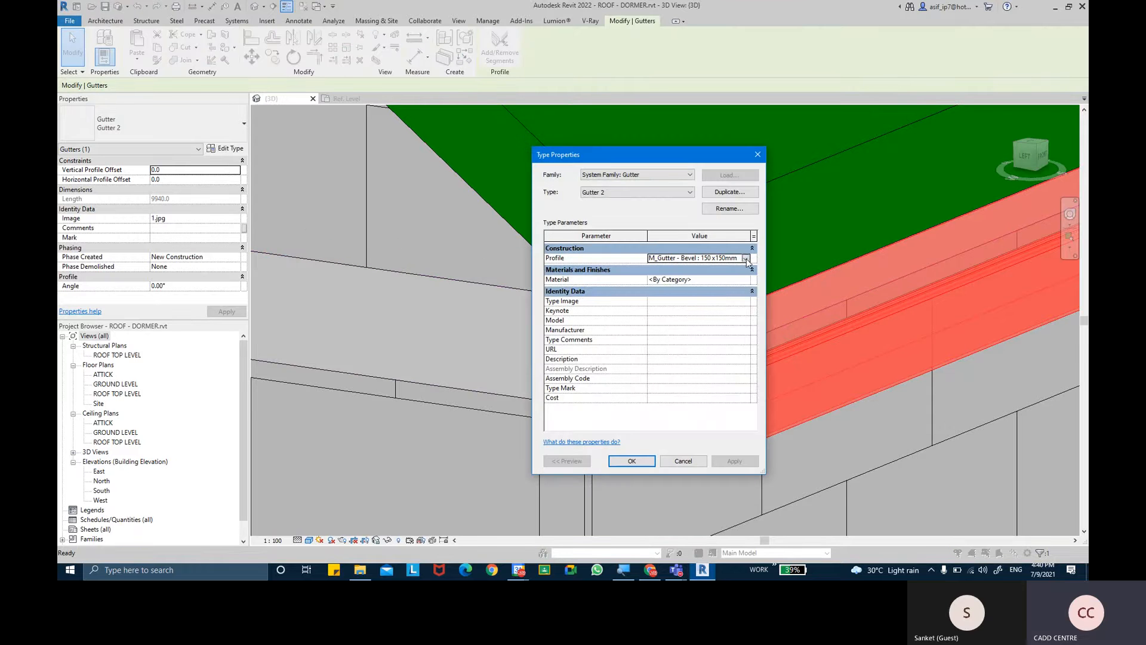
left_click(746, 262)
left_click(716, 277)
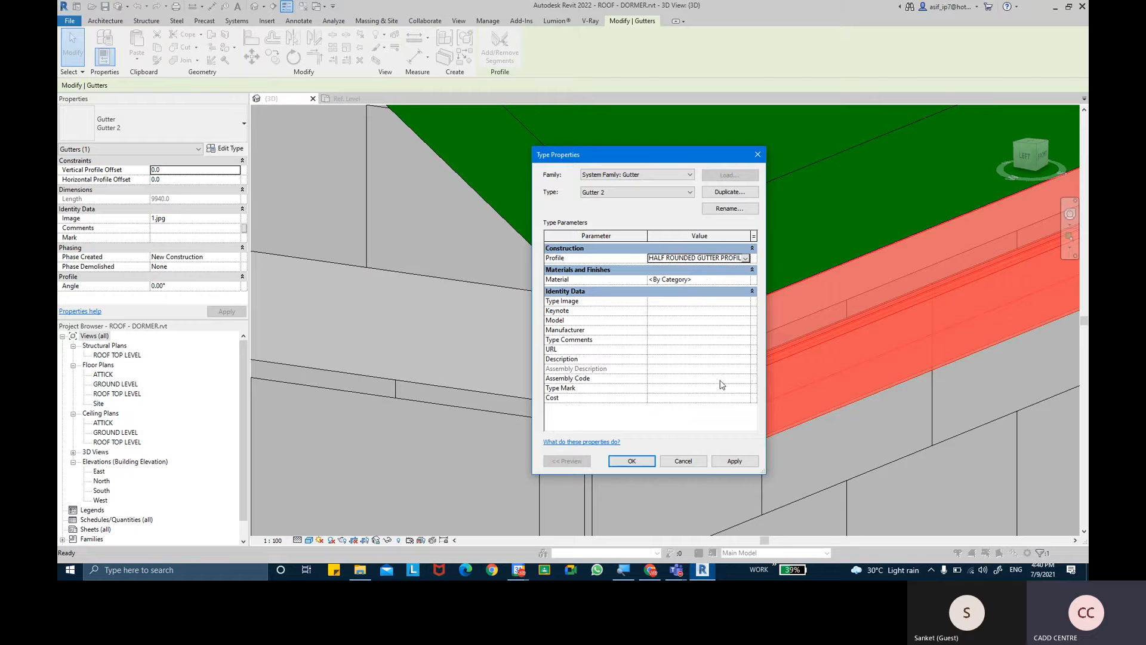
left_click(729, 461)
left_click_drag(629, 160, 394, 167)
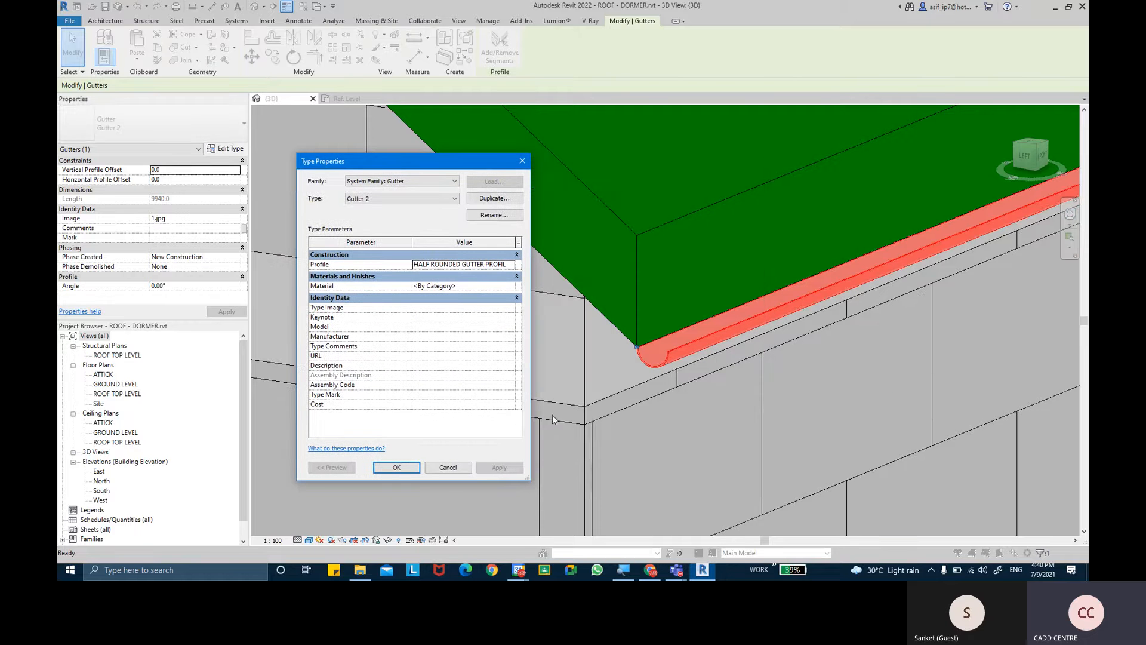
left_click(396, 467)
- Compare the open end of the half-round gutter with the end cap in Chrome's PVC gutter photo, and return to Revit
scroll(552, 287, "up", 5)
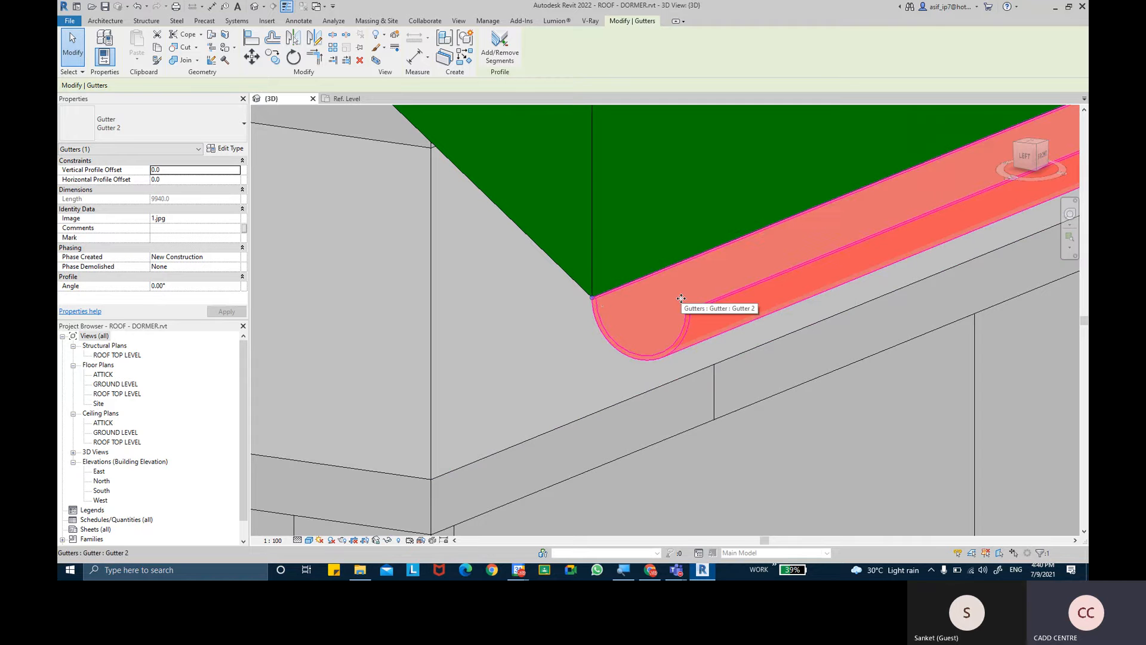
left_click(650, 570)
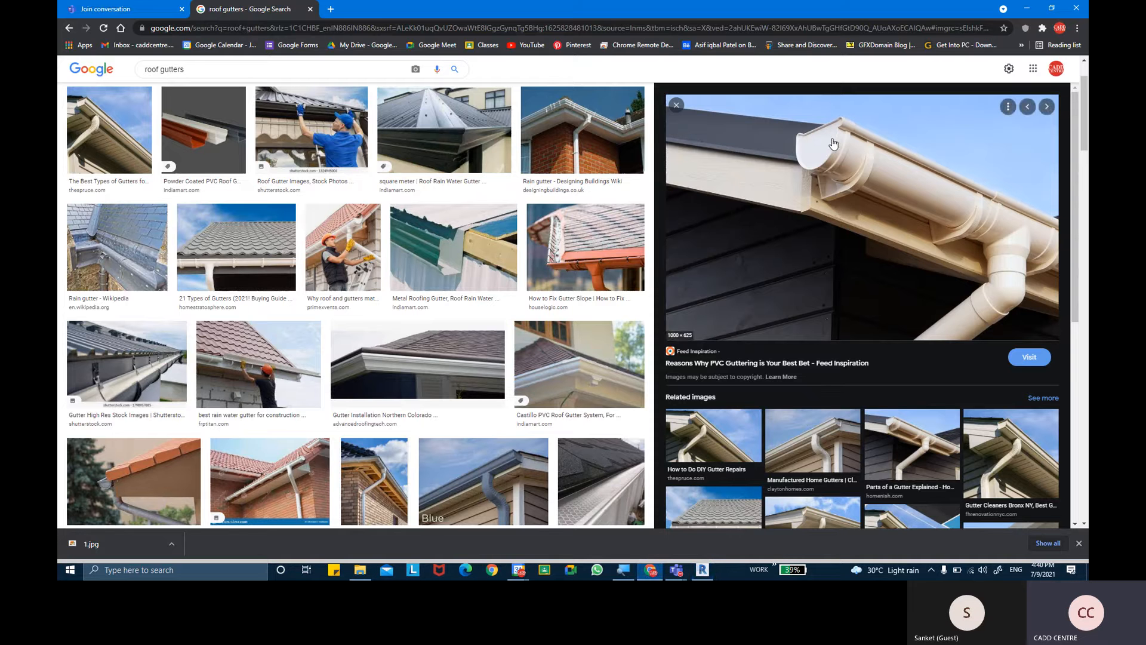
left_click(703, 569)
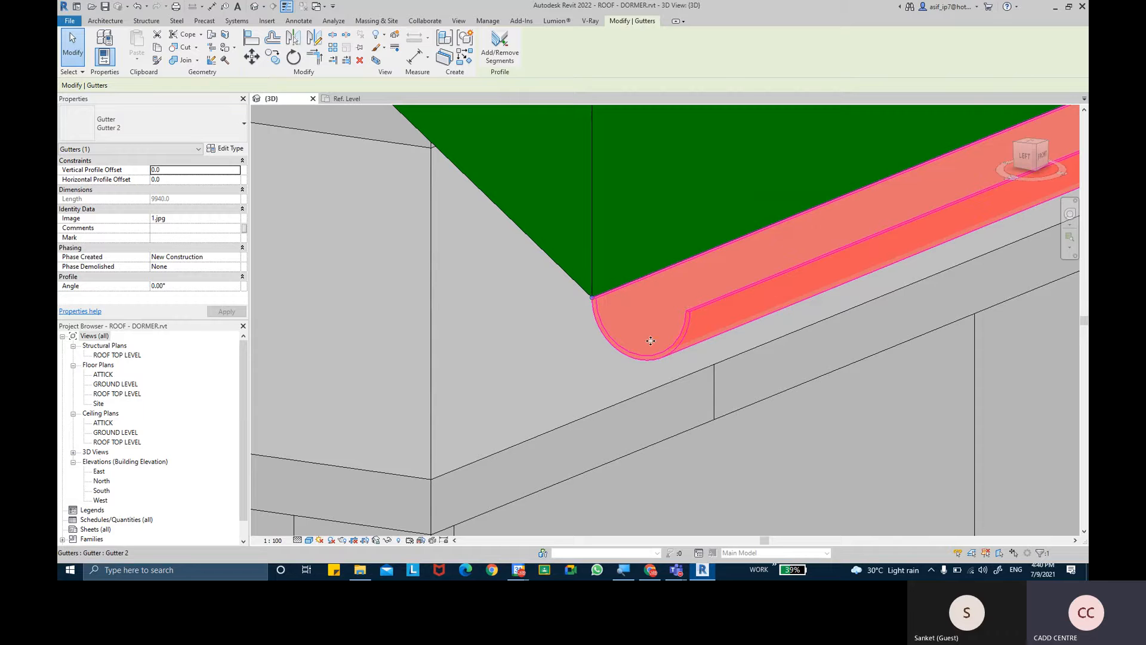
- Examine the half-round gutter along the full eave, and inspect its open end at the near roof corner
scroll(632, 340, "down", 3)
middle_click_drag(584, 343, 384, 396)
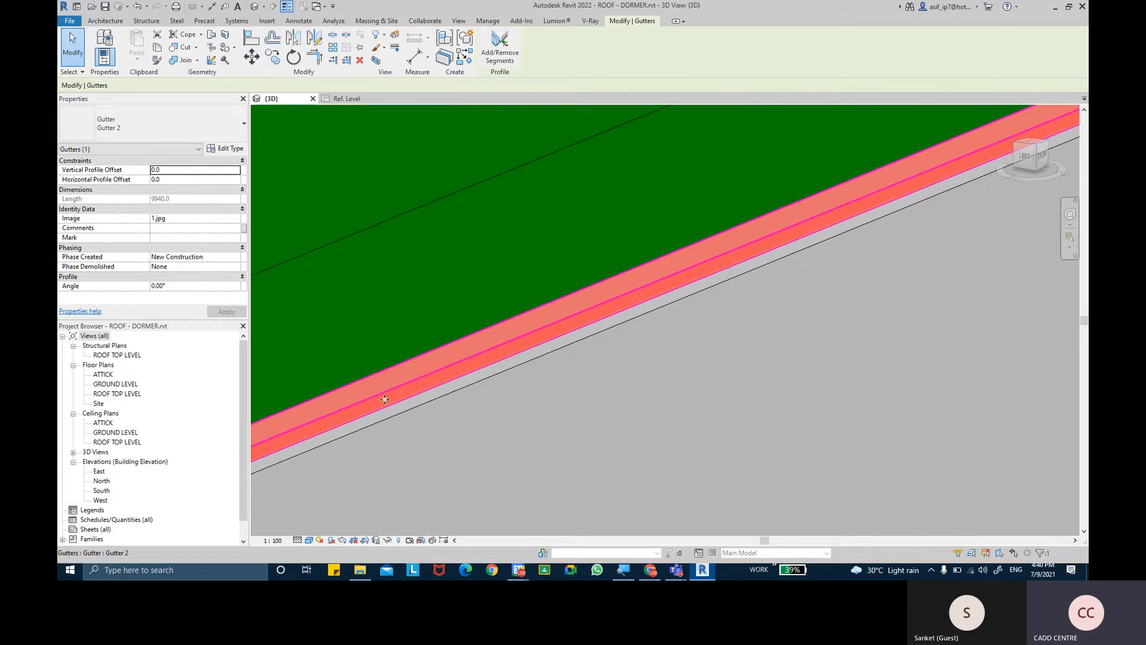
scroll(384, 397, "down", 2)
scroll(548, 327, "down", 1)
middle_click_drag(574, 342, 343, 417)
middle_click_drag(901, 268, 386, 417)
scroll(642, 450, "down", 1)
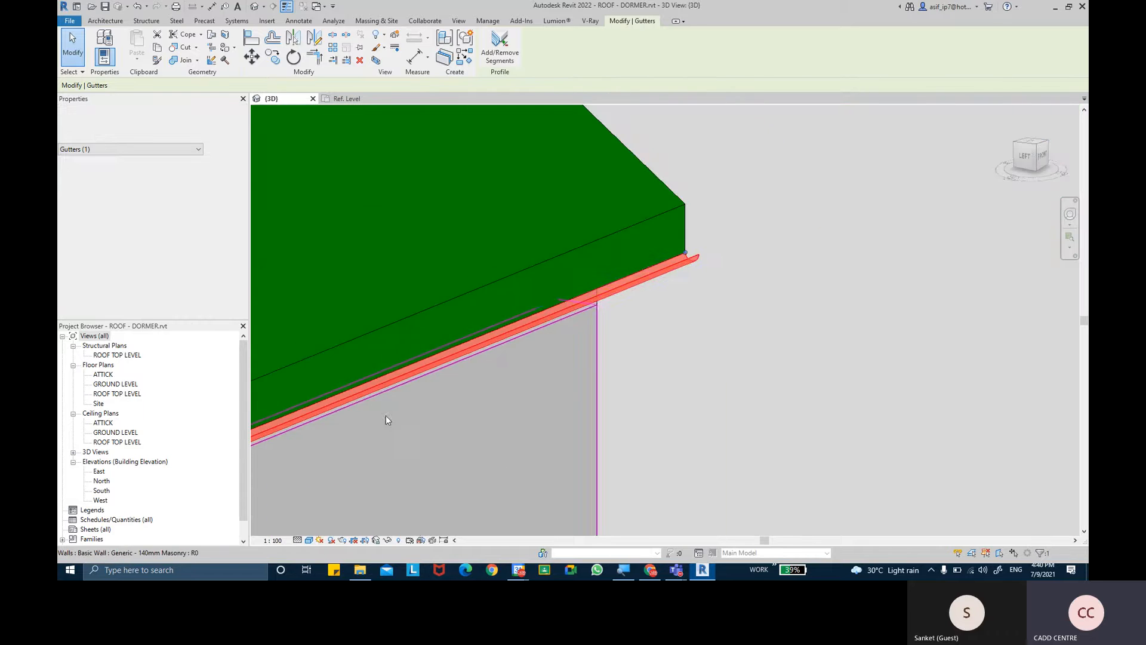
middle_click_drag(760, 325, 866, 270)
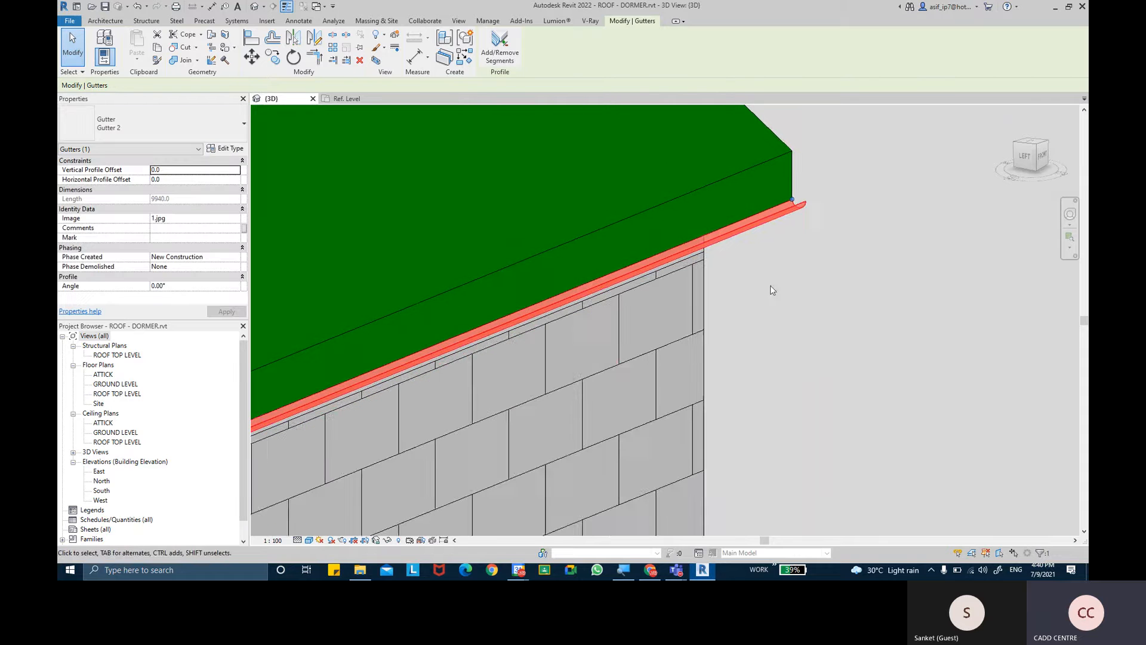
scroll(917, 264, "down", 4)
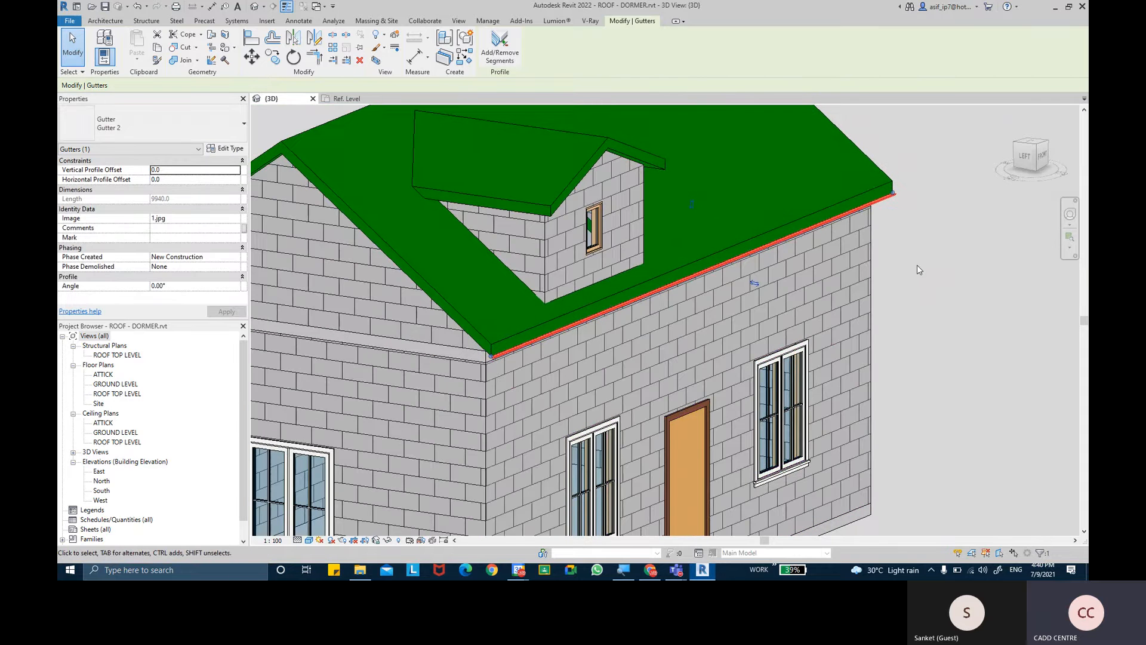
left_click(918, 263)
scroll(421, 403, "up", 4)
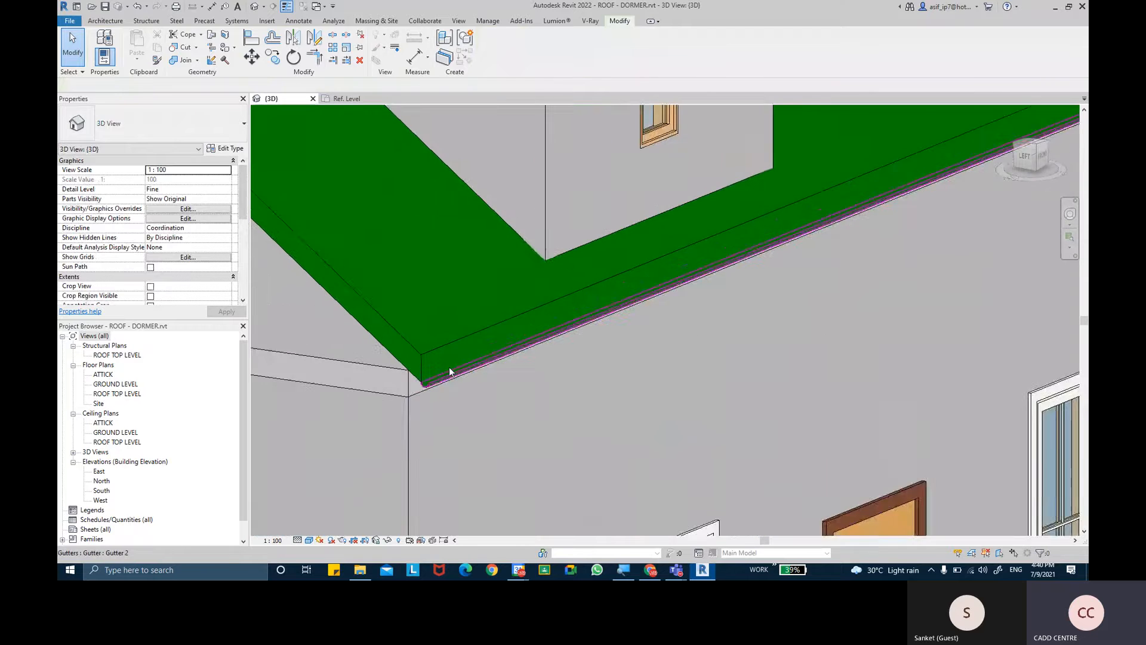
scroll(412, 399, "up", 5)
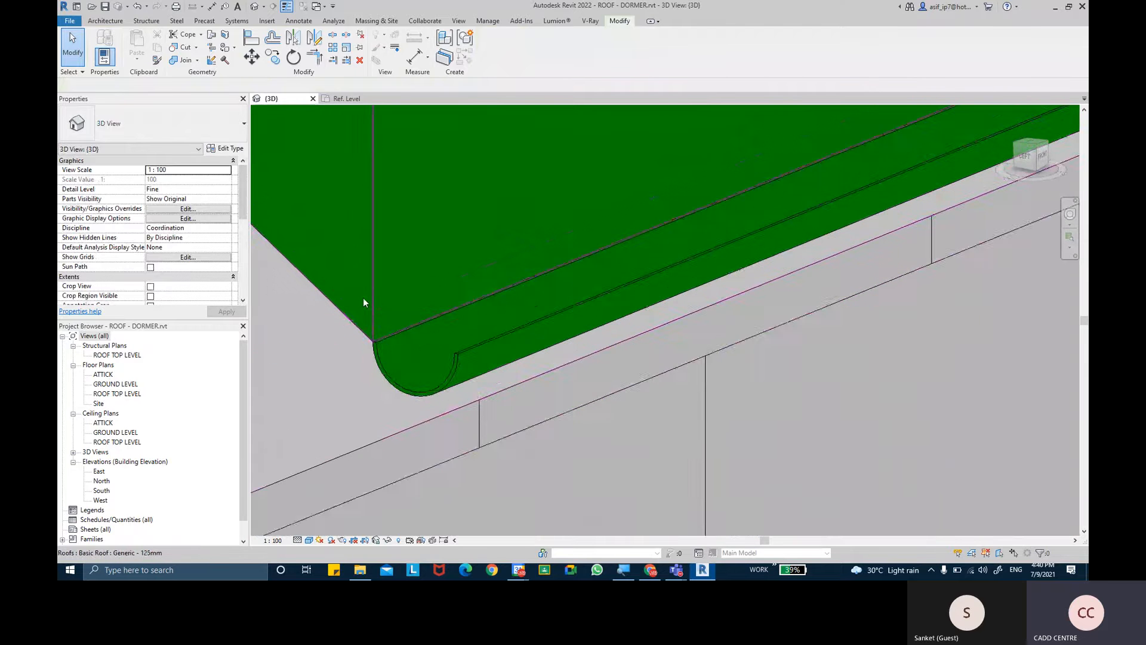
- Start a Model In-Place component in the Roofs family category
left_click(93, 22)
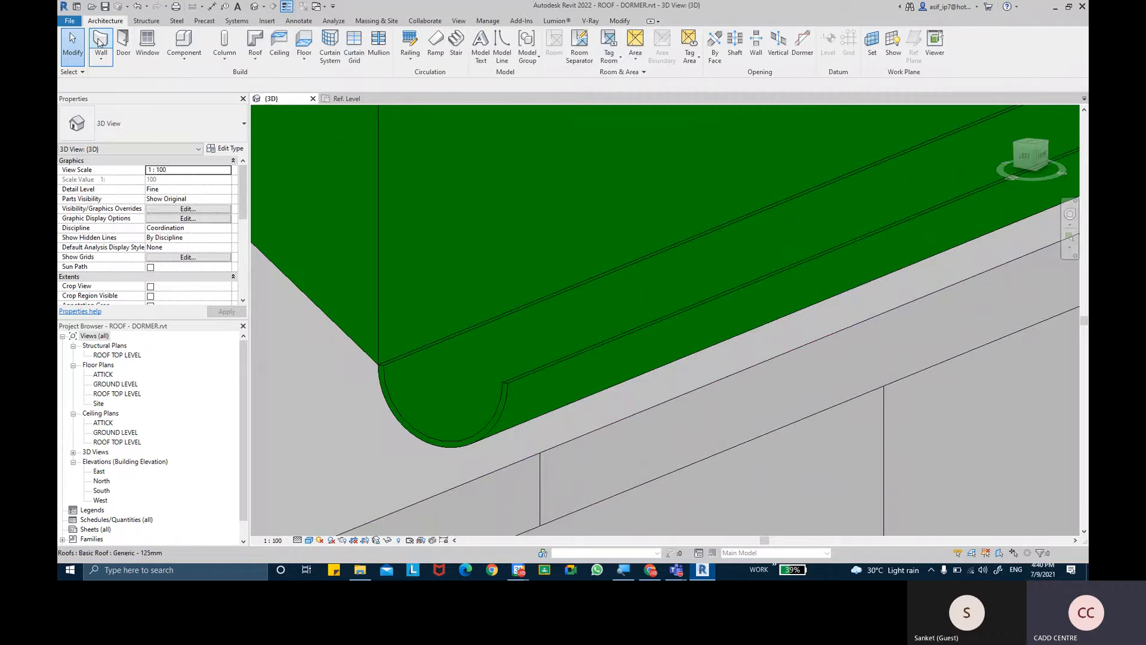
left_click(191, 66)
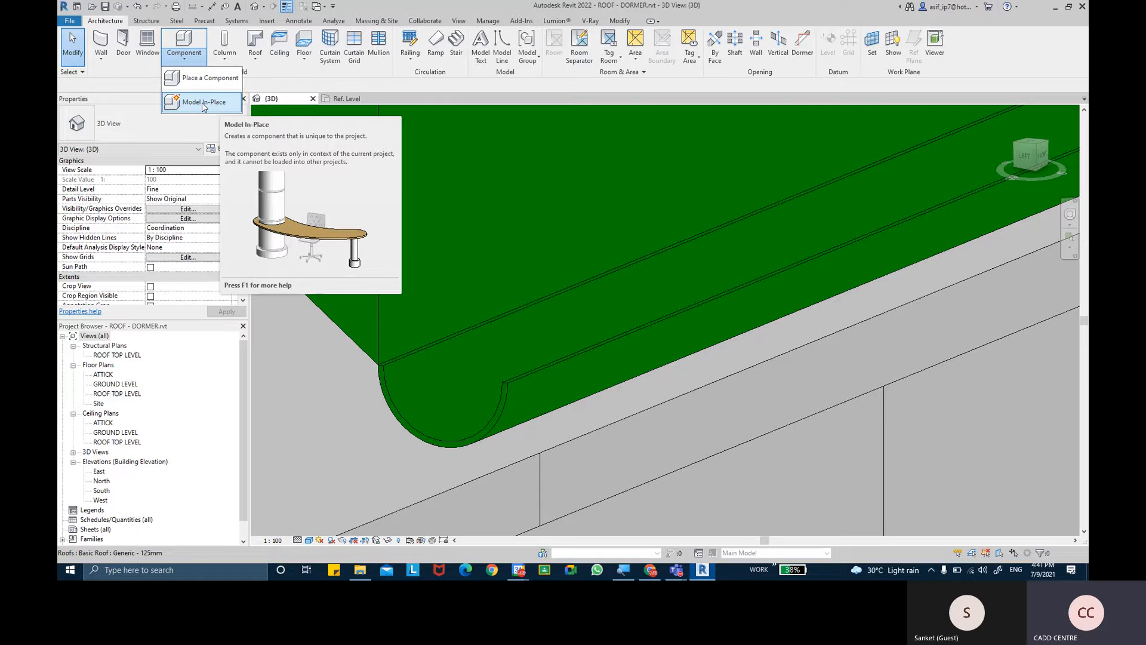
left_click(204, 104)
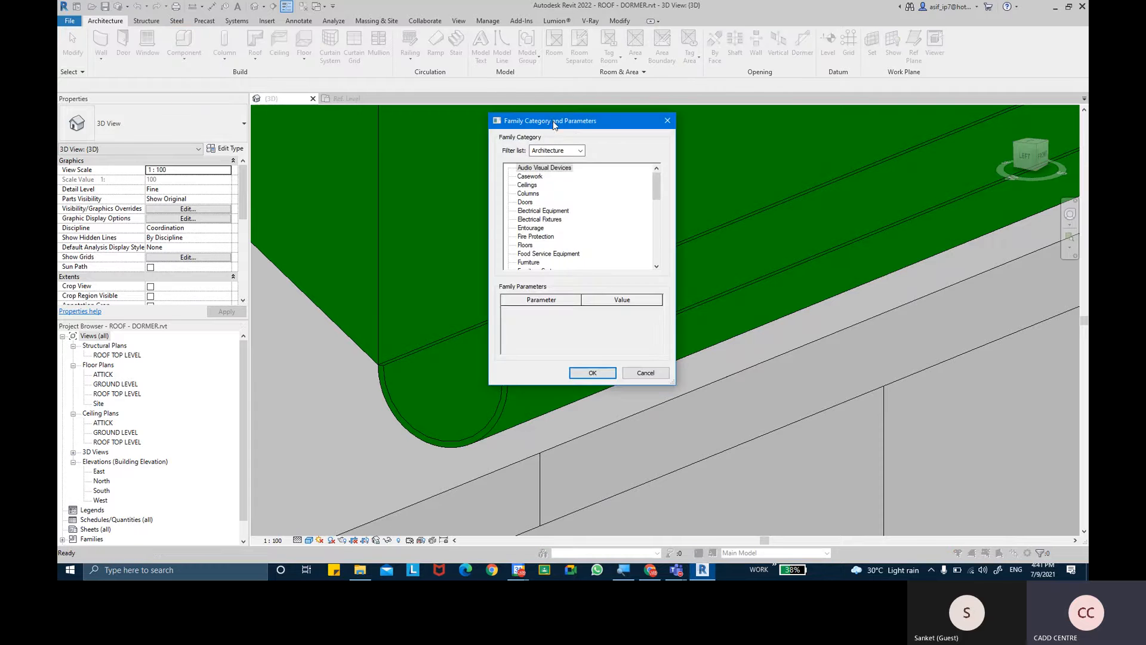
left_click_drag(551, 122, 412, 156)
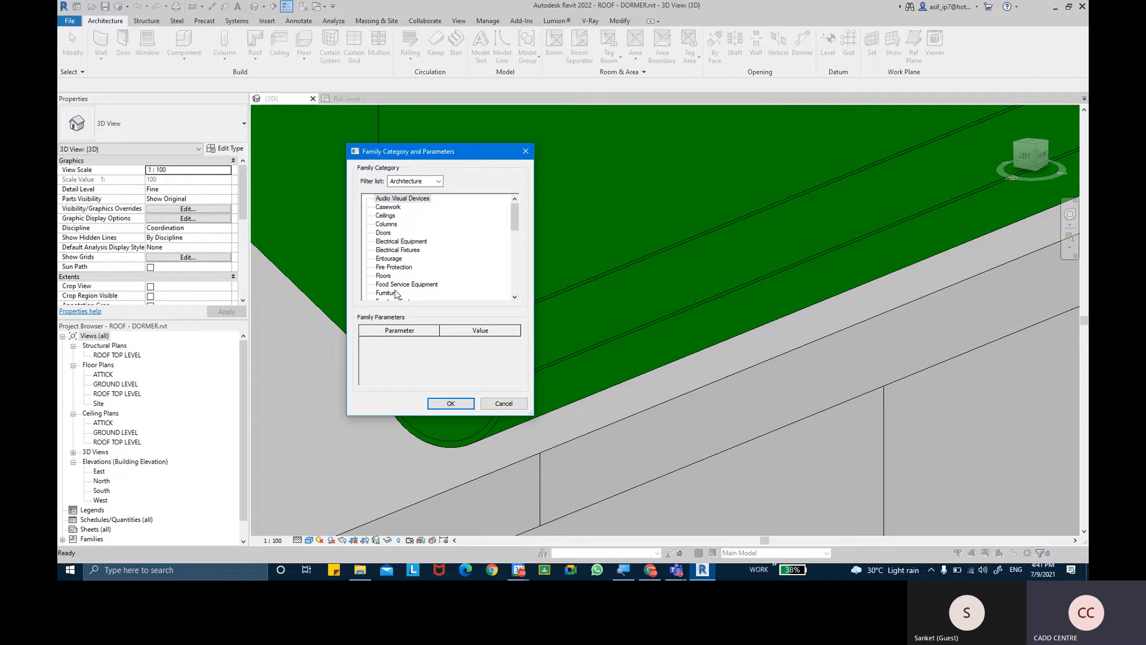
scroll(401, 276, "down", 1)
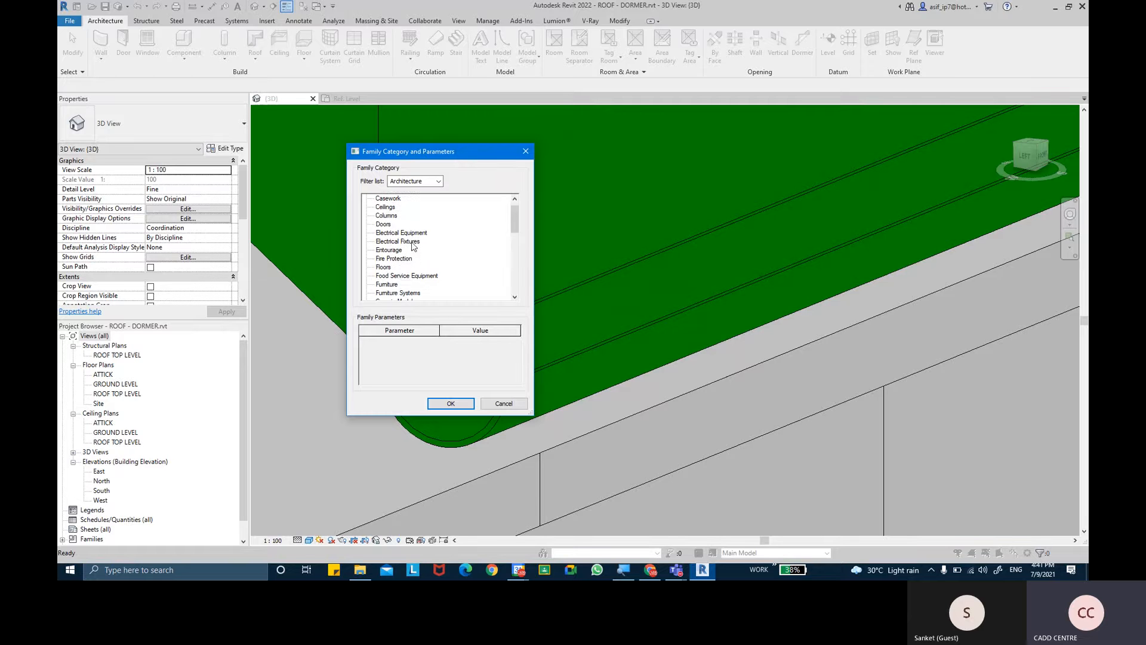
scroll(418, 253, "down", 4)
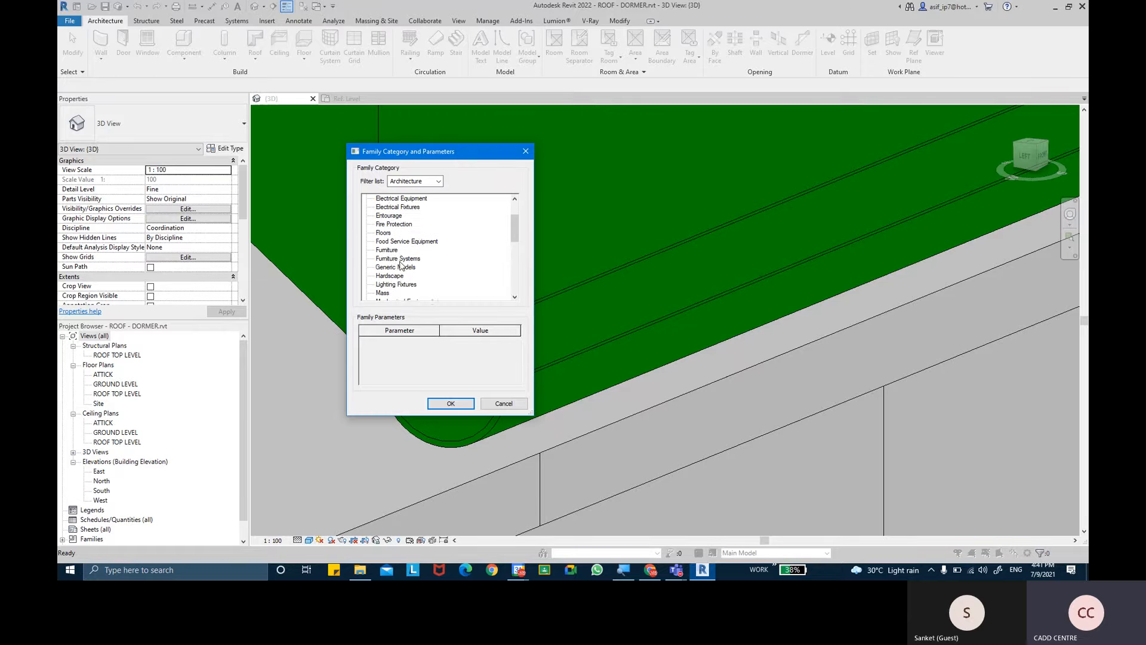
left_click(401, 261)
key("r")
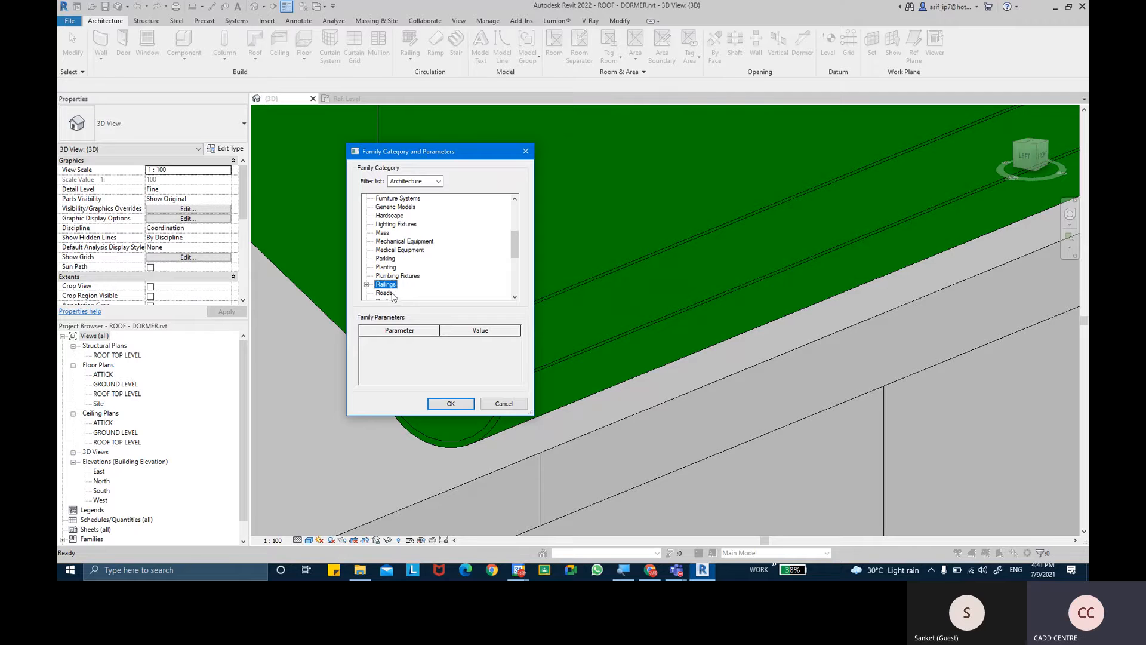
scroll(391, 291, "down", 1)
scroll(401, 286, "down", 2)
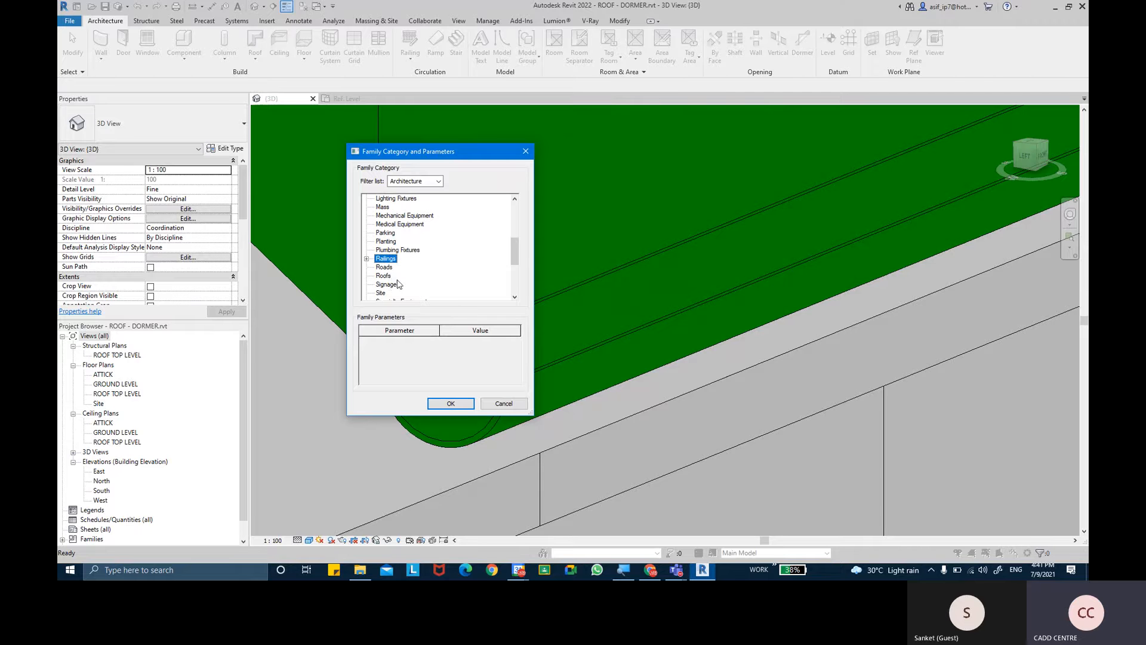
left_click(383, 276)
left_click(452, 404)
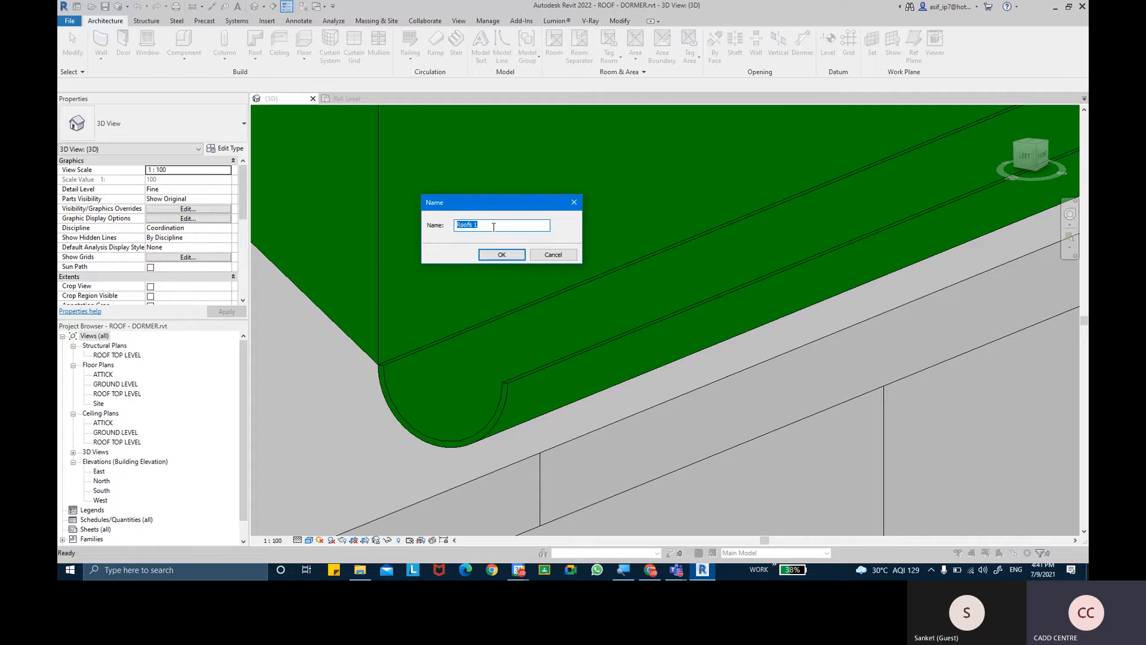
- Name the in-place component END GUTTER CAP - HALF ROUNDED
key("BackSpace")
type("END ")
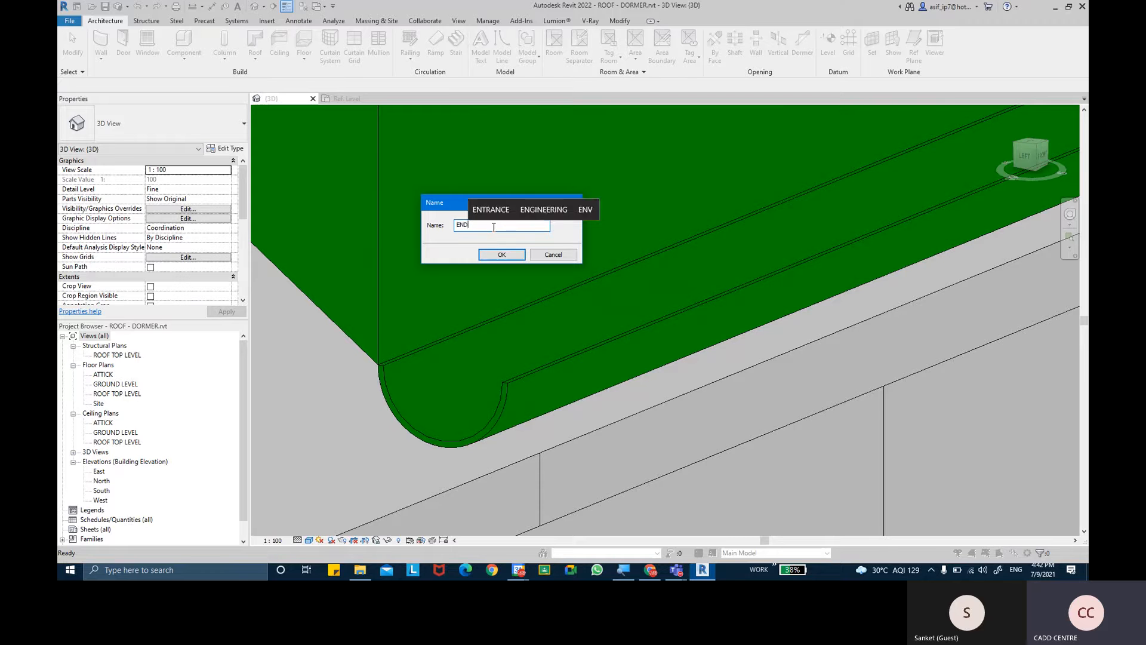
type("GUTT")
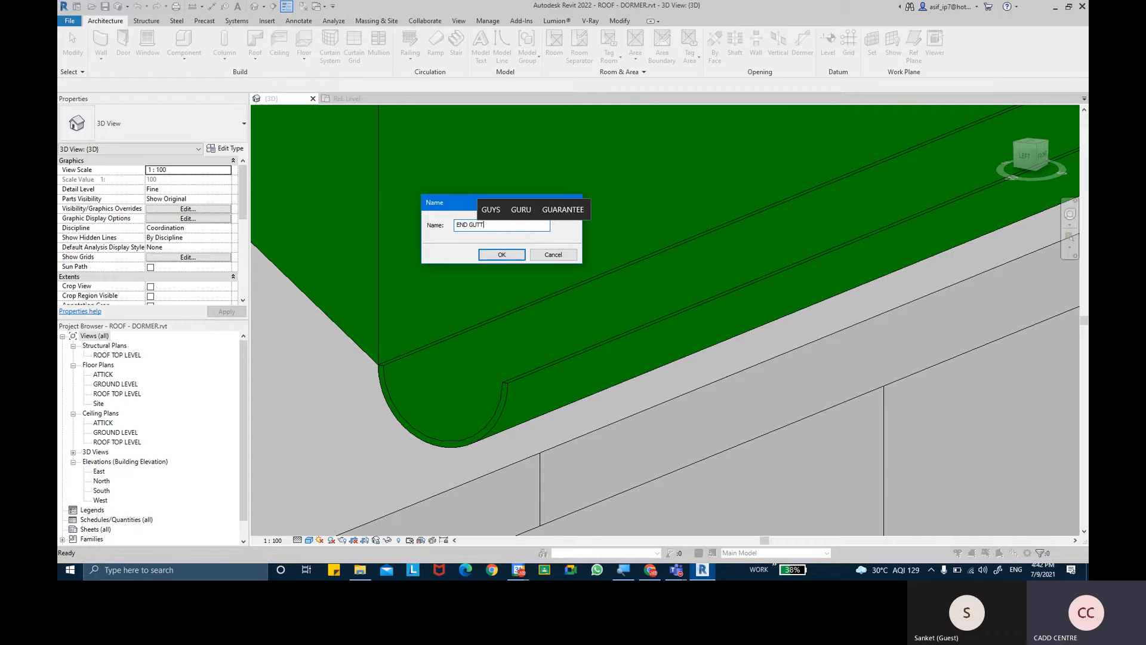
type("ER CAP ")
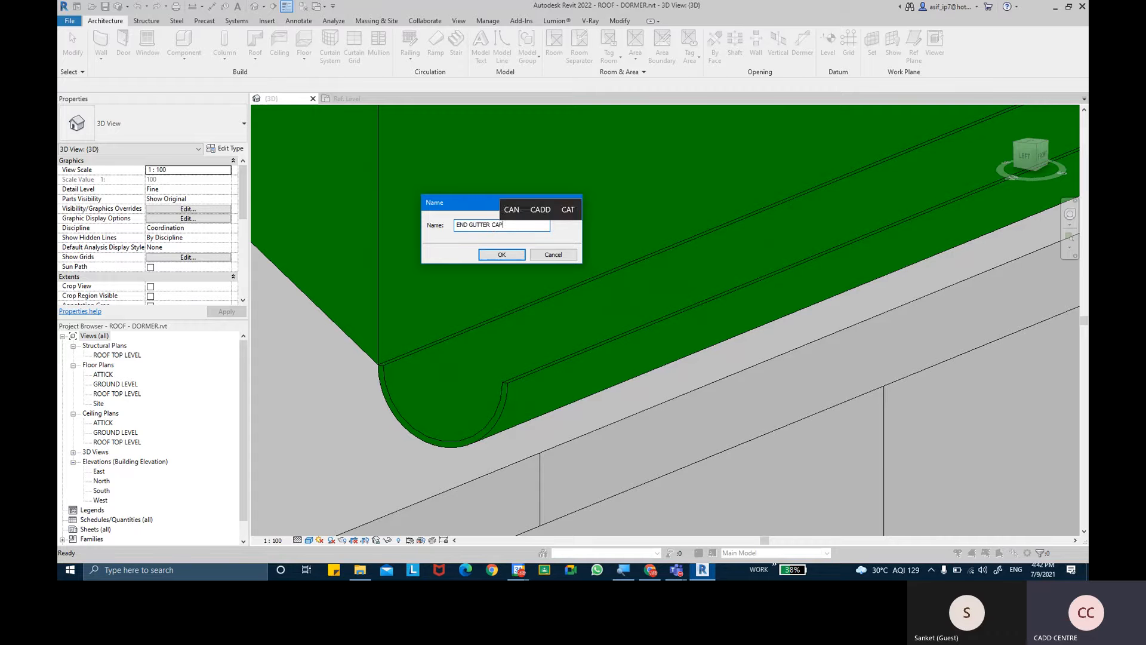
type("-")
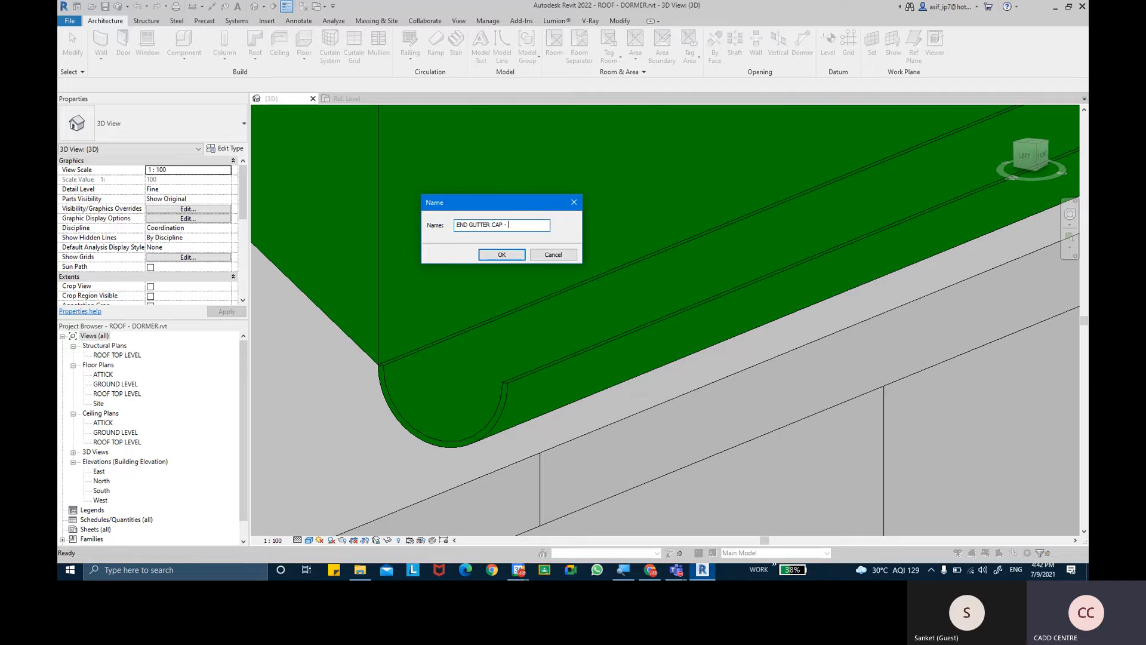
type(" HAL")
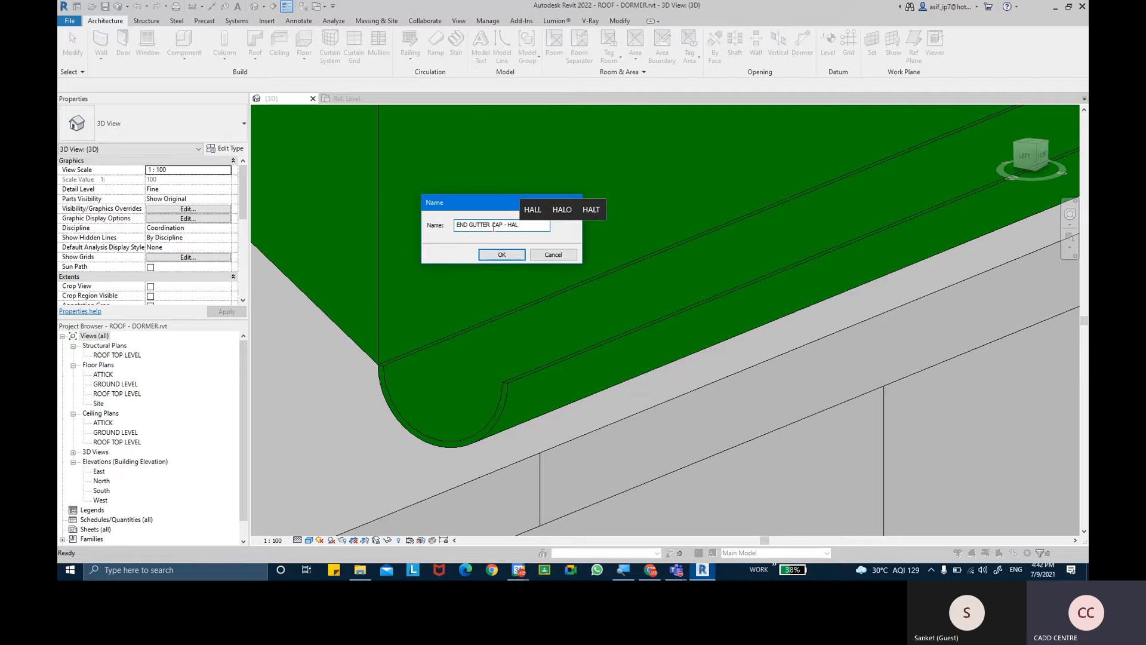
type("F ")
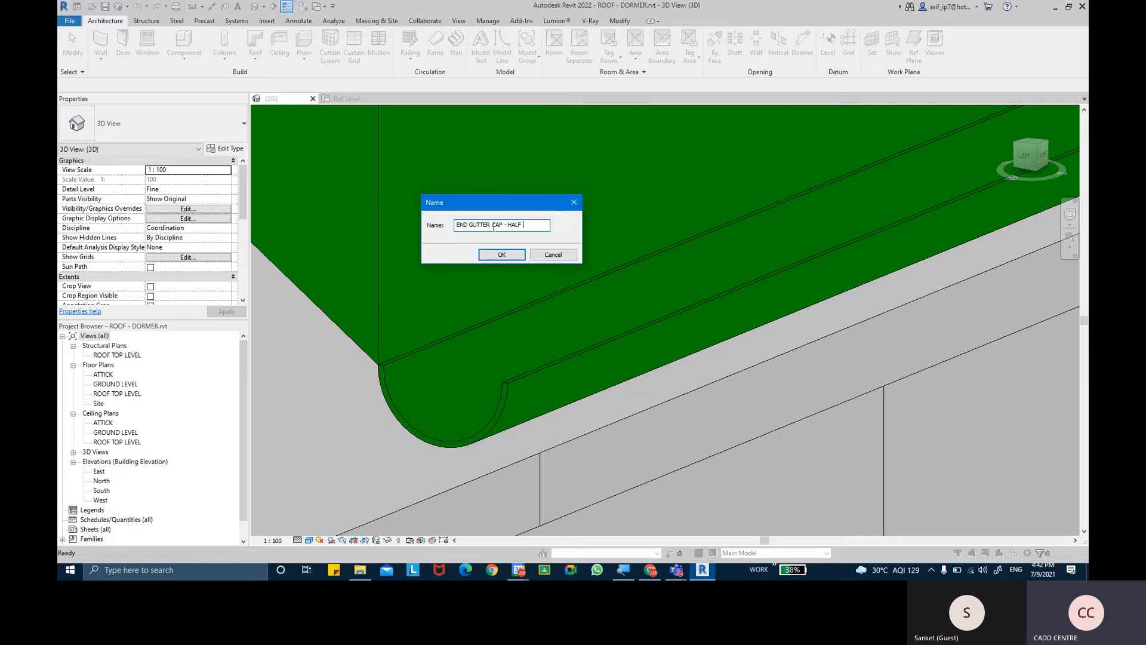
type("ROUNDED")
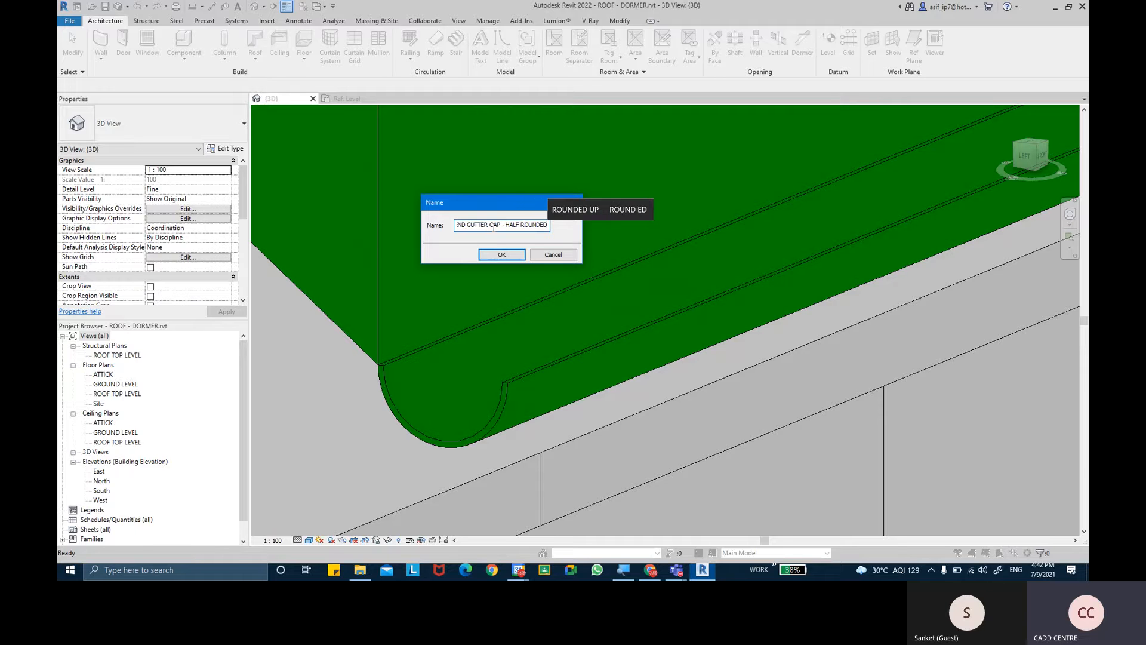
key("Return")
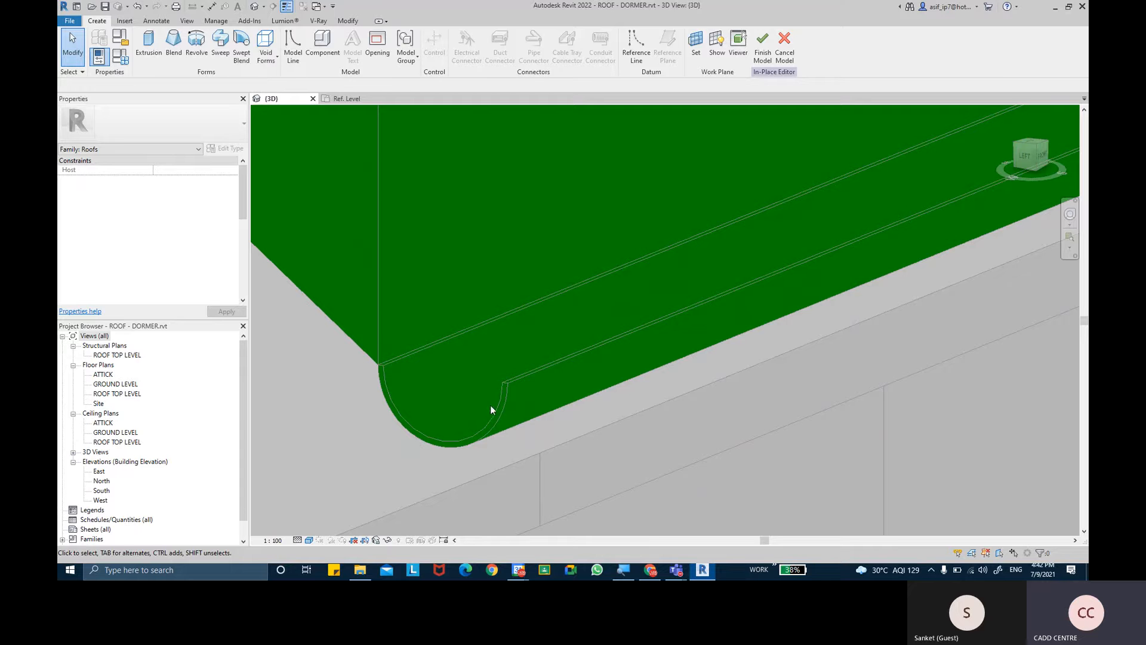
- Set the work plane by picking the open end face of the half-round gutter
left_click(694, 53)
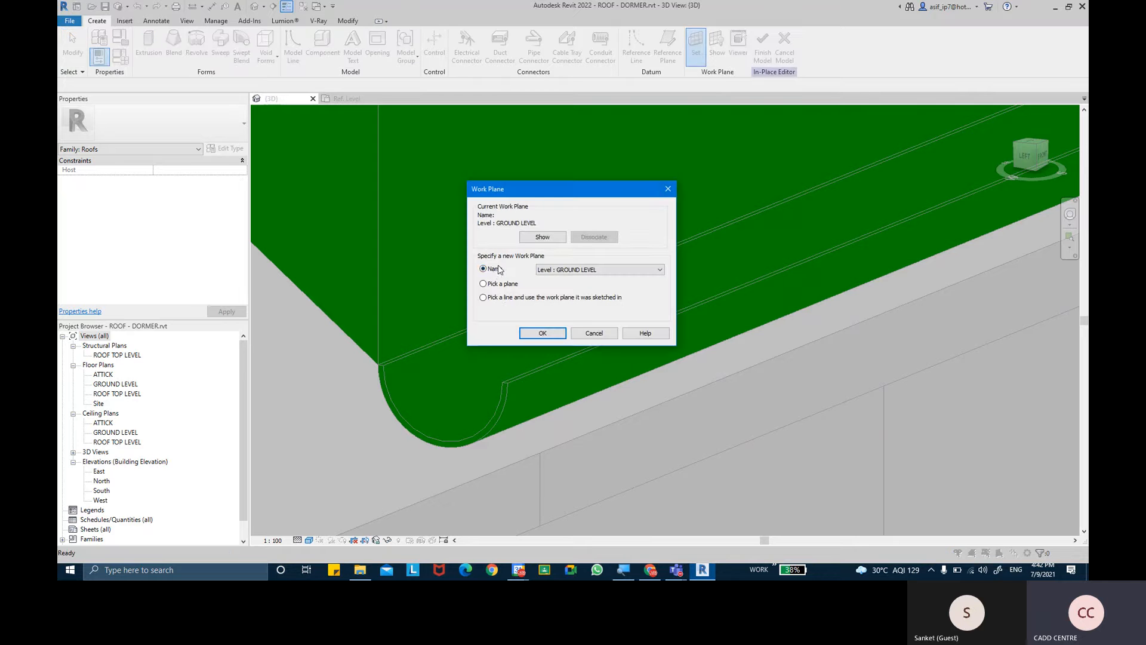
mouse_move(514, 196)
left_mouse_down()
mouse_move(500, 194)
mouse_move(525, 202)
left_mouse_up()
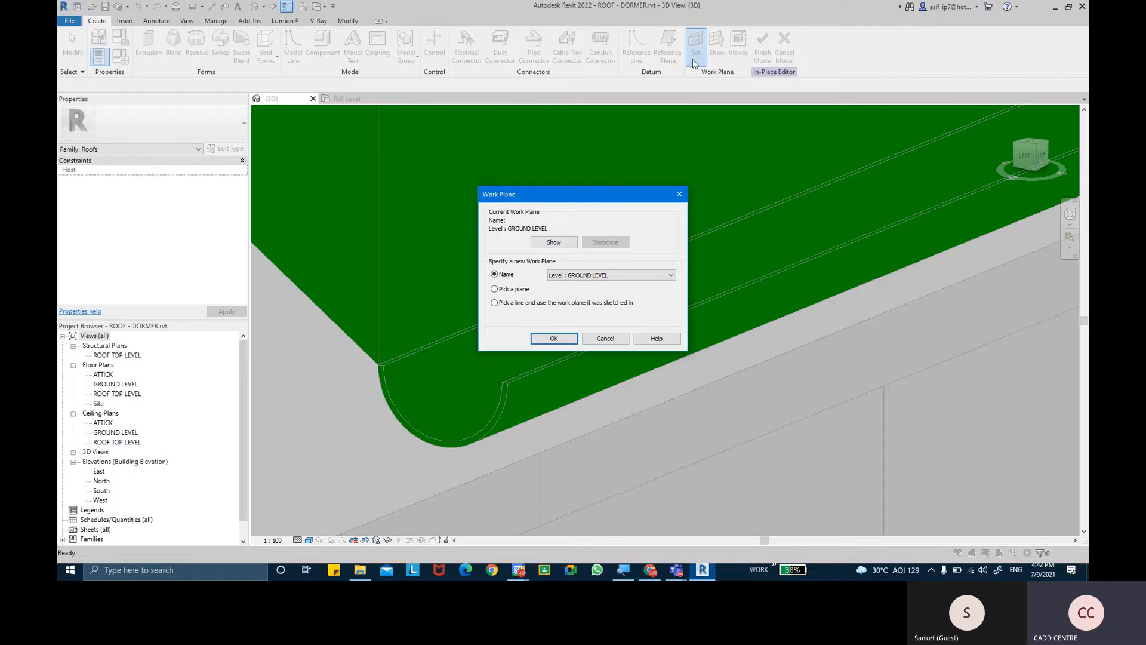
key("ctrl")
left_click(517, 293)
left_click(554, 339)
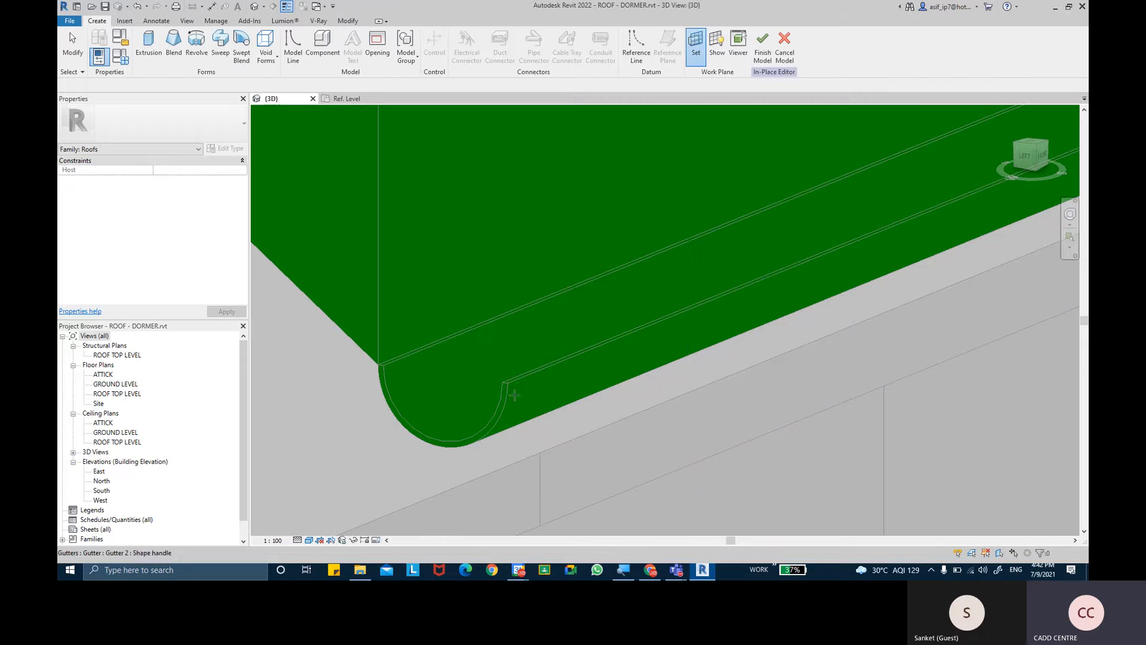
scroll(504, 392, "up", 1)
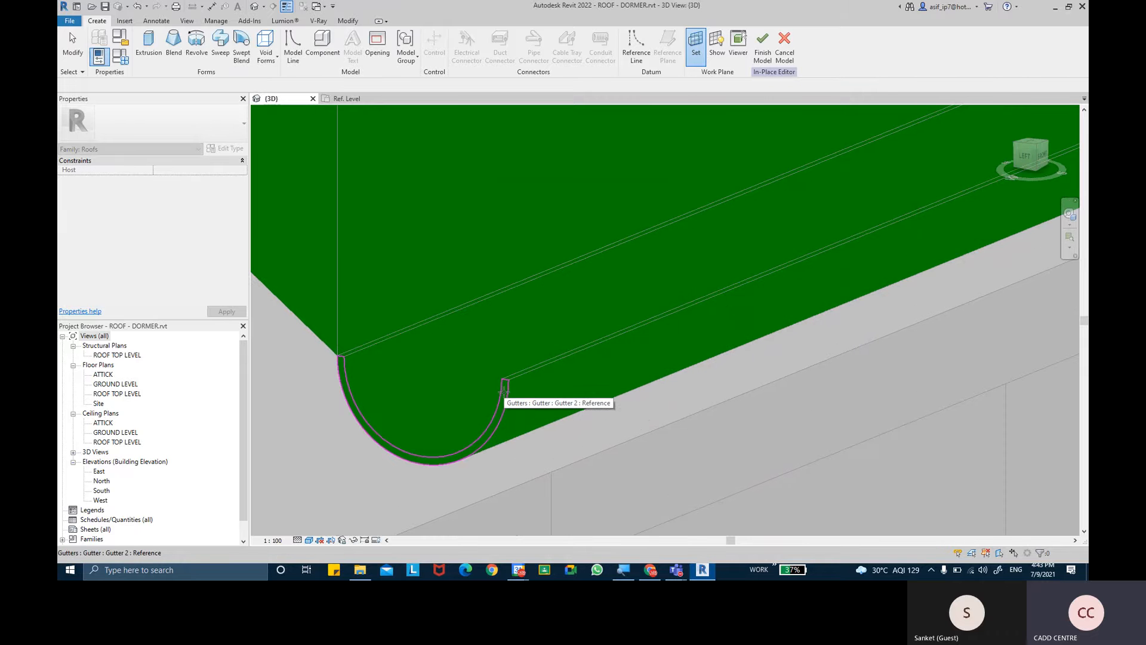
left_click(504, 391)
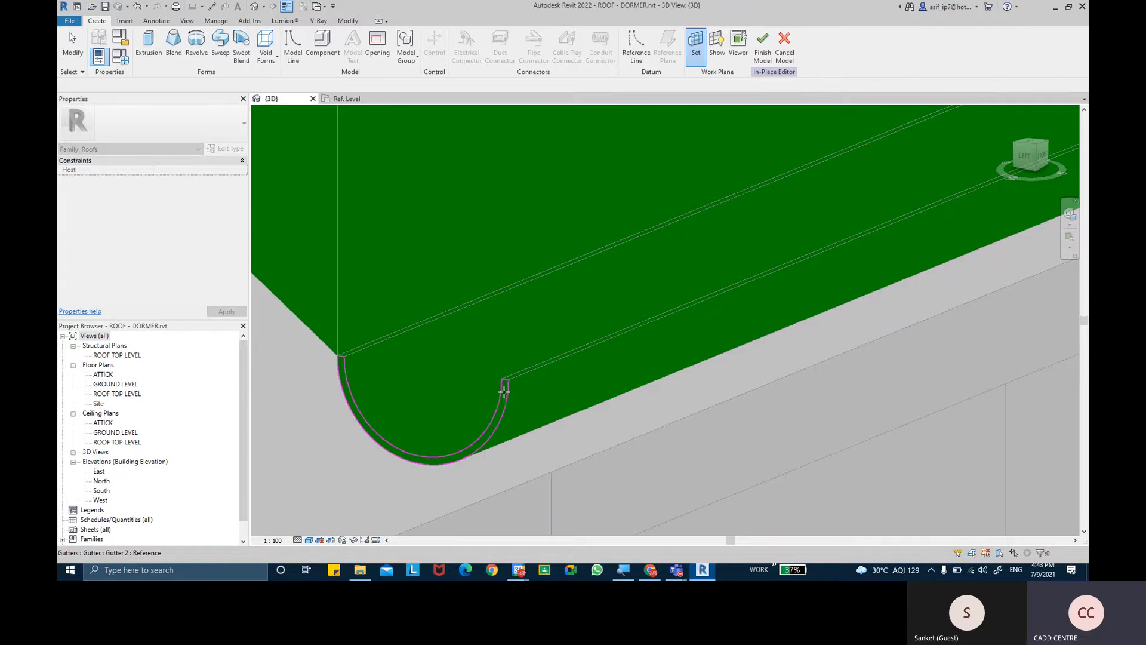
scroll(535, 314, "down", 2)
middle_click_drag(536, 314, 543, 335)
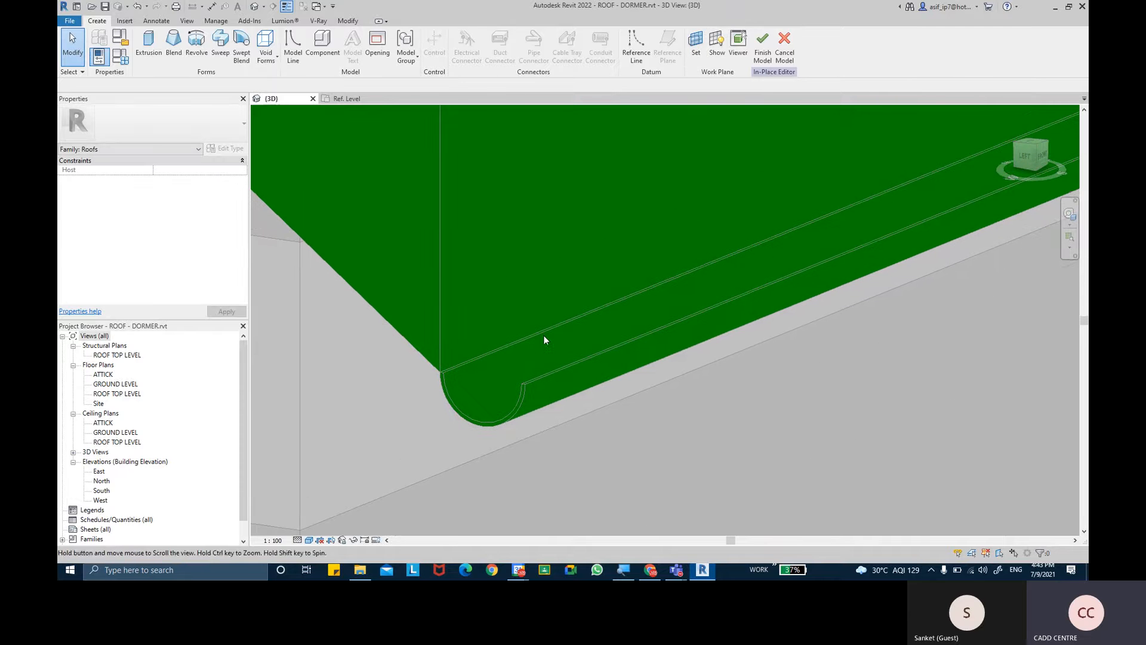
- Display the active work plane at the gutter end and check its position at the roof corner
left_click(717, 45)
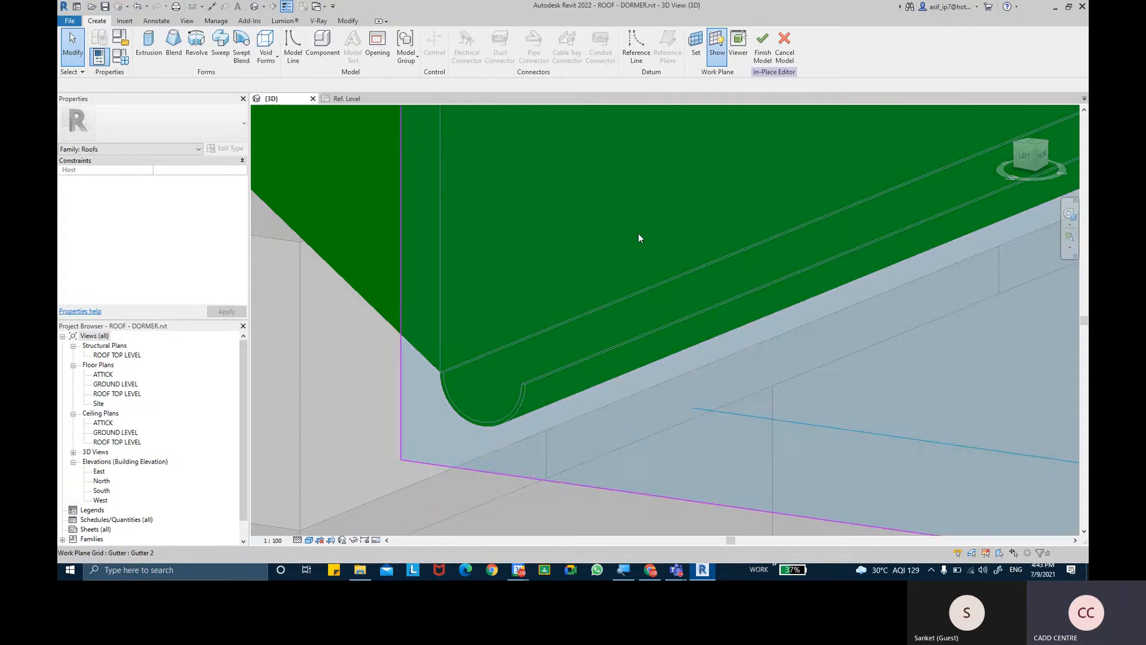
scroll(601, 312, "up", 5)
scroll(518, 297, "down", 5)
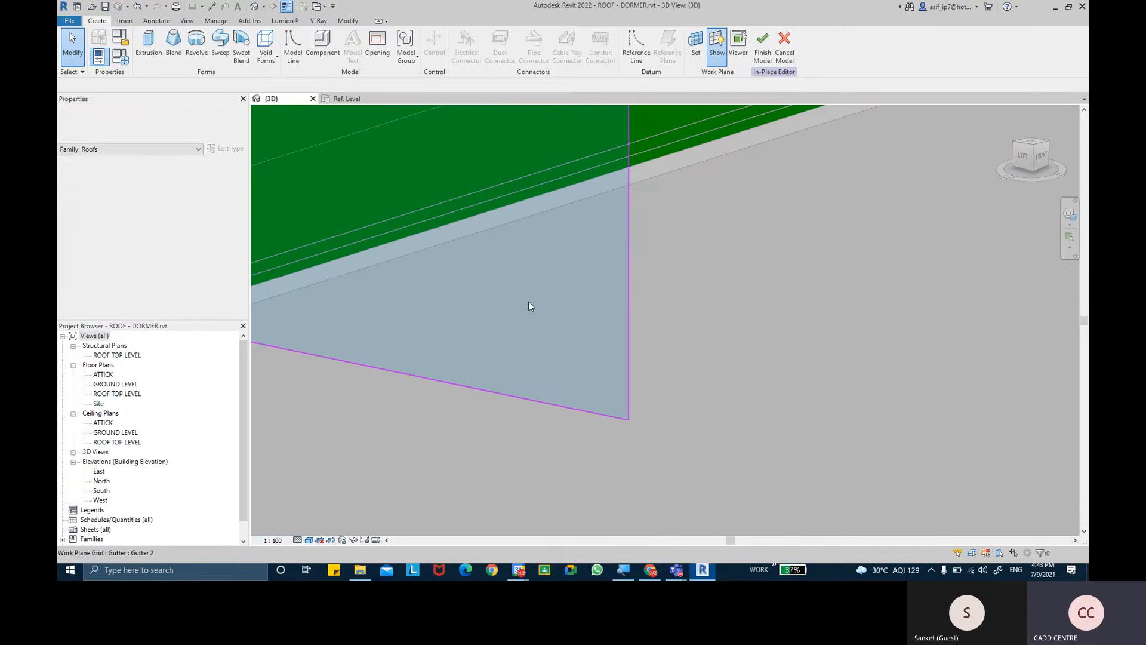
middle_click_drag(628, 281, 626, 289)
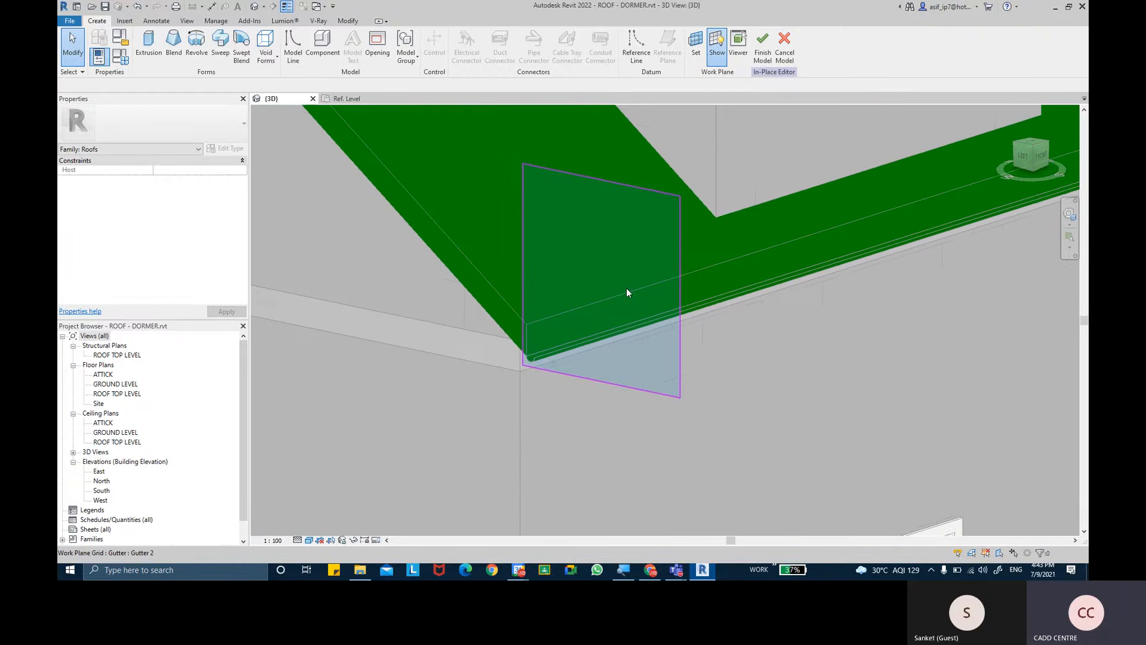
- Stretch the work plane grid upward and sideways along the eave so it covers more of the roof corner
left_click(613, 185)
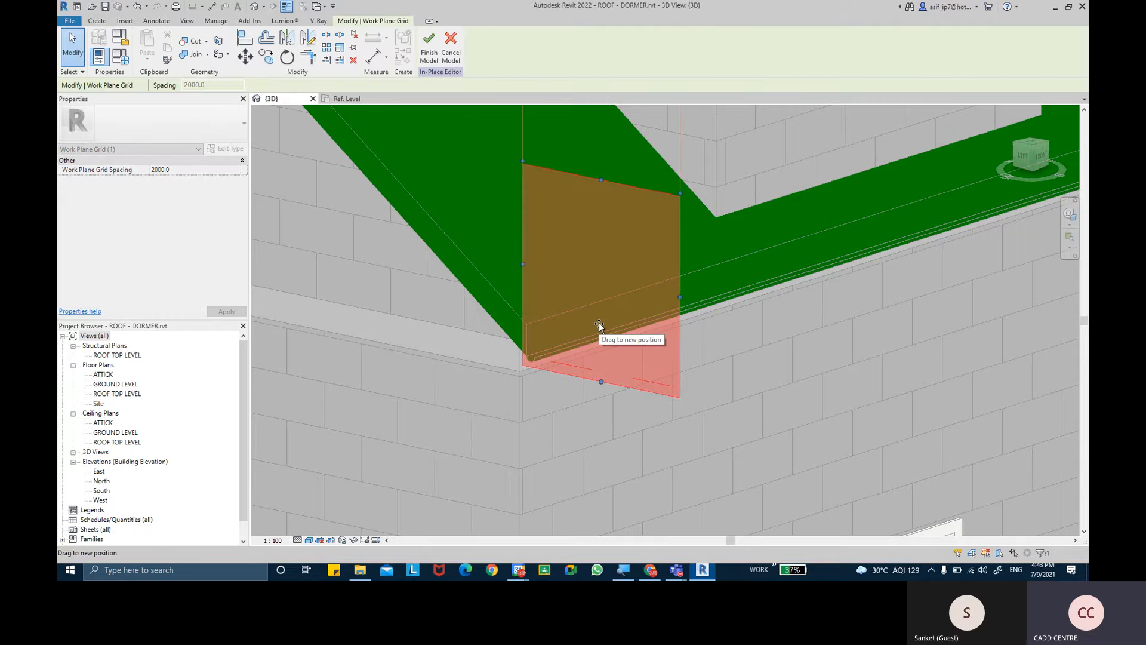
scroll(600, 257, "down", 2)
middle_click_drag(600, 251, 586, 354)
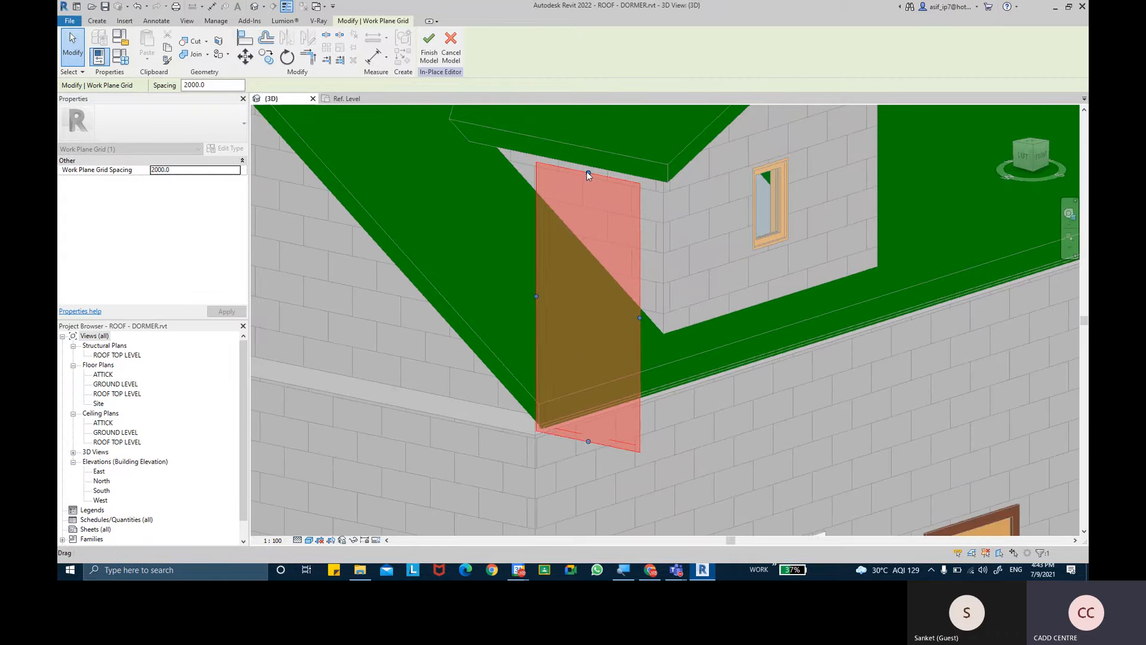
left_click(585, 358)
left_click_drag(640, 317, 566, 304)
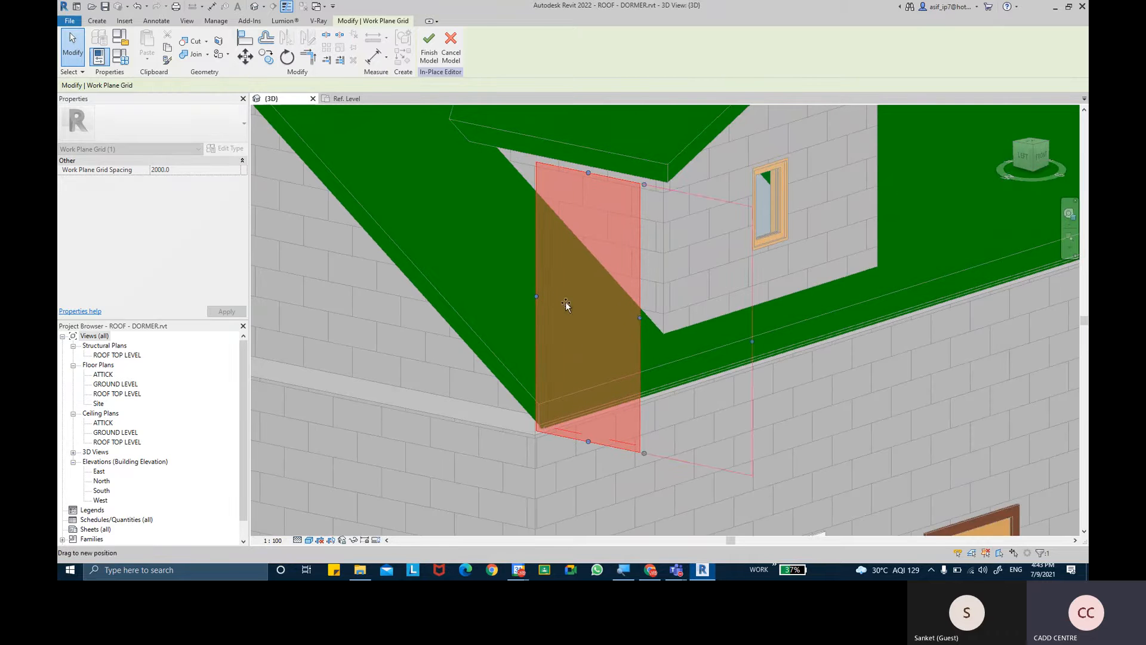
scroll(552, 418, "up", 3)
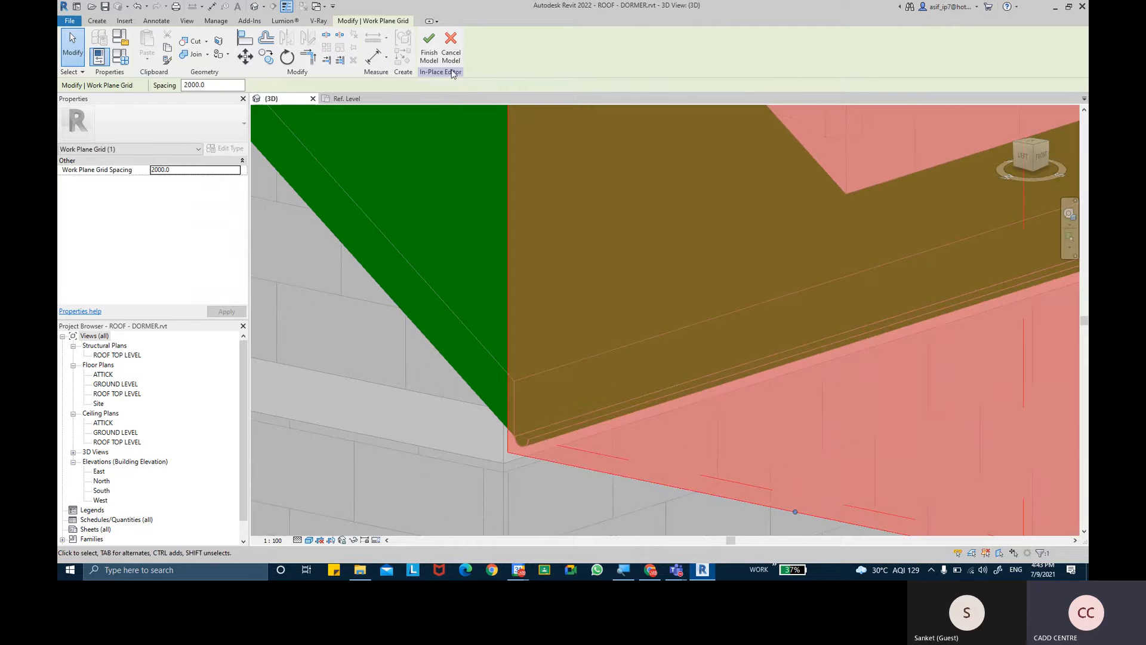
left_click(544, 489)
scroll(543, 489, "up", 2)
scroll(507, 410, "up", 4)
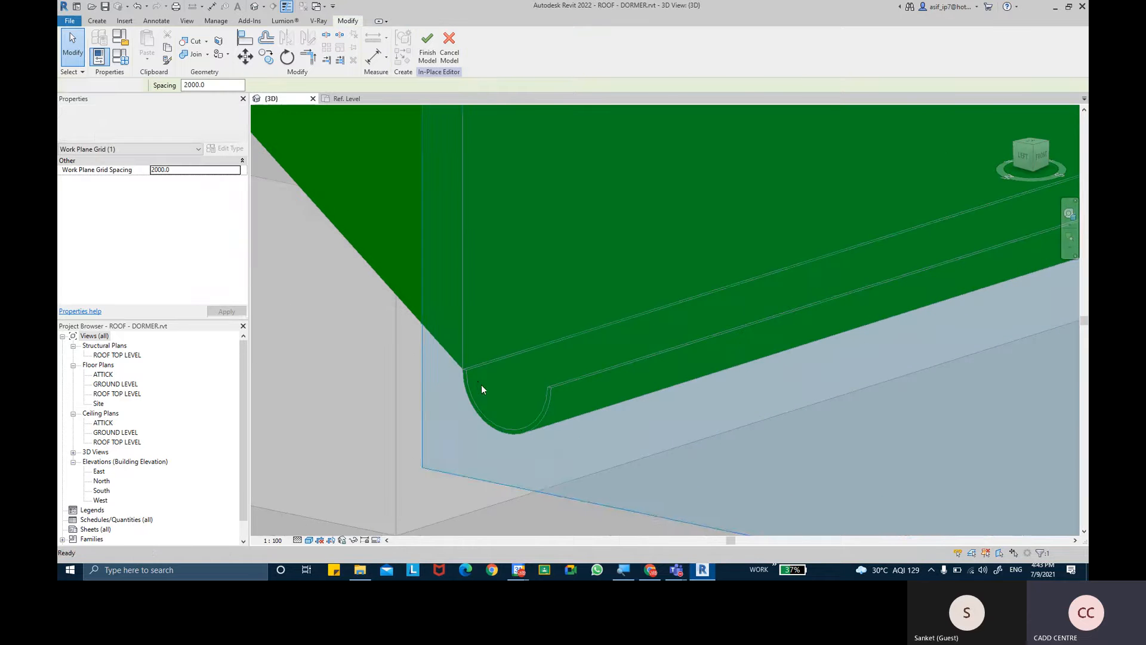
- Start an extrusion and pick the inner arc of the gutter's open end as a sketch line
left_click(97, 21)
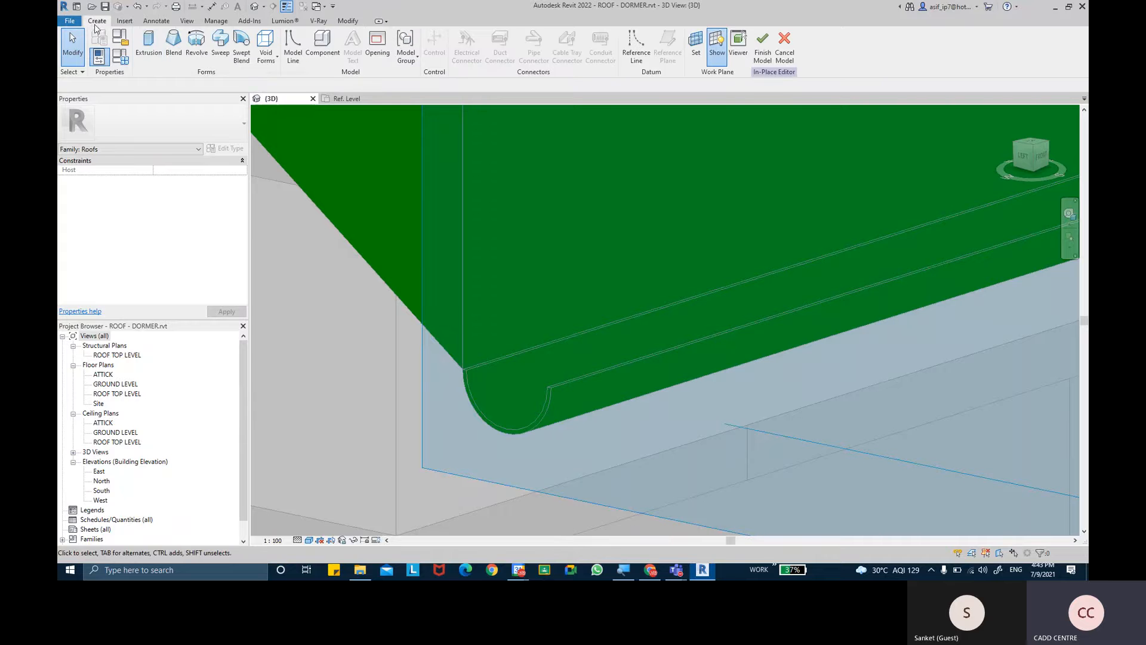
left_click(148, 61)
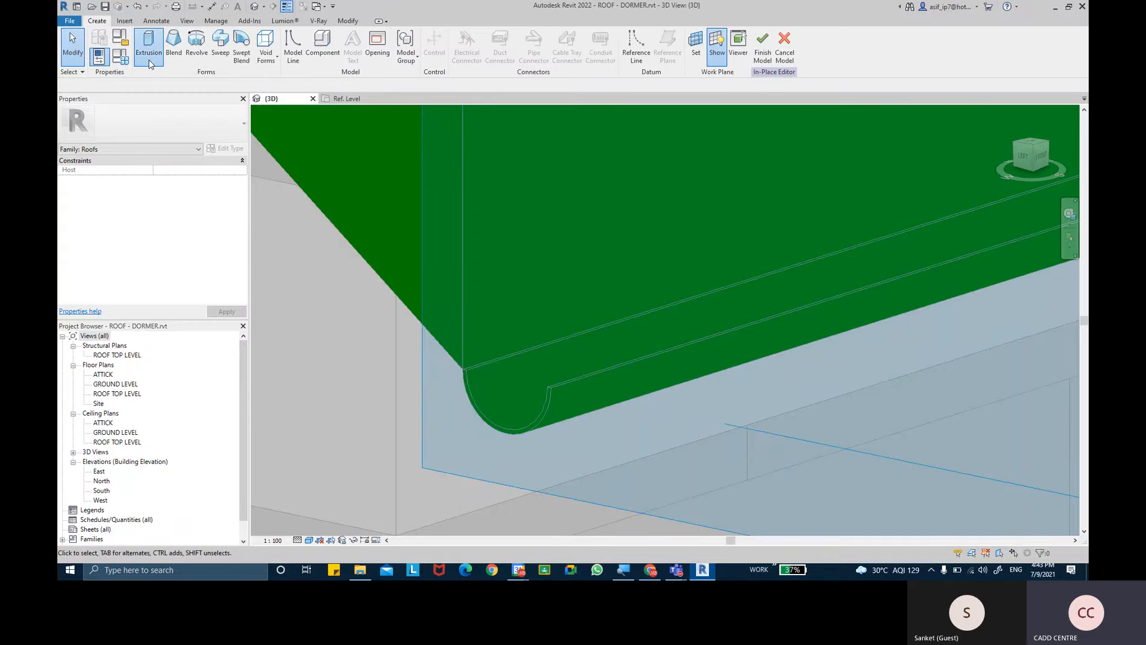
scroll(520, 360, "up", 1)
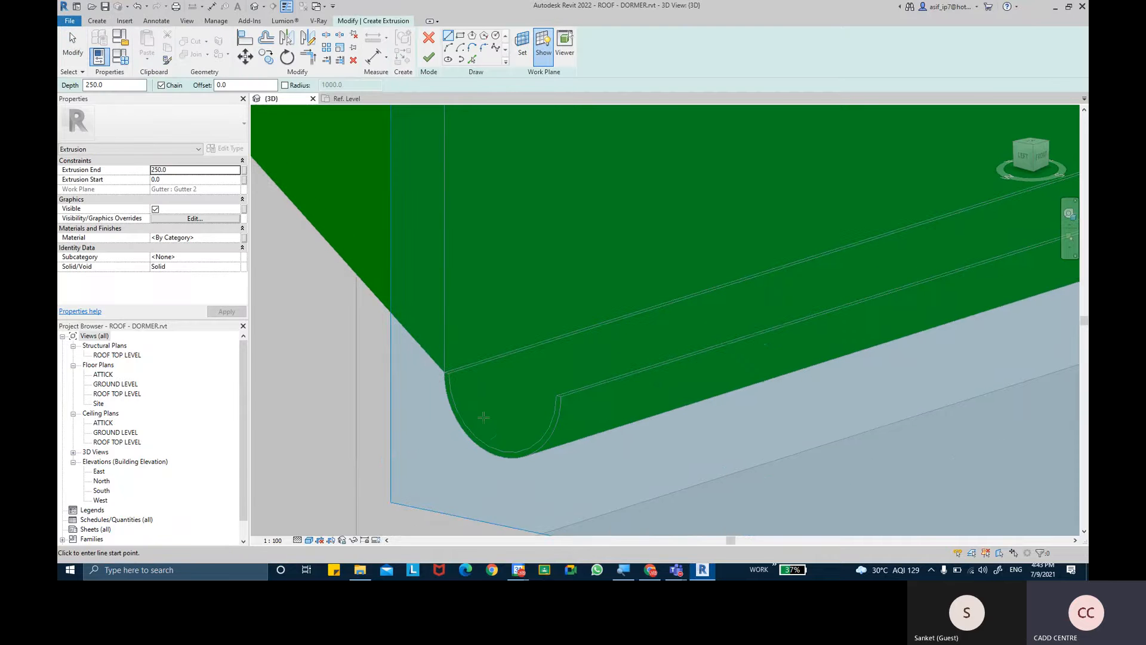
left_click(471, 60)
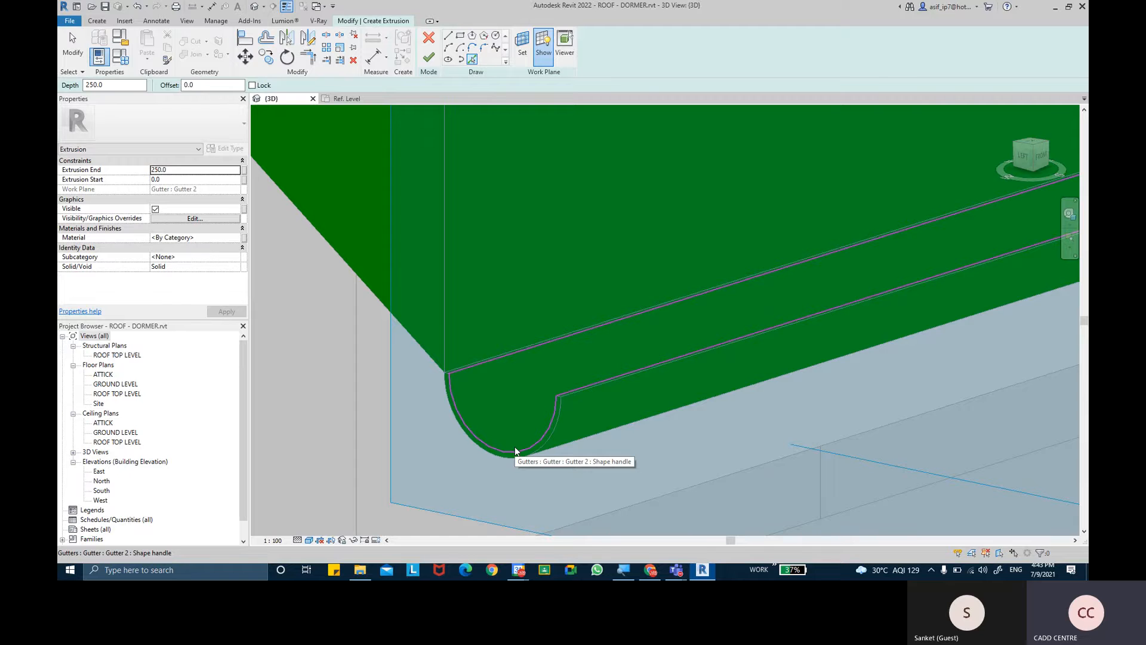
key("Tab")
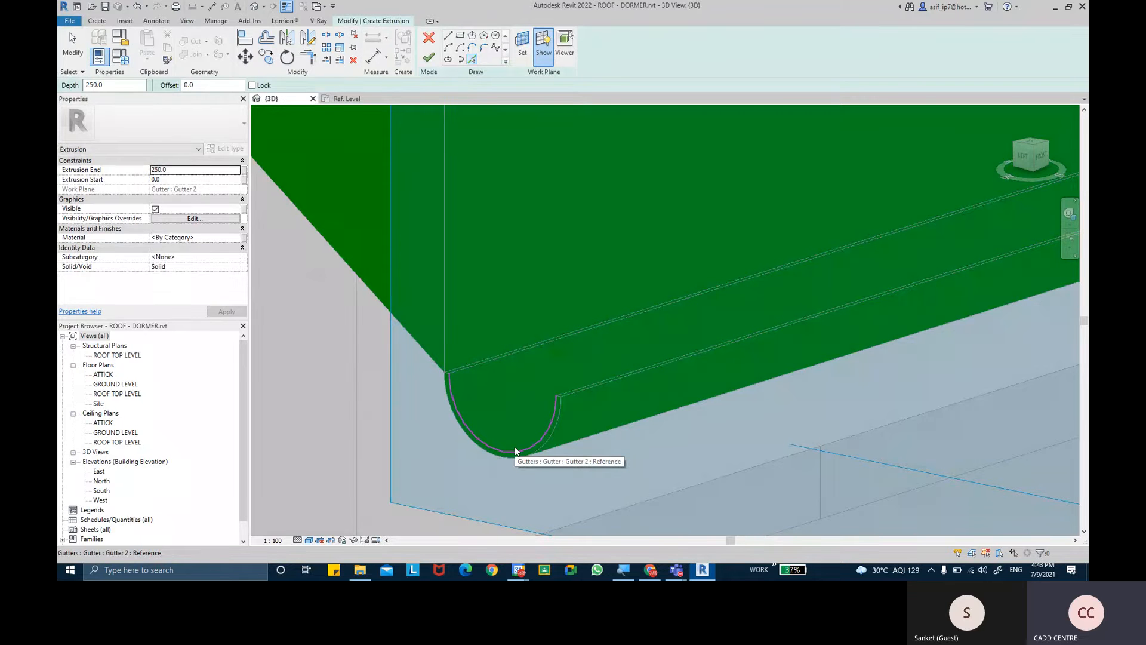
left_click(514, 447)
- Close the end cap sketch with a straight line across the open top between the inner arc's endpoints
left_click(448, 37)
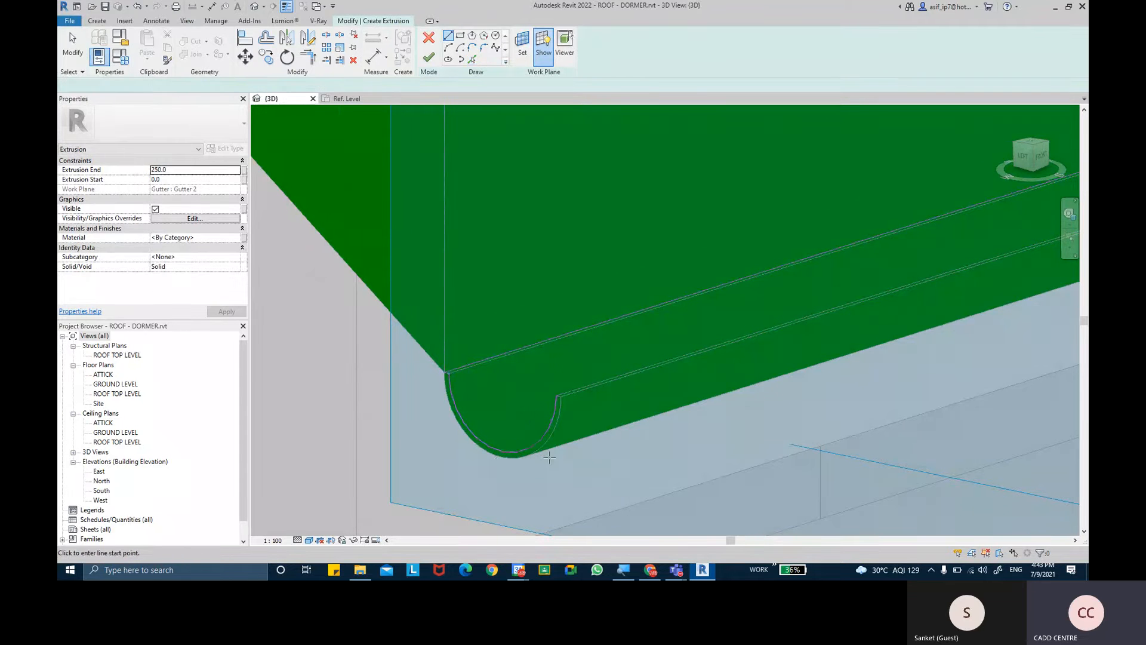
scroll(556, 453, "up", 2)
left_click(556, 375)
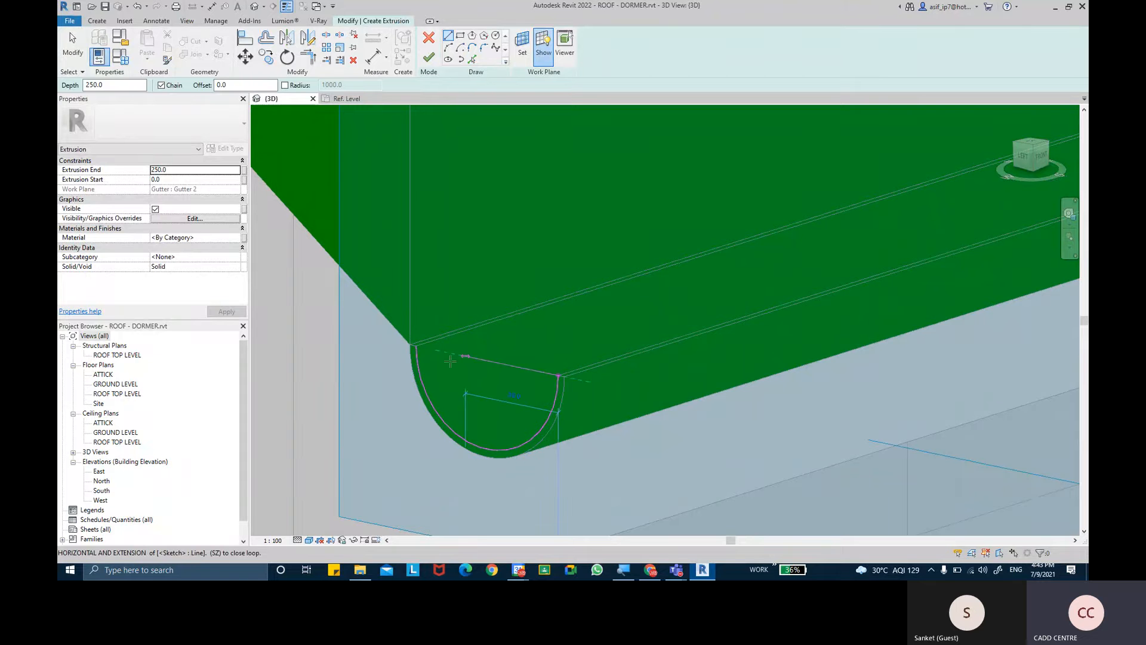
left_click(416, 346)
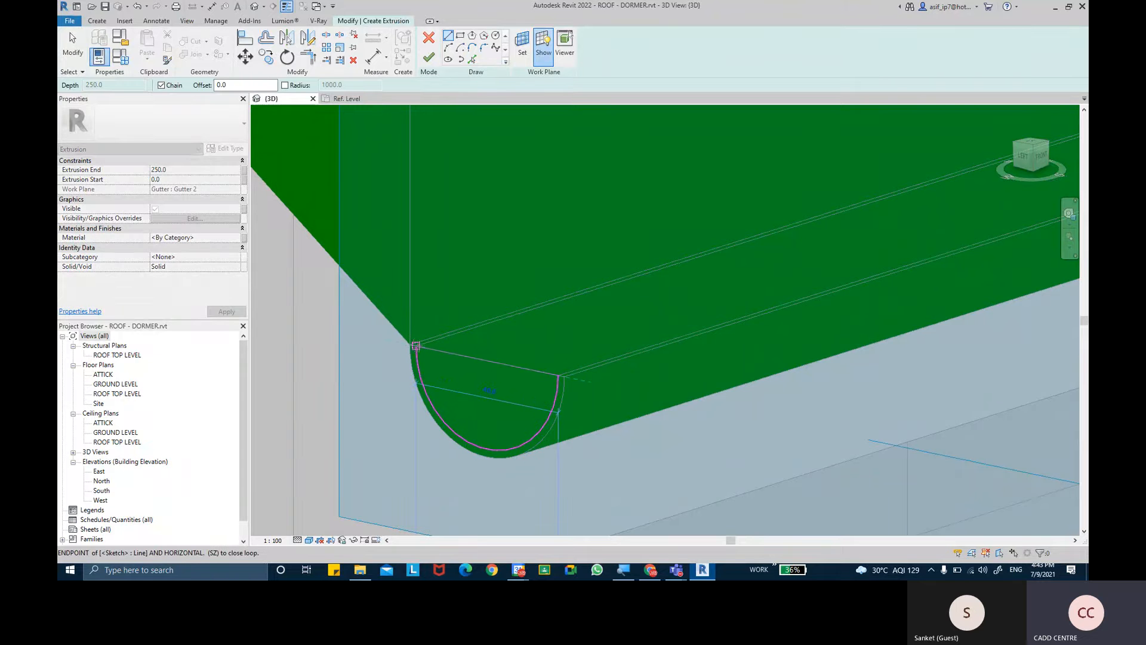
scroll(508, 374, "up", 2)
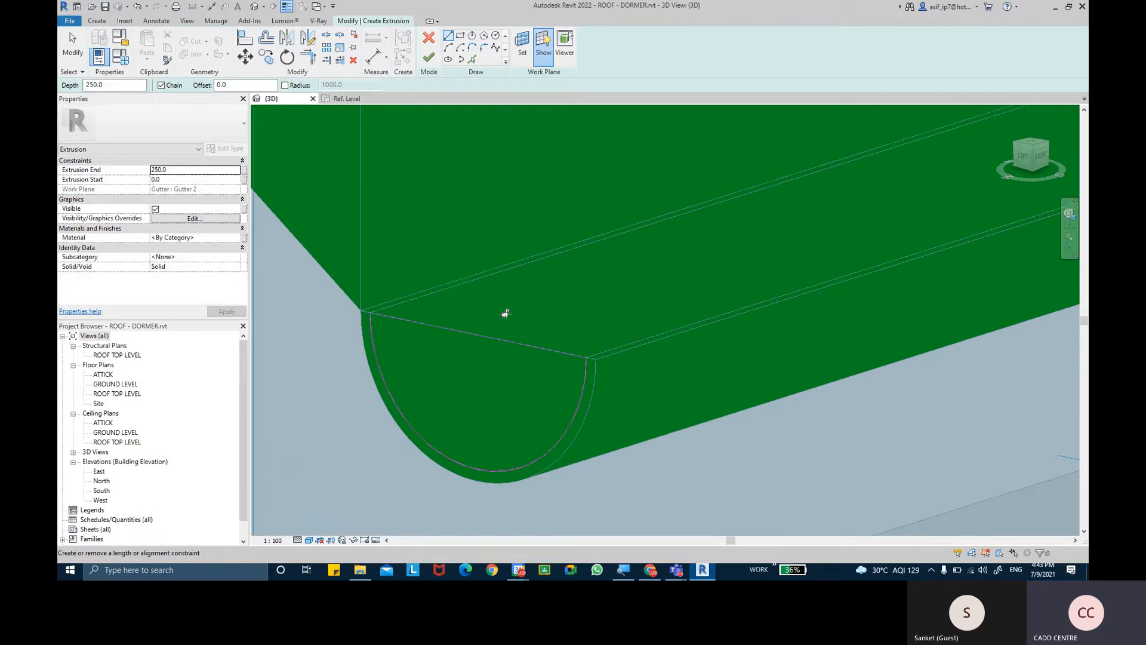
key("Escape")
key("Escape")
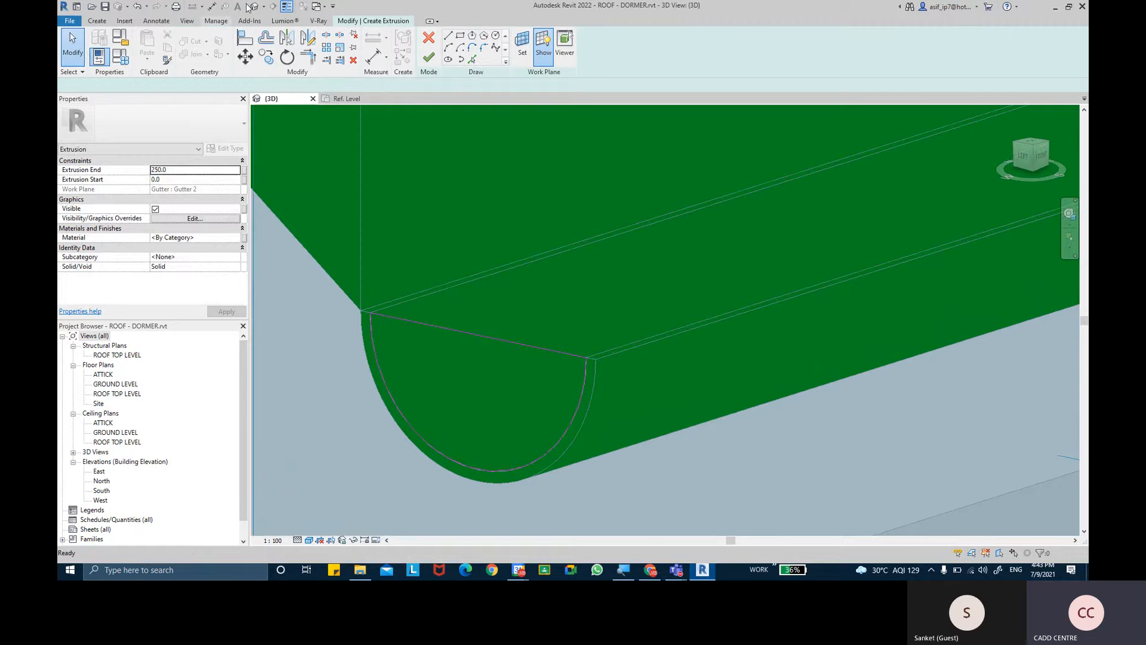
- Switch thin-line display off and back on while inspecting the end cap sketch
left_click(291, 7)
scroll(479, 413, "up", 2)
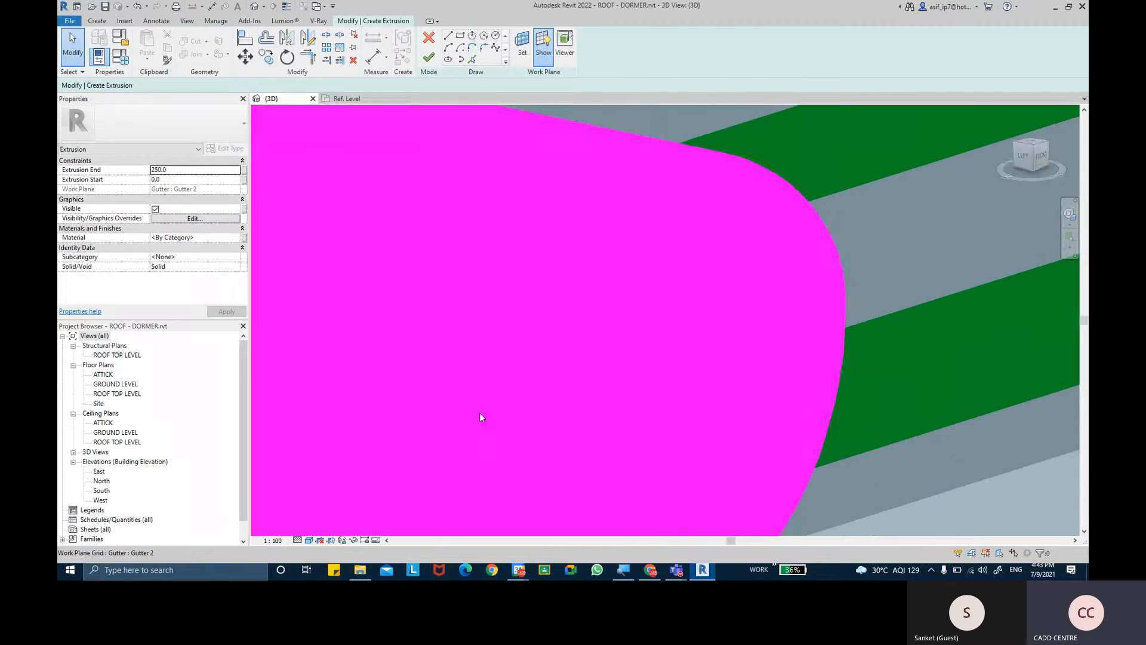
scroll(479, 413, "down", 3)
left_click(287, 7)
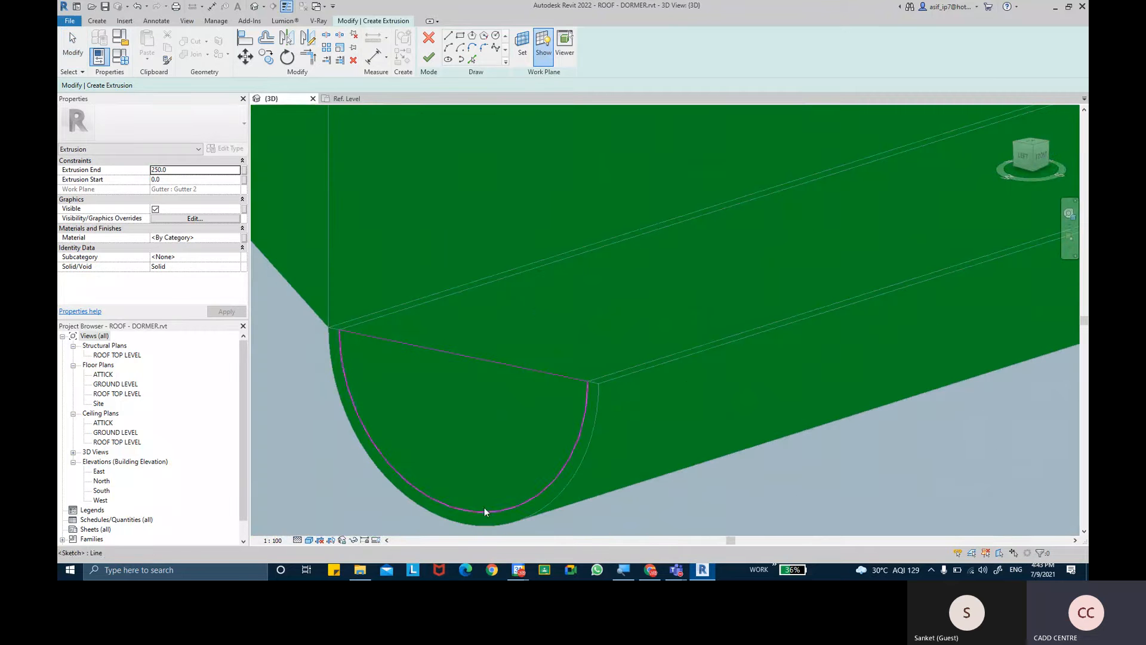
- Set the end cap's extrusion end to 2 and finish the extrusion sketch
left_click(178, 170)
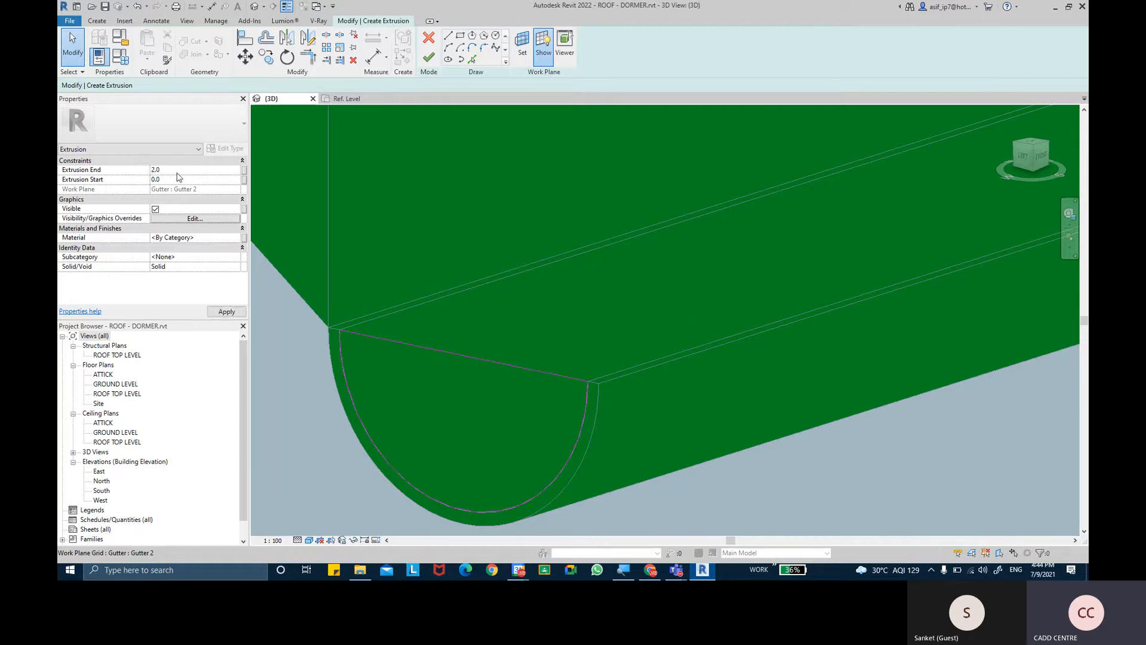
left_click(227, 311)
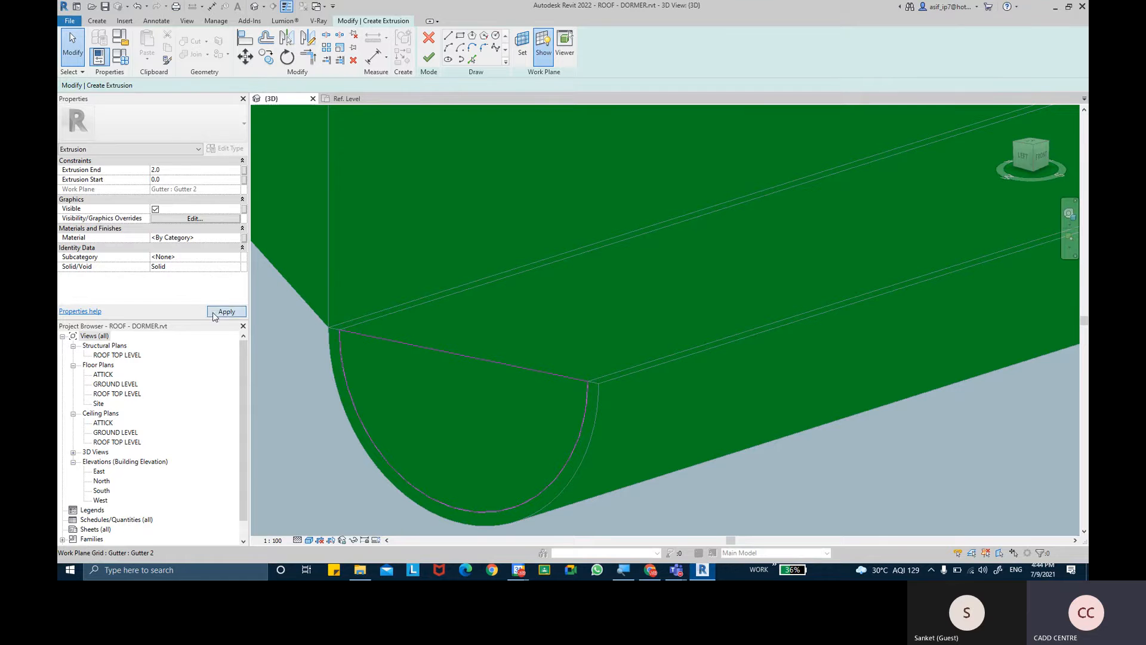
left_click(429, 58)
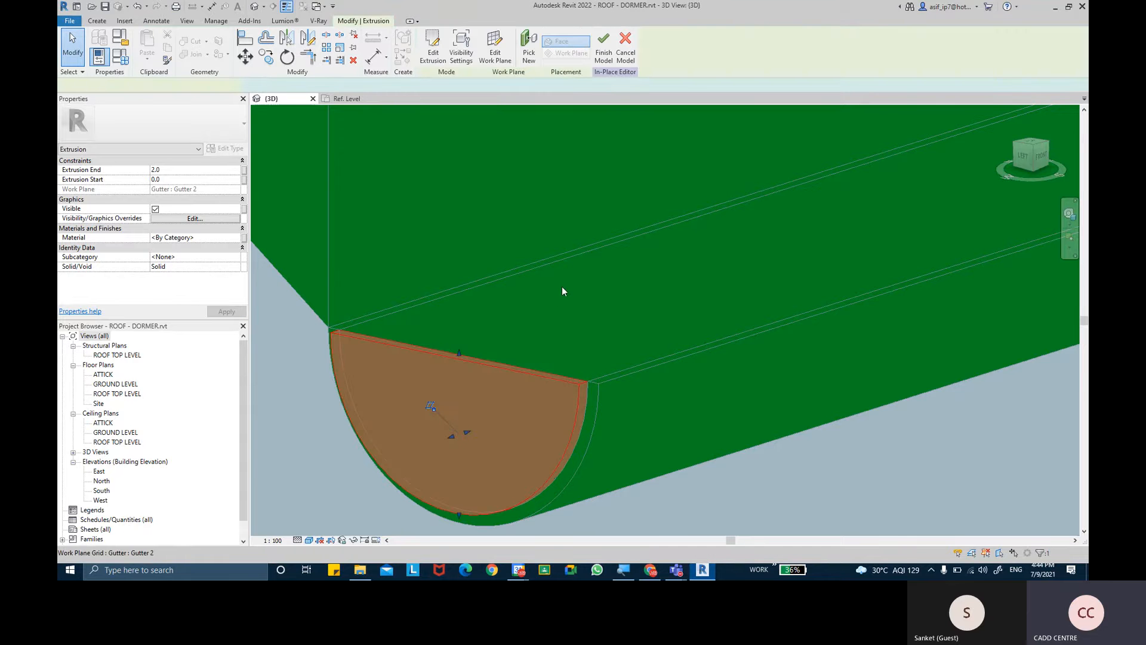
- Set the end cap's extrusion end to -2 to reverse its thickness into the gutter
middle_click_drag(563, 312, 450, 435, "shift")
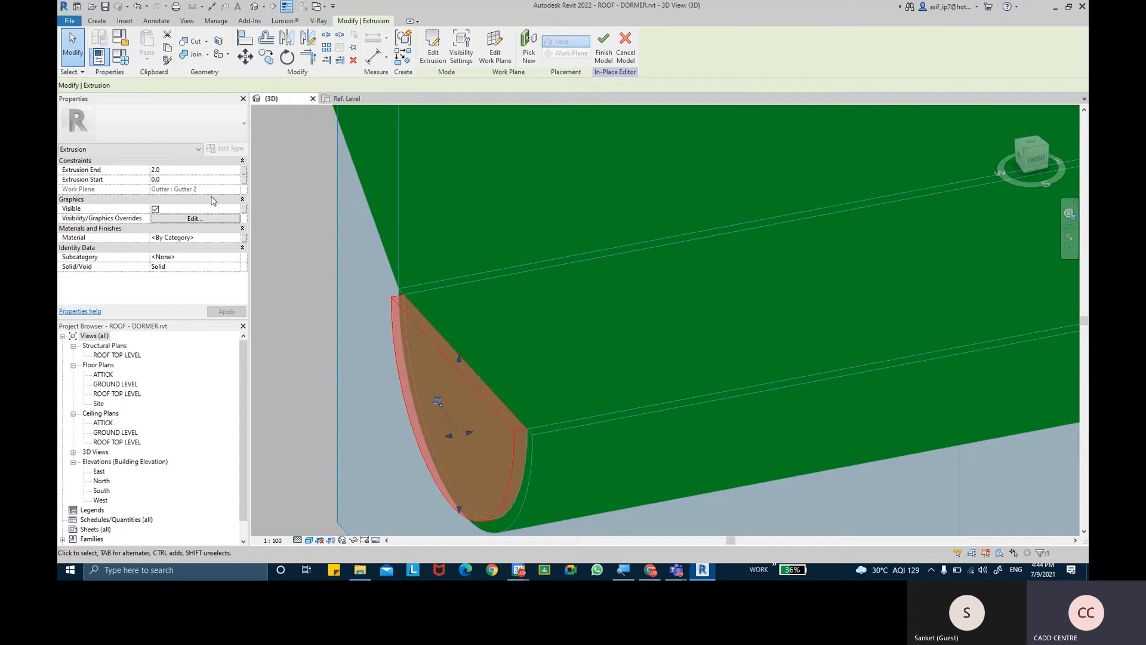
left_click(191, 170)
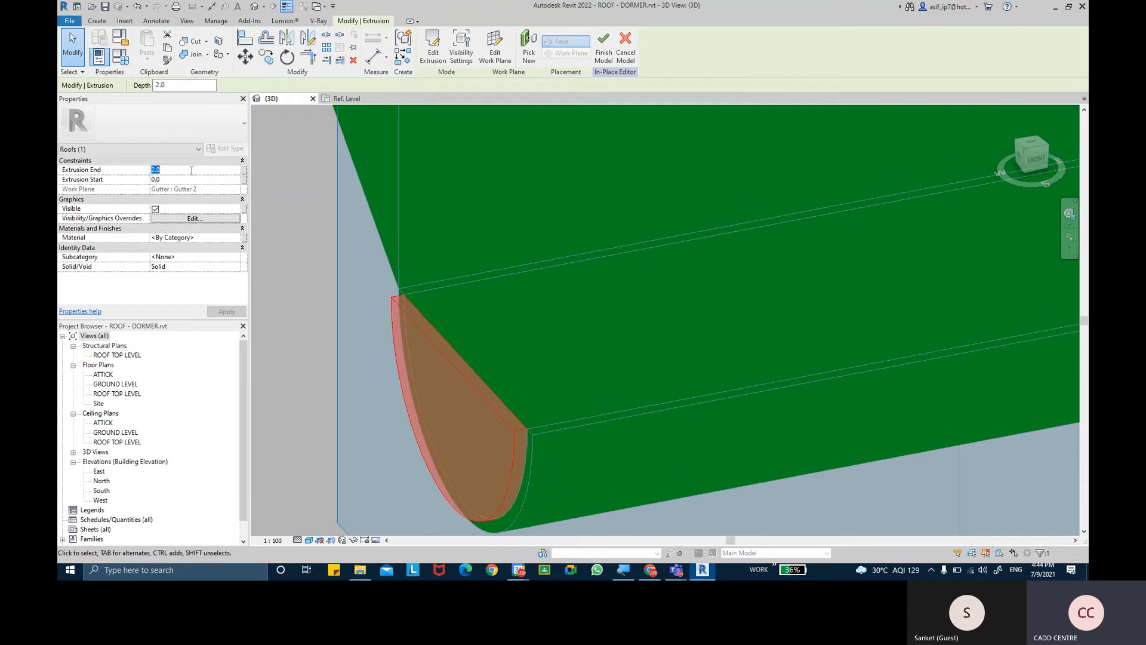
type("-2")
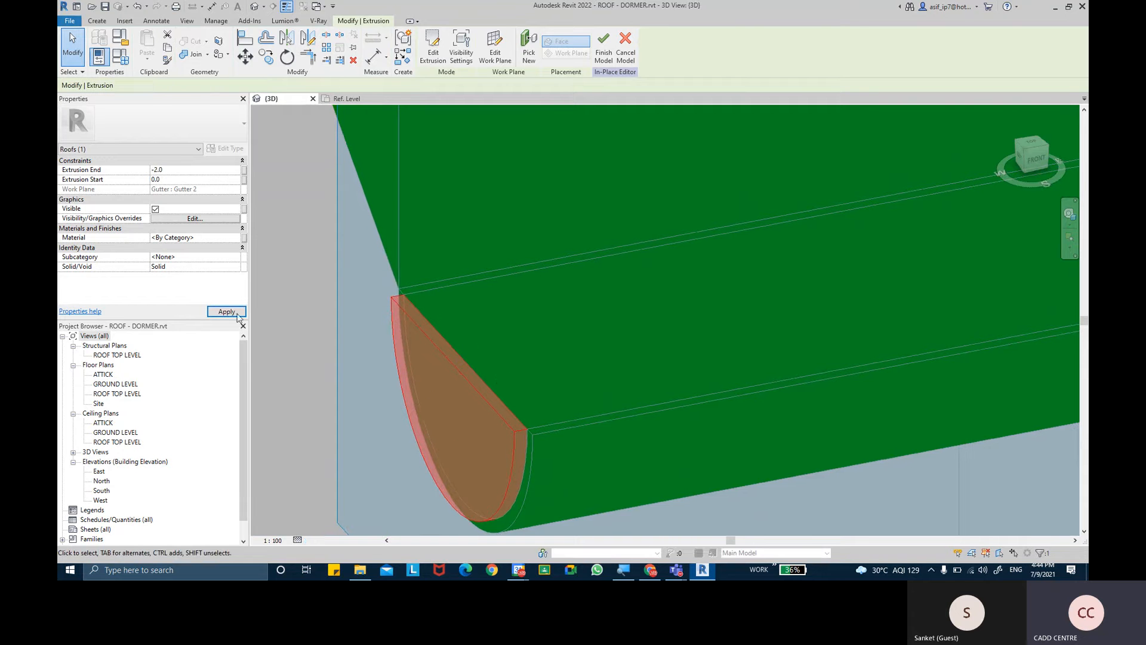
left_click(231, 314)
middle_click_drag(425, 365, 343, 344, "shift")
scroll(342, 340, "down", 3)
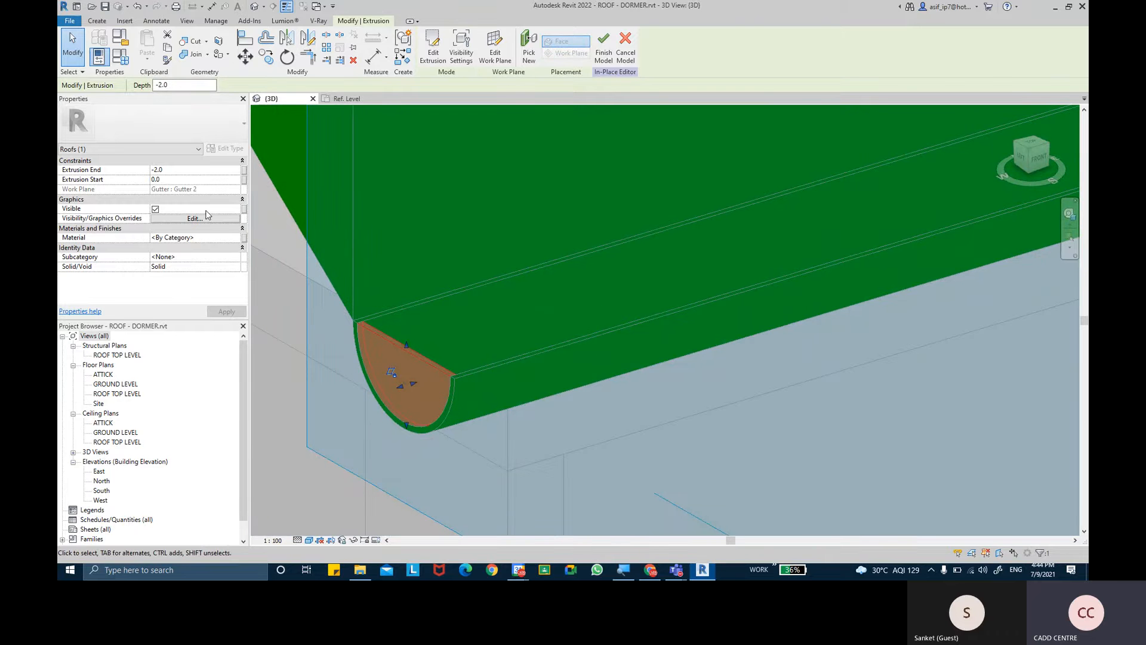
key("ctrl")
key("ctrl")
key("ctrl")
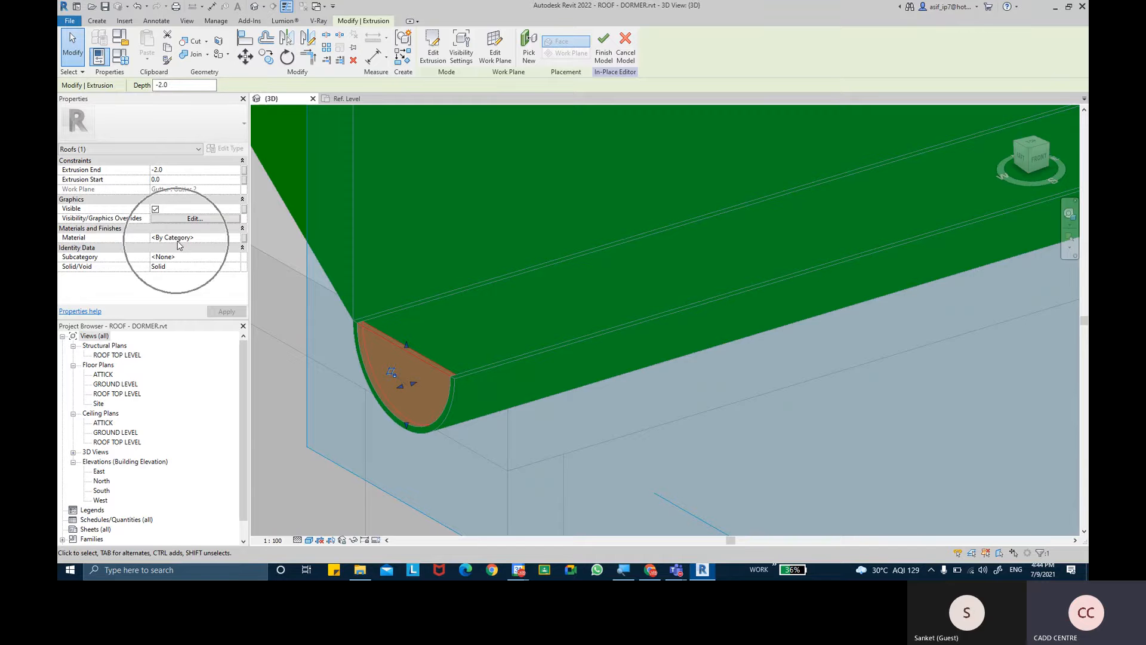
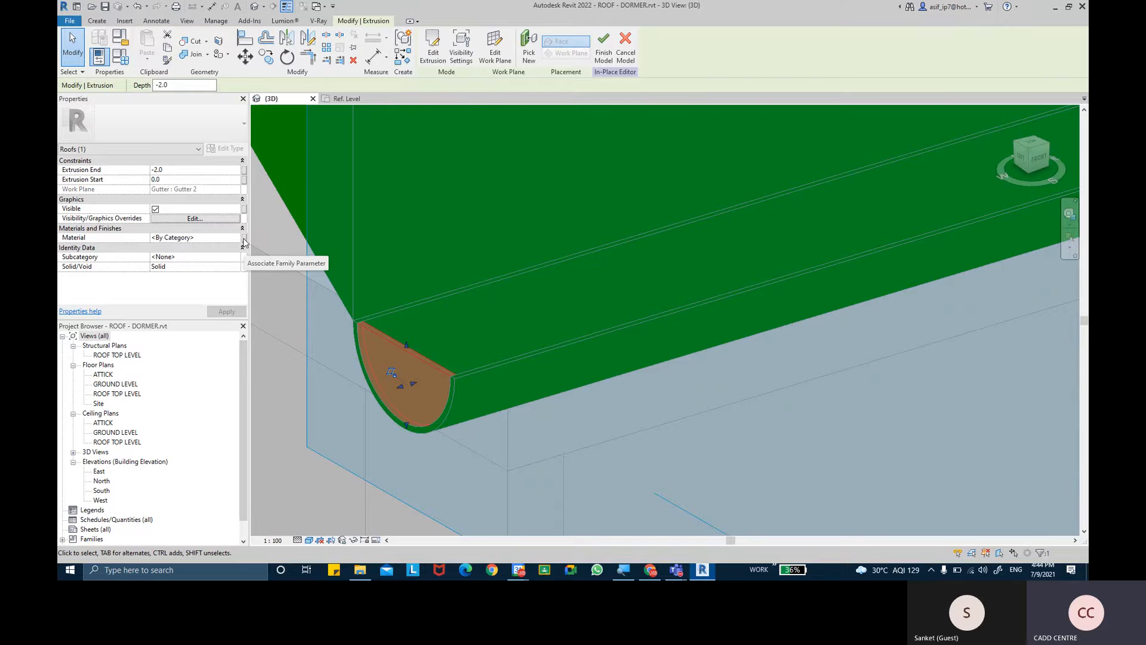
- Associate the end cap's material with a new family type parameter named CAP MATERIAL and finish the in-place model
left_click(243, 241)
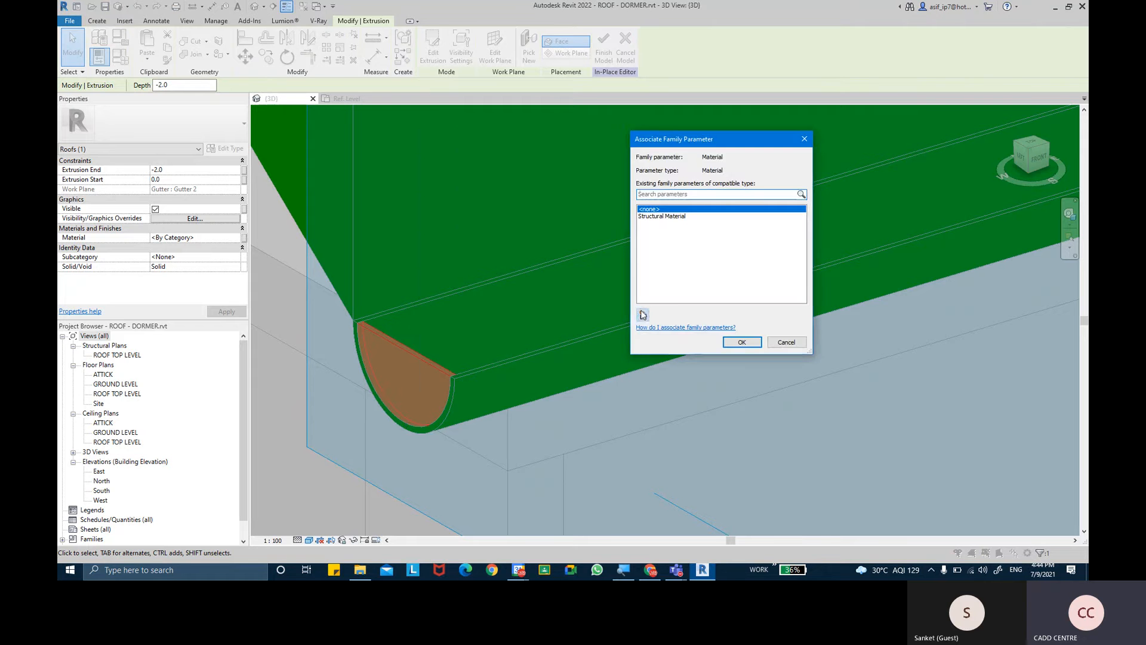
left_click(643, 315)
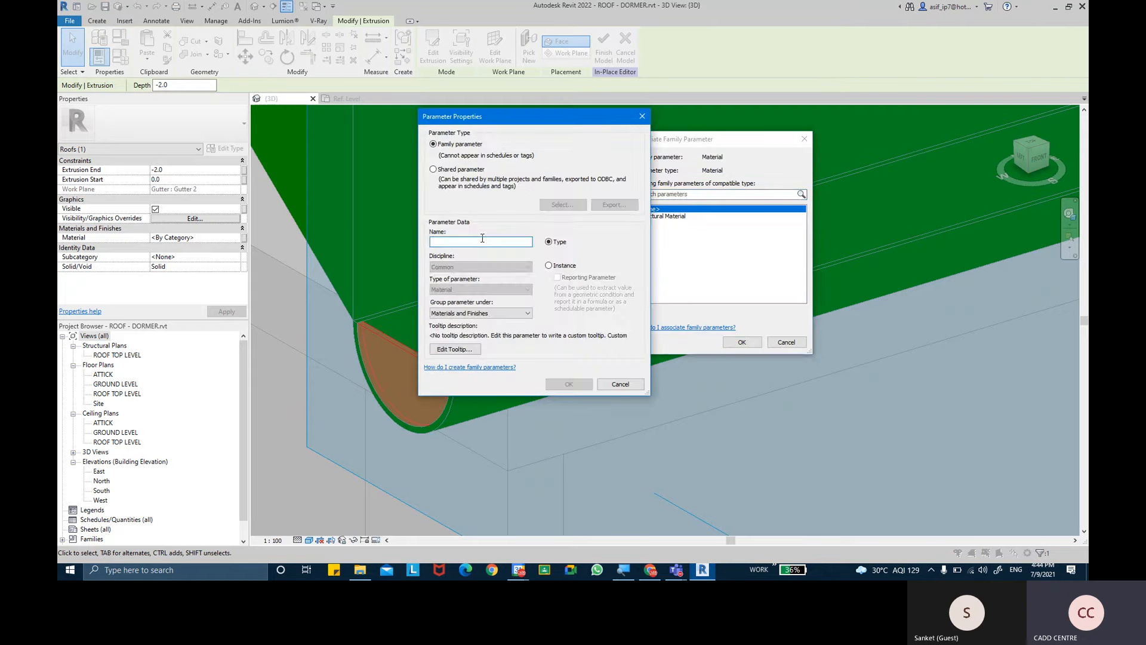
type("CAP MA")
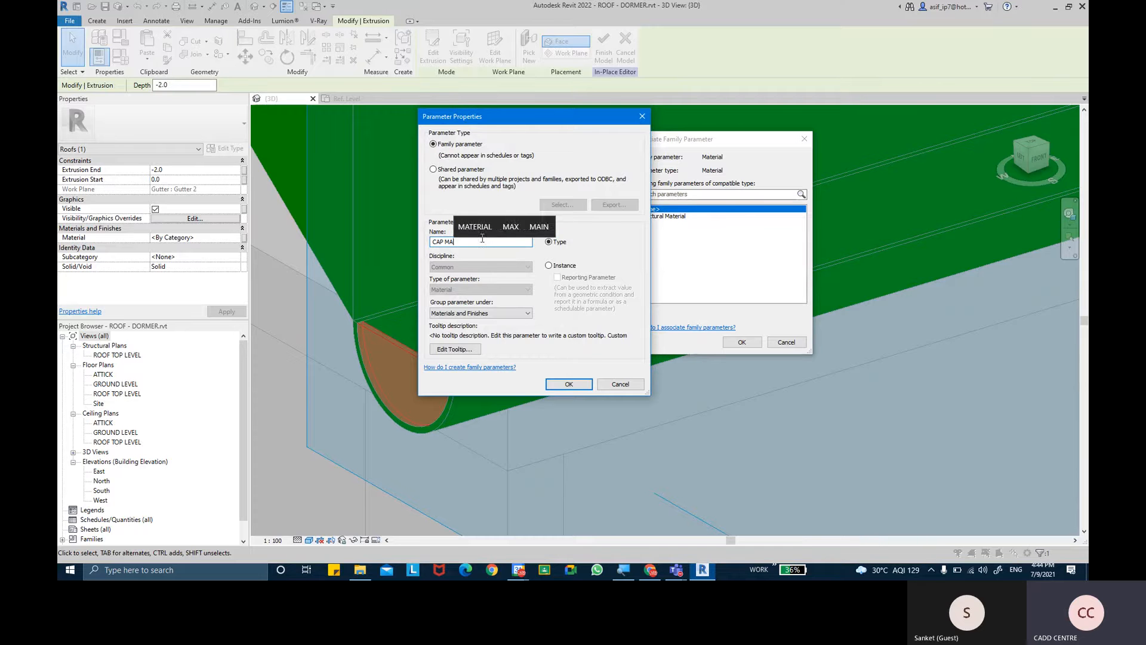
type("TERIAL")
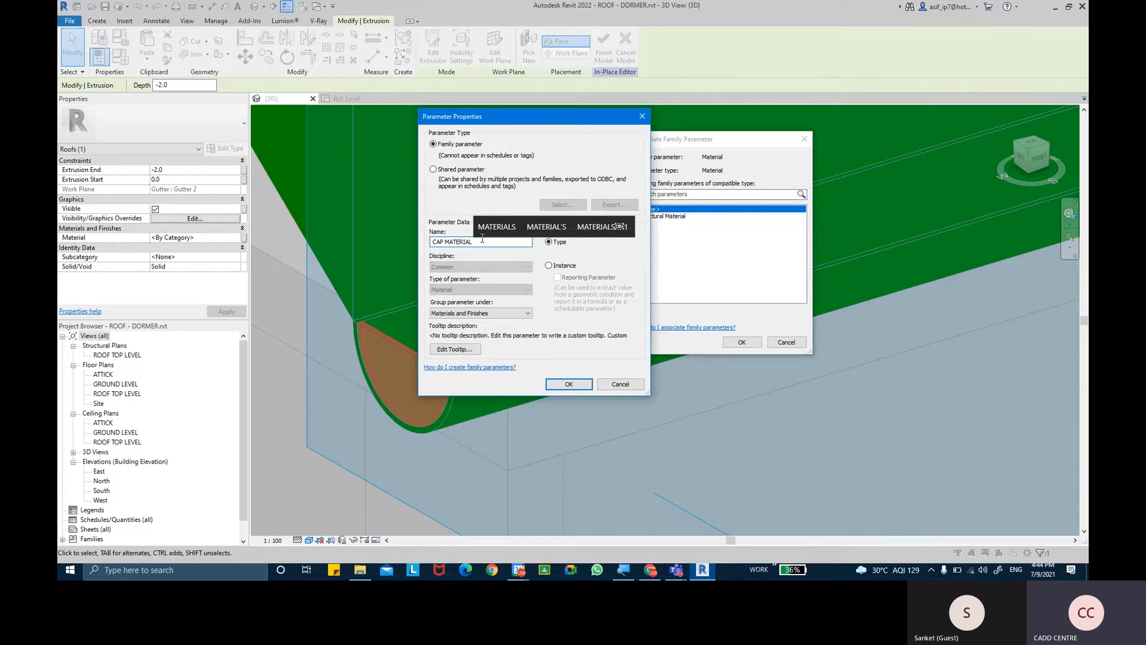
key("Return")
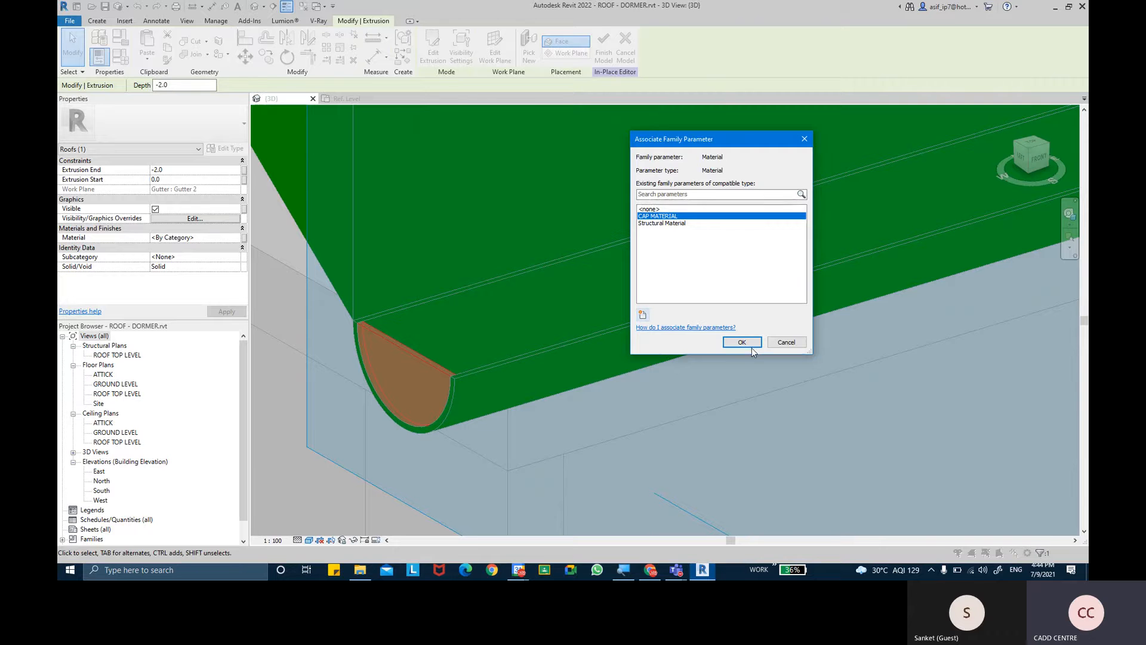
left_click(749, 343)
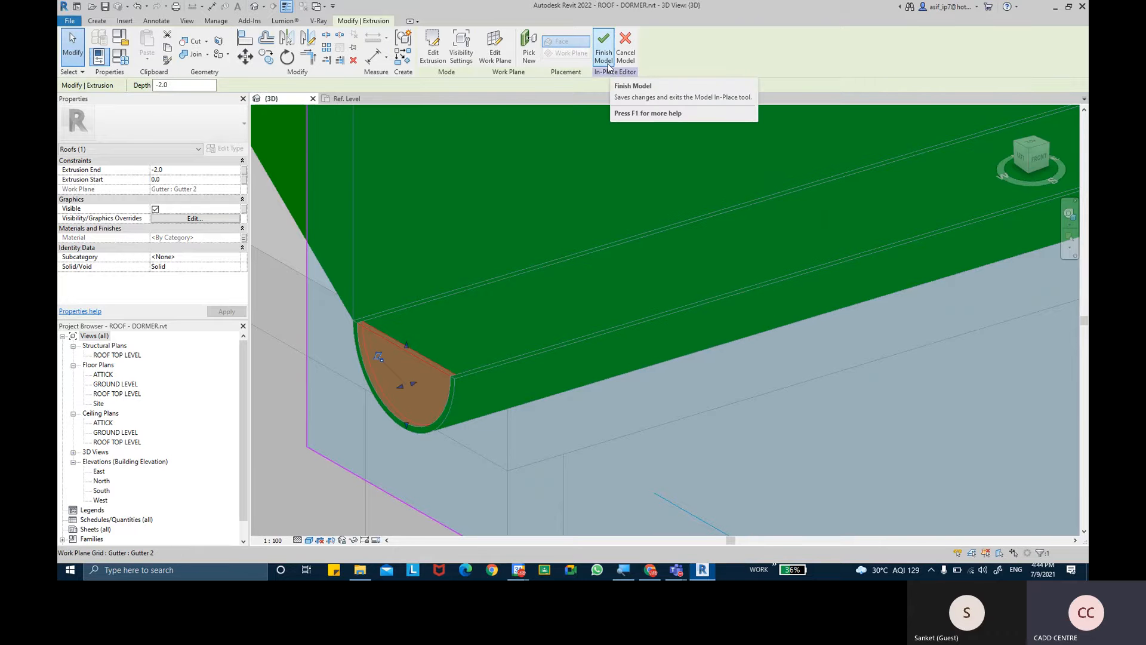
left_click(608, 66)
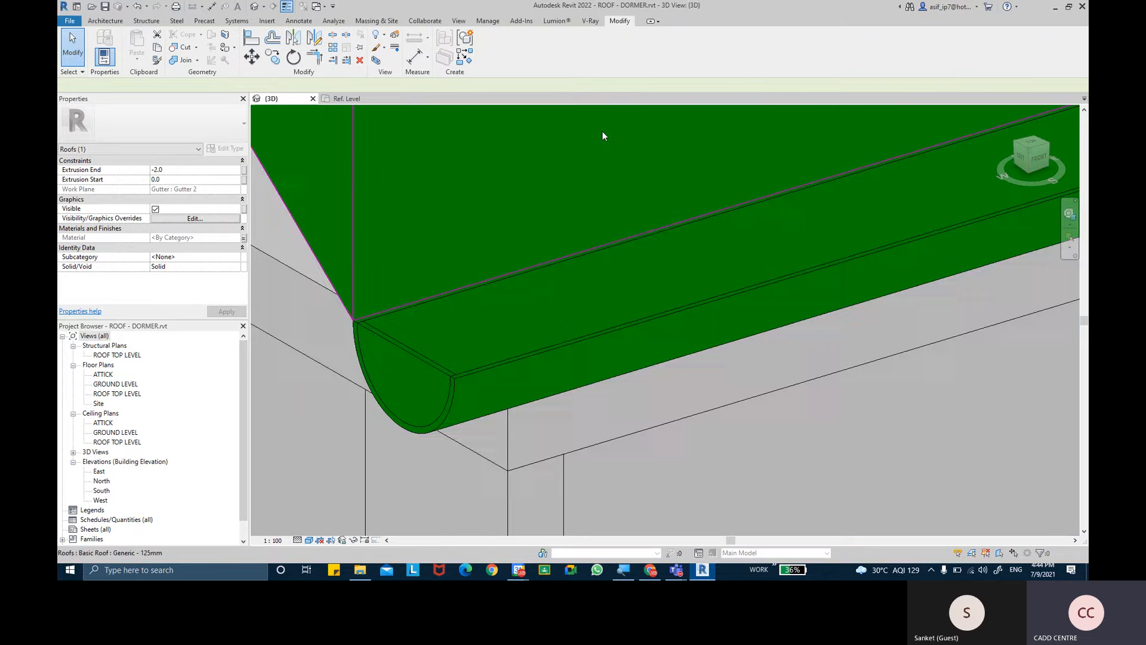
- Inspect the finished end cap on the gutter and the open end on the gutter's opposite side
middle_click_drag(559, 253, 465, 326, "shift")
left_click(439, 343)
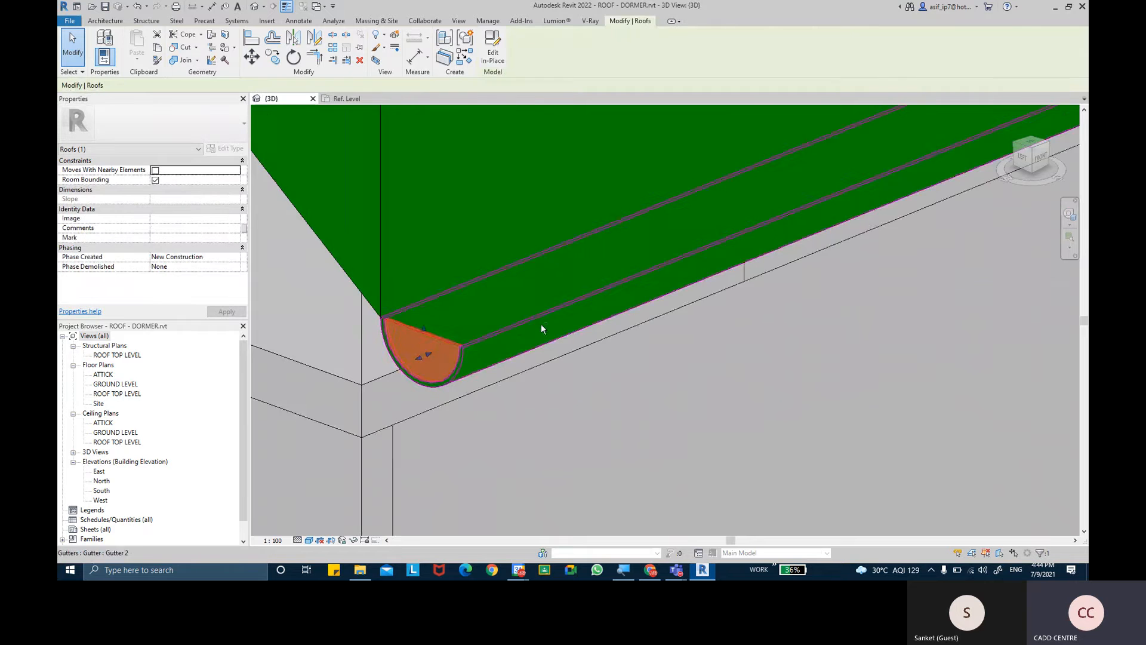
middle_click_drag(541, 323, 595, 349, "shift")
left_click(720, 298)
scroll(687, 358, "down", 2)
scroll(594, 349, "up", 6)
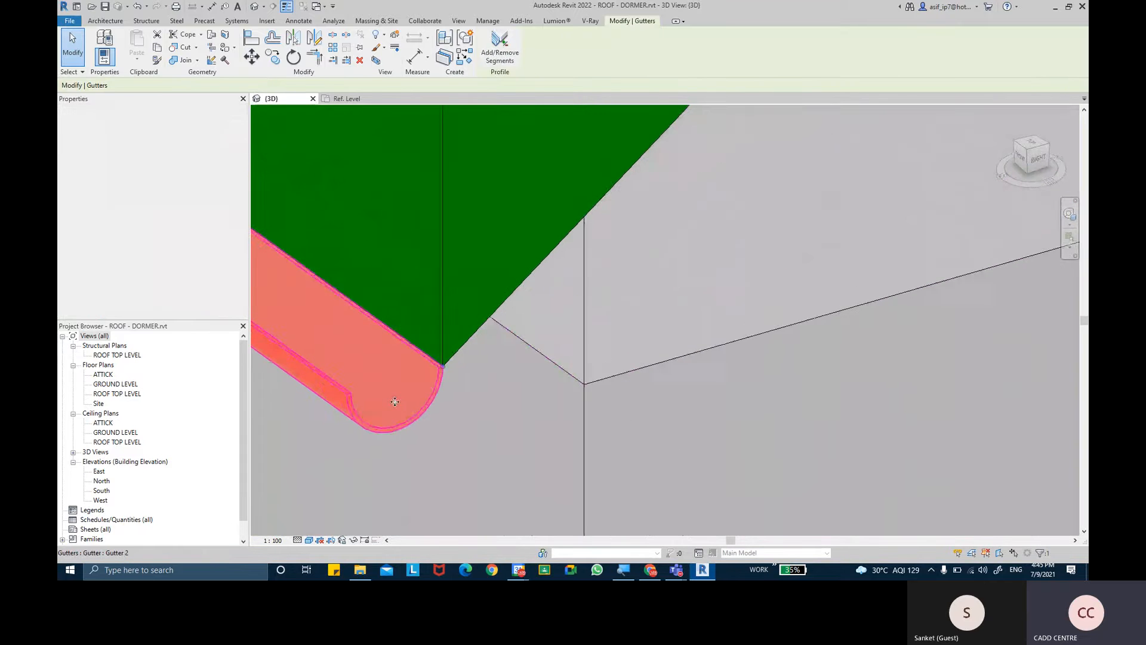
- Create a new in-place model in the Roofs category and name it CAP END
left_click(105, 20)
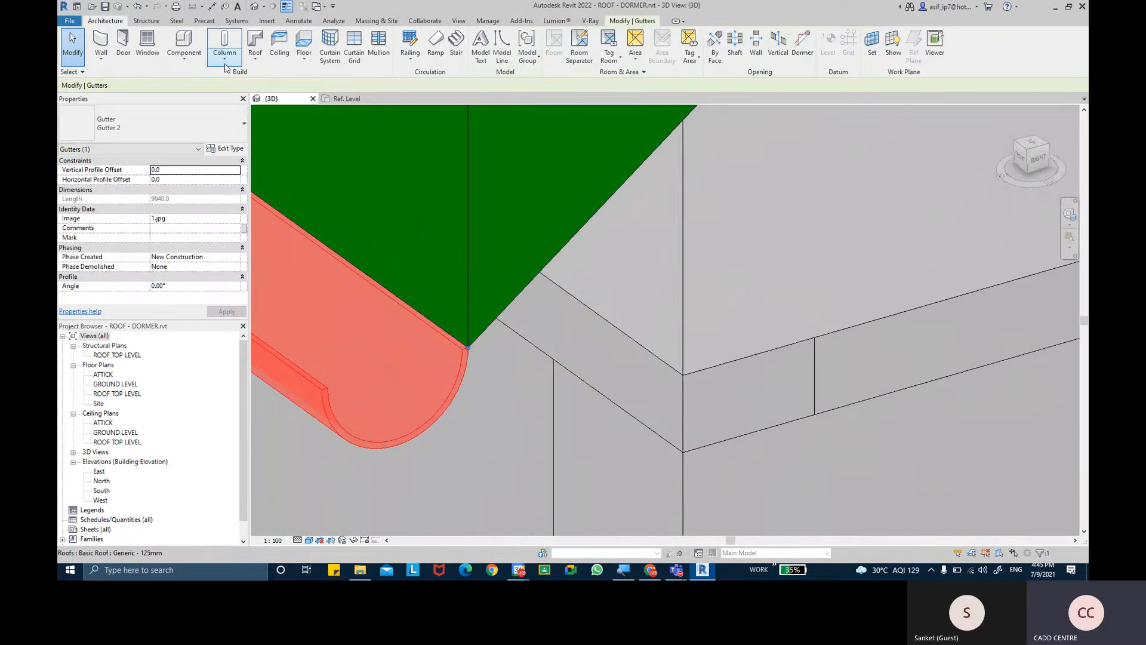
left_click(184, 54)
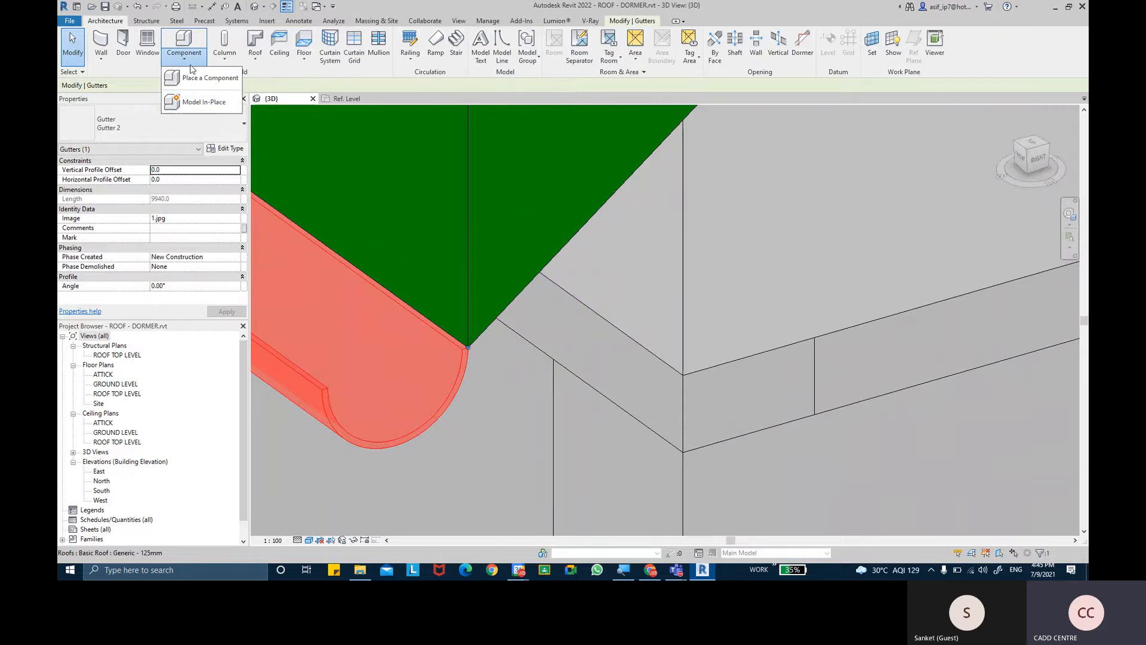
left_click(204, 102)
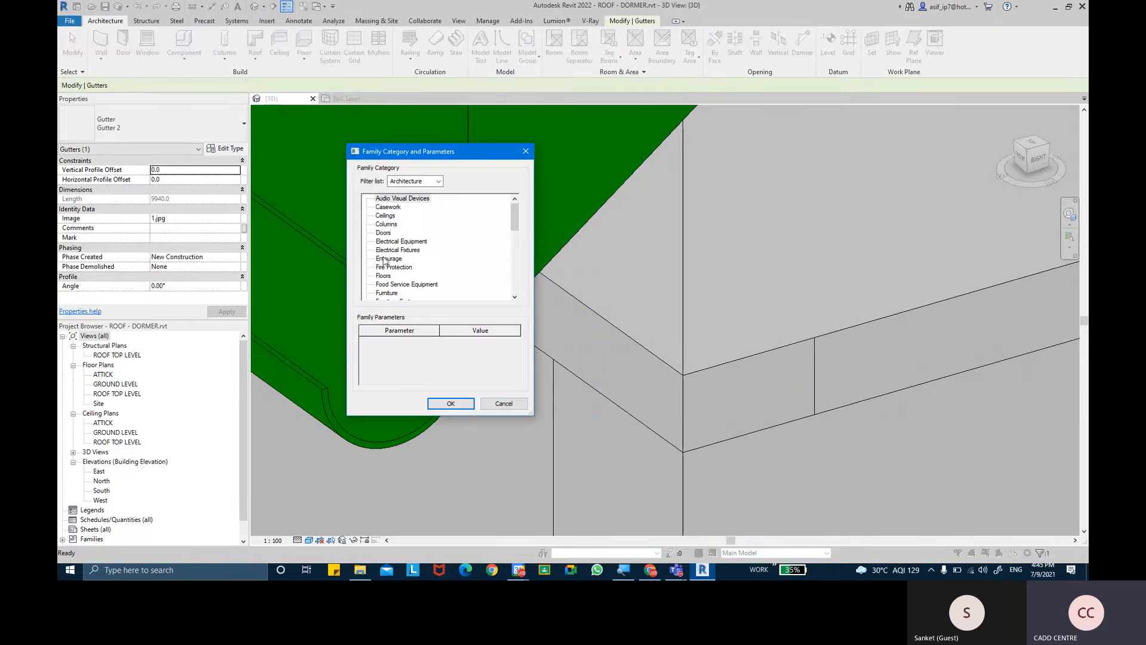
left_click(384, 261)
scroll(388, 261, "down", 5)
left_click(397, 260)
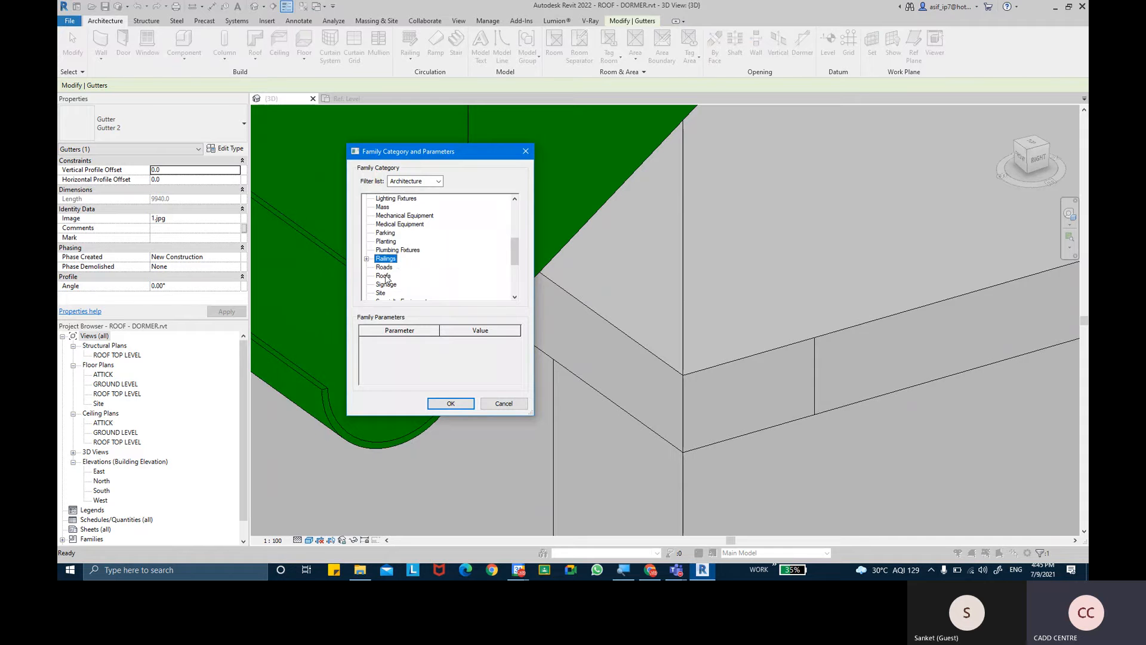
left_click(384, 276)
left_click(457, 405)
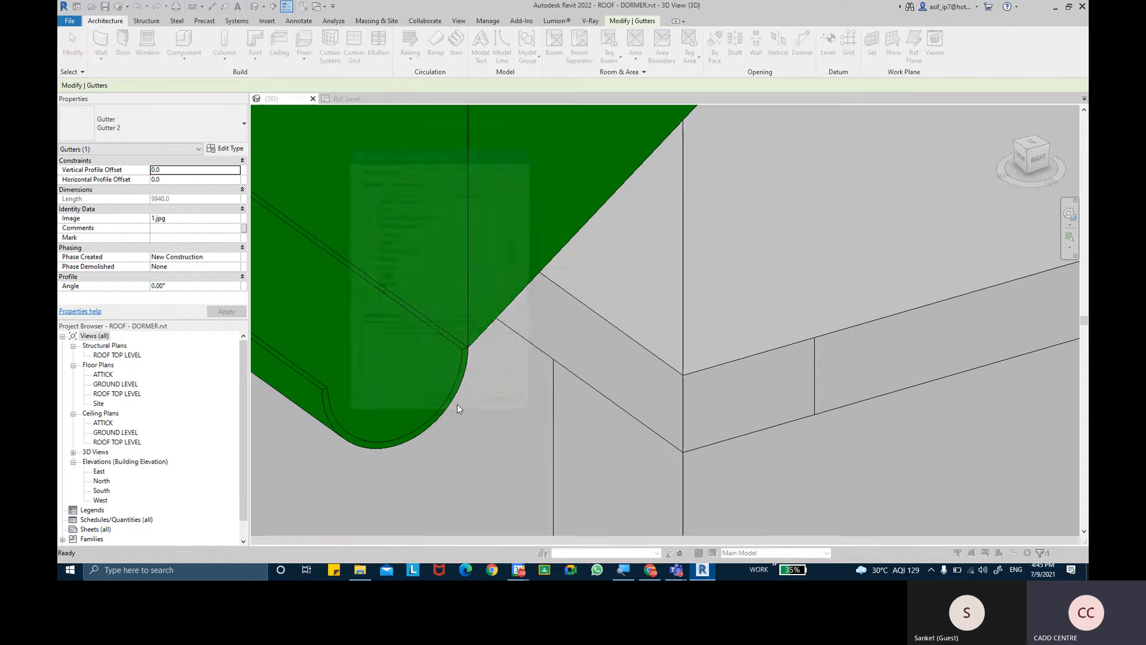
type("CA")
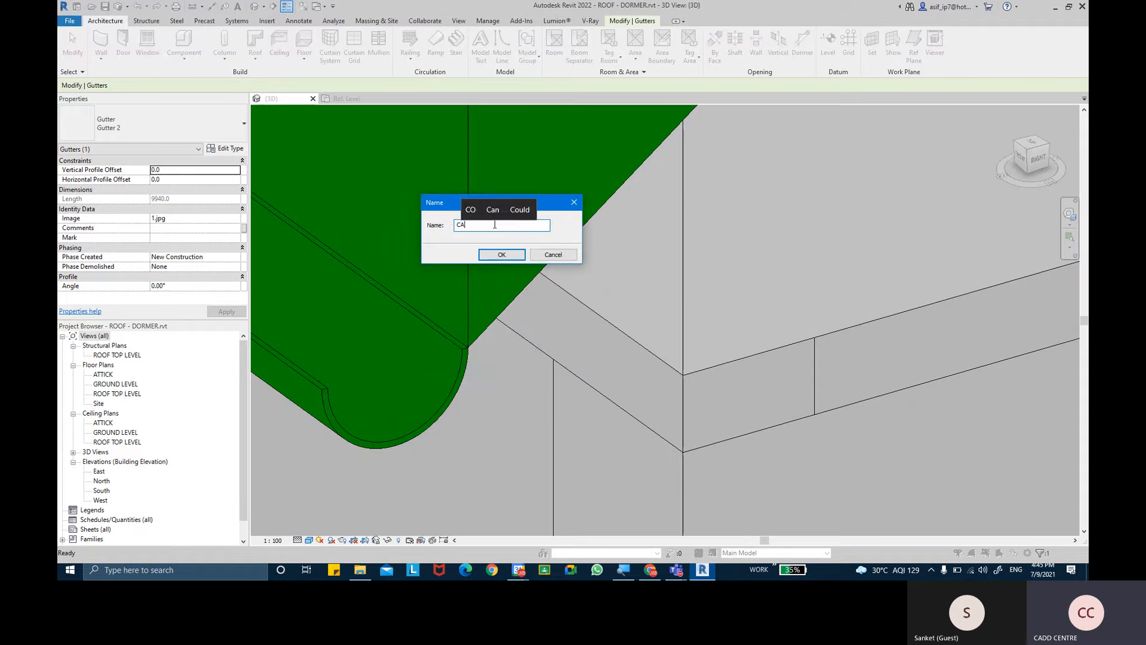
type("P EN")
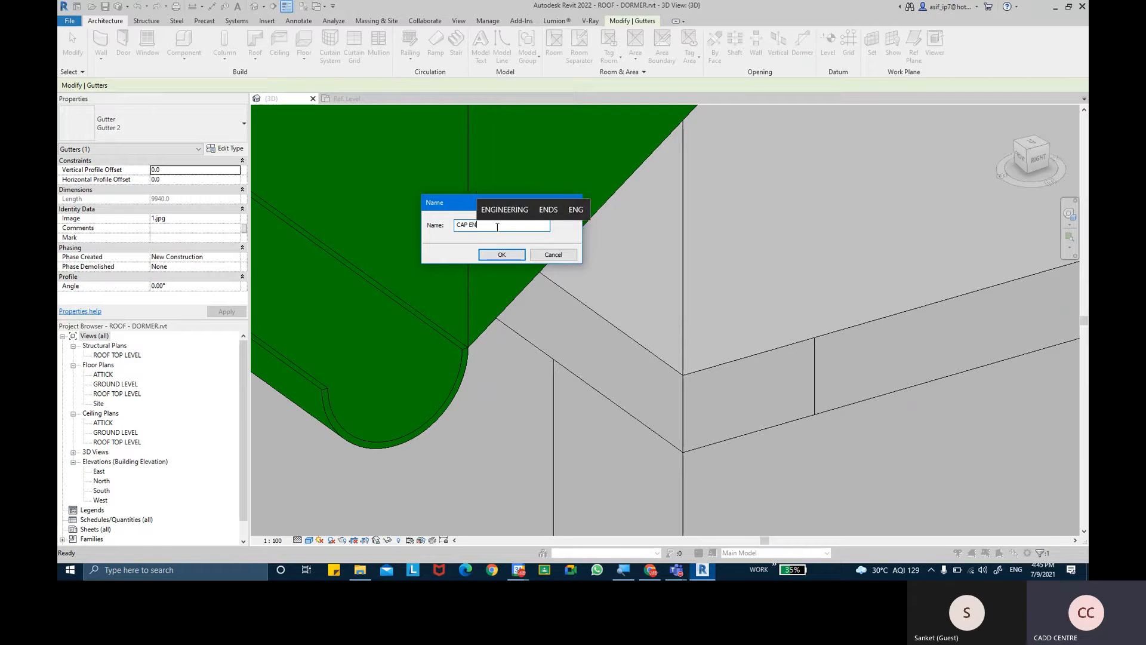
type("D")
left_click(502, 255)
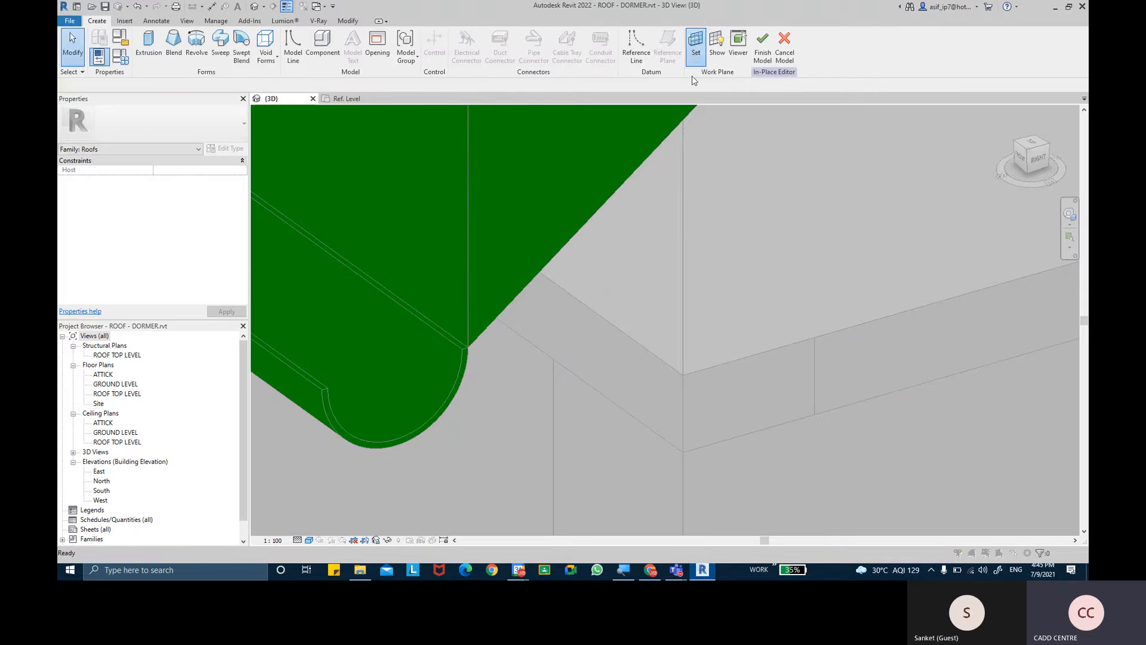
- Set the work plane to the end face of the gutter's open end by picking a plane
left_click(696, 43)
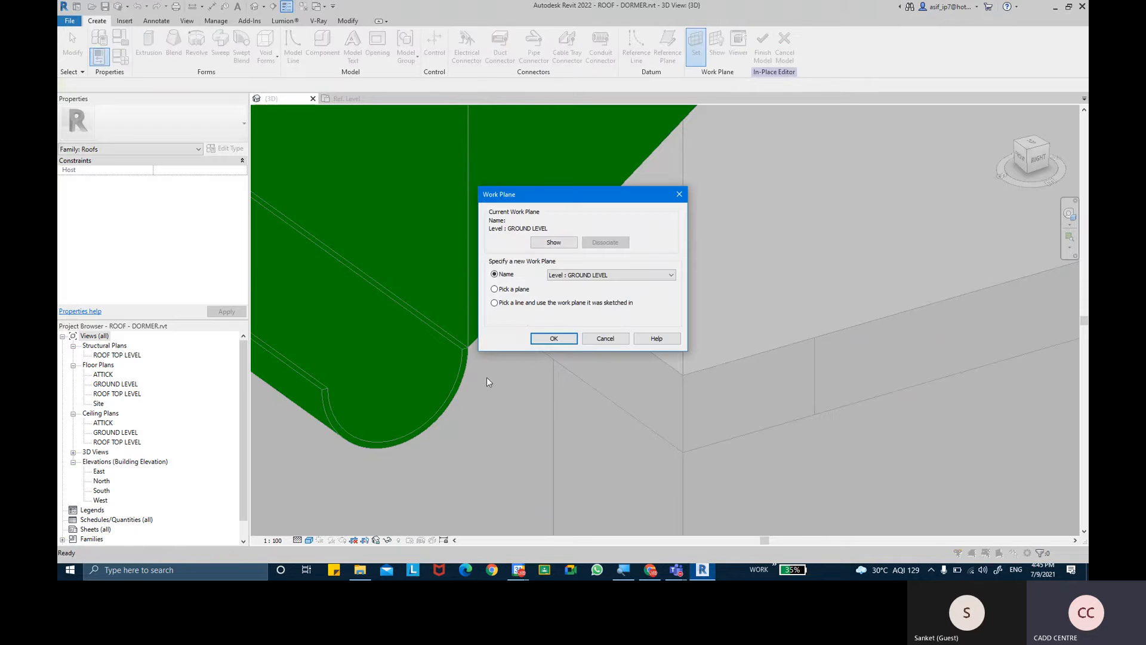
left_click(554, 338)
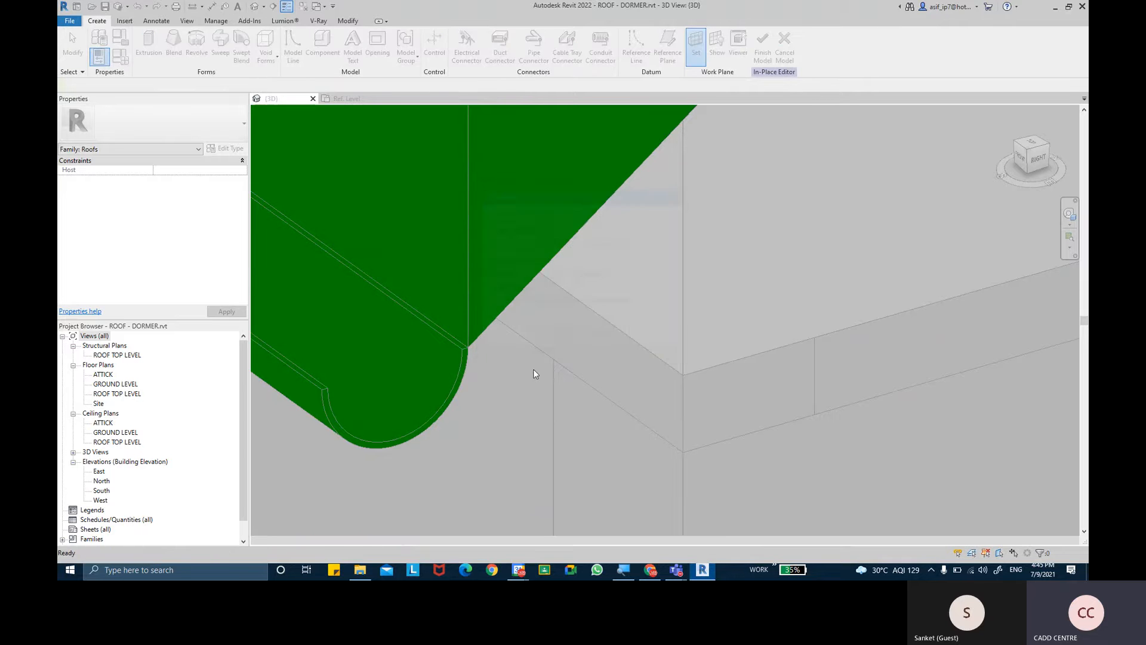
left_click(466, 371)
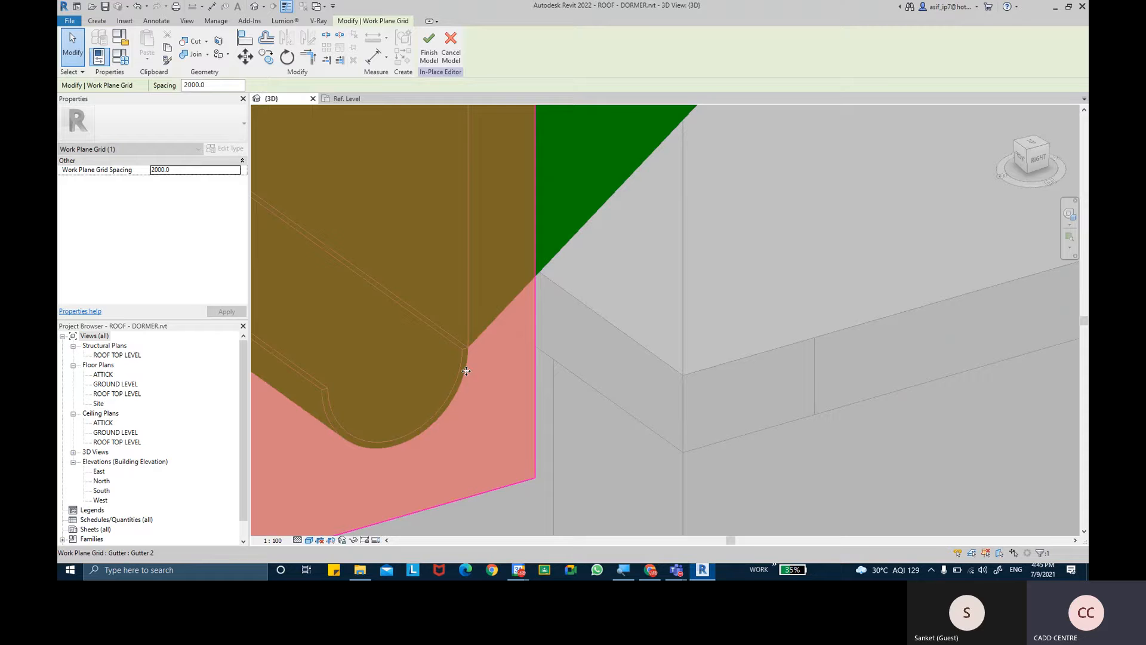
- Extrude a half-round cap profile from the gutter's inner arc, closed by a straight line across its open top
left_click(96, 21)
left_click(148, 47)
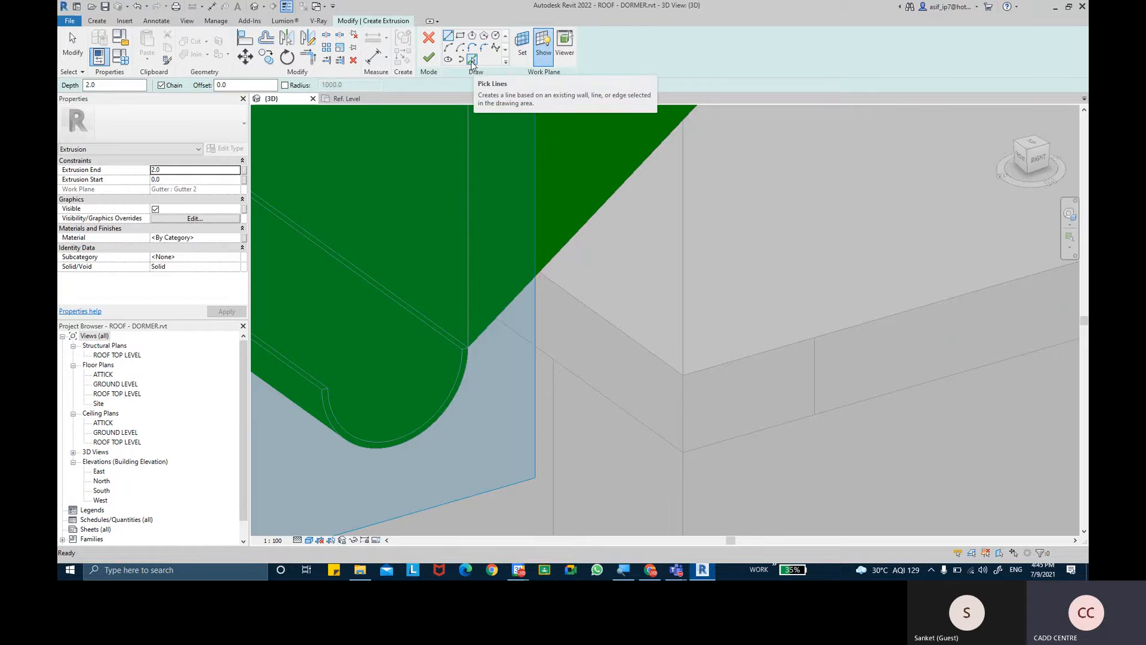
left_click(471, 60)
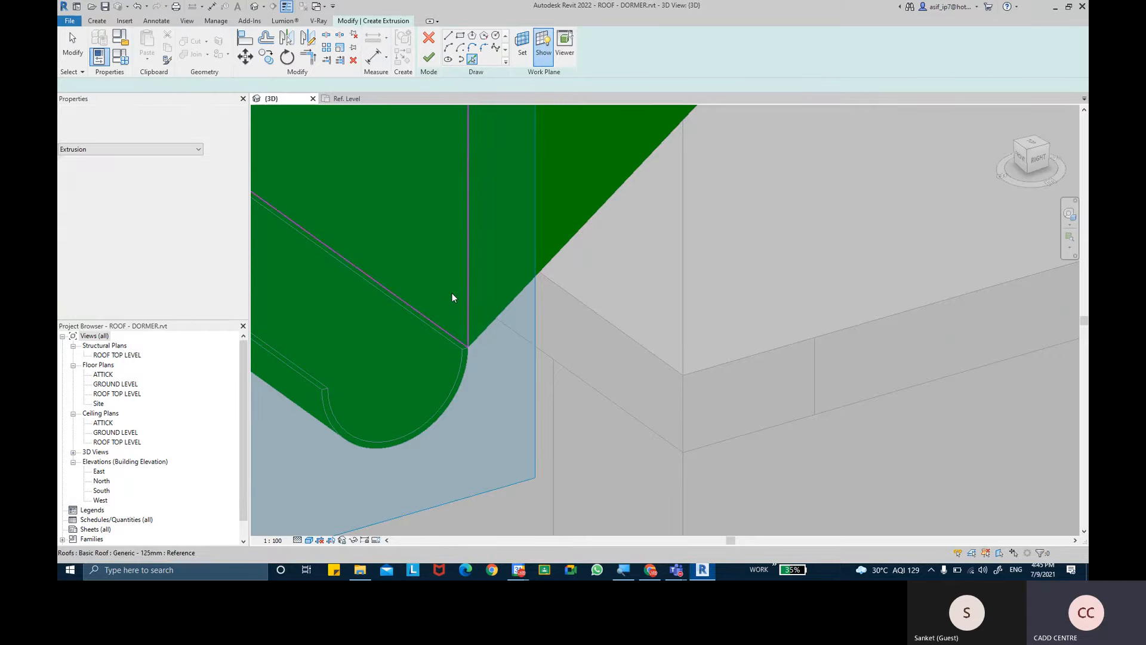
left_click(446, 386)
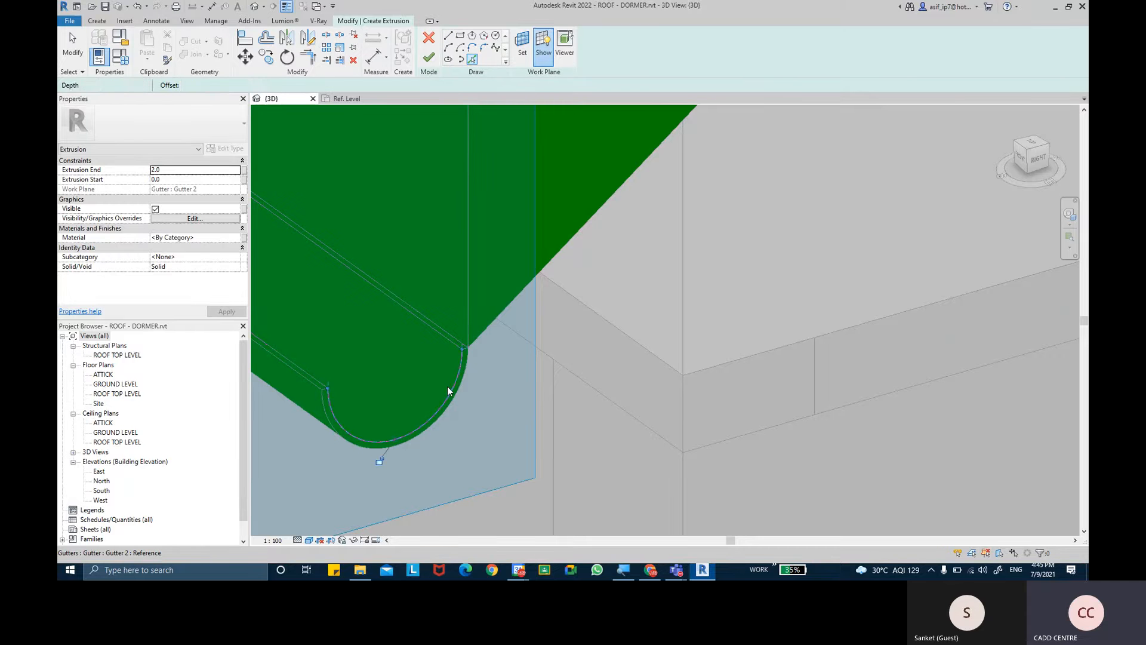
left_click(448, 36)
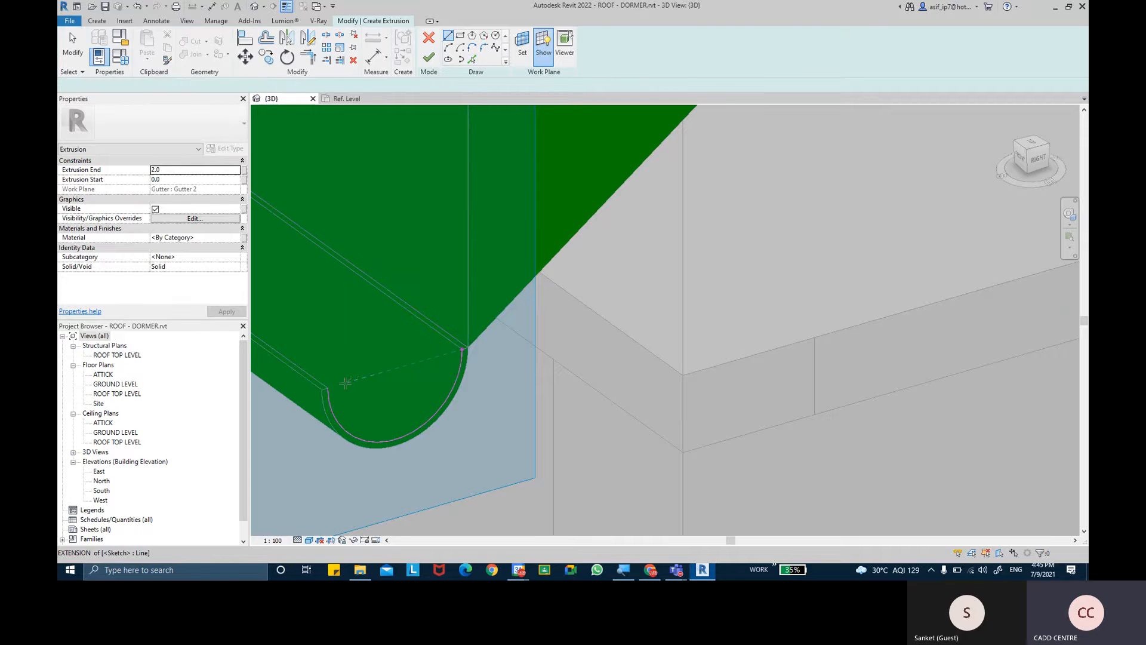
left_click(327, 389)
left_click(465, 349)
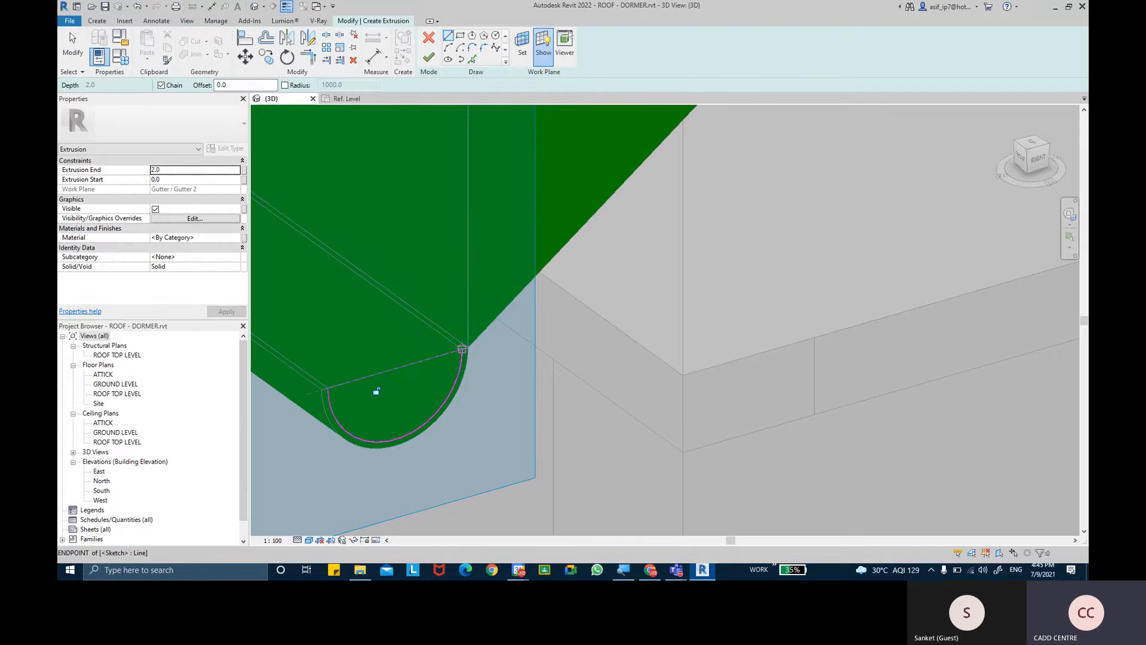
left_click(429, 57)
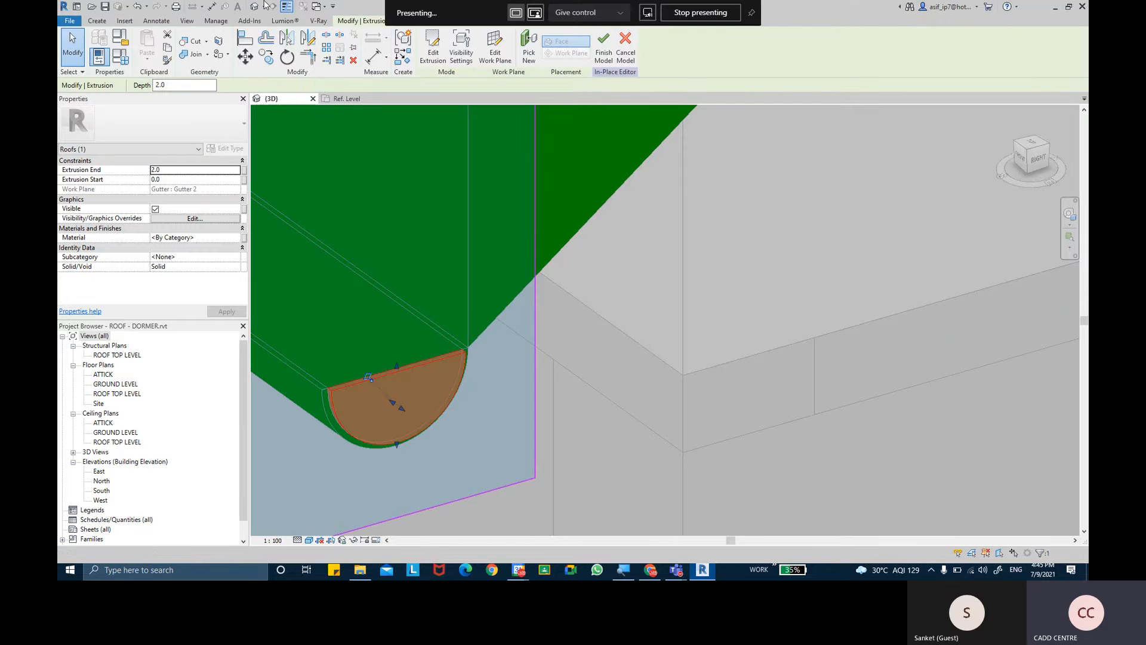
- Try to reverse the second cap's thickness by setting the extrusion end to -2
key("Return")
left_click(192, 173)
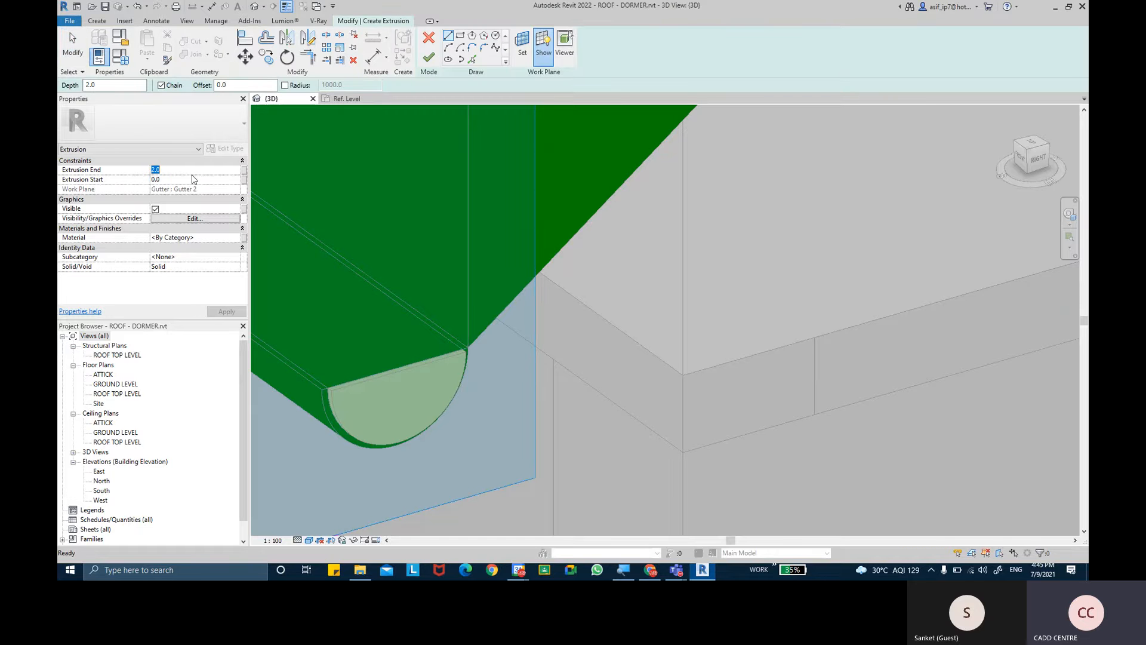
type("-2")
left_click(232, 313)
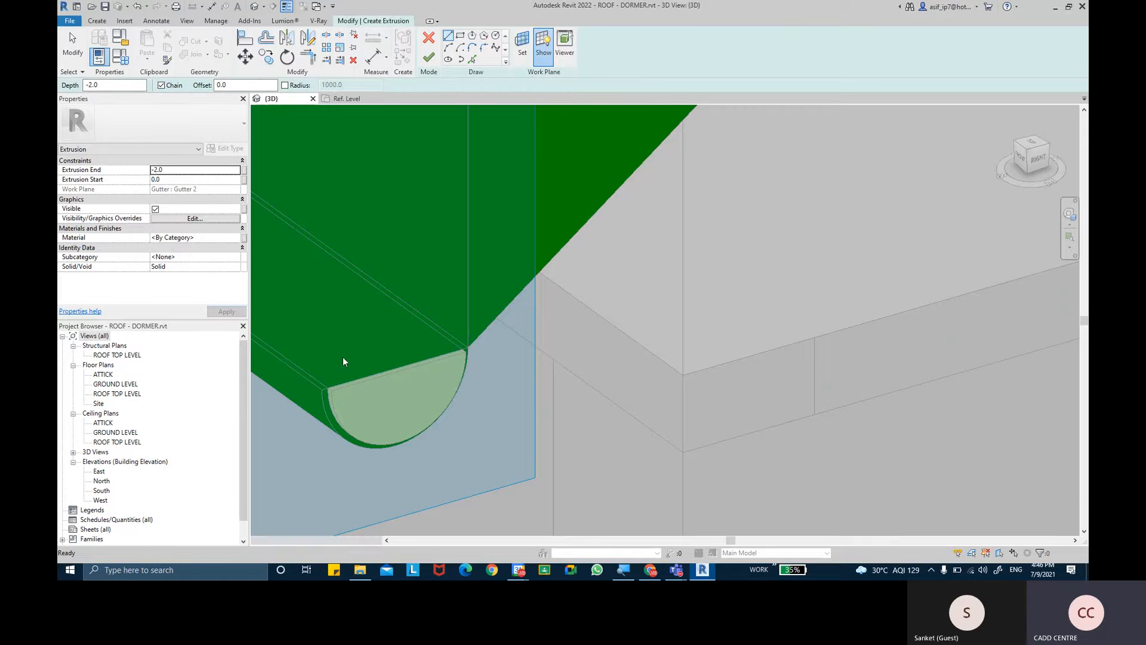
- Check the second cap's thickness direction at the gutter end and set the extrusion end to 2
middle_click_drag(382, 375, 449, 407, "shift")
scroll(408, 382, "down", 7)
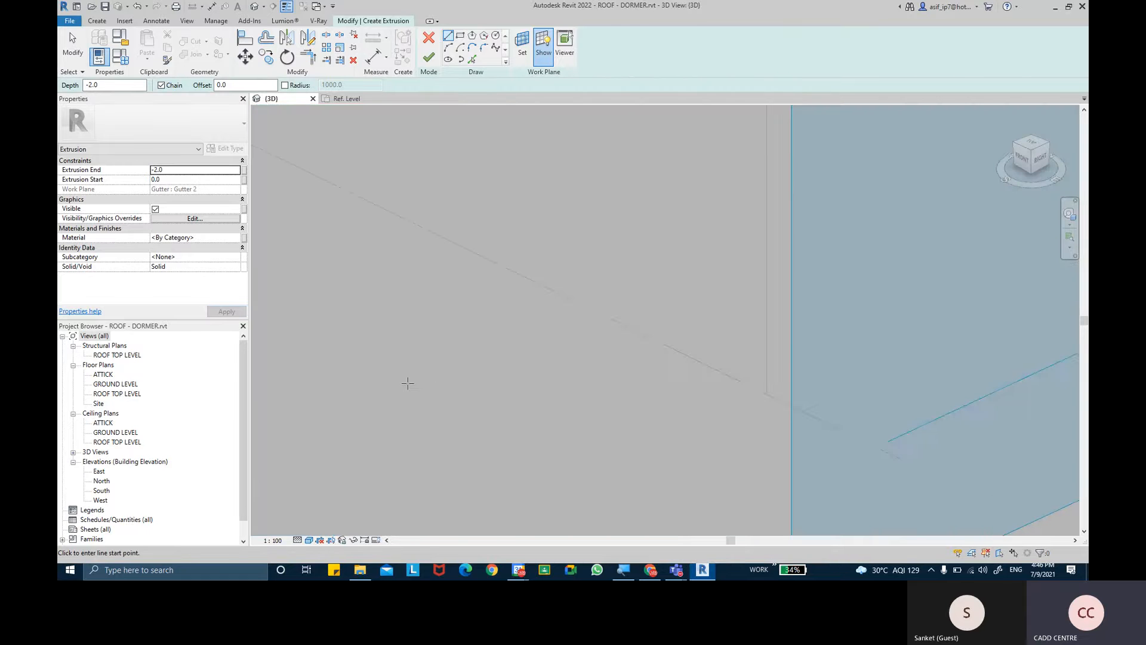
scroll(557, 319, "down", 2)
scroll(556, 320, "up", 5)
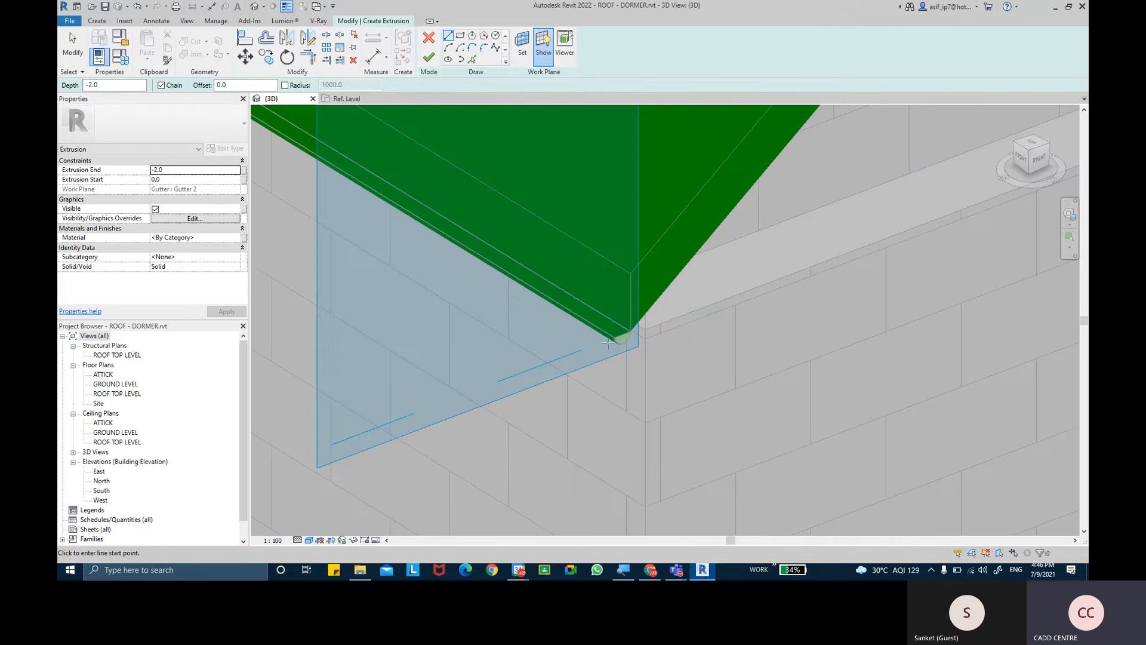
key("Escape")
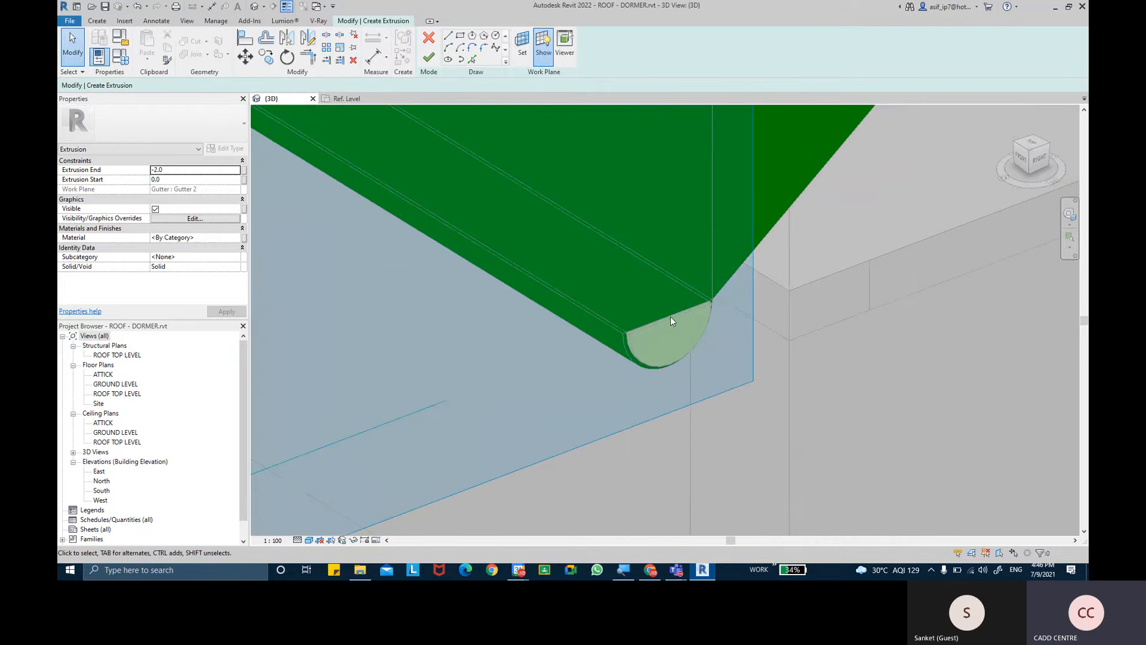
scroll(671, 317, "up", 3)
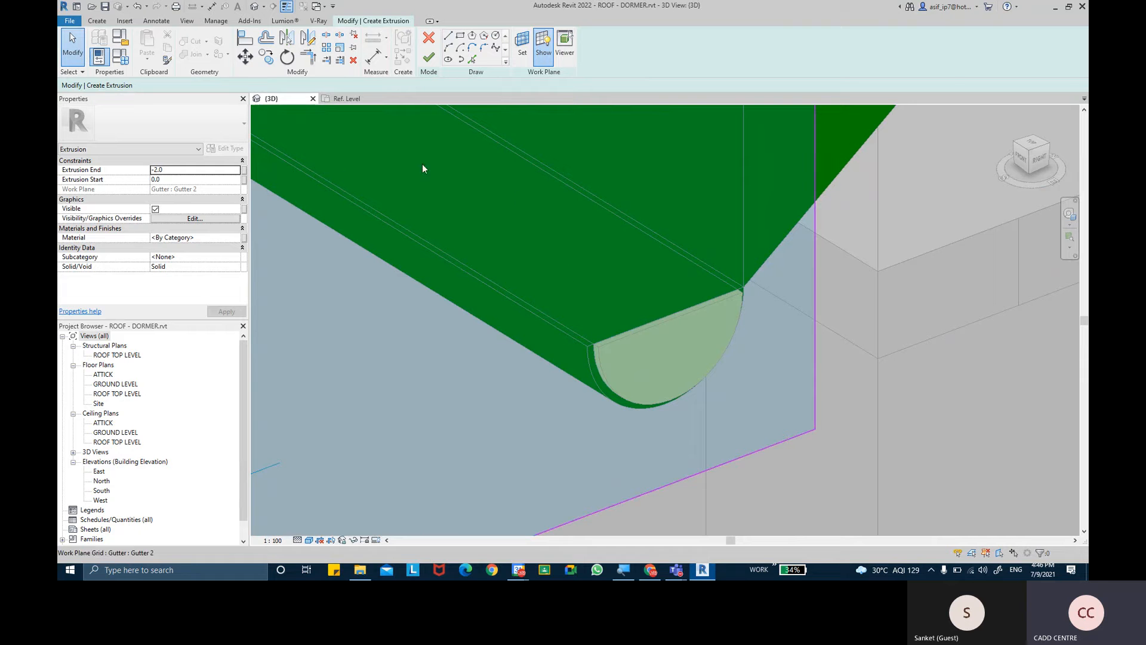
scroll(676, 335, "up", 2)
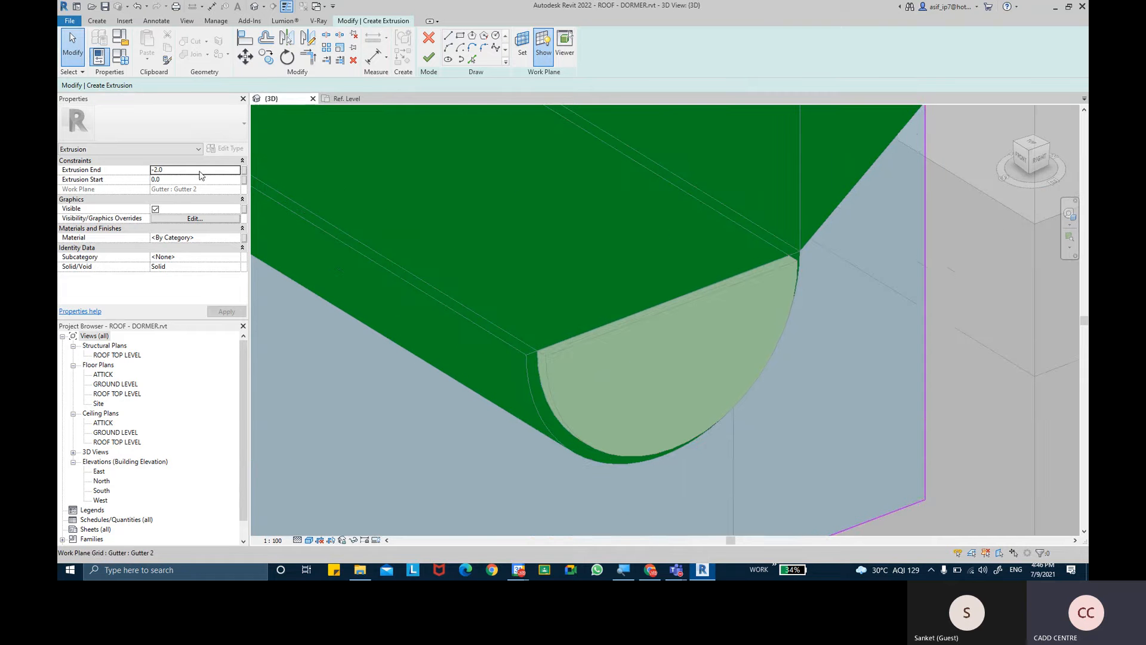
left_click(199, 171)
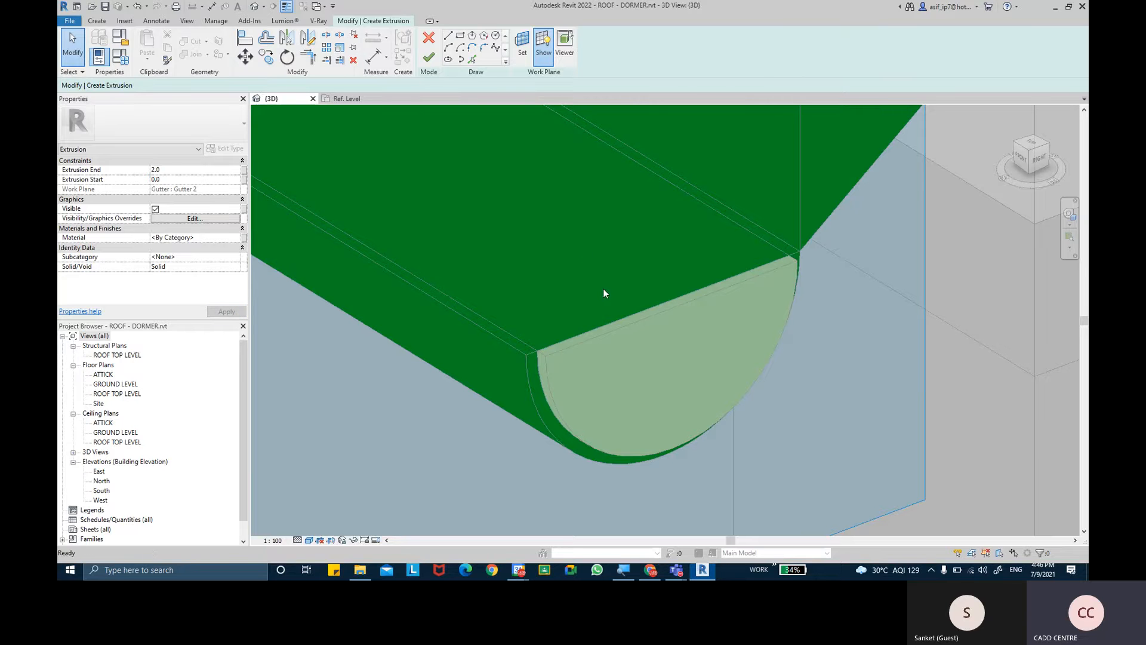
left_click(618, 301)
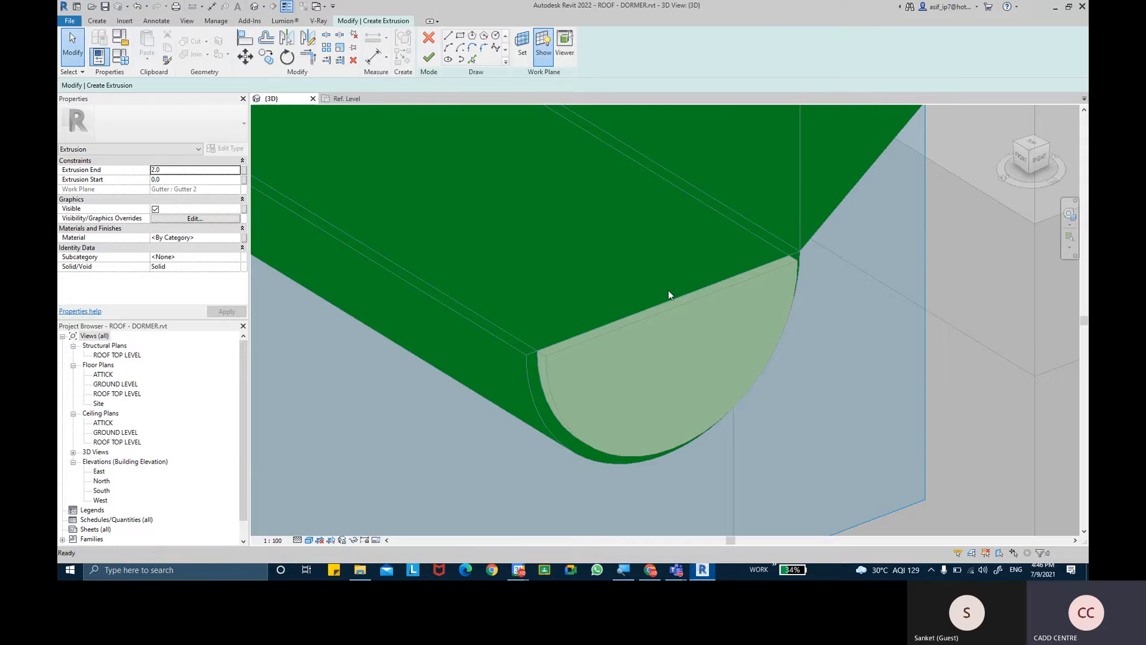
- Quit the open extrusion sketch at the gutter end and discard it
scroll(671, 321, "down", 3)
scroll(797, 334, "up", 1)
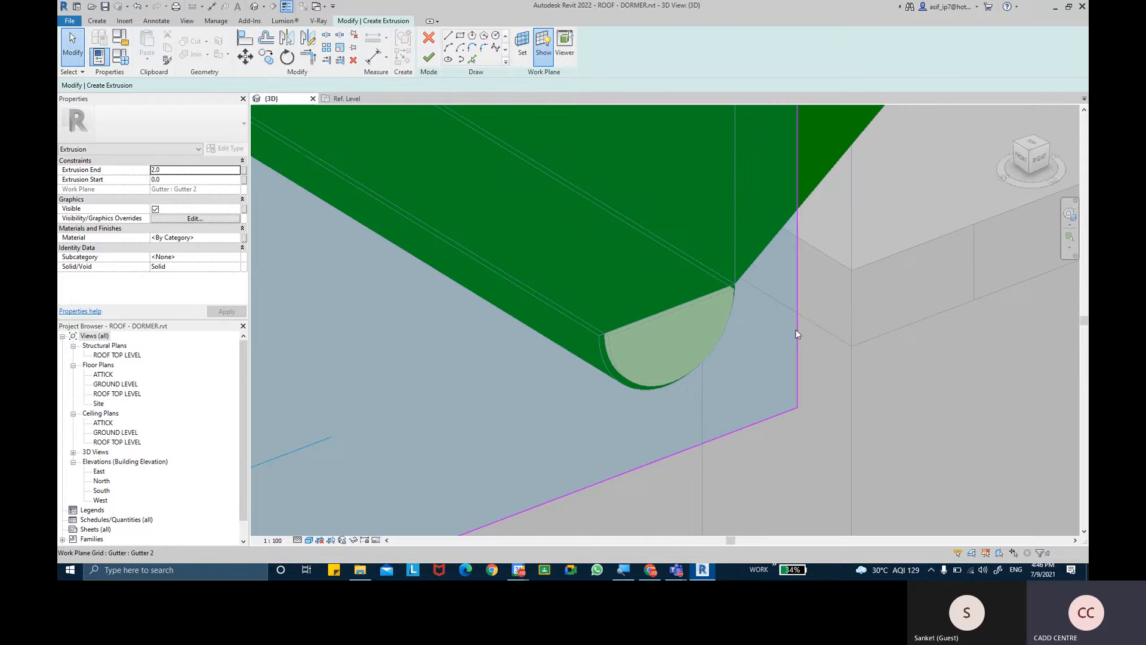
left_click(777, 330)
left_click(689, 319)
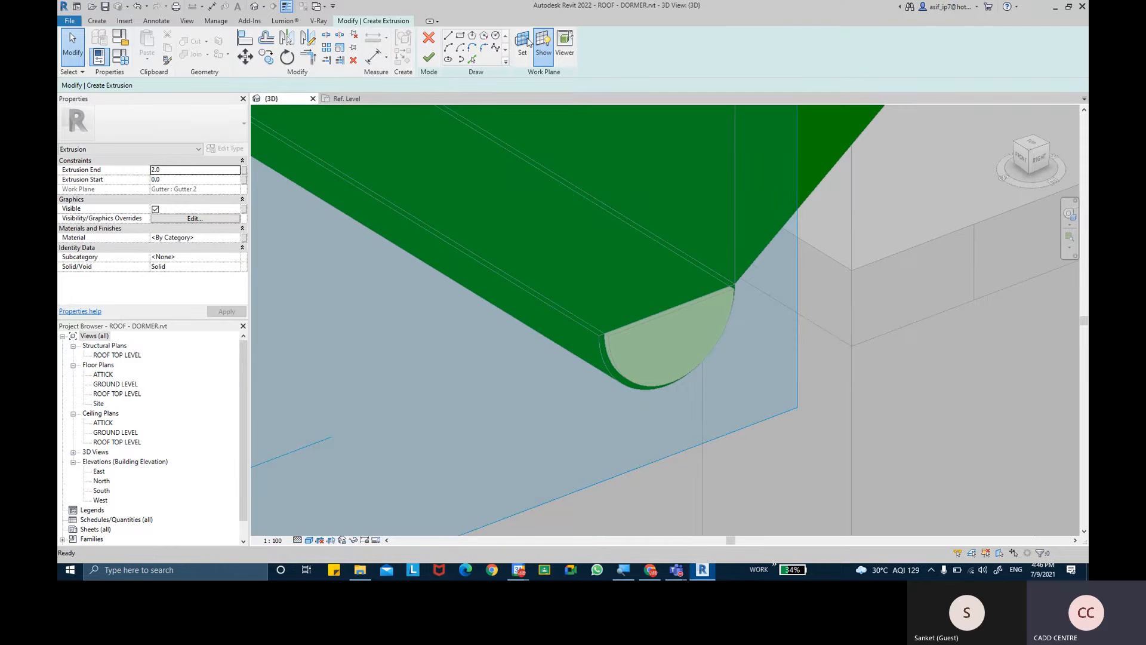
key("Escape")
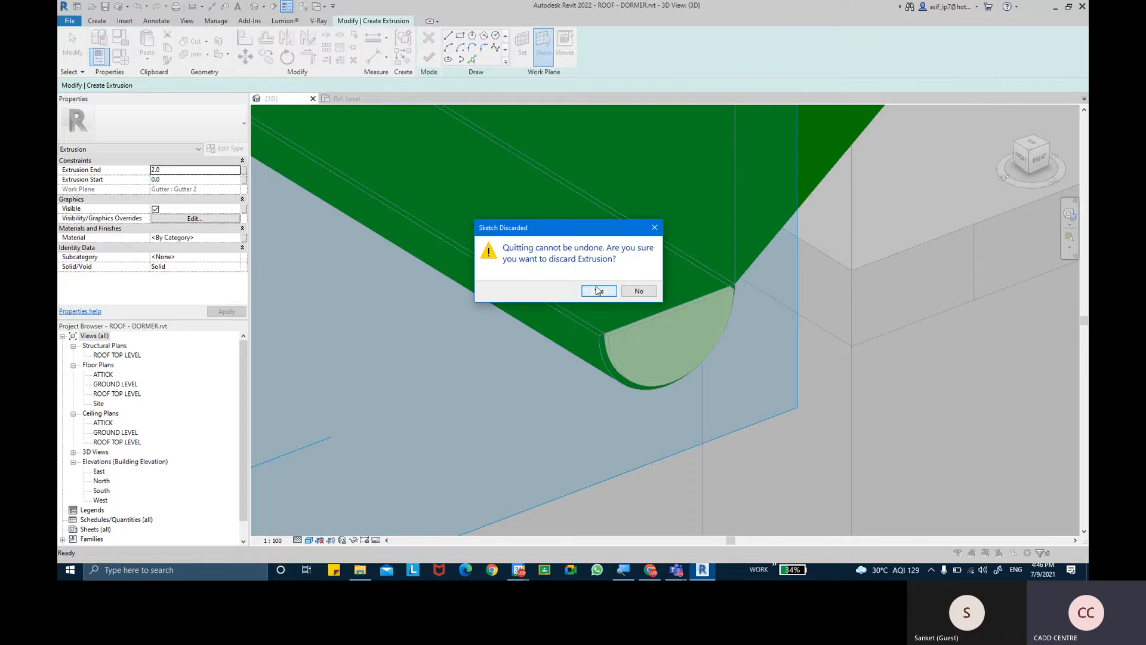
left_click(594, 289)
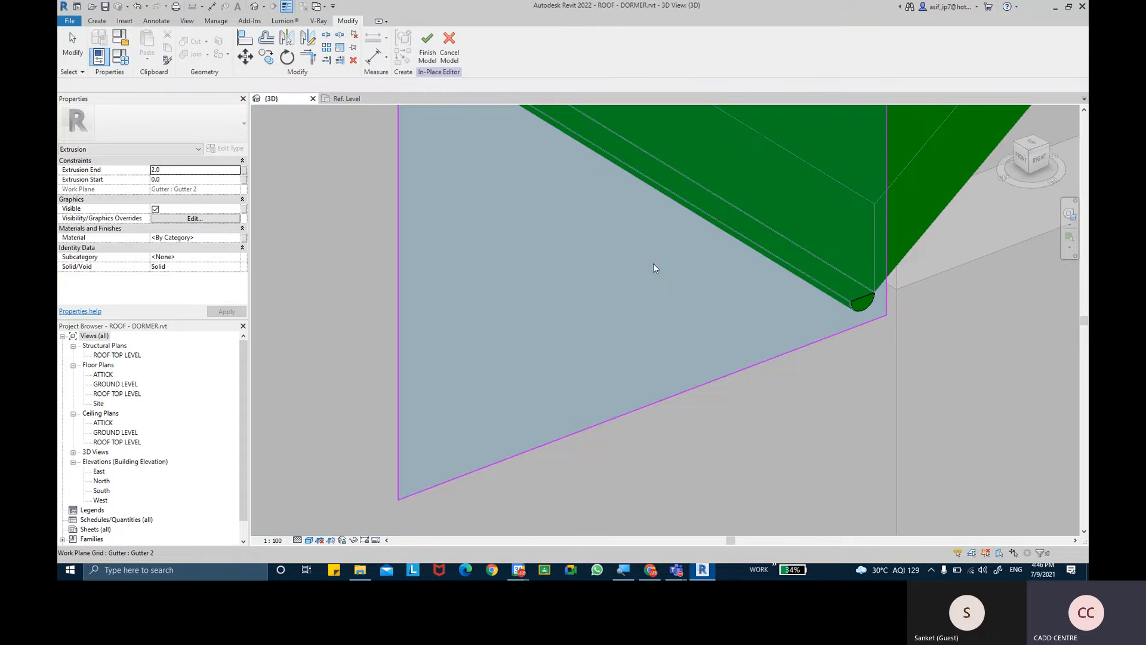
- Set the extrusion end of the second half-round cap to -2 and apply it
scroll(867, 311, "up", 2)
left_click(866, 307)
scroll(753, 338, "up", 4)
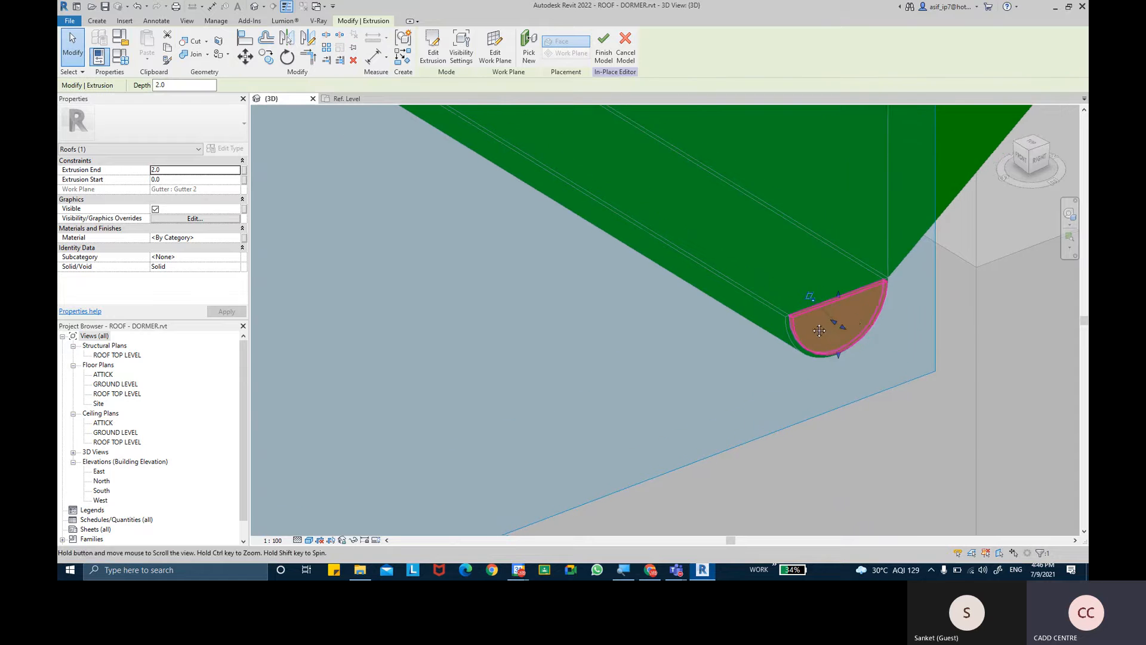
scroll(753, 337, "up", 2)
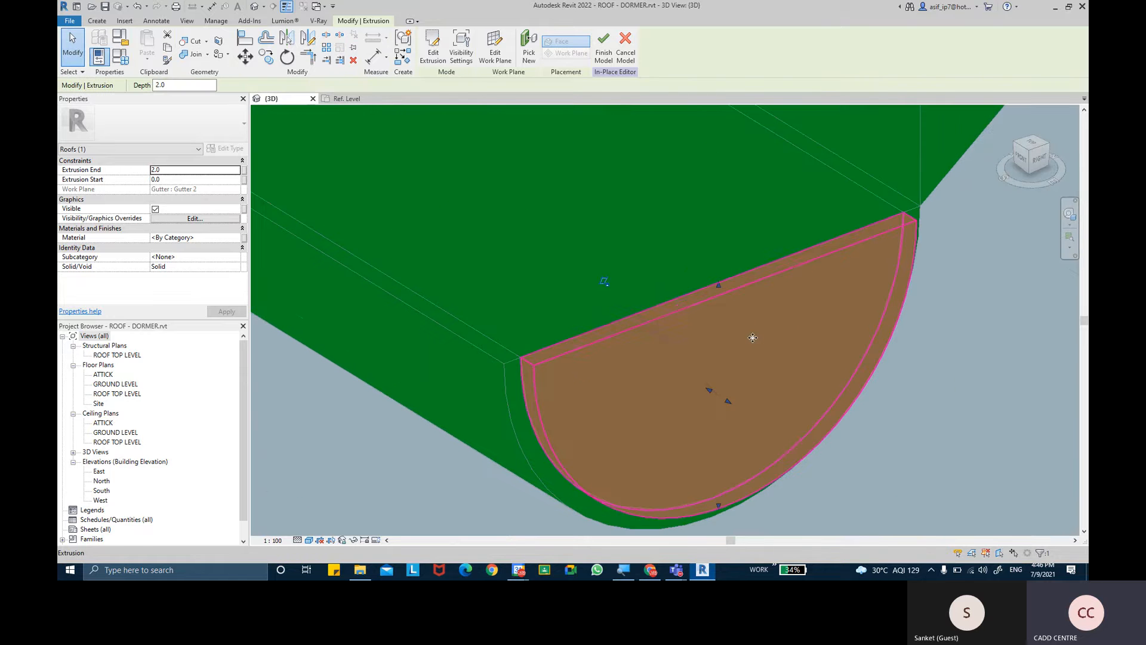
left_click(184, 169)
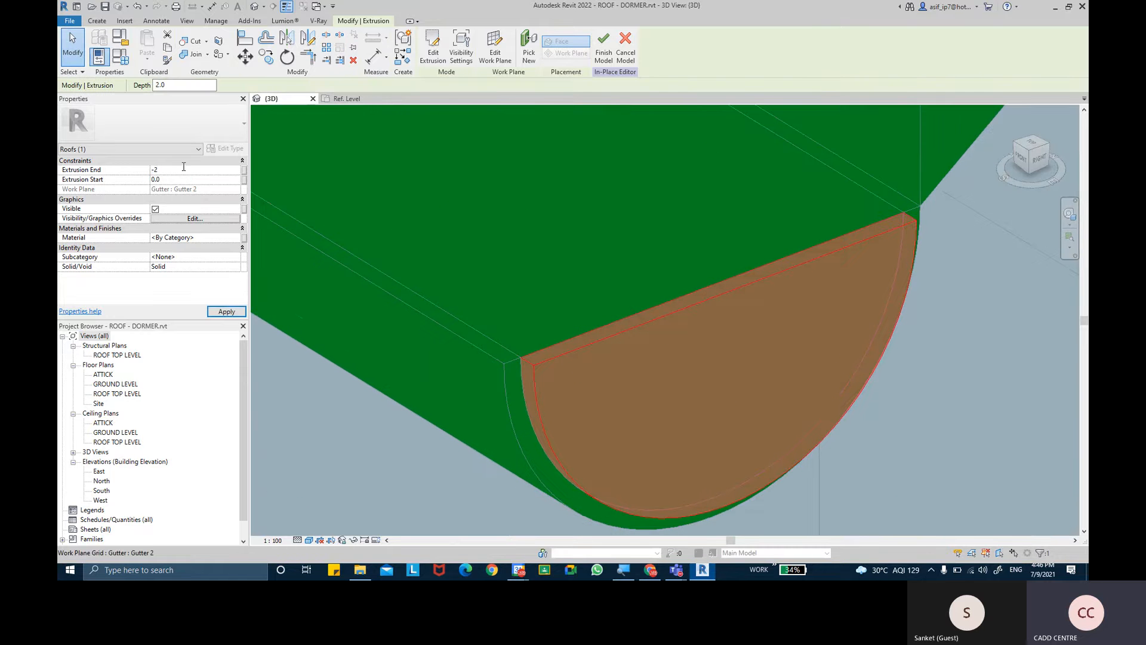
left_click(226, 311)
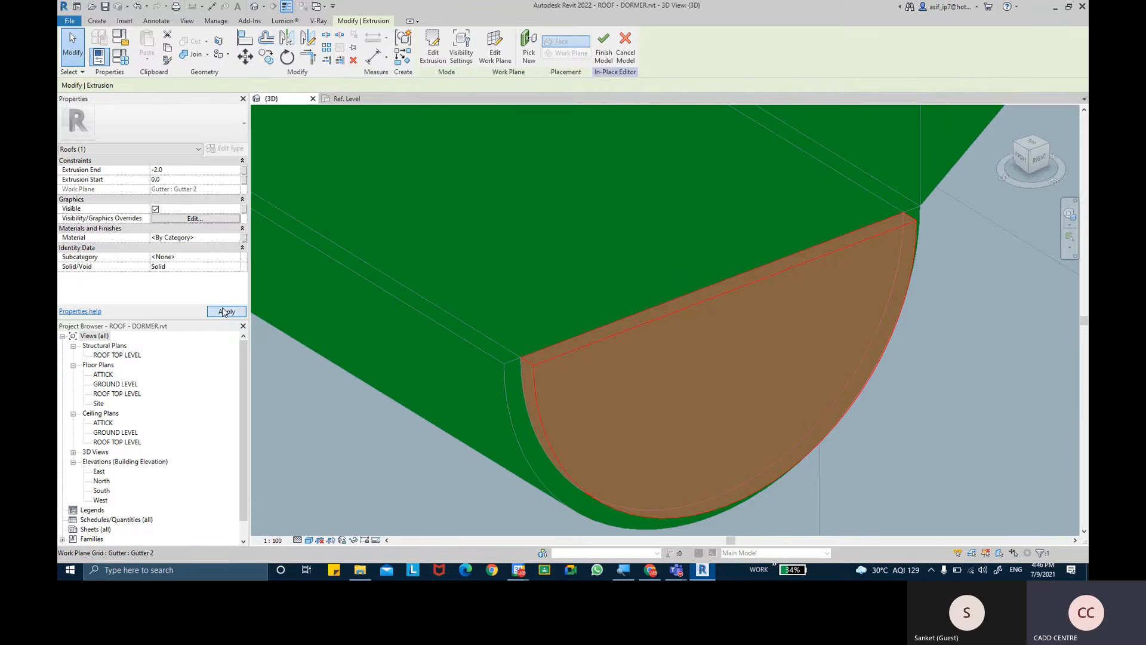
scroll(543, 323, "down", 2)
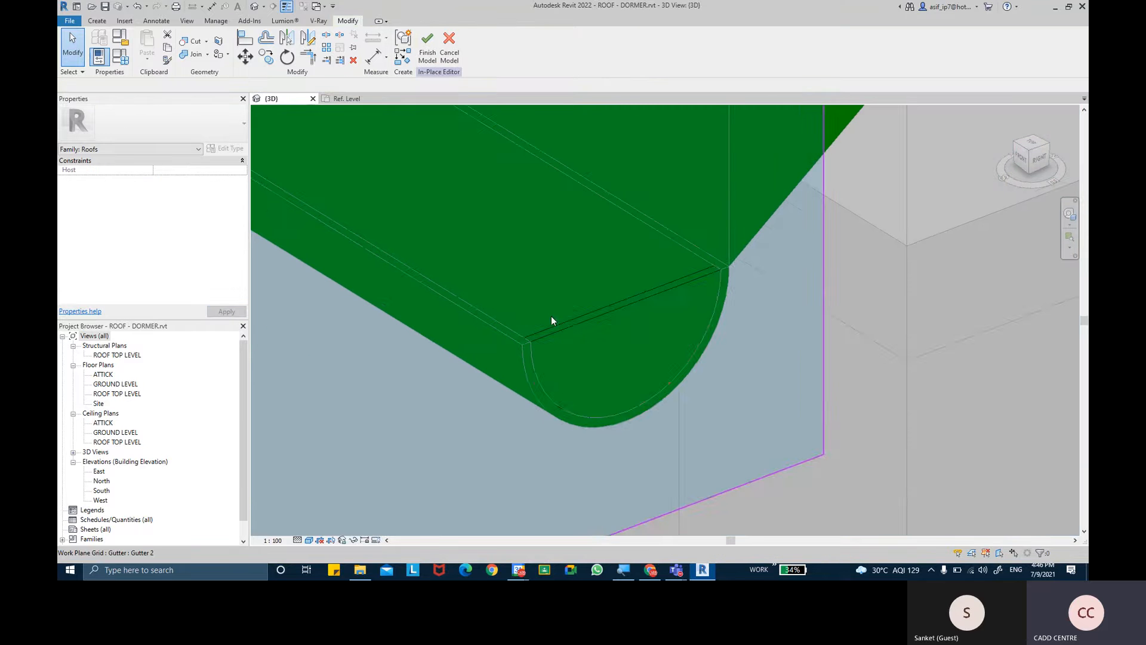
key("Escape")
- Associate the second cap's material with a new type family parameter named CAP MATERIAL, and finish the in-place model
scroll(568, 327, "down", 2)
scroll(671, 324, "up", 3)
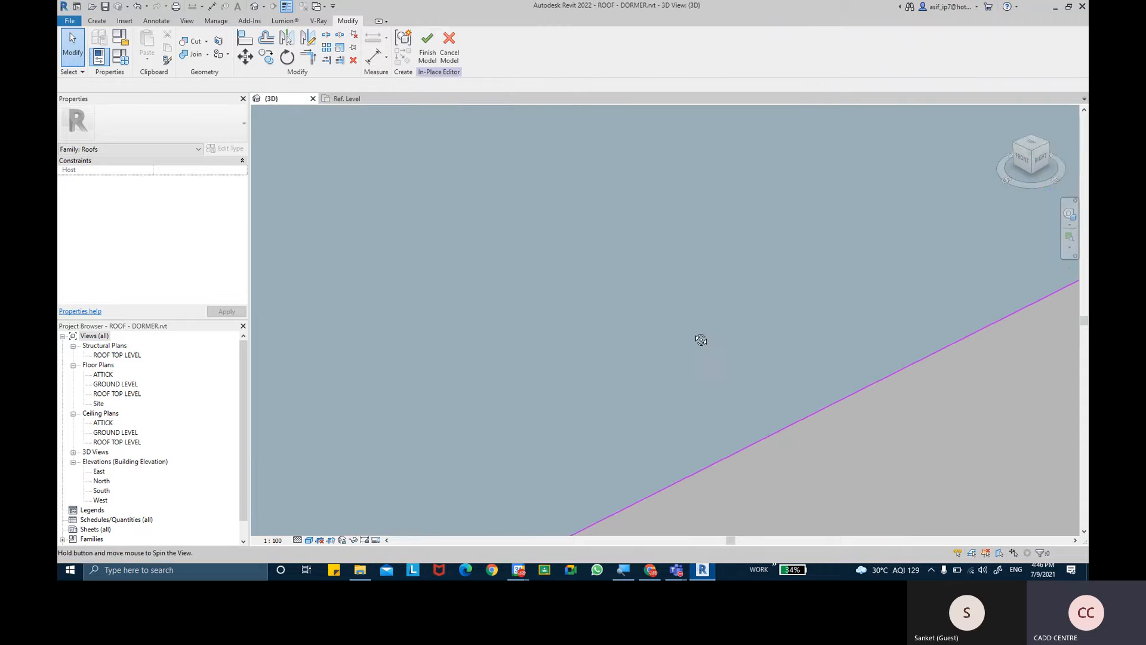
scroll(693, 333, "down", 2)
middle_click_drag(682, 327, 518, 389)
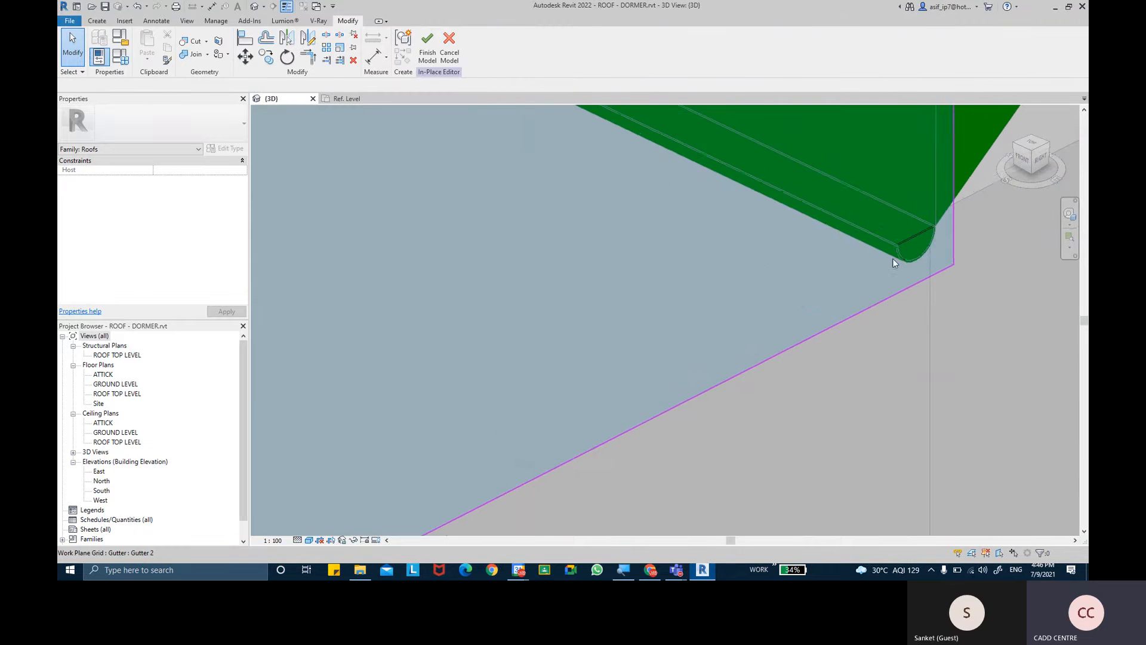
left_click(923, 227)
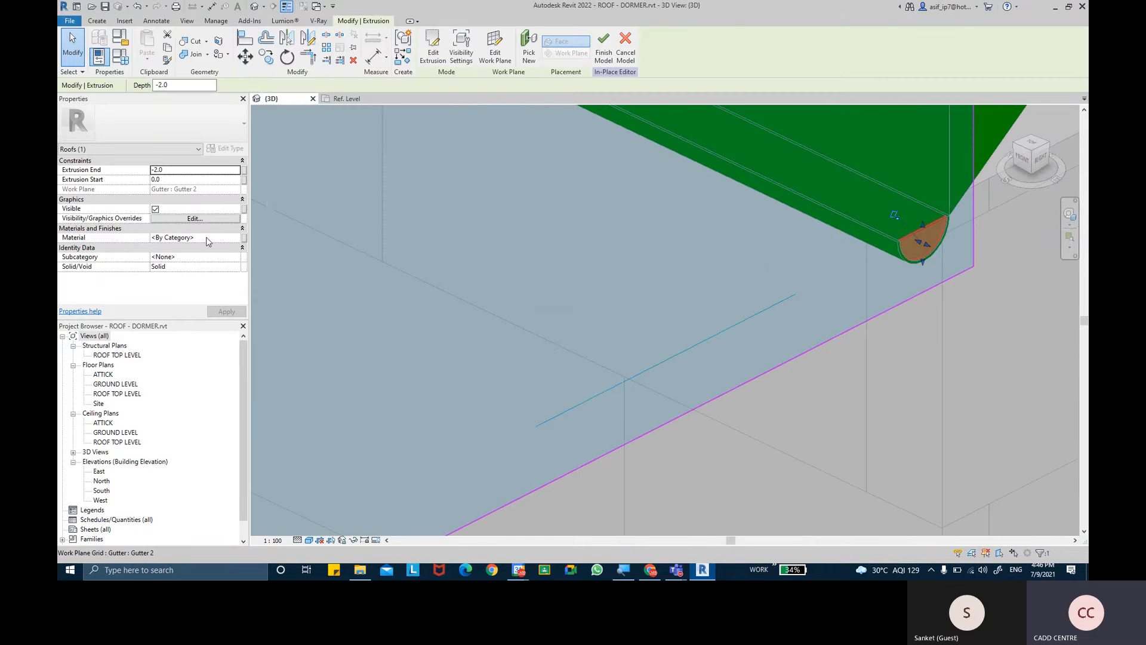
left_click(244, 237)
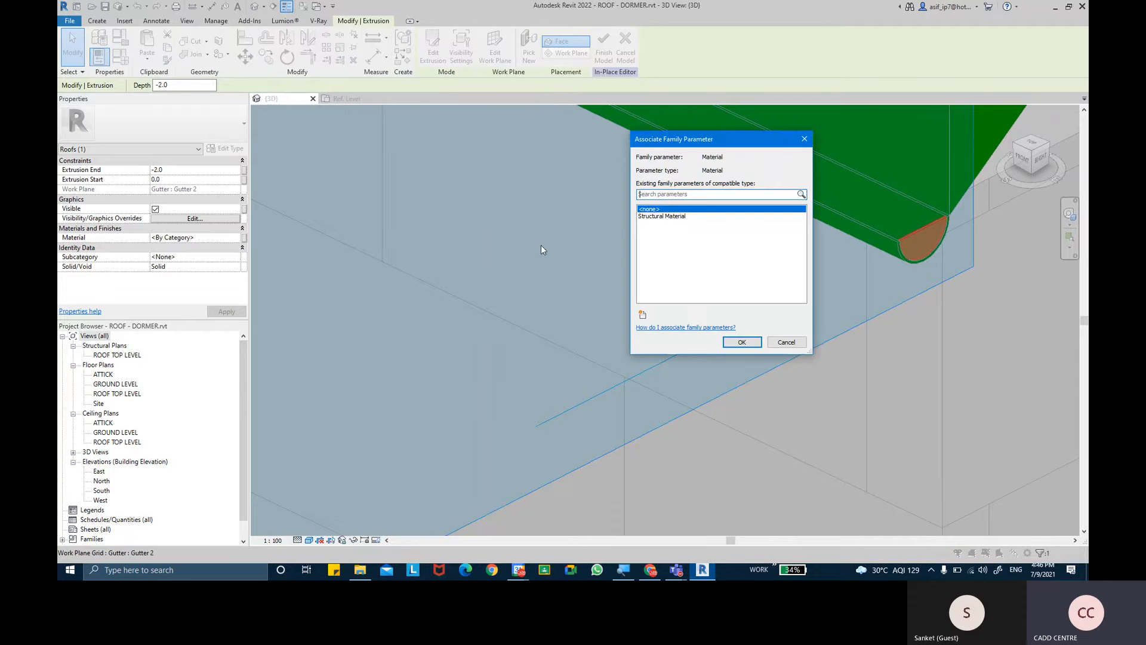
left_click(643, 315)
type("C")
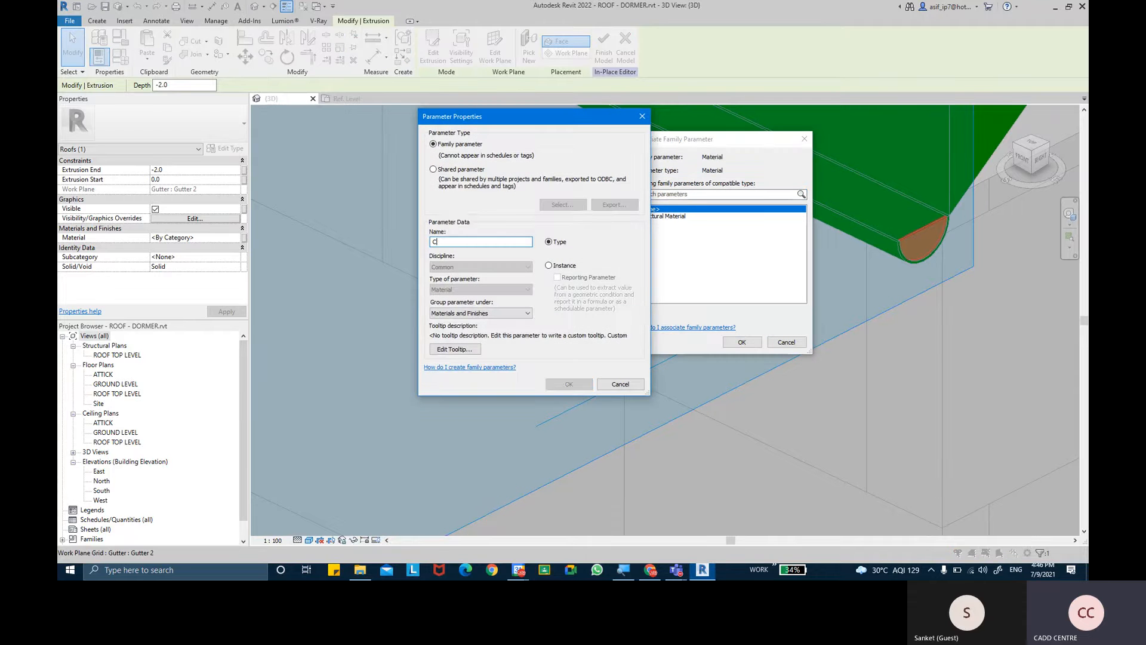
type("AP M")
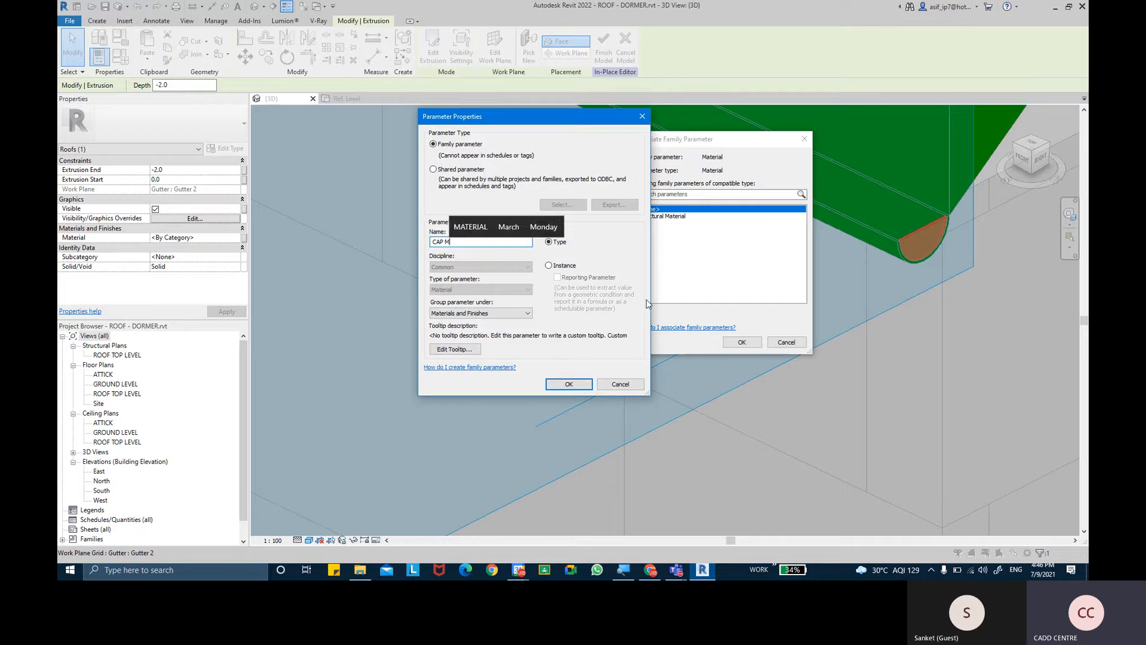
type("ATERIA")
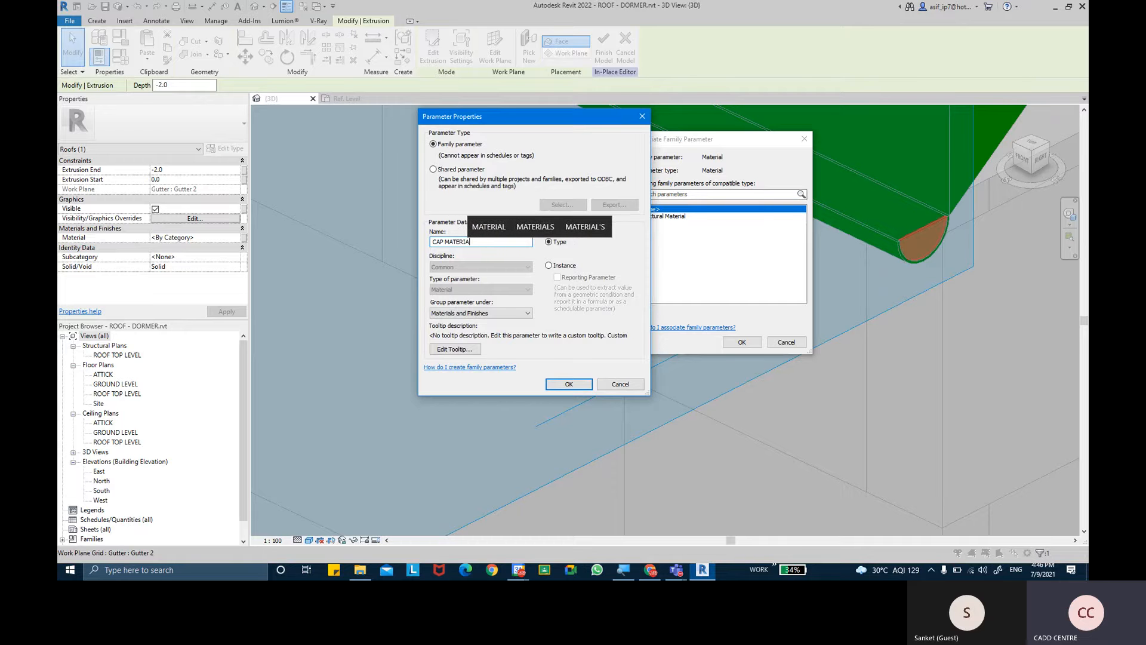
type("L")
left_click(591, 383)
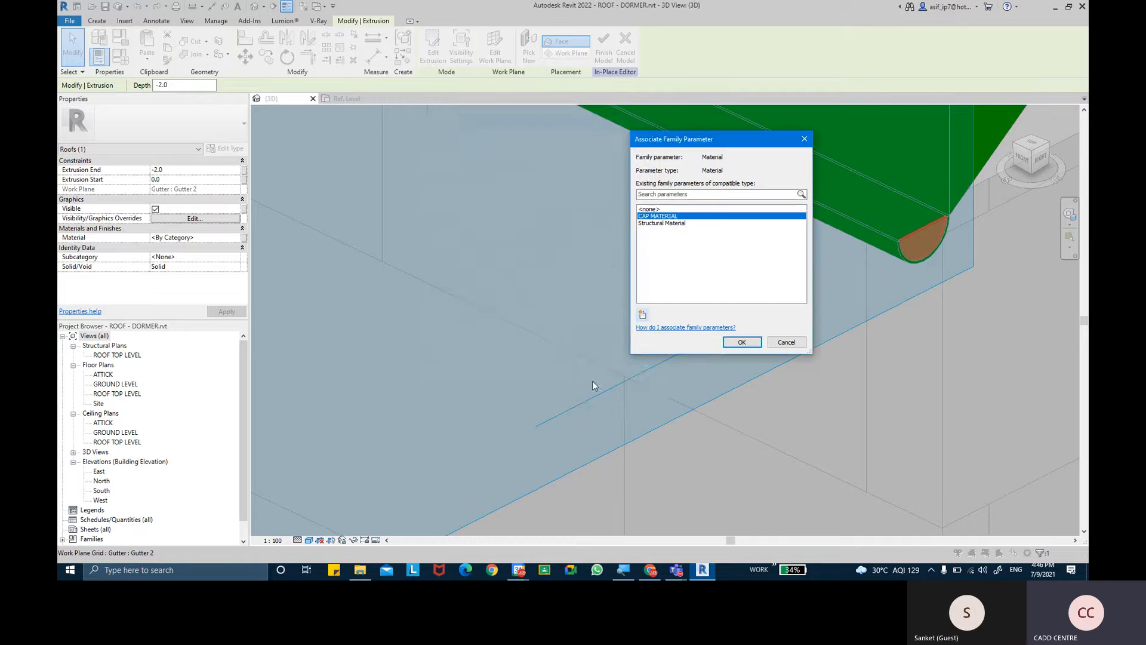
left_click(741, 342)
middle_click_drag(811, 313, 746, 344)
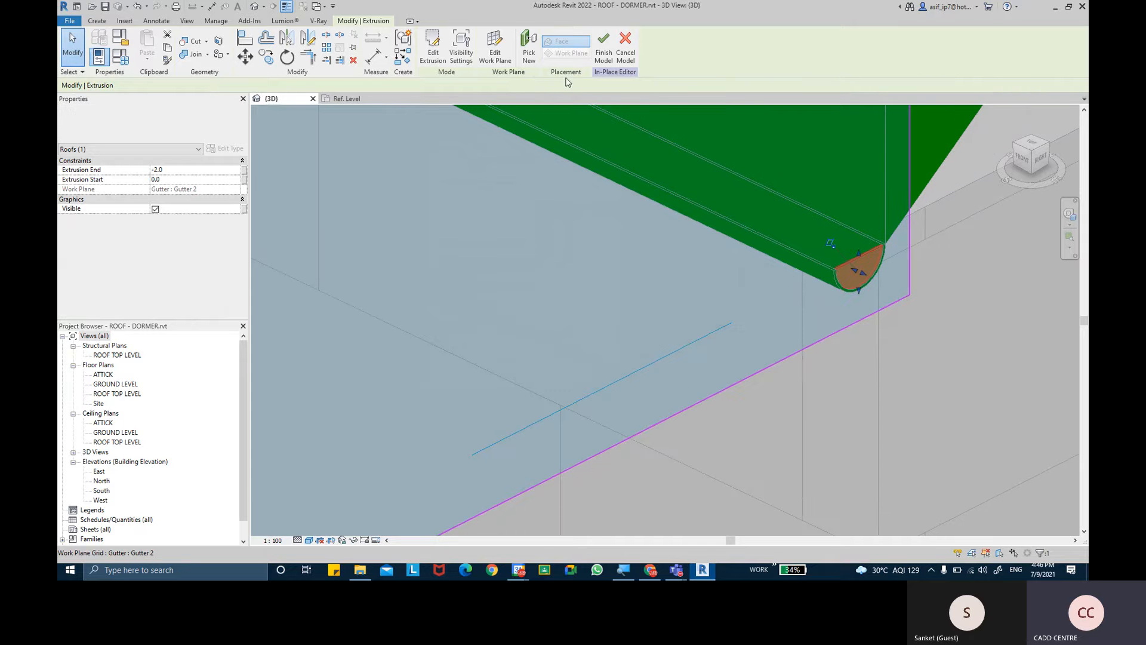
left_click(604, 48)
middle_click_drag(880, 288, 747, 362)
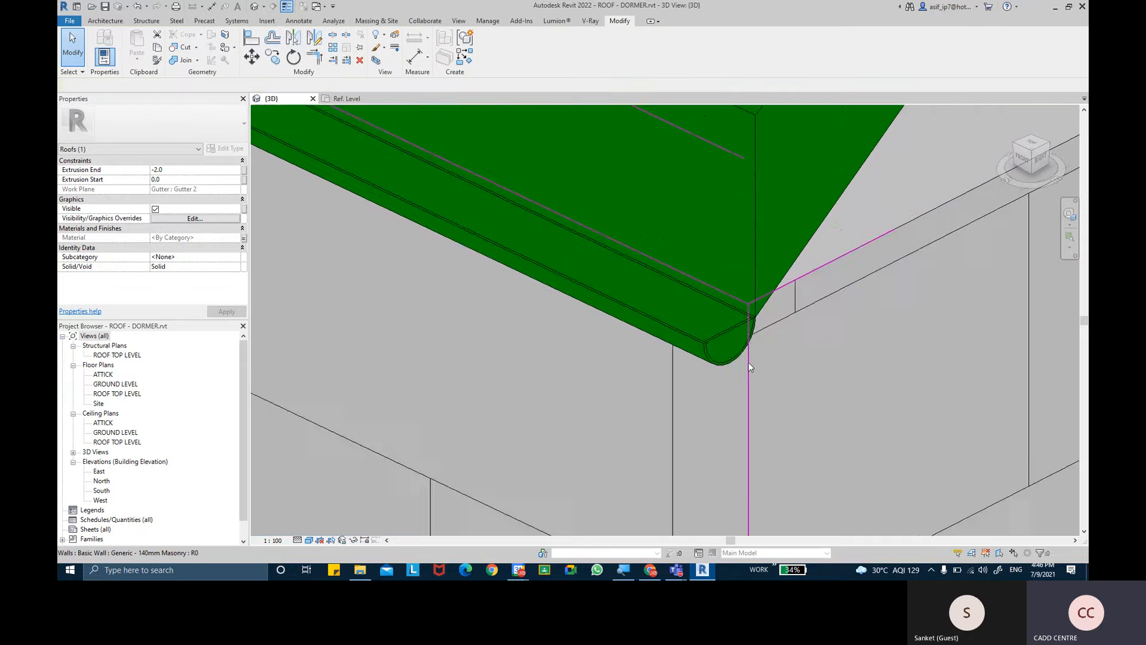
- Examine the capped end at the gutter's opposite corner and compare it with the roof gutters reference photo in the browser
scroll(749, 364, "down", 2)
middle_click_drag(685, 368, 666, 312, "shift")
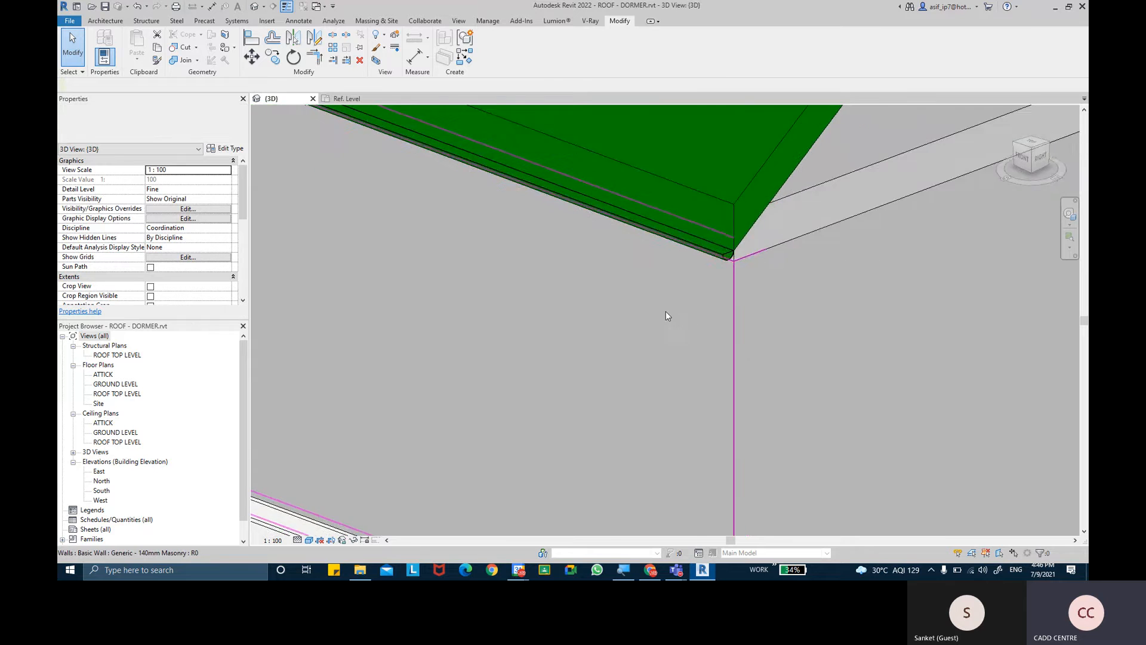
scroll(665, 310, "down", 6)
middle_click_drag(547, 325, 523, 332, "shift")
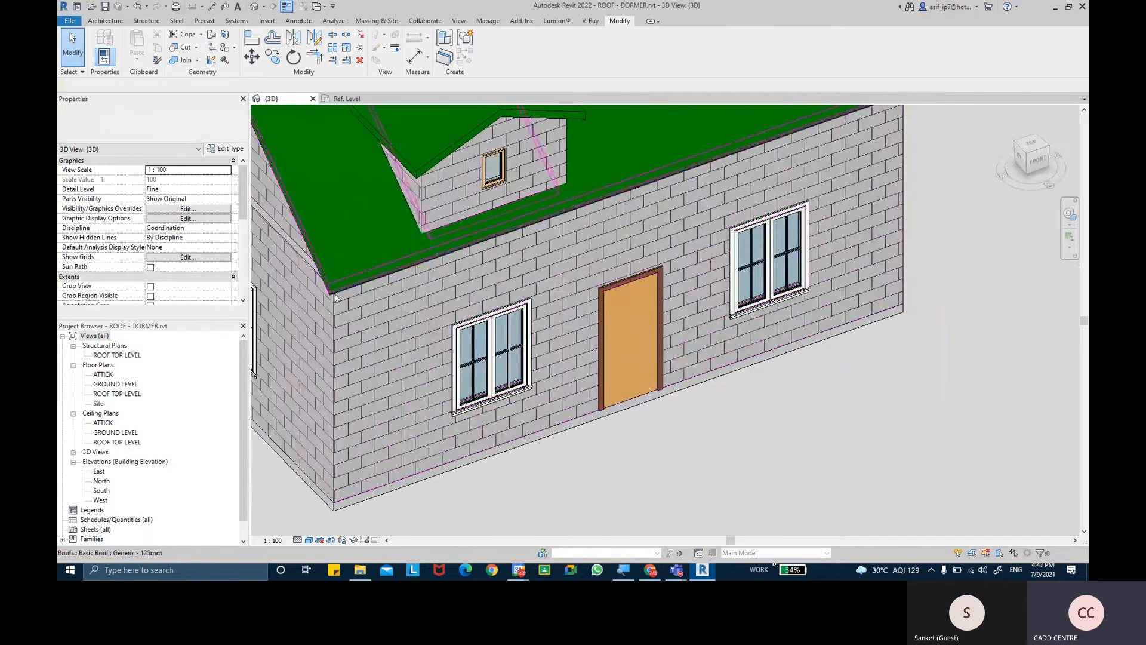
scroll(318, 333, "up", 6)
scroll(426, 308, "up", 5)
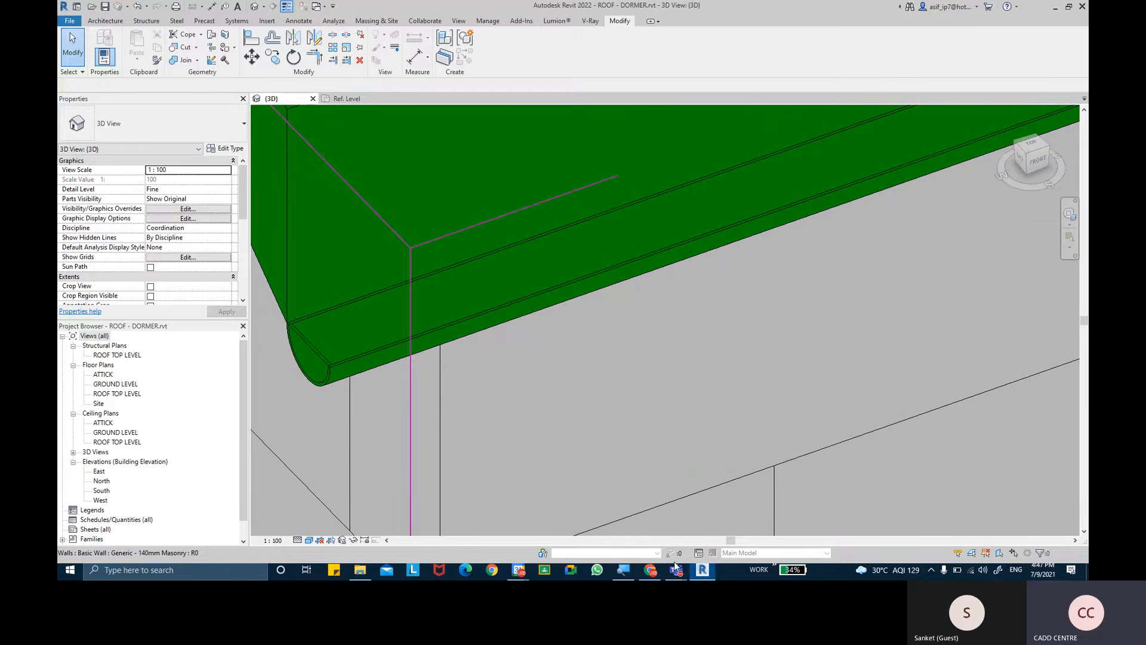
mouse_move(652, 572)
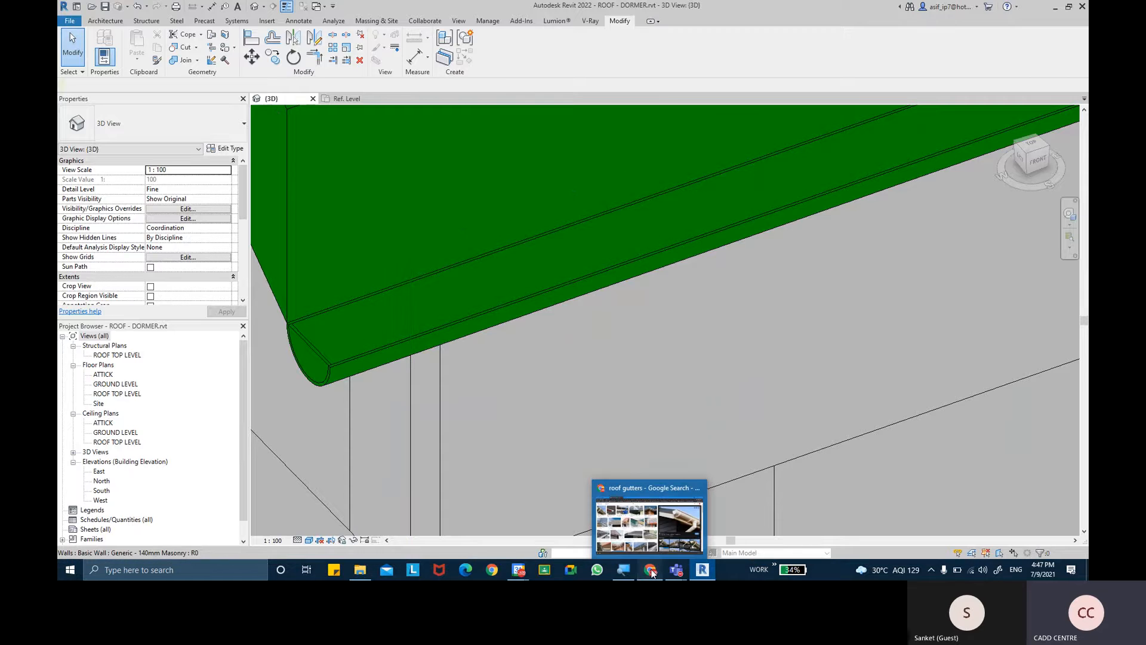
left_click(672, 542)
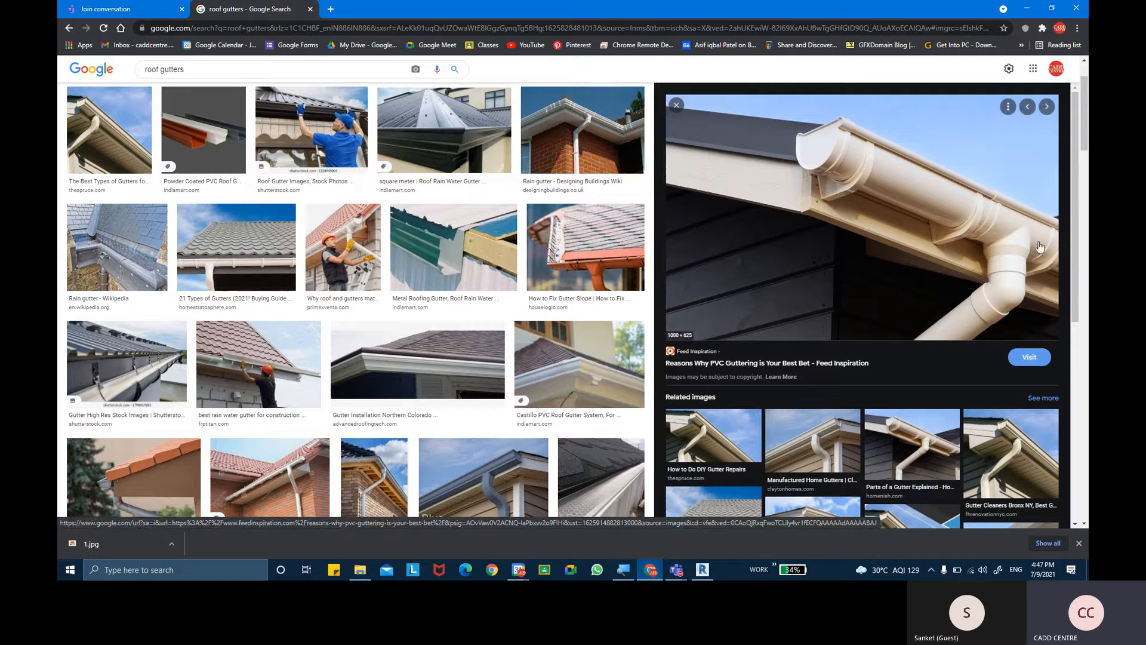
left_click(997, 227)
left_click(702, 569)
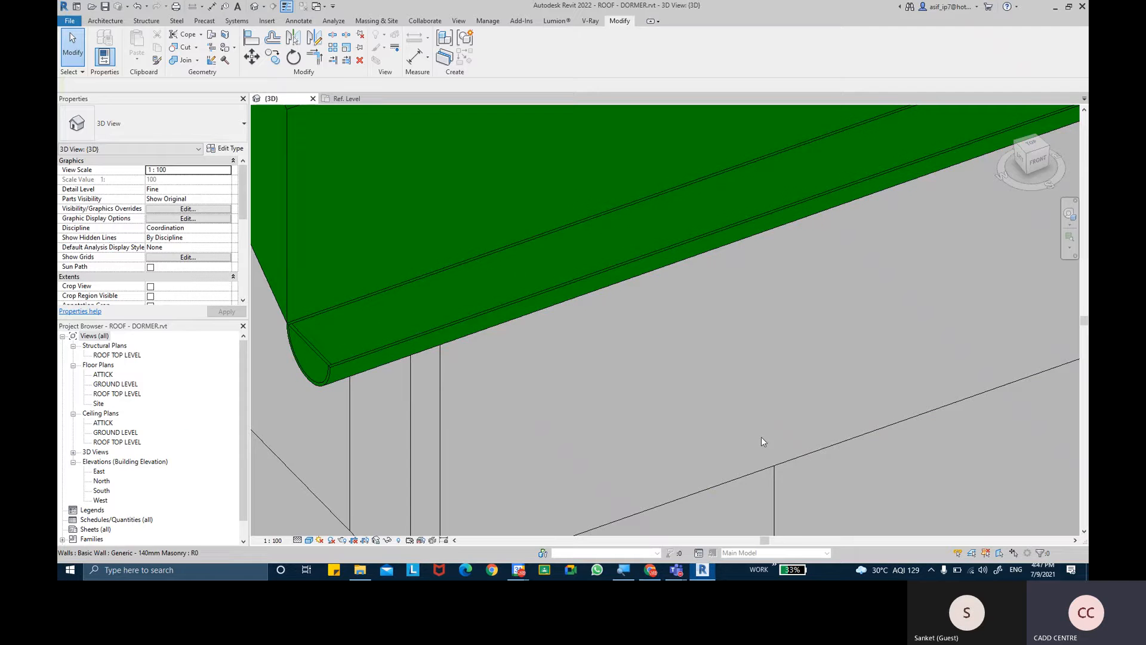
- Inspect the gutter and its end cap from the side, and check the downpipe photo in the browser again
left_click(541, 308)
mouse_move(550, 319)
middle_mouse_down("shift")
mouse_move(563, 320)
mouse_move(557, 303)
middle_mouse_up("shift")
scroll(568, 303, "down", 5)
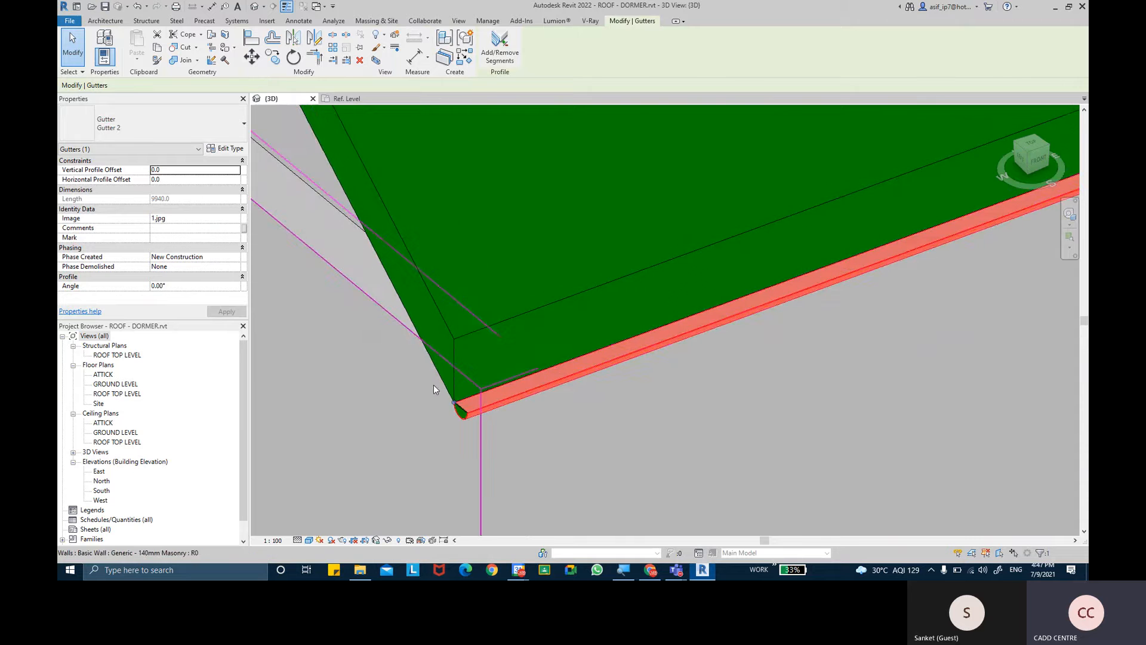
scroll(441, 381, "down", 4)
mouse_move(591, 334)
middle_mouse_down("shift")
mouse_move(619, 310)
mouse_move(568, 332)
middle_mouse_up("shift")
scroll(518, 353, "up", 5)
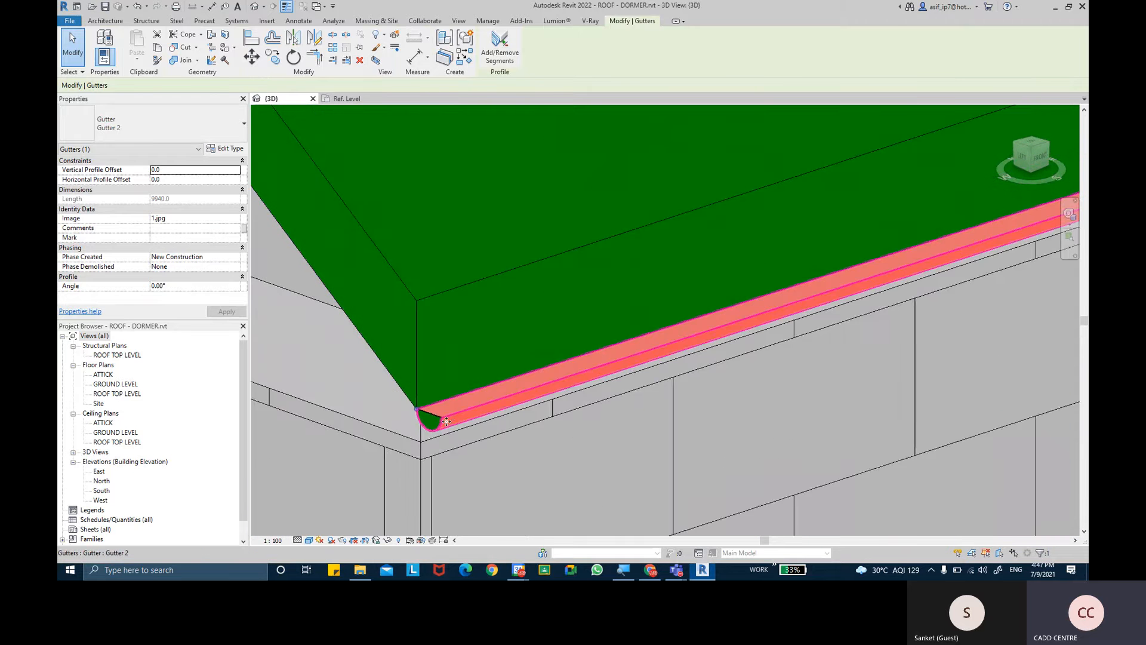
left_click(417, 406)
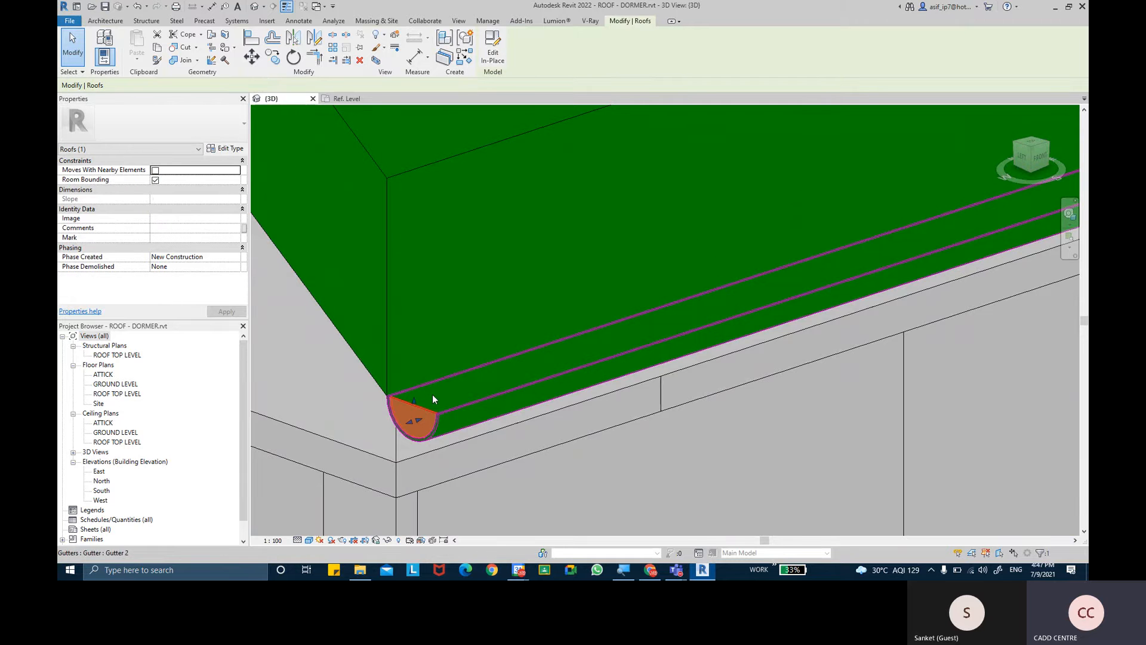
middle_click_drag(511, 330, 552, 247, "shift")
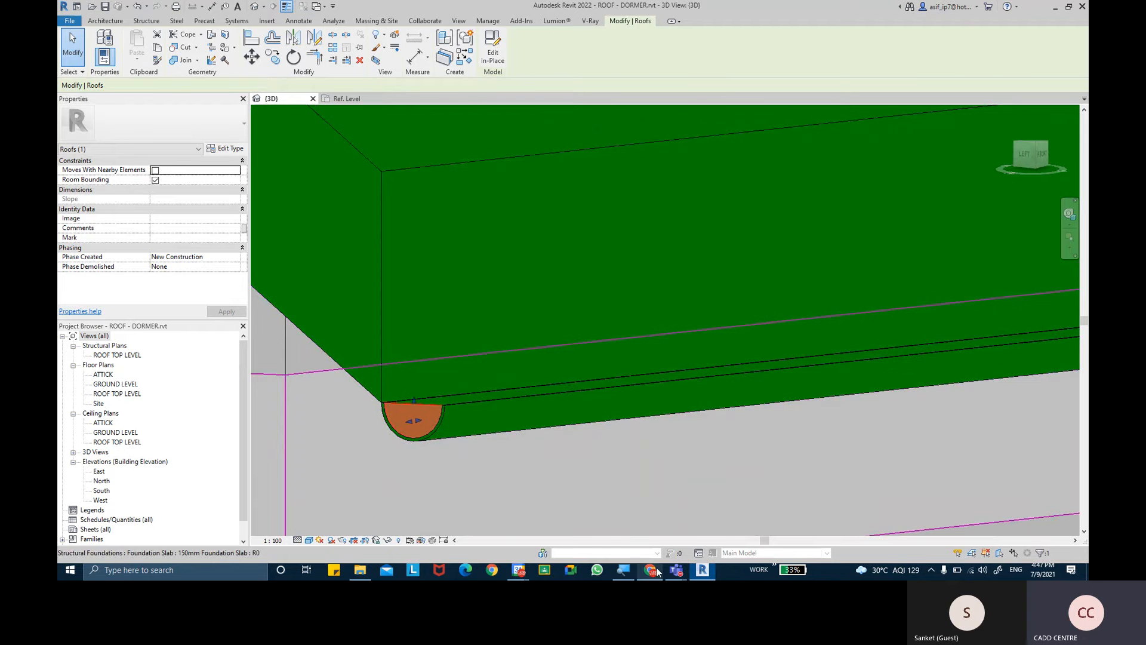
mouse_move(657, 572)
left_click(671, 547)
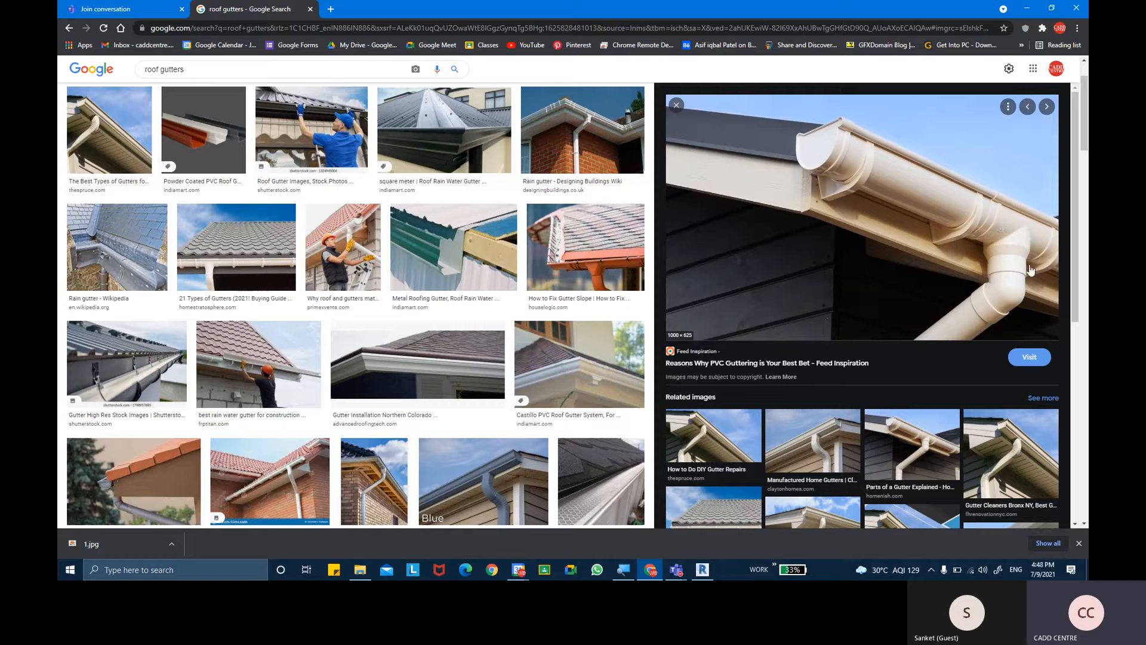
left_click(704, 571)
- Check the profile and material in the type properties of the half-round eave gutter
middle_click_drag(693, 249, 507, 364, "shift")
scroll(507, 364, "up", 5)
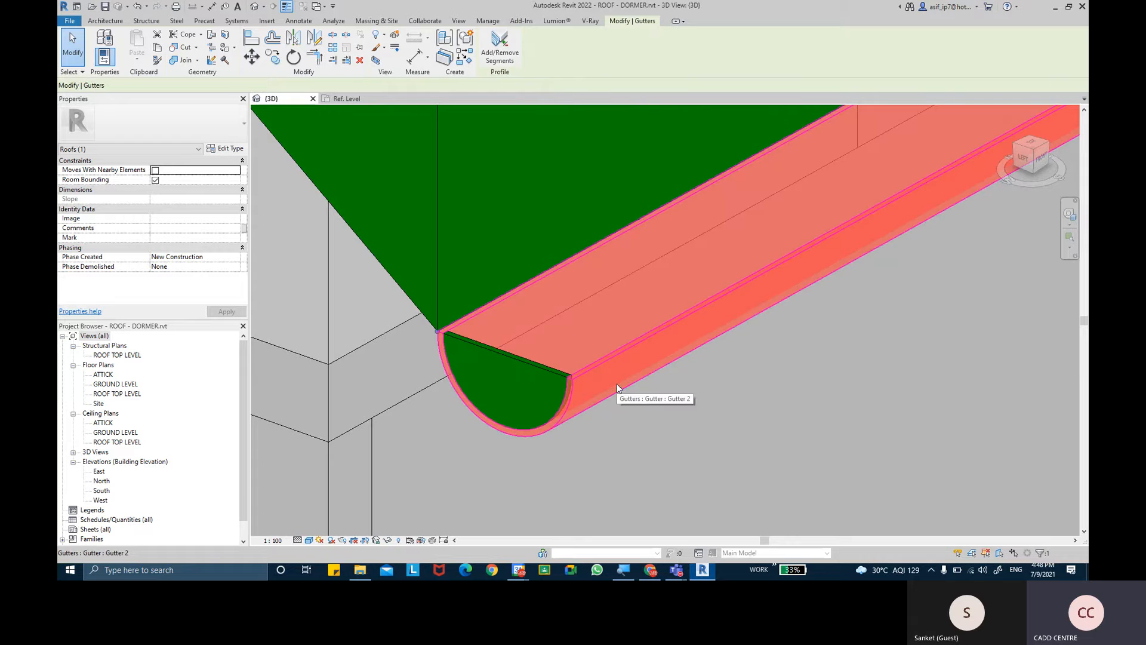
left_click(618, 383)
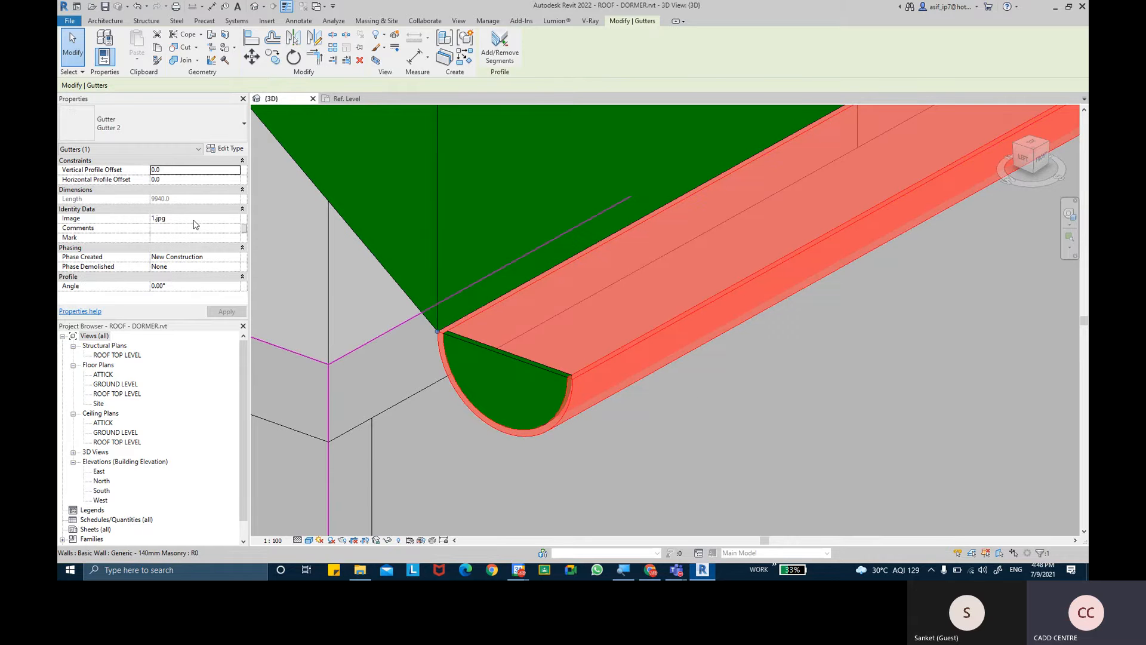
left_click(230, 149)
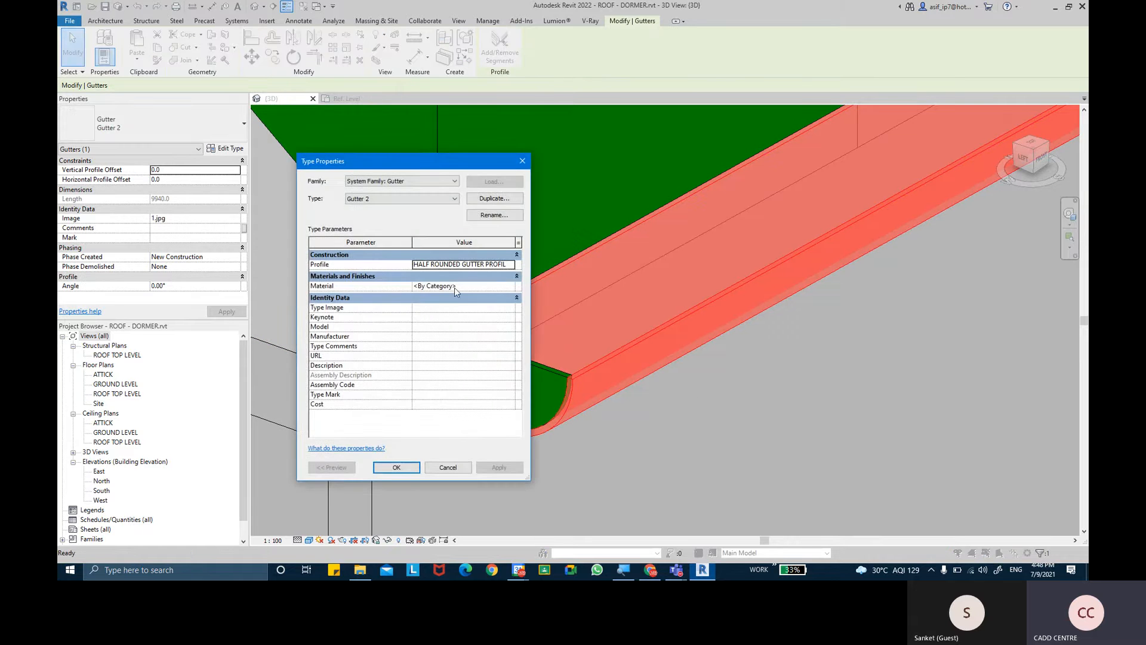
left_click(443, 289)
left_click(396, 468)
- Switch the 3D view's visual style to Realistic
left_click(310, 540)
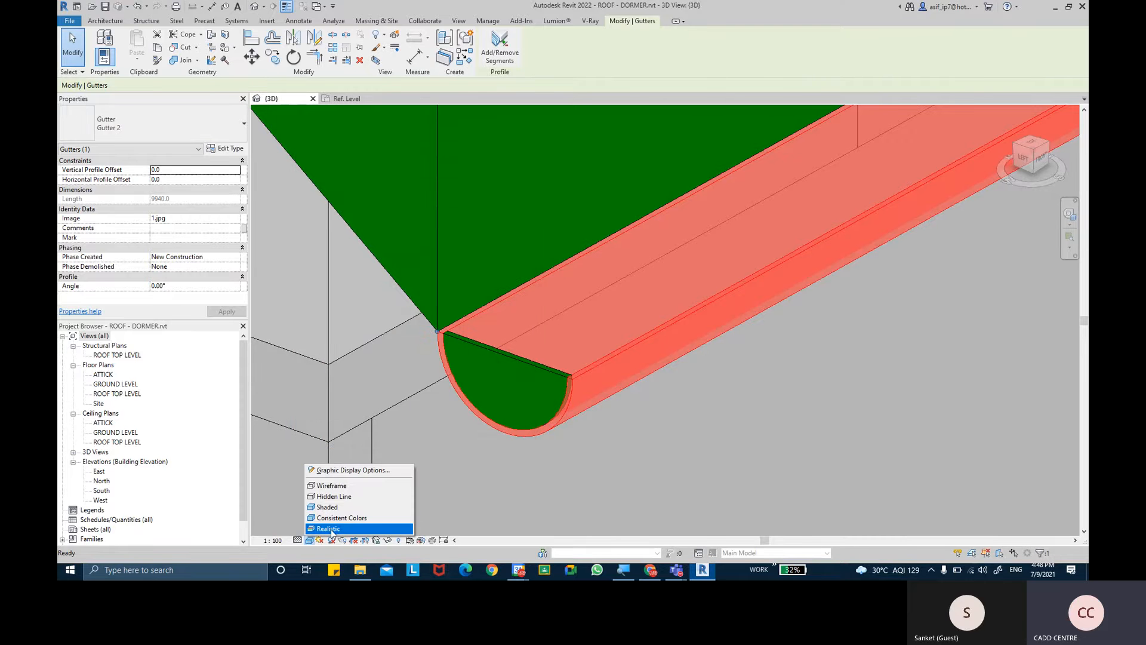
left_click(331, 529)
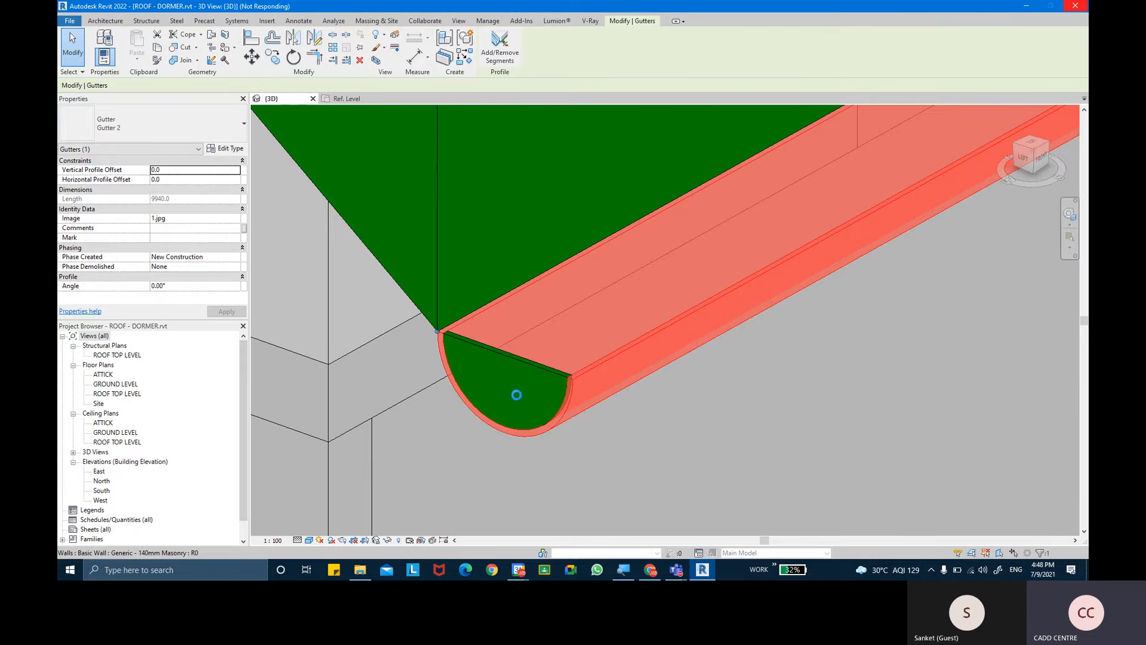
scroll(597, 386, "down", 2)
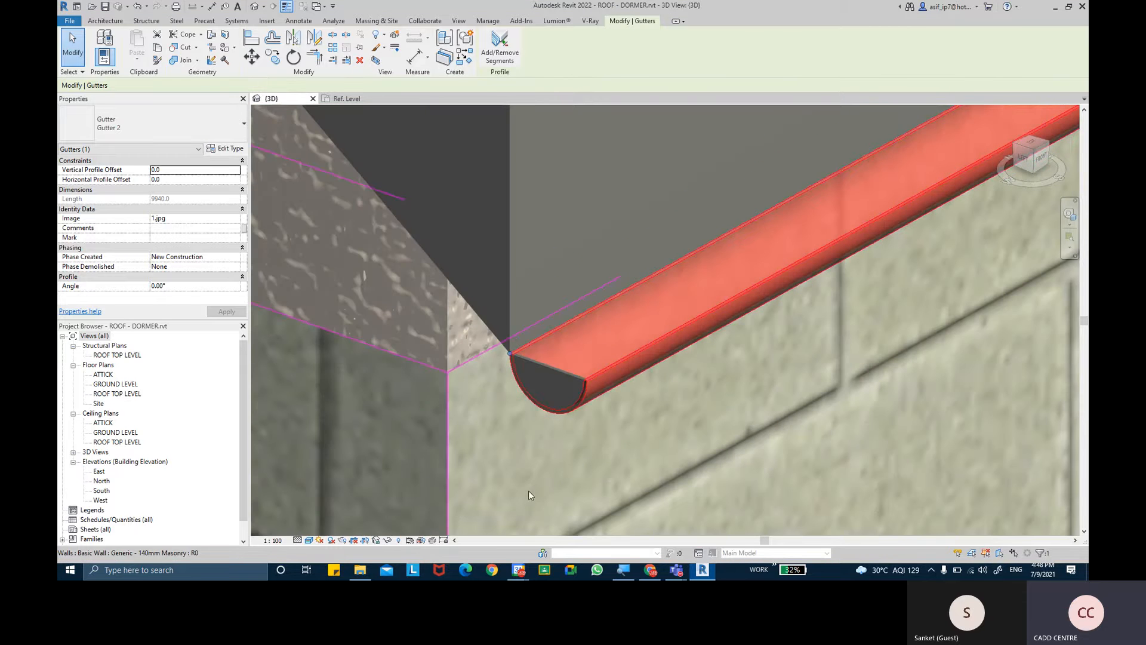
- Examine the gutter's capped end at the roof corner in the realistic 3D view, both close up and with the whole house in view
left_click(552, 460)
scroll(639, 349, "up", 2)
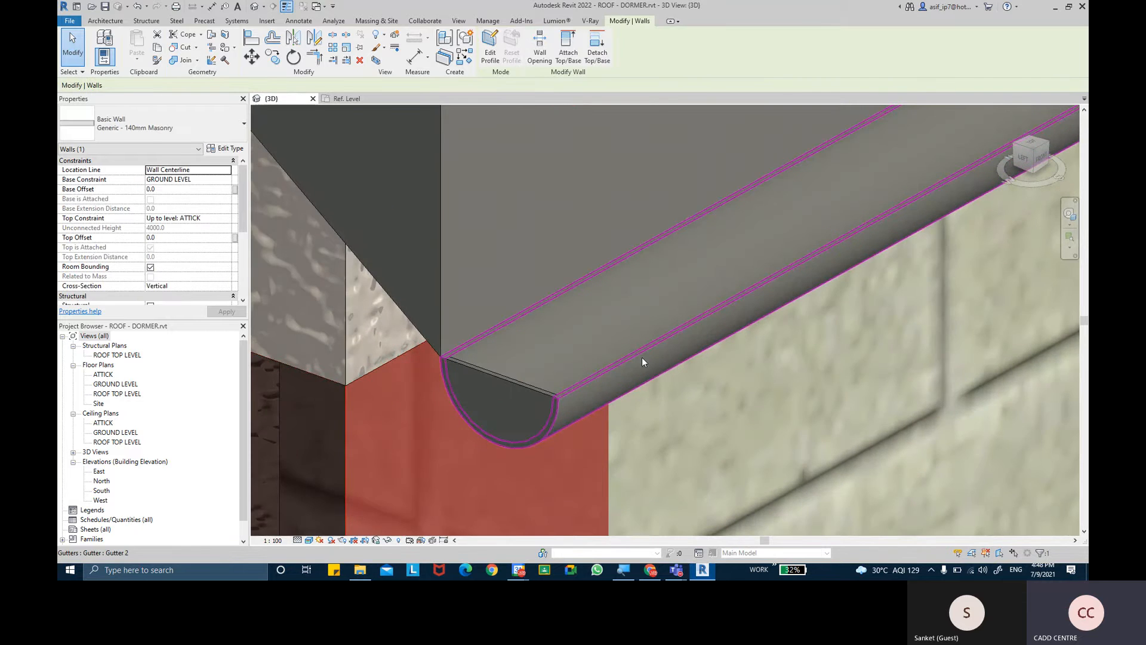
scroll(643, 361, "down", 5)
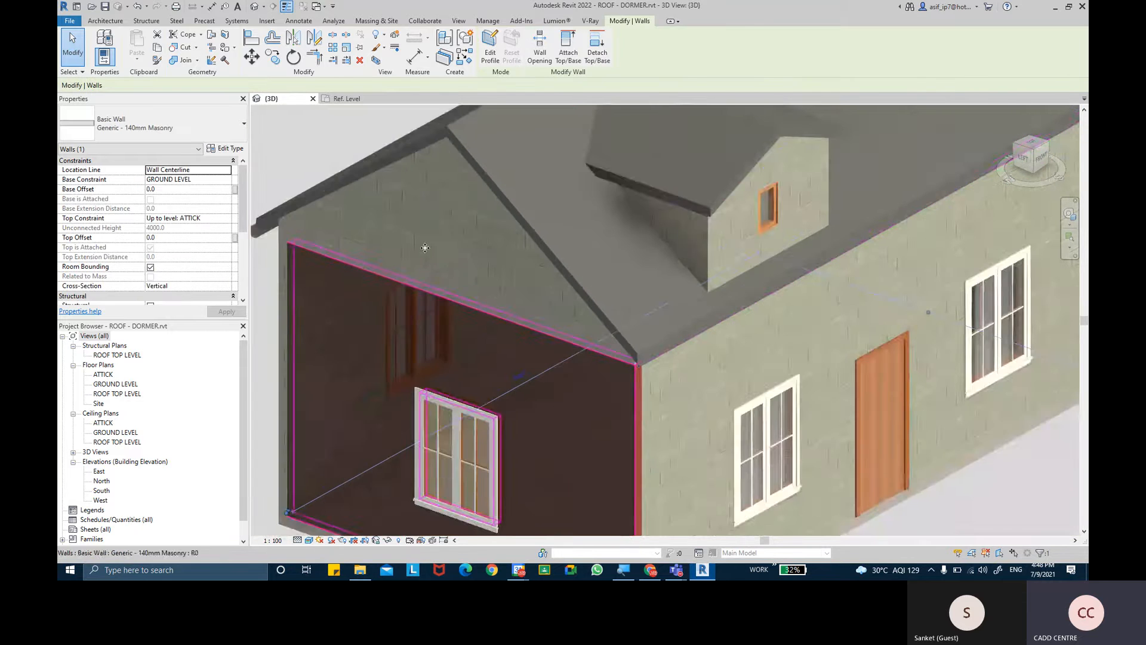
scroll(425, 247, "down", 5)
left_click(389, 207)
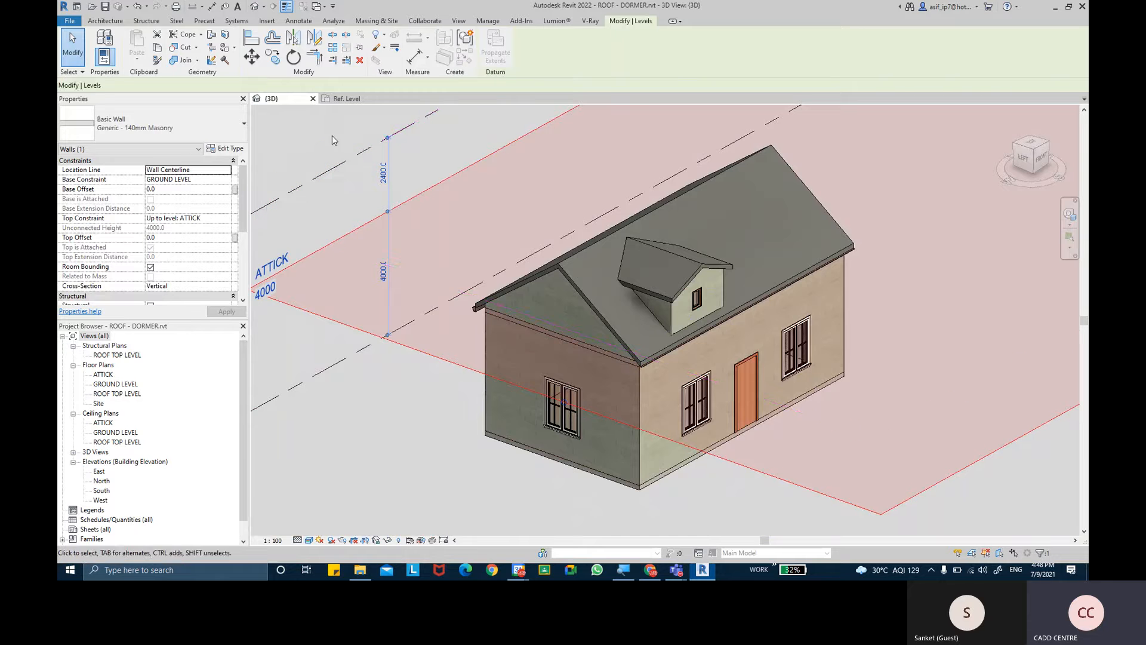
left_click(332, 141)
scroll(629, 376, "up", 6)
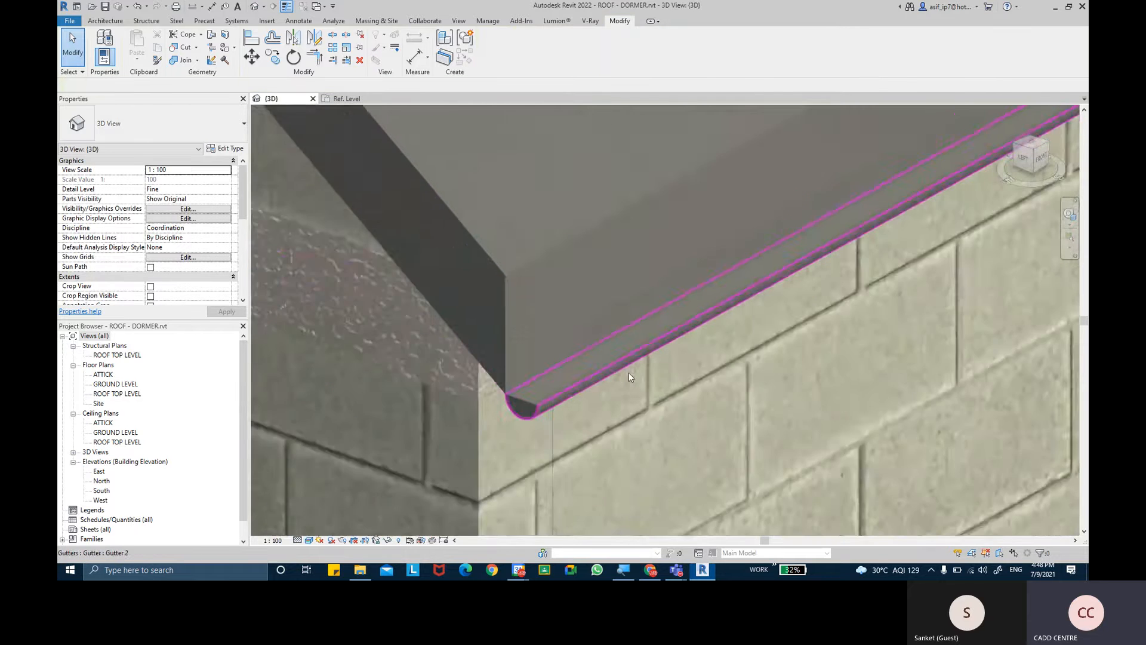
scroll(630, 375, "up", 3)
middle_click_drag(588, 348, 632, 317, "shift")
scroll(602, 322, "up", 2)
scroll(602, 322, "down", 3)
scroll(628, 320, "up", 2)
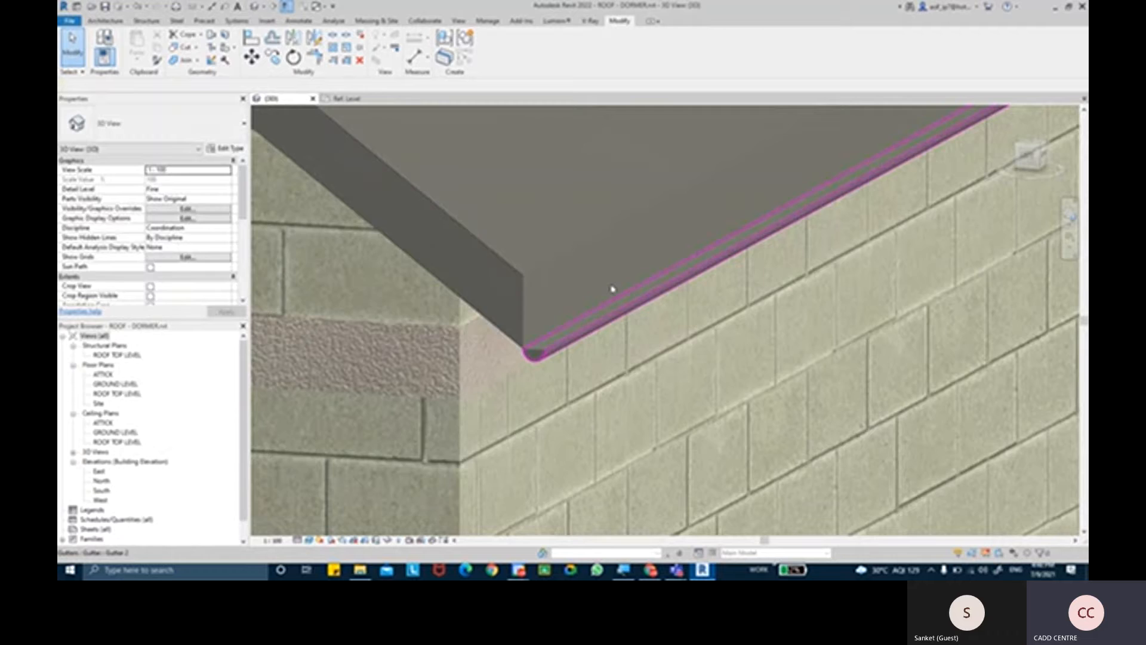
- In the HALF ROUNDED GUTTER PROFILE family's Ref. Level view, add an aligned dimension across the half-round profile's overall width
left_click(352, 99)
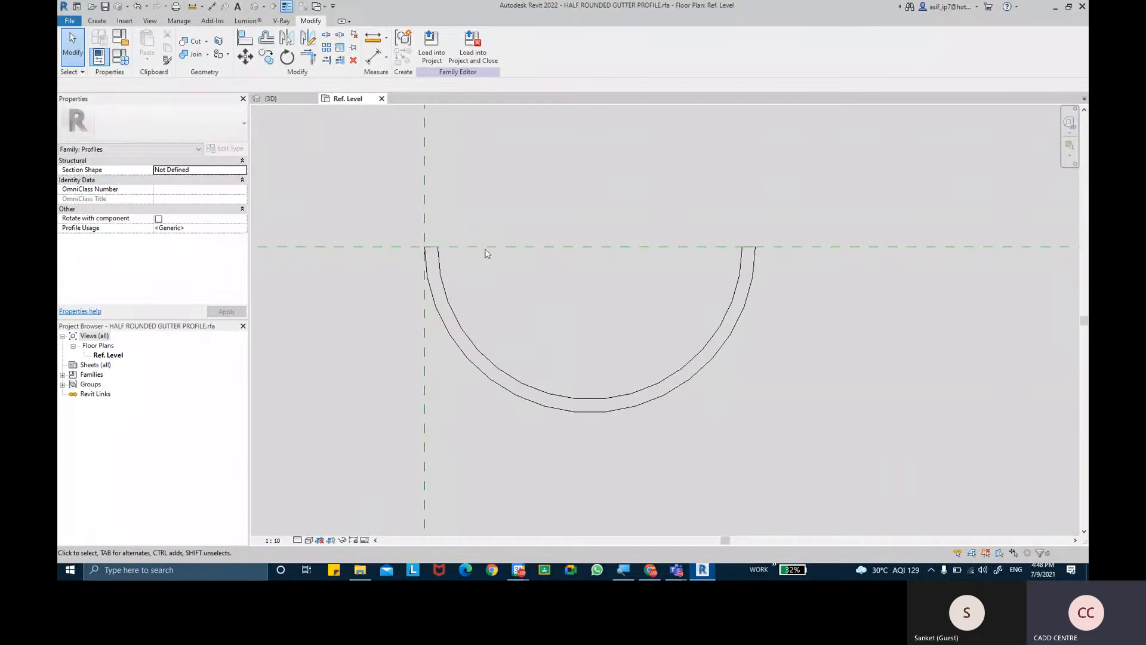
left_click(374, 57)
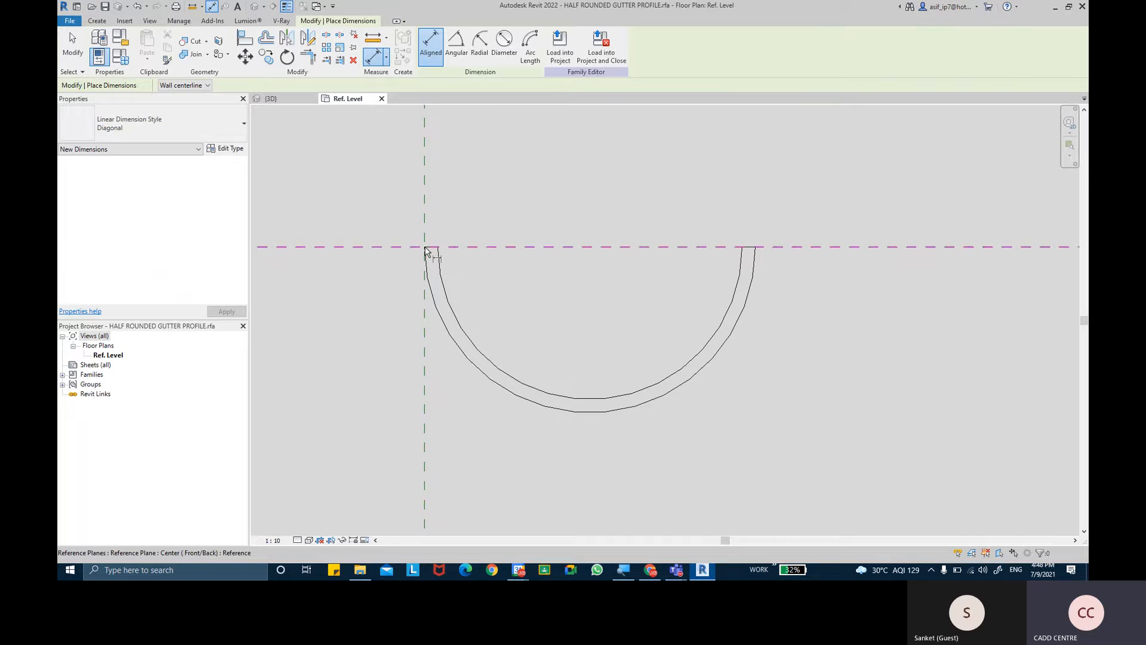
left_click(425, 250)
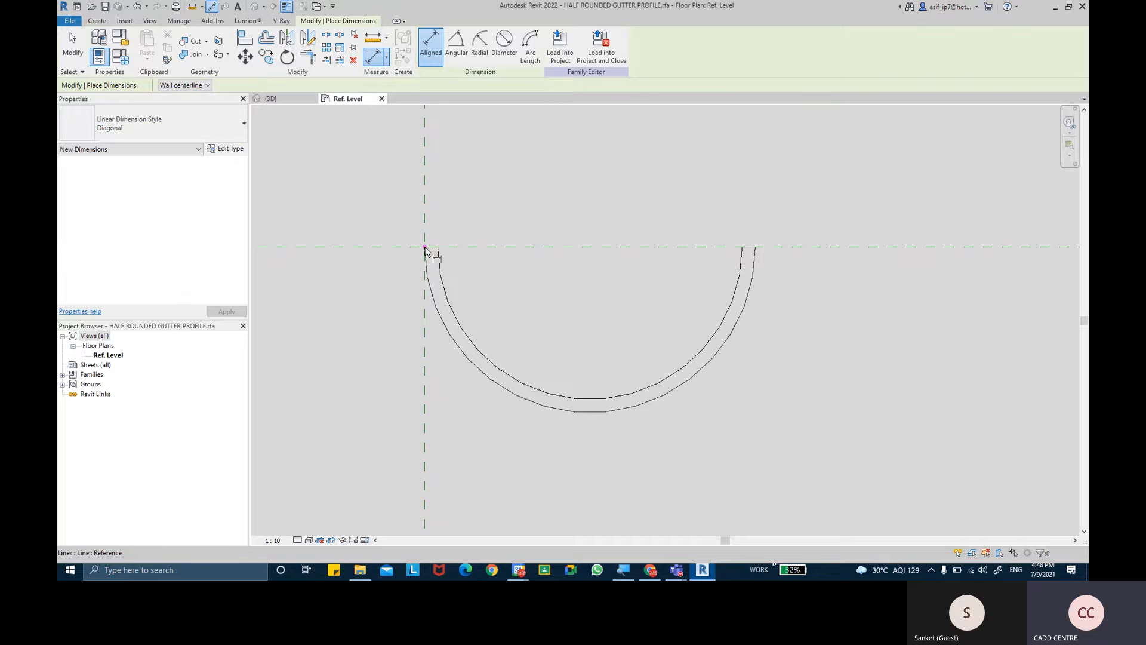
left_click(758, 251)
scroll(767, 239, "down", 2)
middle_click_drag(768, 264, 764, 370)
left_click(774, 224)
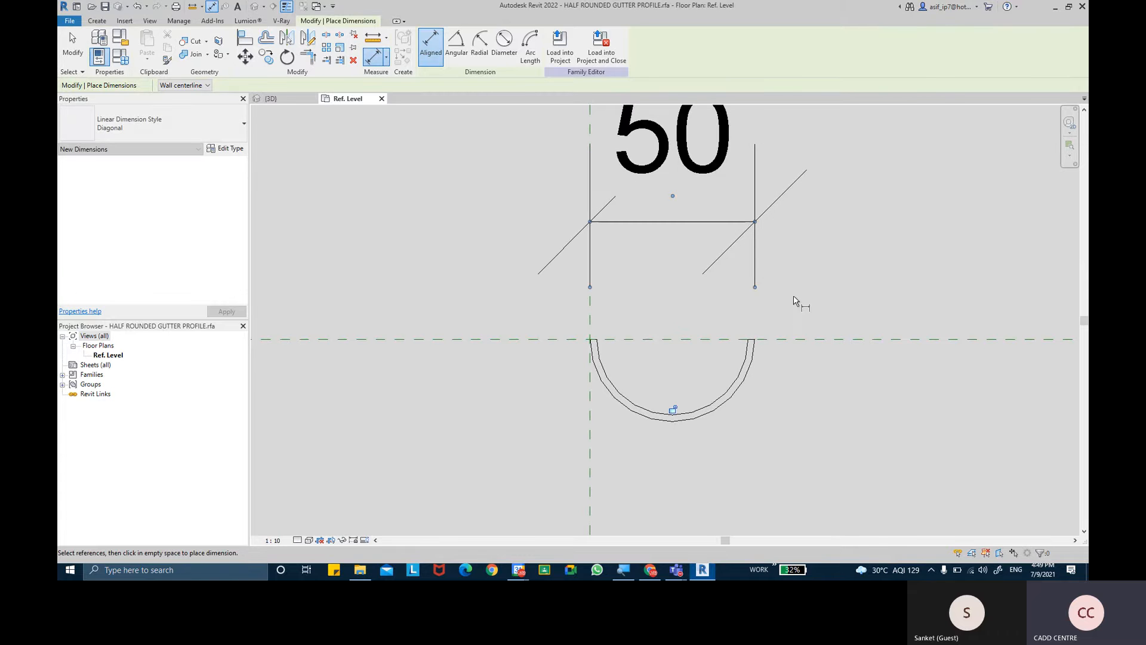
- Add an aligned dimension for the wall thickness at the profile's rim on the side away from the vertical reference plane
middle_click_drag(798, 299, 794, 312)
scroll(743, 350, "up", 4)
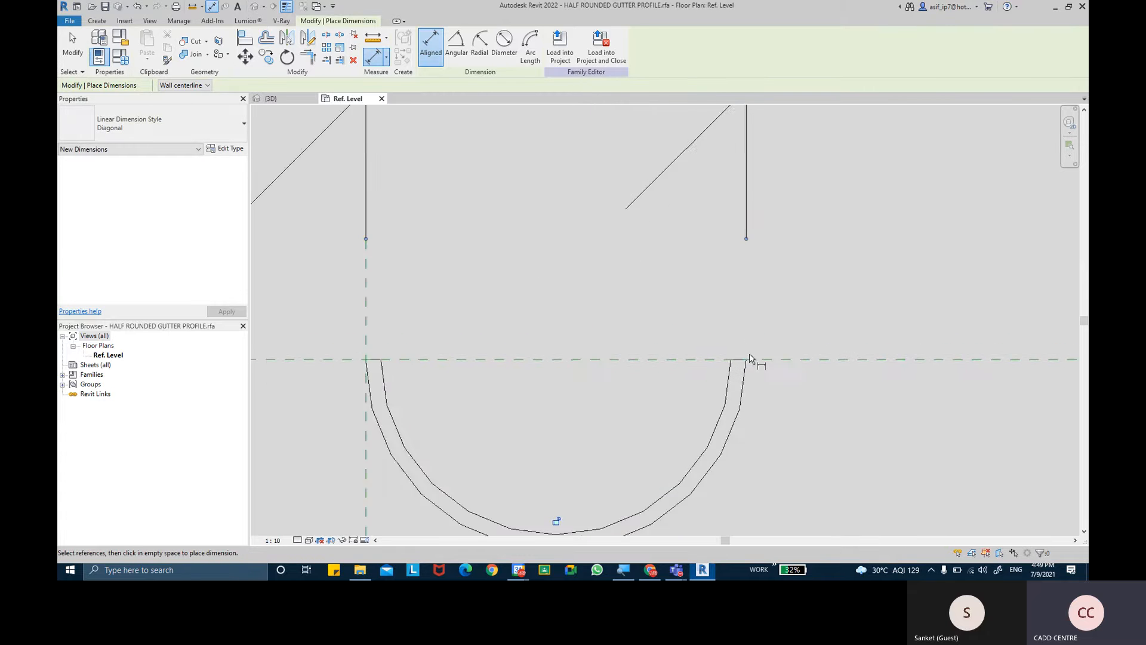
left_click(745, 363)
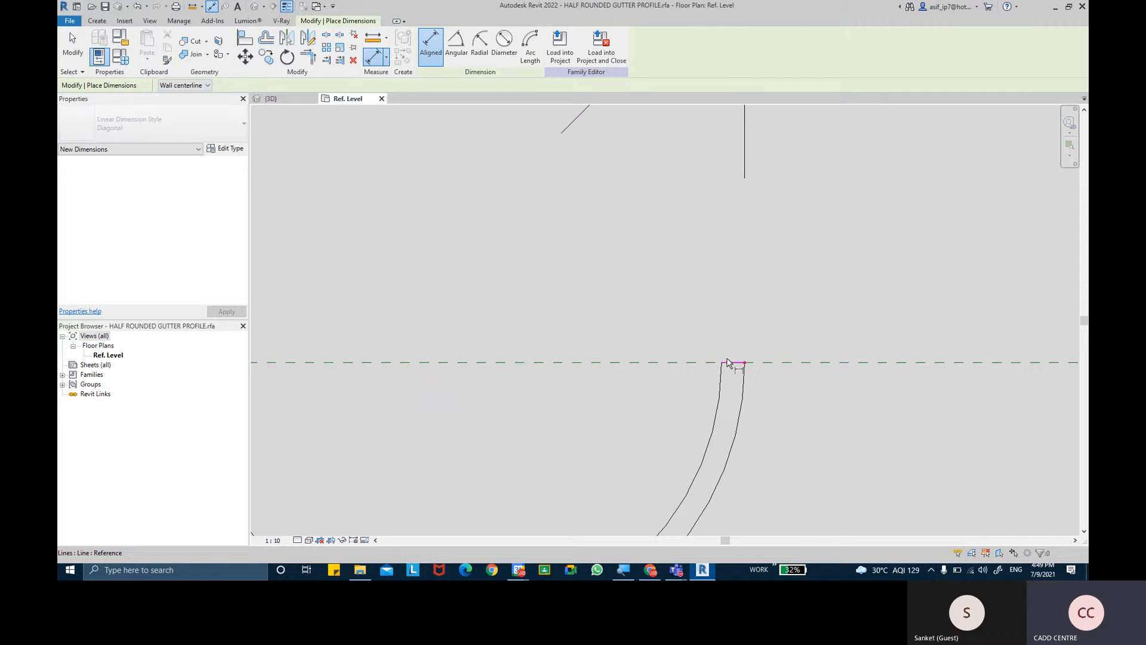
scroll(725, 363, "down", 5)
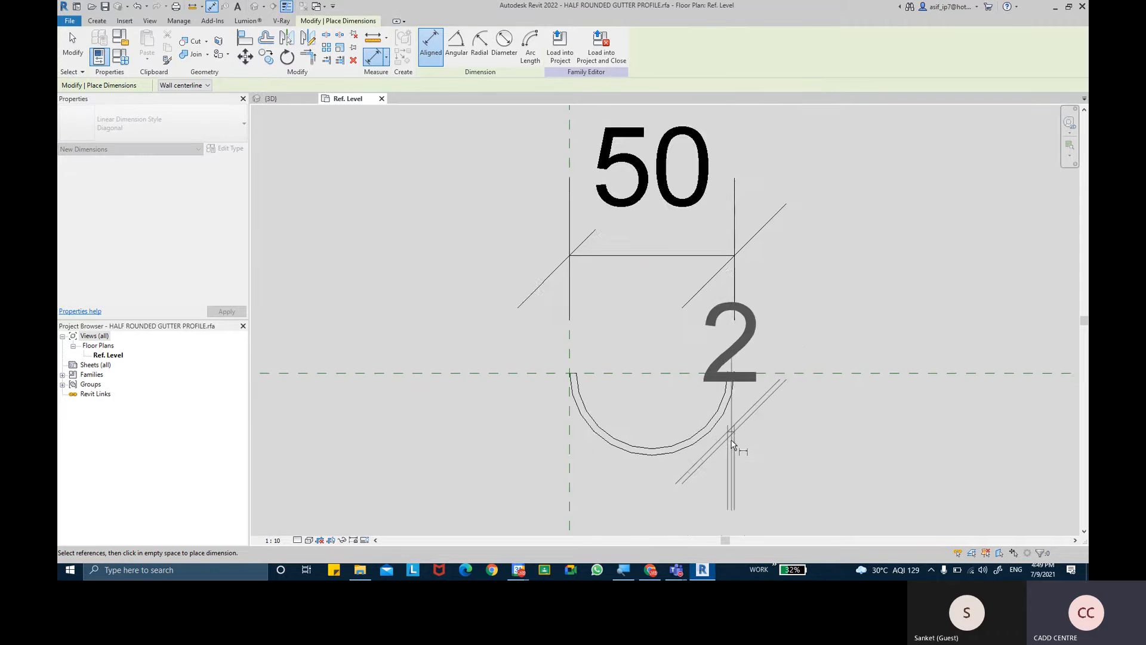
scroll(593, 261, "up", 3)
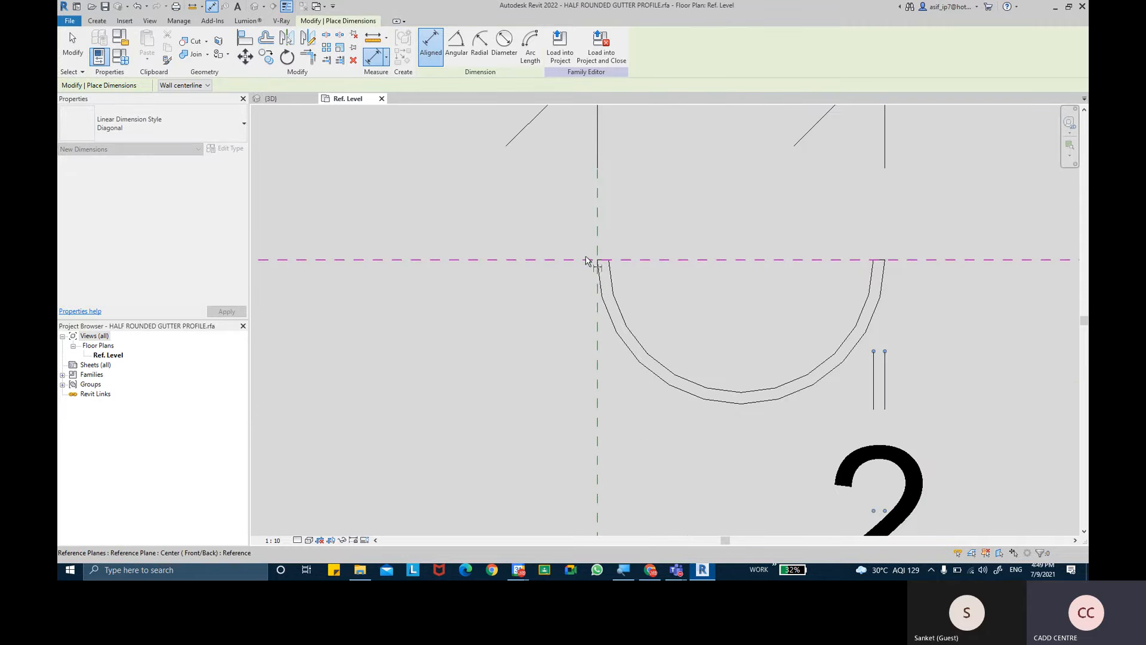
- Dimension the wall thickness at the rim beside the vertical reference plane, level with the other thickness dimension, and leave the Dimension tool
key("Escape")
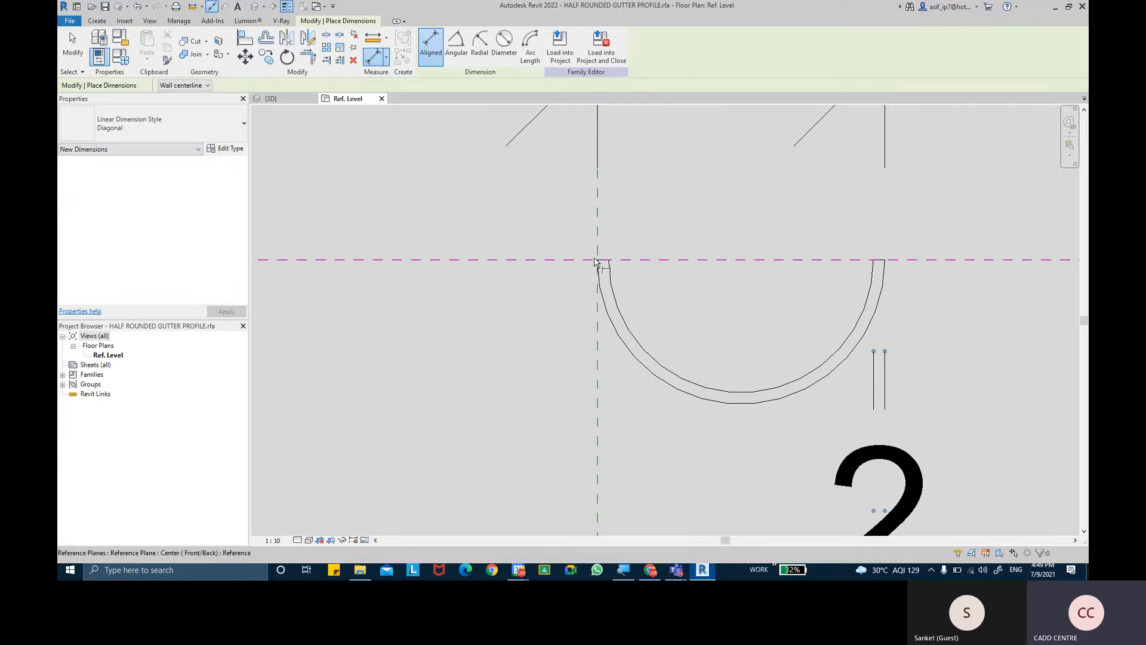
left_click(596, 261)
scroll(629, 412, "down", 2)
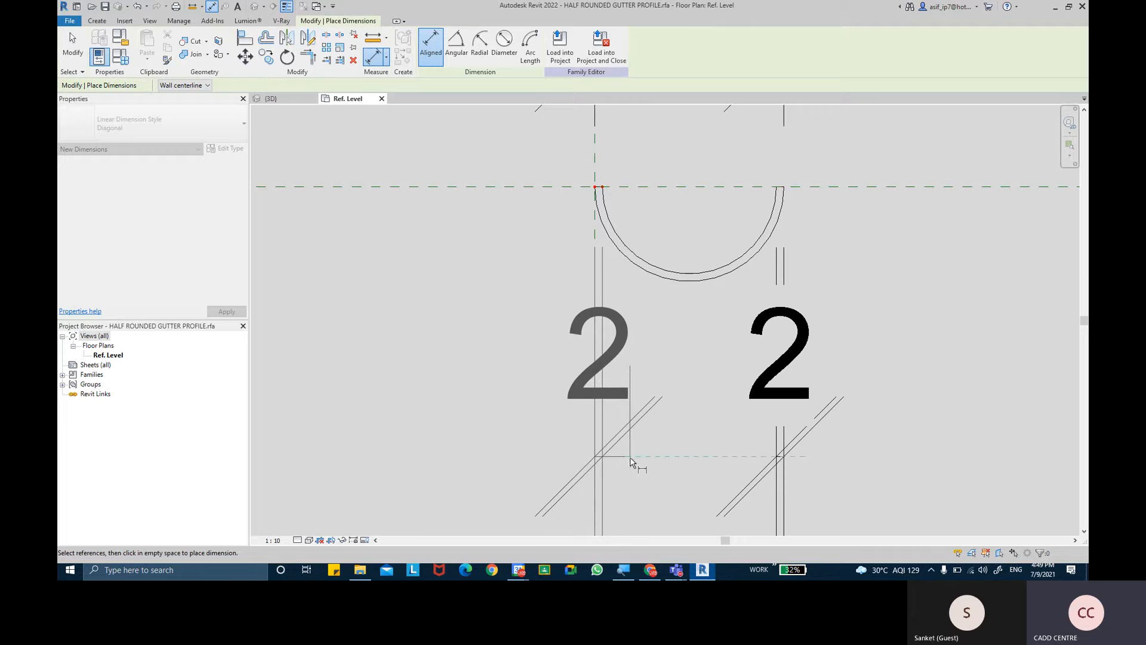
key("Escape")
left_click(72, 44)
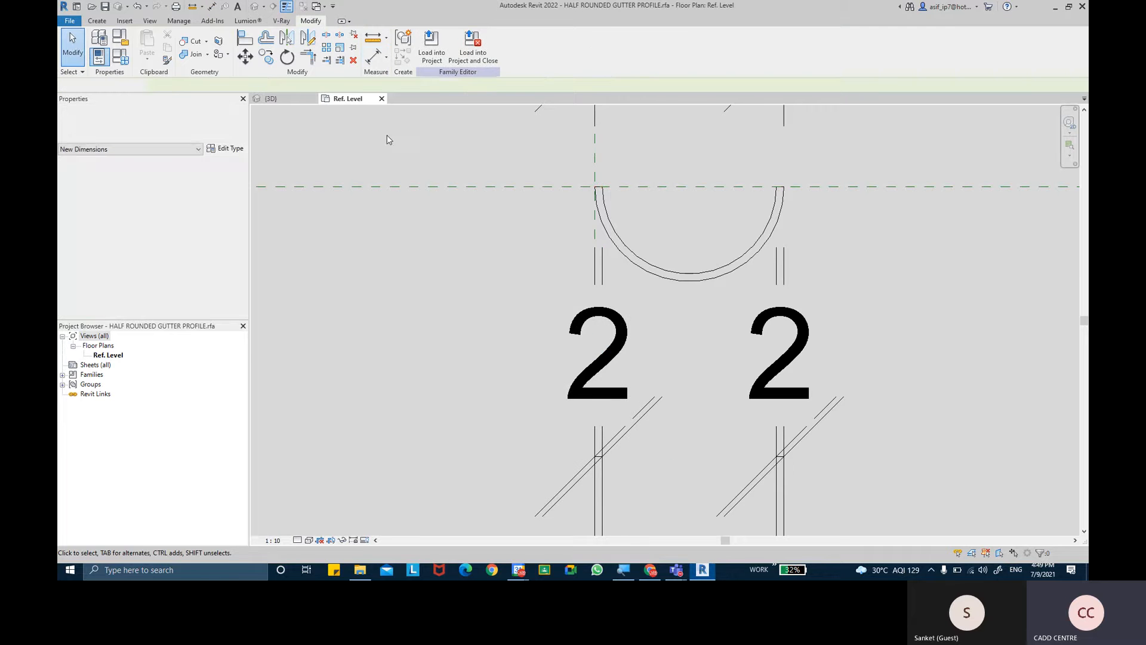
middle_click_drag(647, 211, 621, 344)
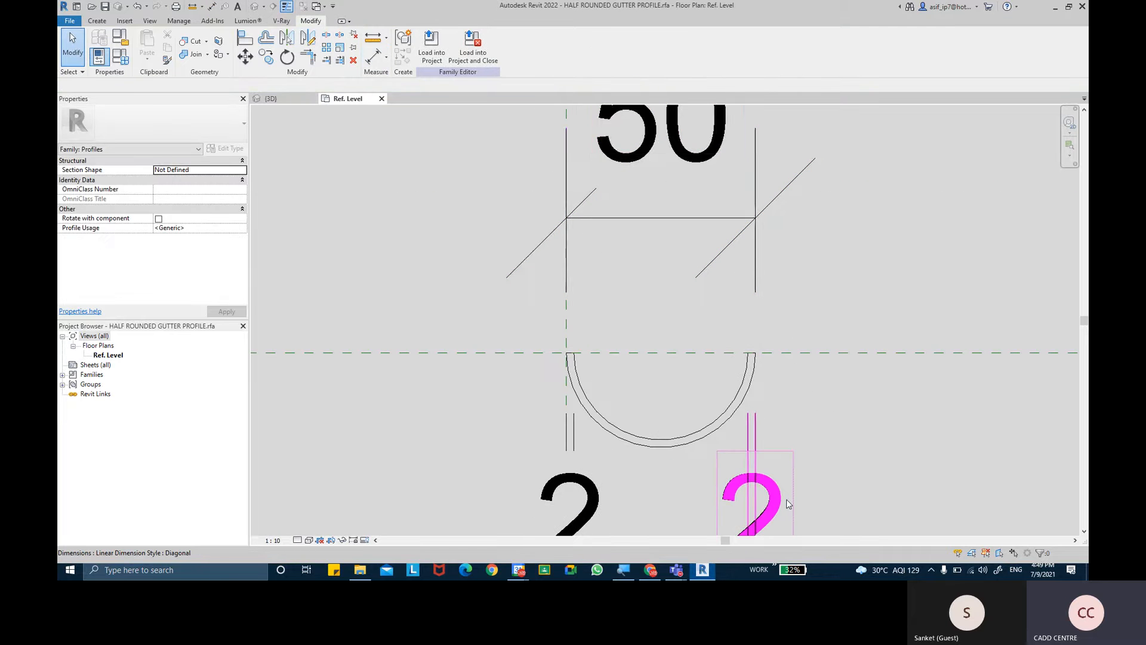
middle_click_drag(785, 488, 765, 432)
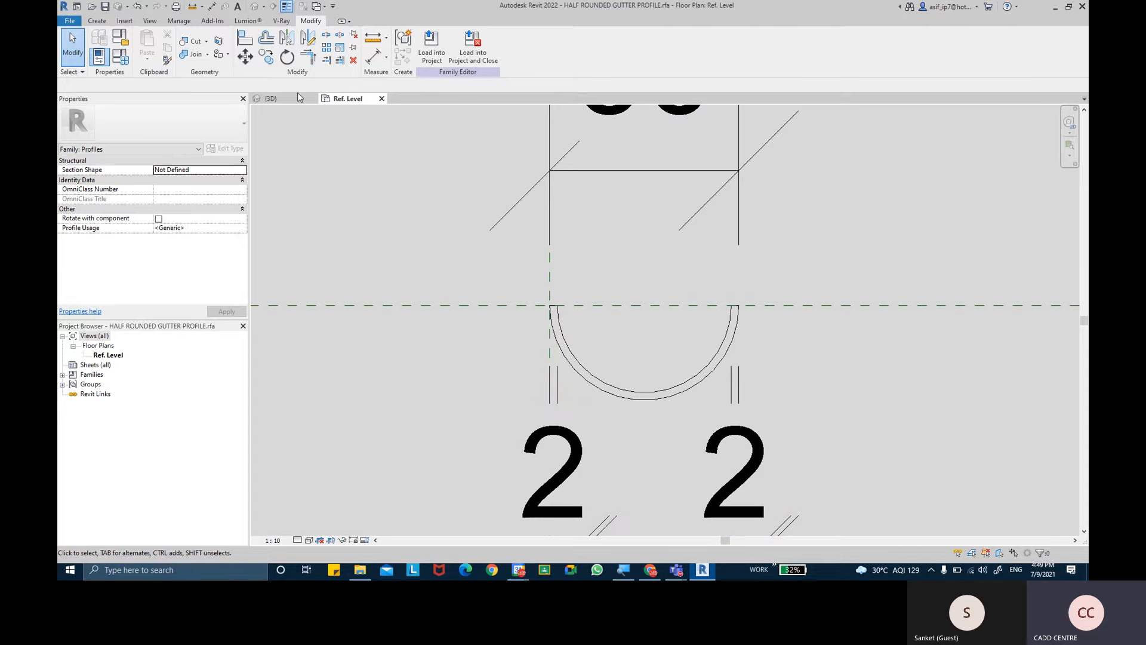
- Return to the ROOF - DORMER 3D view and review the available roof commands, including soffit, fascia and gutter
left_click(278, 99)
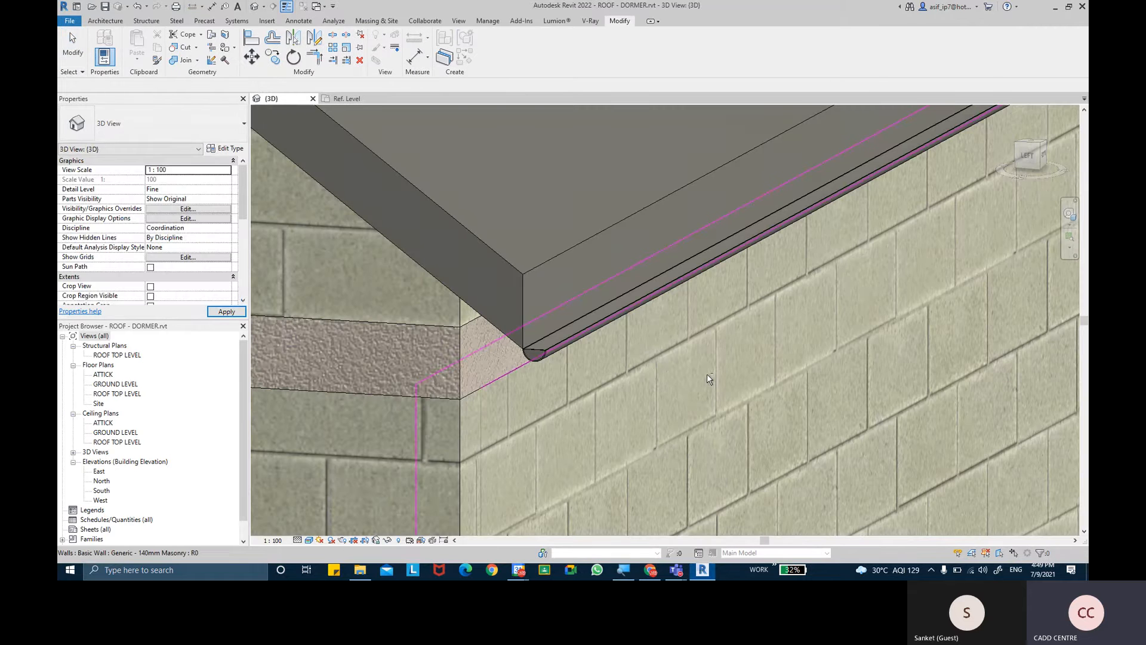
middle_click_drag(715, 344, 470, 359, "shift")
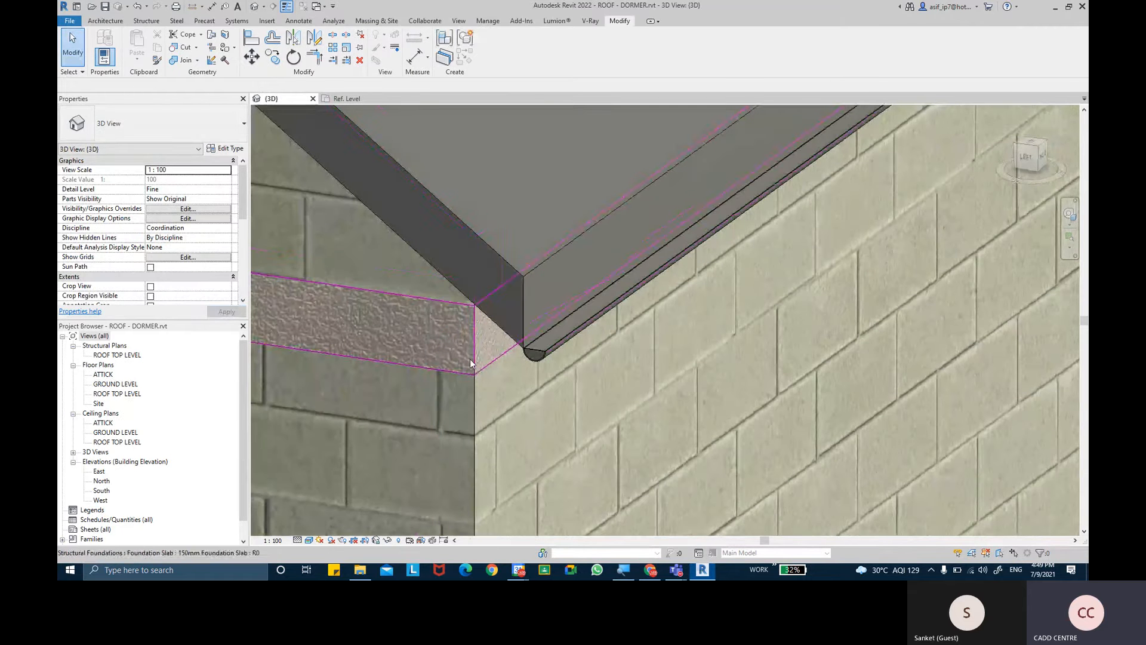
left_click(120, 20)
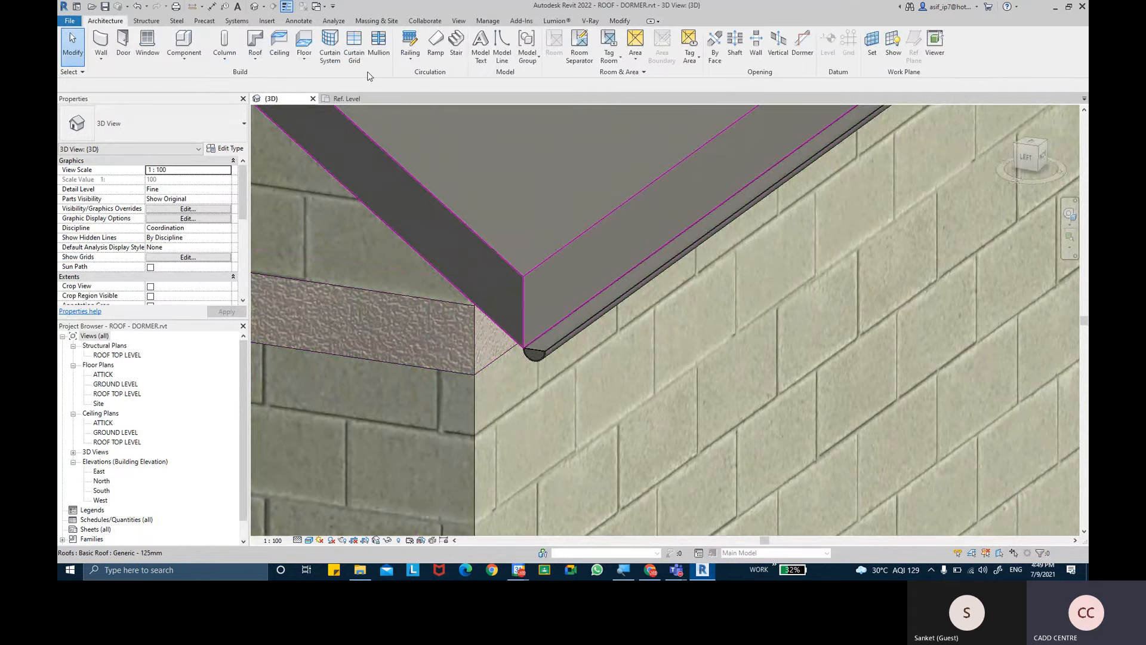
left_click(265, 64)
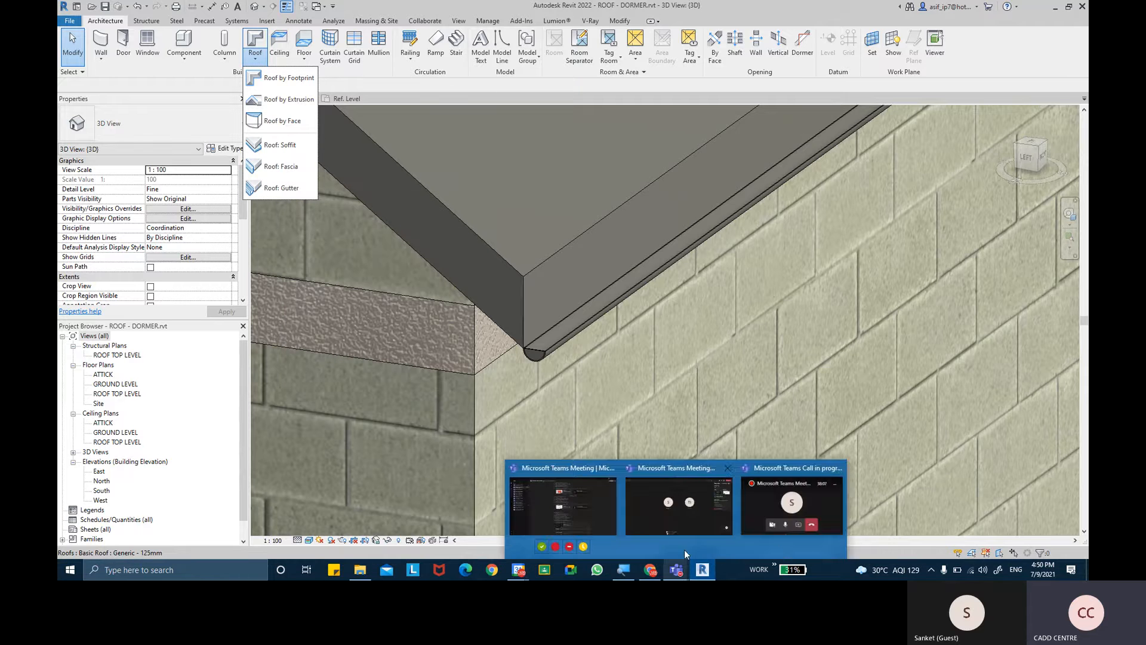
- Switch to the browser and look through the roof gutters image results
left_click(652, 575)
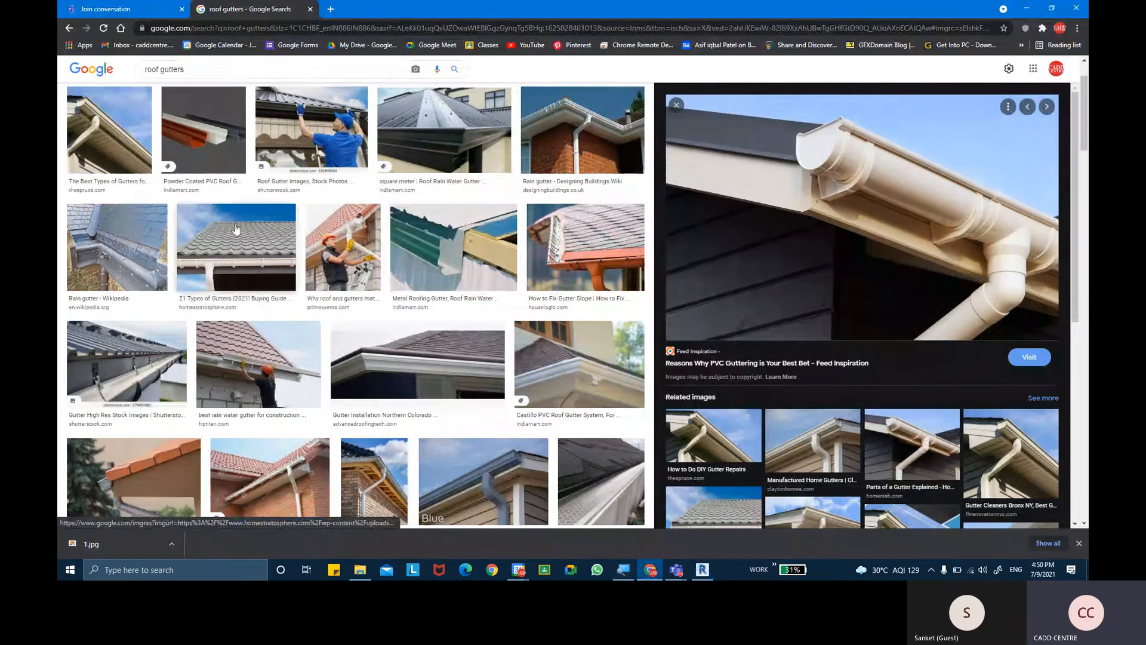
scroll(255, 199, "up", 2)
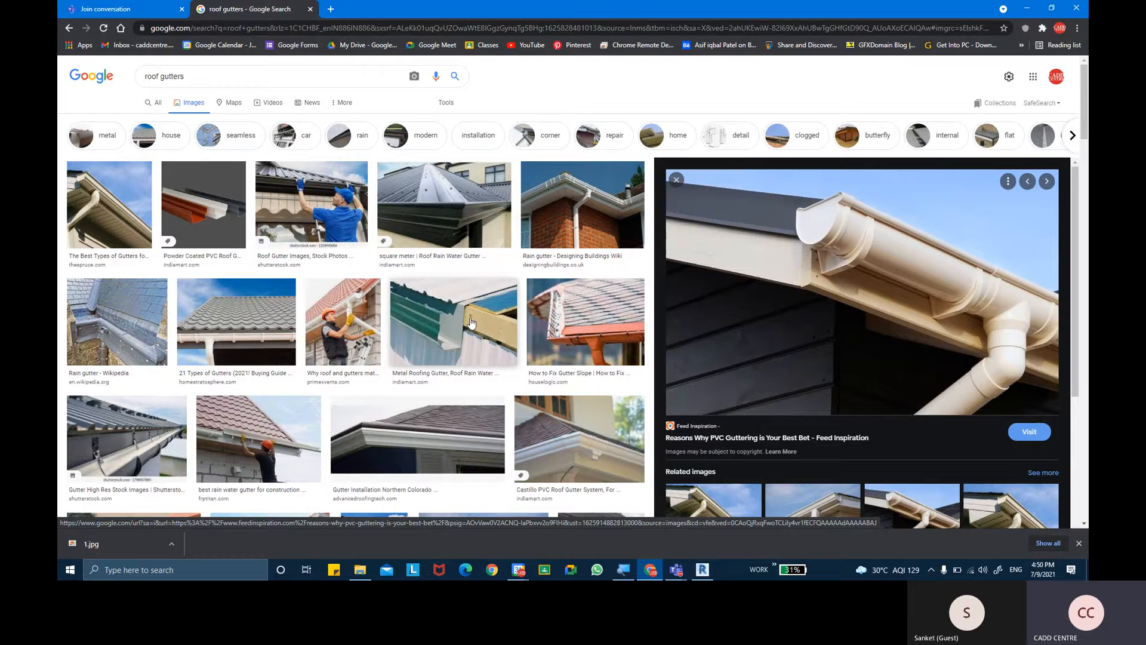
scroll(472, 323, "down", 3)
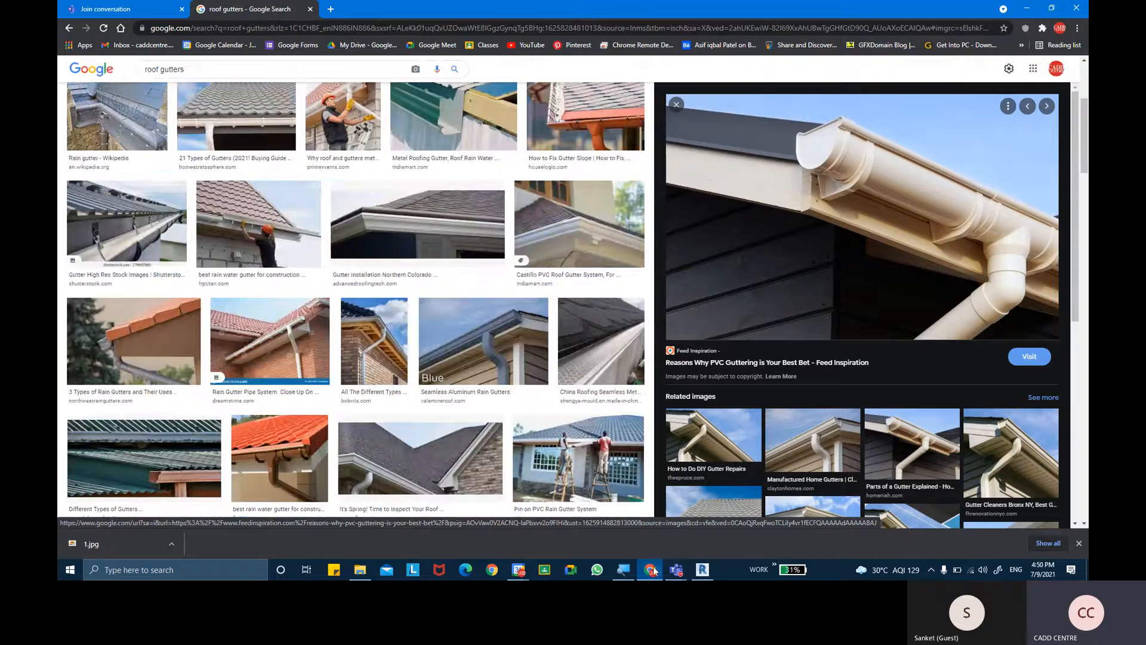
- Switch back to Revit and examine the eave gutter, the roof edge and the dormer roof's eave
left_click(702, 569)
scroll(583, 341, "up", 5)
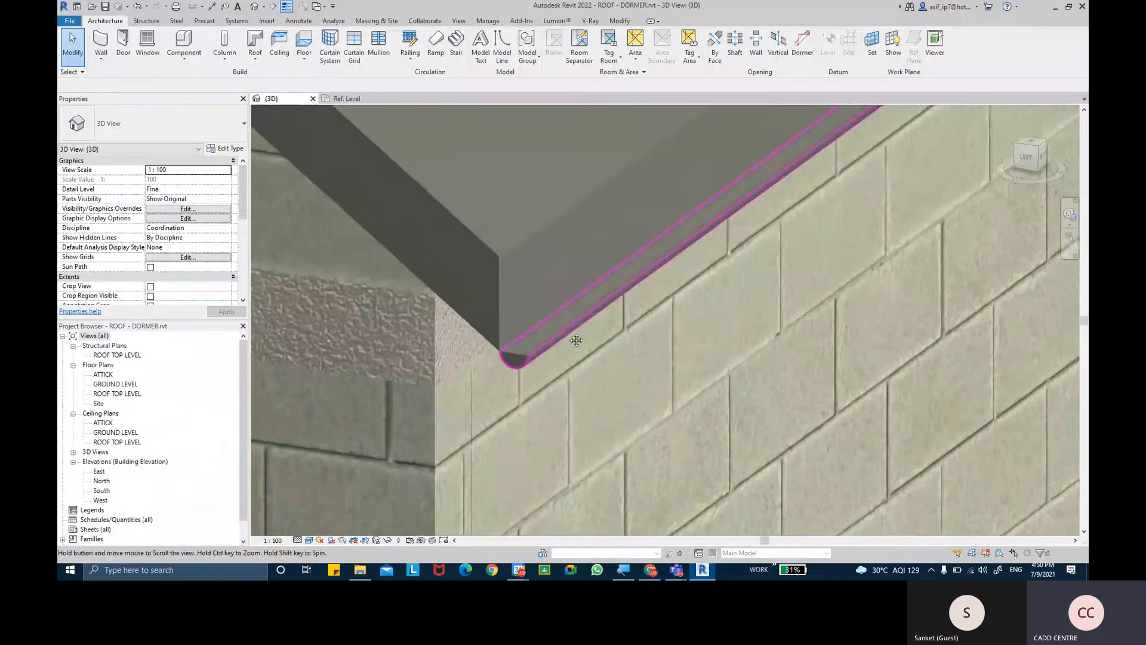
scroll(568, 333, "down", 4)
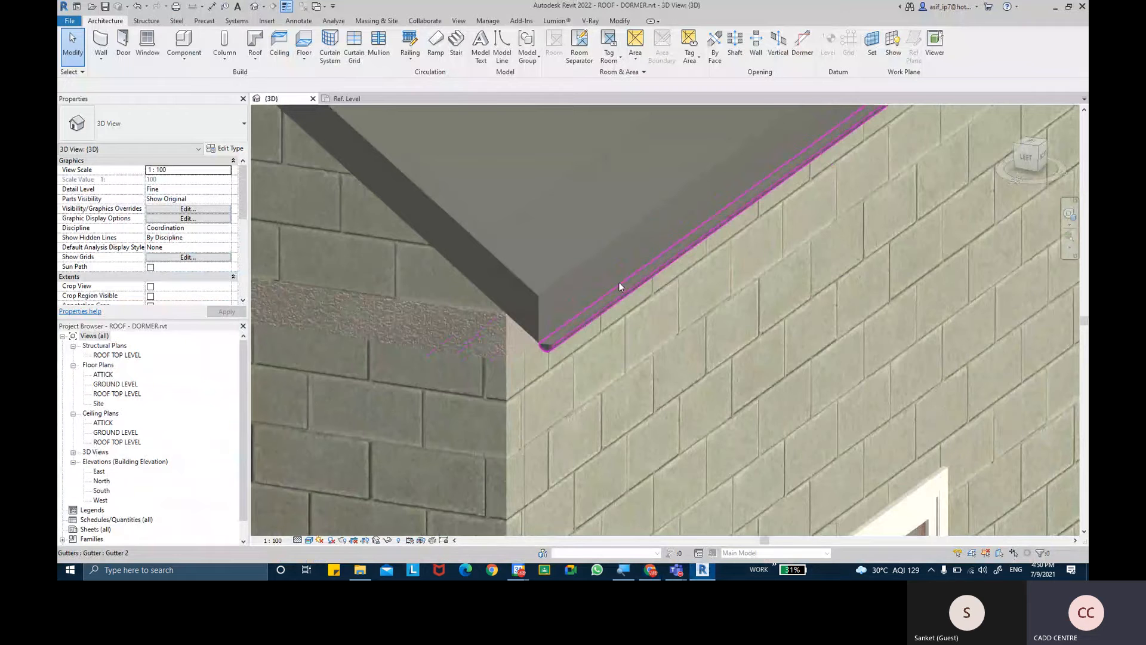
scroll(622, 278, "up", 2)
middle_click_drag(622, 278, 589, 277, "shift")
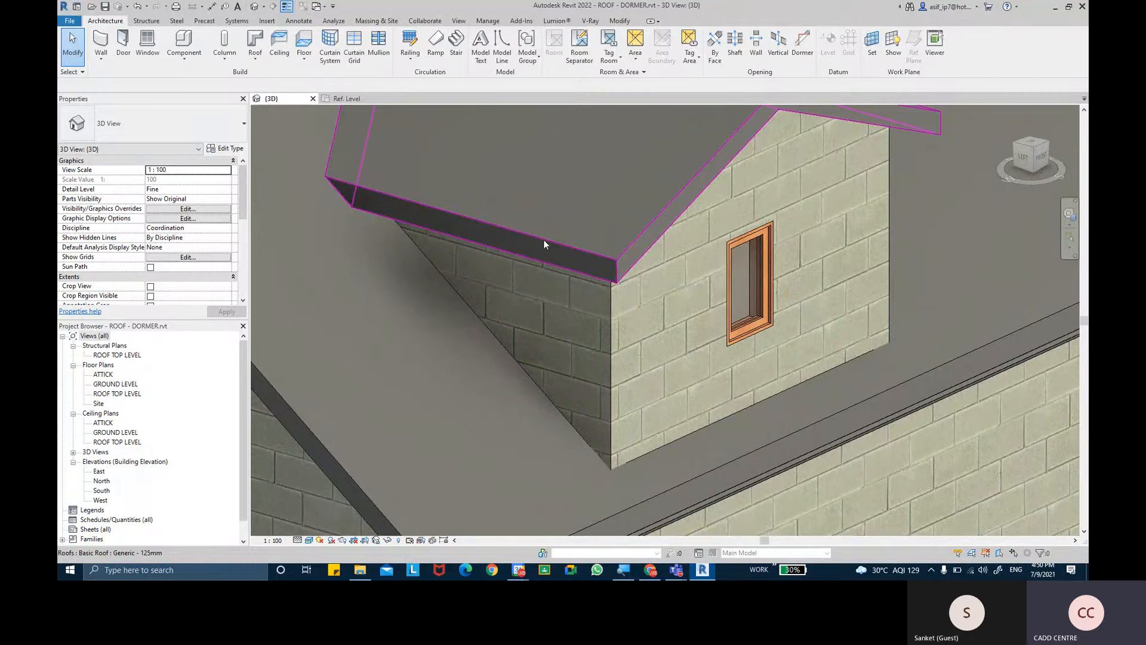
- Place a roof fascia along the upper edge of the dormer roof's side eave, after trying it on the eave's lower edge
left_click(255, 58)
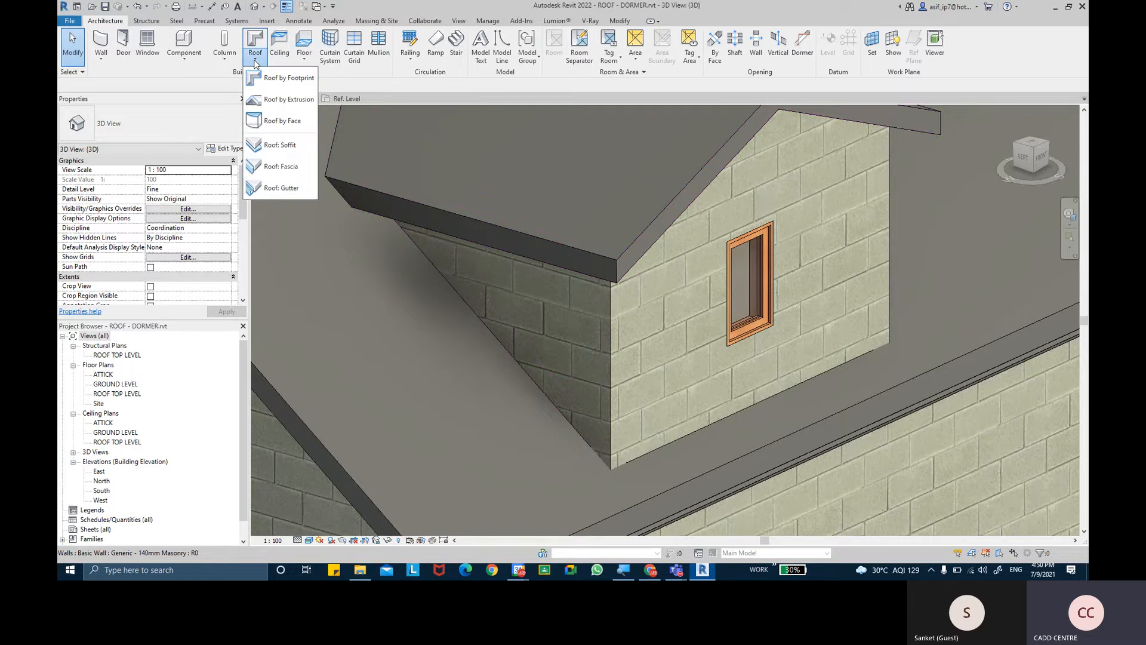
left_click(298, 166)
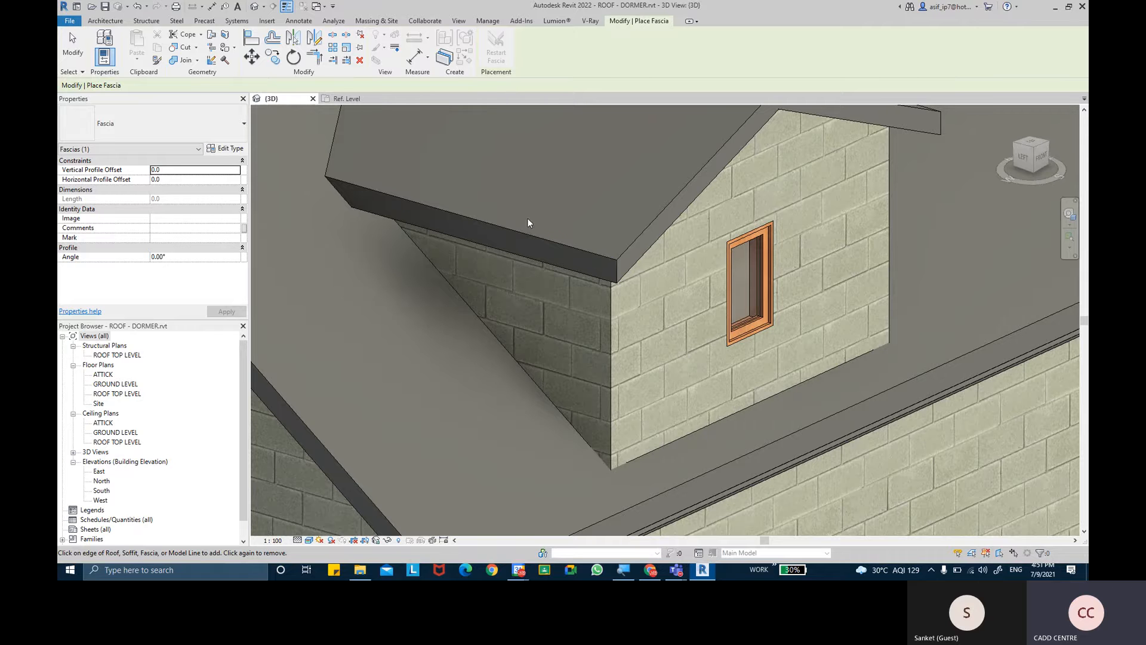
scroll(517, 264, "down", 1)
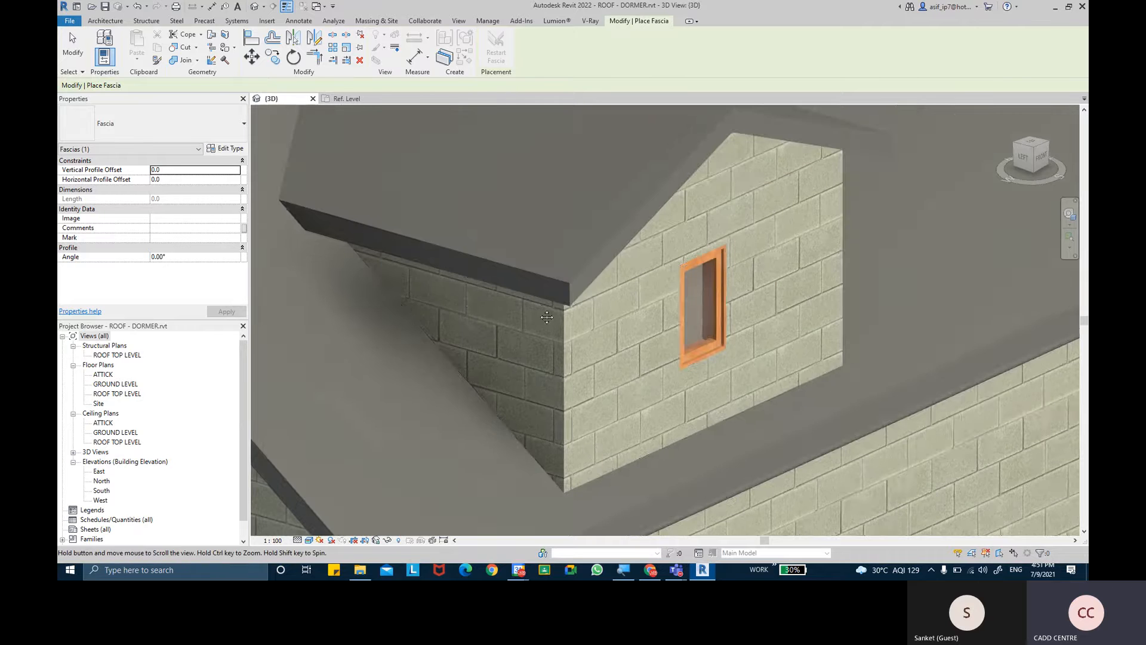
scroll(526, 287, "up", 3)
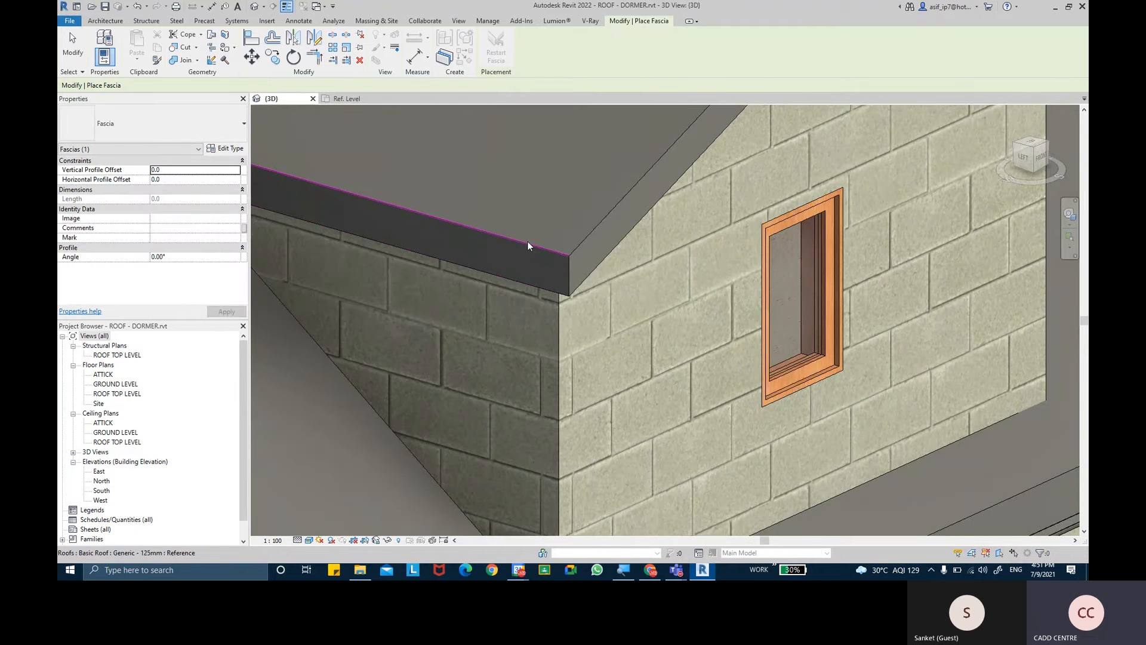
left_click(506, 275)
scroll(532, 305, "up", 3)
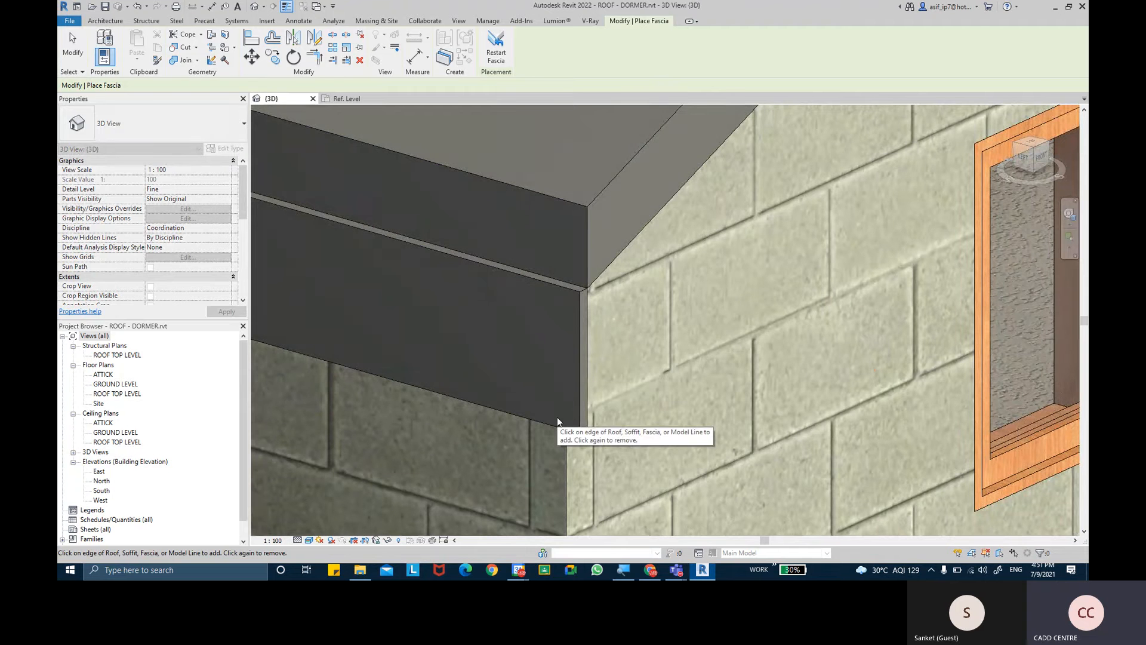
scroll(538, 227, "down", 2)
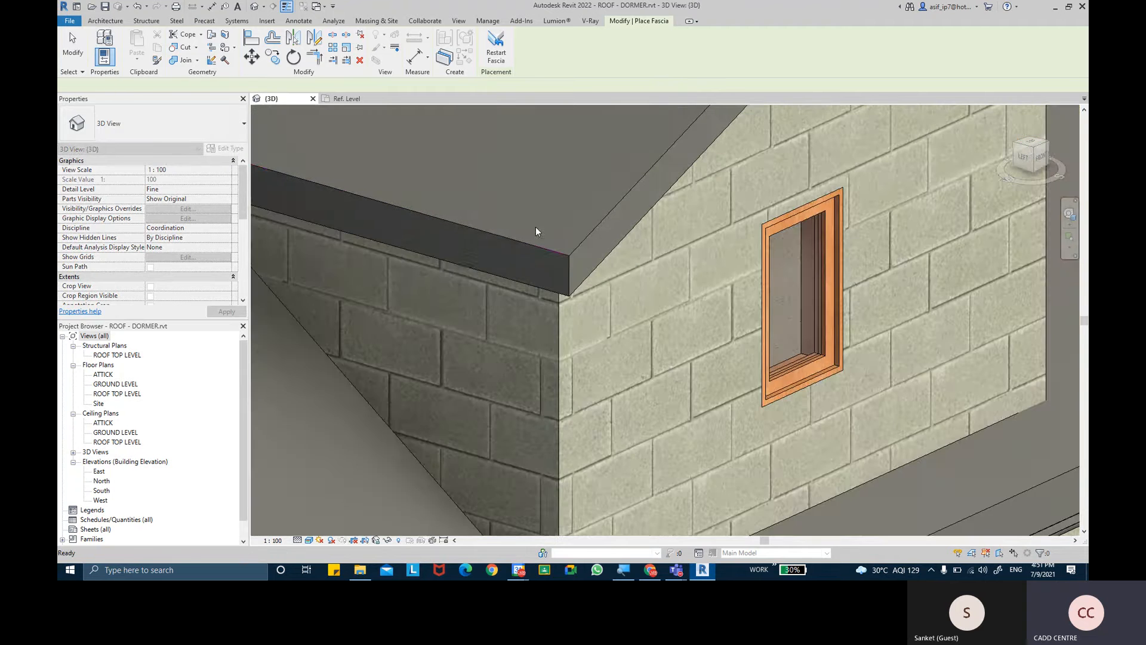
left_click(528, 248)
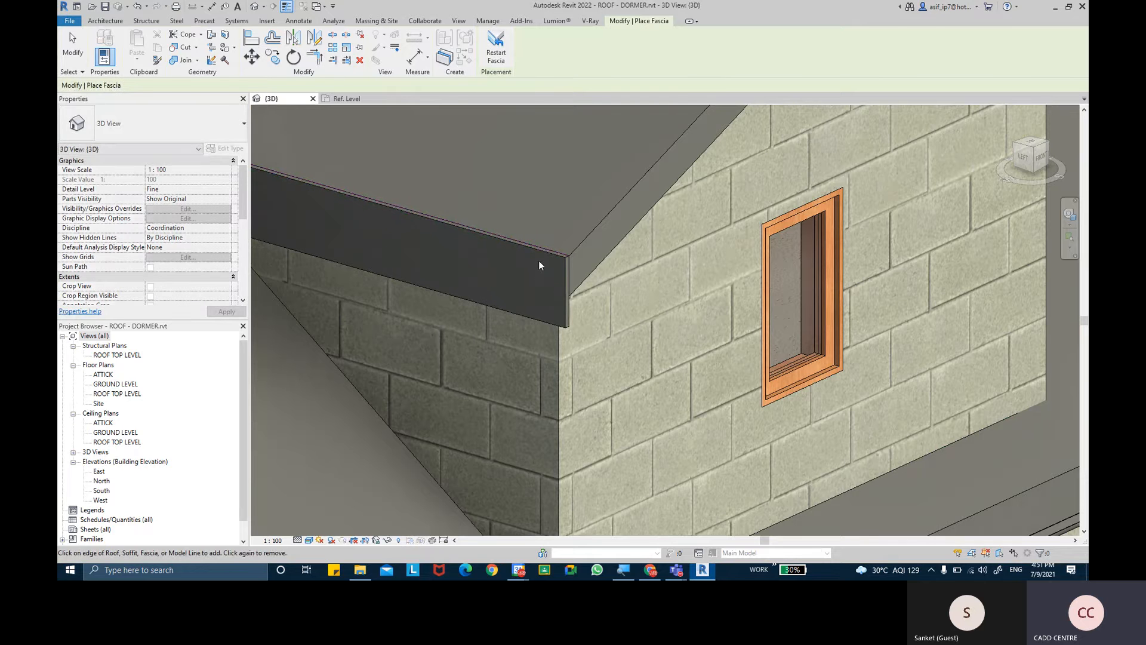
- Continue the fascia along both sloping gable edges and the opposite side eave of the dormer roof, and end the placement
middle_click_drag(544, 264, 524, 265, "shift")
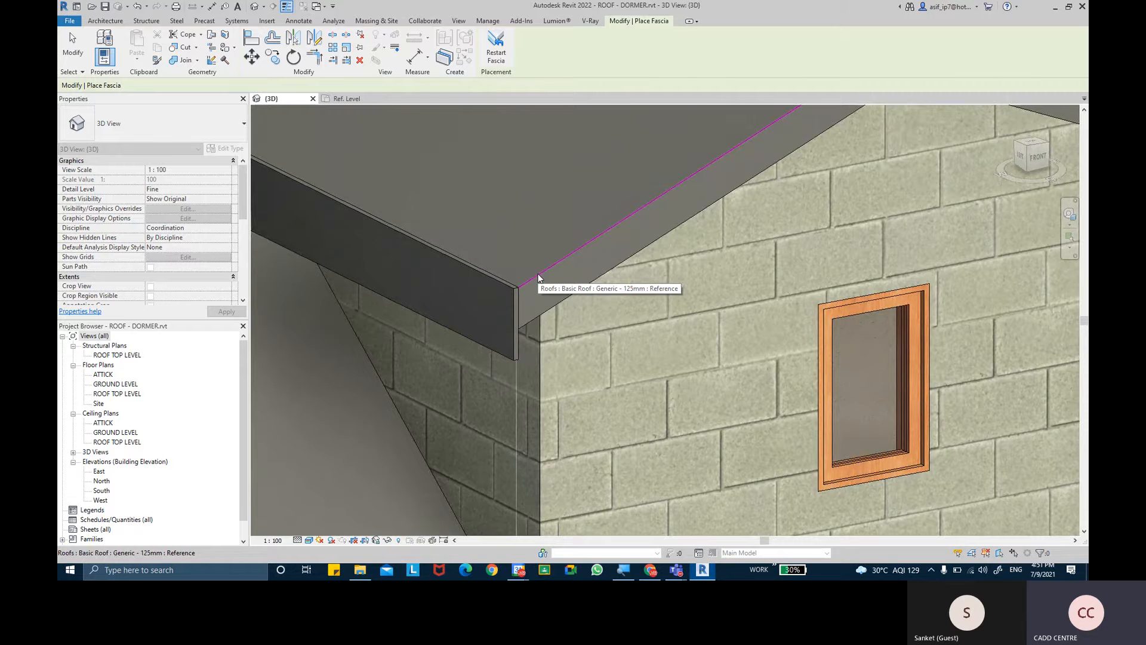
left_click(538, 275)
middle_click_drag(629, 252, 696, 206, "shift")
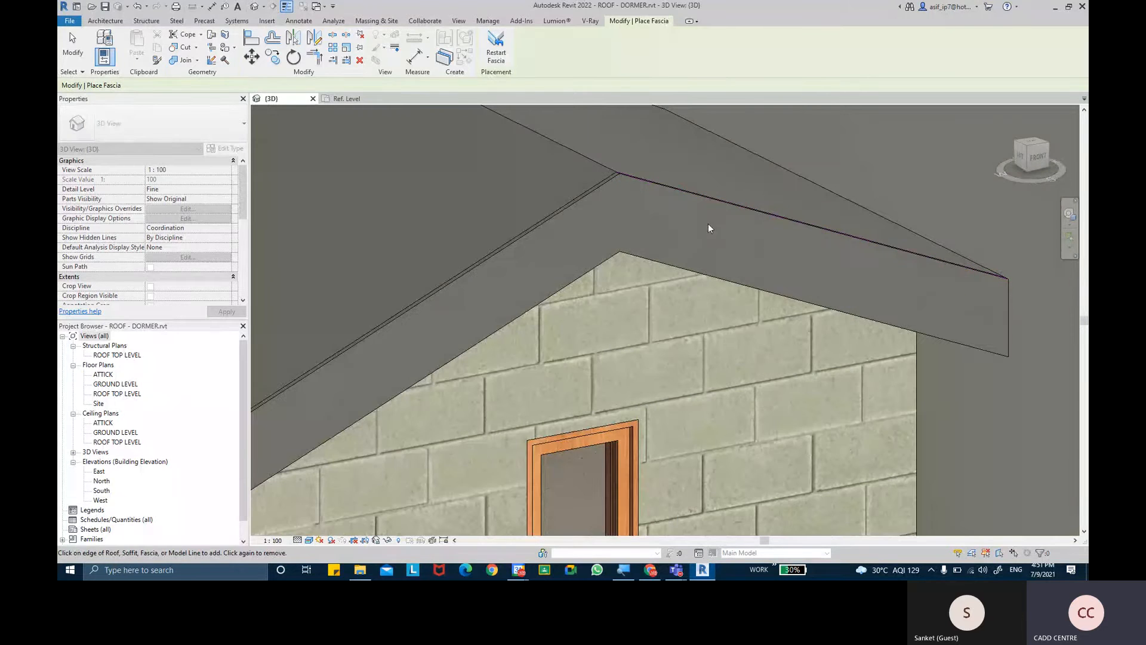
scroll(714, 245, "down", 5)
middle_click_drag(773, 263, 683, 312, "shift")
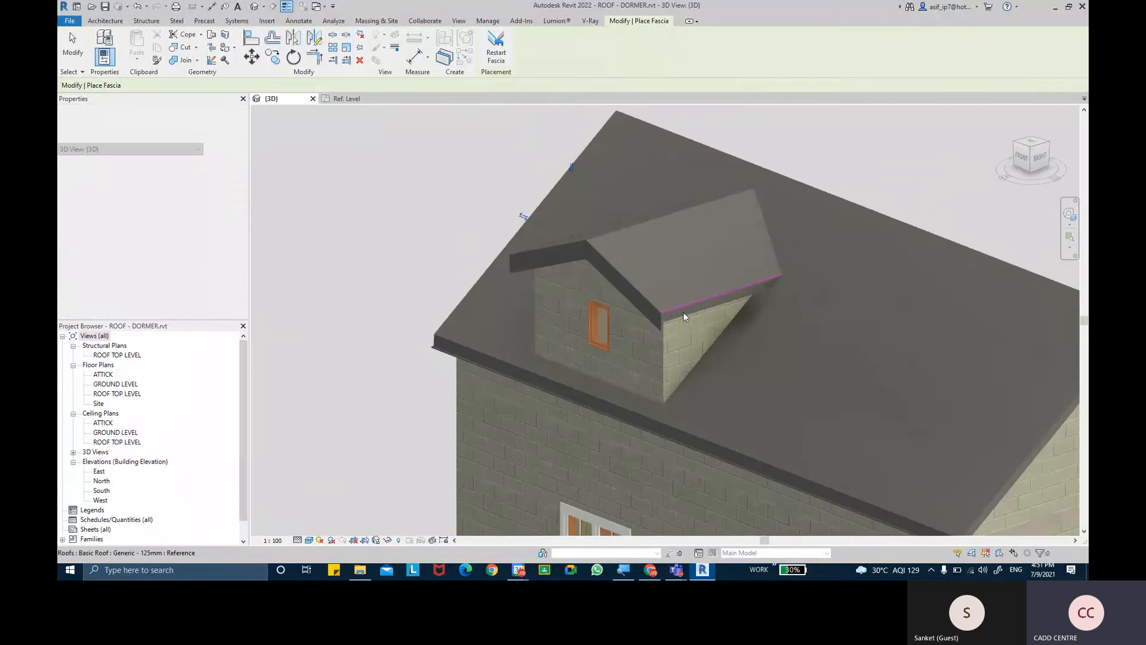
scroll(708, 316, "up", 5)
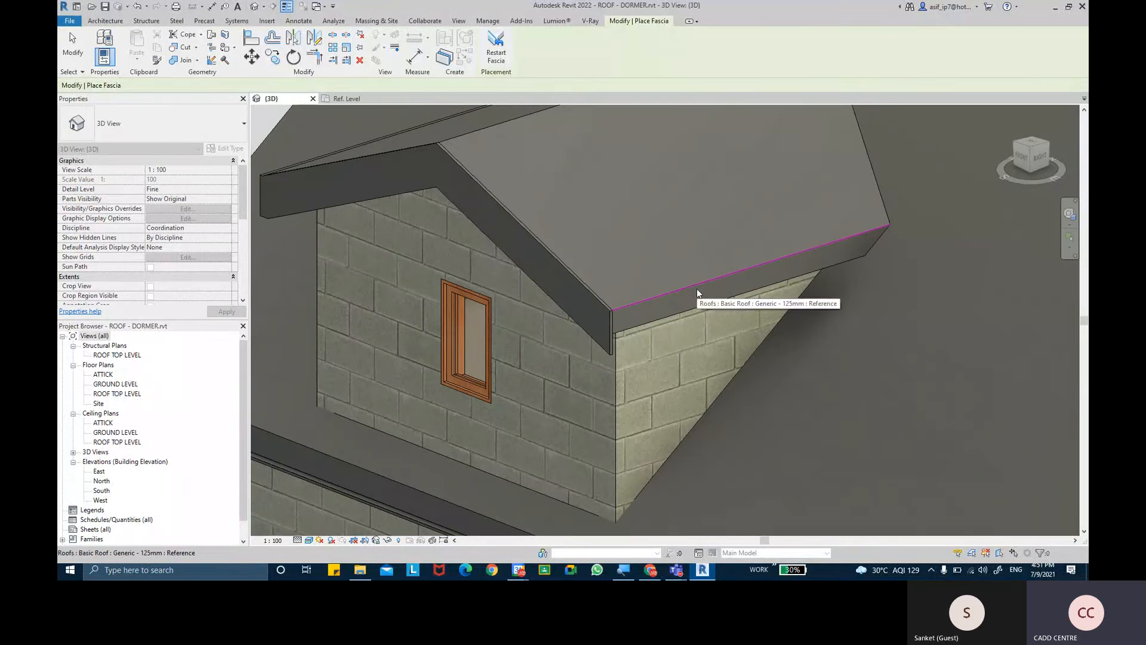
middle_click_drag(696, 292, 507, 275, "shift")
key("Escape")
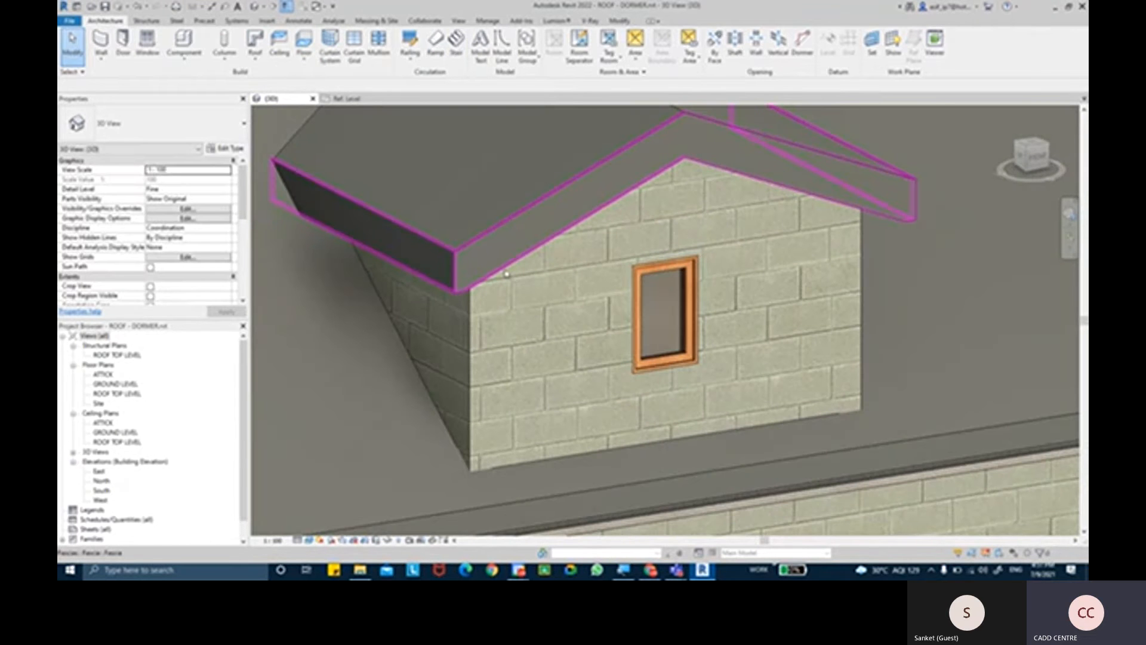
- Select the dormer fascia and examine its profile offset settings and how it meets at the roof corners
left_click(506, 274)
left_click(158, 170)
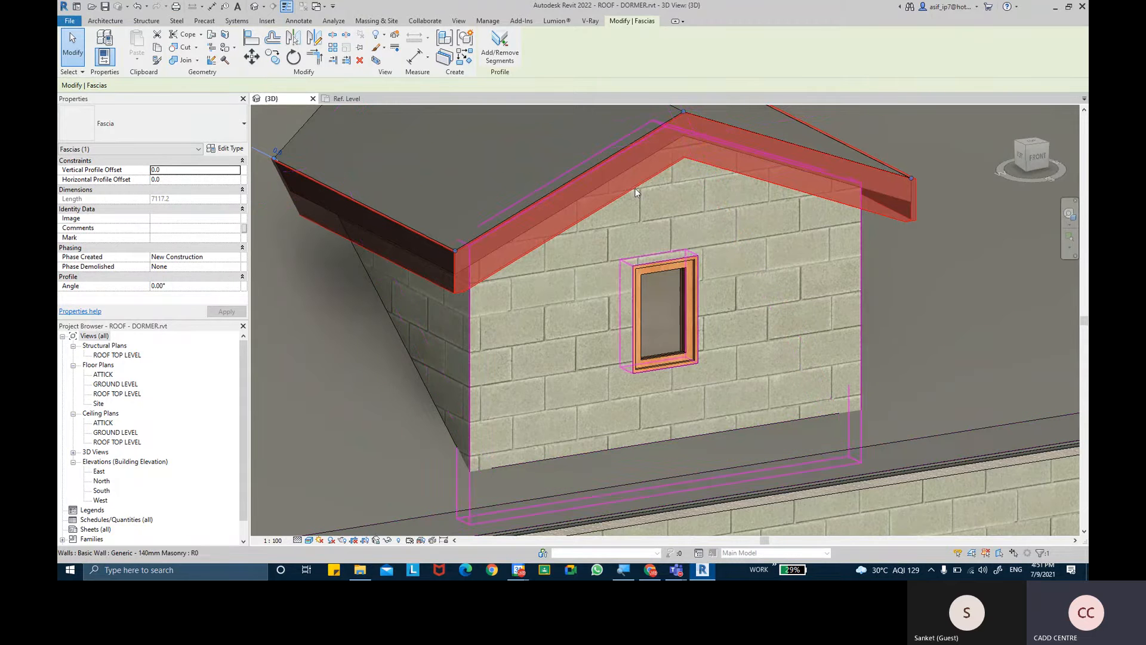
scroll(532, 238, "up", 5)
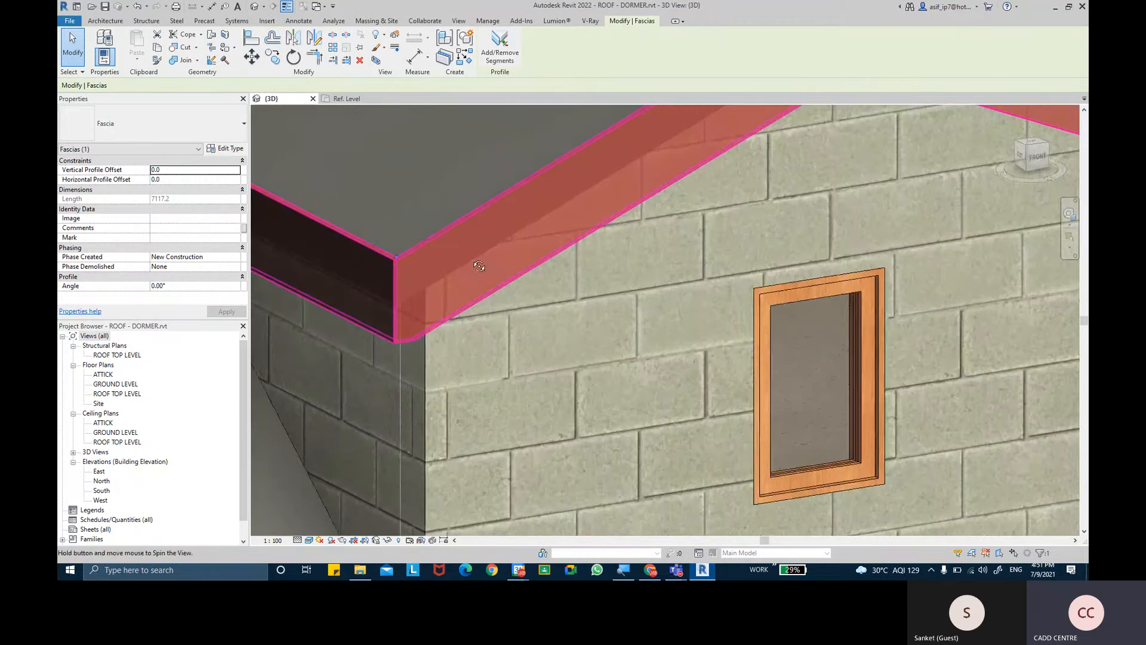
middle_click_drag(493, 283, 578, 307, "shift")
scroll(473, 329, "up", 2)
scroll(555, 319, "down", 5)
scroll(579, 301, "up", 4)
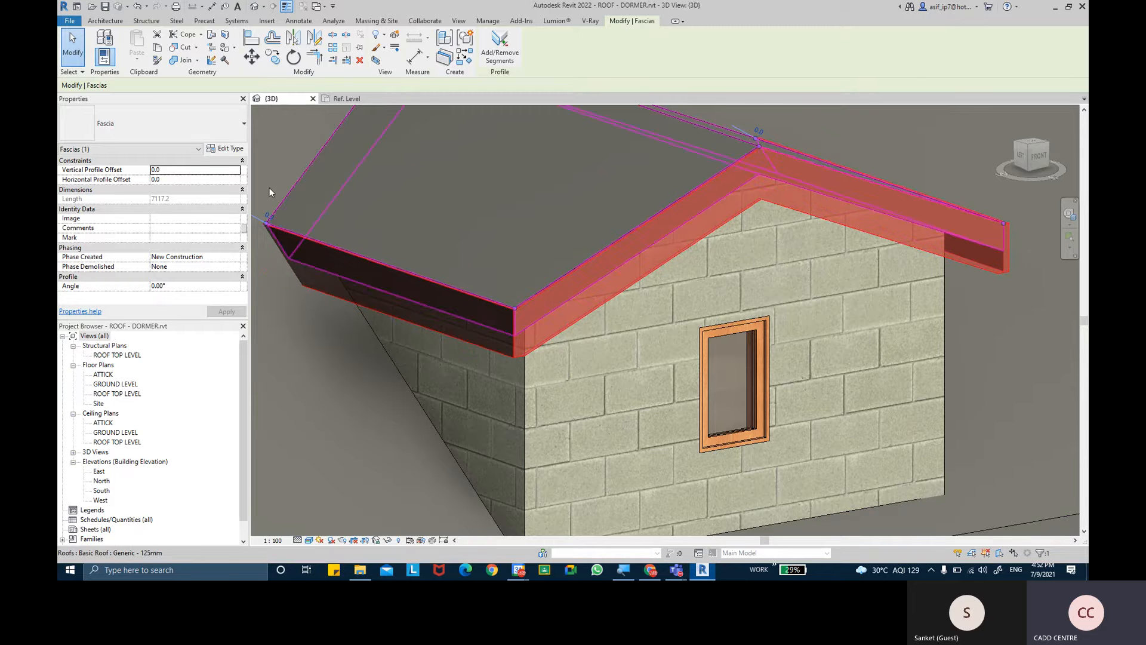
- Open the fascia's type properties, review the available profiles and choose M_Fascia-Flat : 19 x 235mm
left_click(226, 148)
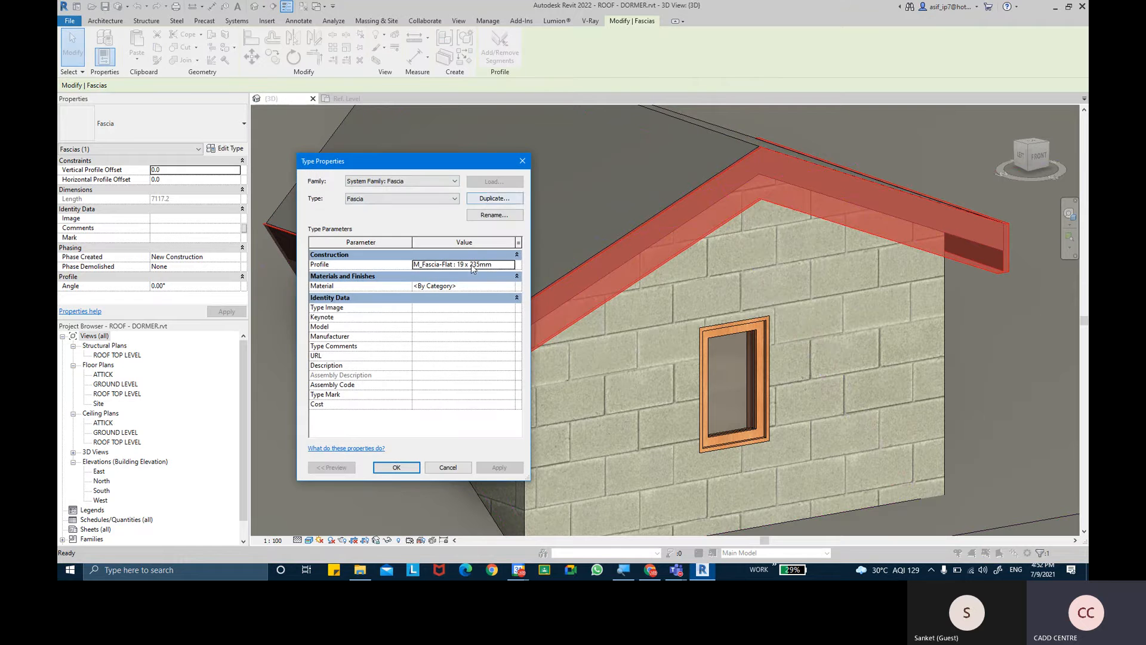
left_click(511, 265)
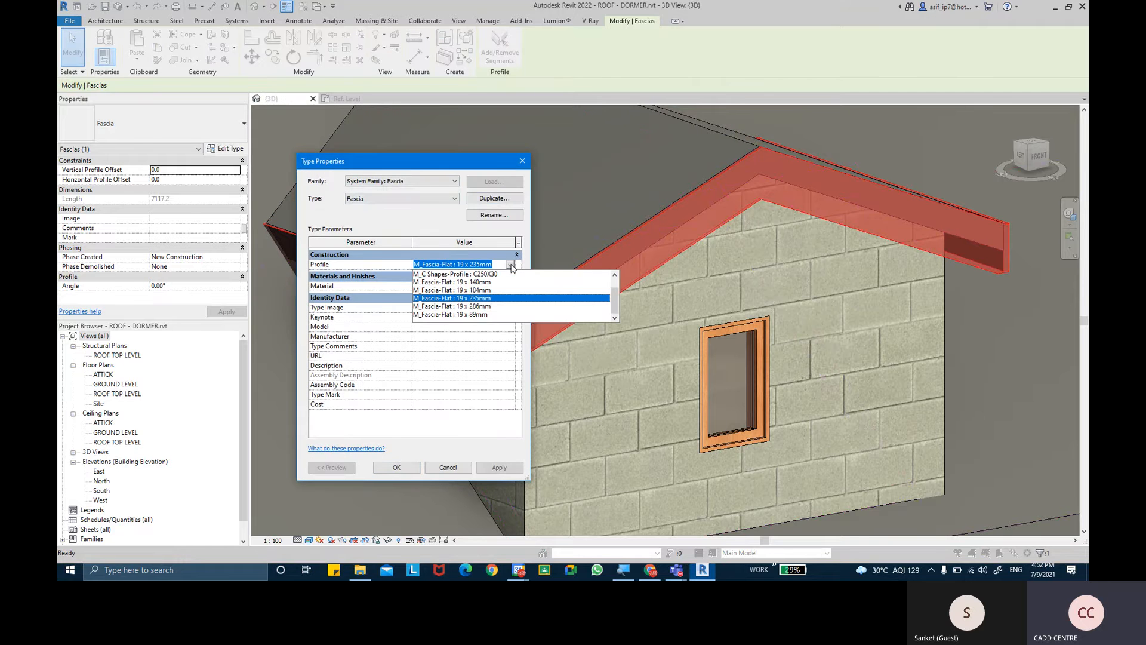
scroll(492, 317, "up", 2)
left_click(467, 298)
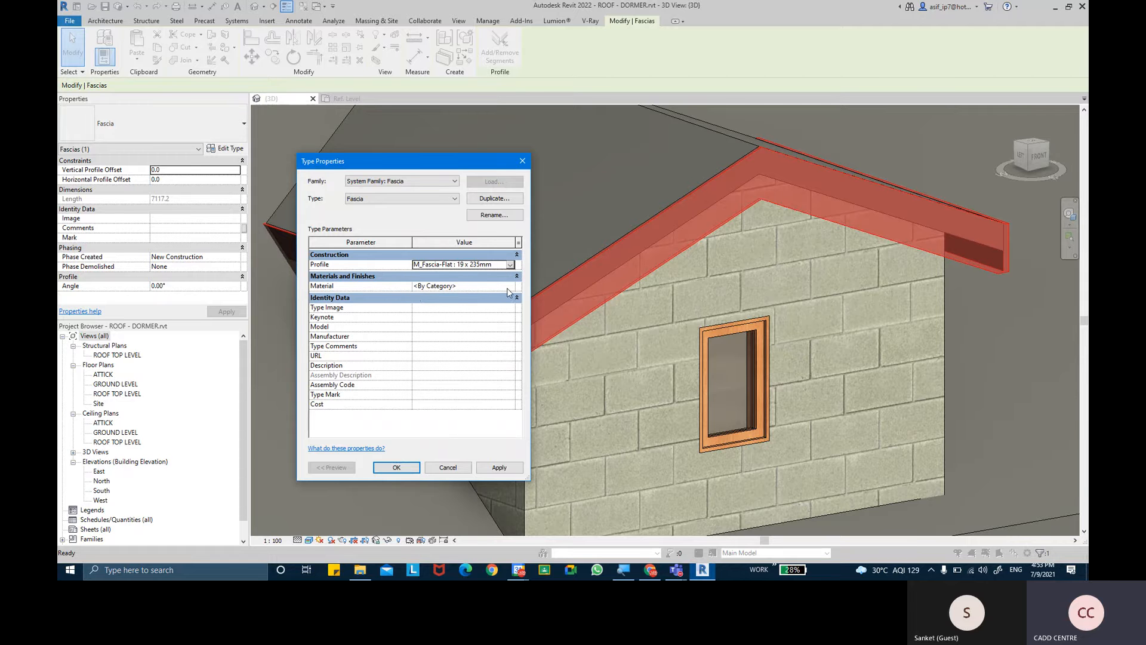
key("ctrl")
key("ctrl")
key("ctrl")
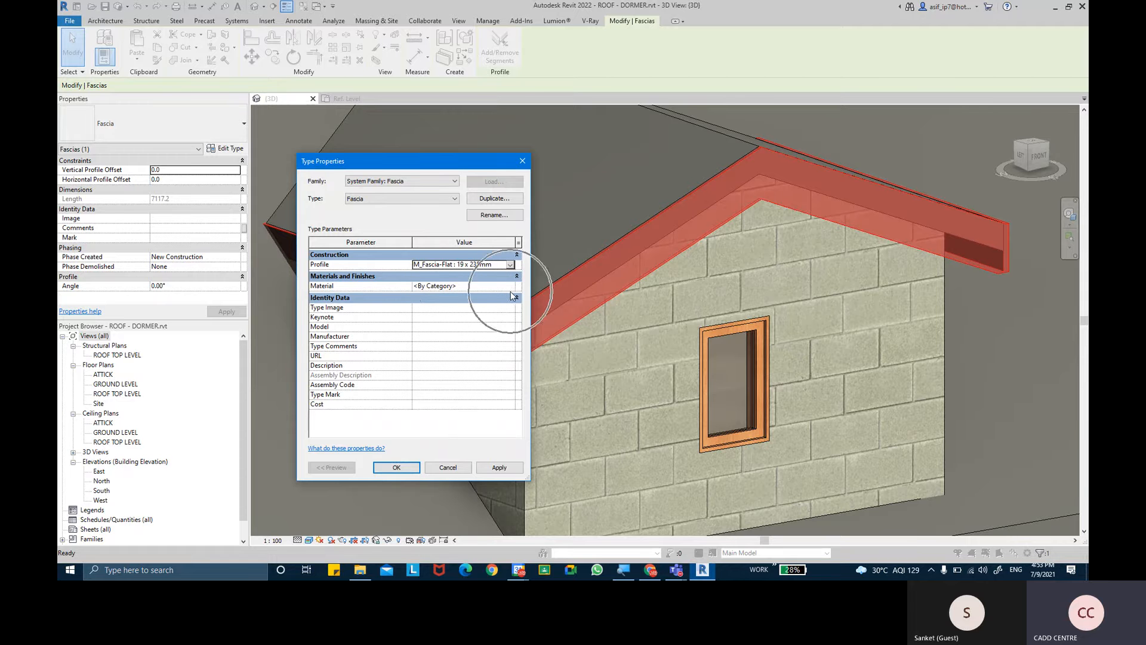
- Open the material choice for the fascia type and create a new material
left_click(511, 286)
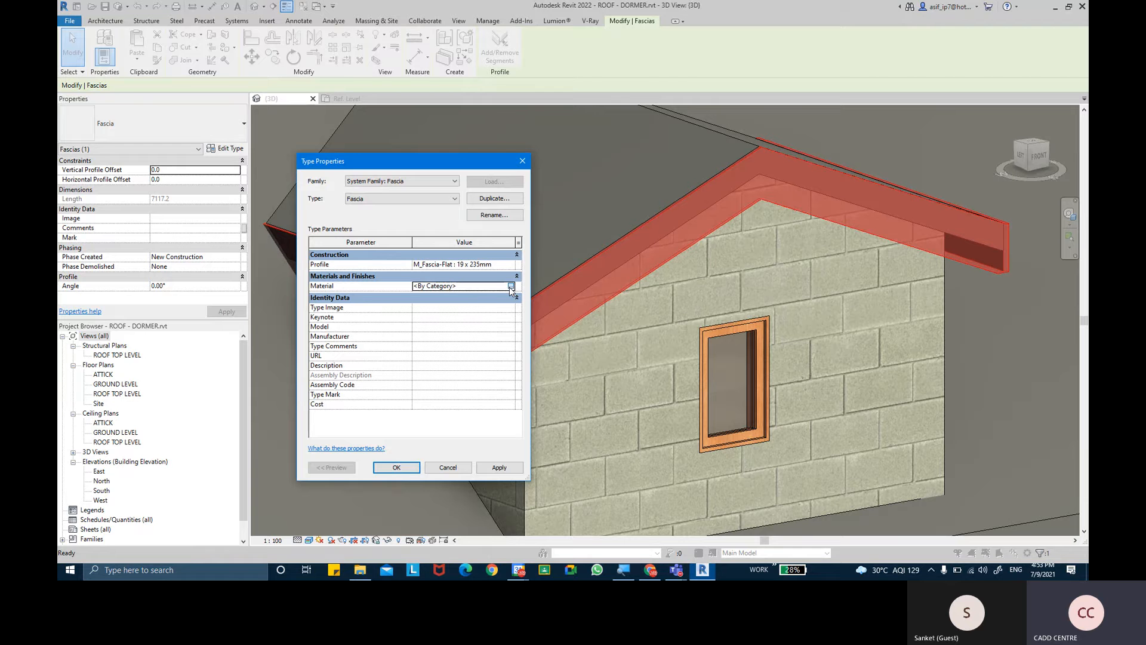
left_click(510, 286)
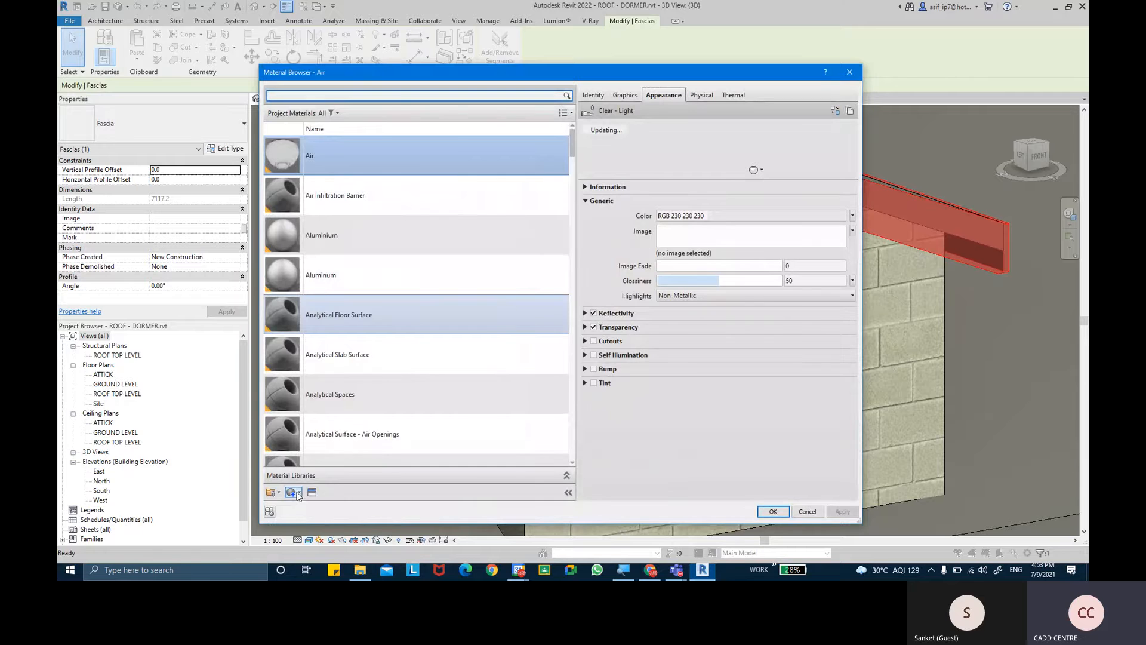
left_click(298, 495)
left_click(314, 503)
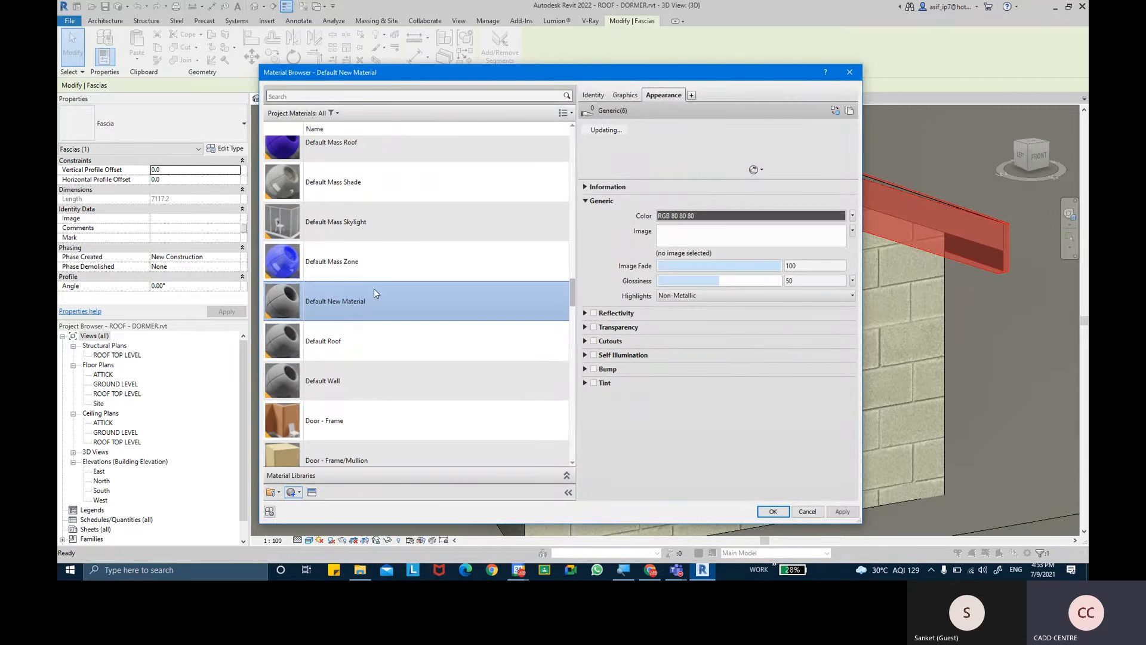
- Name the new material AR-ROOF FACIA and set its class to Wood
left_click(597, 95)
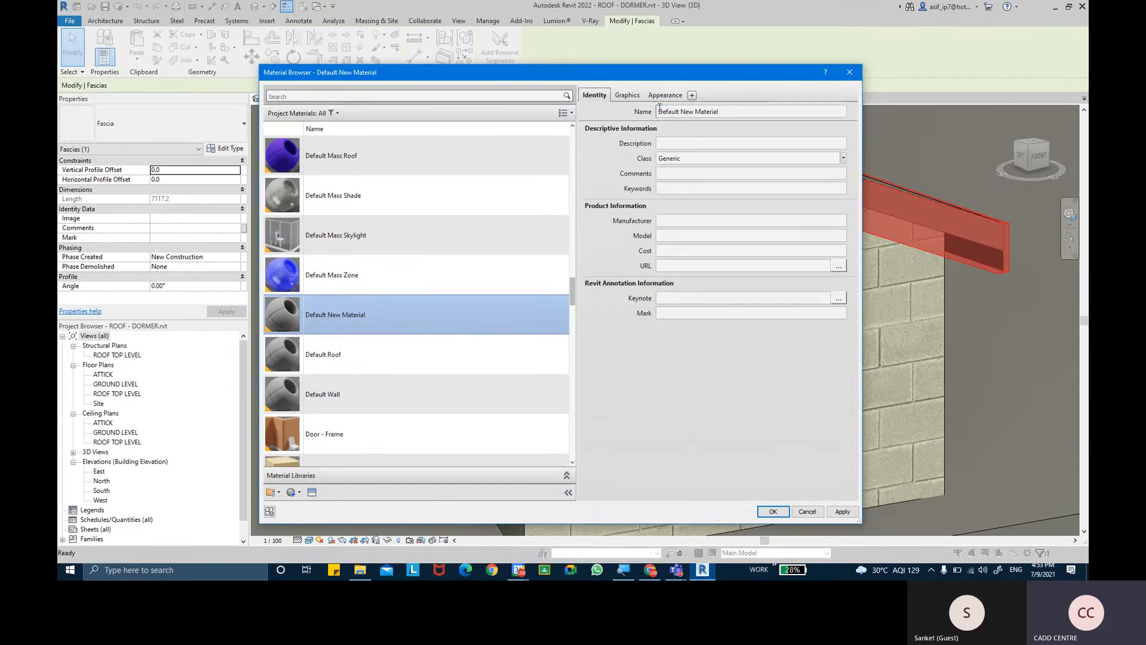
left_click(746, 108)
type("AR")
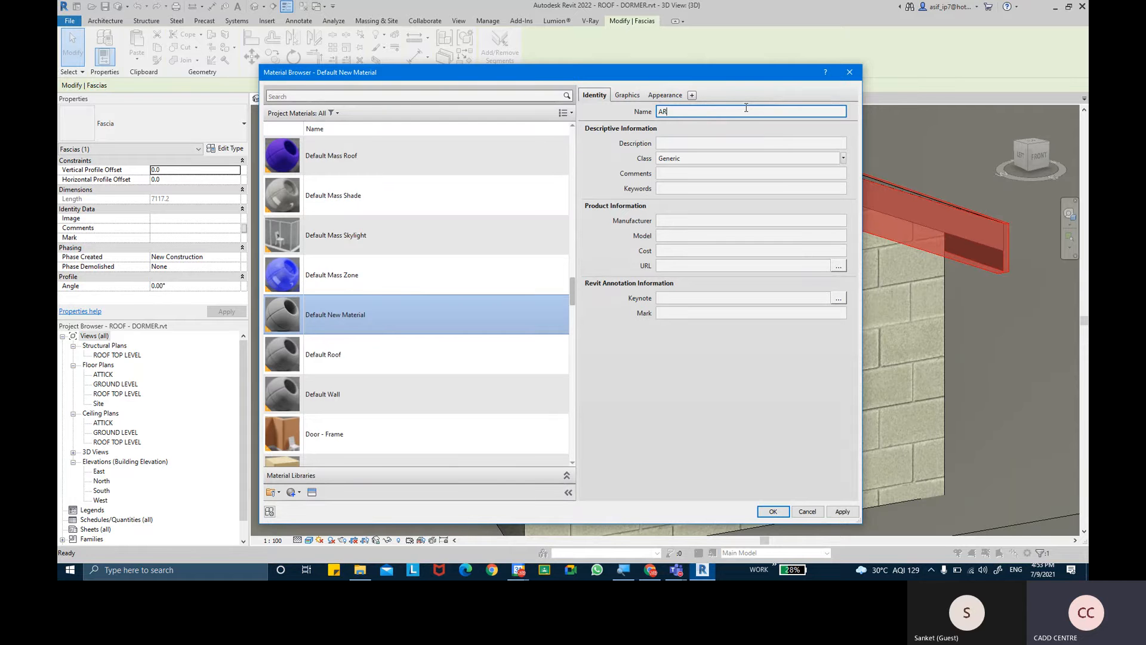
type("-ROOF FACIA")
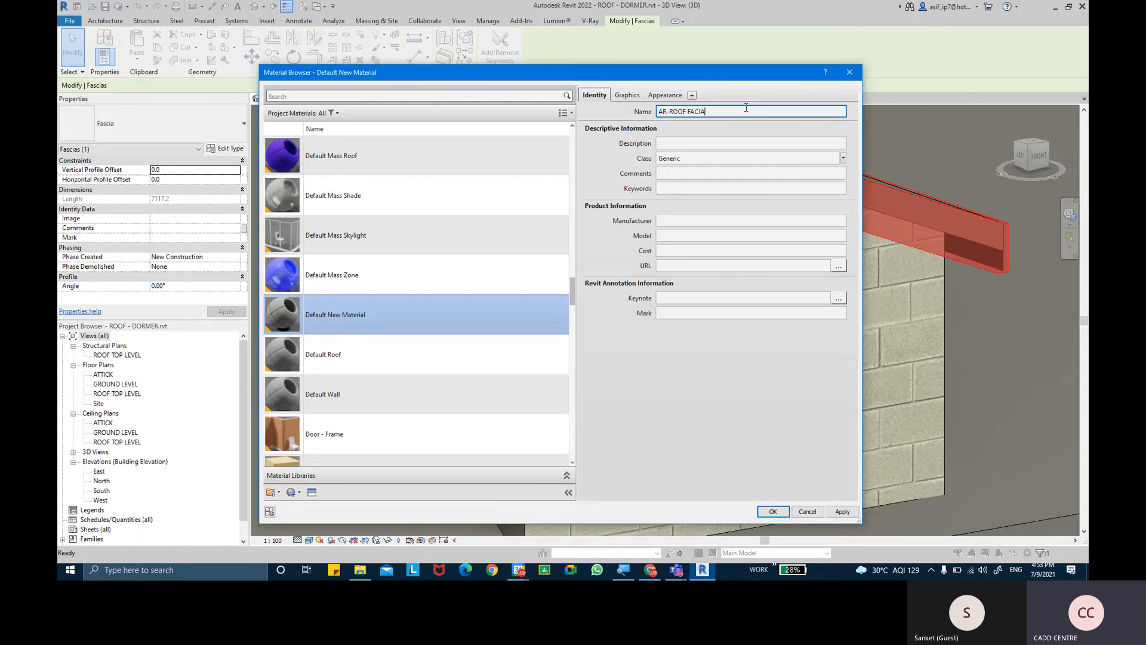
key("Return")
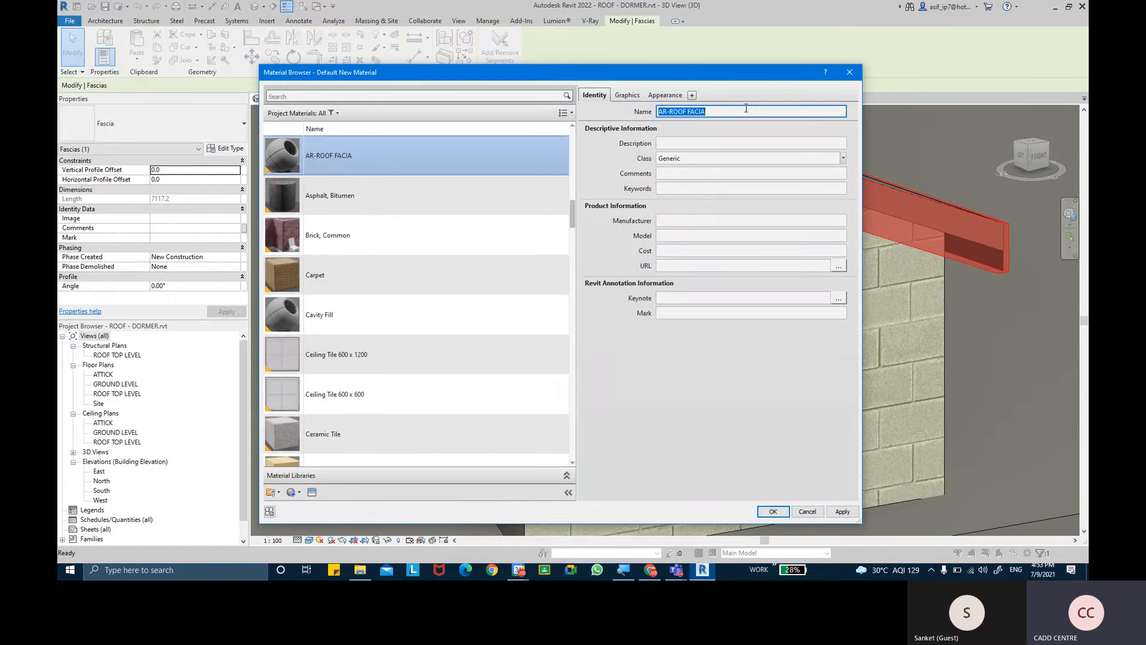
left_click(843, 157)
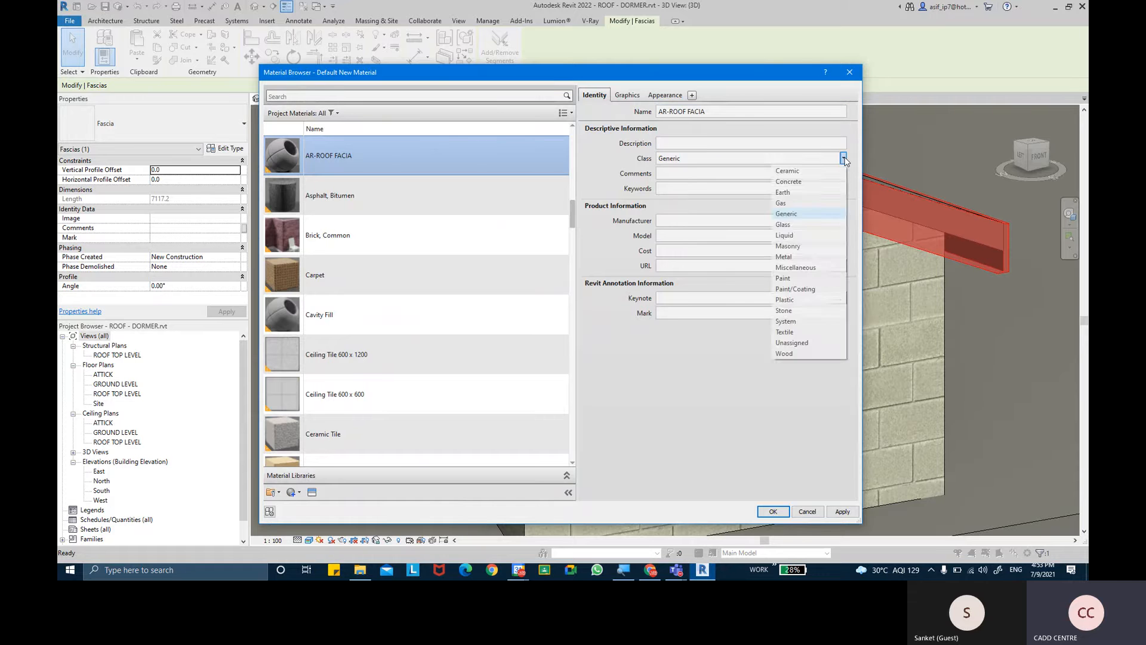
left_click(809, 356)
- Set the material's surface foreground pattern to the drafting pattern Wood 2, after looking through the model patterns
left_click(634, 96)
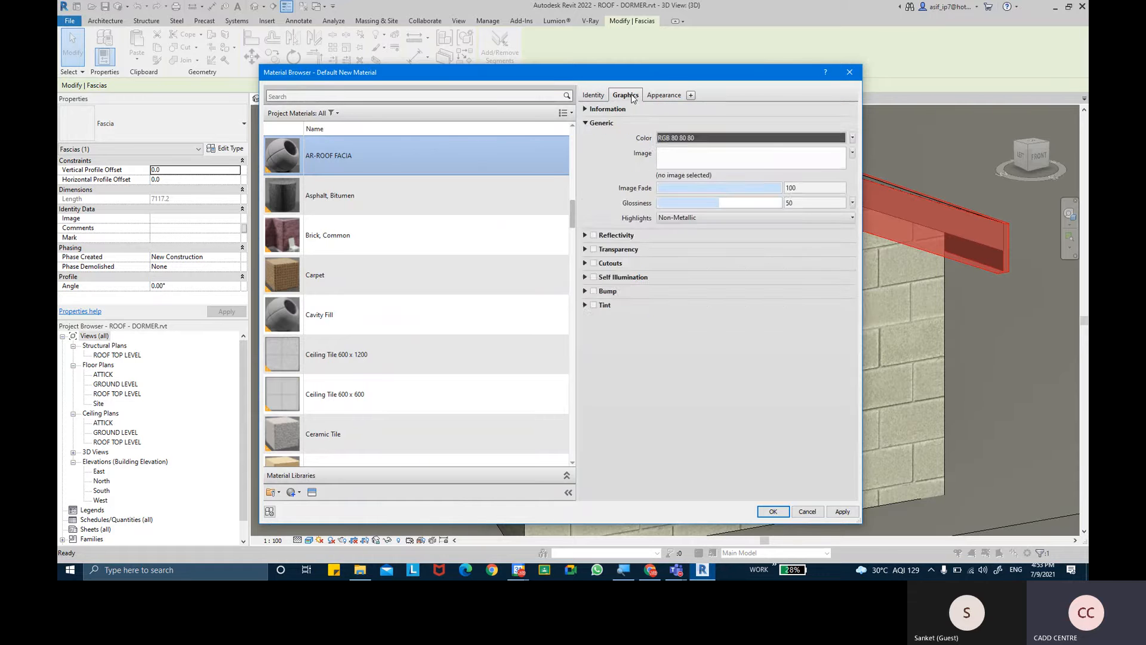
left_click(708, 205)
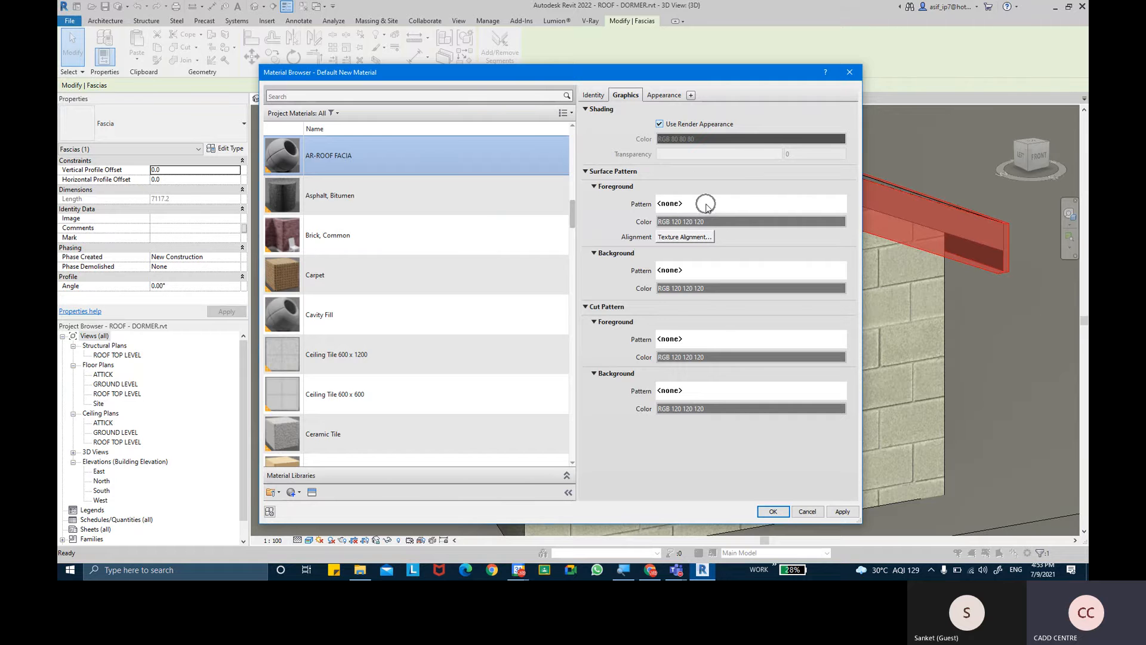
scroll(599, 321, "down", 4)
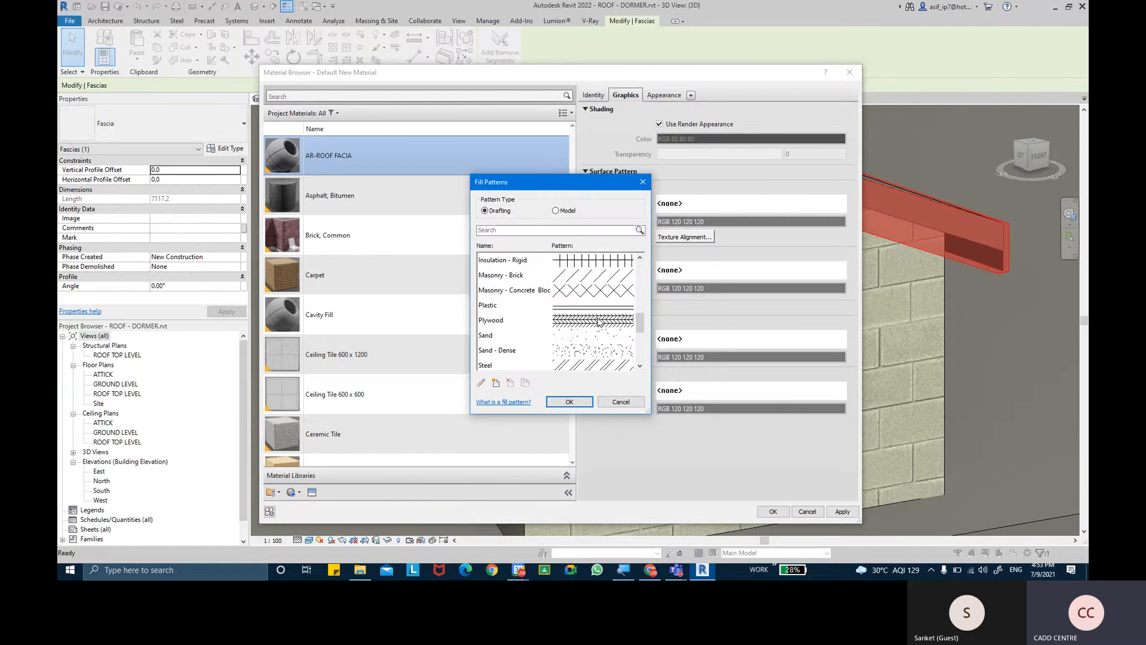
left_click(556, 211)
scroll(584, 310, "up", 2)
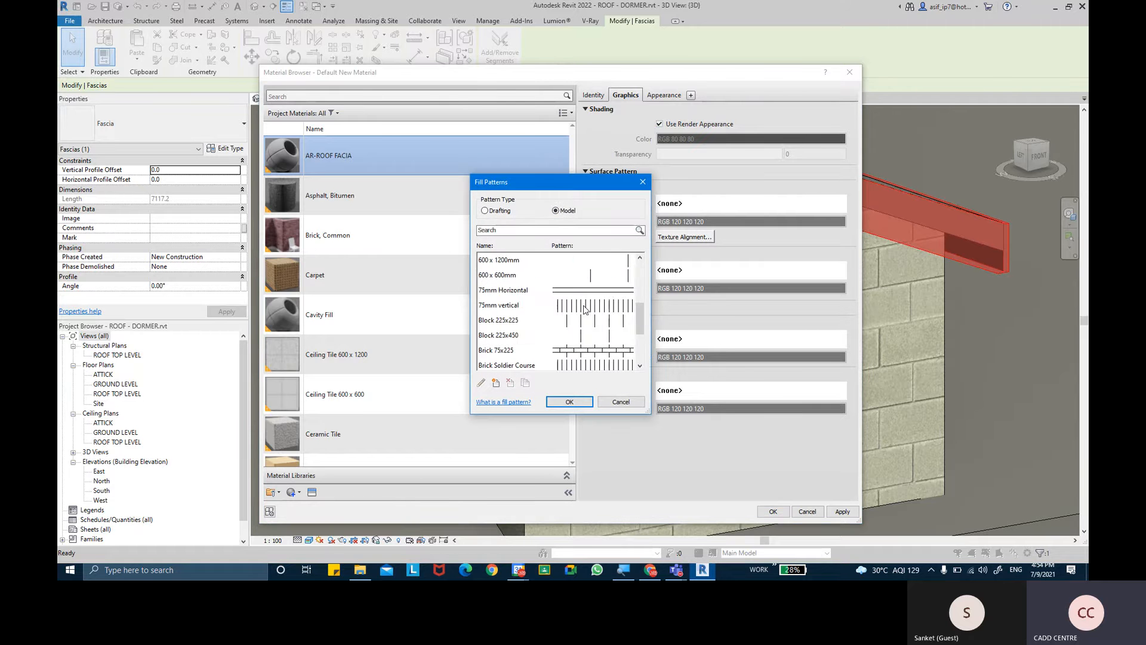
scroll(585, 310, "up", 1)
scroll(600, 328, "up", 1)
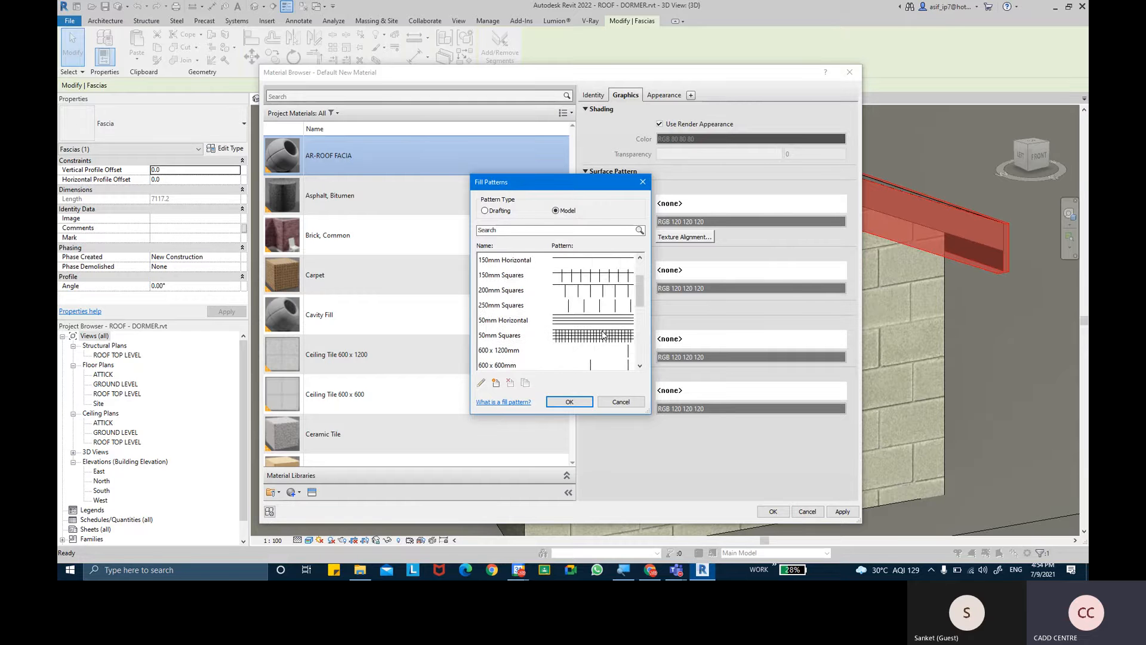
scroll(603, 334, "down", 4)
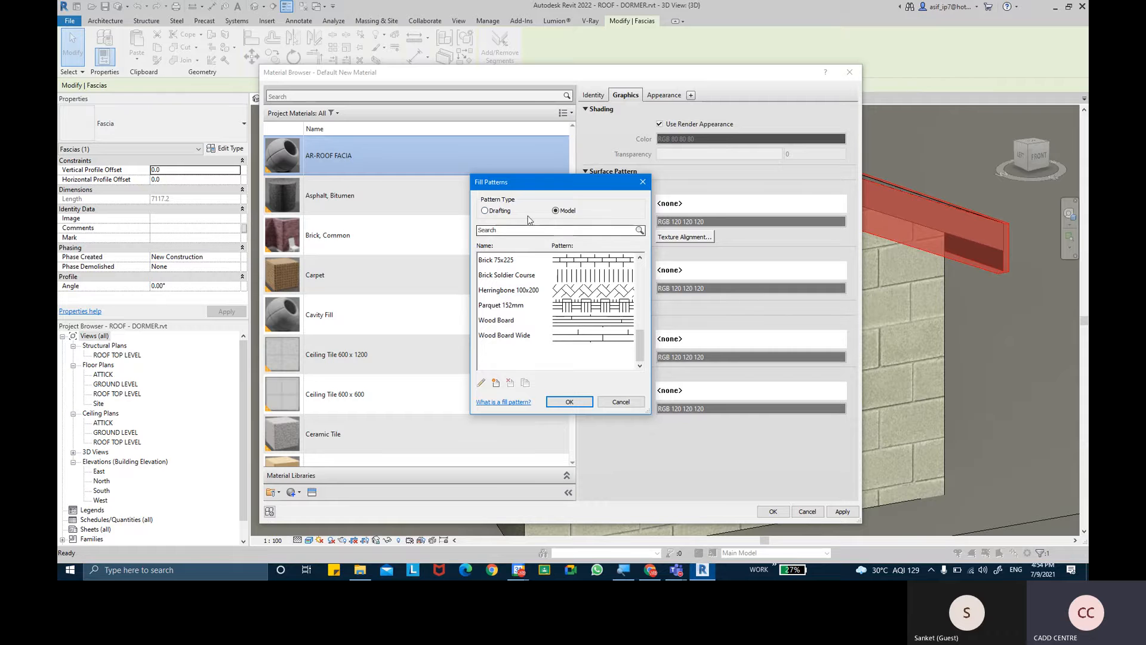
left_click(499, 210)
scroll(594, 316, "down", 5)
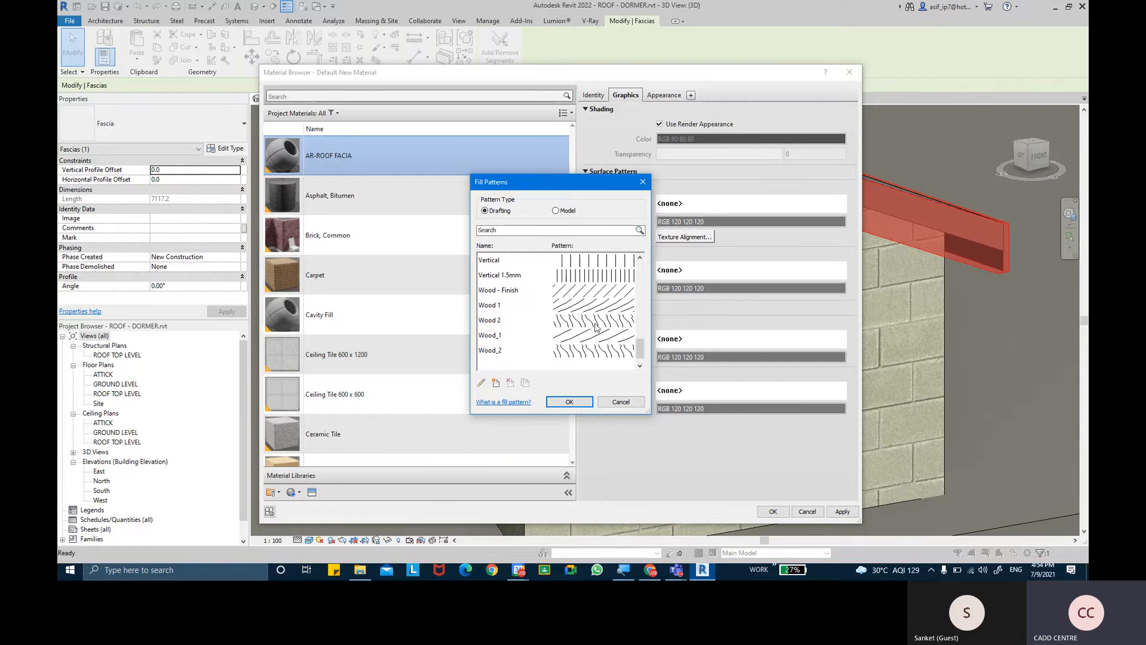
left_click(599, 325)
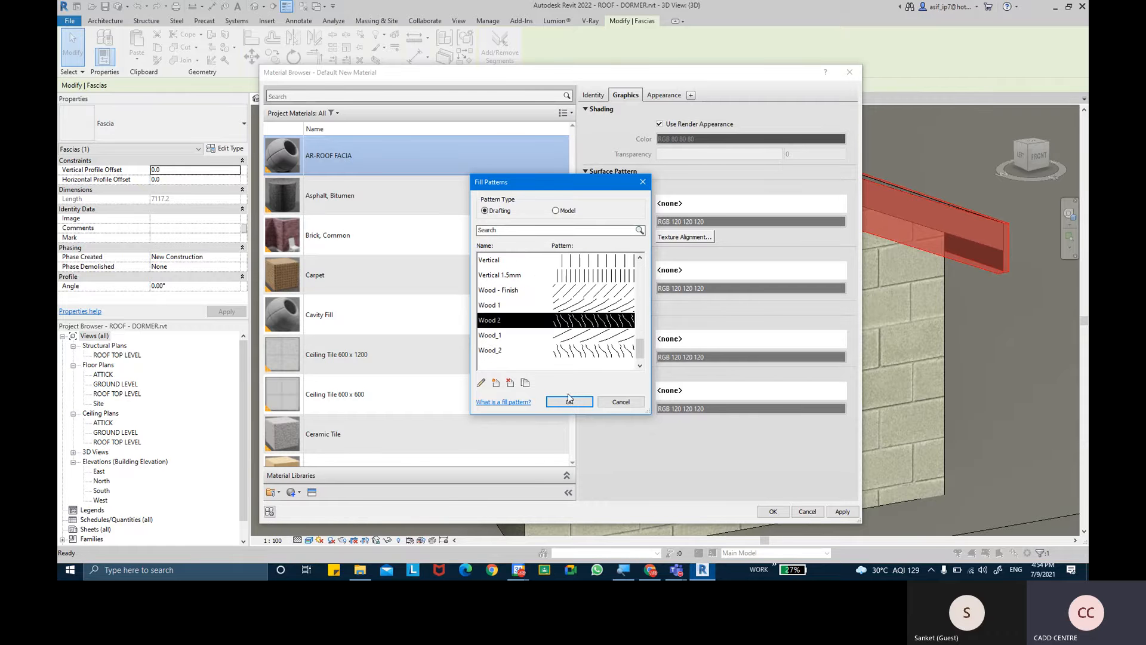
left_click(570, 401)
- Set the material's cut foreground pattern to Wood - Finish
left_click(766, 339)
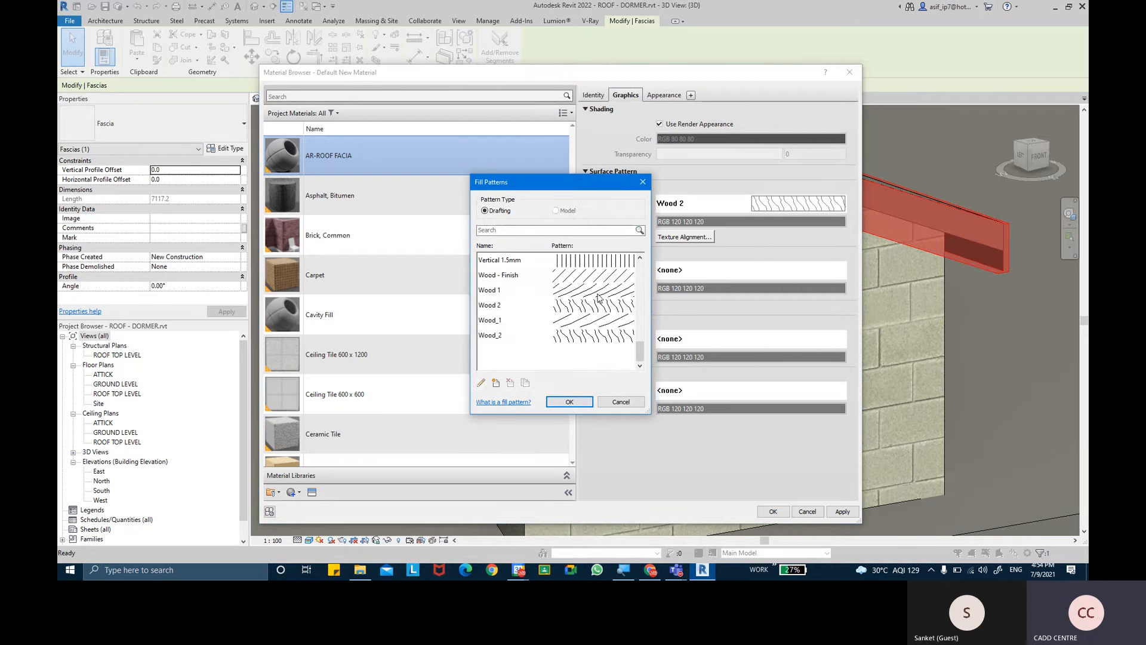
left_click(600, 278)
left_click(570, 401)
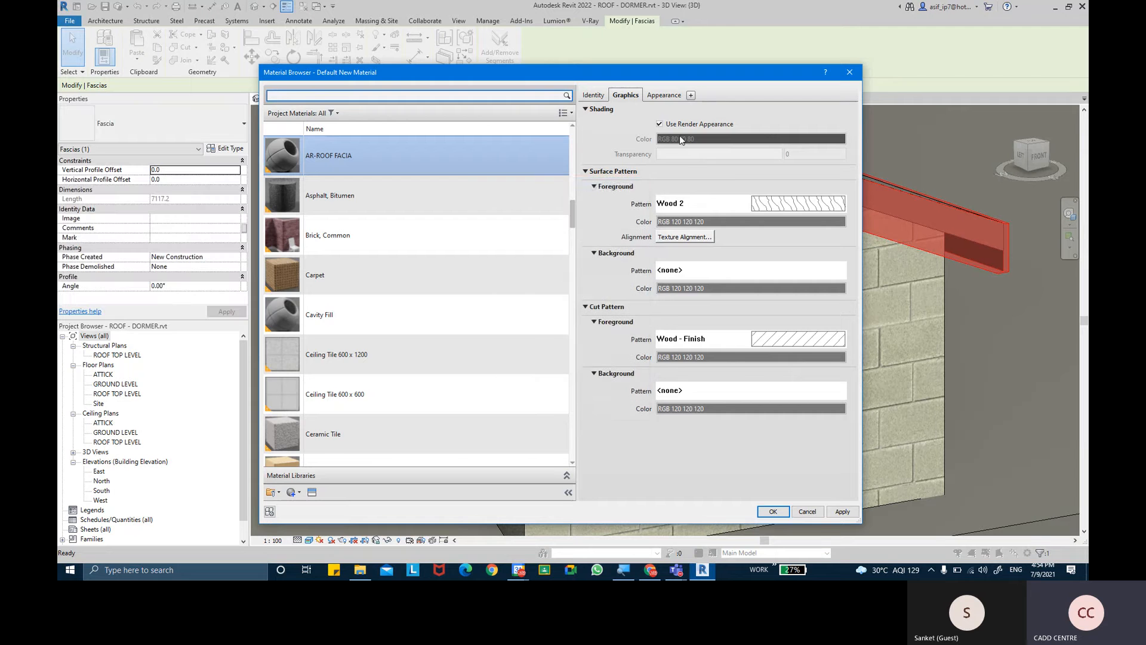
- Replace the AR-ROOF FACIA material's appearance with the Pine asset from the Wood category of the Appearance Library
left_click(673, 98)
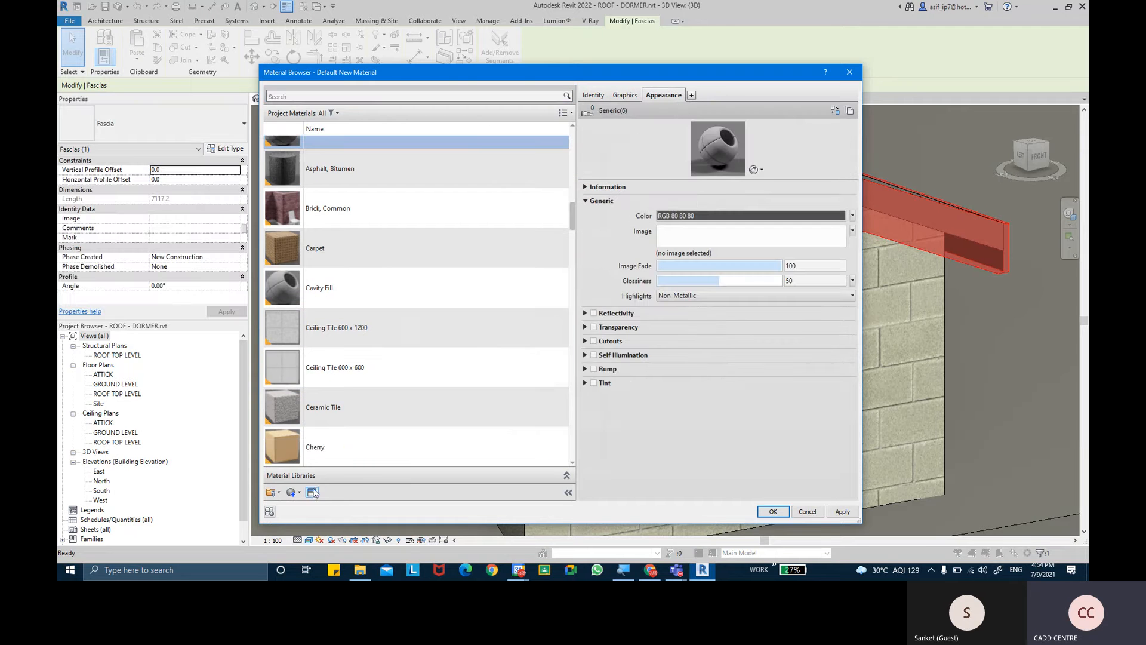
left_click(312, 494)
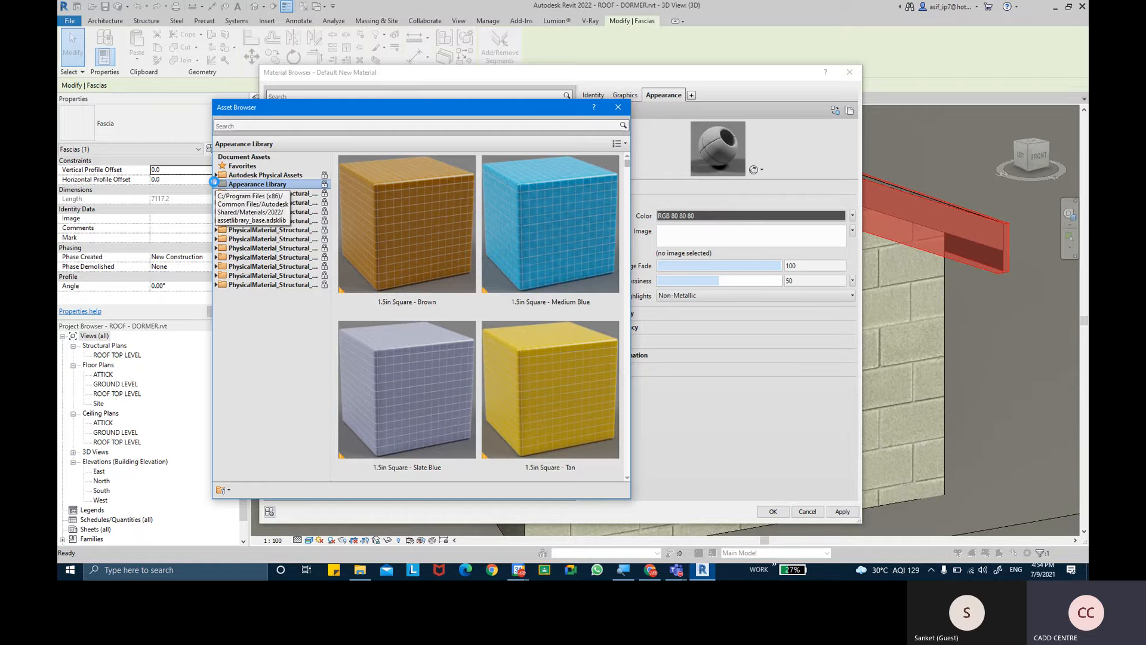
left_click(215, 183)
left_click(242, 403)
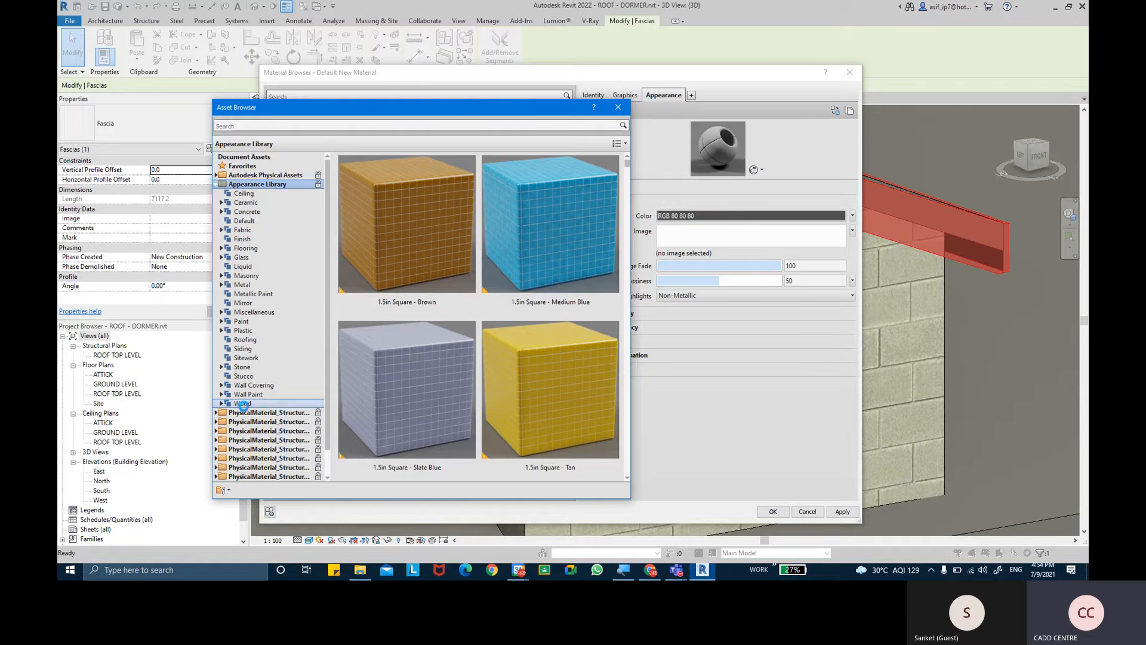
scroll(481, 290, "down", 5)
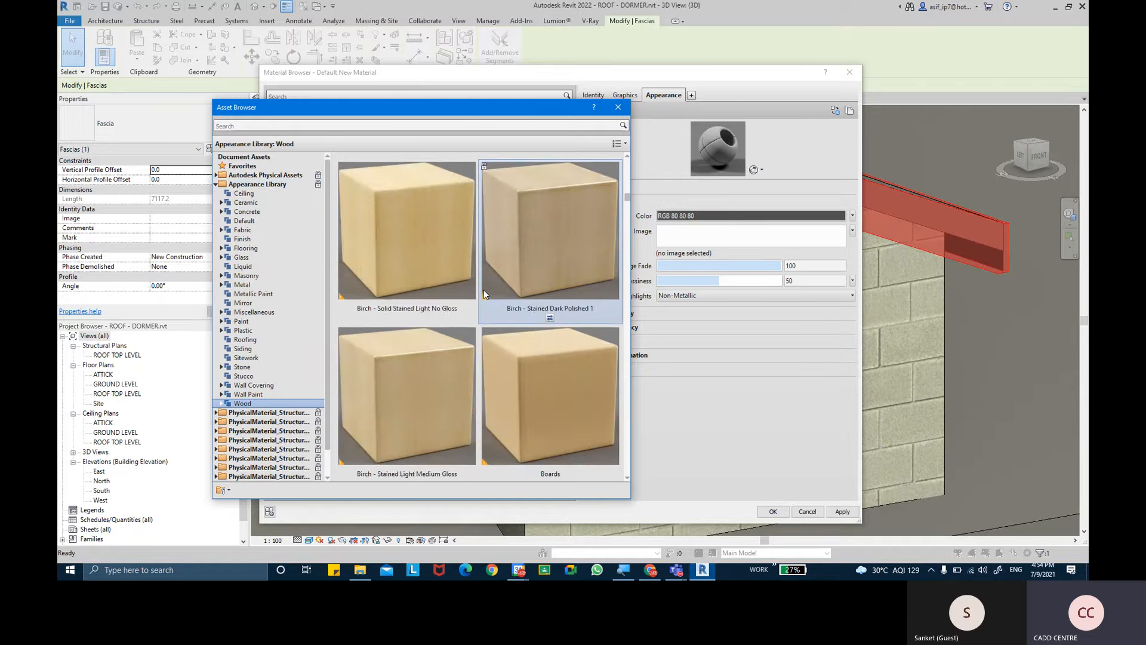
scroll(514, 292, "down", 8)
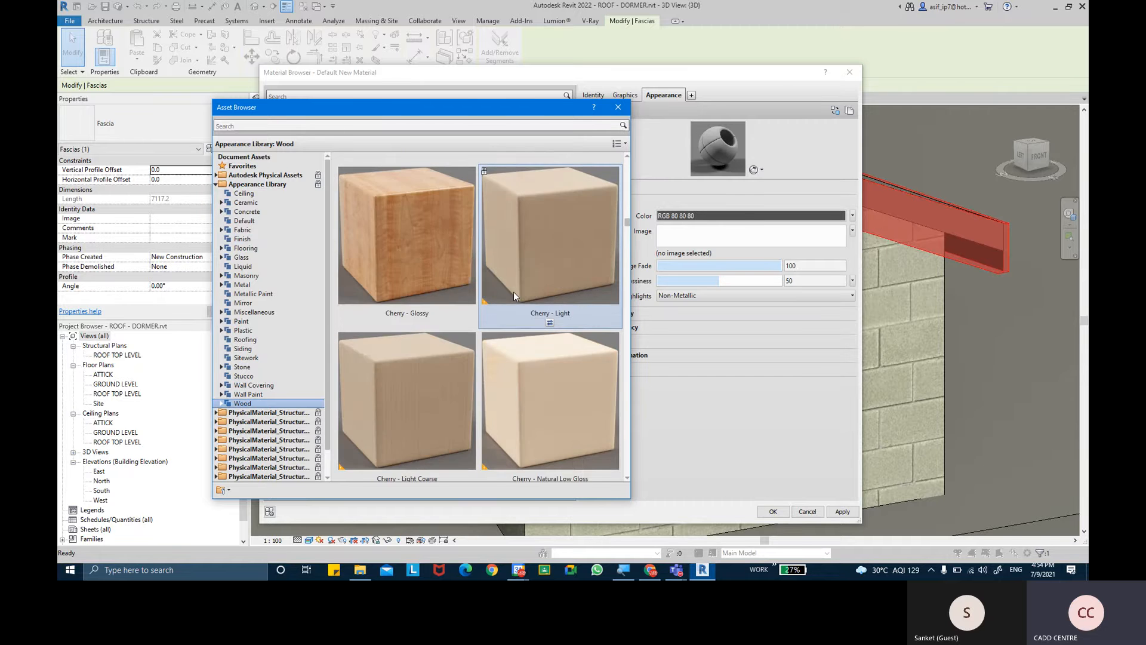
scroll(512, 297, "down", 10)
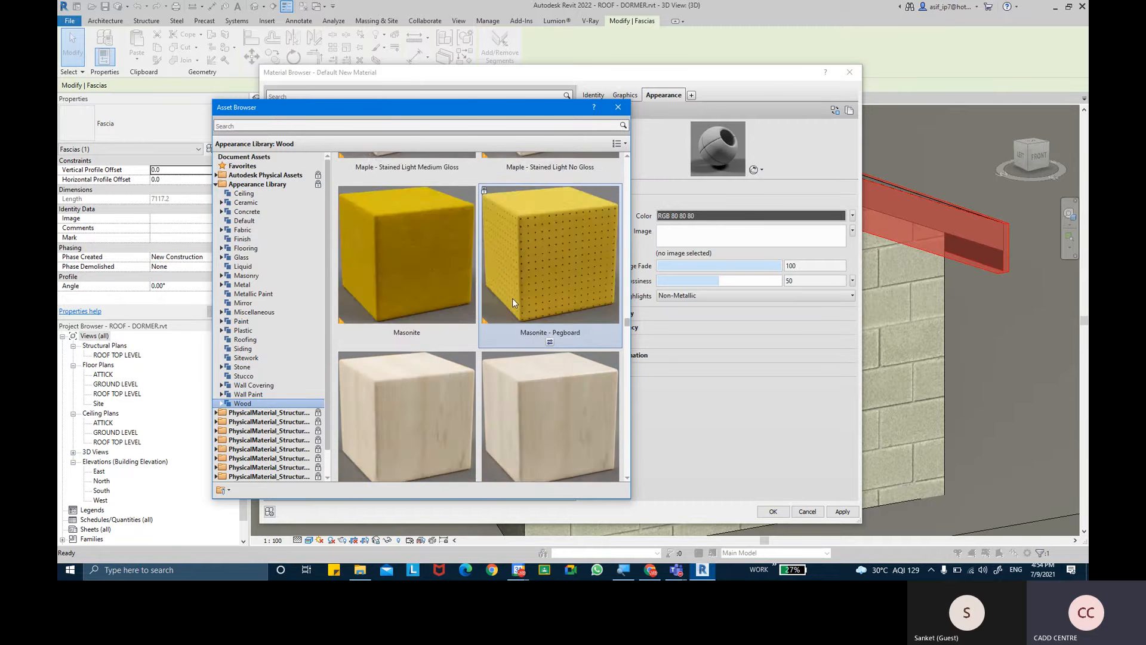
scroll(512, 298, "up", 3)
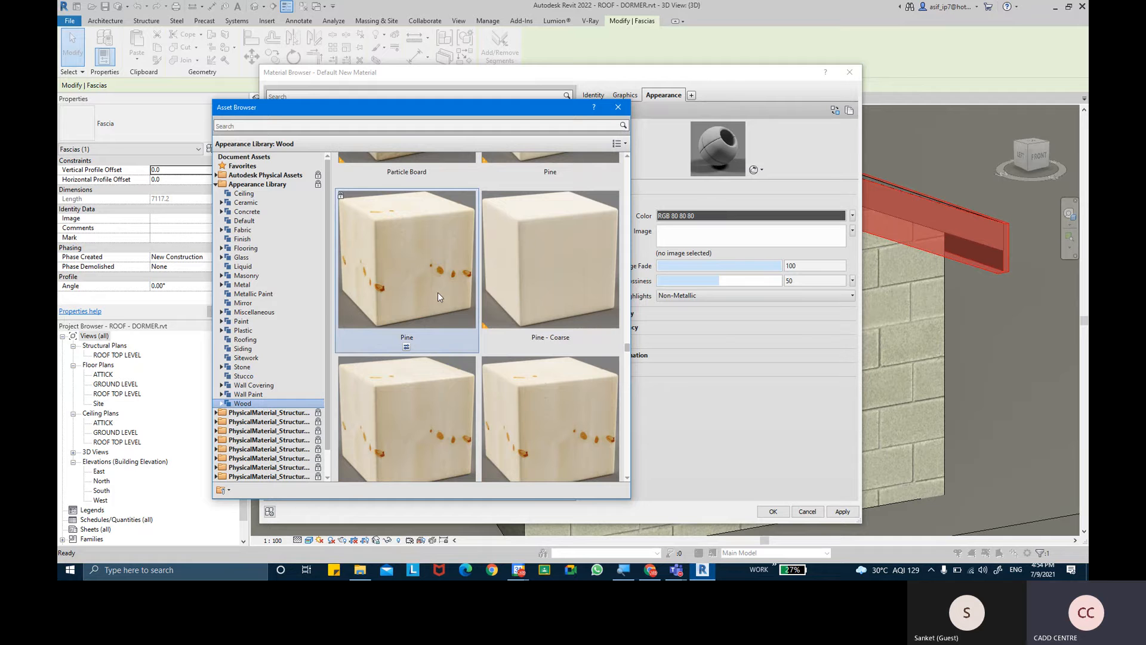
left_click(619, 107)
left_click(851, 511)
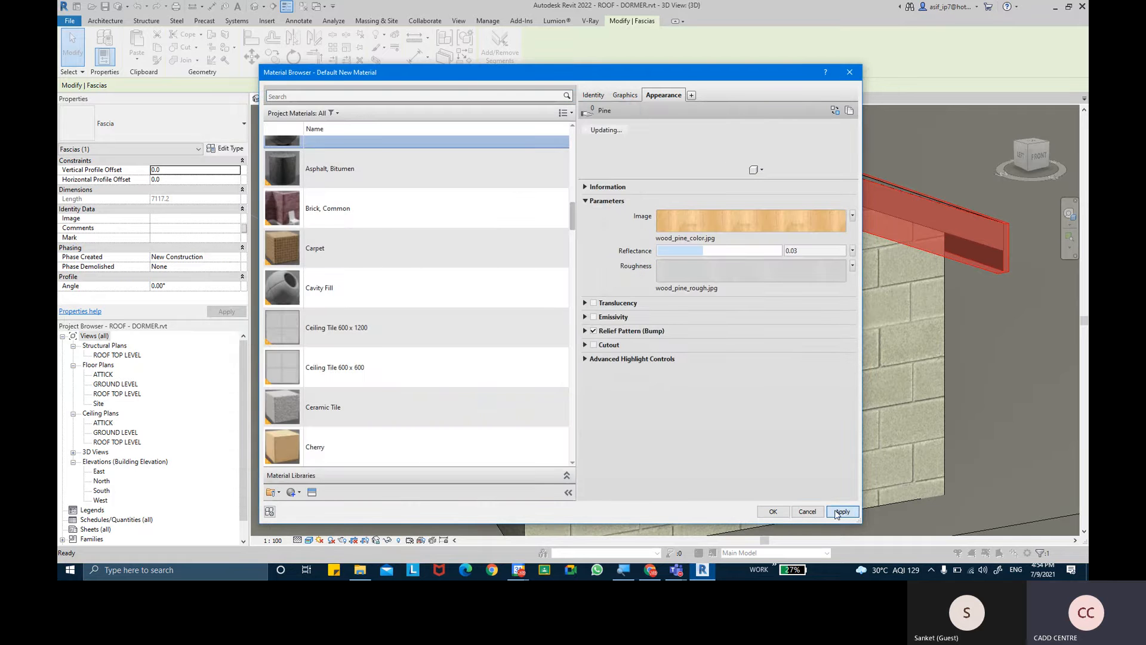
- Assign the AR-ROOF FACIA material to the fascia type and finish editing the type properties
left_click(772, 512)
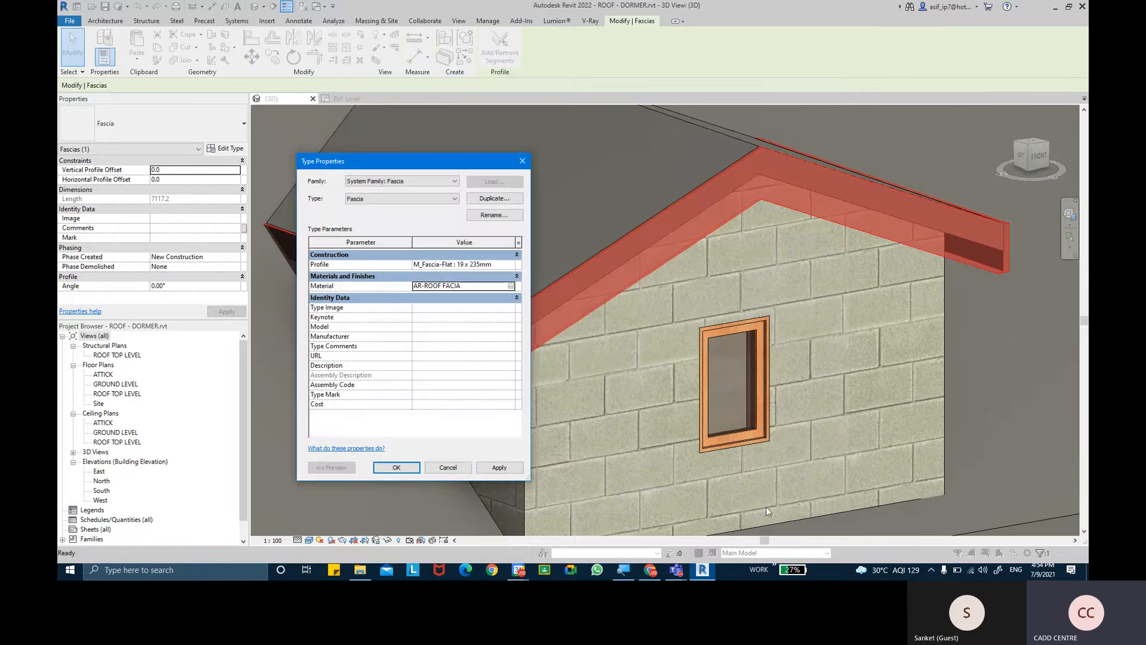
left_click(497, 464)
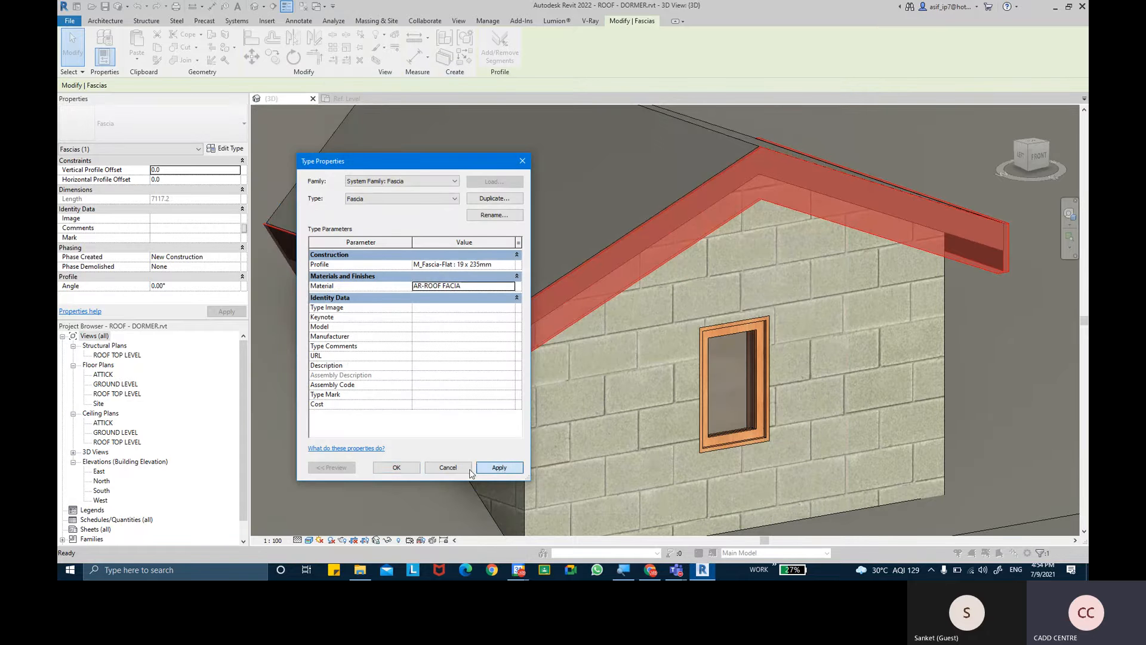
left_click(395, 468)
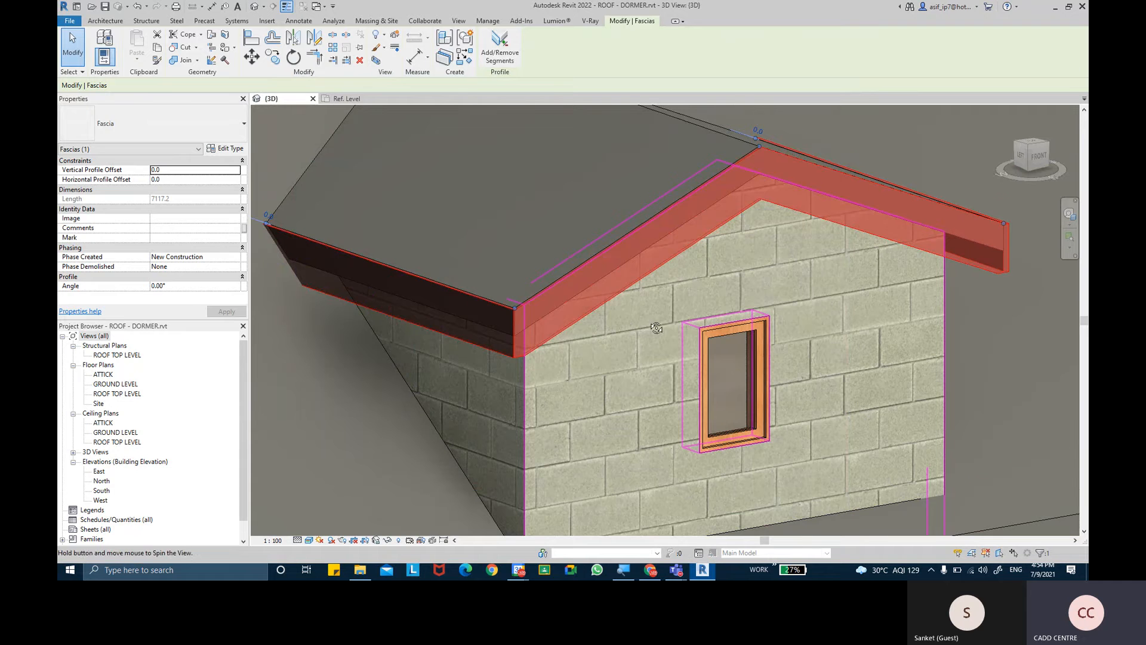
key("Escape")
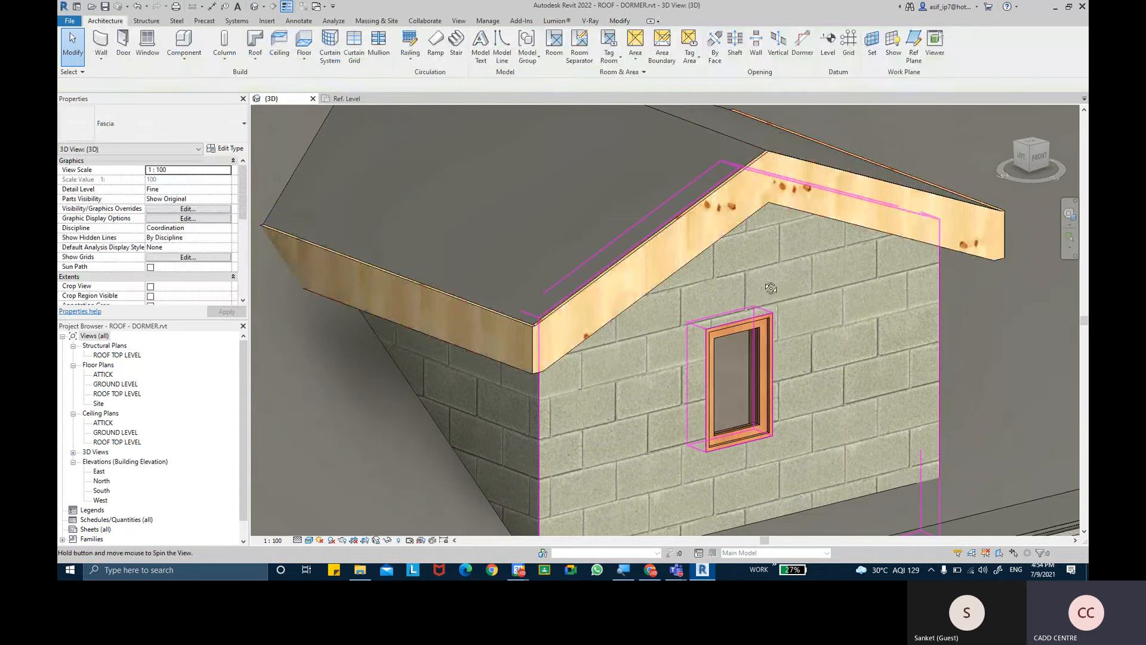
- Place roof gutters along the lower fascia edges on both eaves of the dormer roof
middle_click_drag(664, 320, 613, 311, "shift")
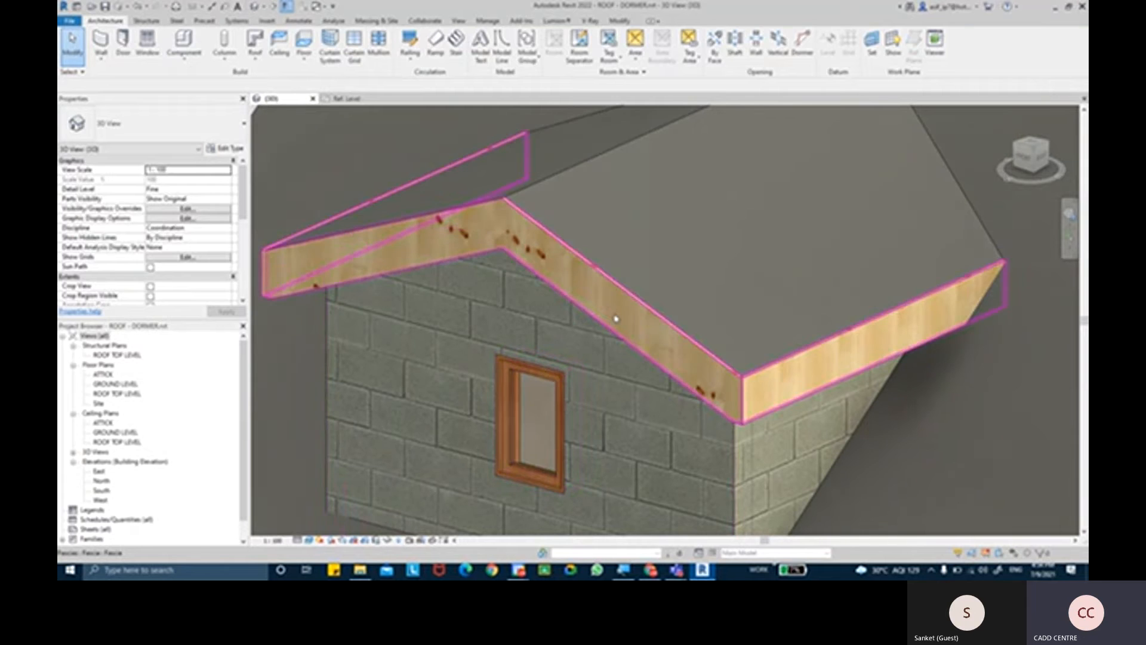
left_click(610, 317)
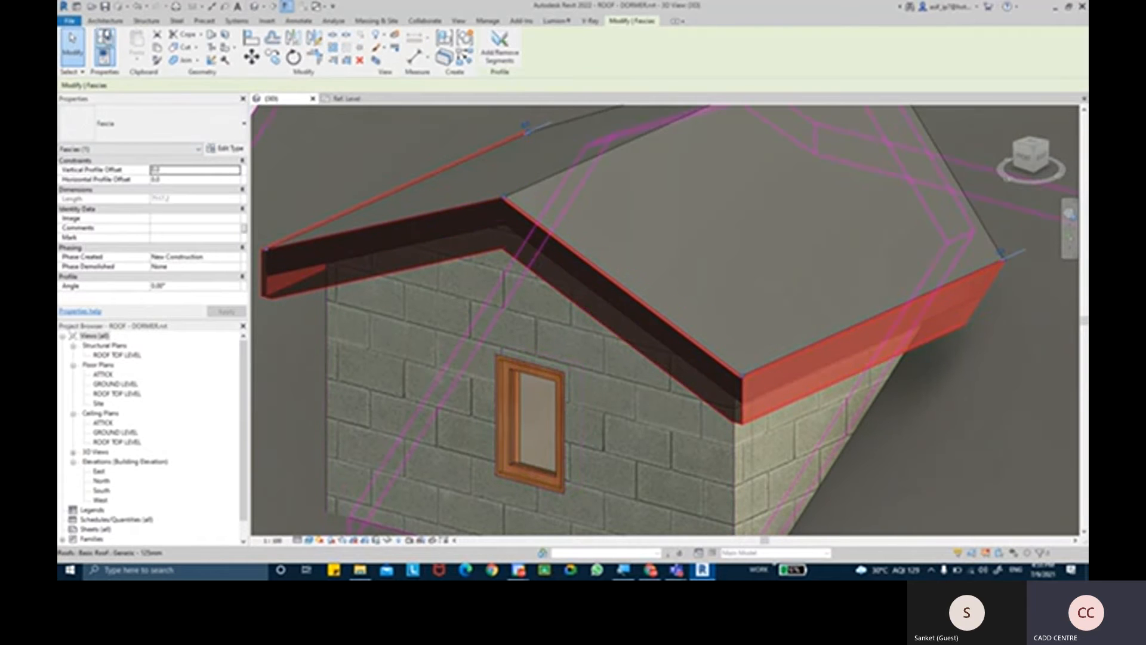
left_click(106, 22)
left_click(255, 55)
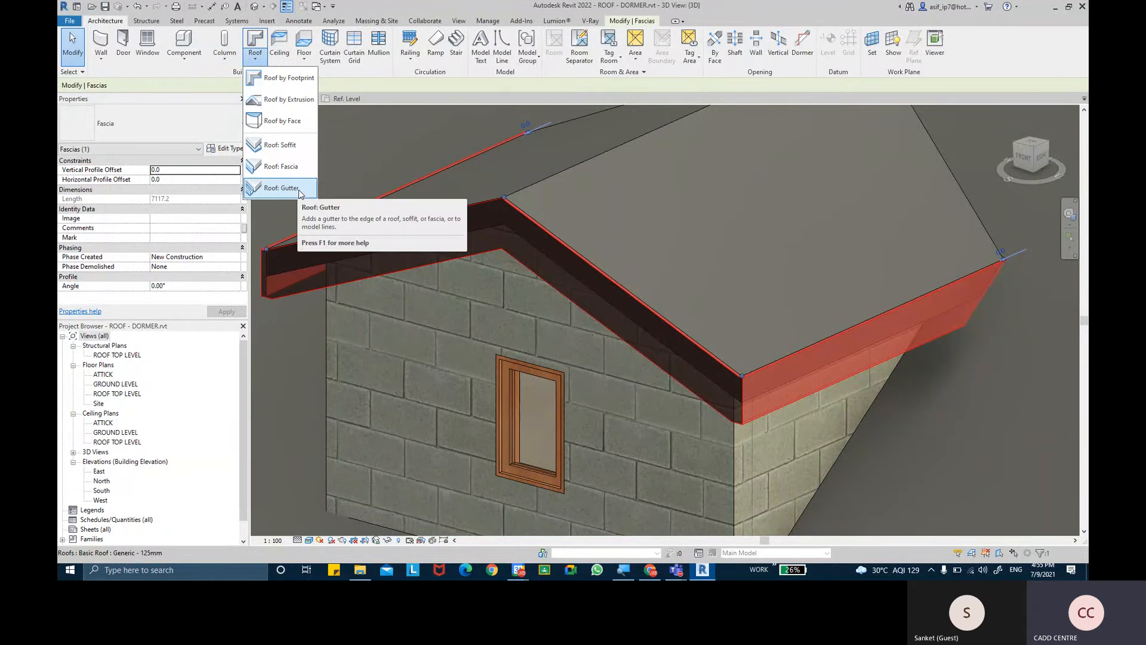
left_click(300, 189)
scroll(804, 394, "up", 3)
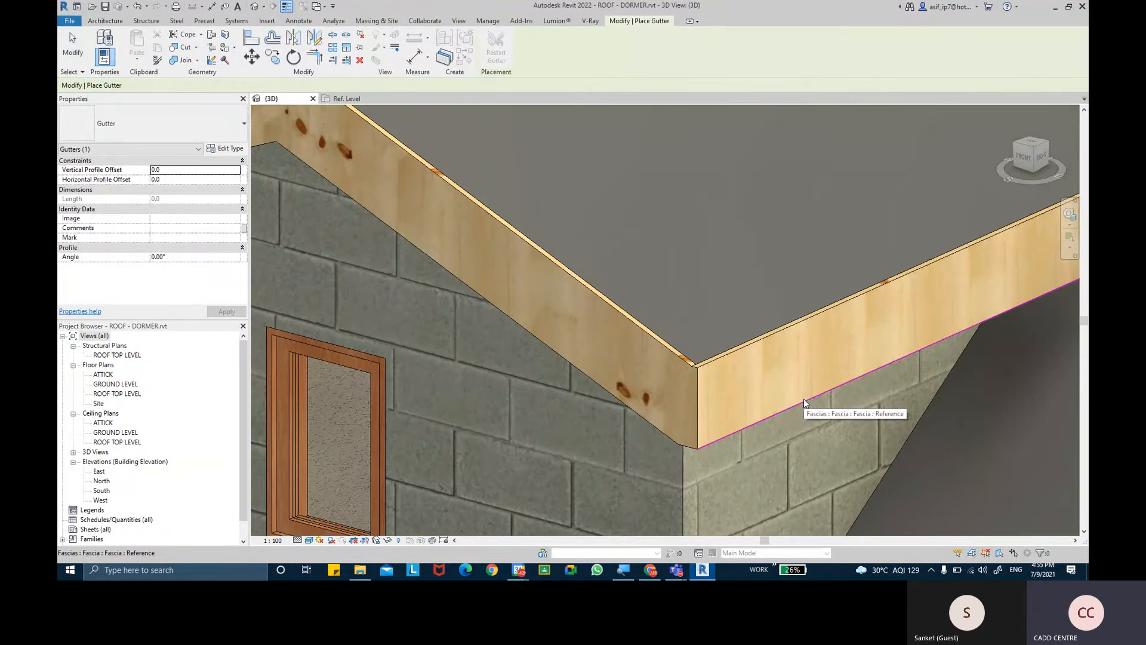
left_click(803, 401)
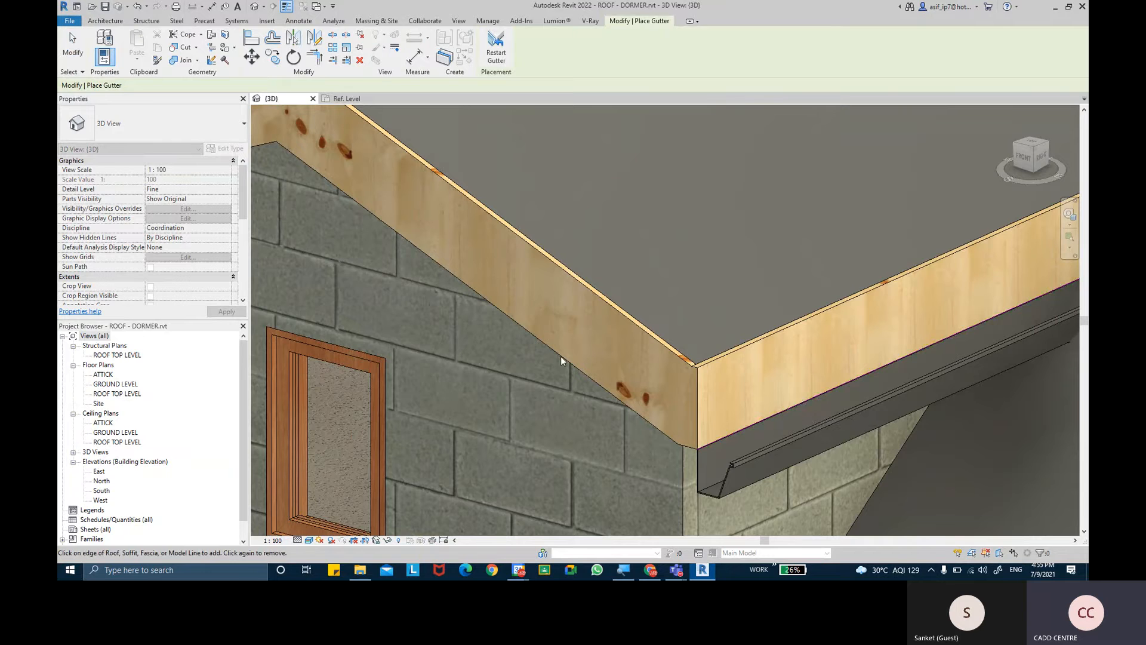
scroll(687, 338, "down", 5)
middle_click_drag(689, 335, 727, 323, "shift")
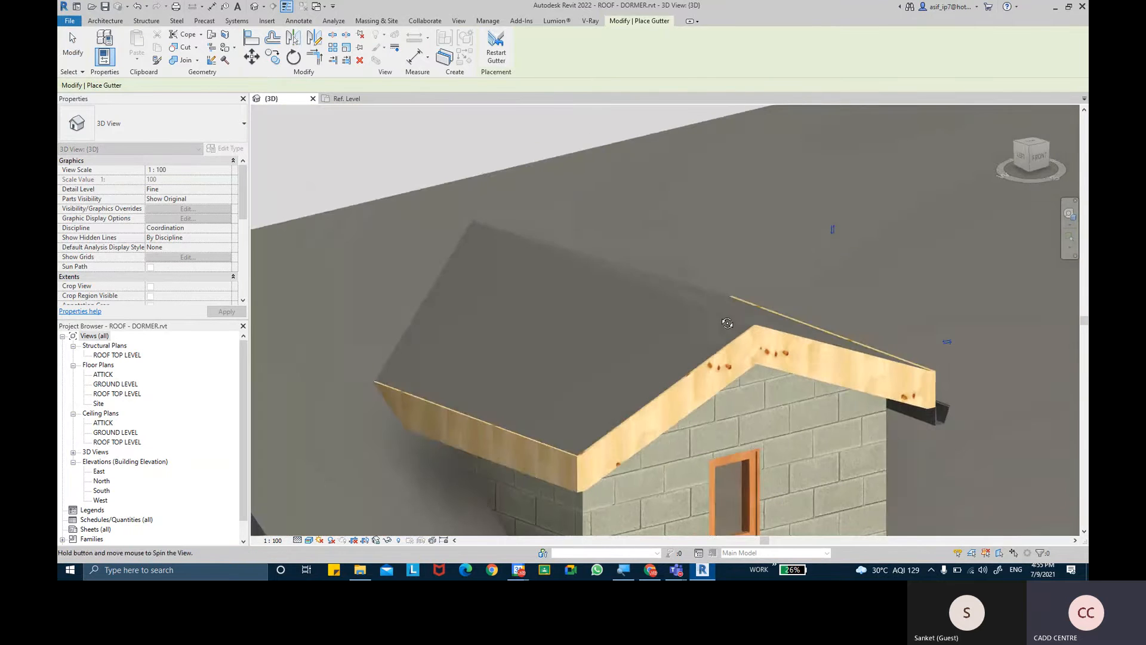
left_click(473, 456)
middle_click_drag(551, 427, 449, 348)
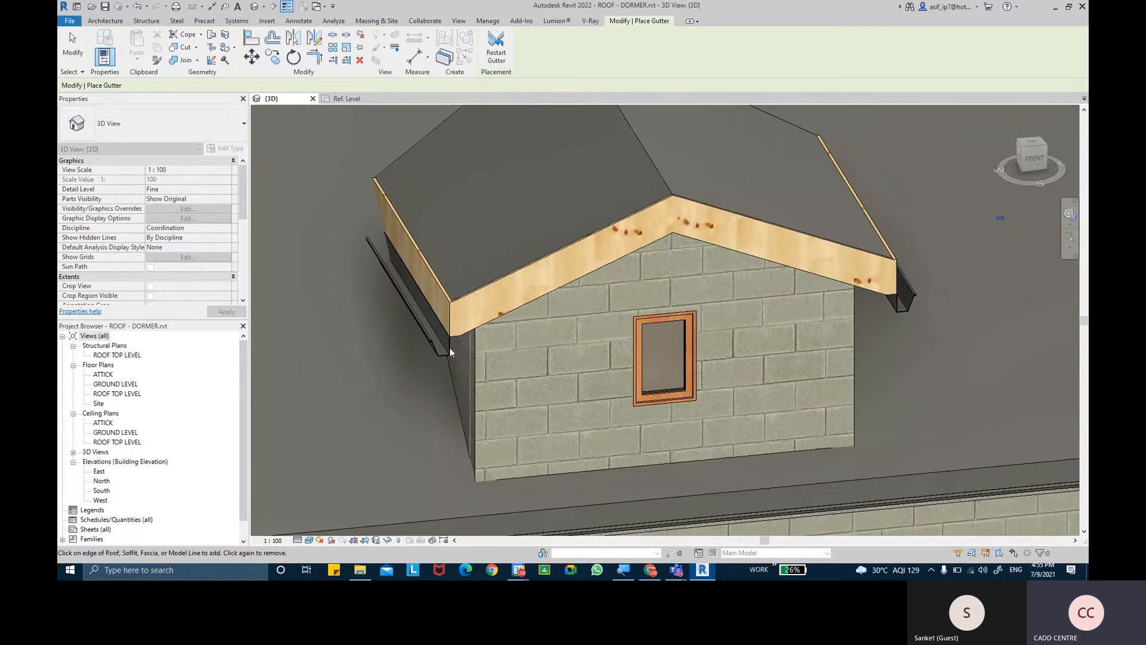
- Delete the gutters placed on the dormer roof's eaves
key("Escape")
key("Escape")
left_click(449, 351)
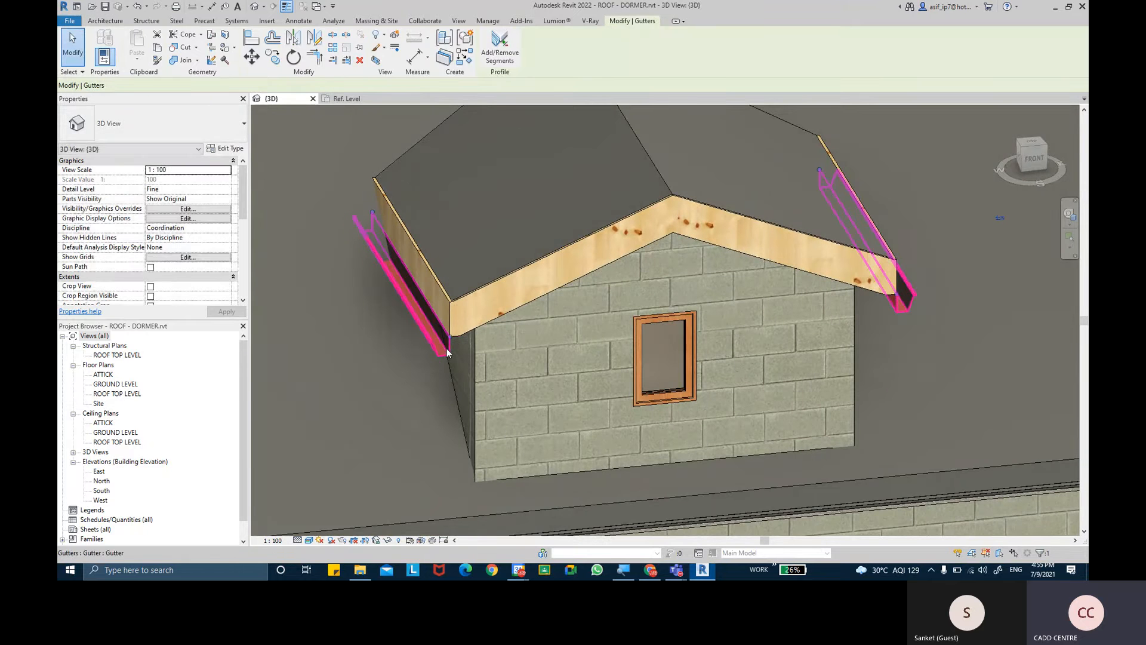
key("Delete")
- Delete the main roof's eave gutter and the half-rounded end gutter cap at its near corner
scroll(516, 417, "down", 3)
middle_click_drag(516, 416, 529, 399, "shift")
scroll(538, 413, "up", 4)
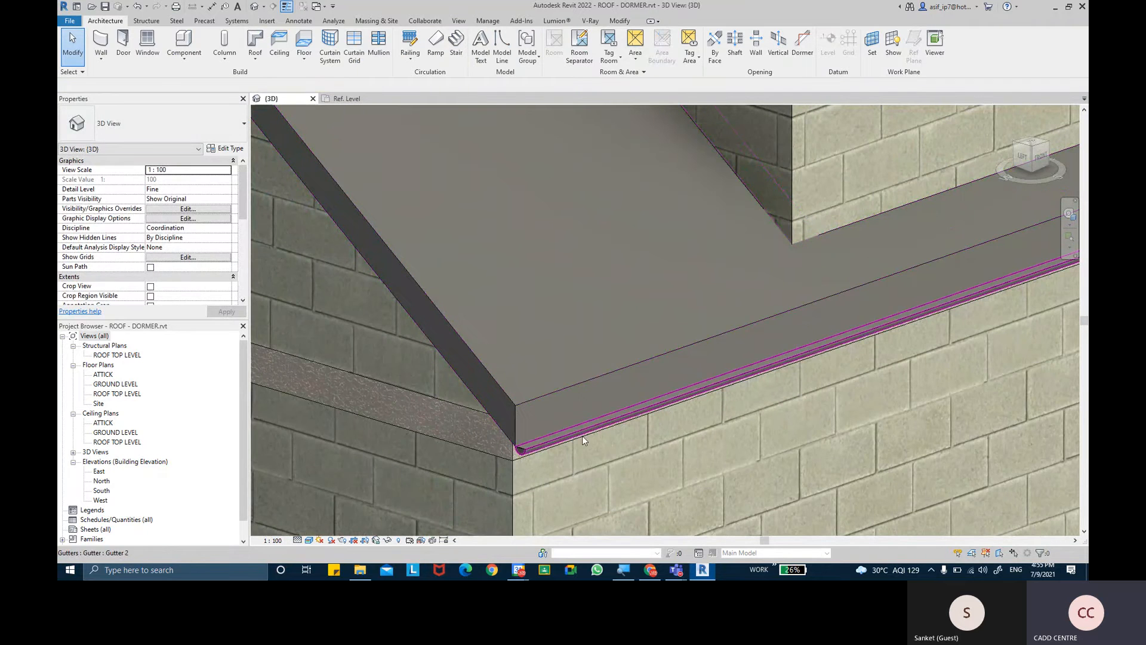
left_click(582, 439)
left_click(521, 451)
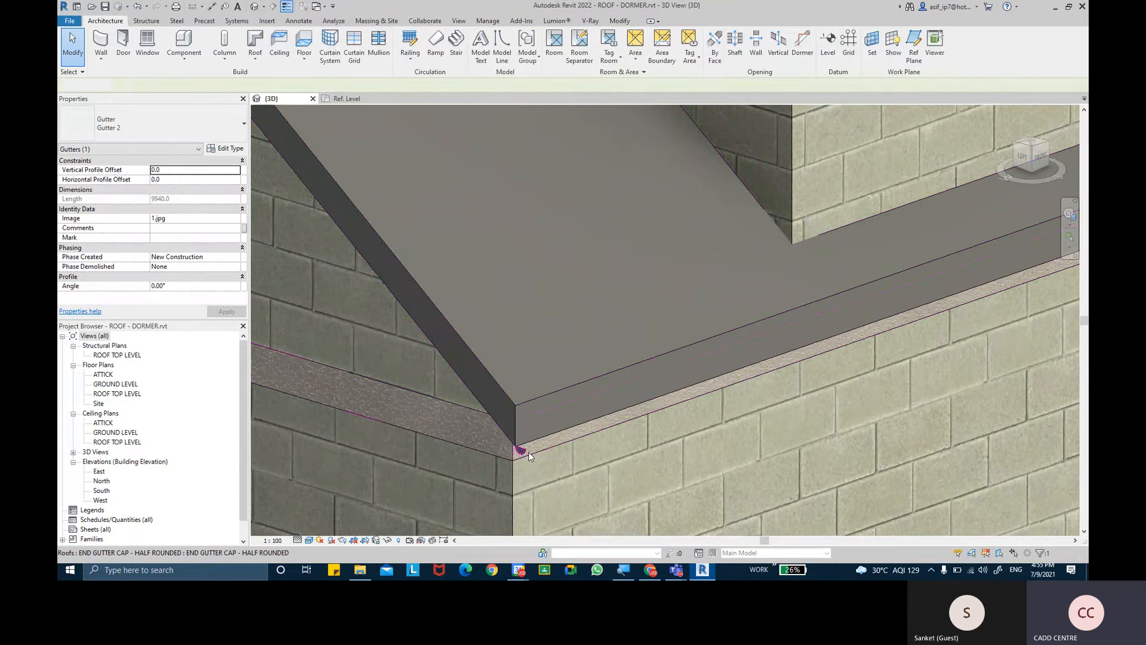
key("Escape")
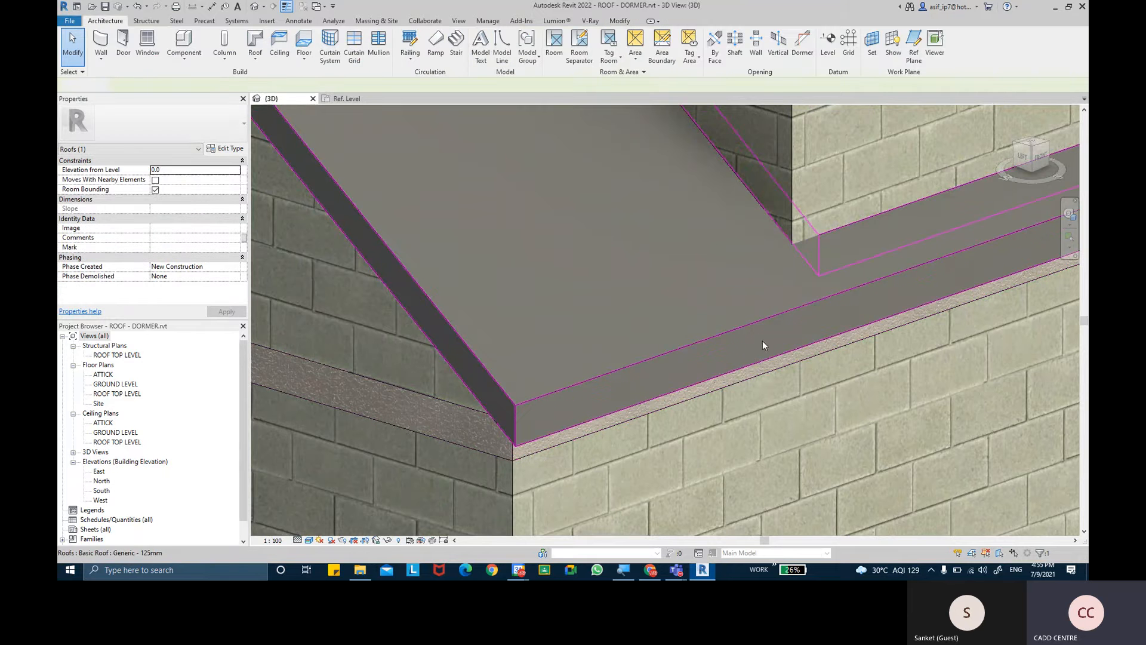
- Delete the remaining gutter end cap at the opposite corner of the main roof's eave
middle_click_drag(761, 341, 341, 517)
middle_click_drag(620, 445, 346, 472)
middle_click_drag(806, 320, 356, 456)
scroll(657, 320, "up", 2)
left_click(702, 311)
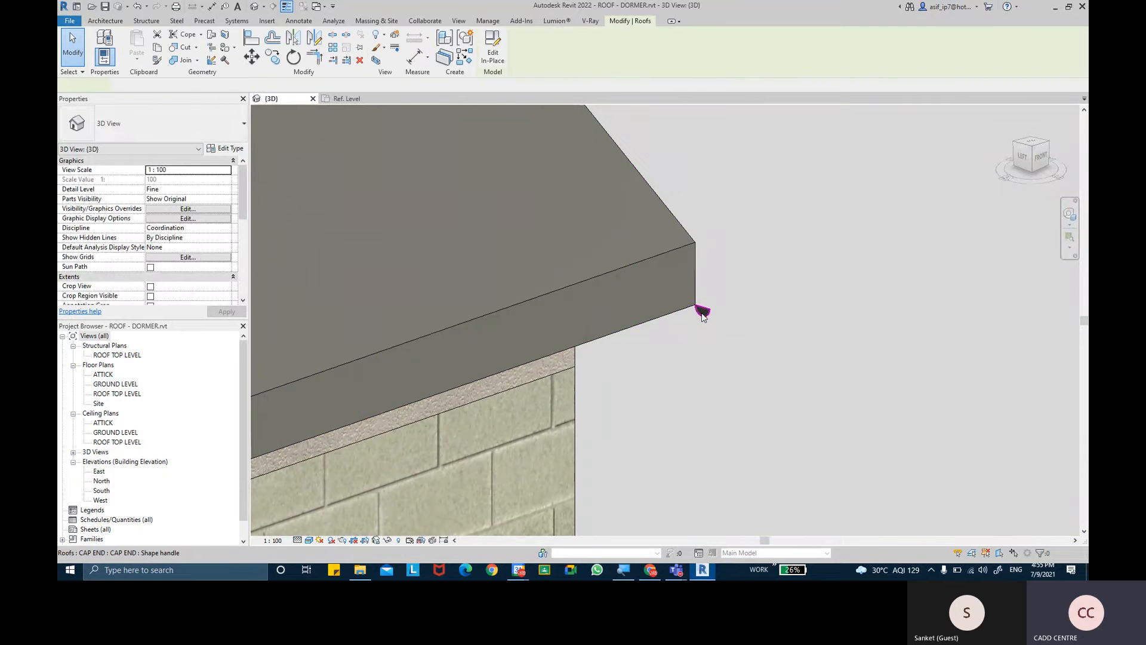
key("Delete")
scroll(701, 312, "down", 3)
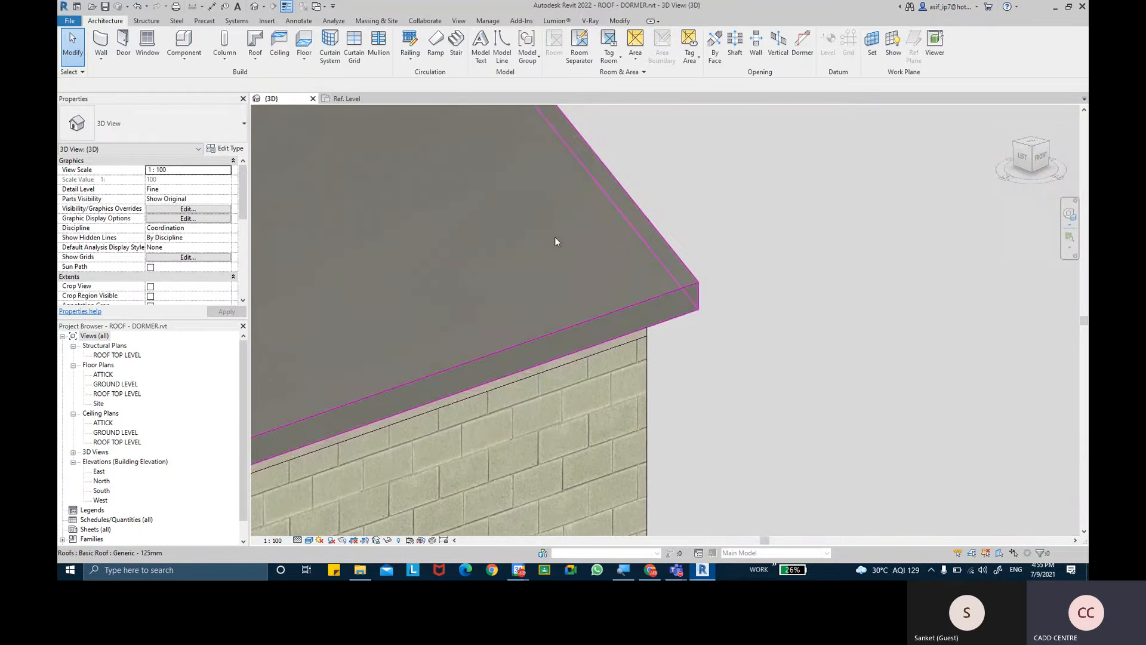
- Examine the main roof's eave overhang from the left side and check the Roof: Soffit tool's description
scroll(554, 237, "down", 2)
middle_click_drag(650, 260, 953, 262)
middle_click_drag(599, 278, 799, 243, "shift")
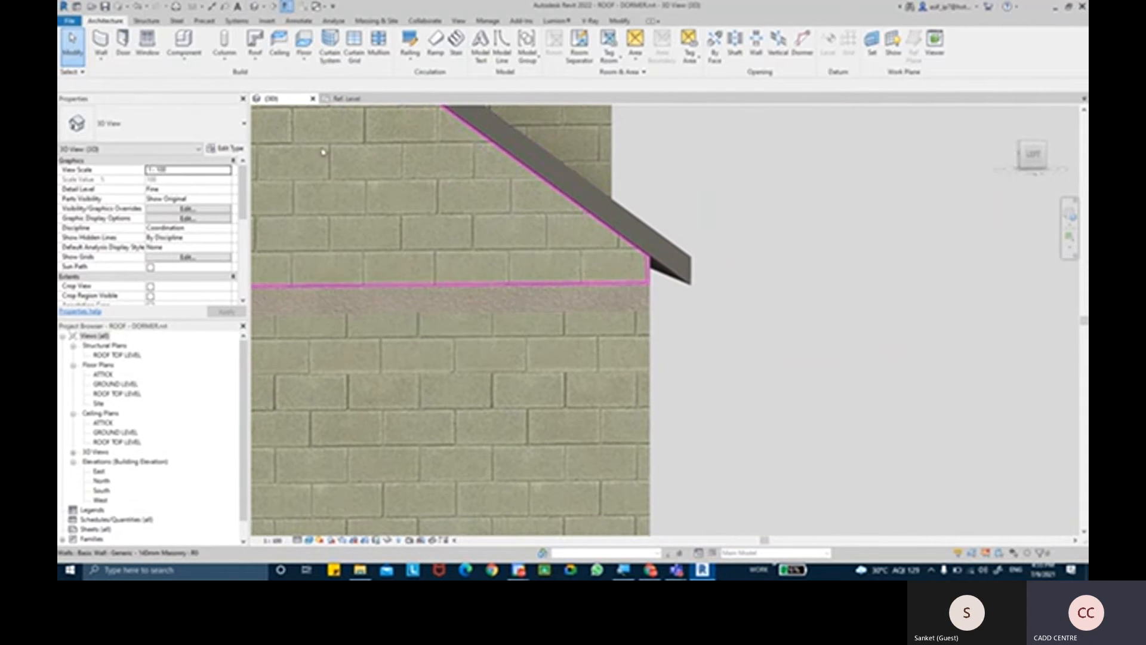
left_click(256, 59)
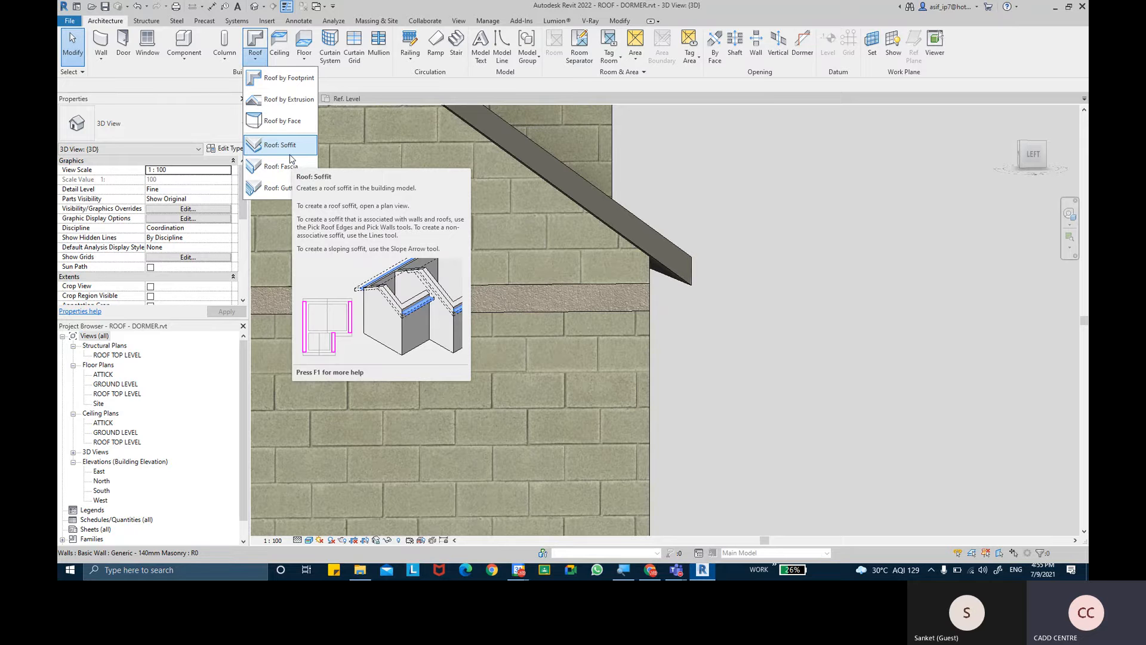
left_click(733, 293)
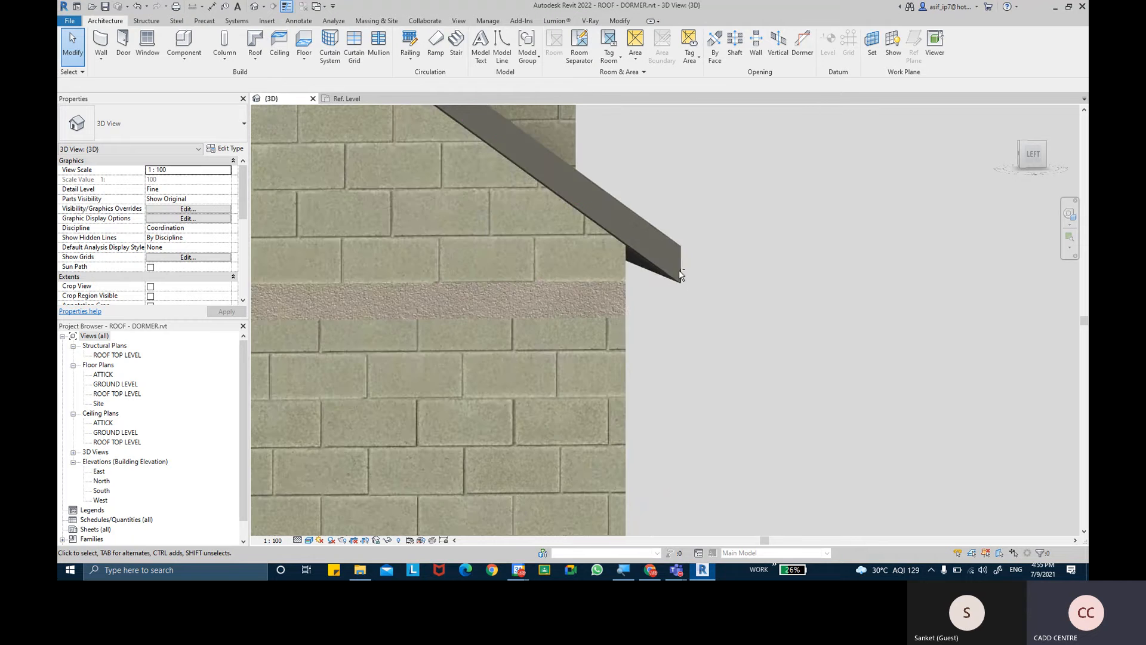
middle_click_drag(678, 270, 618, 313, "shift")
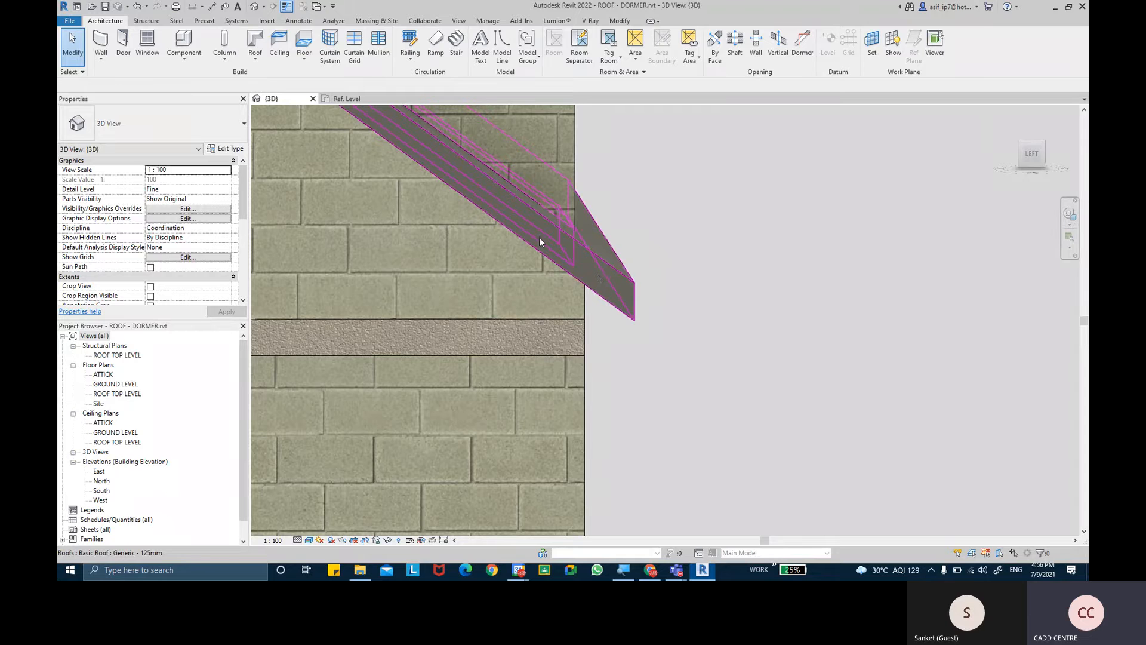
- Switch to Google Chrome to examine several roof gutter reference photos, and return to the main roof's eave in Revit
left_click(651, 570)
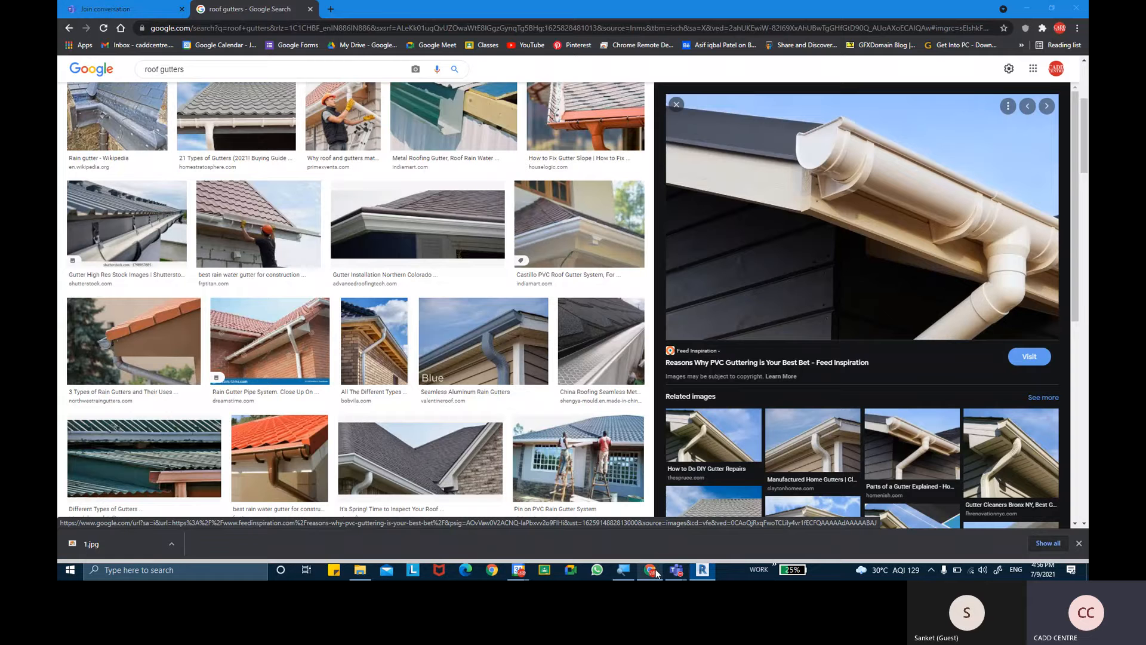
left_click(418, 223)
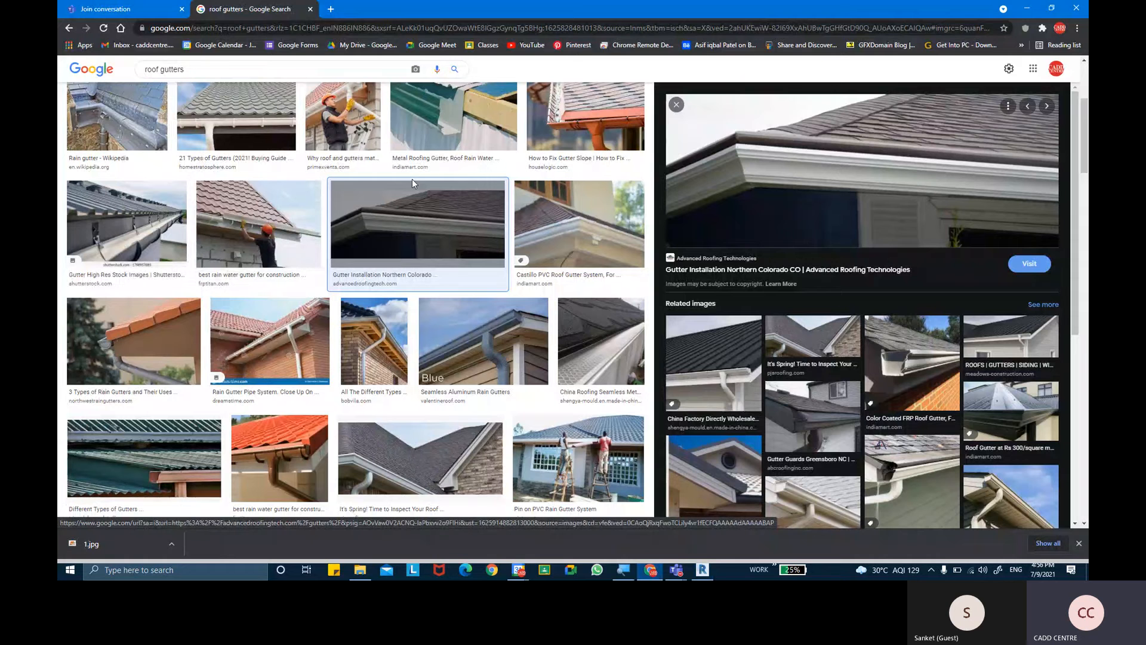
left_click(914, 457)
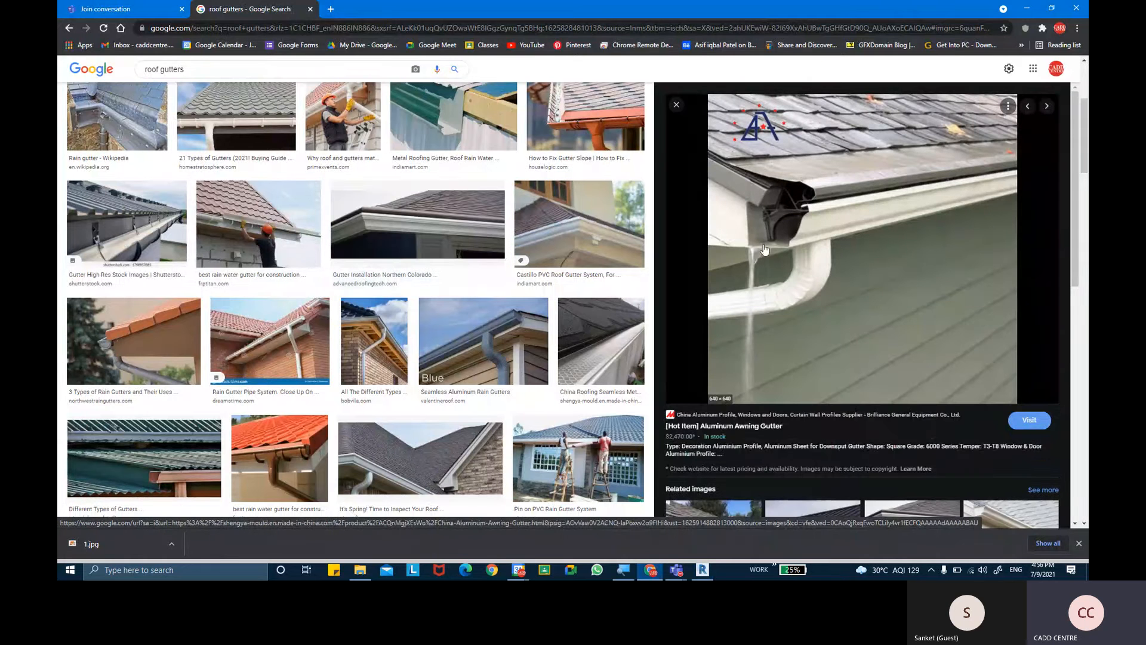
left_click(420, 458)
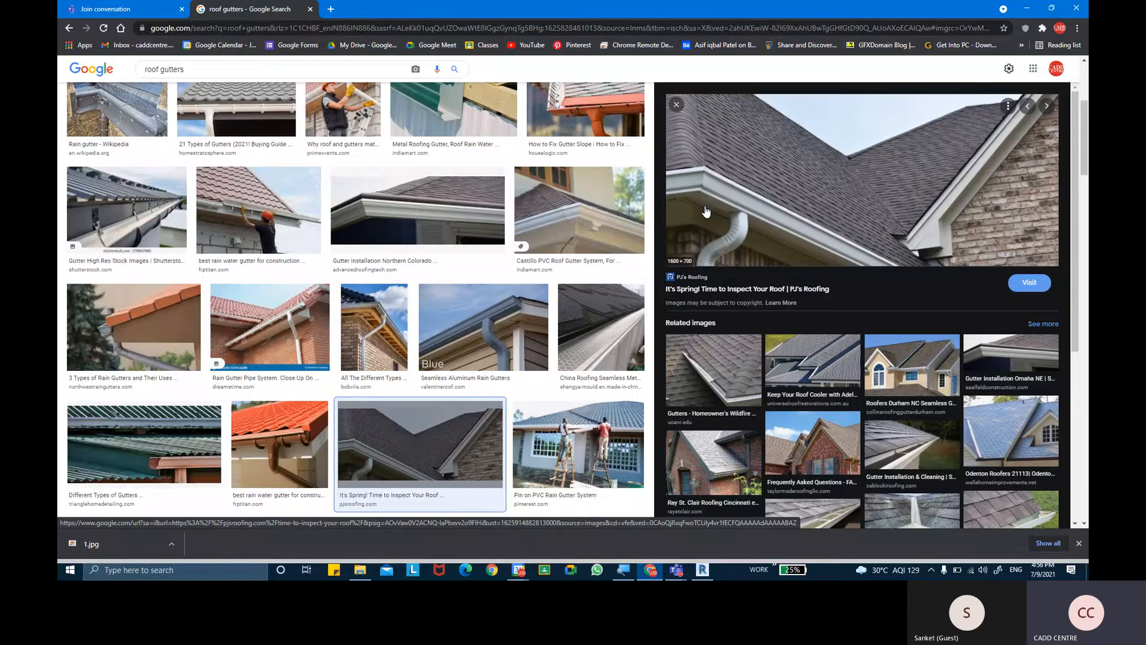
left_click(705, 571)
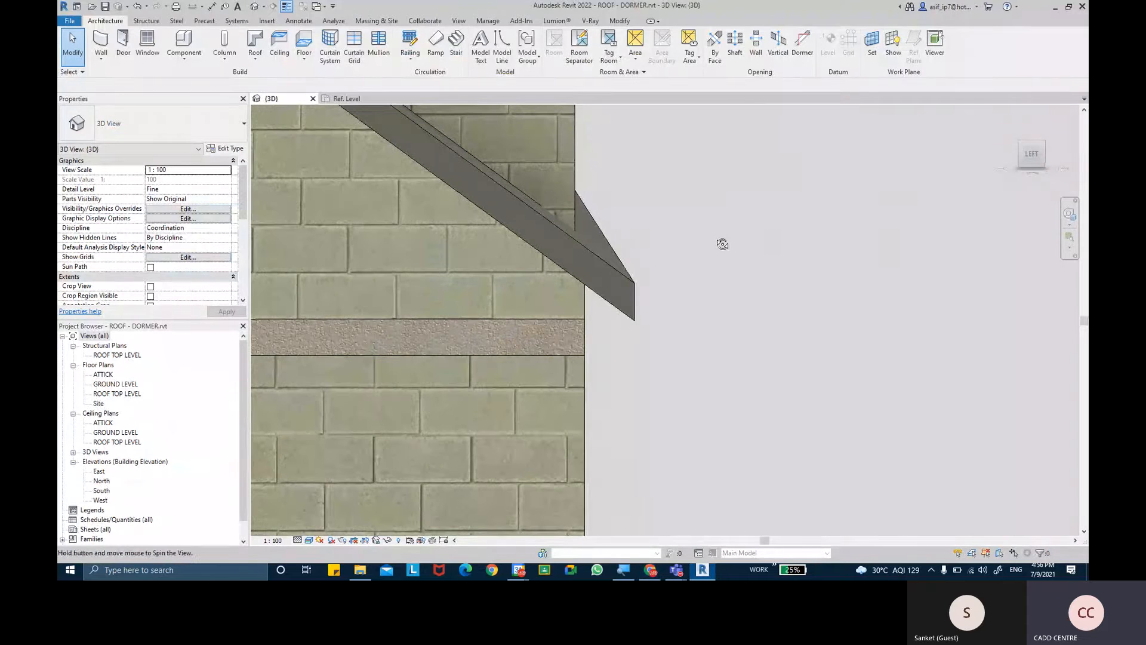
middle_click_drag(724, 243, 692, 245, "shift")
scroll(693, 244, "down", 1)
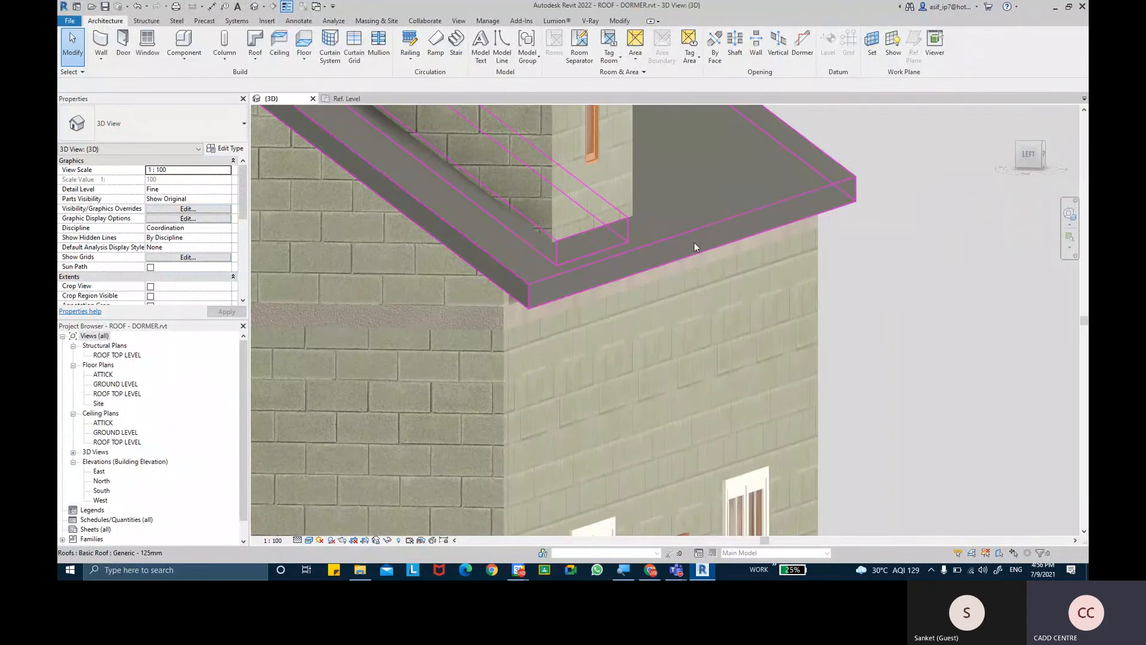
- Check the main roof's base level and open the ATTICK floor plan at the eave beside the dormer
left_click(658, 255)
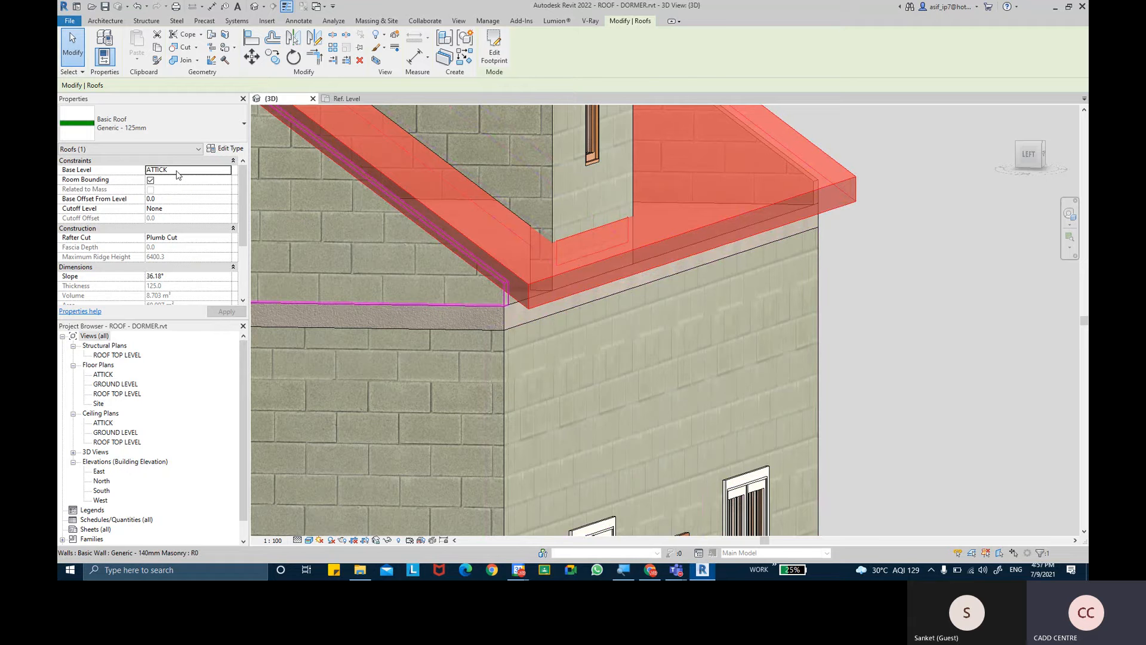
left_click(178, 173)
double_click(102, 375)
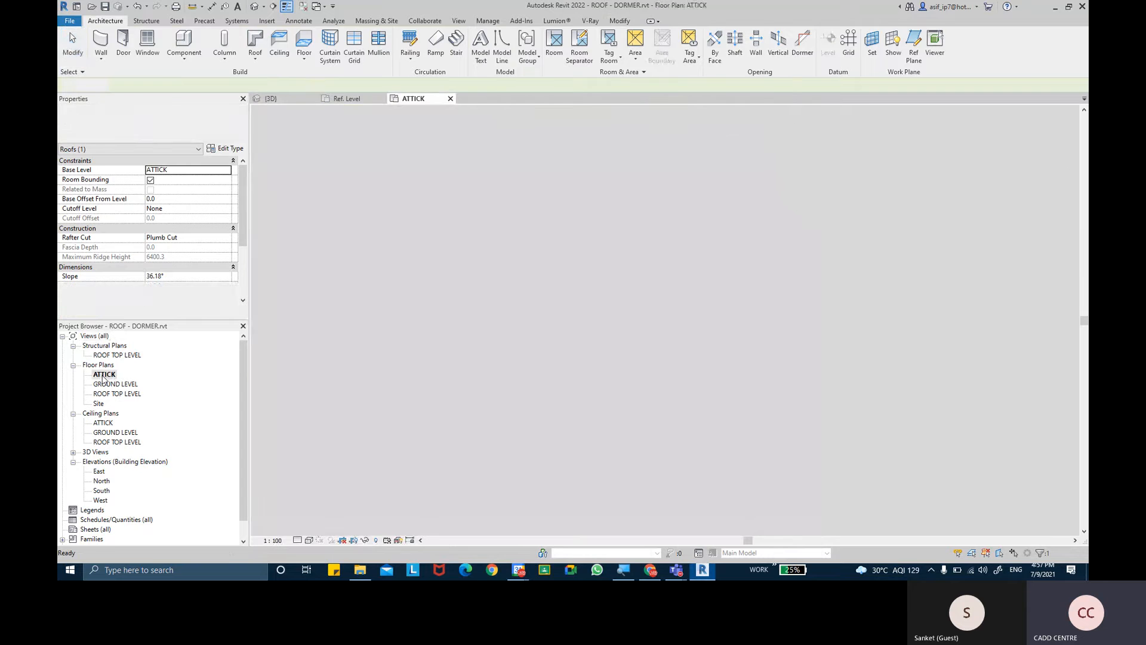
scroll(566, 318, "up", 5)
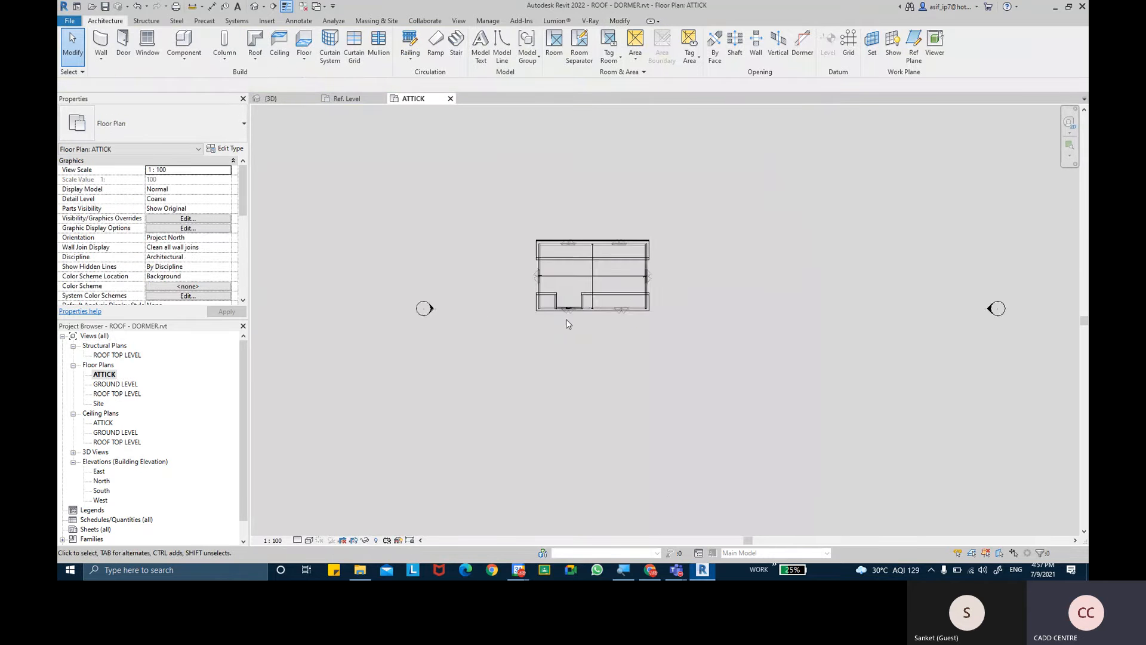
scroll(565, 322, "up", 2)
middle_click_drag(561, 321, 547, 370)
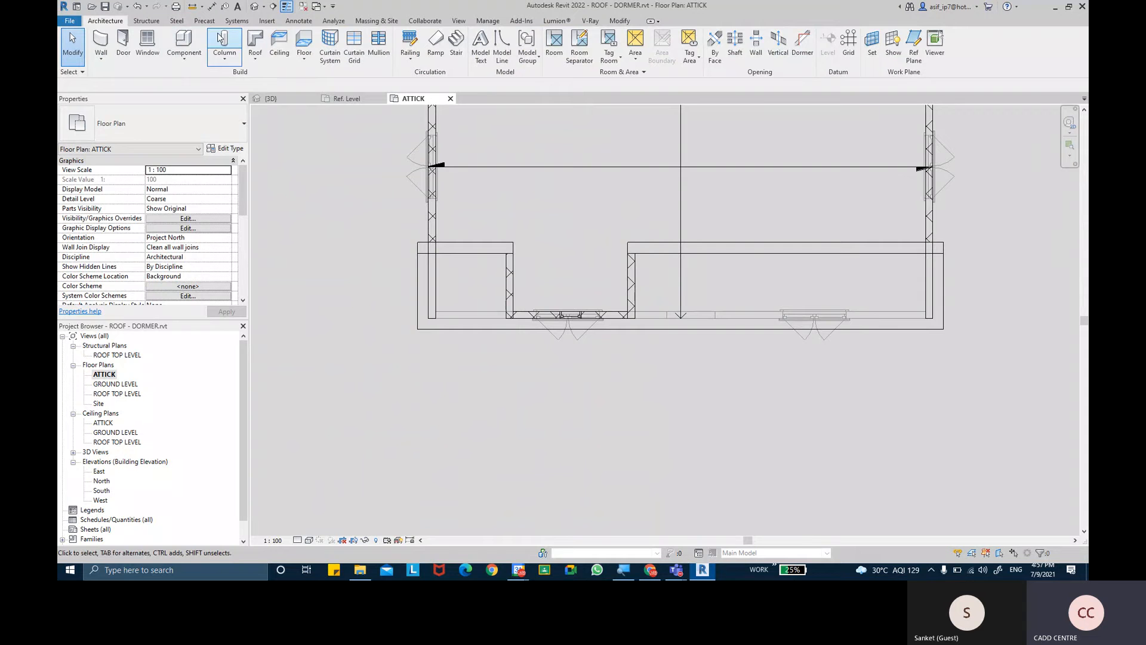
- Start a roof soffit and sketch a 200 mm deep rectangular boundary between the eave edge and outer wall face, along the roof's full length
left_click(254, 60)
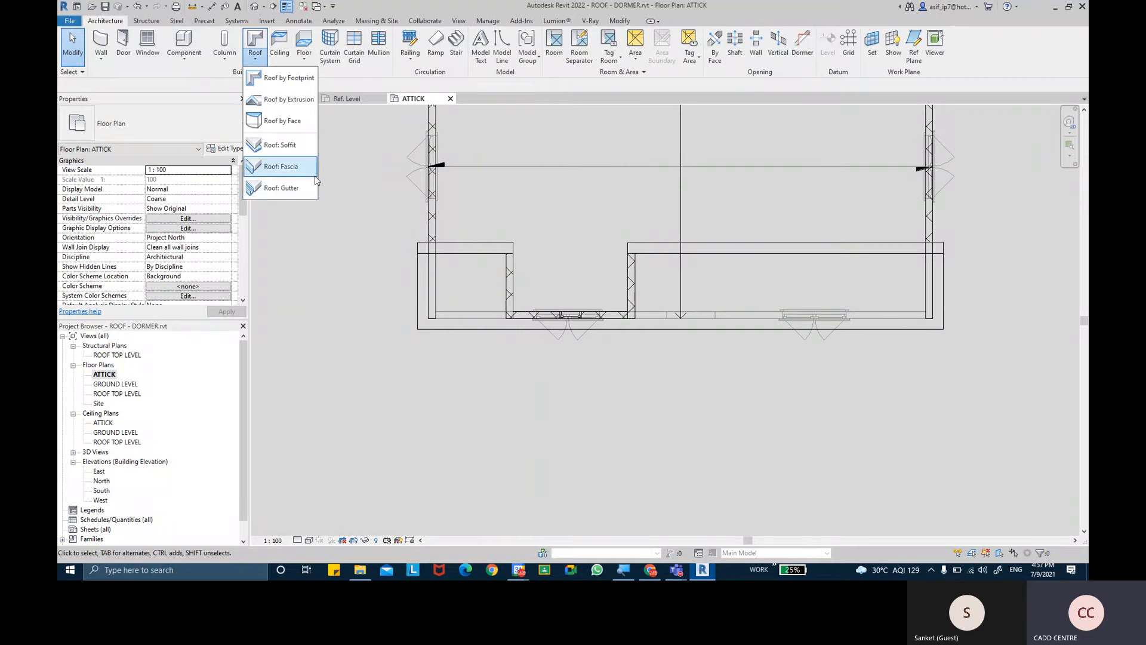
left_click(287, 145)
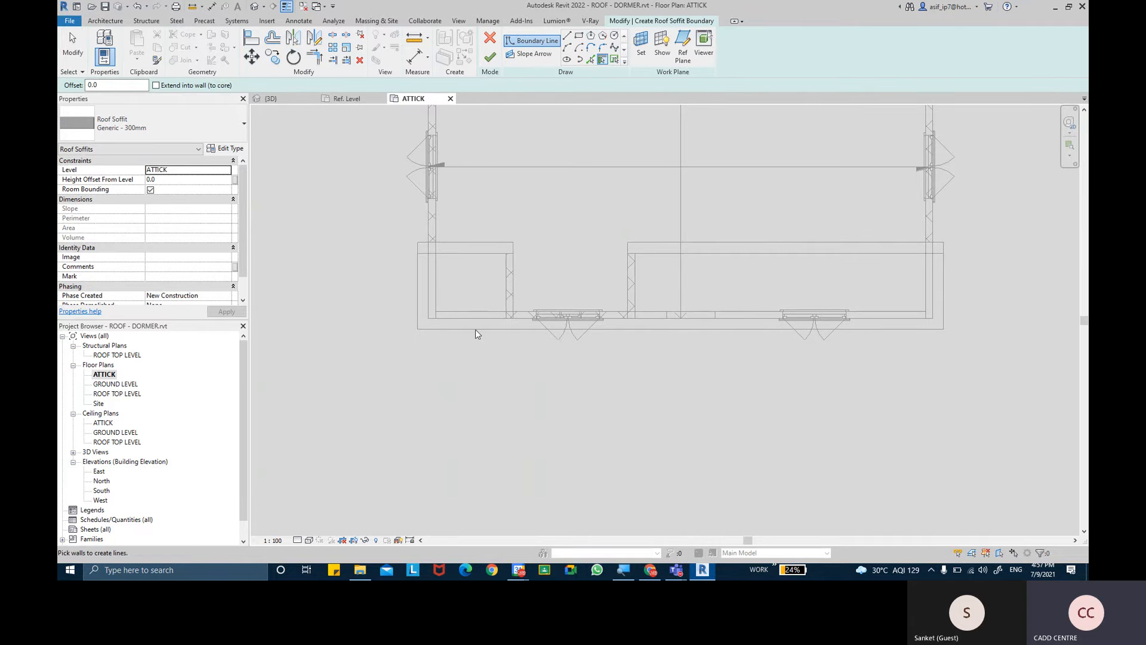
scroll(418, 321, "up", 2)
middle_click_drag(826, 328, 714, 324)
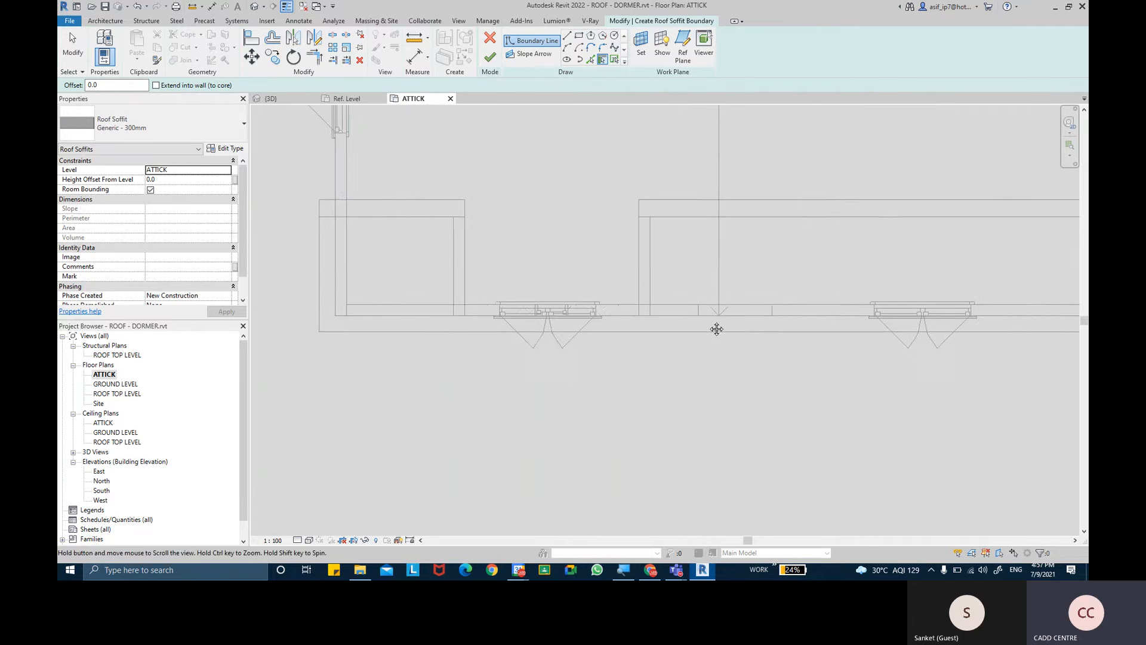
left_click(581, 36)
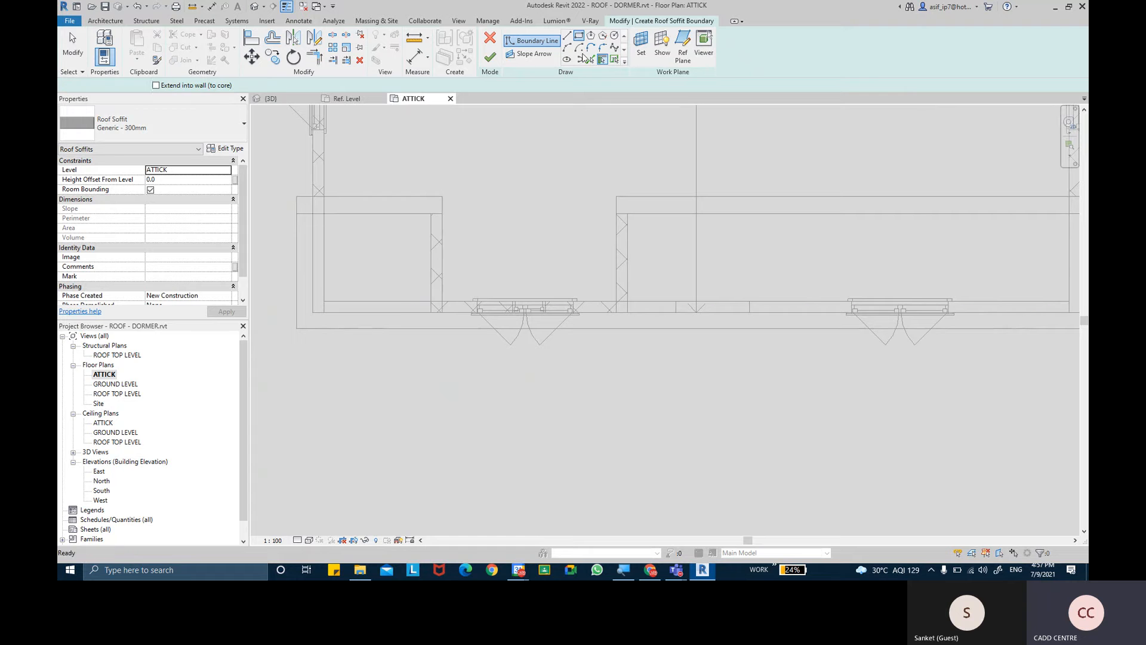
left_click(297, 328)
middle_click_drag(807, 351, 367, 339)
scroll(514, 326, "up", 2)
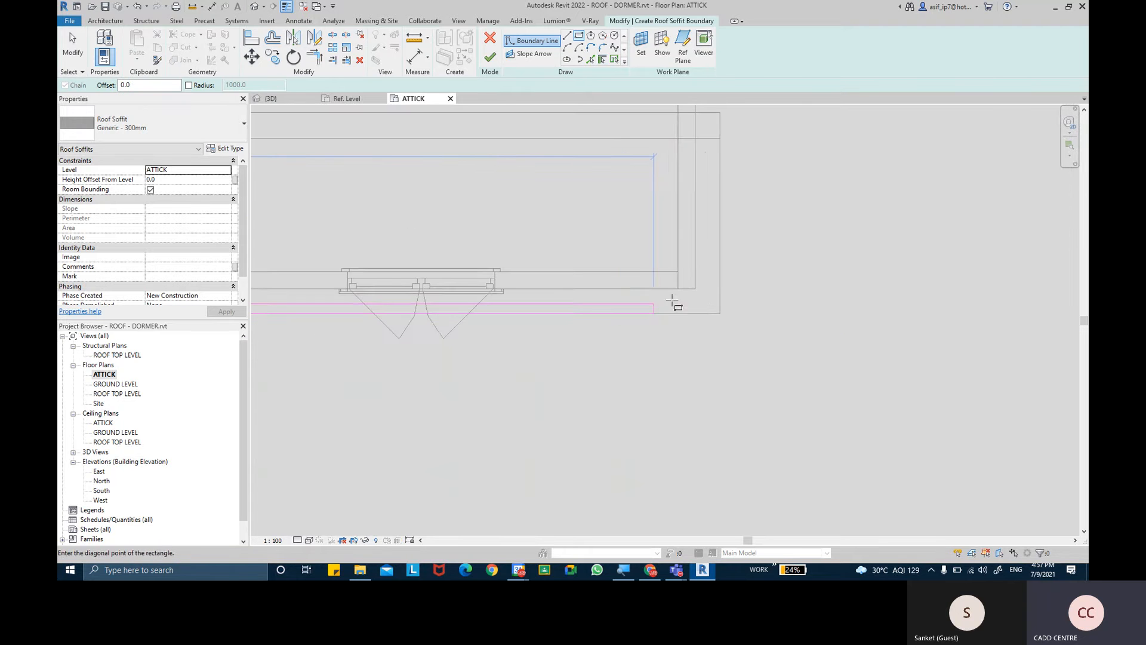
left_click(720, 289)
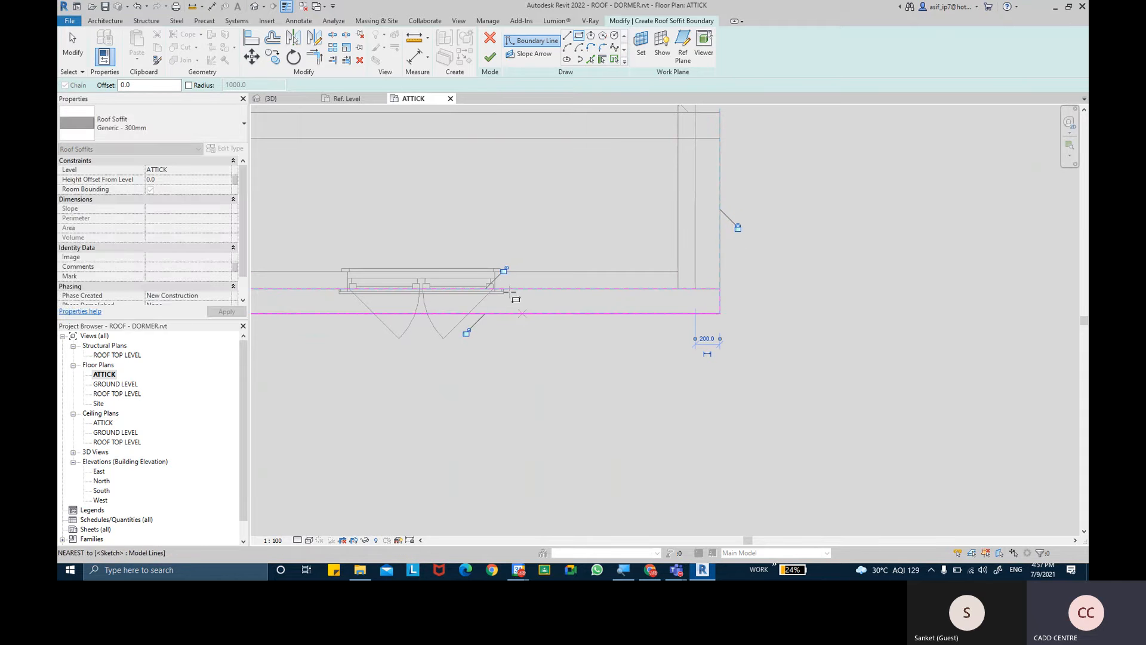
scroll(494, 381, "down", 2)
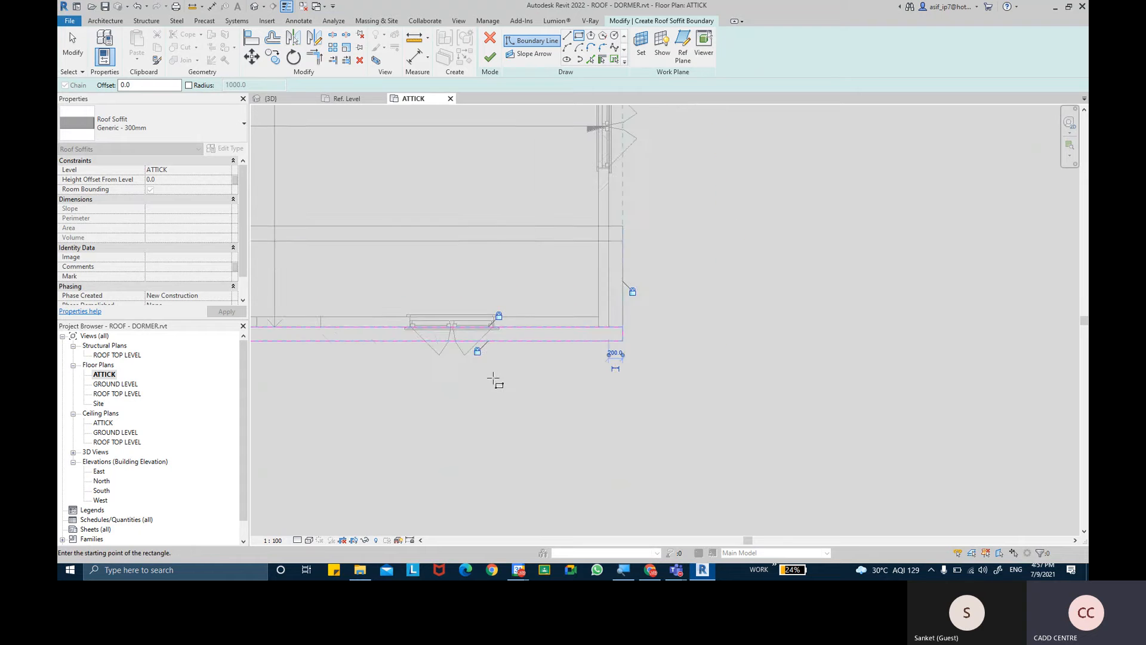
middle_click_drag(609, 387, 851, 386)
middle_click_drag(421, 356, 795, 302)
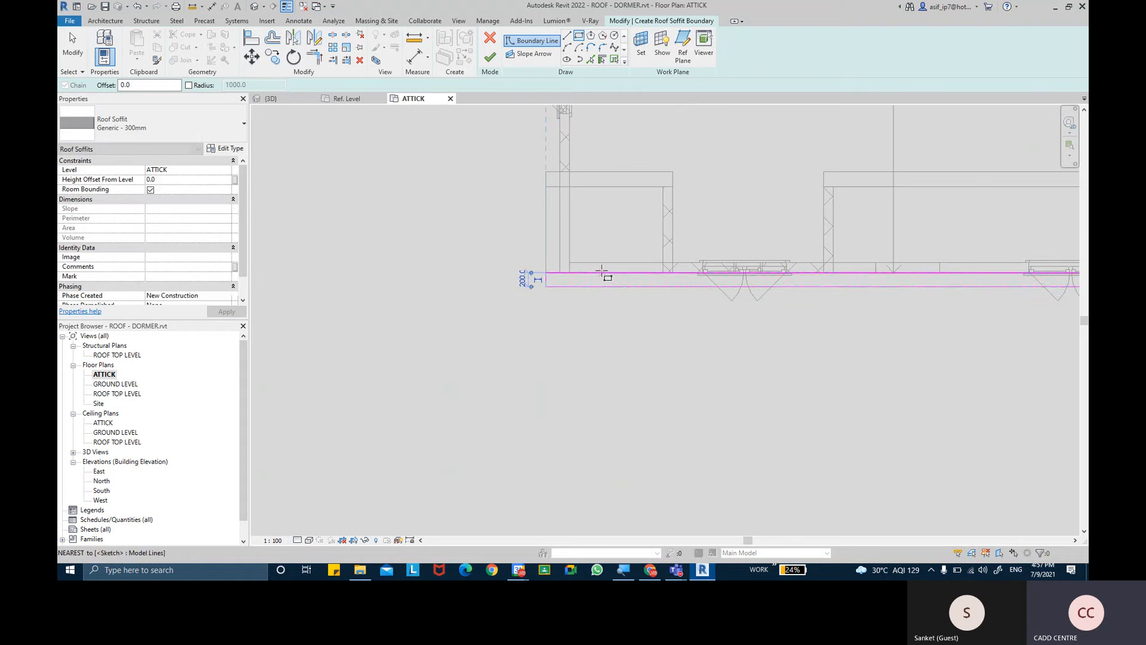
middle_click_drag(610, 270, 385, 294)
scroll(489, 278, "down", 2)
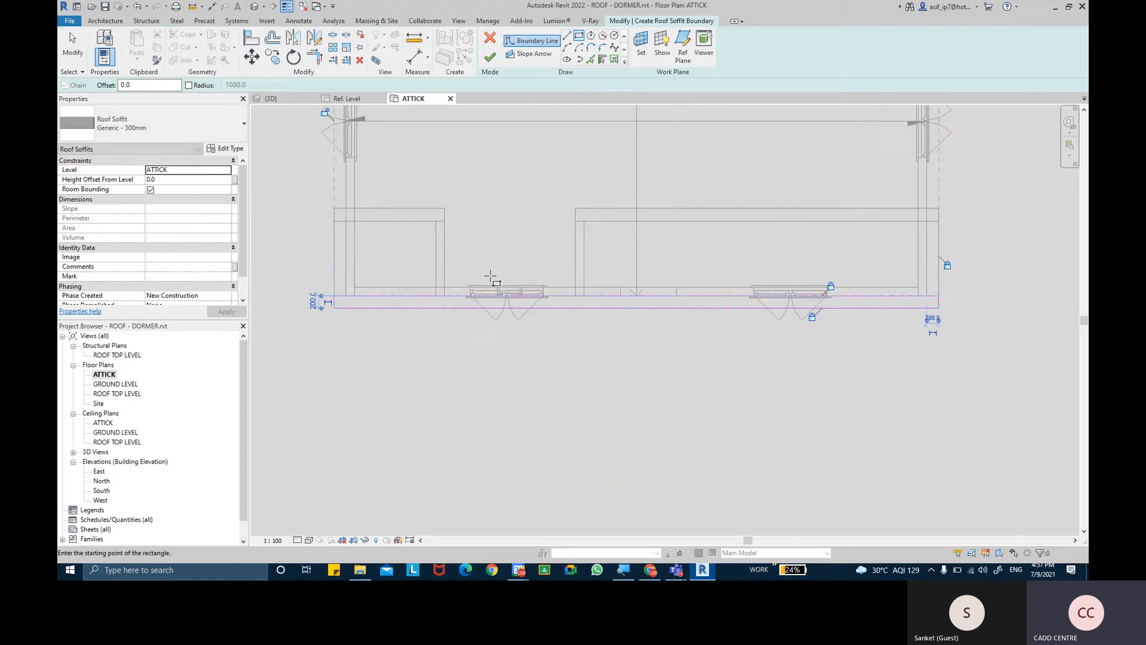
left_click(70, 45)
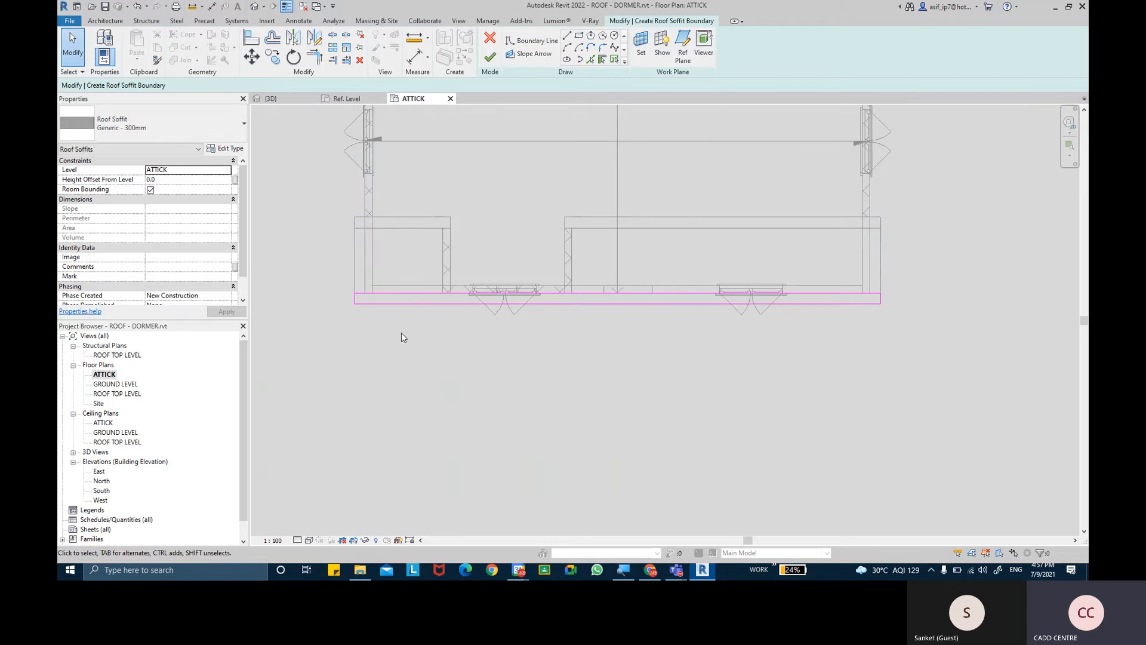
- Duplicate the Generic - 300mm roof soffit type under the name Generic - 100
left_click(119, 142)
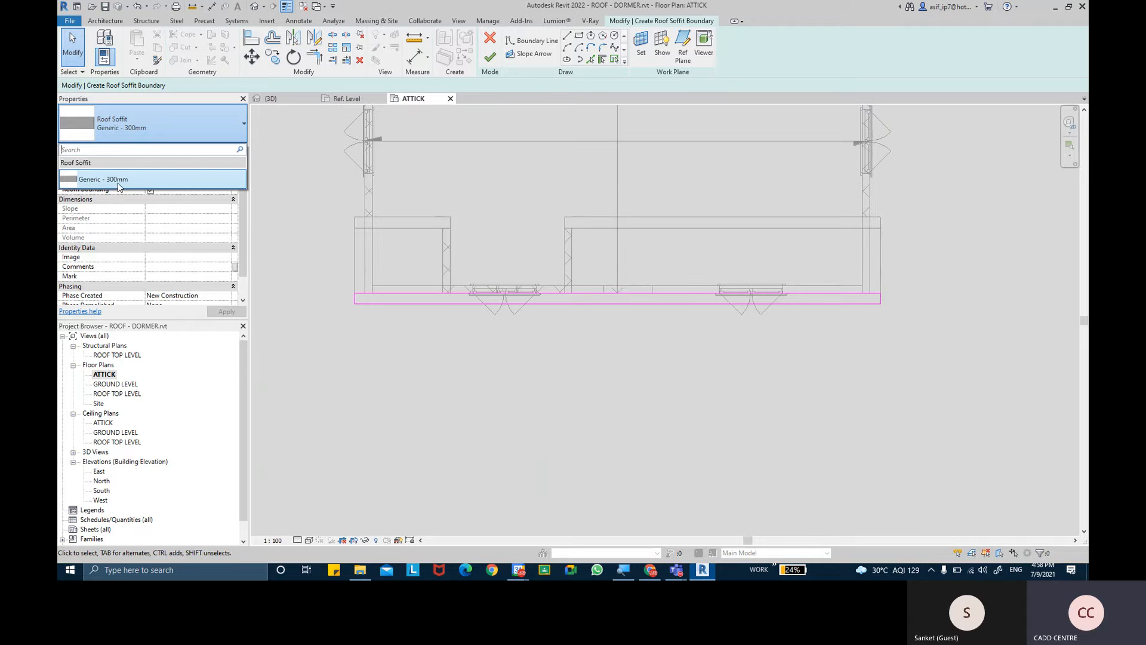
left_click(119, 179)
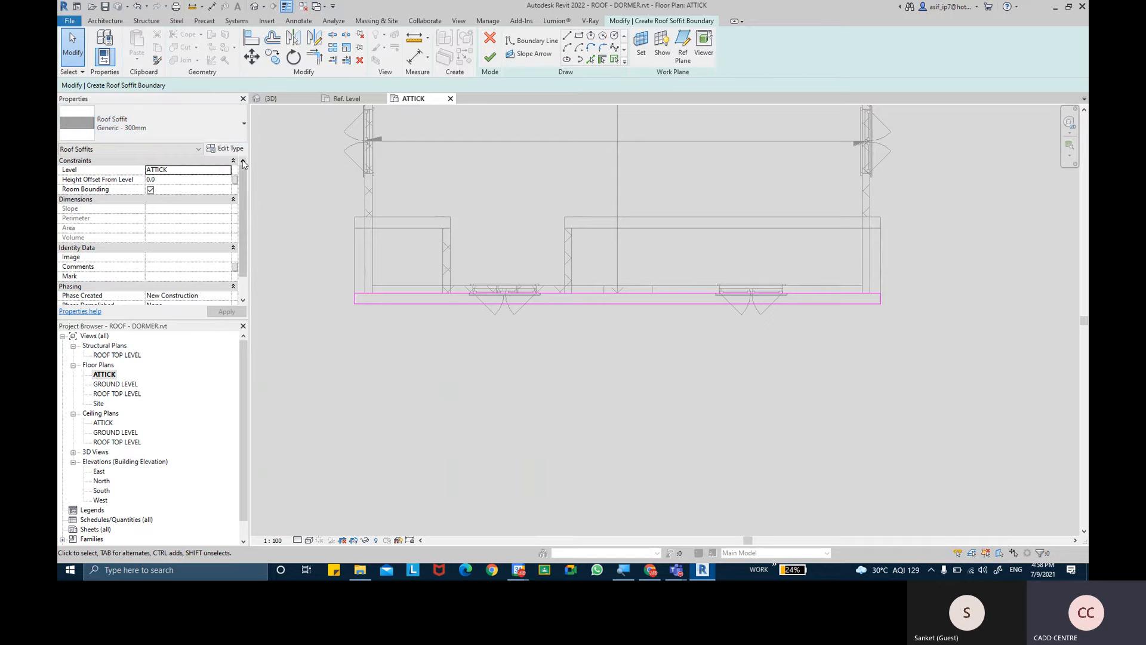
left_click(235, 149)
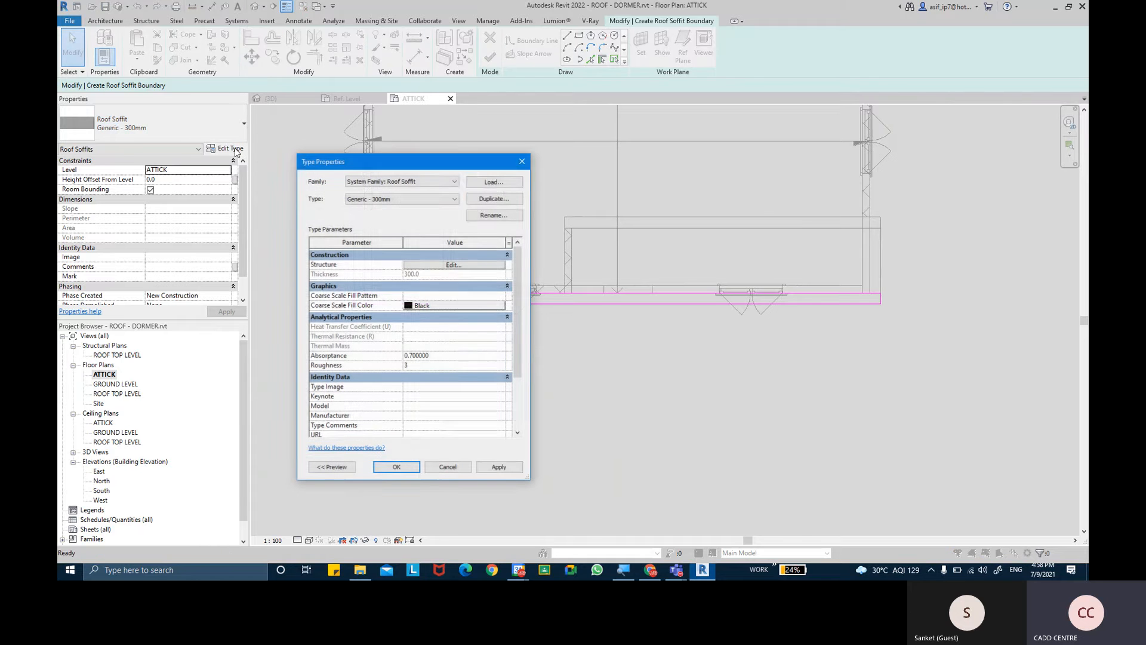
left_click(484, 201)
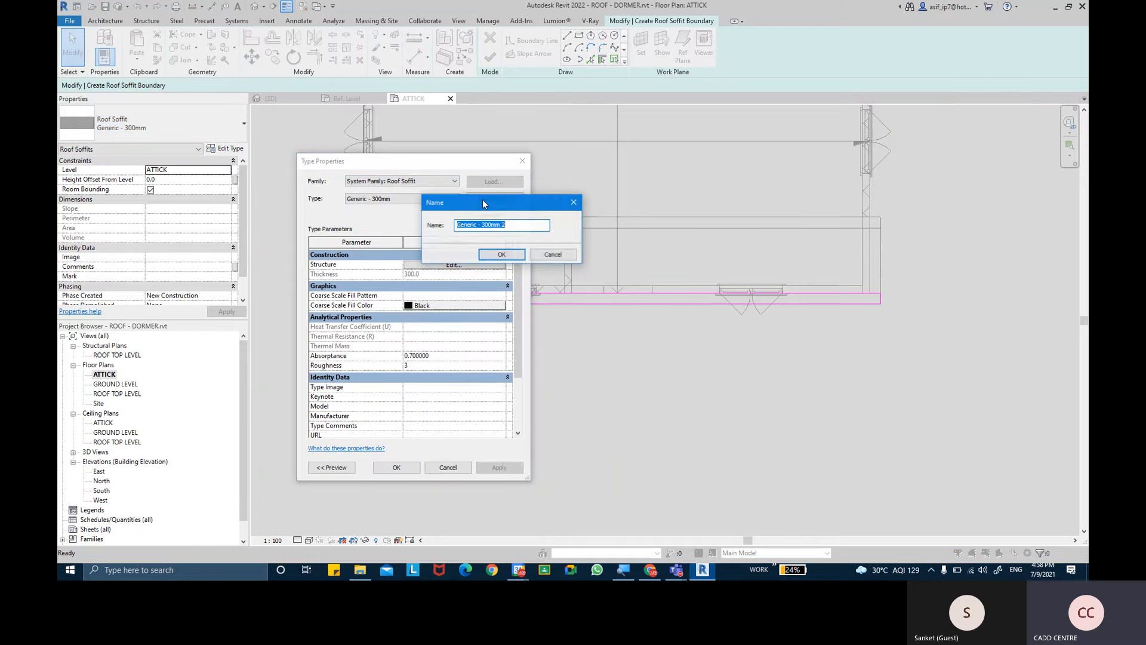
left_click(510, 251)
key("Right")
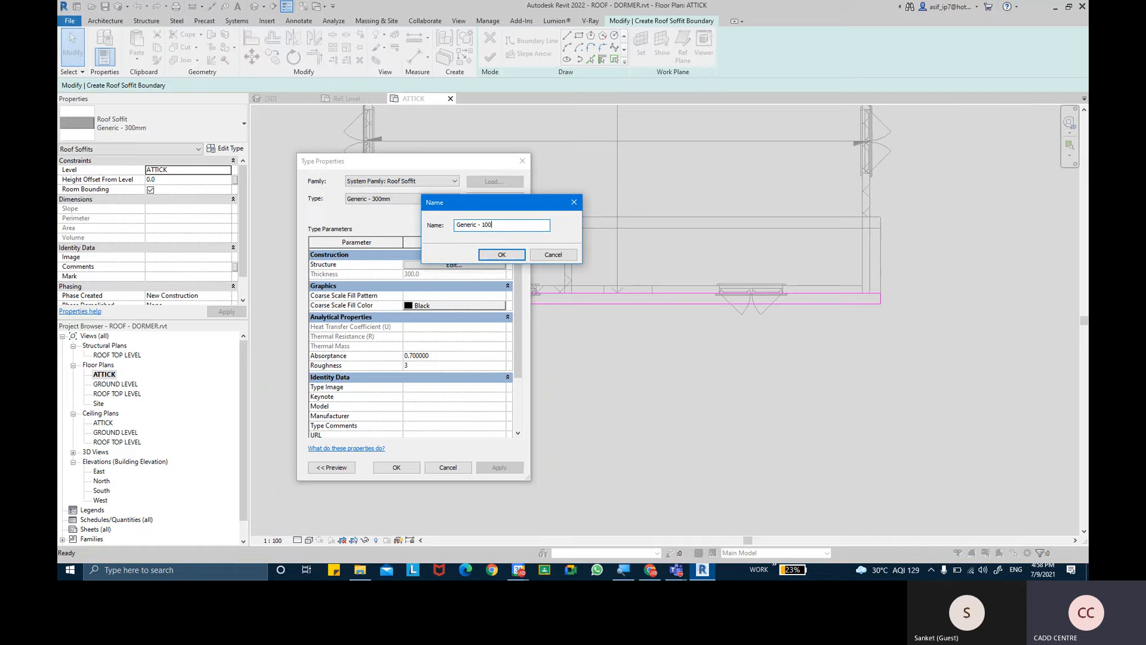
left_click(511, 252)
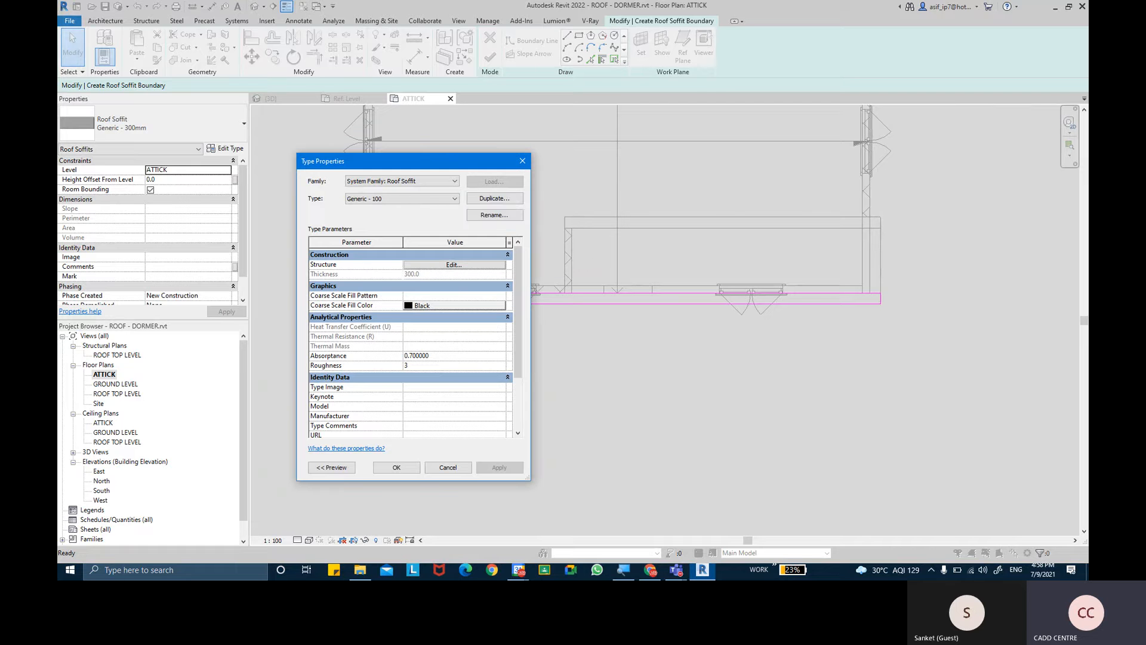
- Set the Generic - 100 soffit's structure layer to 100 mm thickness with the AR-ROOF FACIA material
left_click(449, 265)
left_click(443, 289)
type("1")
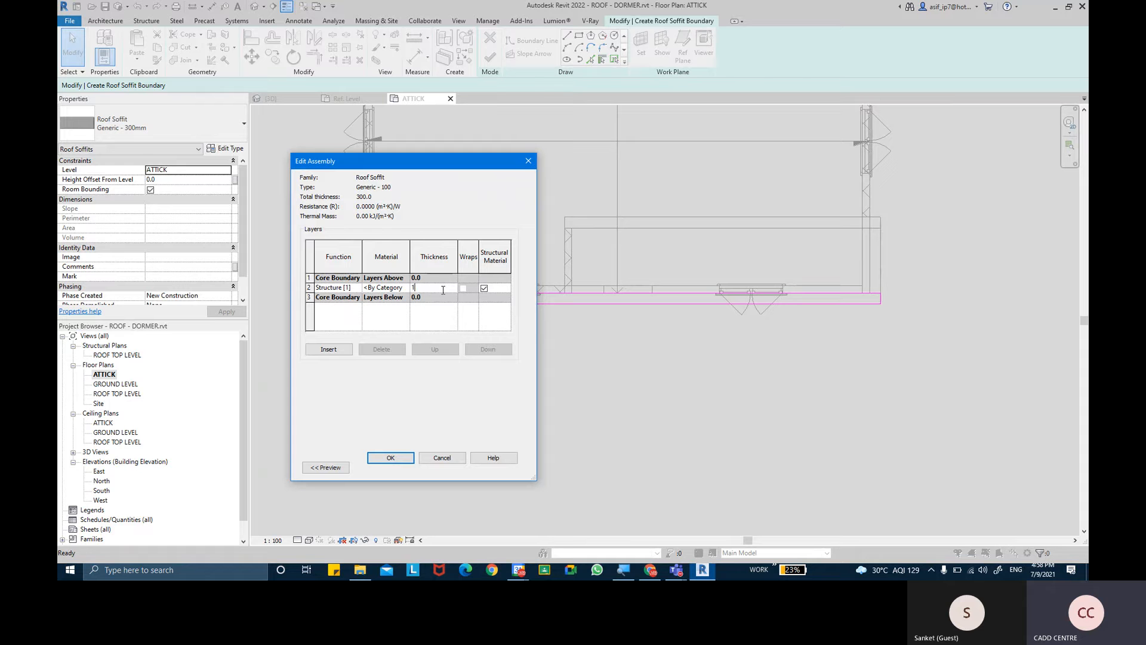
type("00")
key("Tab")
left_click(409, 289)
left_click(407, 288)
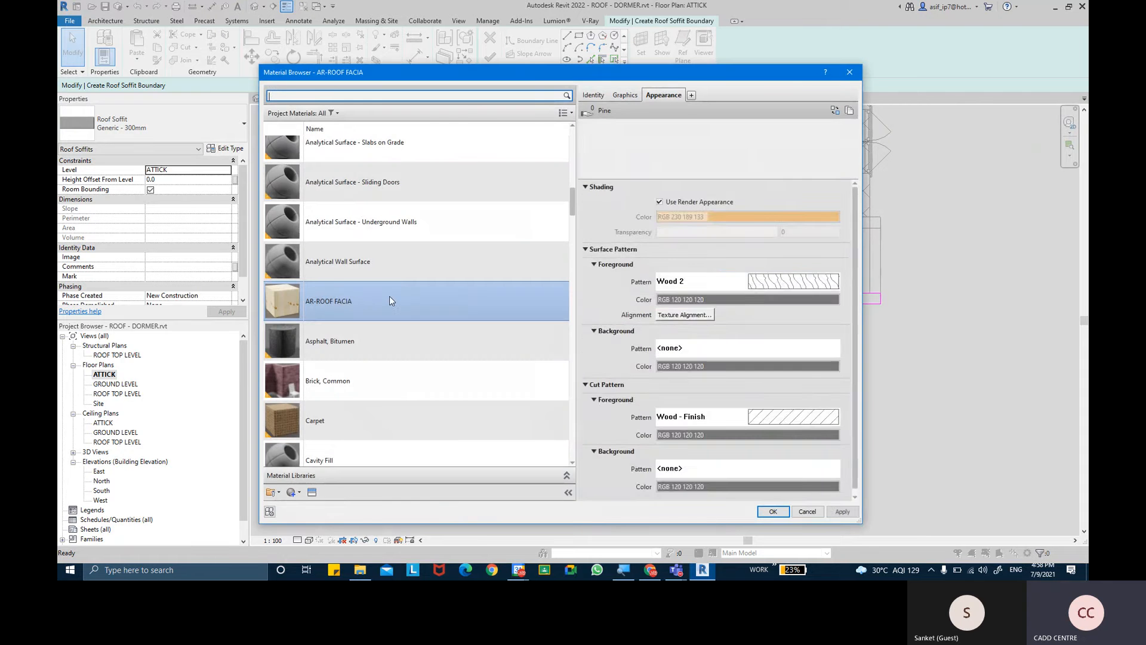
double_click(363, 301)
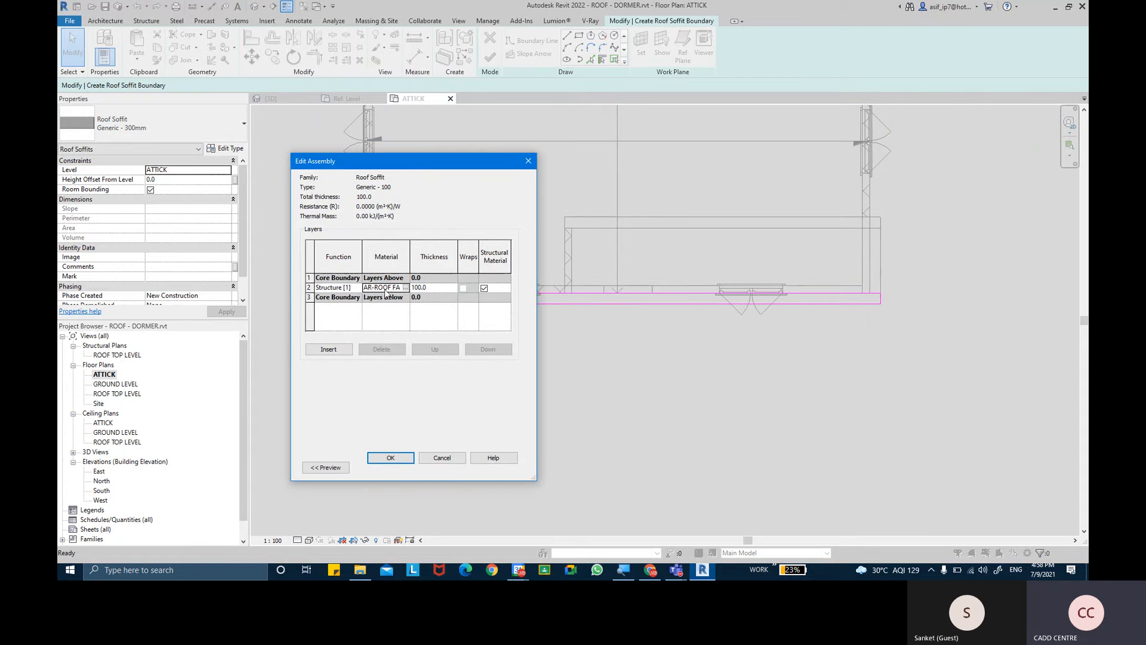
left_click(391, 458)
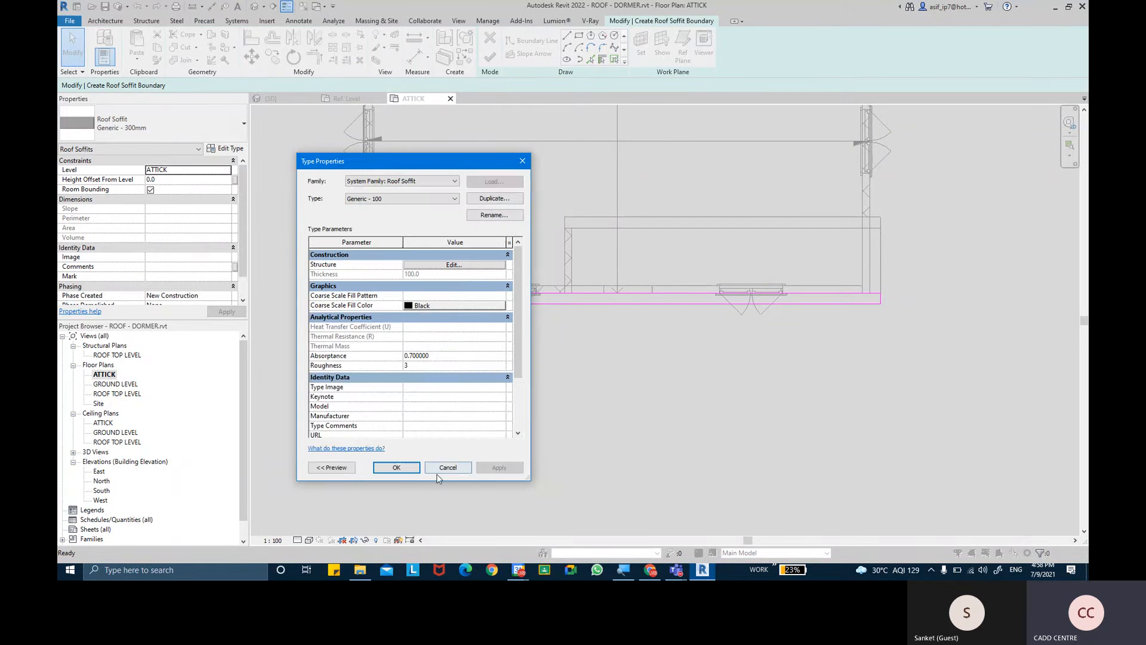
left_click(399, 467)
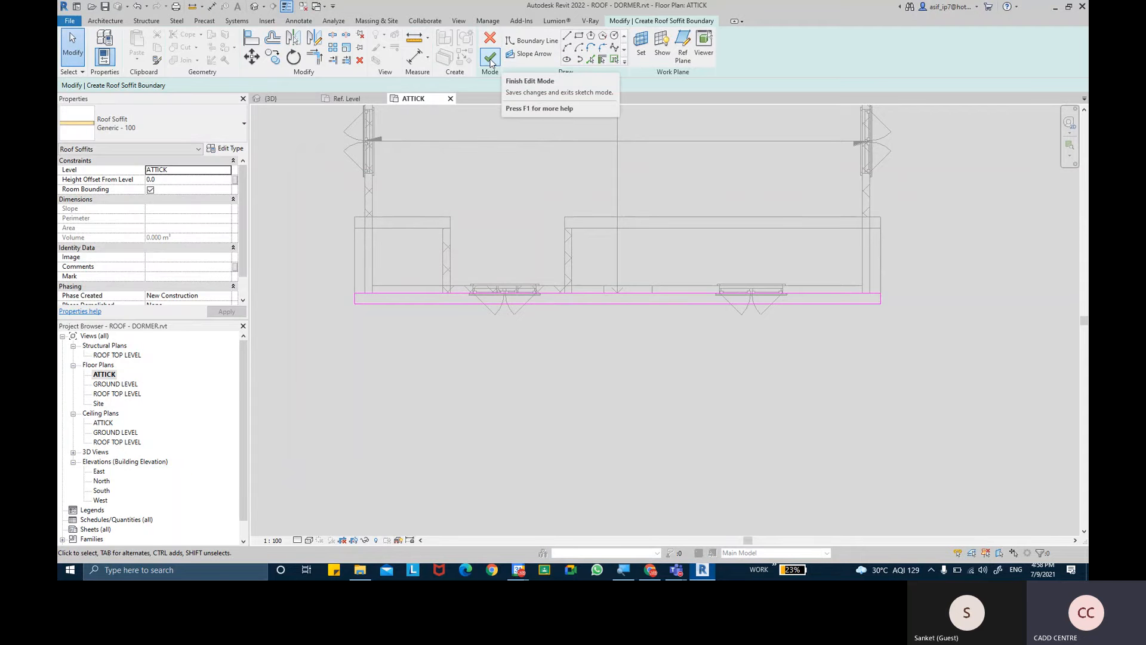
- Finish the roof soffit sketch and show the eave corner in the 3D view
left_click(490, 58)
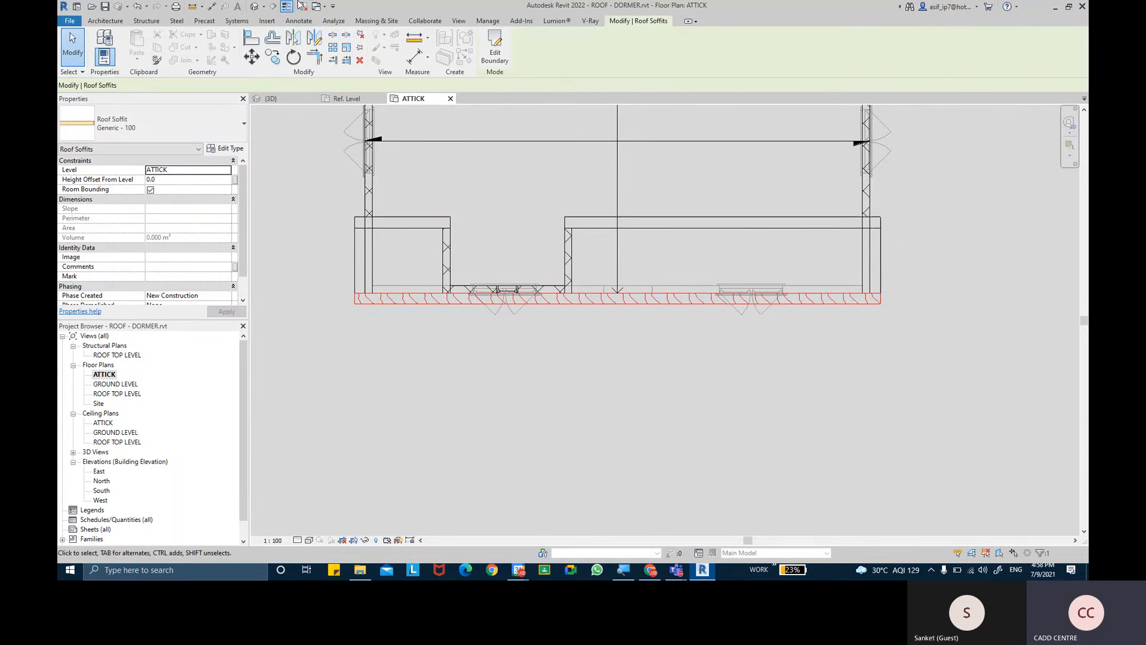
left_click(255, 6)
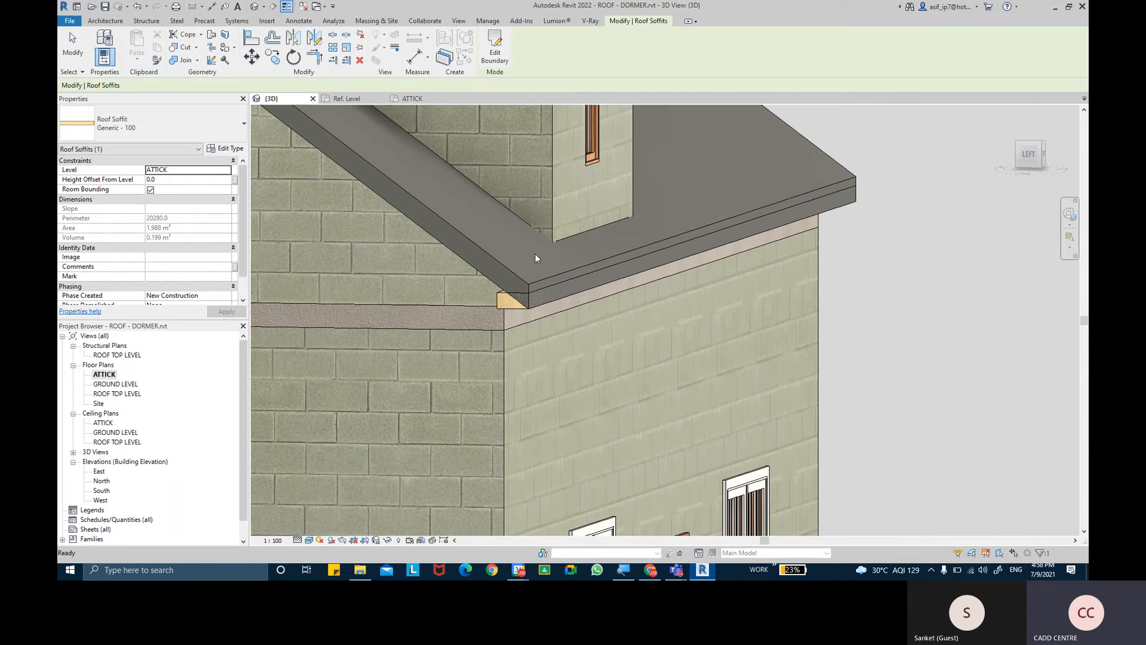
scroll(535, 253, "up", 3)
key("Escape")
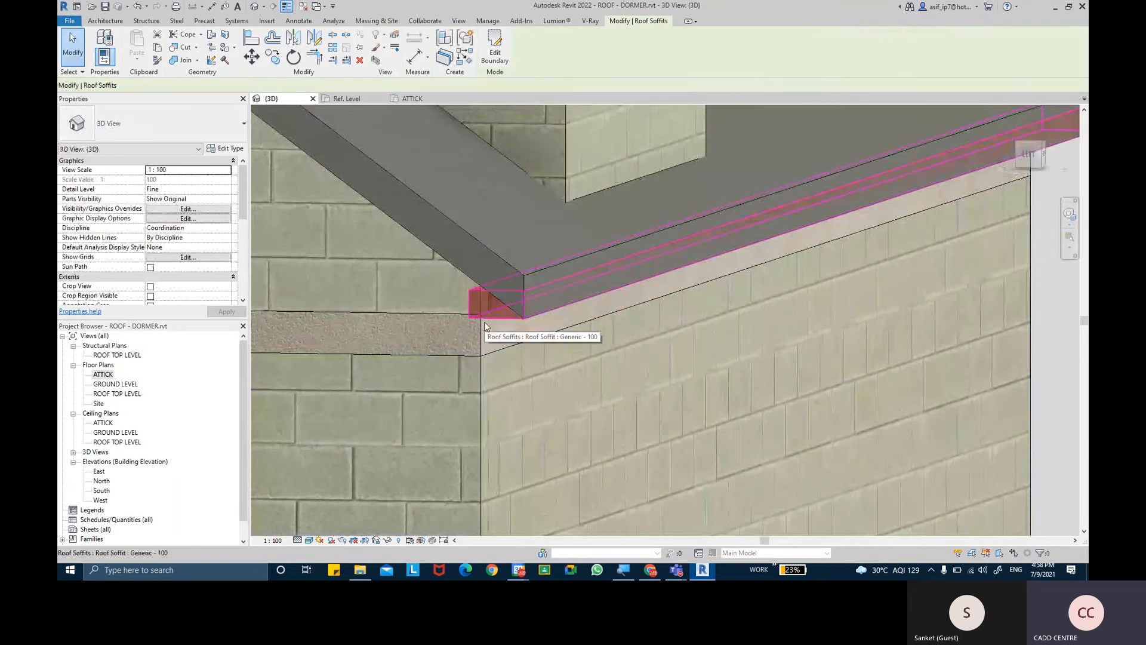
- Examine from several angles how the new soffit meets the sloping roof and the wall at the eave corner
left_click(485, 325)
middle_click_drag(484, 325, 679, 302, "shift")
left_click(846, 278)
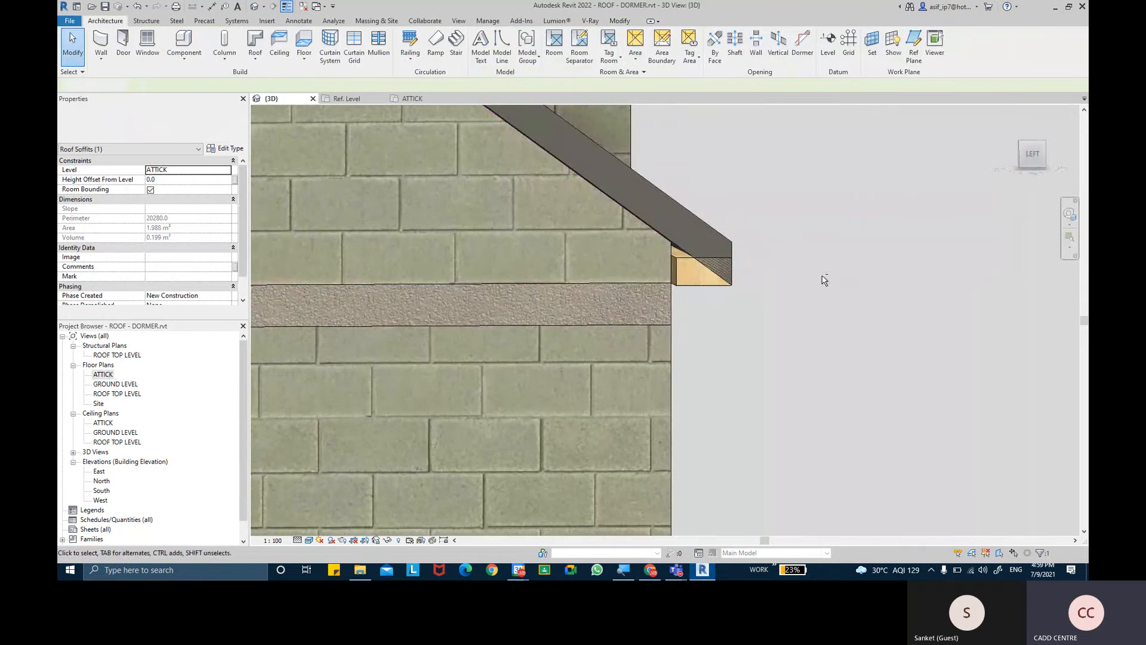
middle_click_drag(823, 280, 703, 310, "shift")
left_click(616, 288)
left_click(703, 310)
scroll(631, 302, "up", 1)
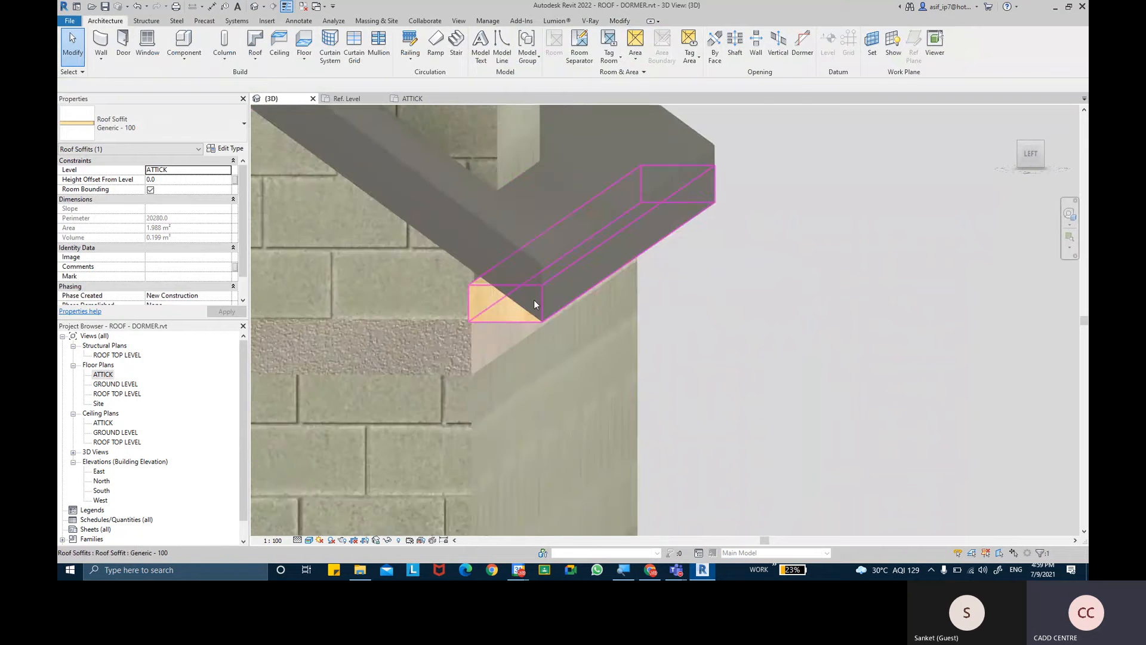
scroll(537, 302, "up", 2)
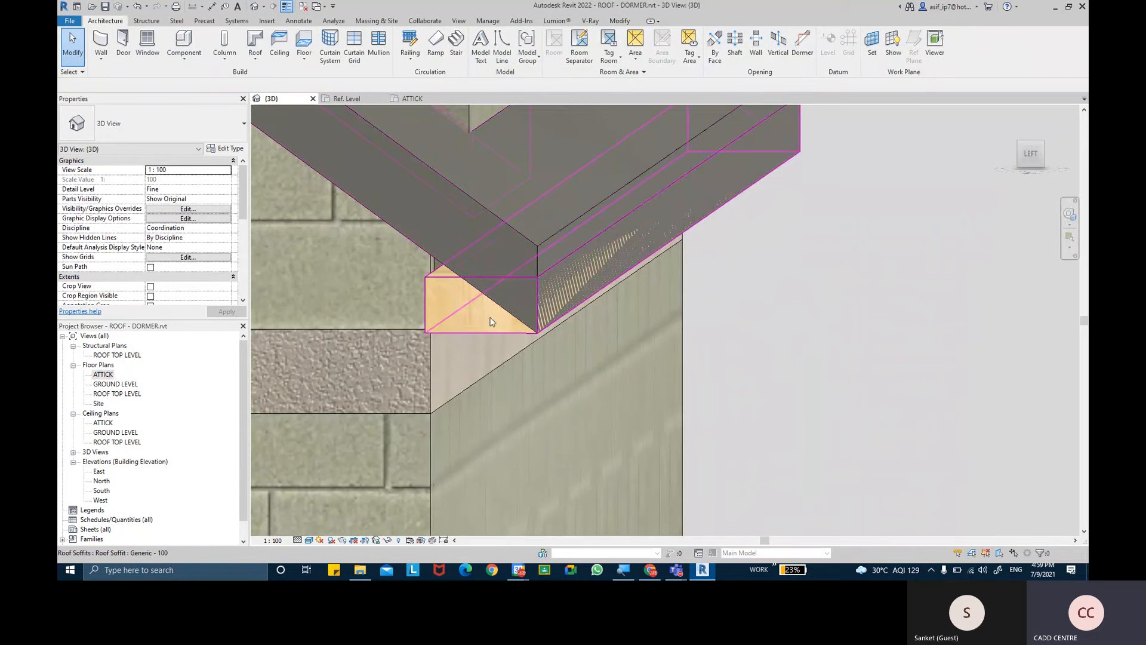
middle_click_drag(463, 299, 477, 317)
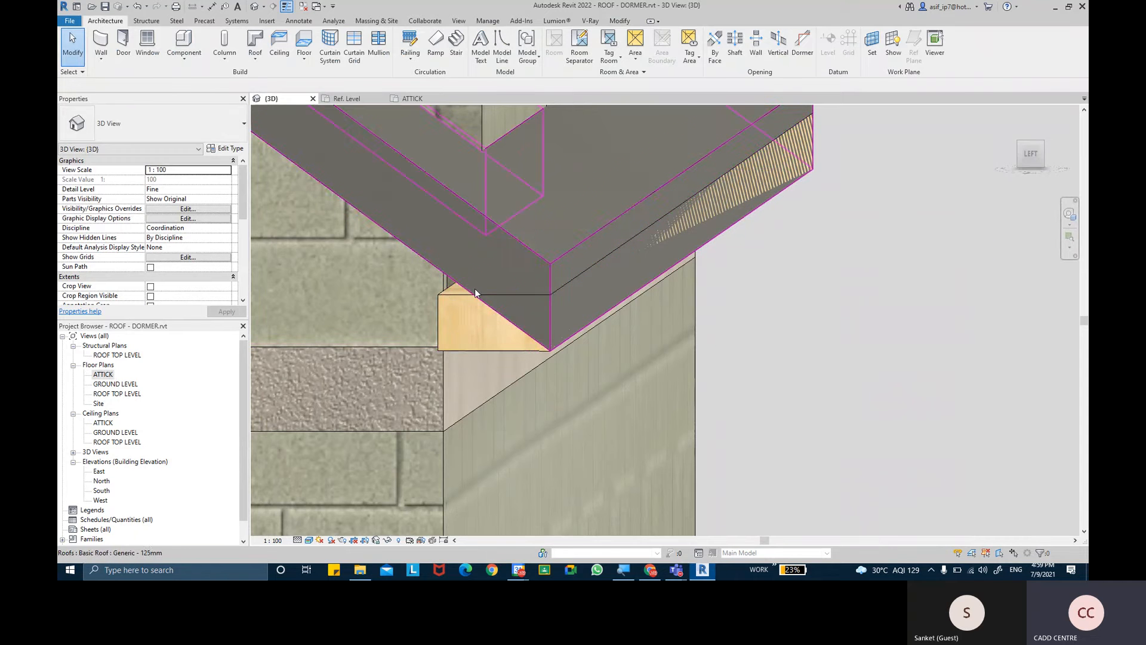
middle_click_drag(476, 291, 622, 304, "shift")
middle_click_drag(732, 278, 507, 314)
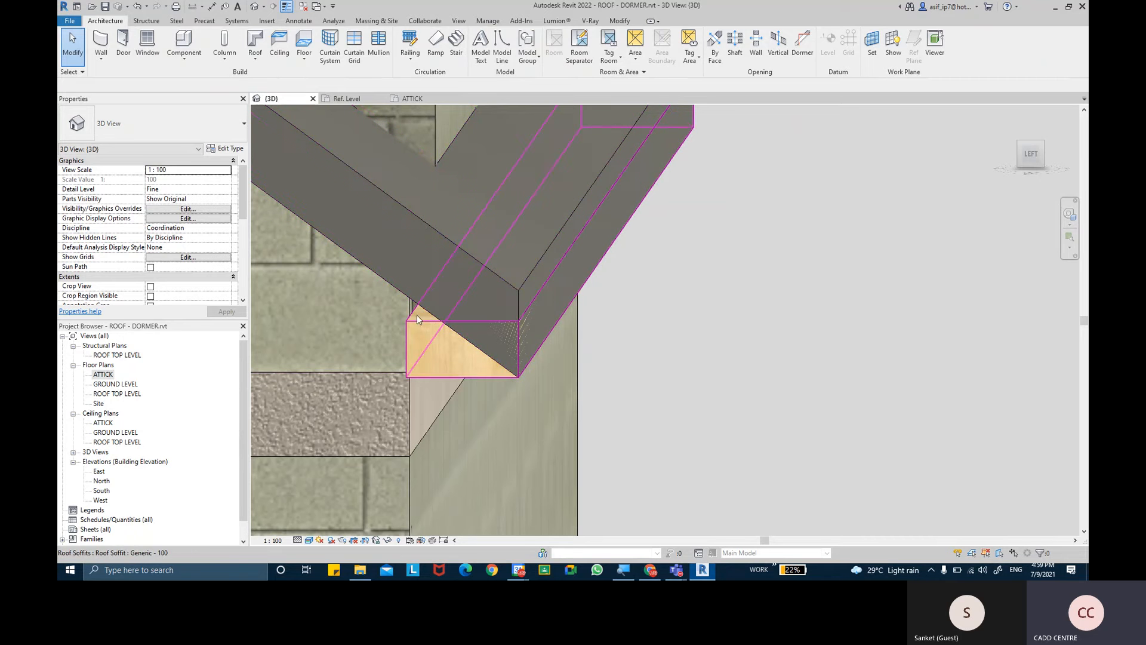
middle_click_drag(414, 323, 737, 295, "shift")
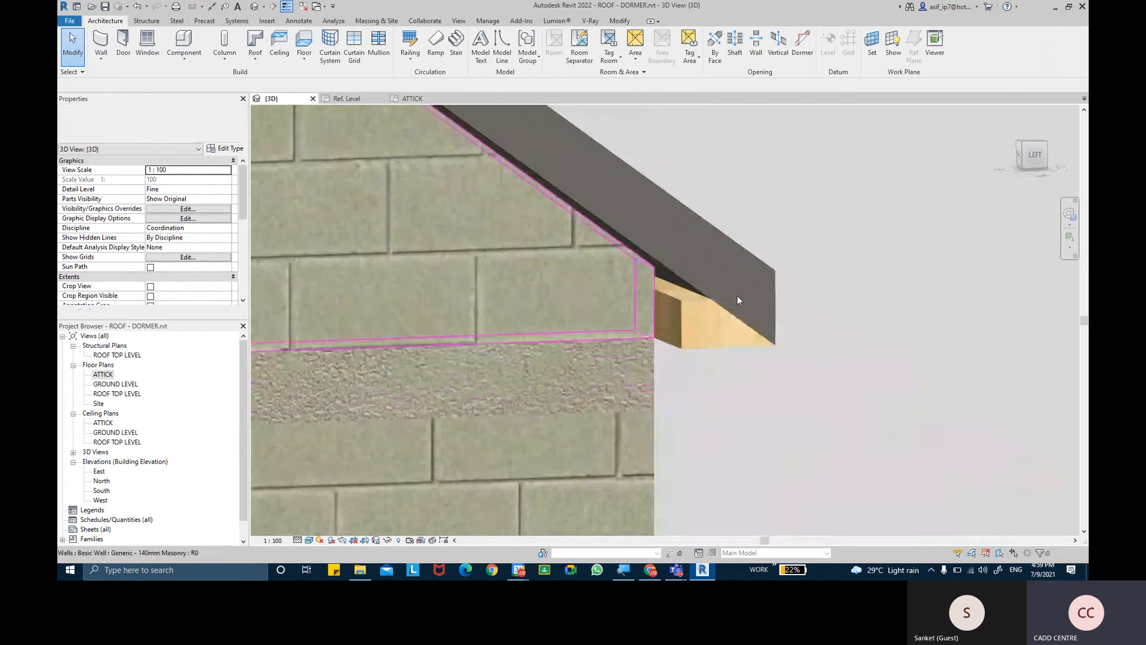
- Start an in-place model component in the Roofs category for the open soffit end at the eave
left_click(679, 299)
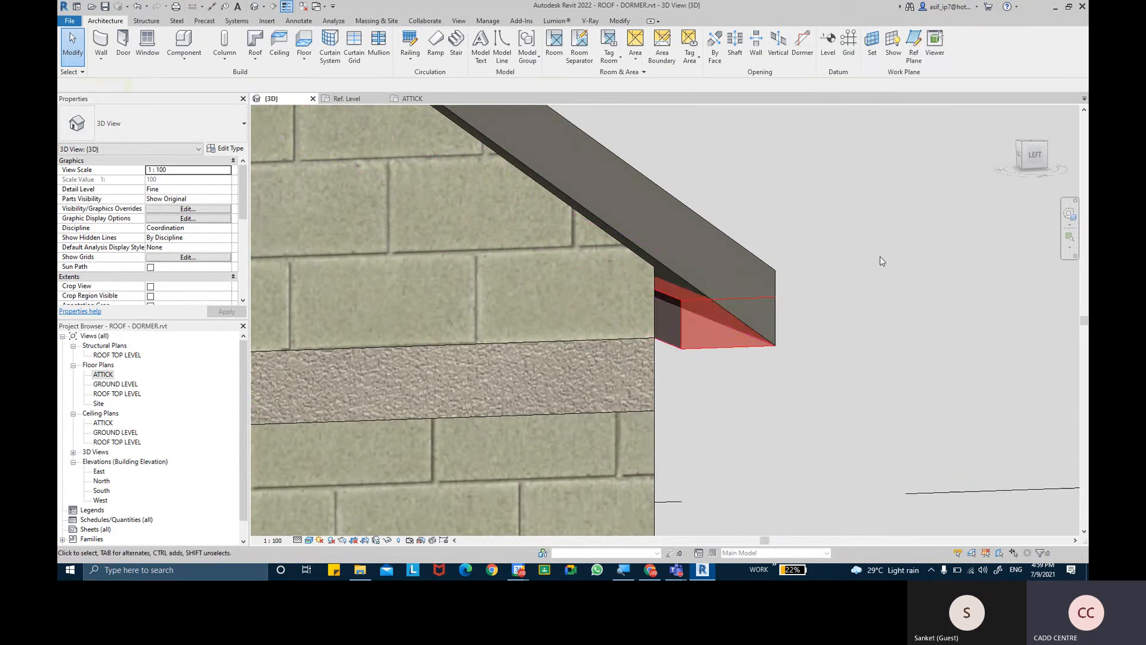
middle_click_drag(879, 259, 876, 269, "shift")
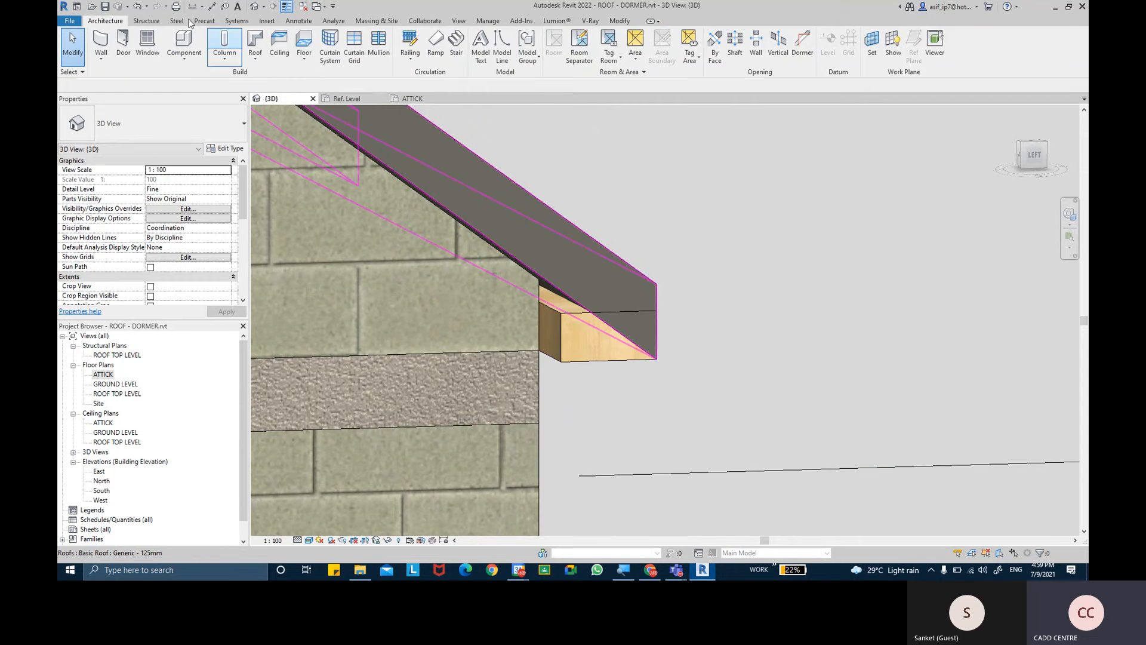
left_click(188, 63)
left_click(216, 110)
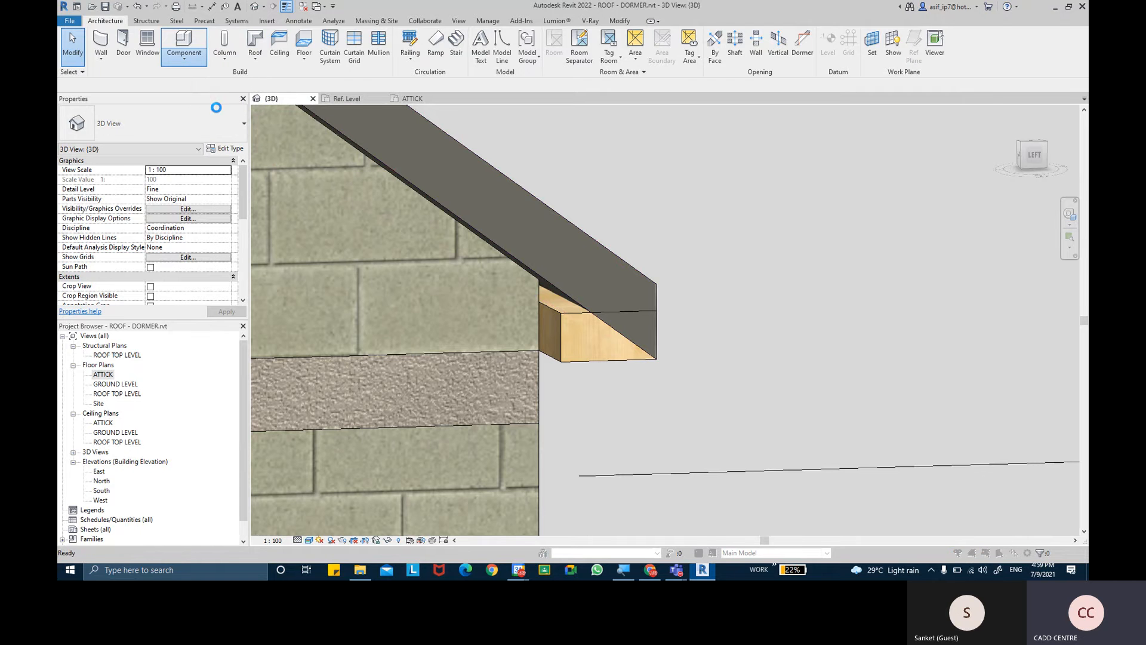
left_click(650, 329)
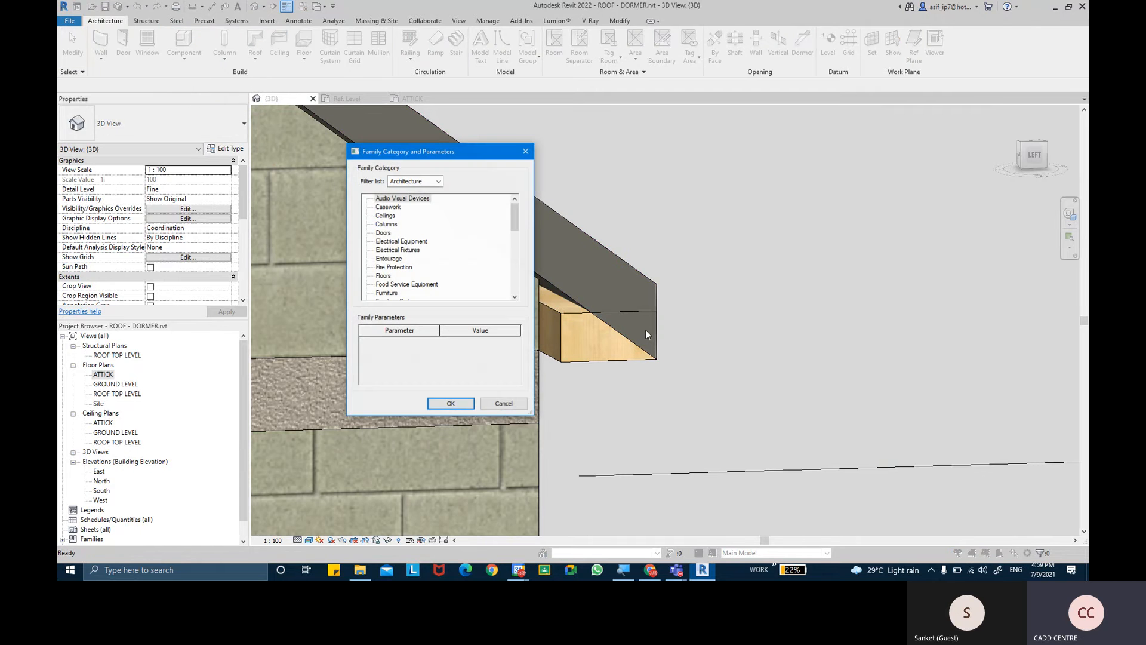
left_click(390, 259)
scroll(393, 263, "down", 5)
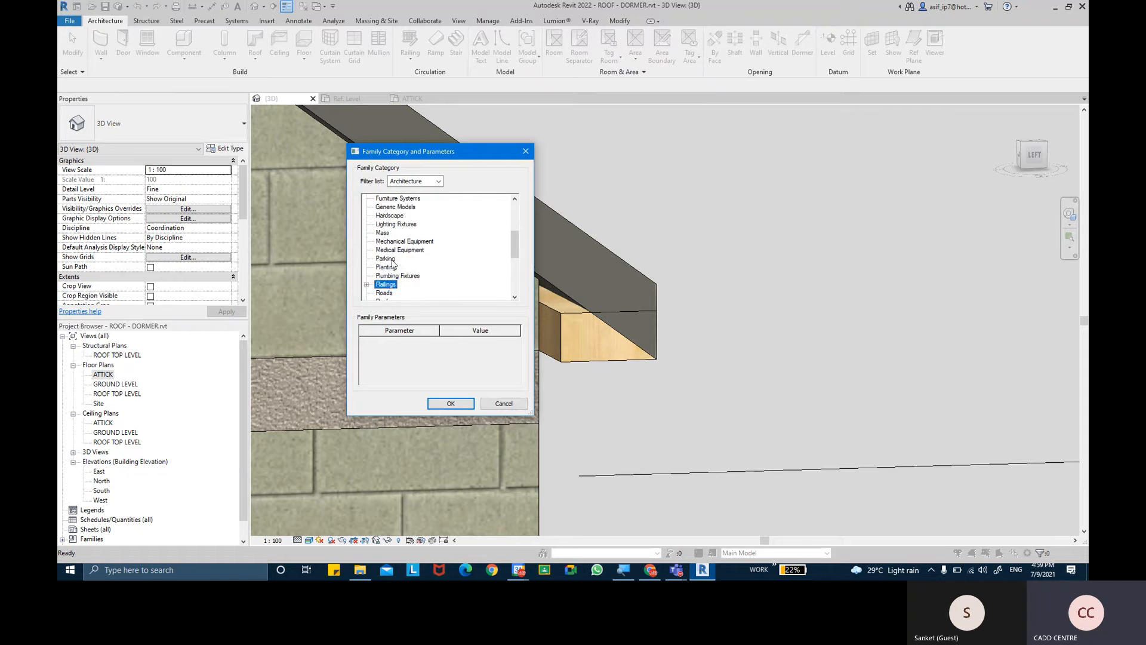
left_click(392, 267)
scroll(384, 285, "down", 1)
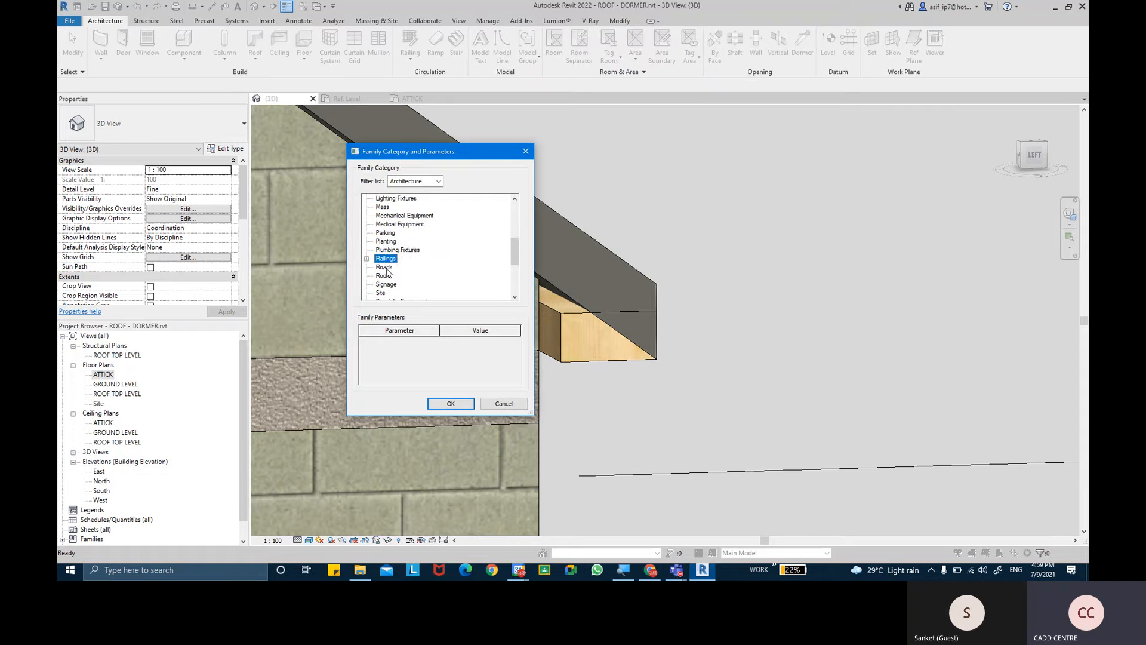
left_click(385, 278)
left_click(453, 401)
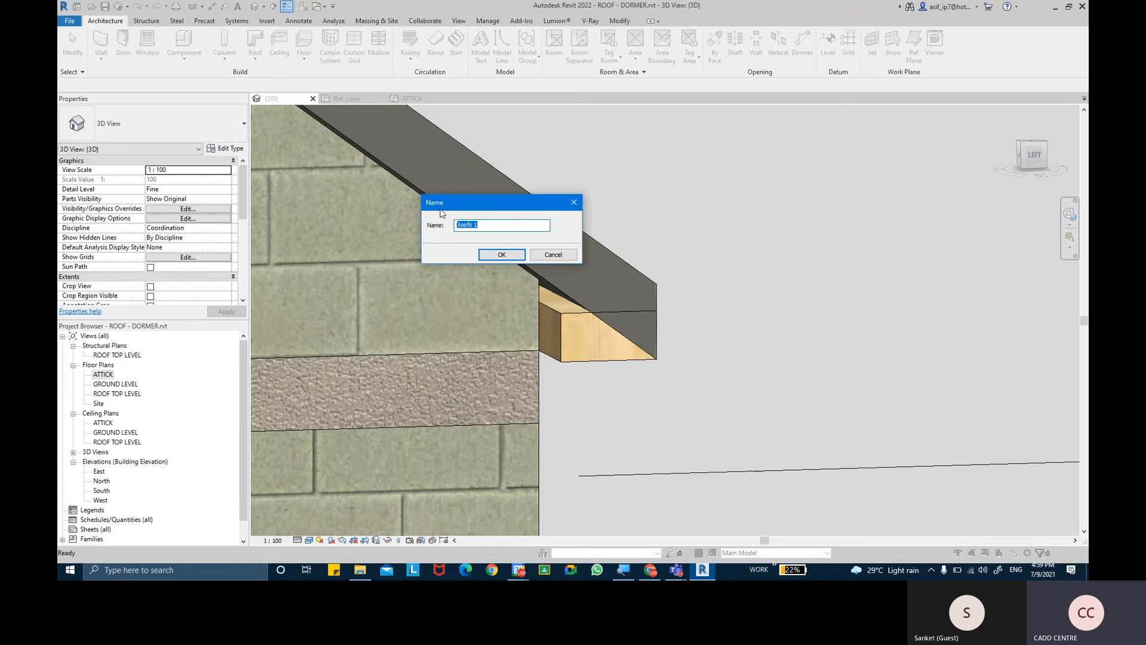
- Name the in-place roof model CAP ENDS FOR SOFFIT
type("CAP E")
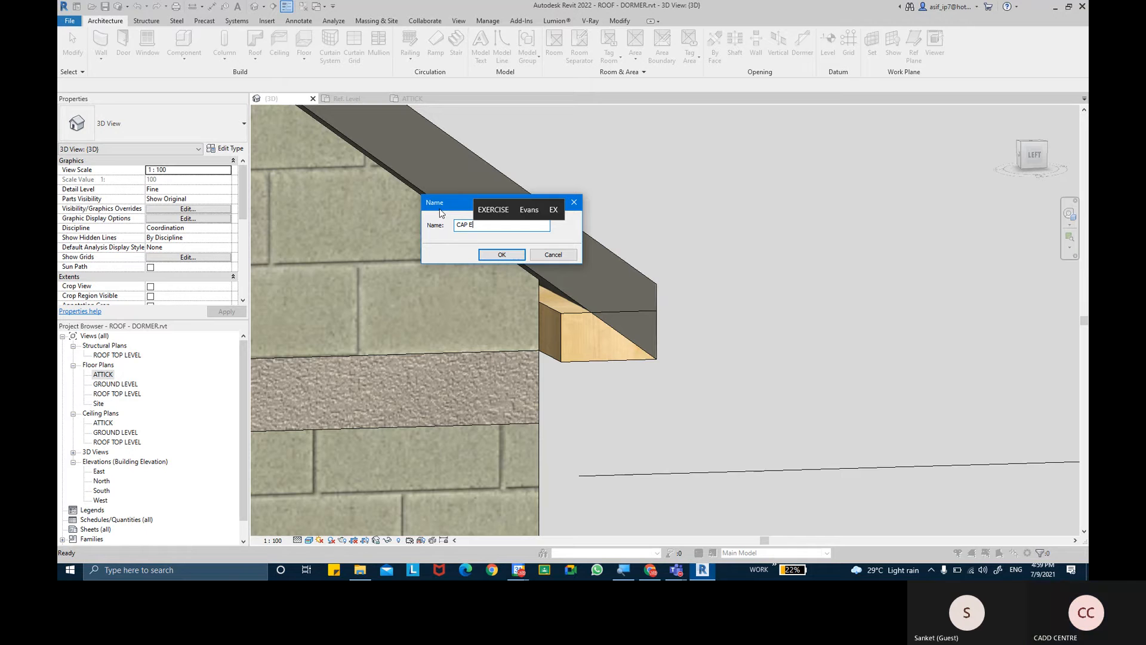
type("NDS FOR ")
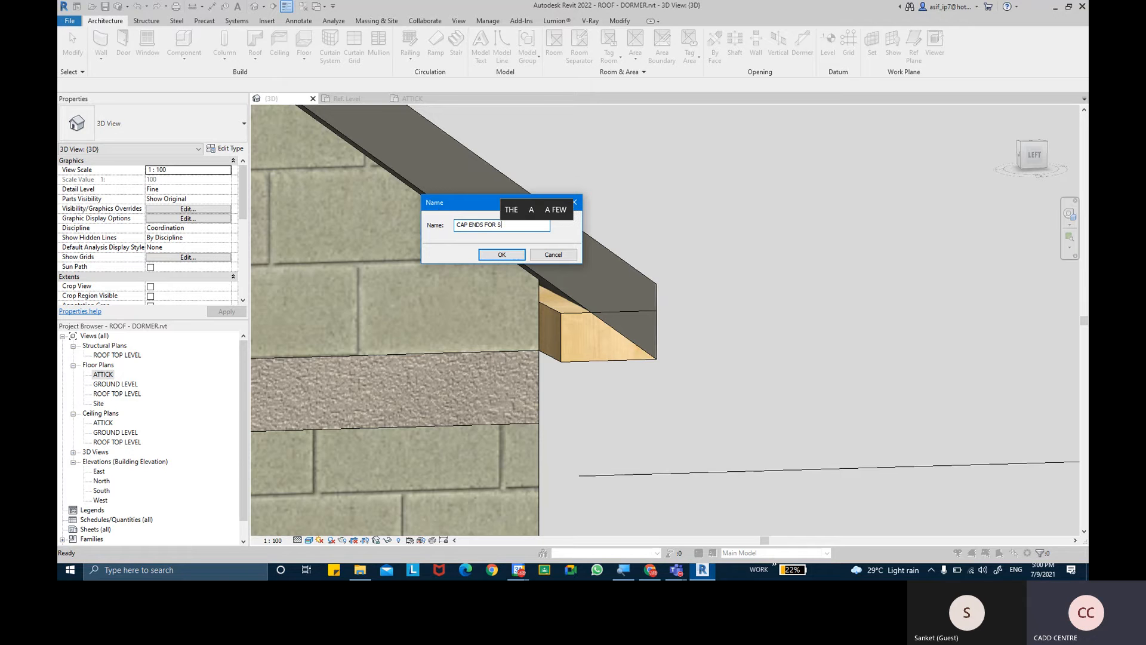
type("SOFFIT")
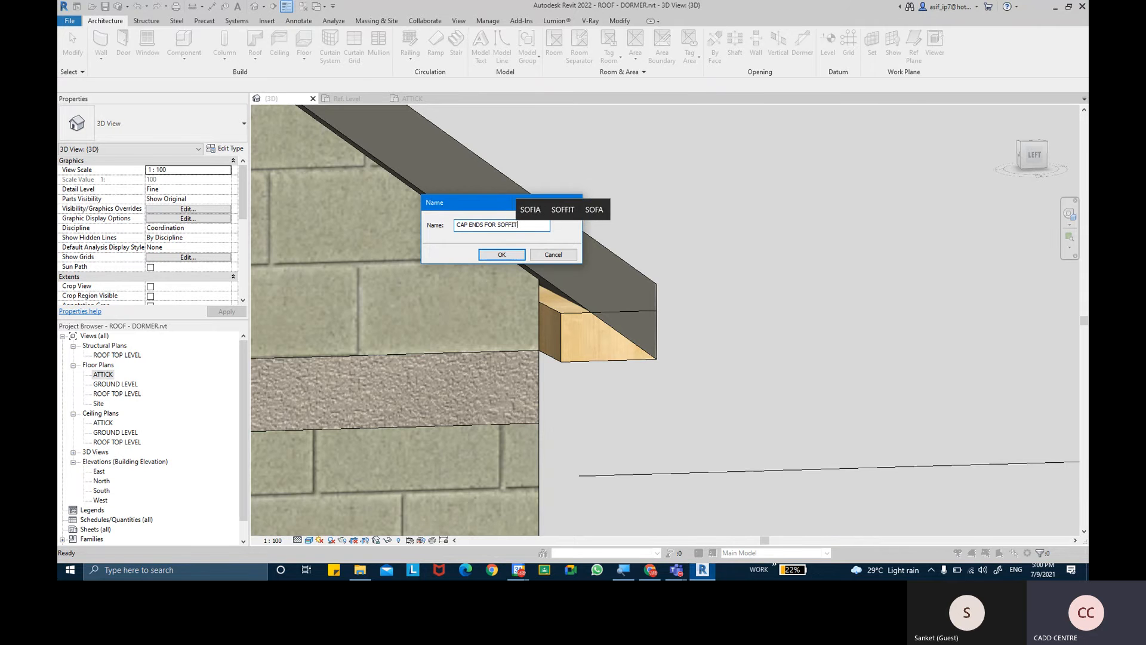
key("Return")
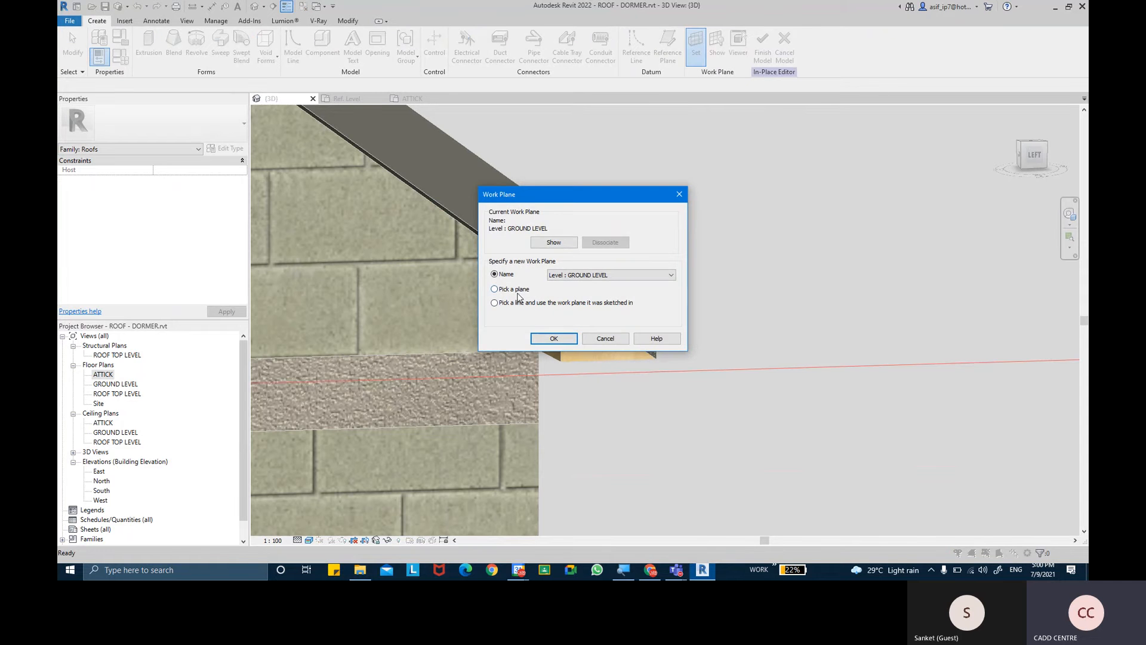
- Set the work plane by picking the end face of the Generic - 100 soffit
left_click(515, 289)
left_click(572, 339)
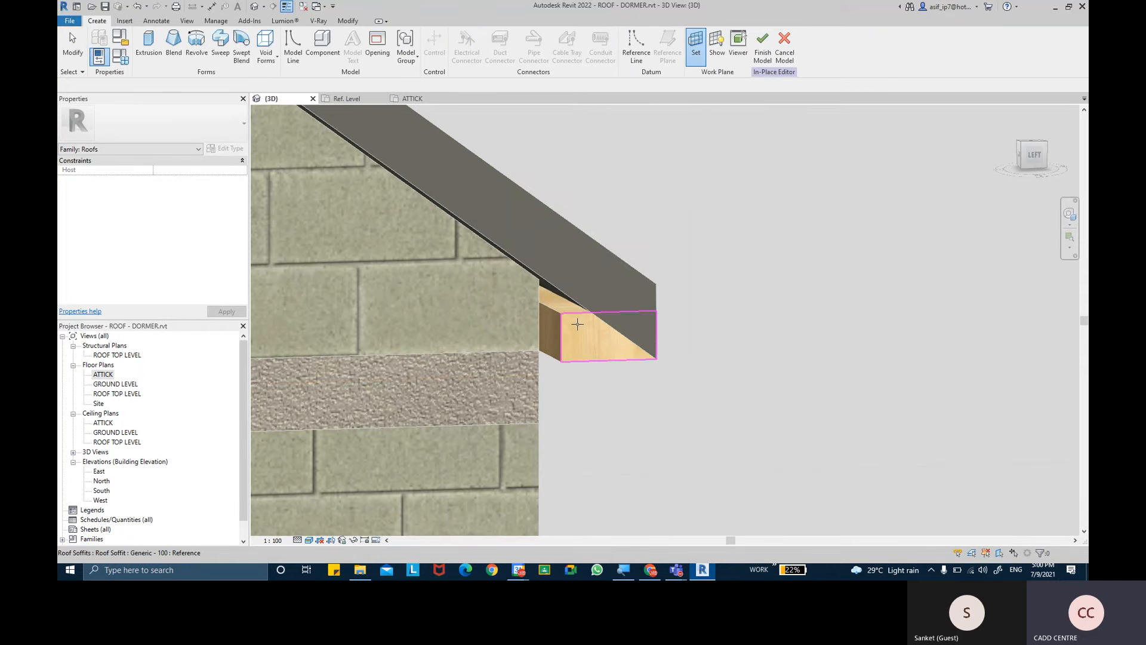
left_click(577, 323)
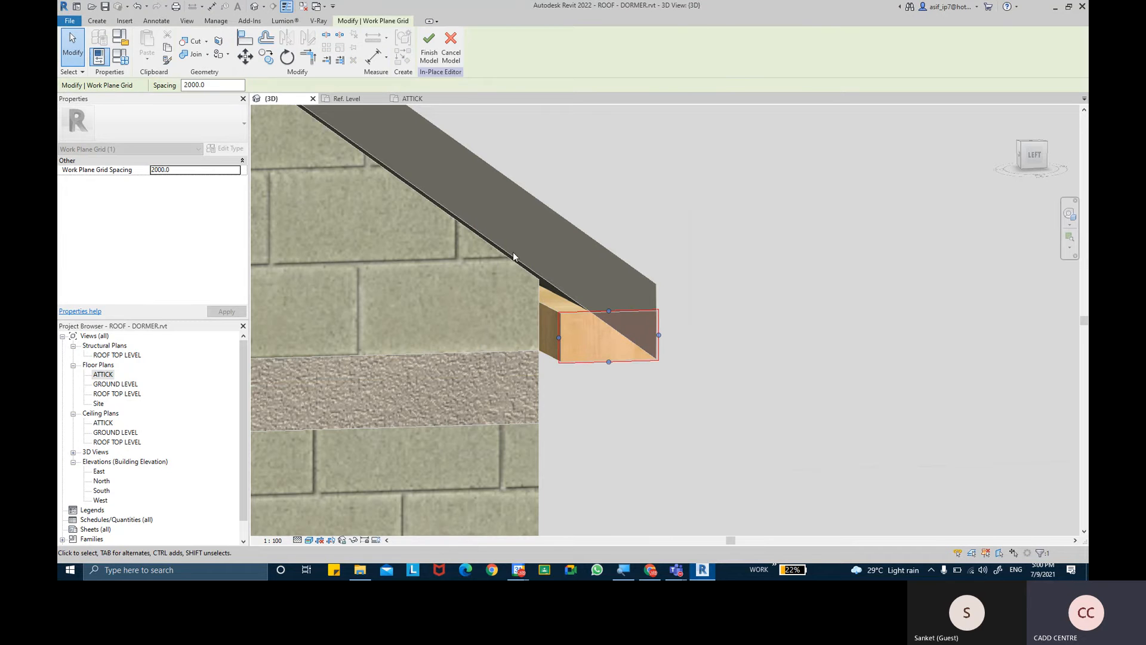
- Begin a solid extrusion and pick sketch lines from the roof's underside, the soffit's top edge and the vertical edge at the wall
left_click(97, 21)
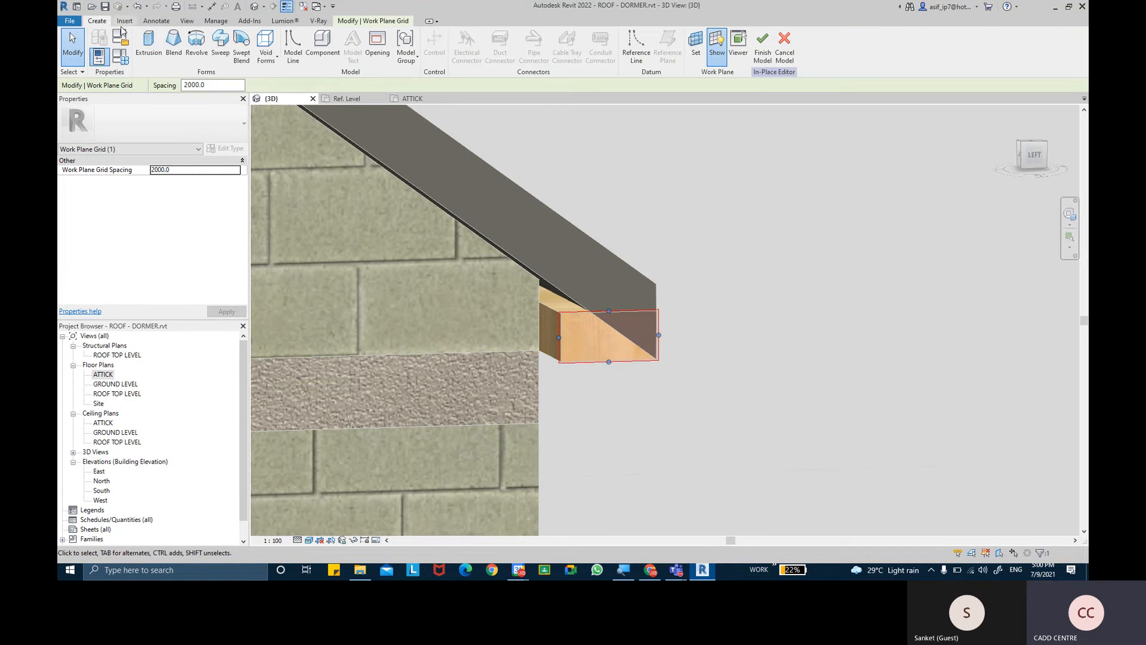
left_click(159, 49)
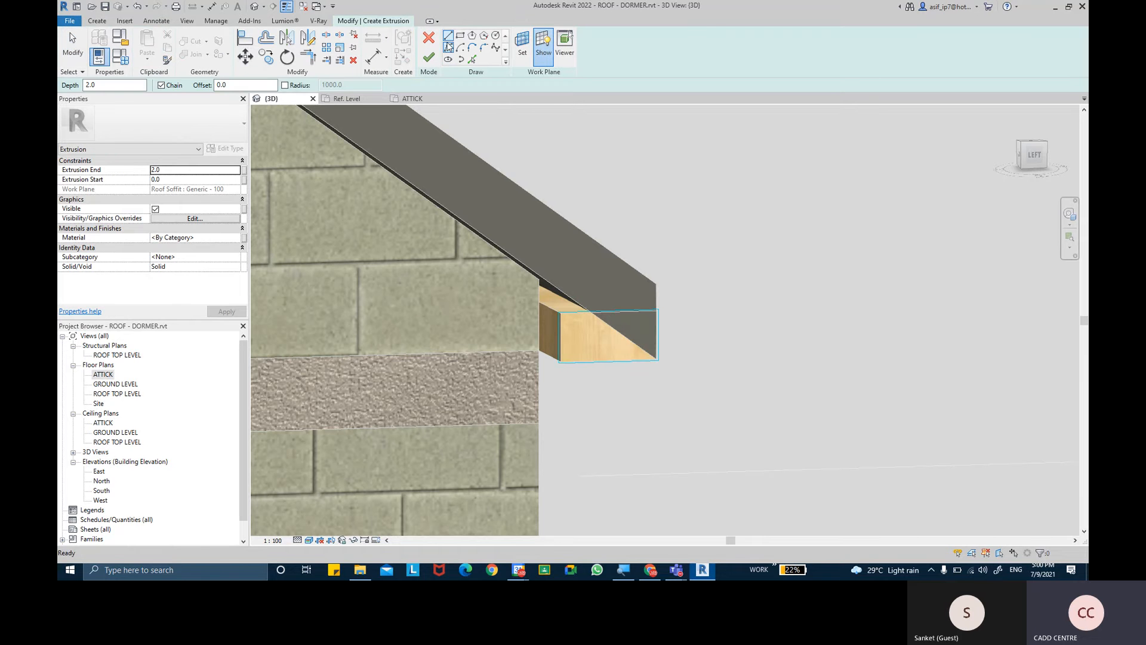
scroll(546, 311, "up", 2)
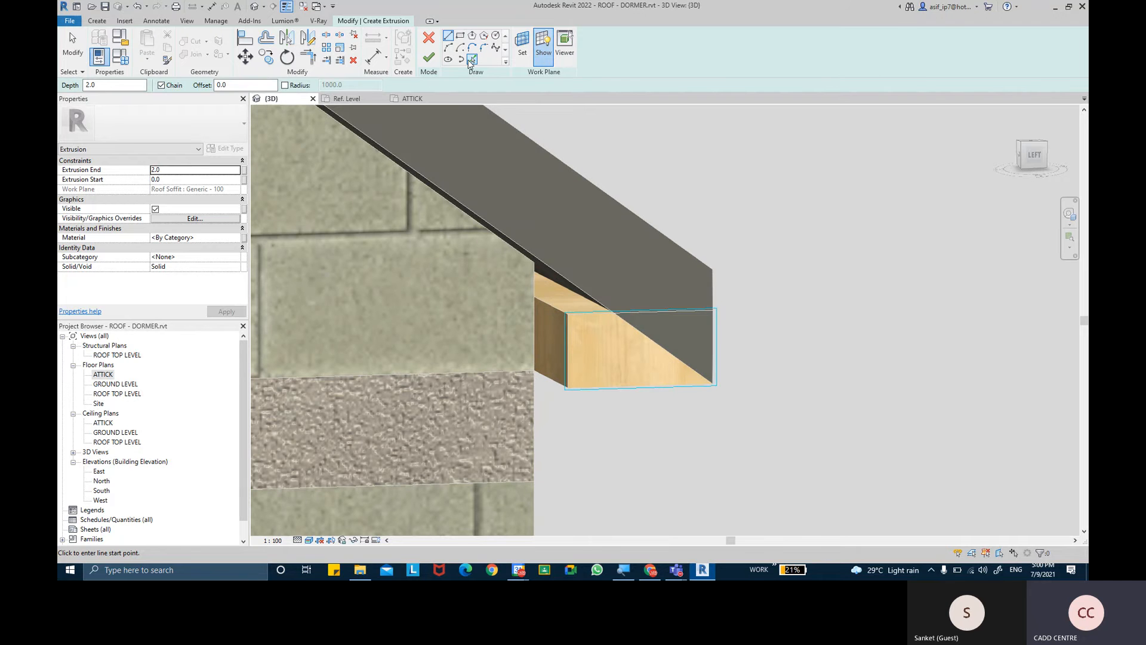
left_click(471, 60)
left_click(569, 278)
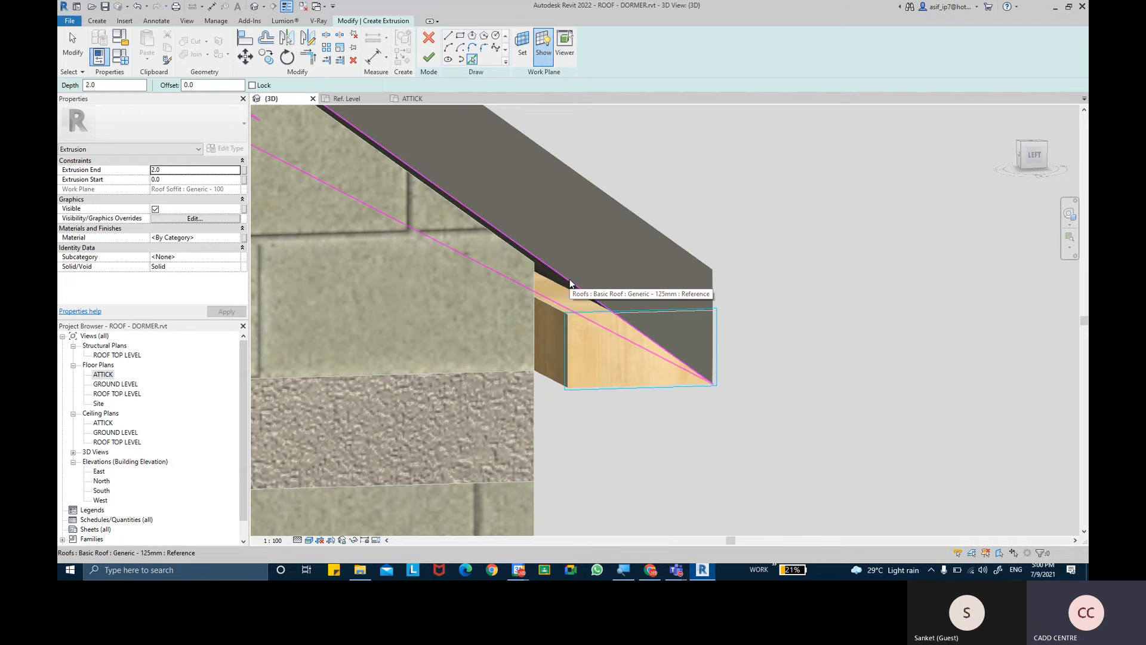
left_click(578, 318)
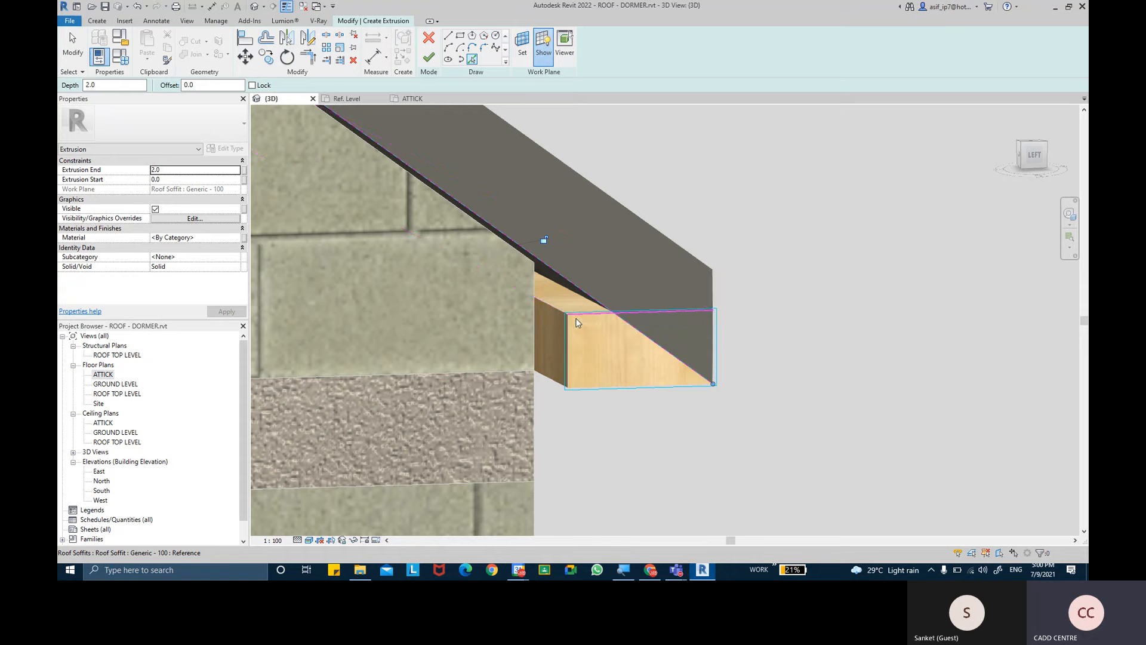
key("Tab")
key("Tab")
key("Tab")
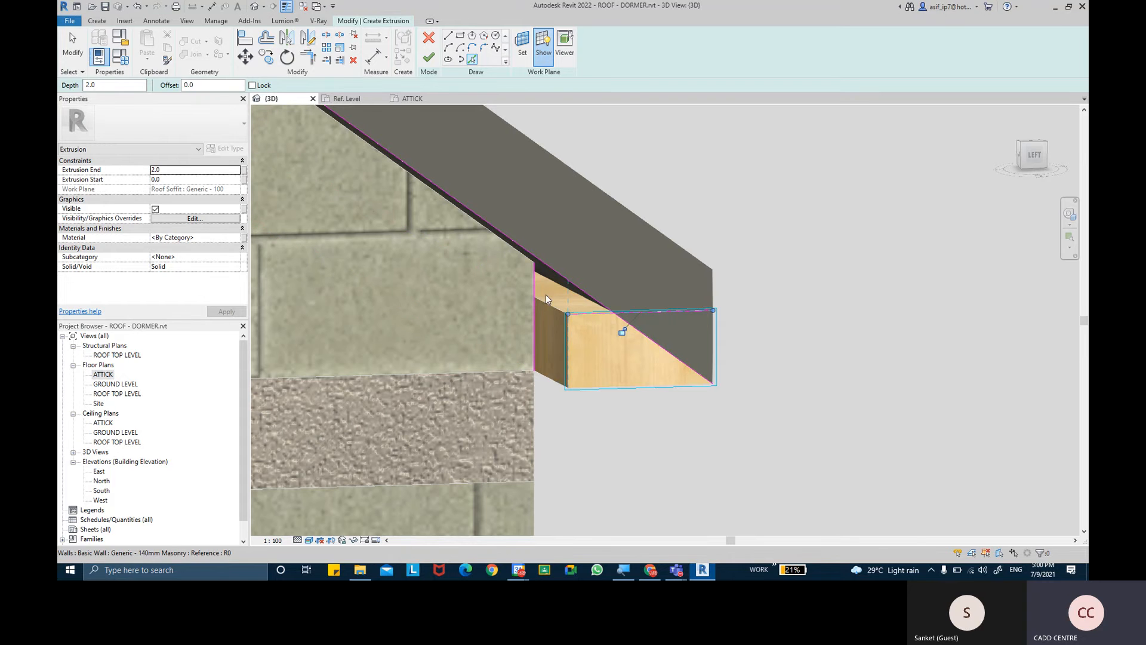
left_click(538, 293)
middle_click_drag(742, 299, 610, 312, "shift")
scroll(610, 312, "up", 5)
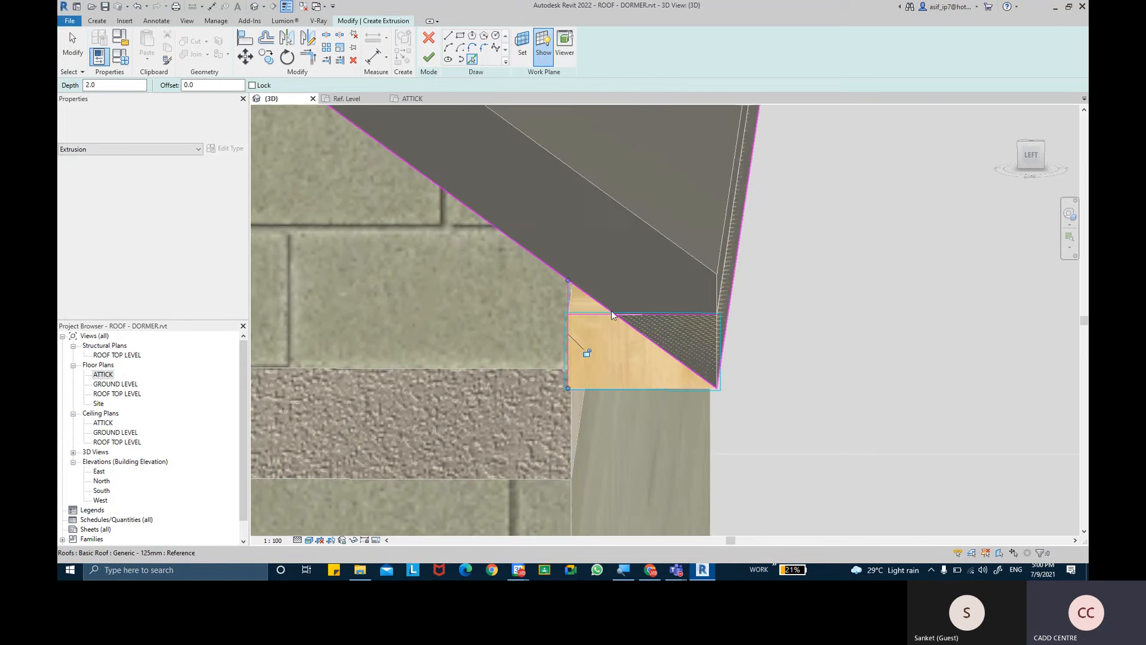
- Trim the vertical sketch line at the wall to corners with the soffit-top line and the sloping roof line
left_click(287, 7)
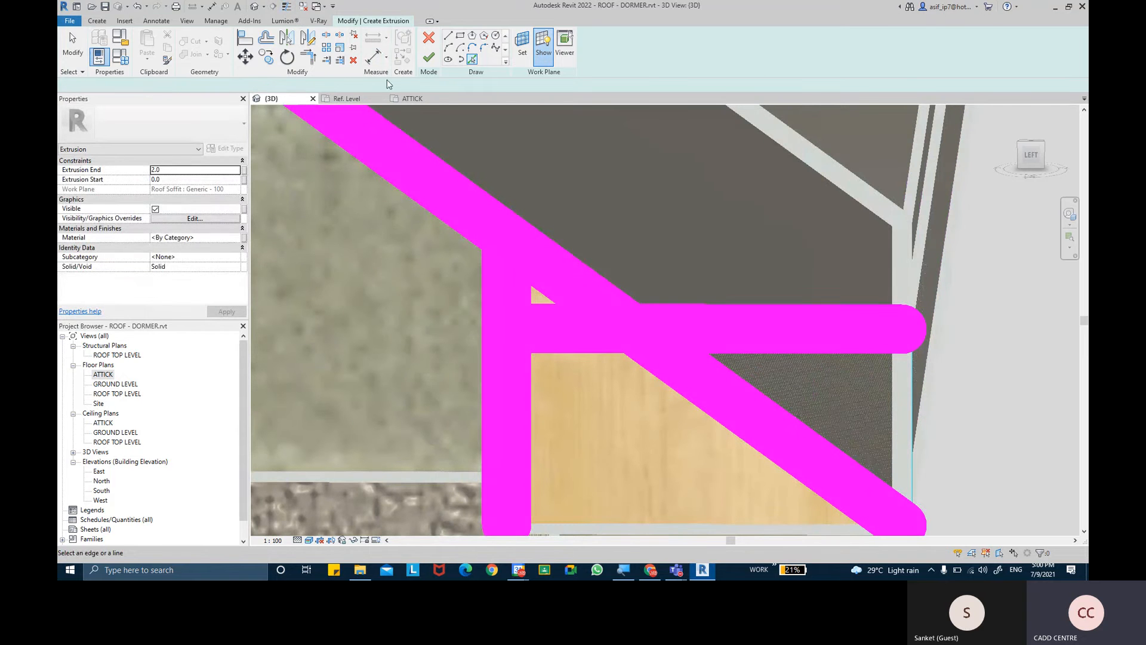
left_click(306, 60)
left_click(762, 327)
left_click(510, 290)
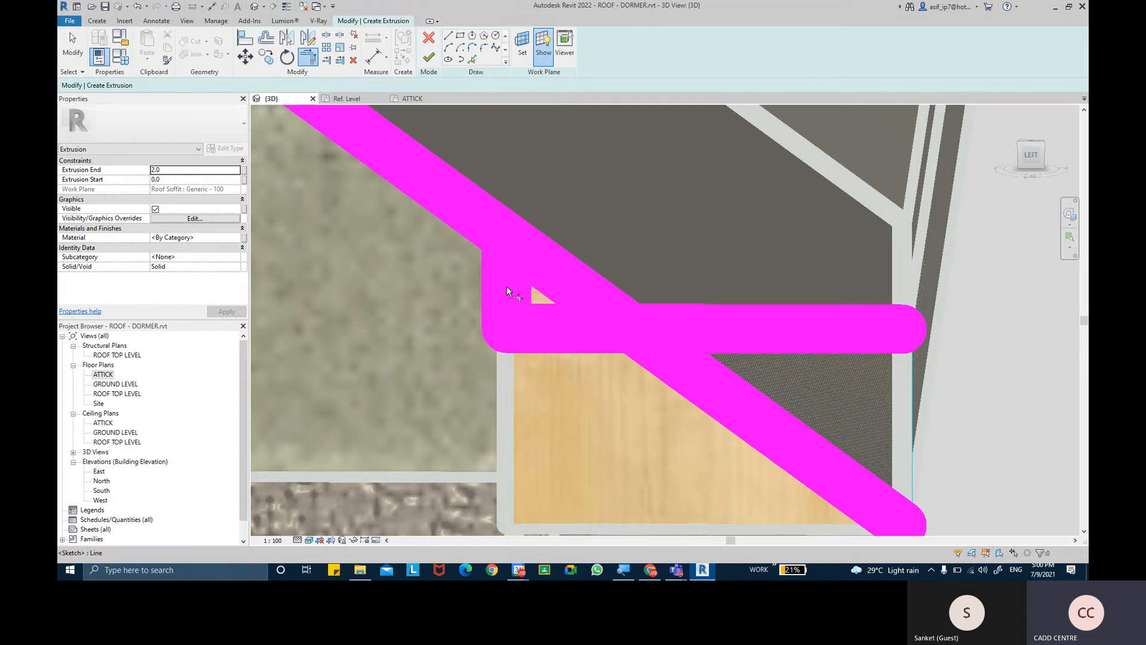
left_click(506, 286)
left_click(560, 282)
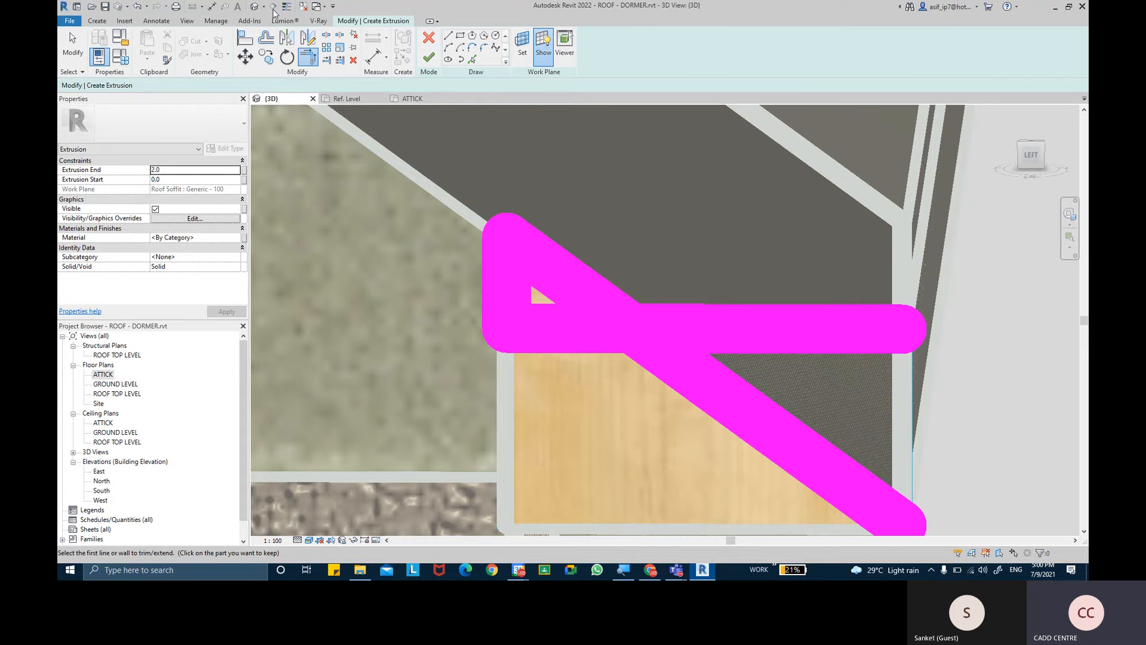
- Trim the sloping roof line and the soffit-top line to their shared corner, closing the triangular cap profile
key("Escape")
key("t")
key("l")
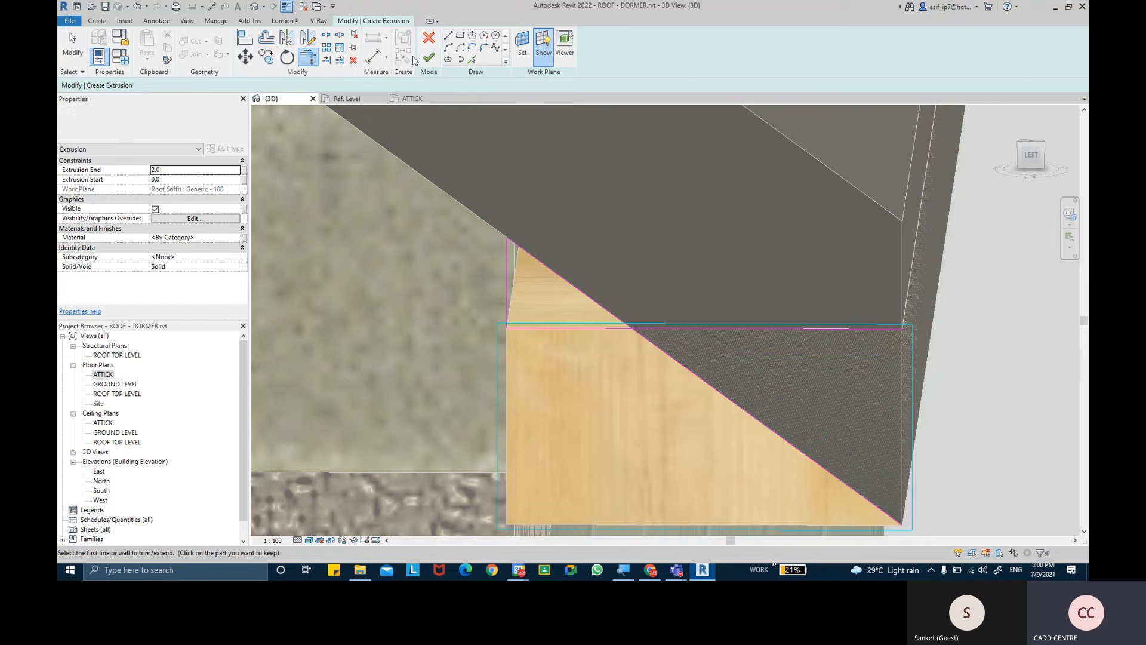
left_click(598, 306)
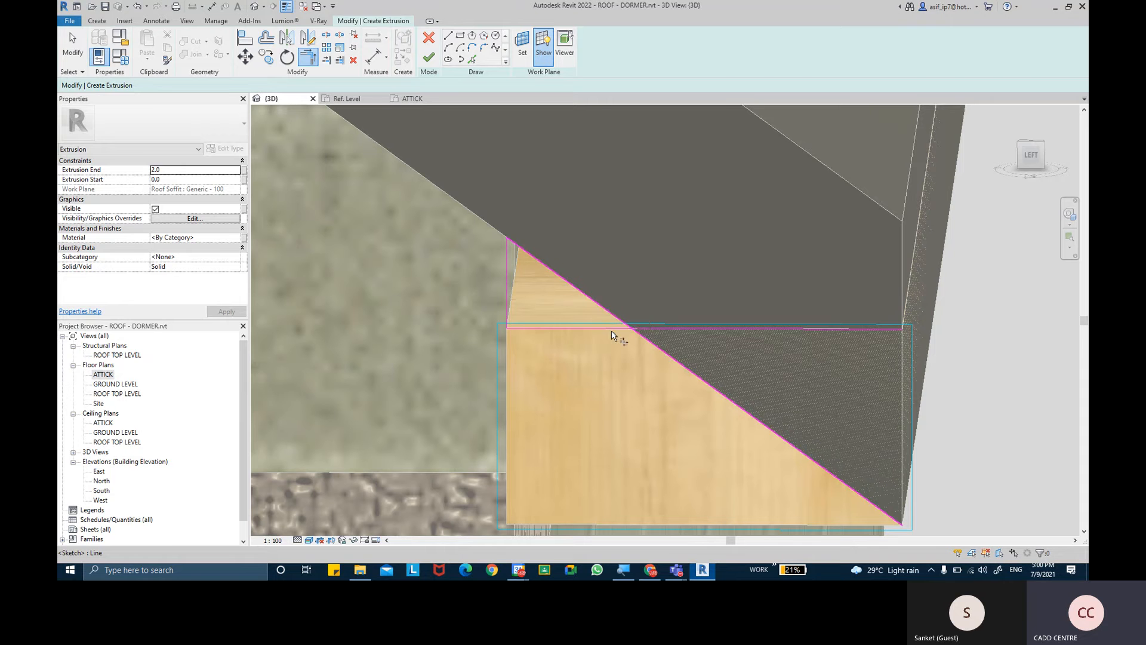
left_click(611, 329)
left_click(288, 6)
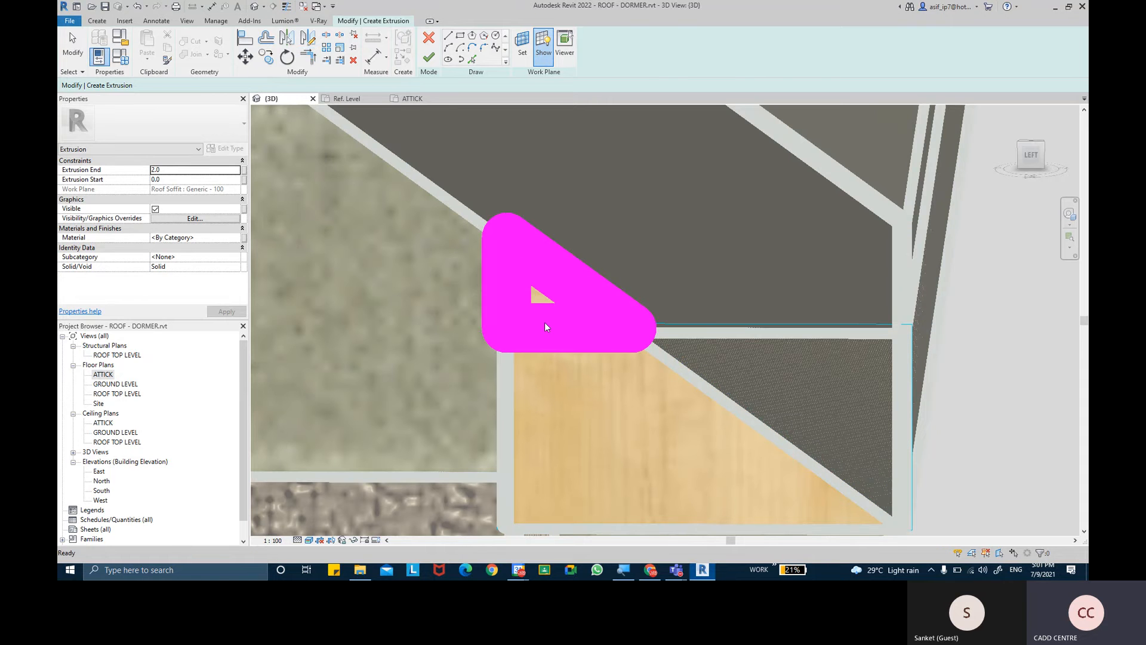
key("t")
key("r")
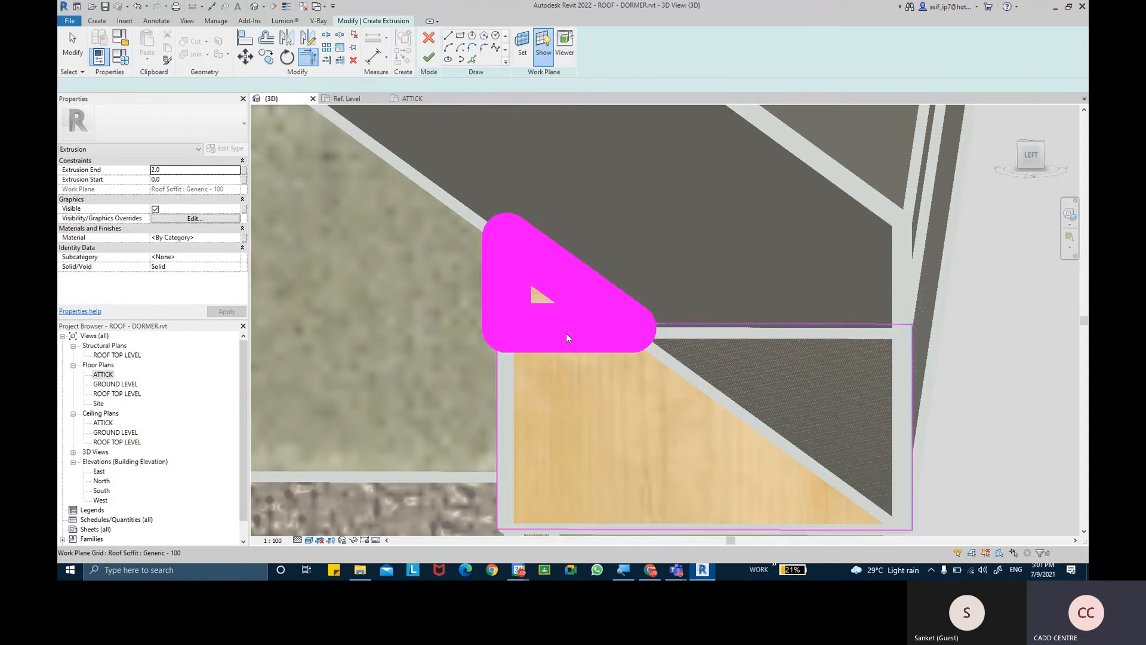
scroll(468, 117, "down", 3)
key("Escape")
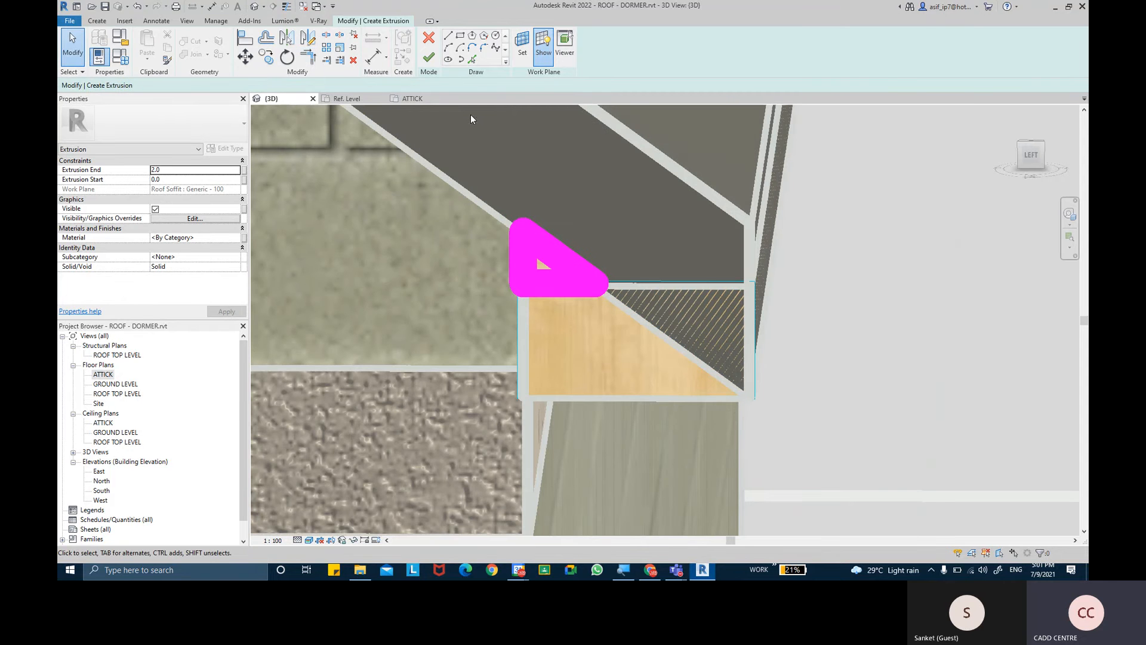
- Set the cap's extrusion end to -150 and finish the extrusion sketch
left_click(173, 169)
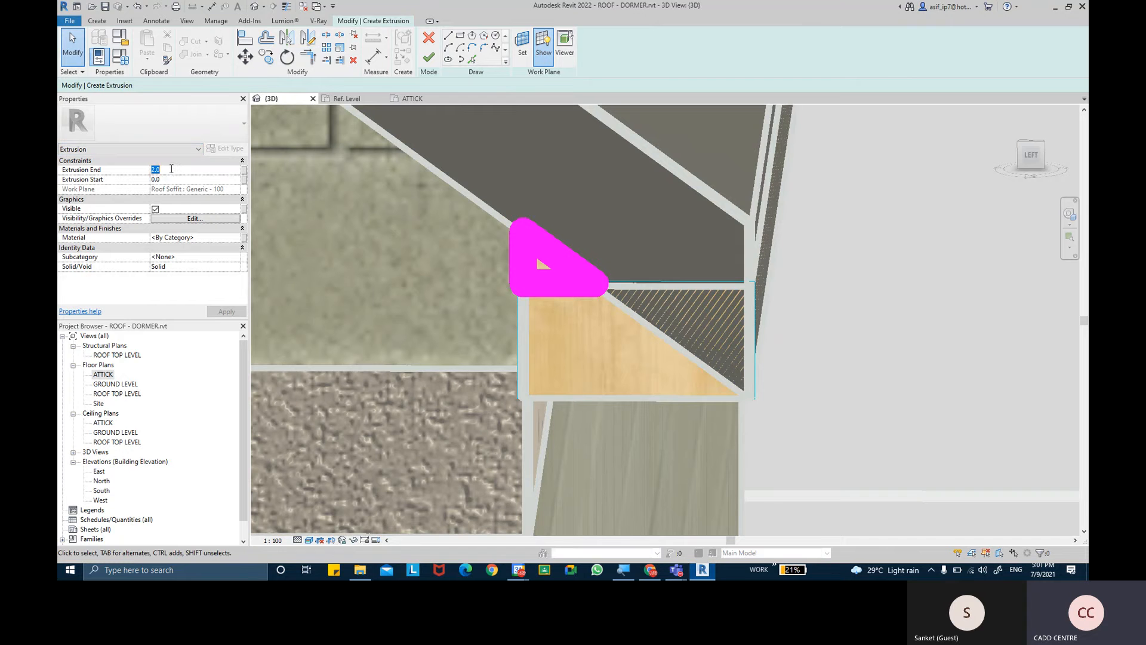
type("150.0")
left_click(154, 170)
type("-")
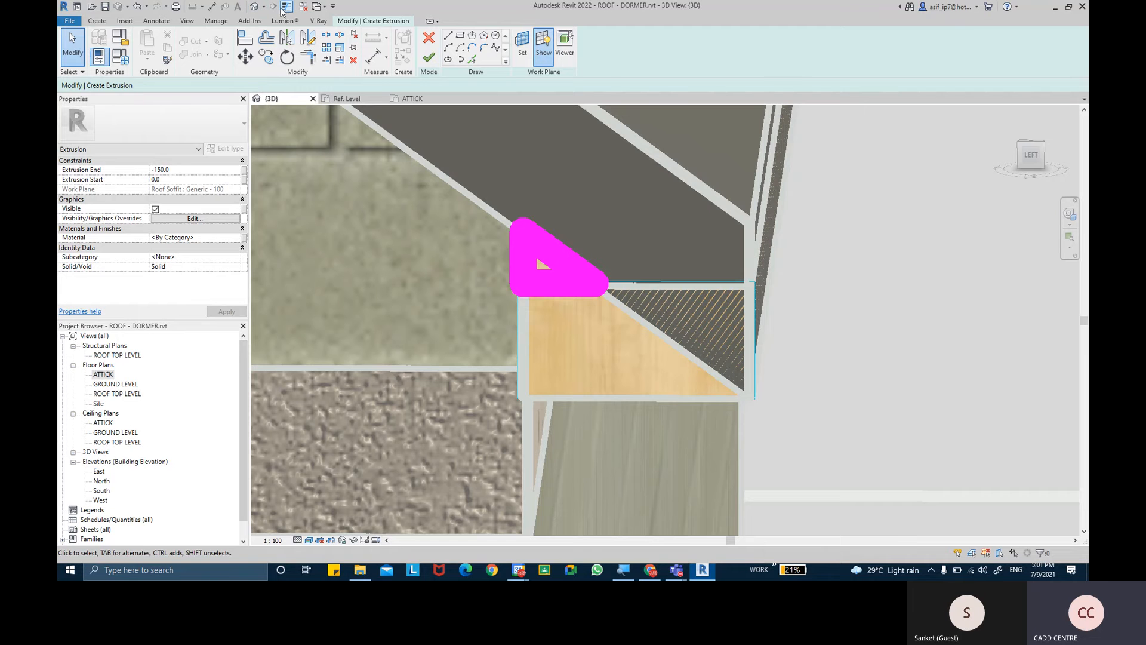
left_click(435, 55)
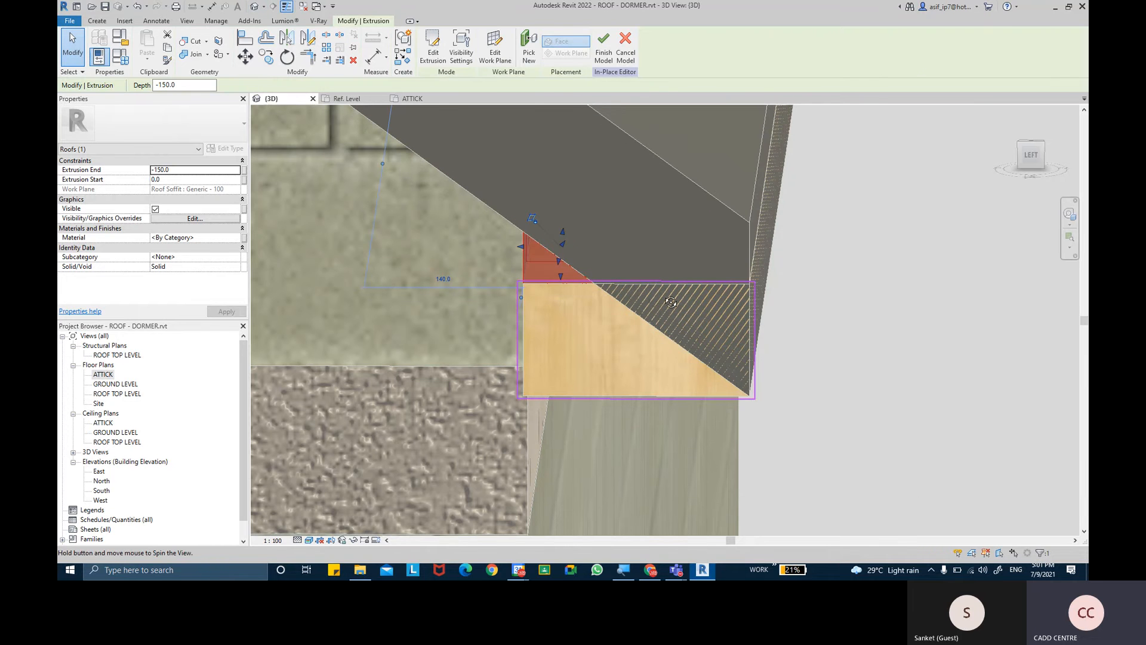
- Stretch the cap extrusion back to the wall face, giving it an extrusion end of -200
middle_click_drag(671, 303, 757, 327, "shift")
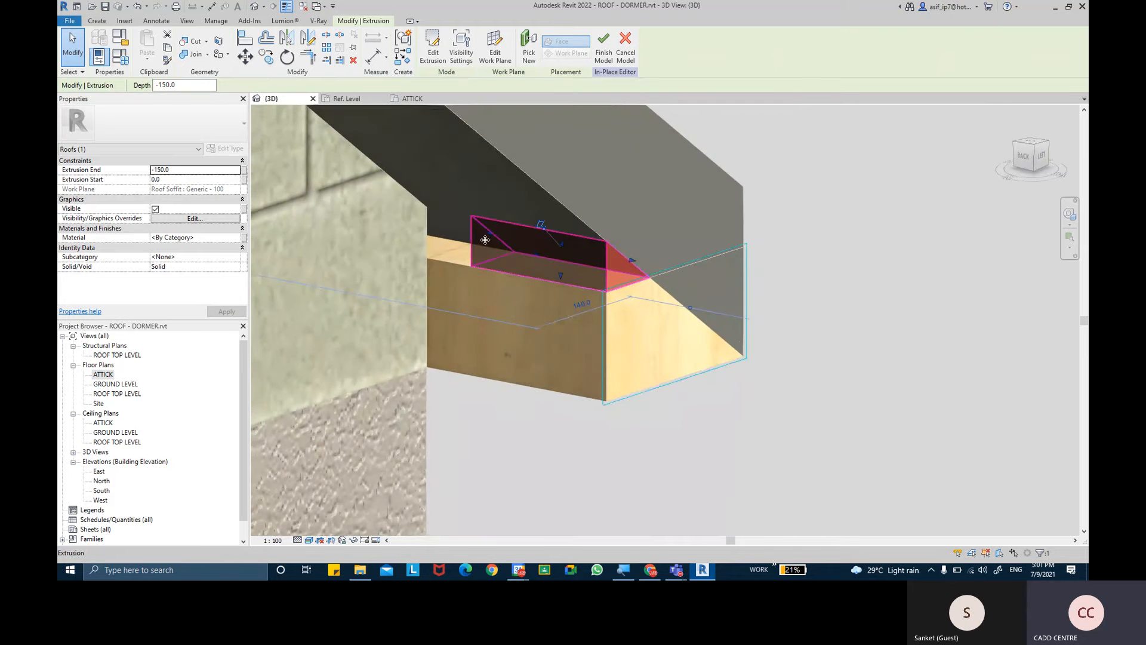
scroll(485, 240, "up", 2)
middle_click_drag(511, 276, 535, 289, "shift")
left_click_drag(481, 233, 401, 218)
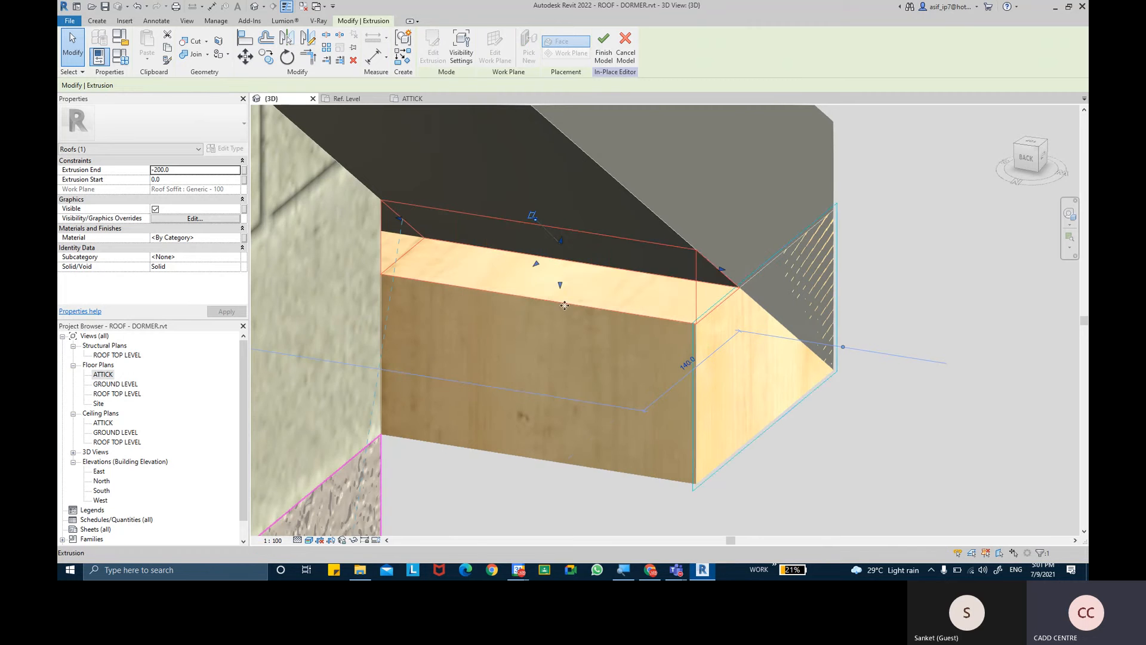
middle_click_drag(865, 378, 418, 275, "shift")
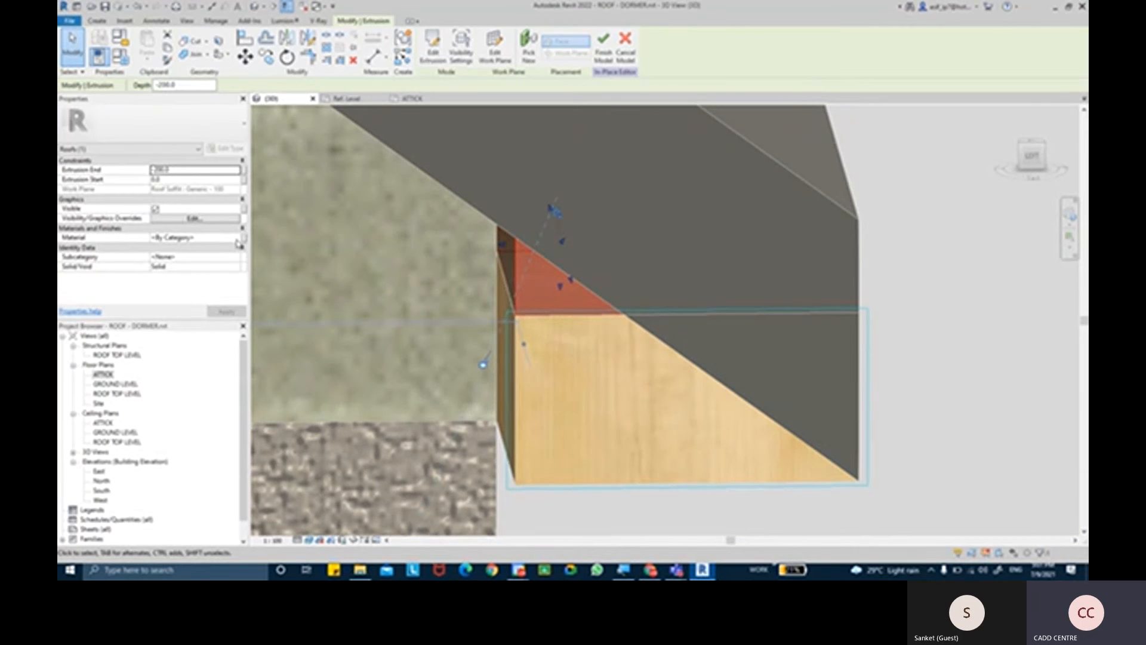
- Assign the AR-ROOF FACIA material to the cap extrusion
left_click(238, 240)
left_click(237, 238)
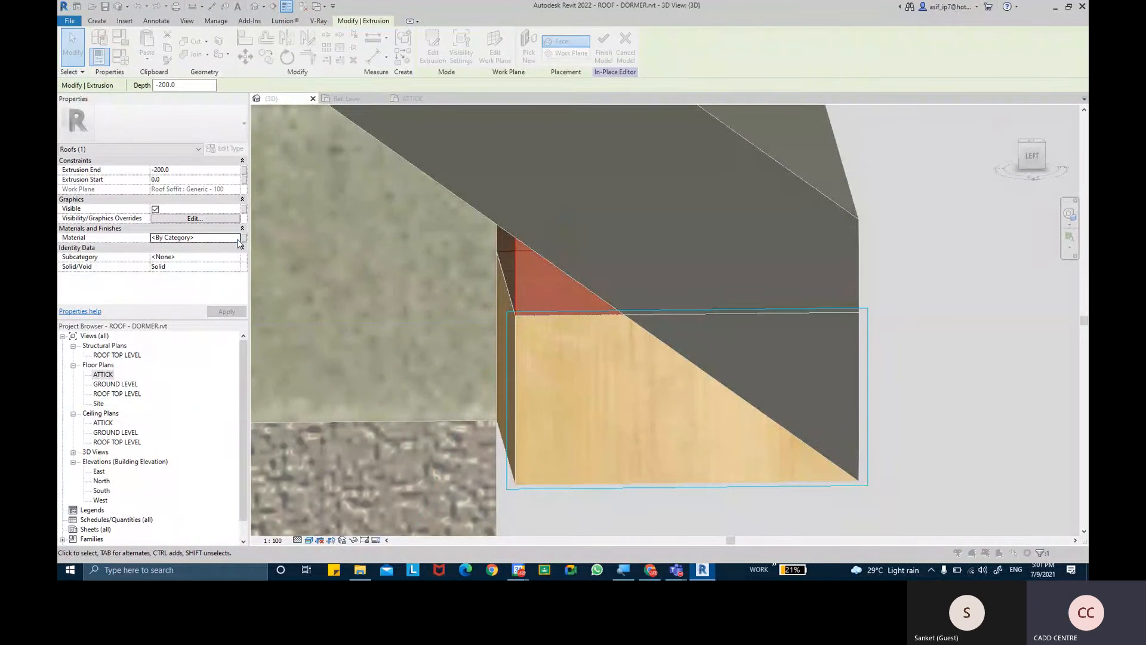
double_click(370, 306)
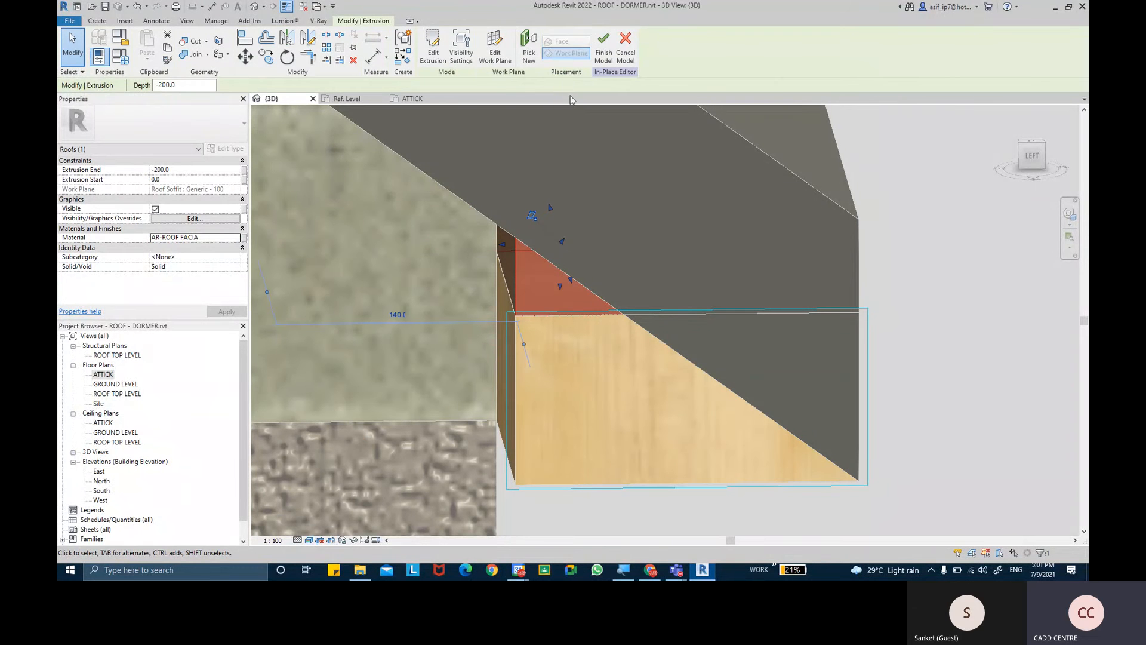
key("Escape")
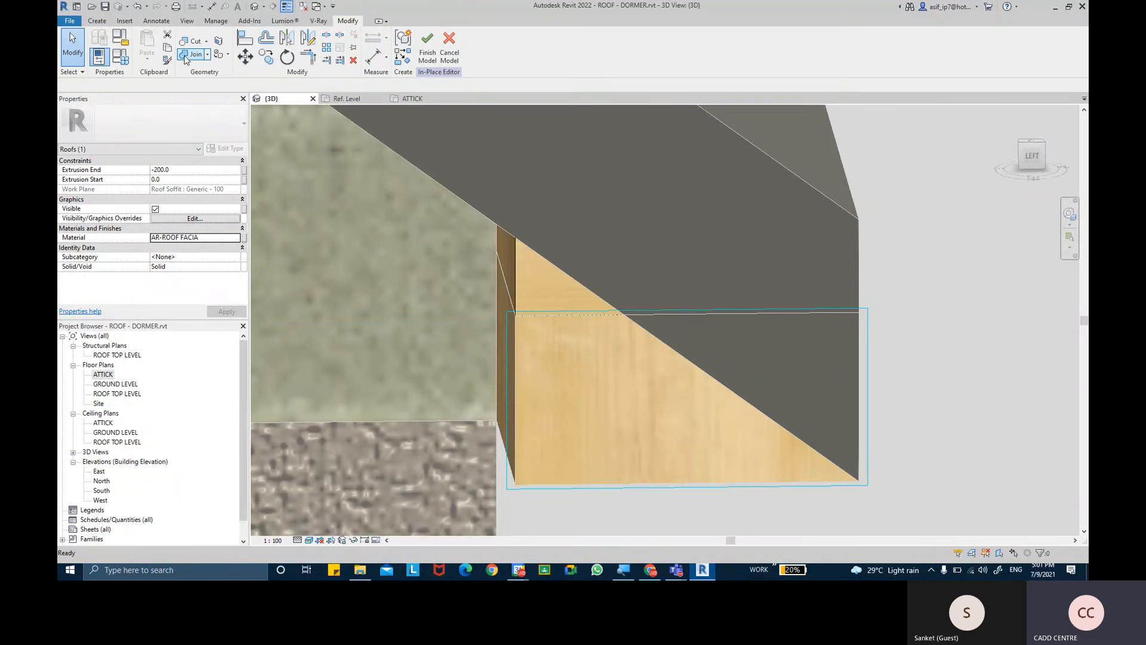
- Join the cap extrusion to the soffit geometry at the eave end and finish the in-place model
left_click(186, 55)
left_click(530, 276)
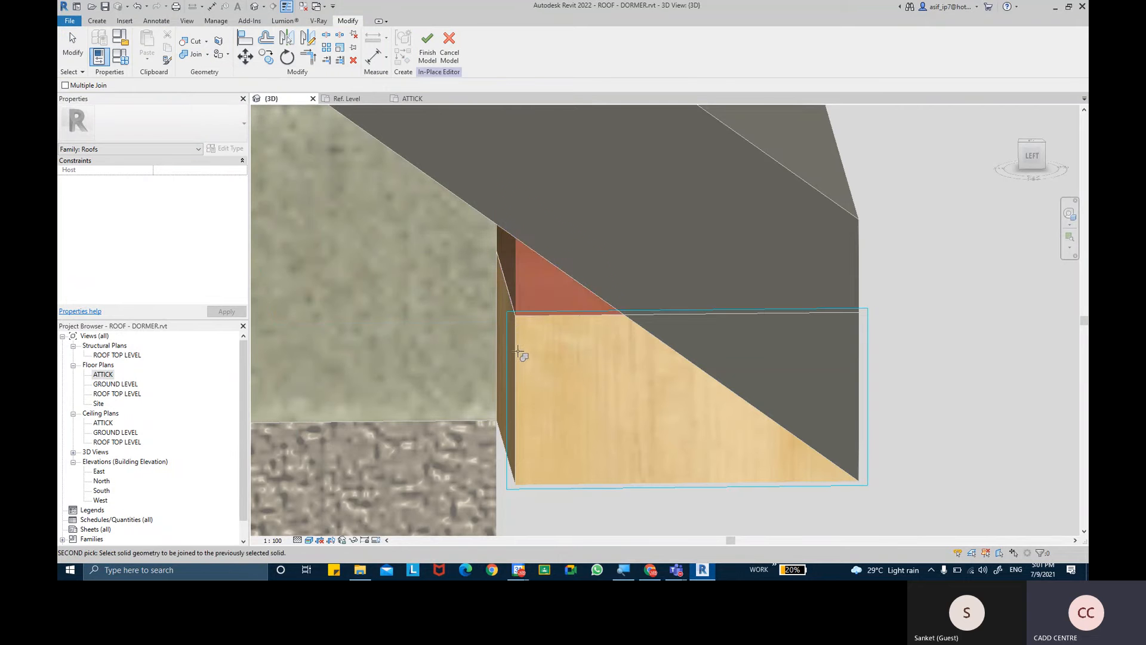
left_click(522, 357)
middle_click_drag(537, 391, 579, 299, "shift")
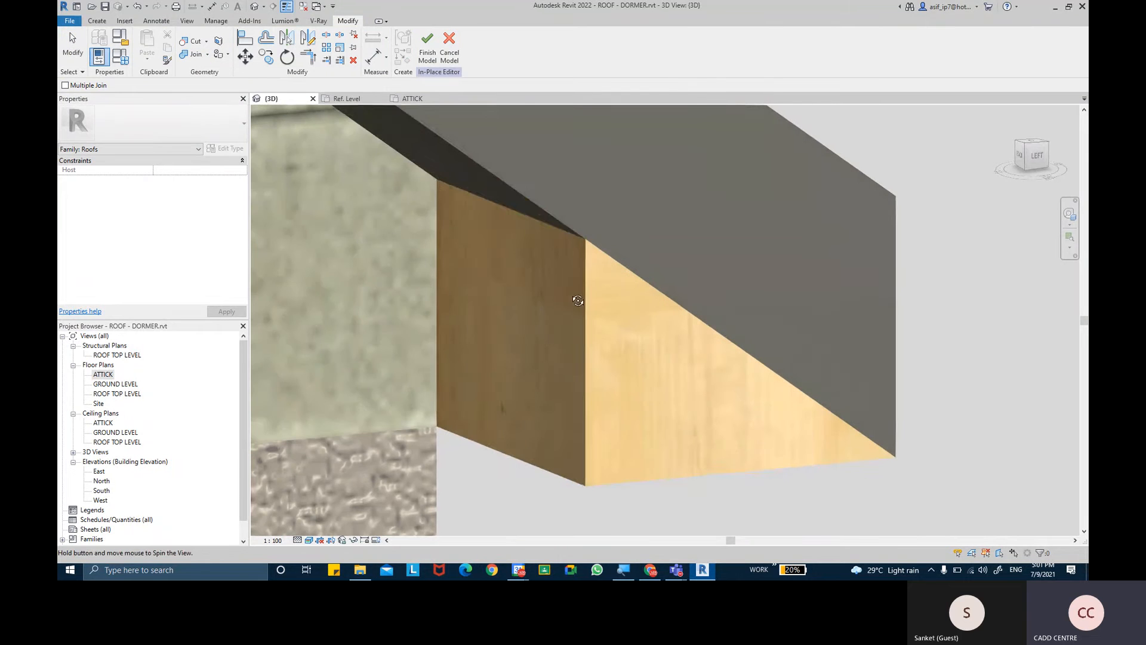
middle_click_drag(629, 384, 708, 339, "shift")
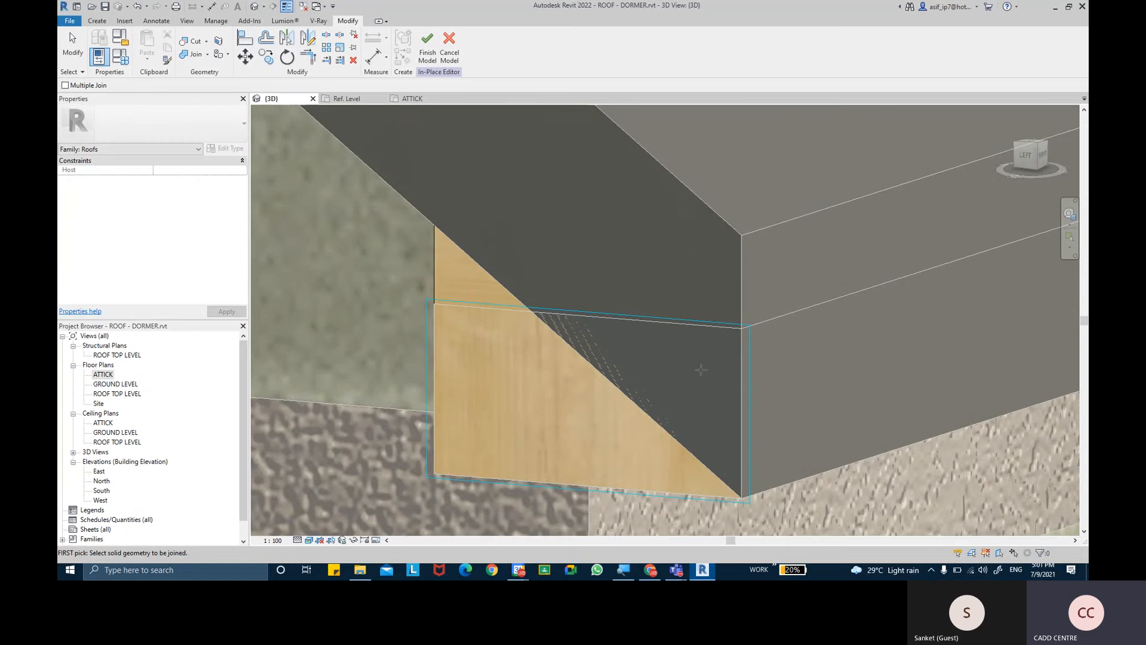
left_click(428, 43)
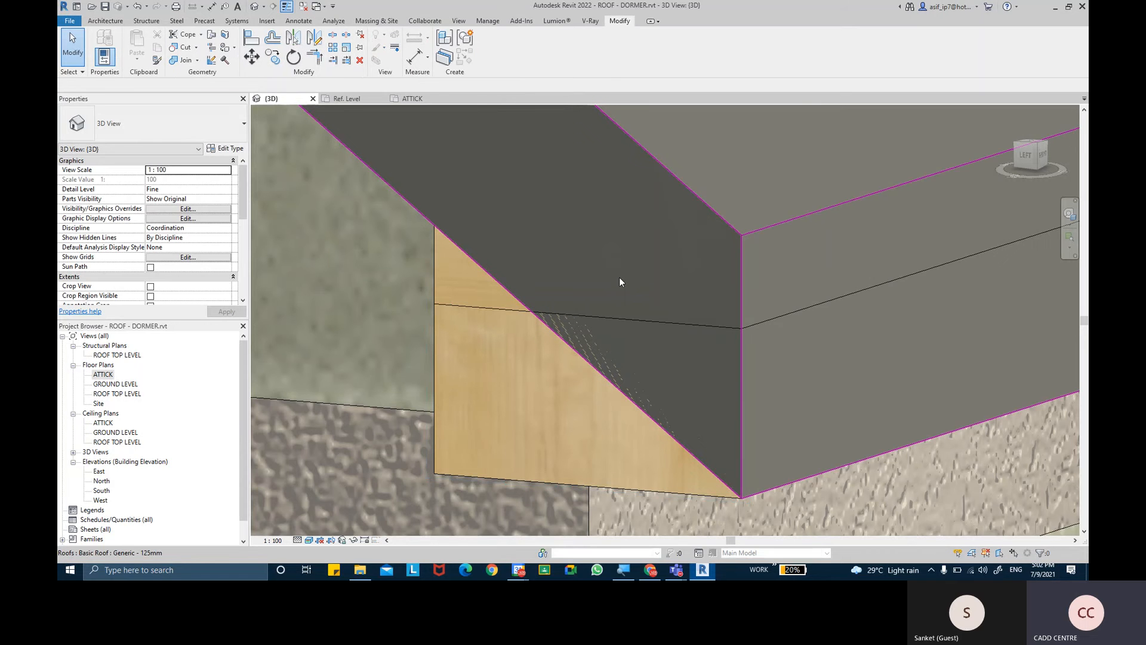
- Place a roof fascia along the main roof's front eave edge and the adjoining sloping gable edge
scroll(619, 280, "down", 3)
middle_click_drag(772, 297, 737, 275, "shift")
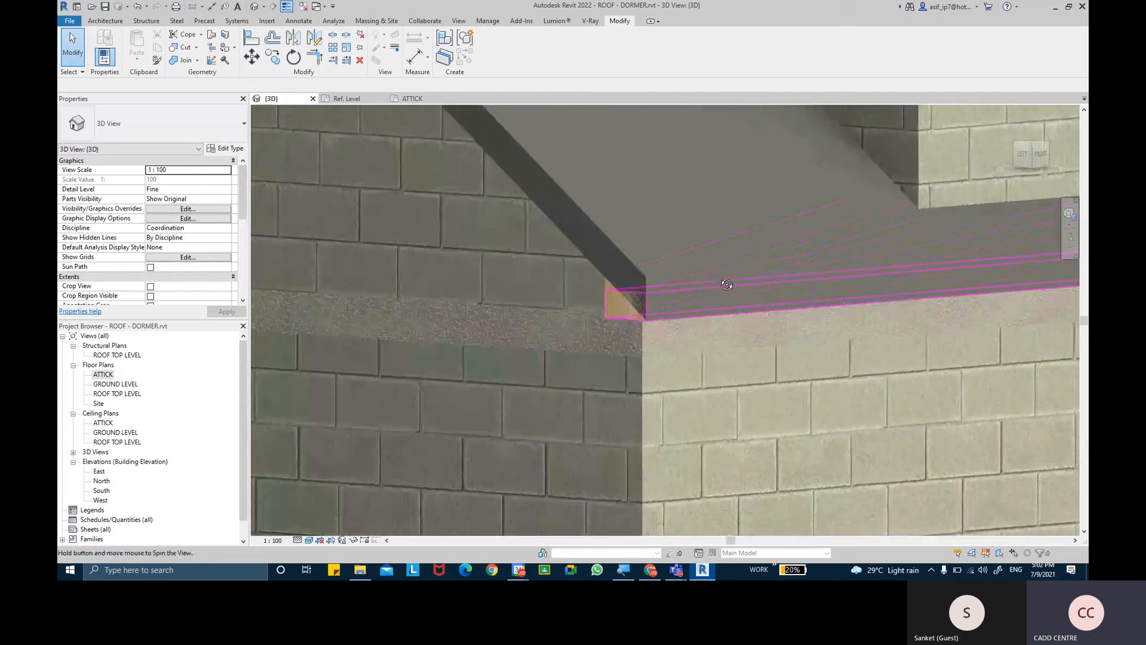
left_click(105, 20)
left_click(256, 61)
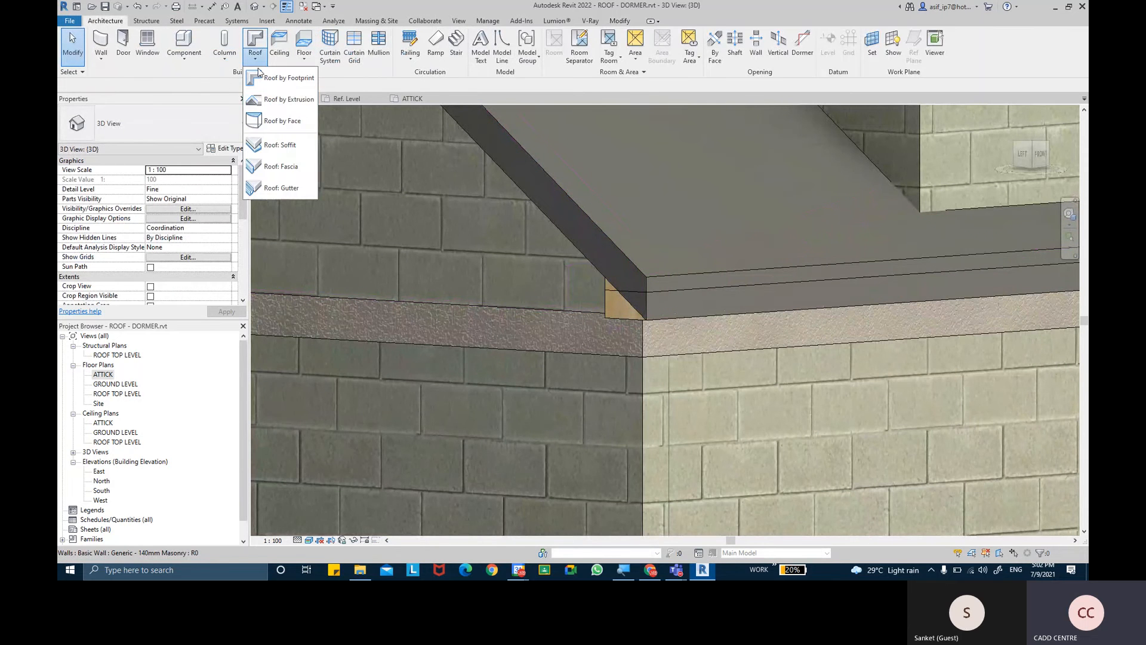
left_click(287, 173)
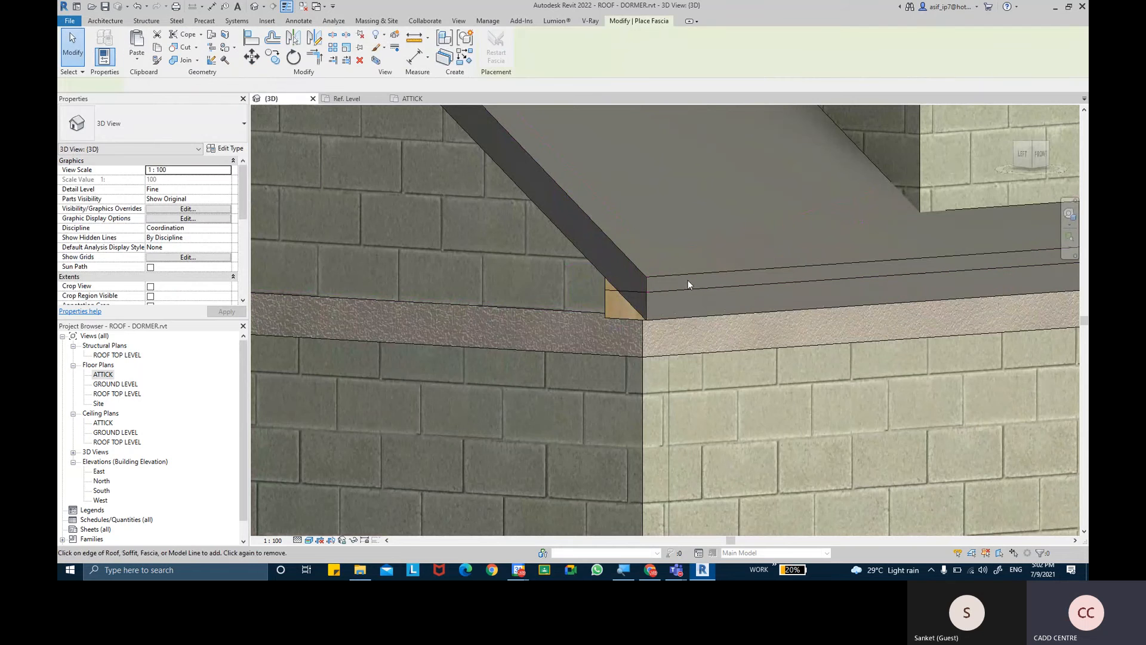
left_click(683, 281)
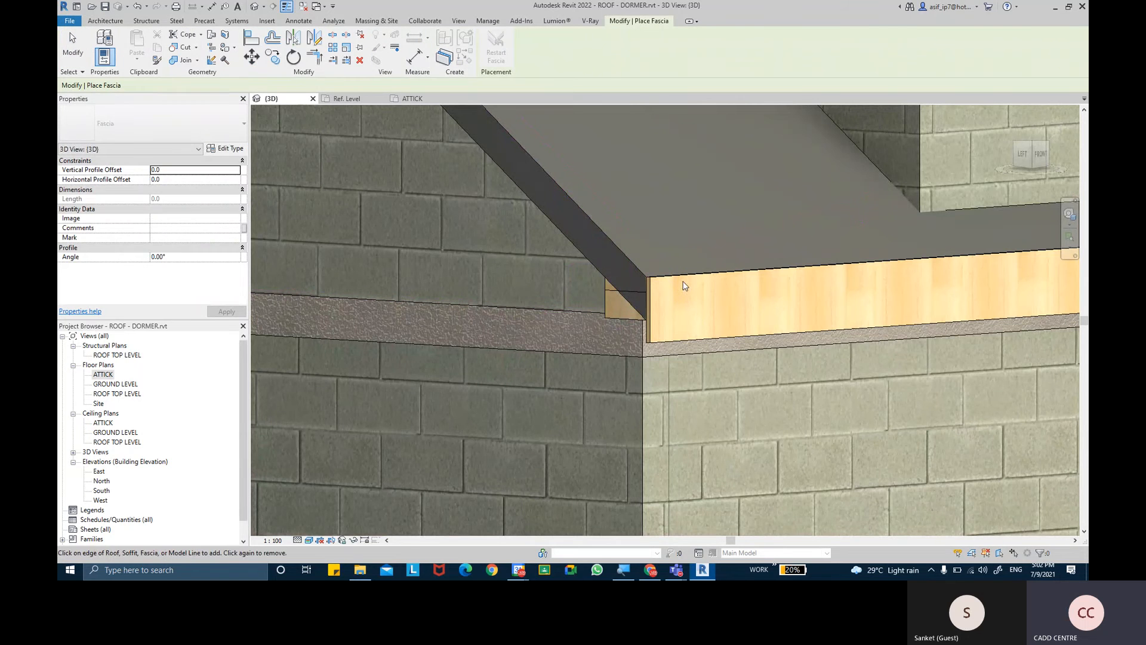
left_click(632, 265)
- Examine the soffit and fascia along the main eave from below, and the capped end at the roof corner
mouse_move(608, 285)
middle_mouse_down("shift")
mouse_move(723, 233)
mouse_move(671, 241)
mouse_move(671, 274)
mouse_move(597, 299)
mouse_move(573, 320)
mouse_move(601, 278)
middle_mouse_up("shift")
scroll(563, 350, "down", 3)
middle_click_drag(587, 326, 732, 221)
scroll(575, 372, "down", 2)
middle_click_drag(838, 184, 667, 301)
scroll(675, 236, "up", 4)
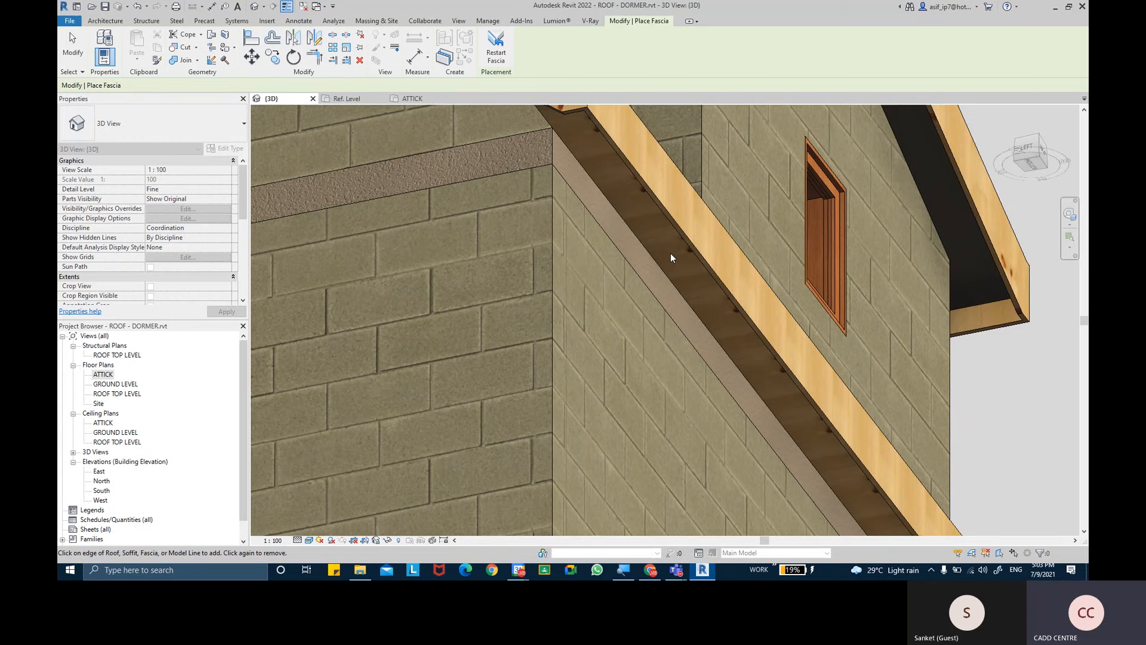
middle_click_drag(796, 269, 680, 368, "shift")
scroll(739, 335, "down", 5)
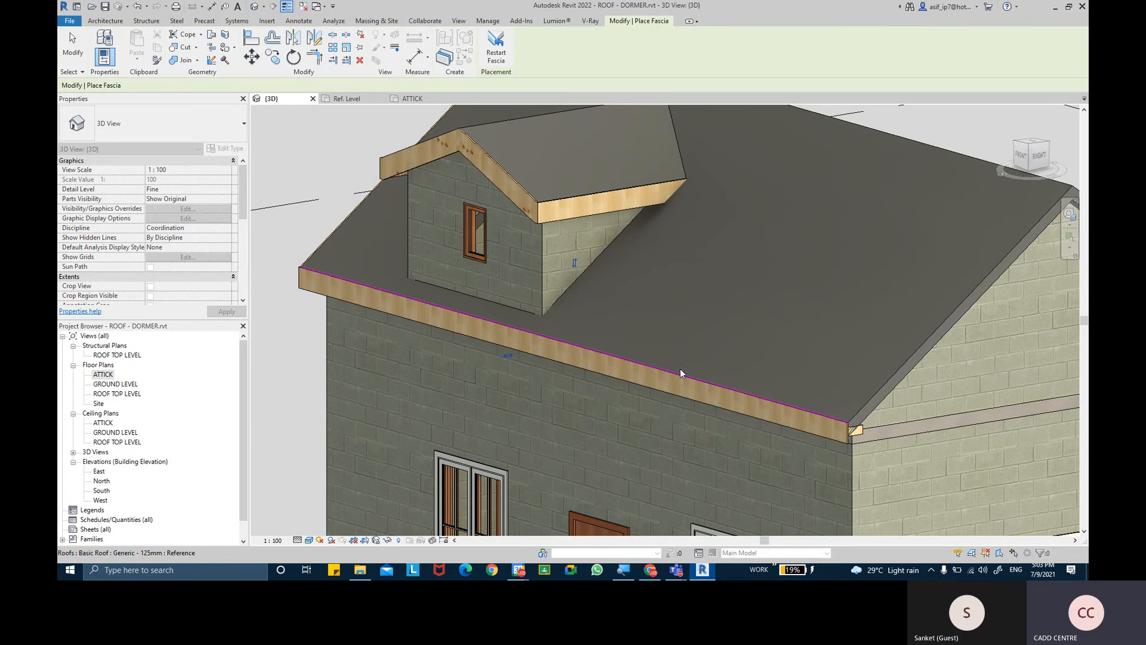
- Switch to the browser and search Google Images for ROOF DETAILS
left_click(1056, 9)
left_click_drag(192, 72, 105, 80)
type("RO")
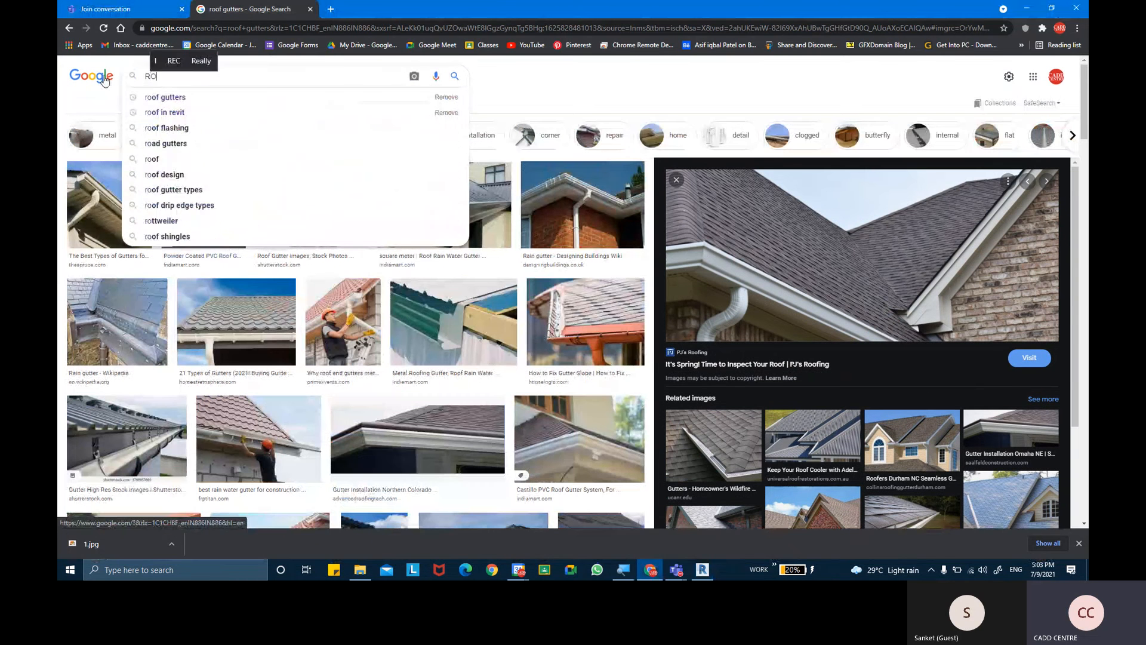
type("OF DETAILS")
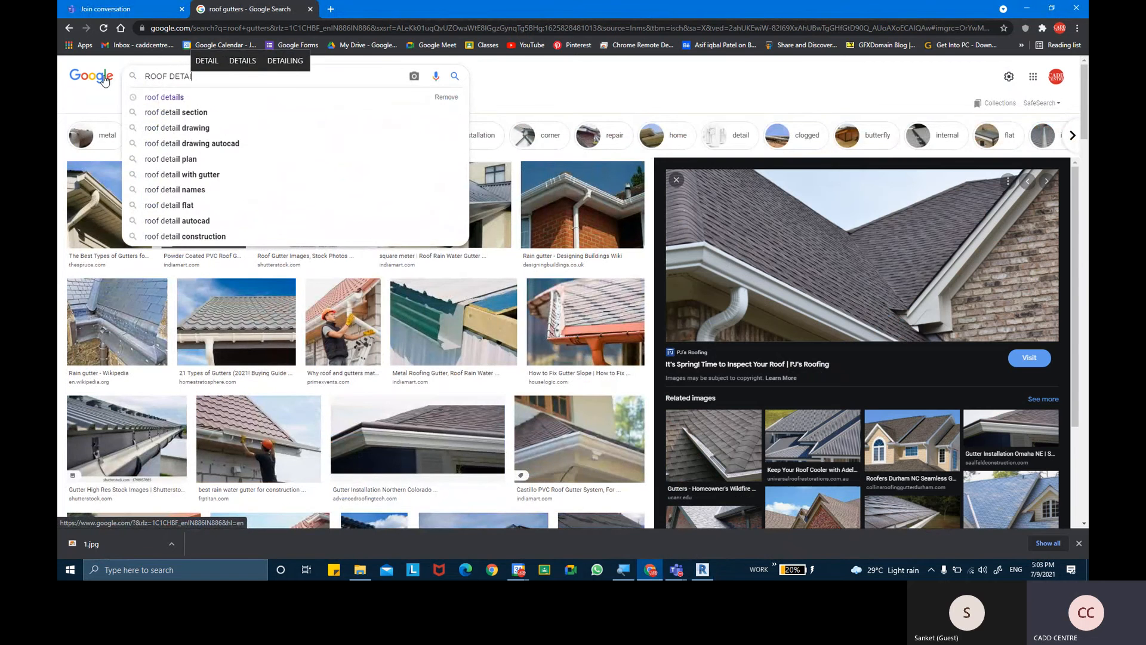
key("Return")
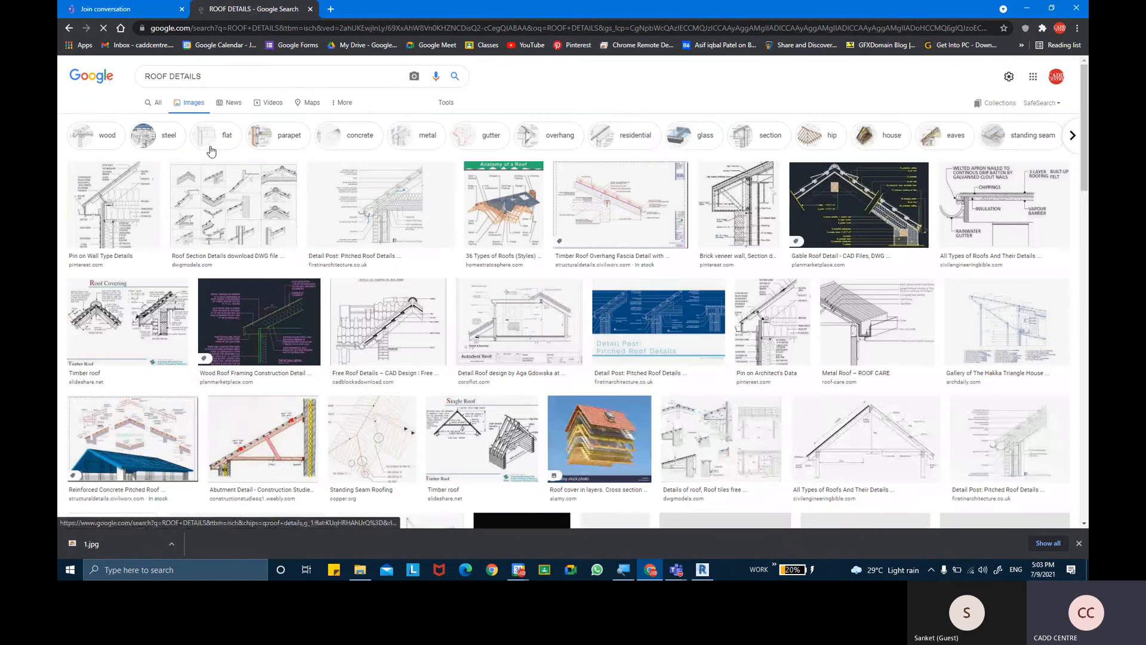
- View the reference images of the layered roof cover, the single timber roof and the construction details for roofs
left_click(603, 454)
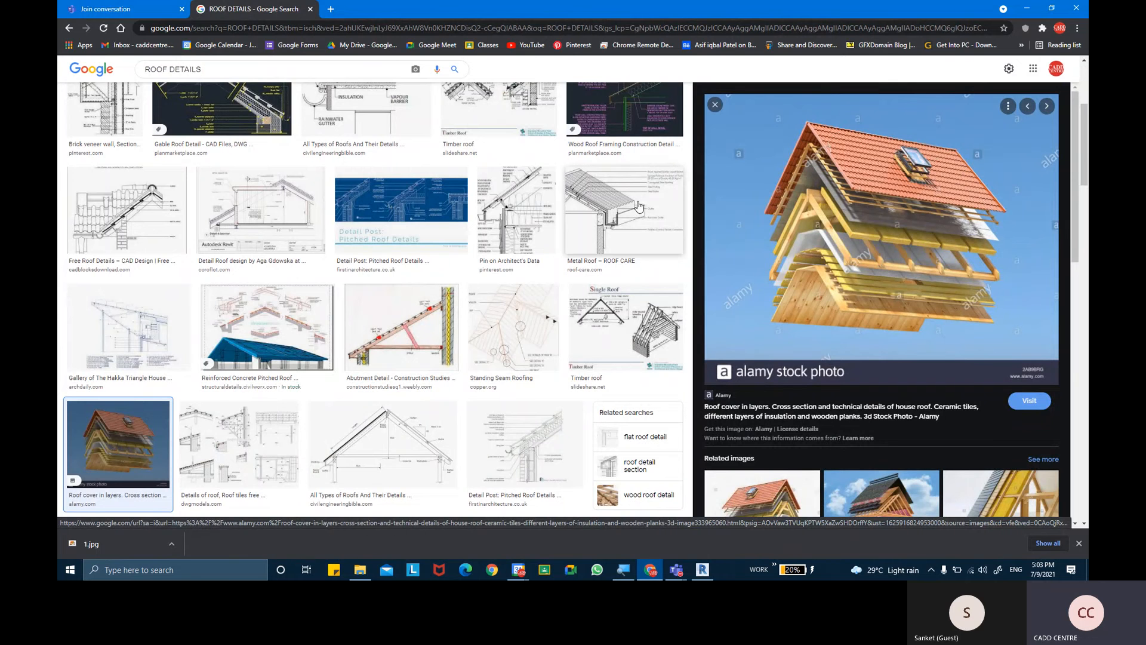
left_click(651, 340)
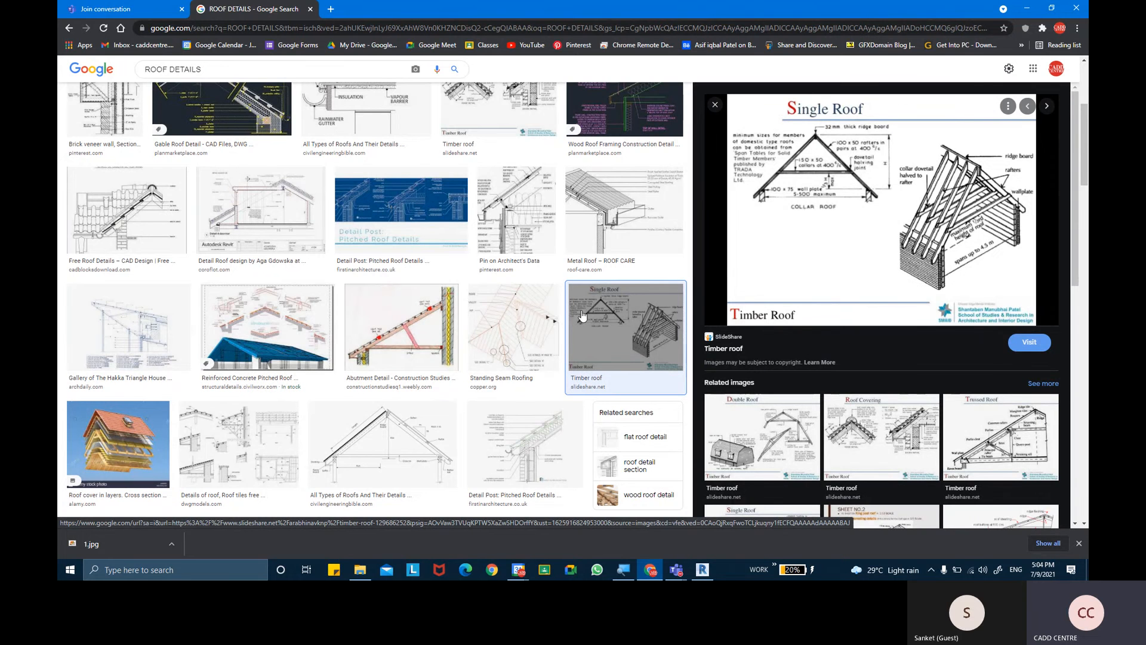
scroll(152, 300, "down", 4)
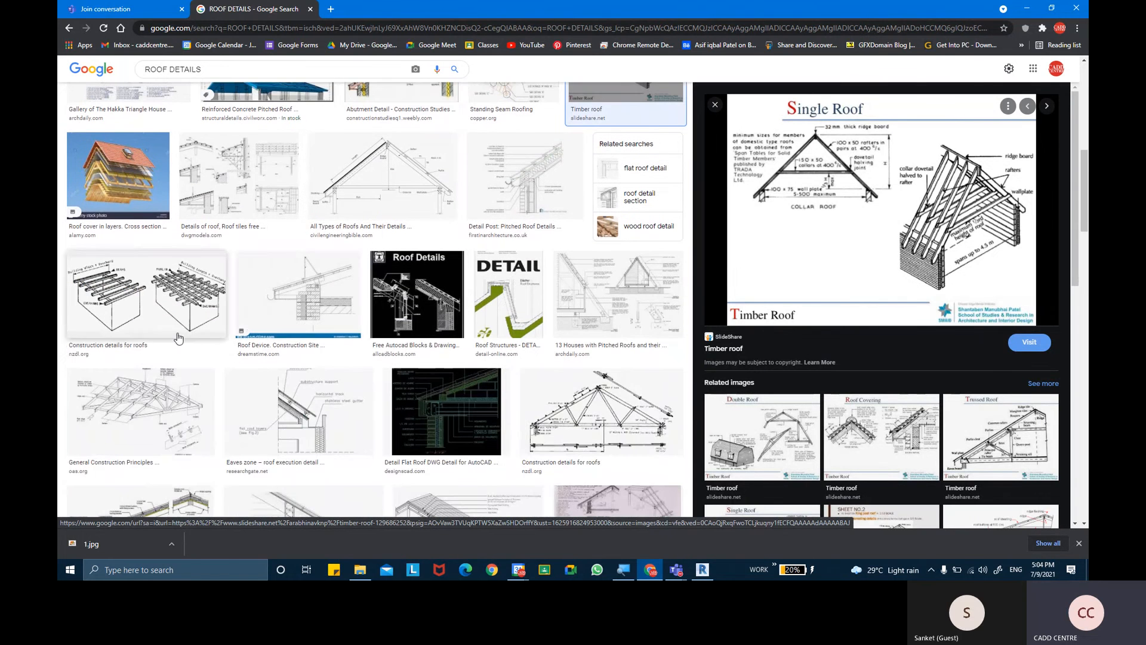
left_click(153, 300)
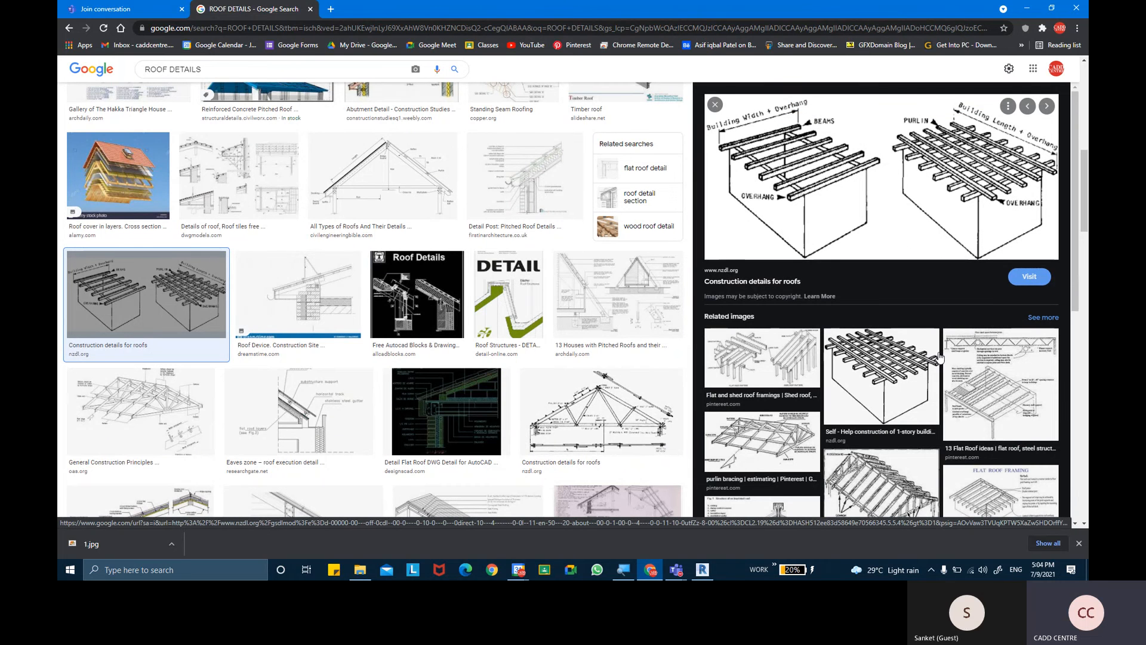
scroll(928, 367, "down", 1)
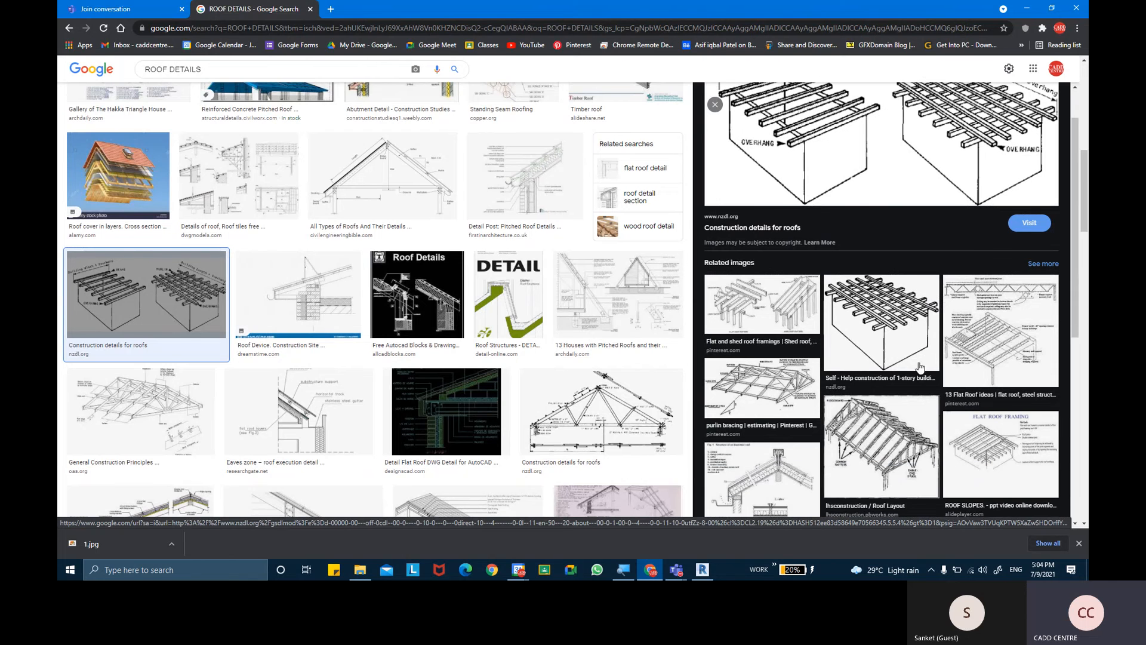
scroll(655, 384, "down", 2)
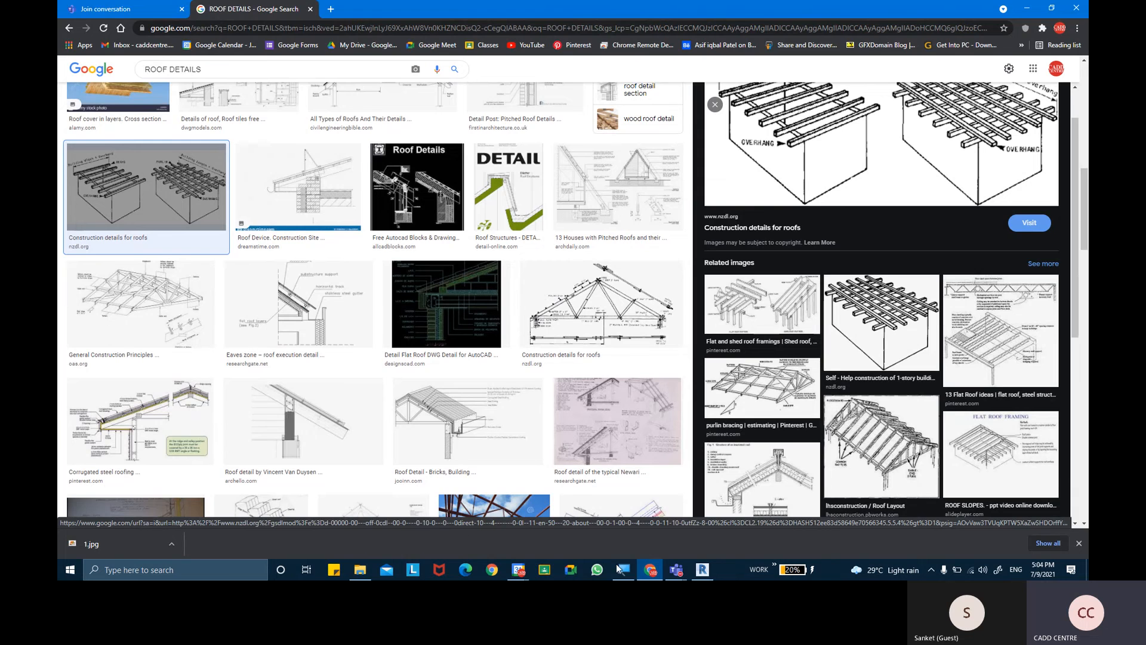
- Return to Revit and examine the fascia at the front roof corner and around the dormer
left_click(704, 571)
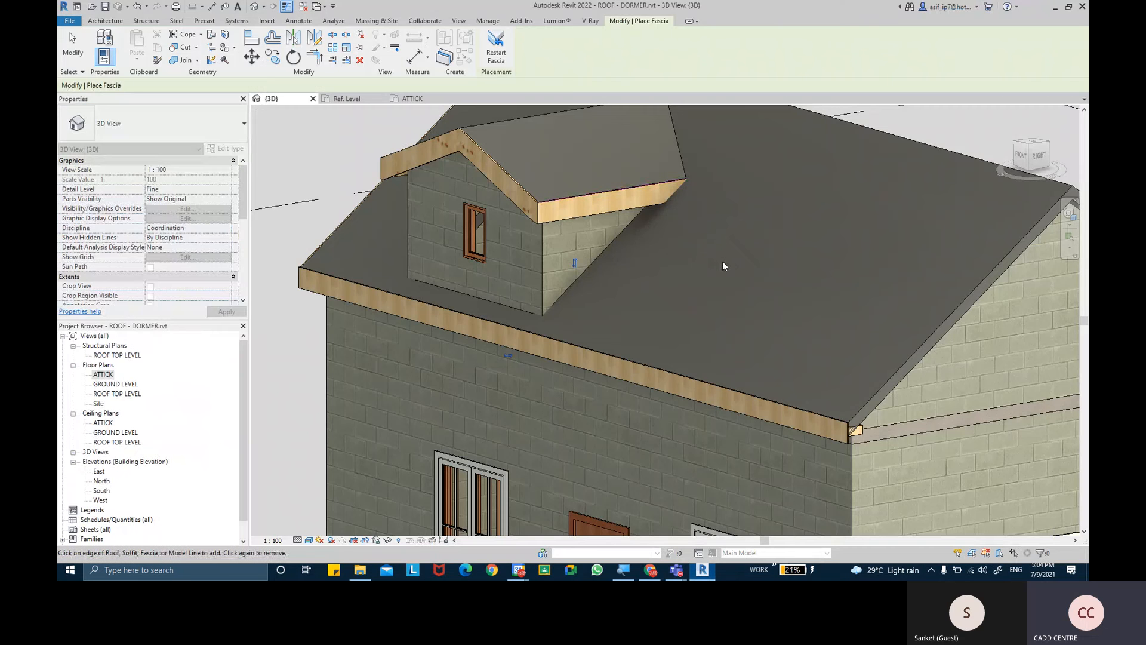
middle_click_drag(574, 273, 726, 254, "shift")
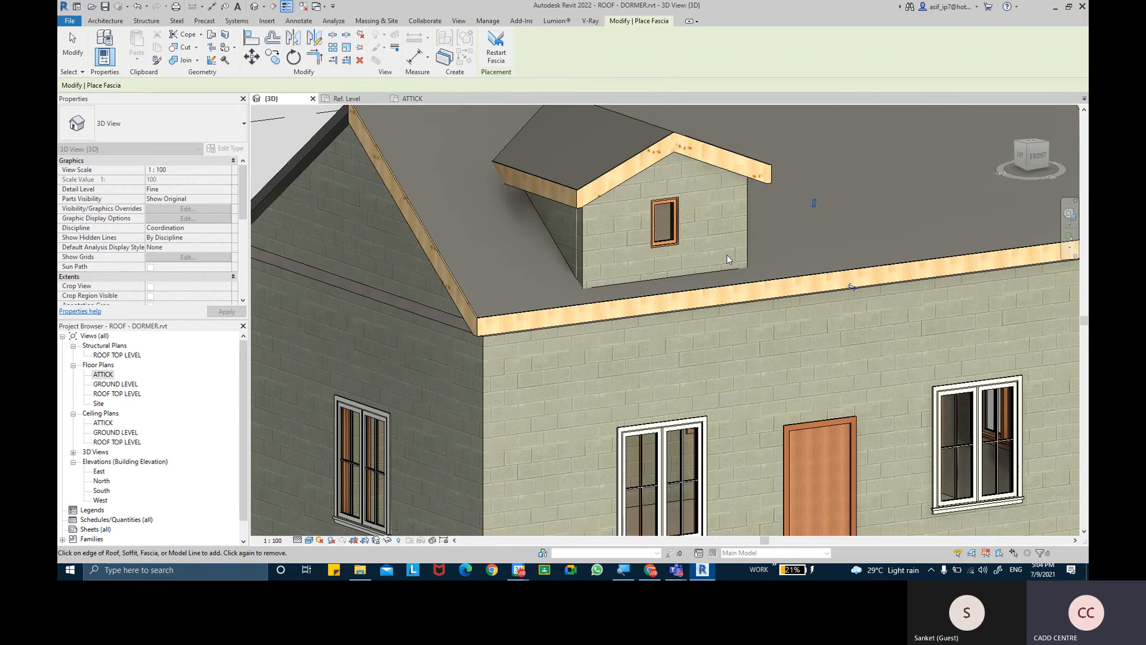
scroll(716, 249, "down", 3)
middle_click_drag(705, 245, 644, 259)
scroll(540, 292, "up", 5)
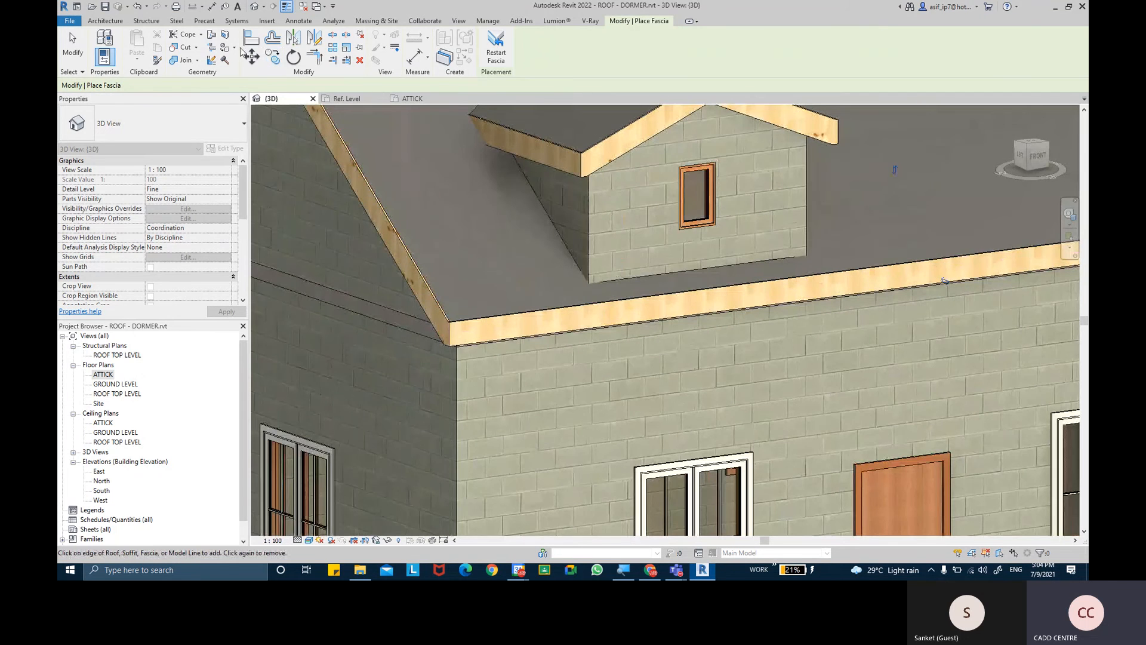
left_click(106, 21)
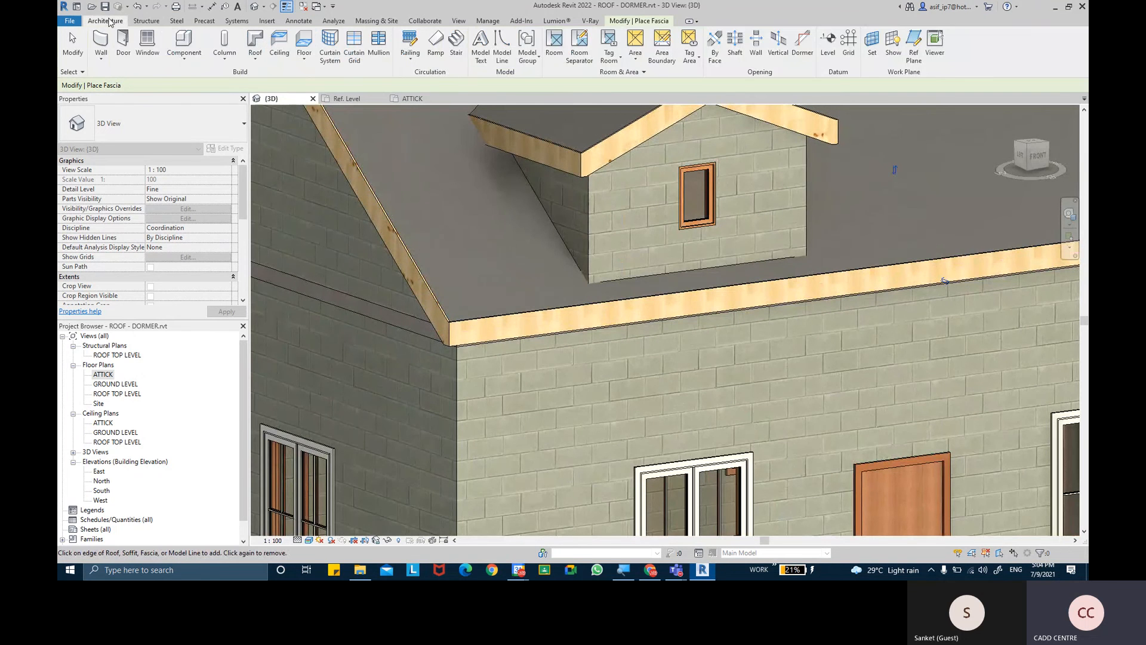
left_click(195, 63)
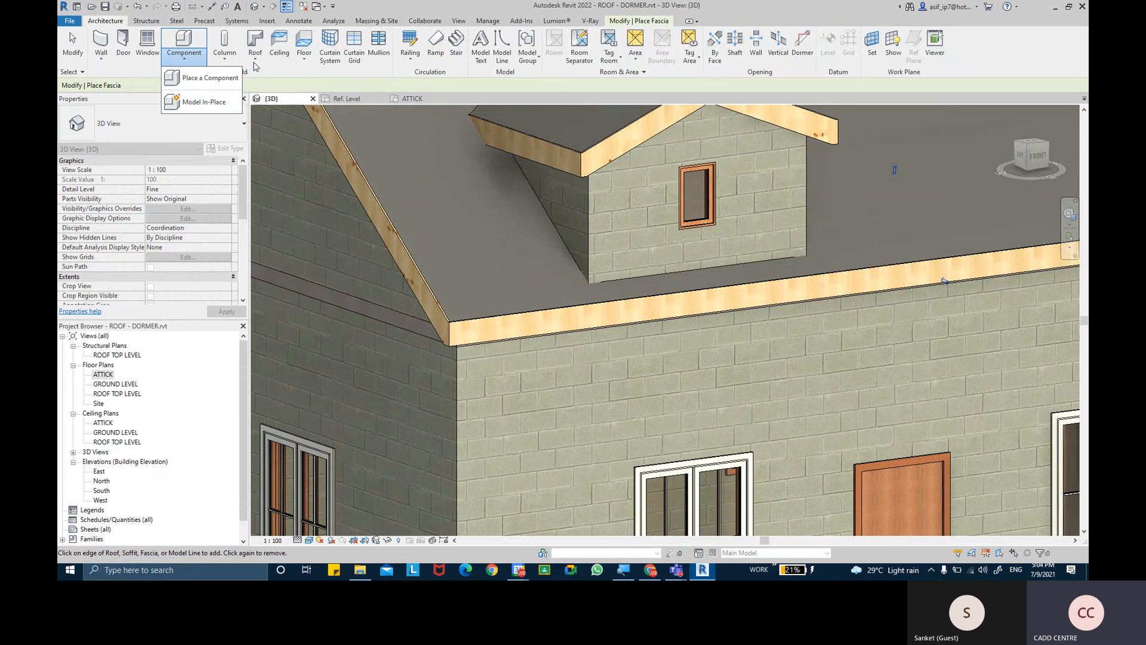
left_click(256, 62)
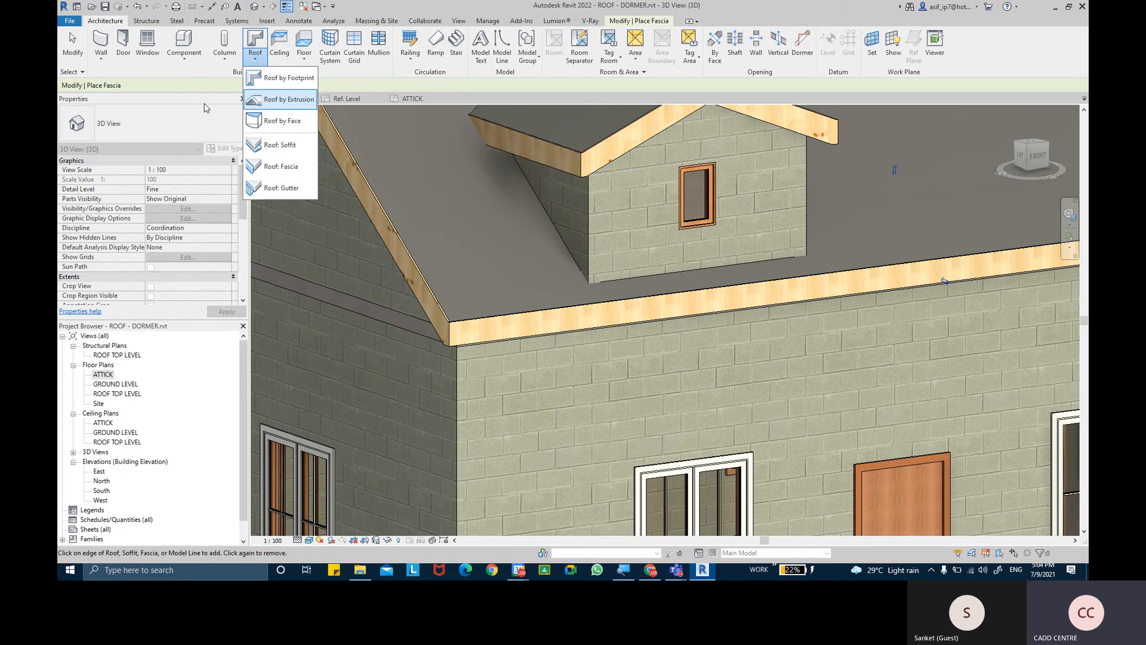
left_click(100, 58)
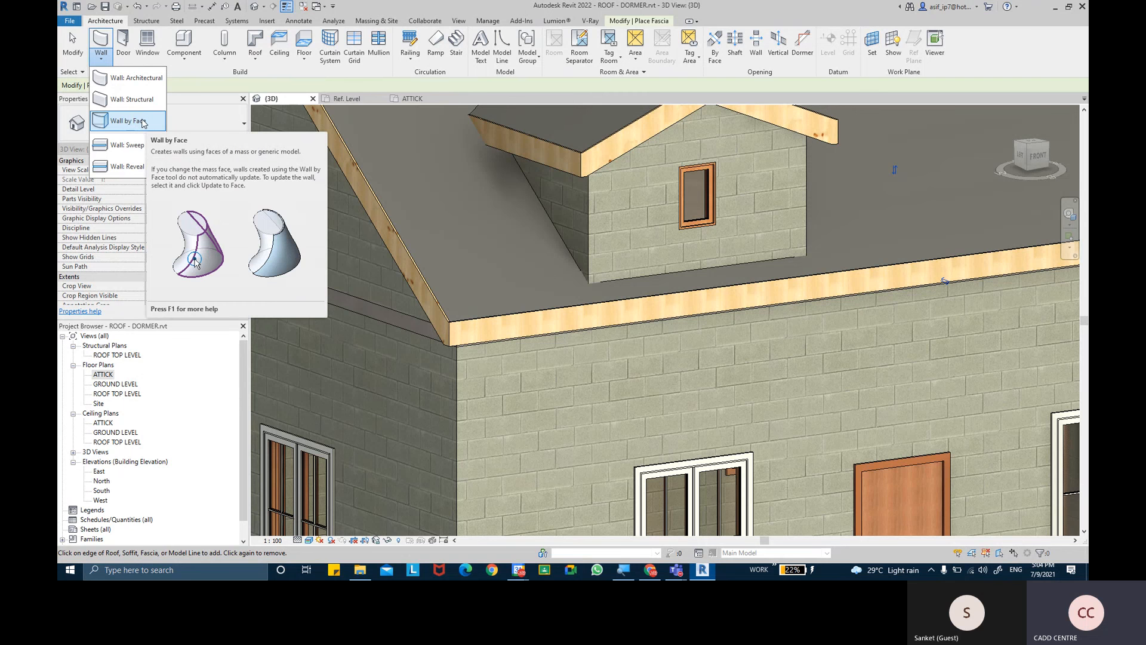
left_click(304, 48)
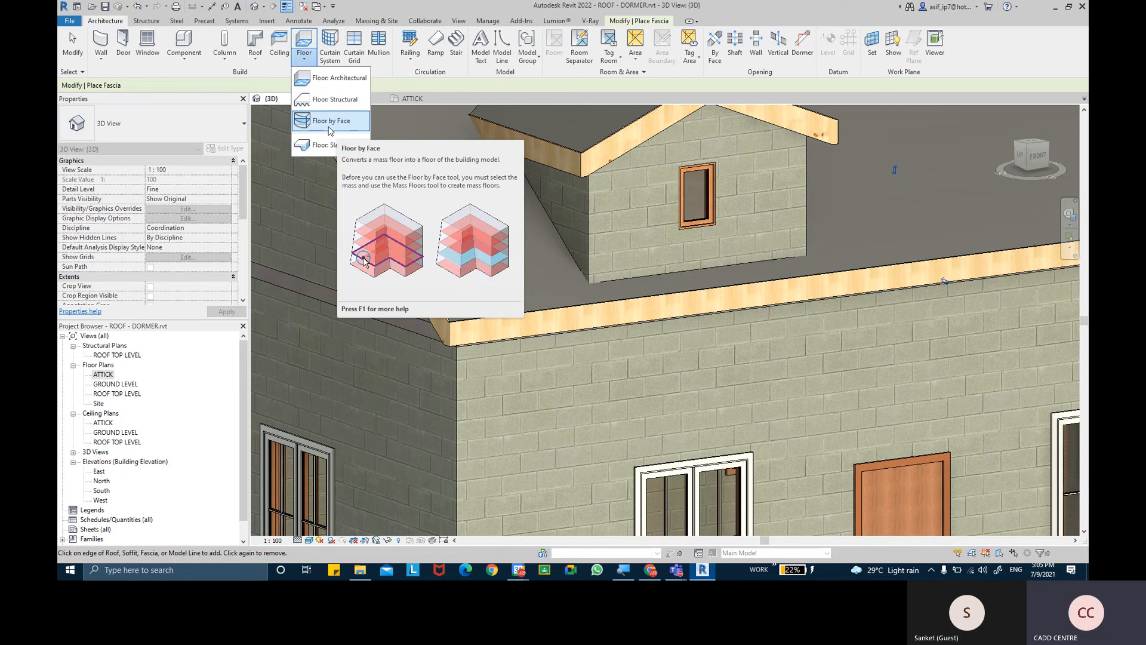
left_click(377, 21)
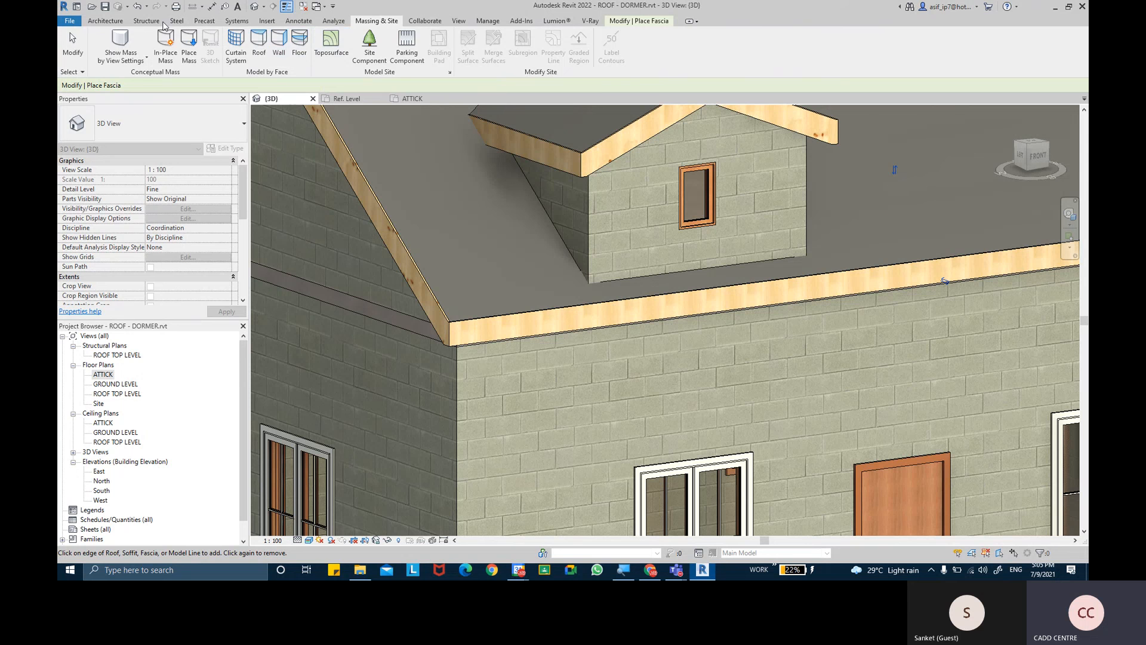
left_click(105, 21)
left_click(101, 55)
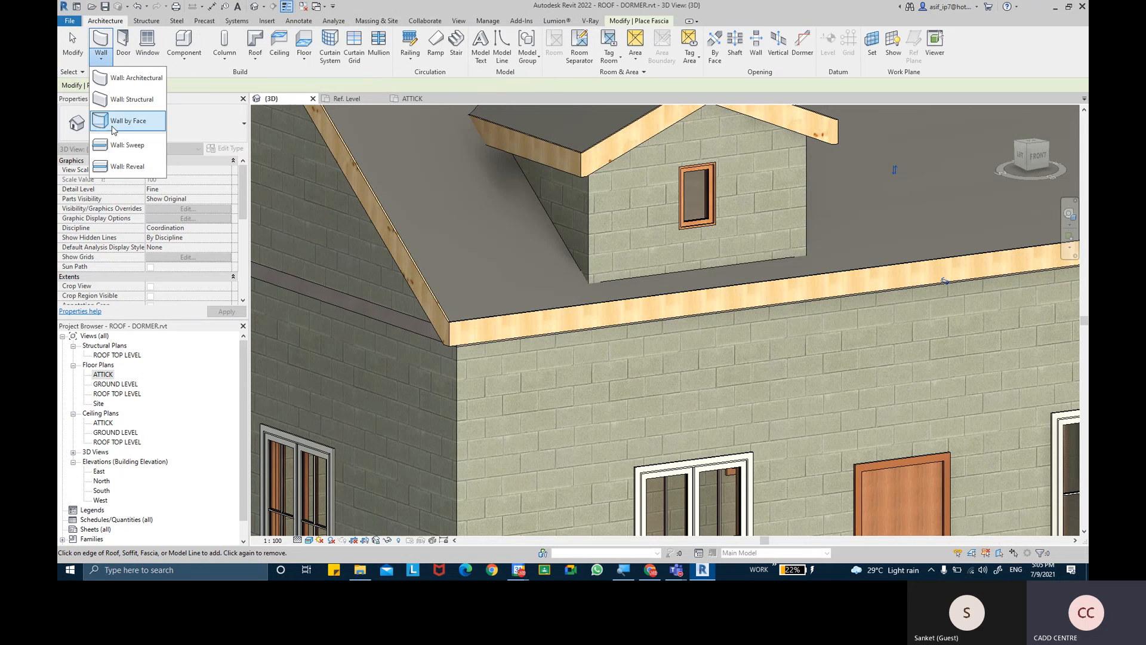
left_click(387, 23)
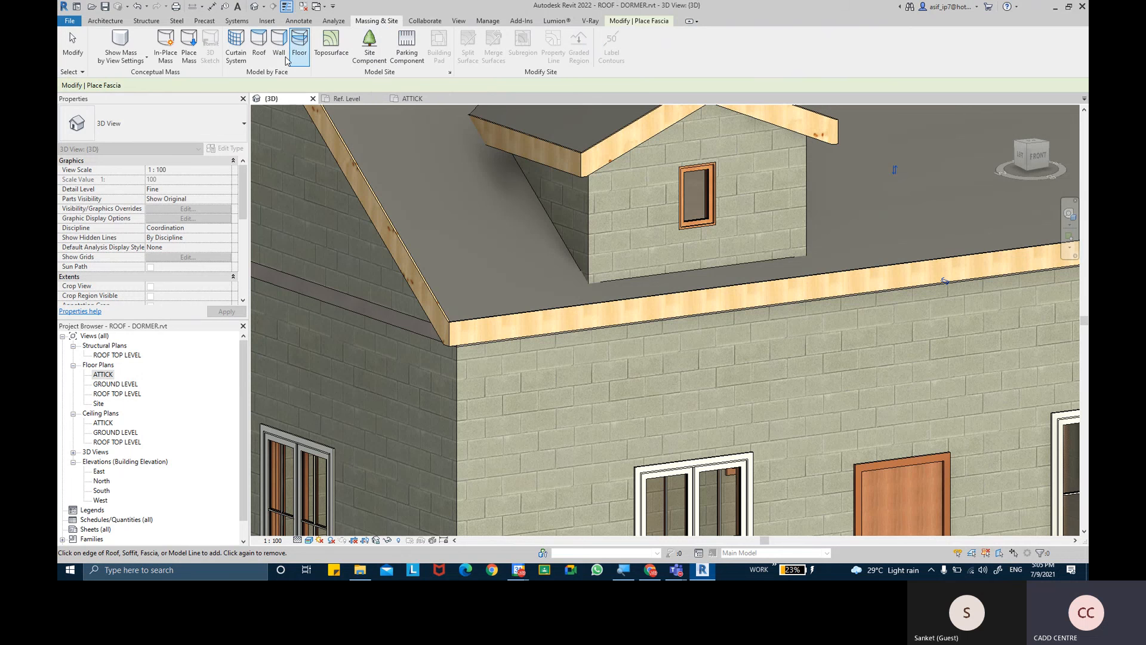
left_click(105, 21)
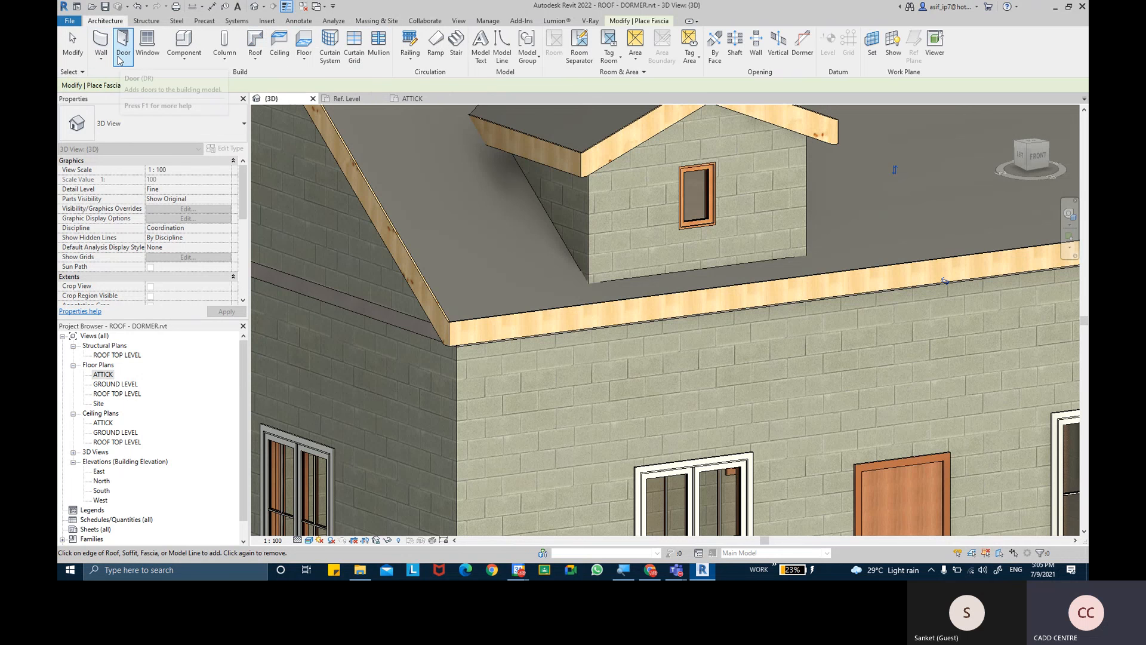
- End the fascia placement and bring the whole house into the 3D view
scroll(481, 286, "down", 2)
scroll(481, 287, "down", 3)
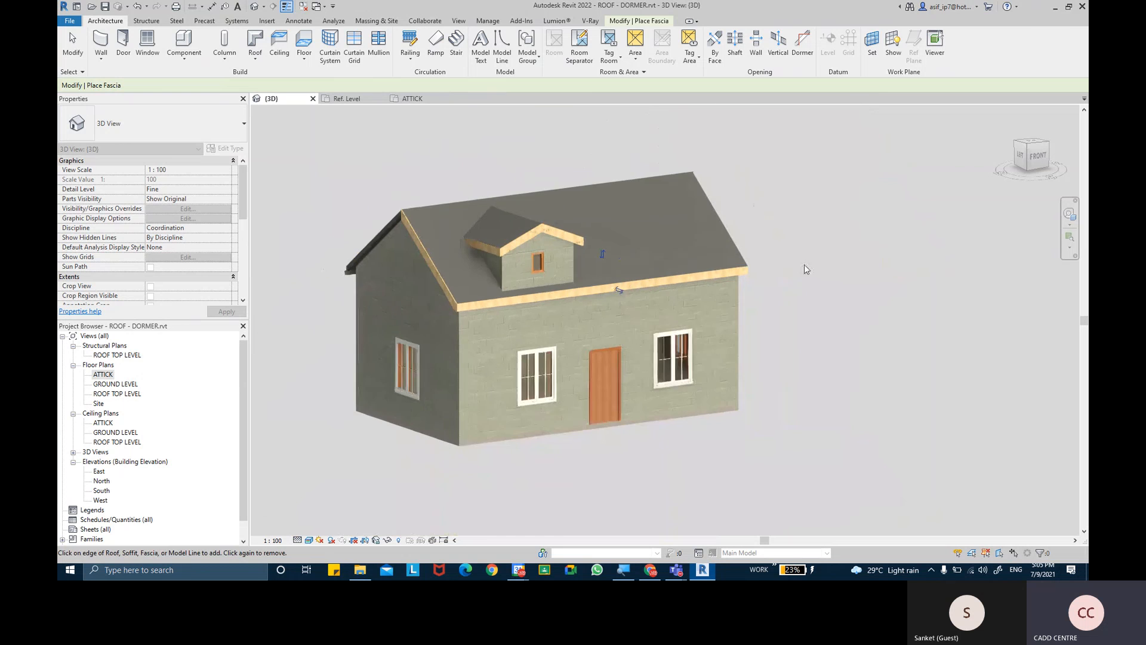
key("Escape")
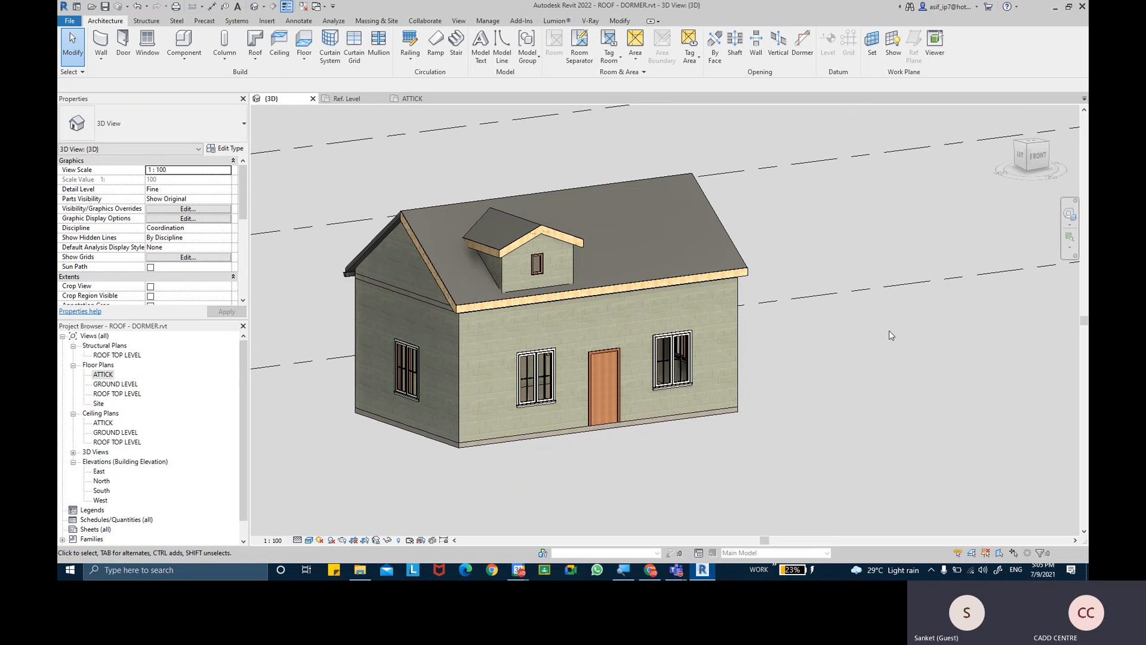
middle_click_drag(889, 331, 870, 333)
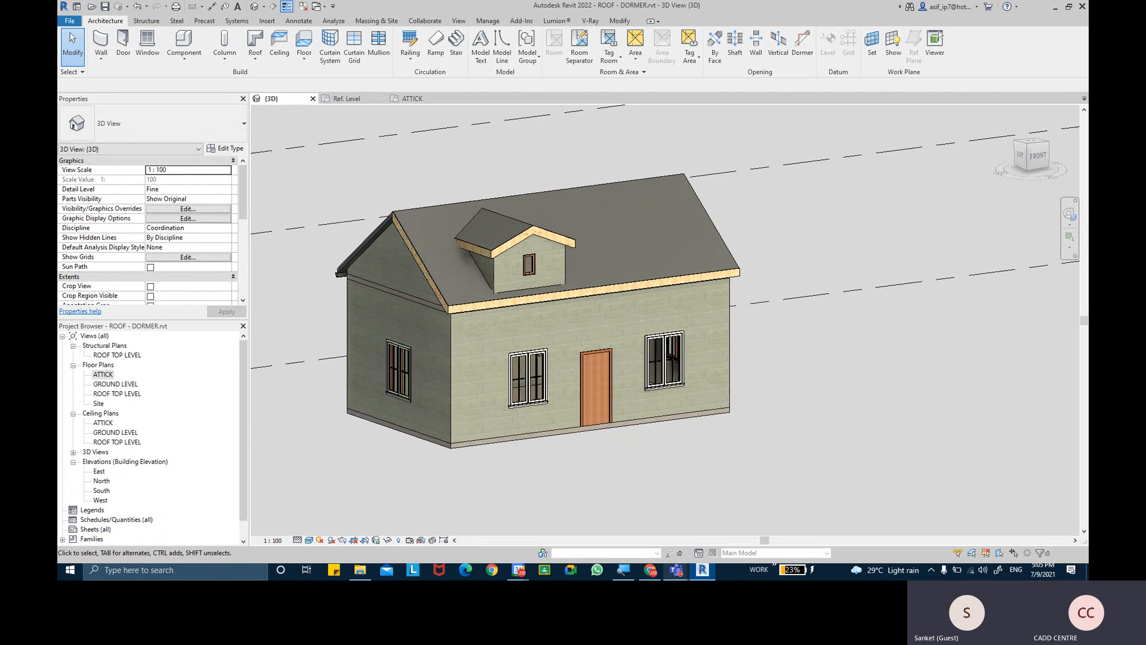
- Switch to the Microsoft Teams meeting, mute the microphone and open the additional meeting actions
mouse_move(677, 570)
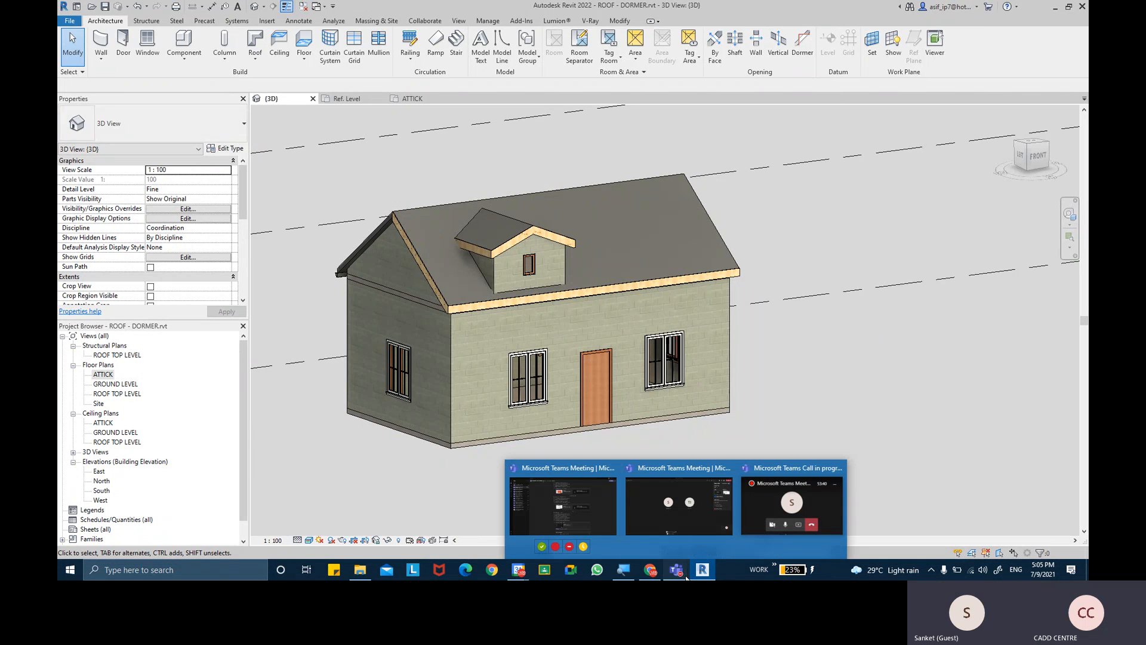
left_click(689, 522)
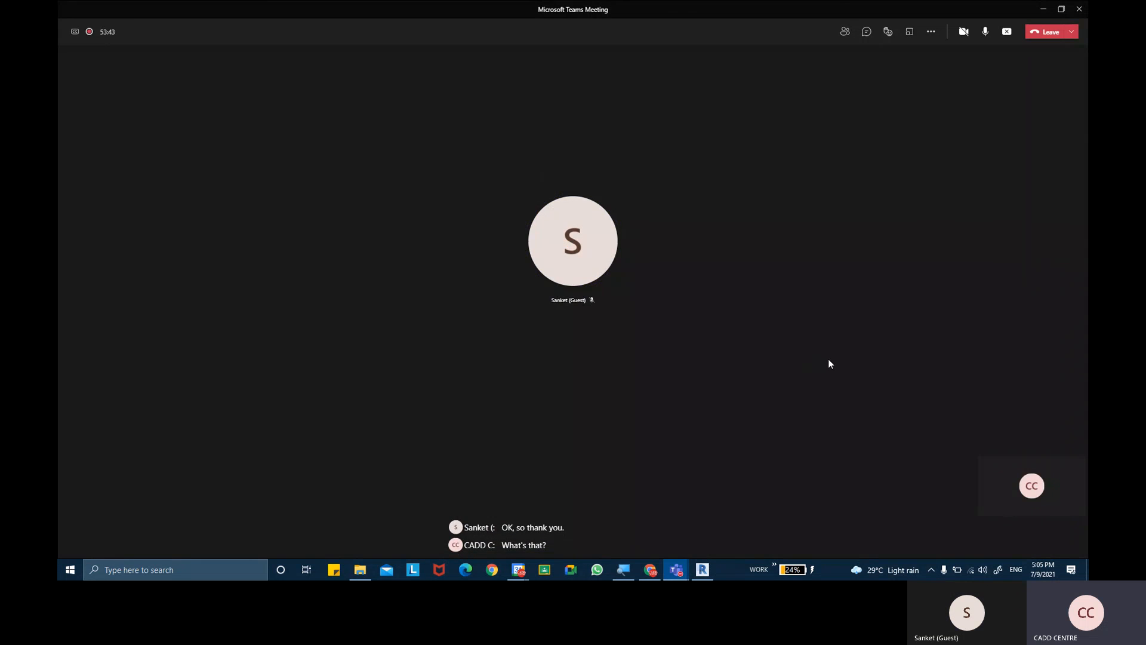
left_click(985, 31)
left_click(932, 33)
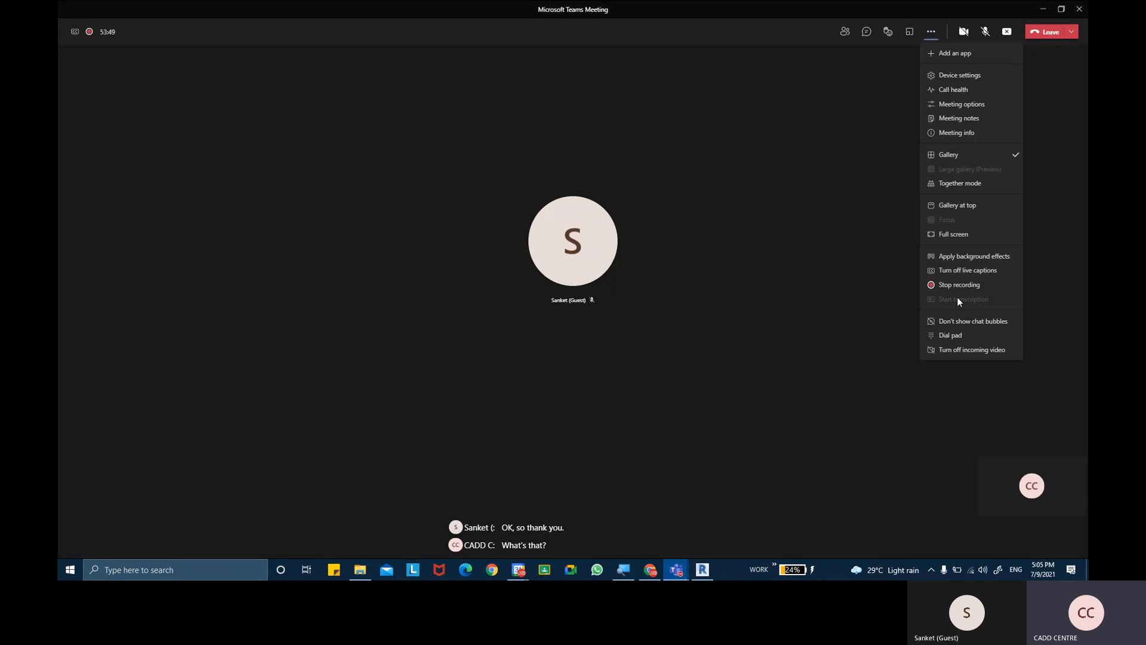